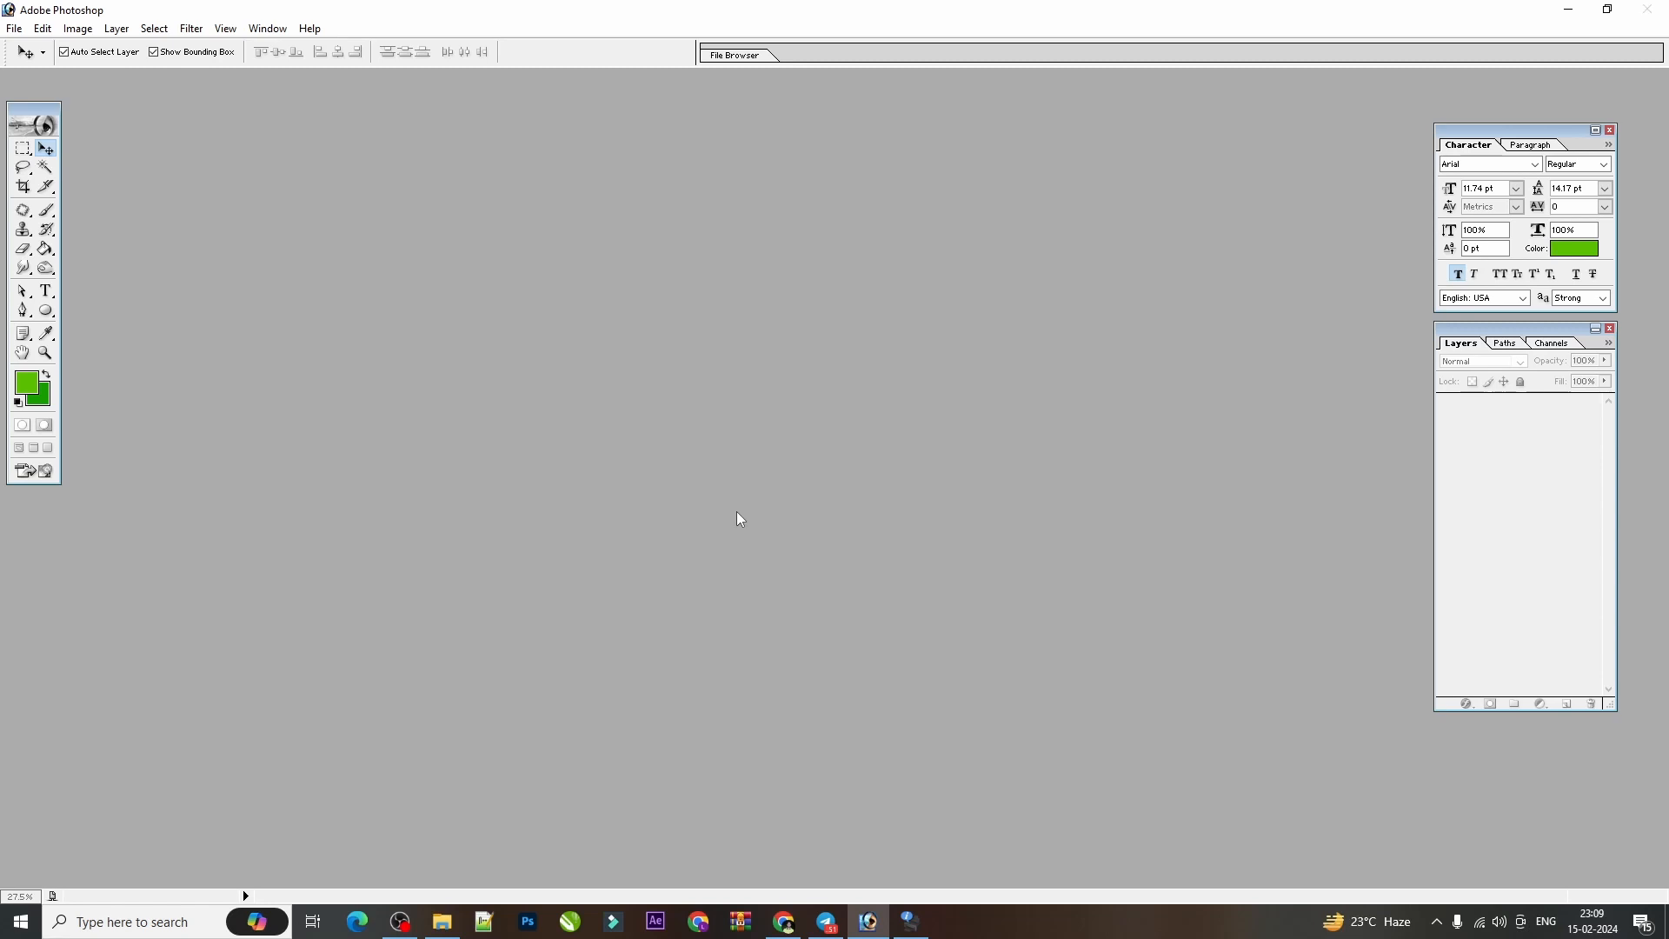
# Start a new document and set its width to 60 inches and its height value to 2.
pyautogui.hotkey('ctrl', 'n')
pyautogui.press('Tab')
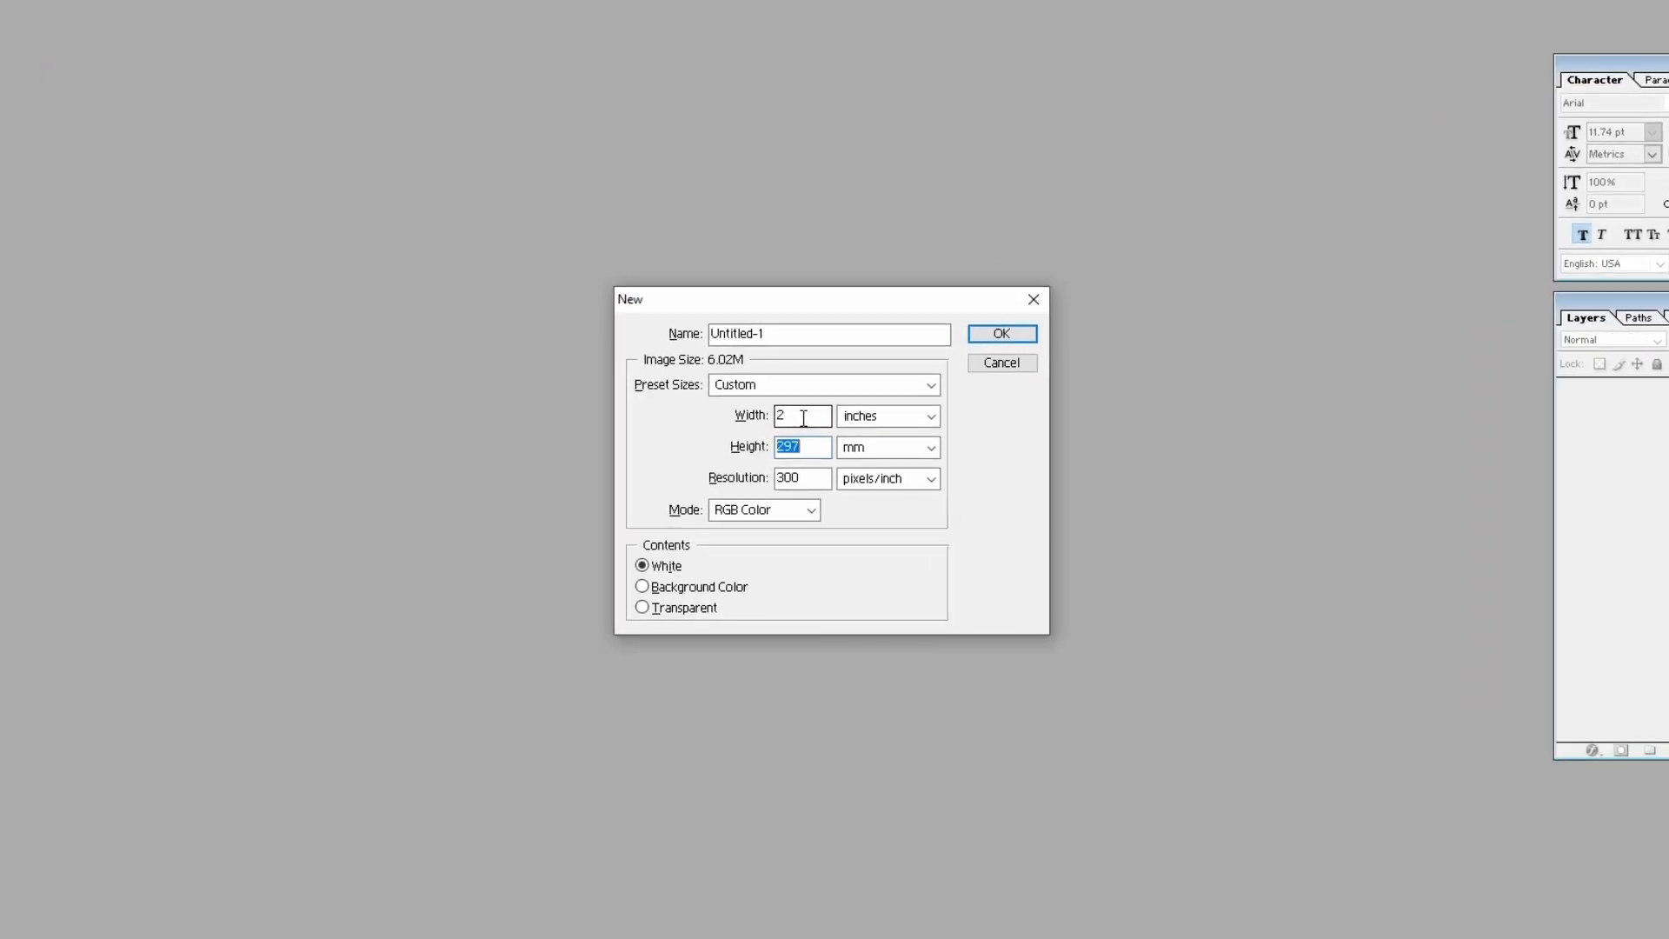
pyautogui.doubleClick(803, 418)
pyautogui.press('BackSpace')
pyautogui.write('60')
pyautogui.press('Tab')
pyautogui.press('Tab')
pyautogui.write('2')
# Set the height unit to inches and create the document with a white background, 300 pixels/inch and RGB Color.
pyautogui.press('Tab')
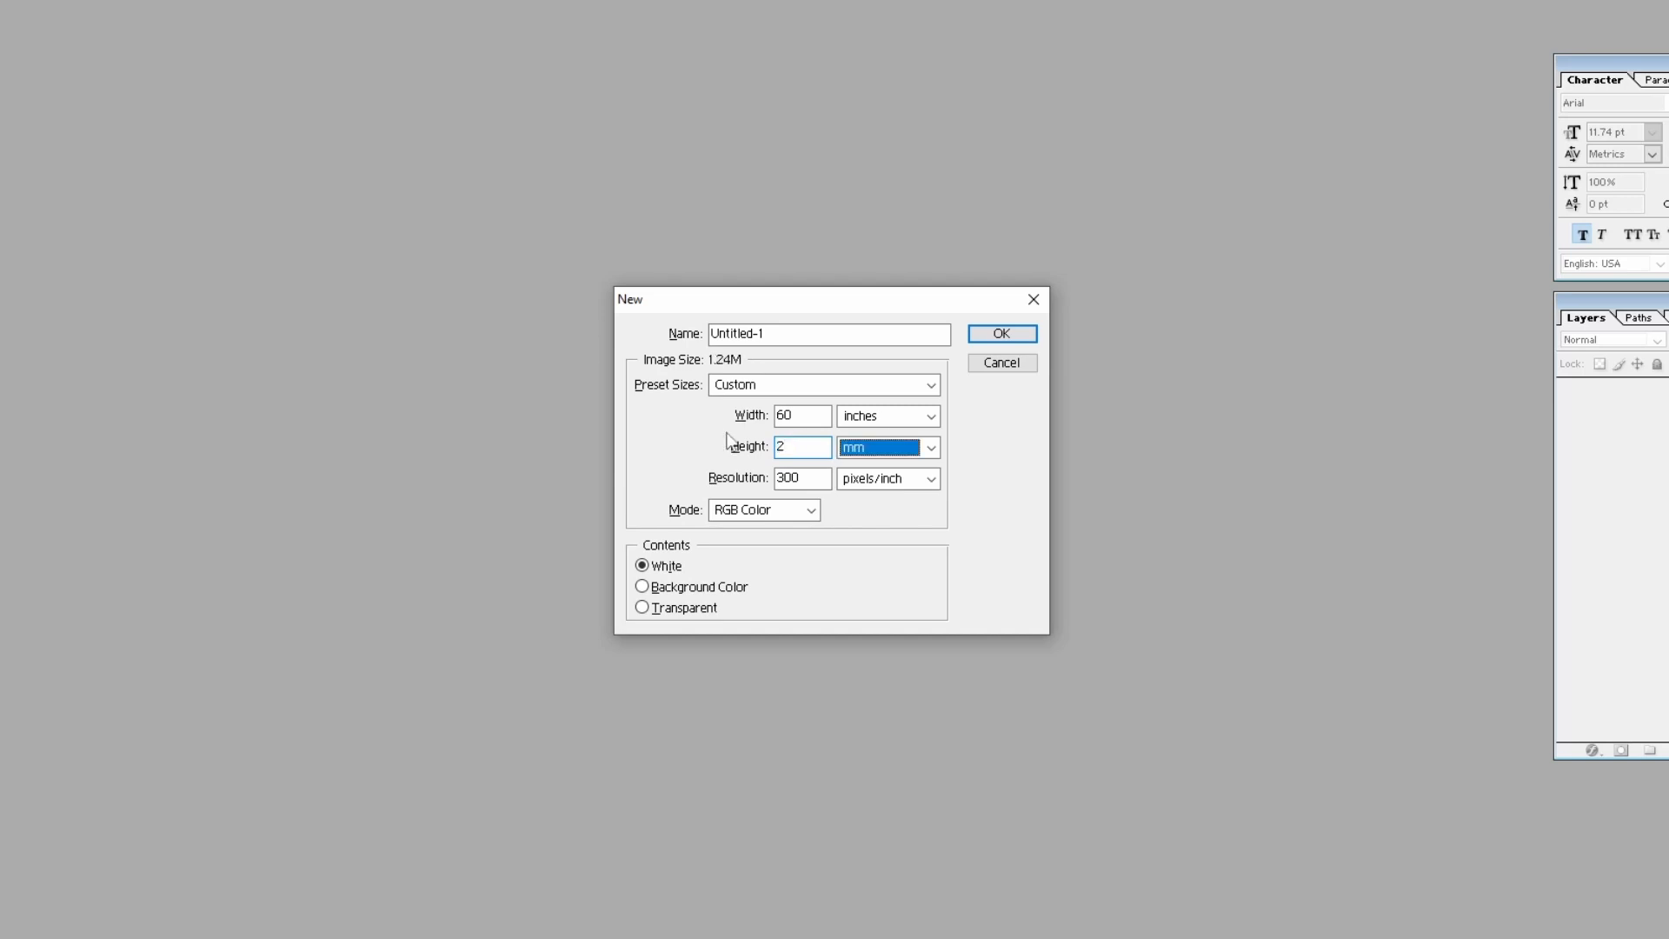
pyautogui.press('Up')
pyautogui.press('Up')
pyautogui.press('Tab')
pyautogui.press('Tab')
pyautogui.press('Tab')
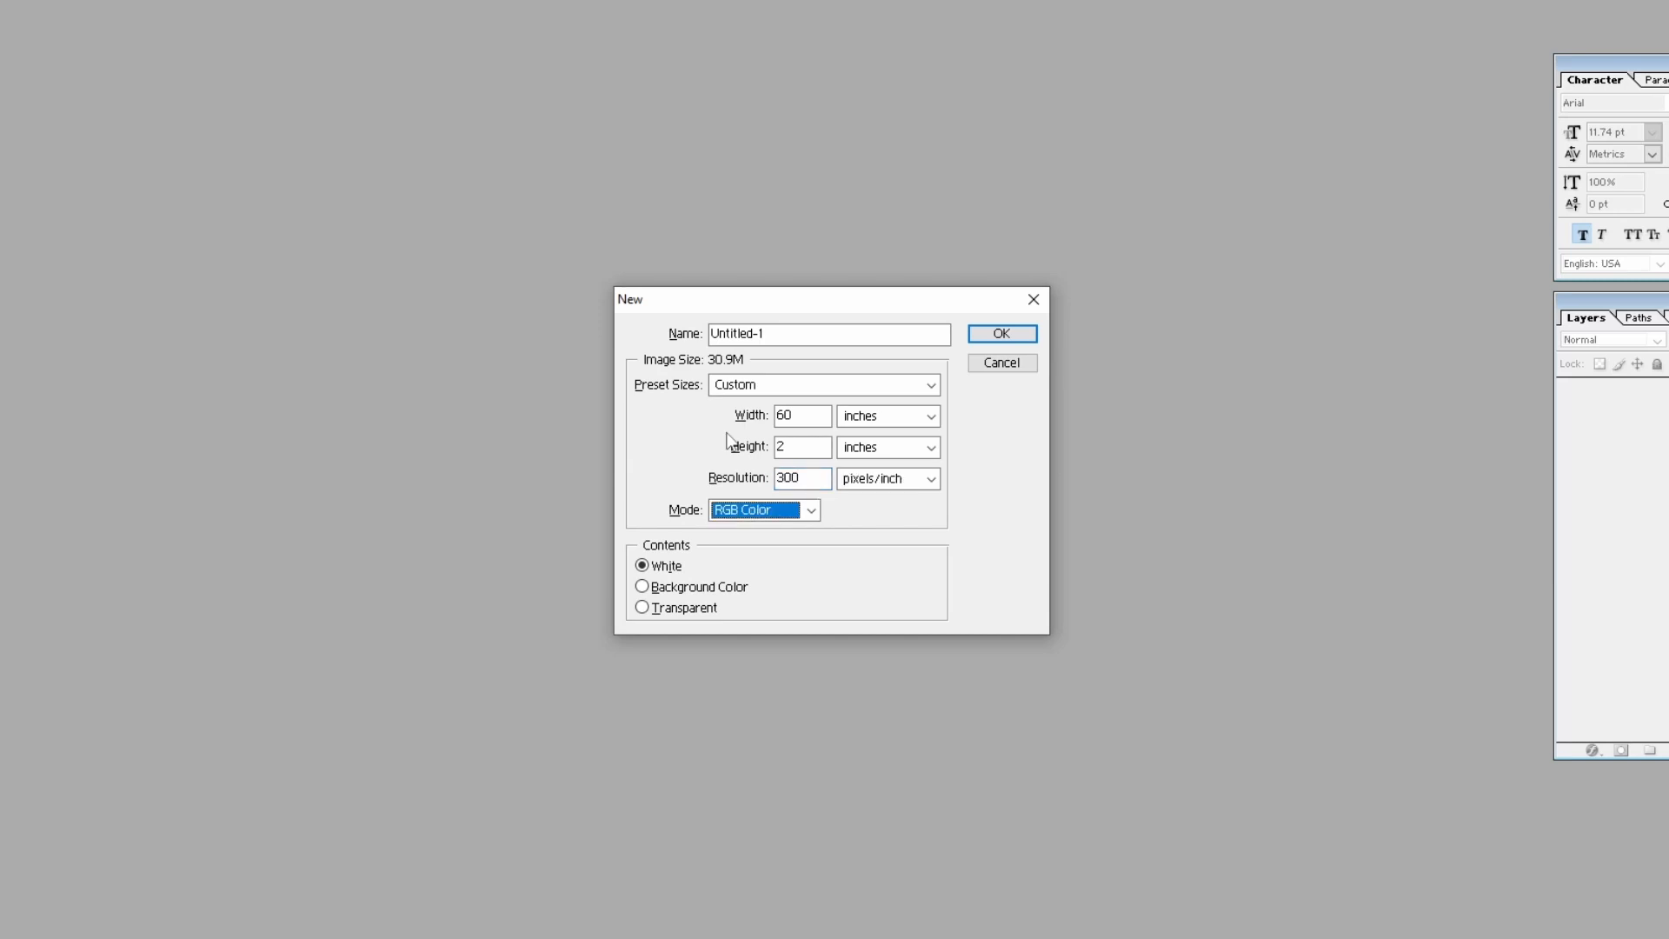
pyautogui.press('Return')
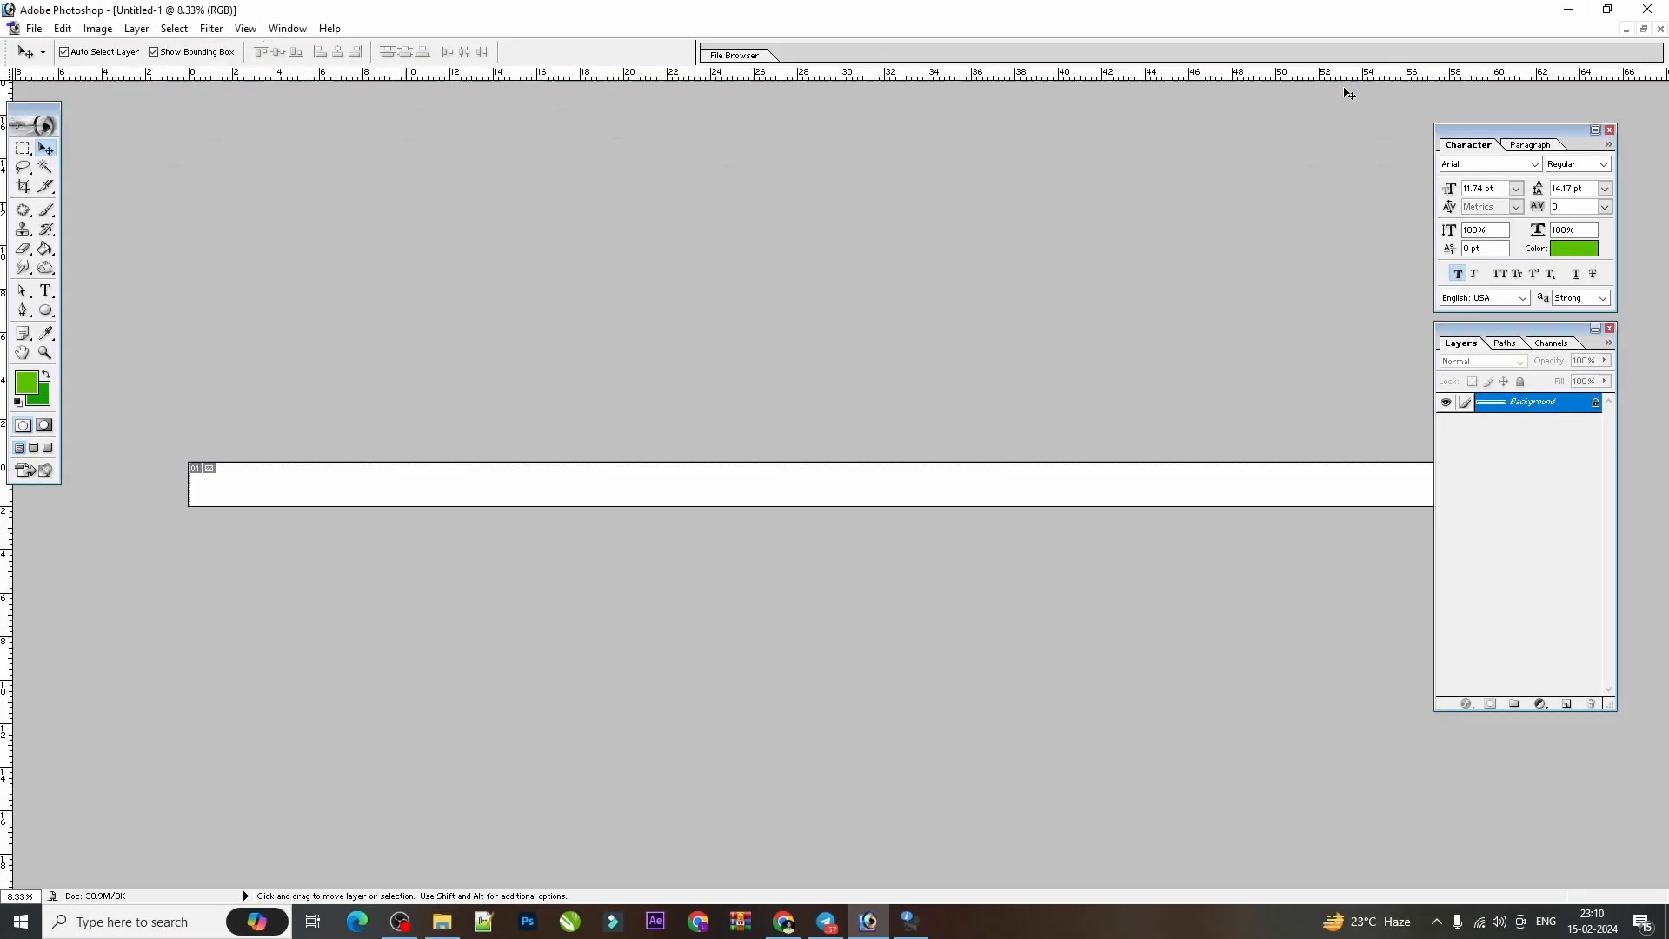
# Draw a green rectangle about 0.8 inch wide and 1.1 inches tall near the left end of the strip with the Rectangle tool.
pyautogui.click(1350, 85)
pyautogui.hotkey('ctrl', '0')
pyautogui.scroll(2, 1075, 367)
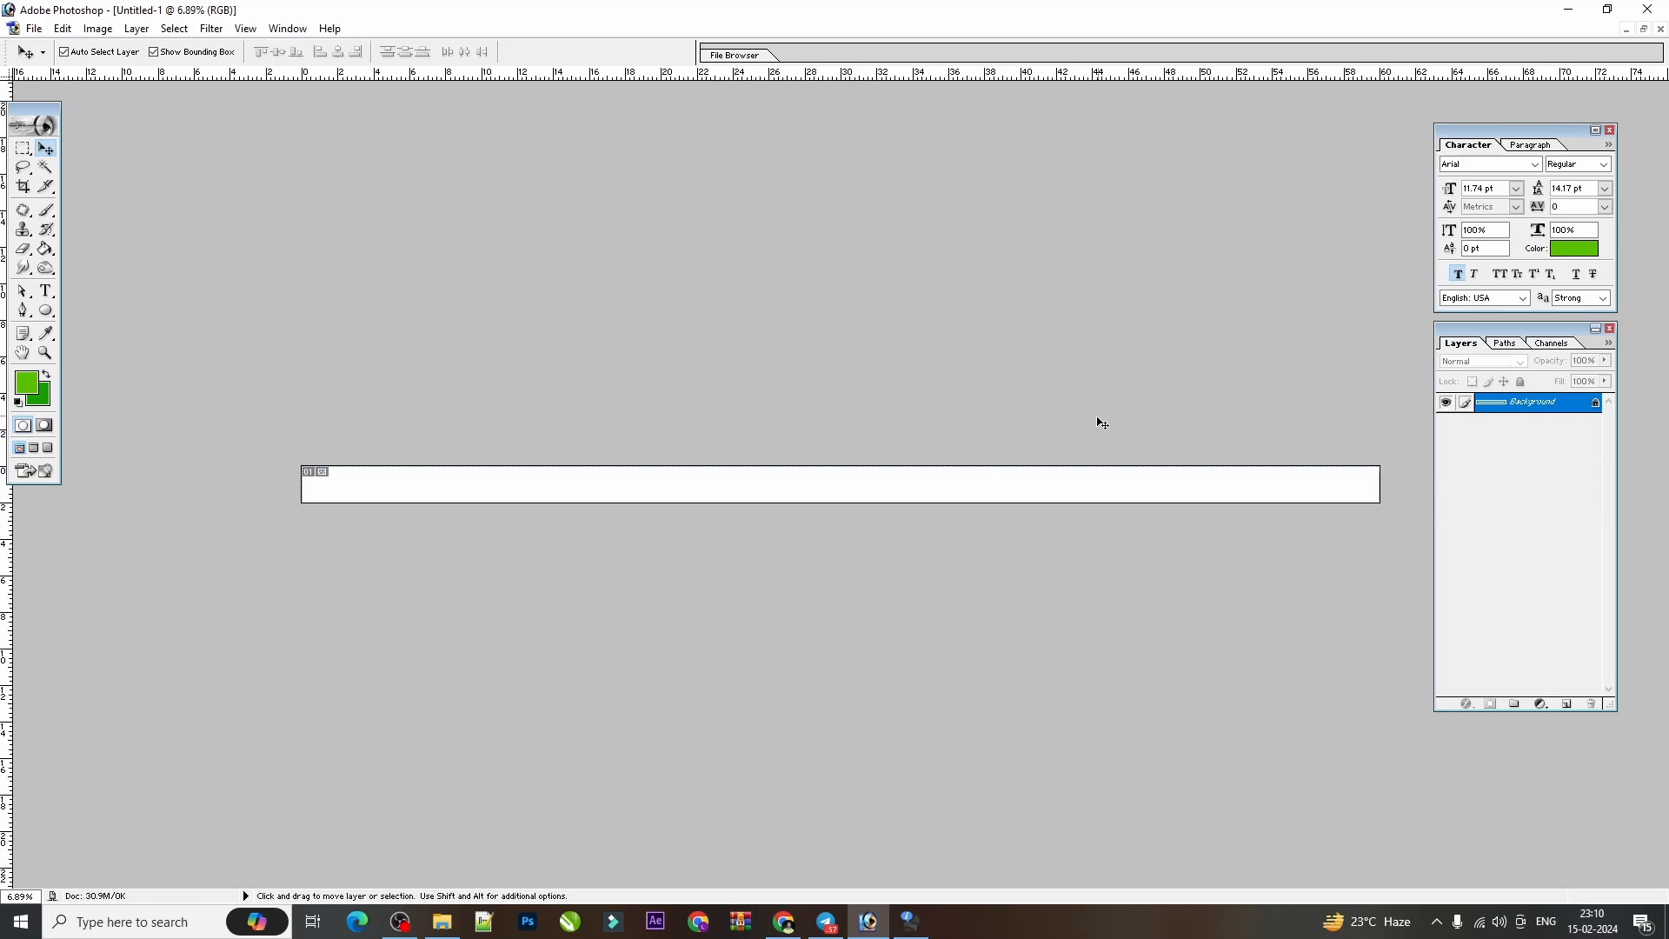
pyautogui.scroll(1, 1097, 420)
pyautogui.scroll(-1, 1008, 445)
pyautogui.scroll(3, 324, 537)
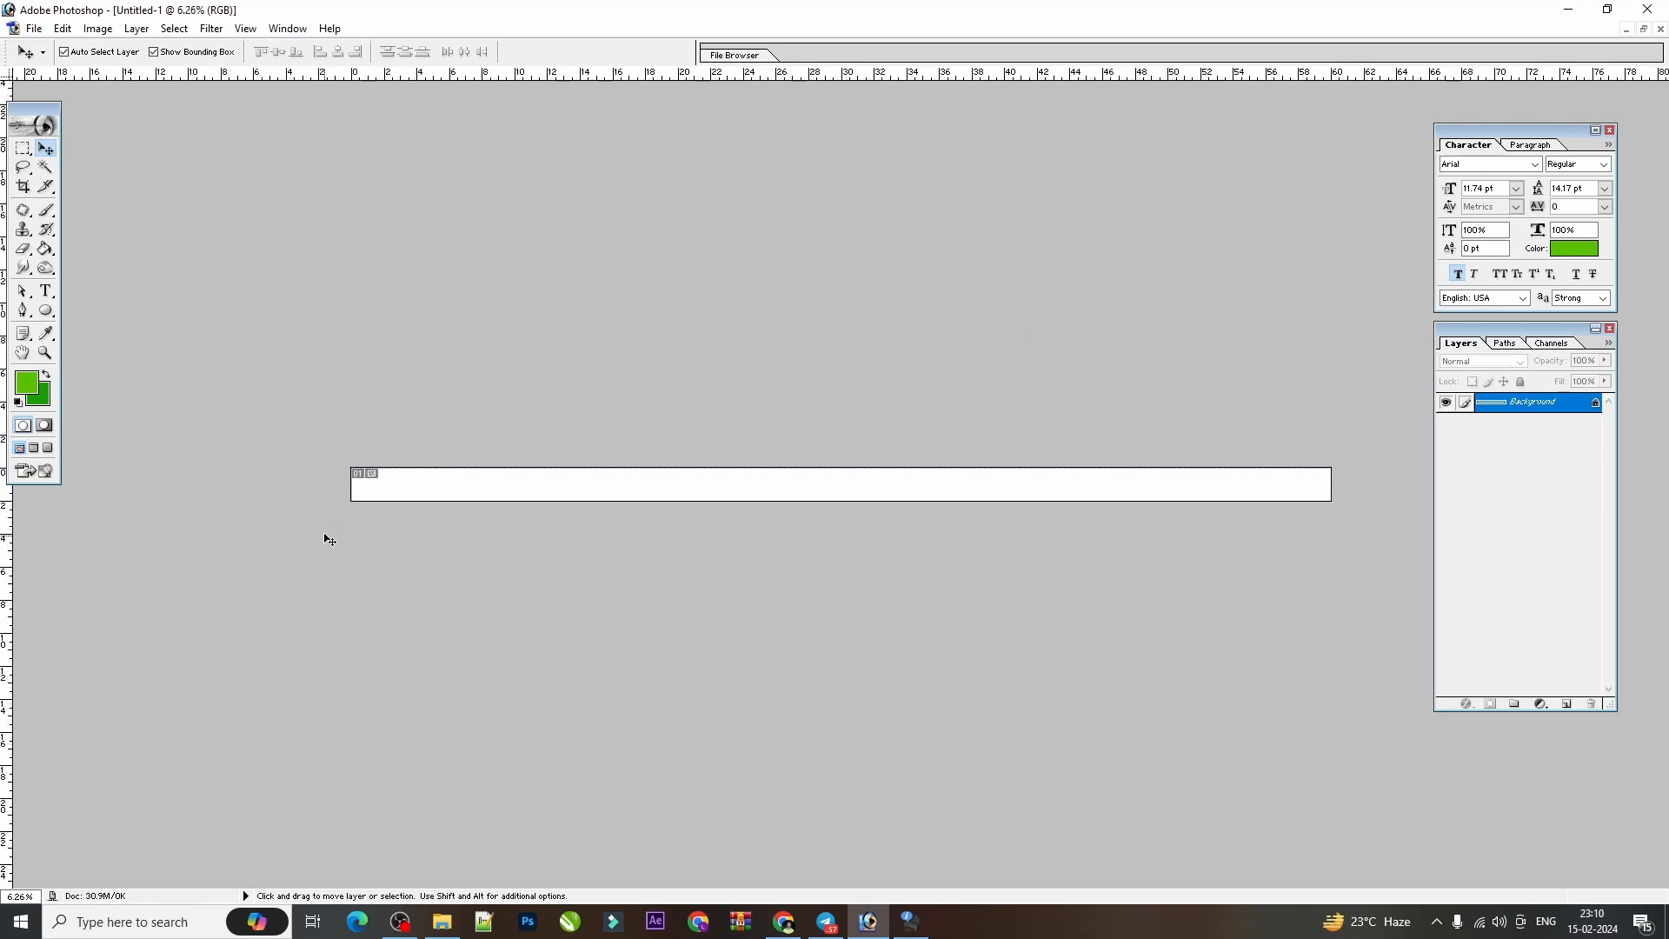
pyautogui.click(41, 313)
pyautogui.click(105, 310)
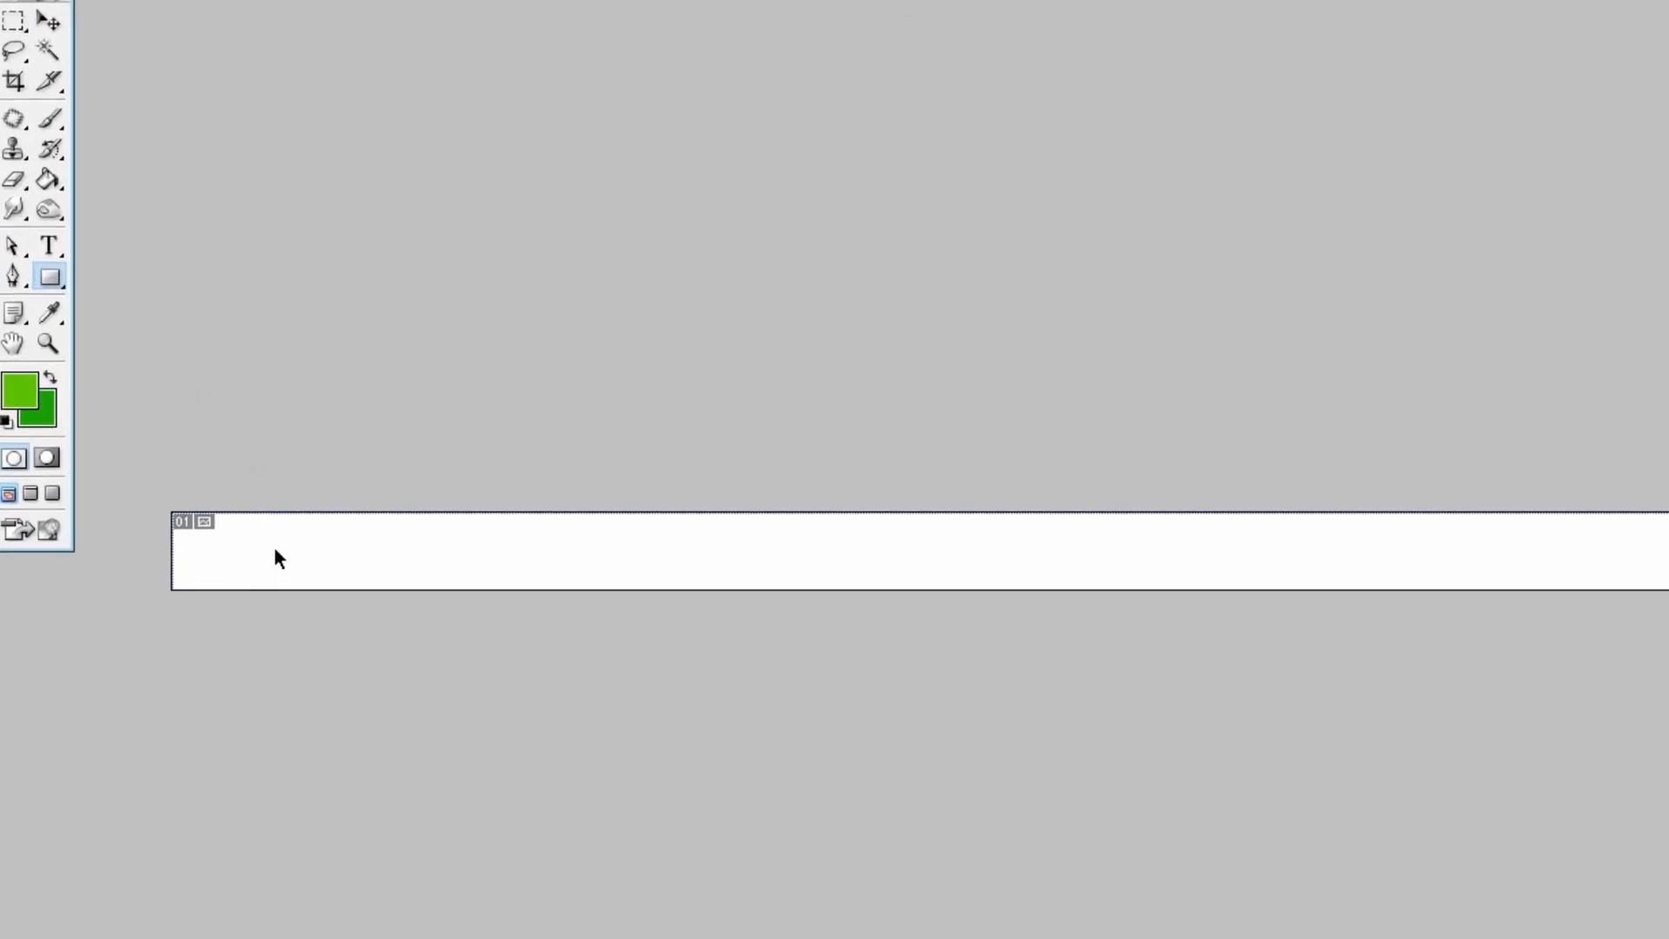
pyautogui.scroll(3, 274, 549)
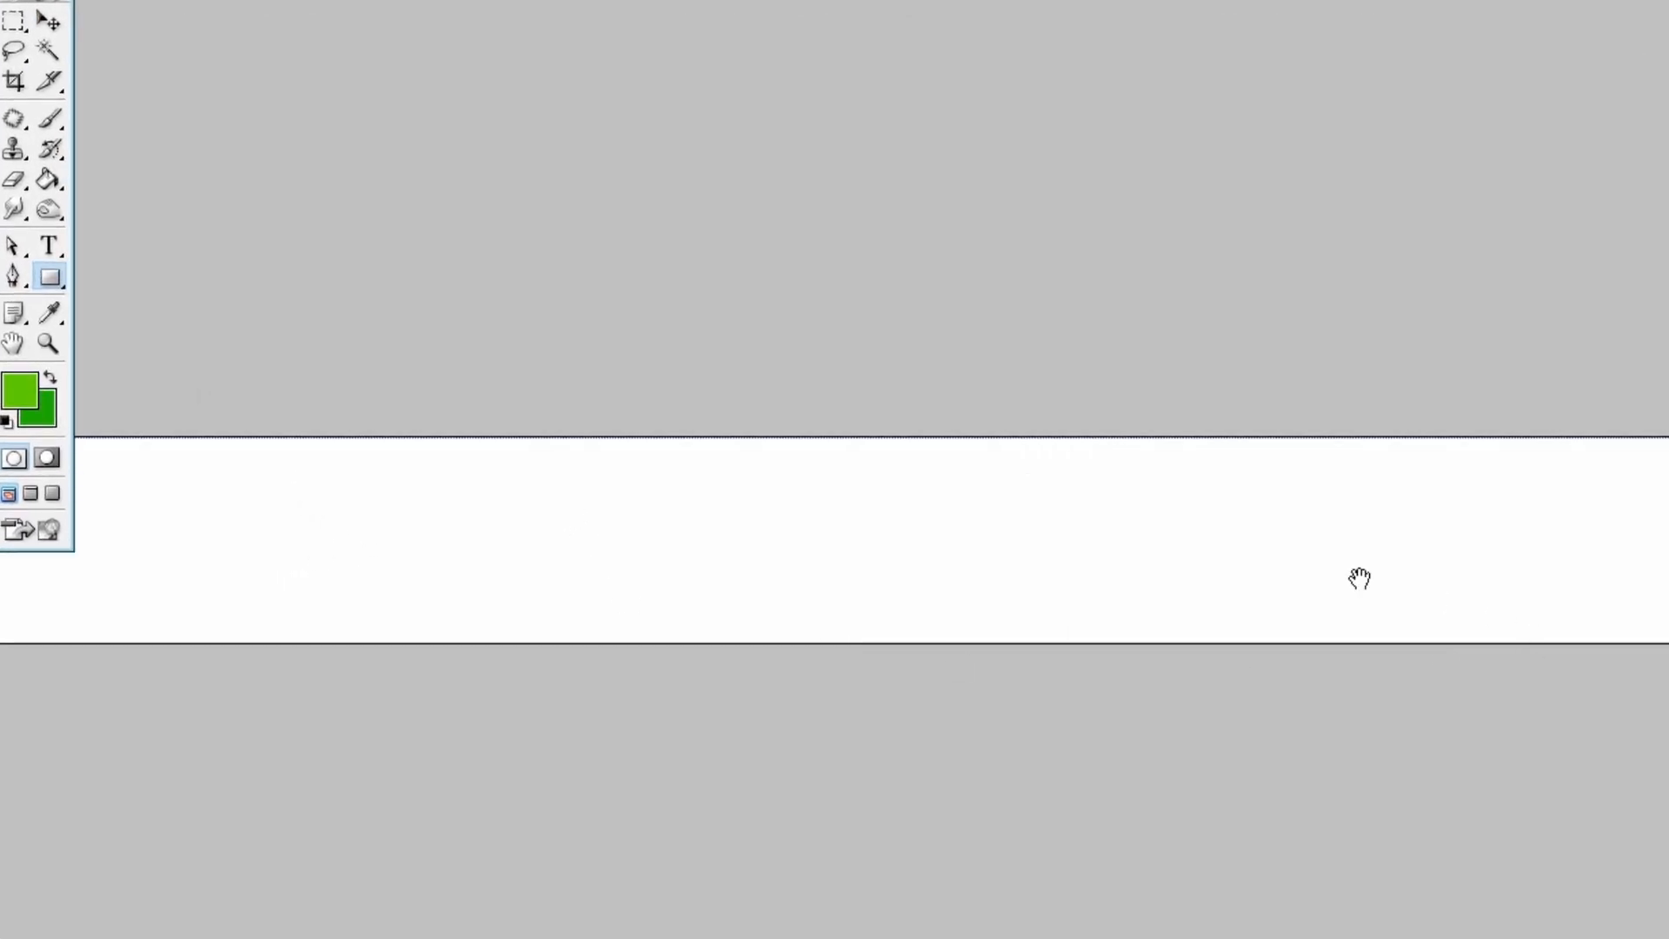
pyautogui.moveTo(234, 475); pyautogui.dragTo(317, 586)
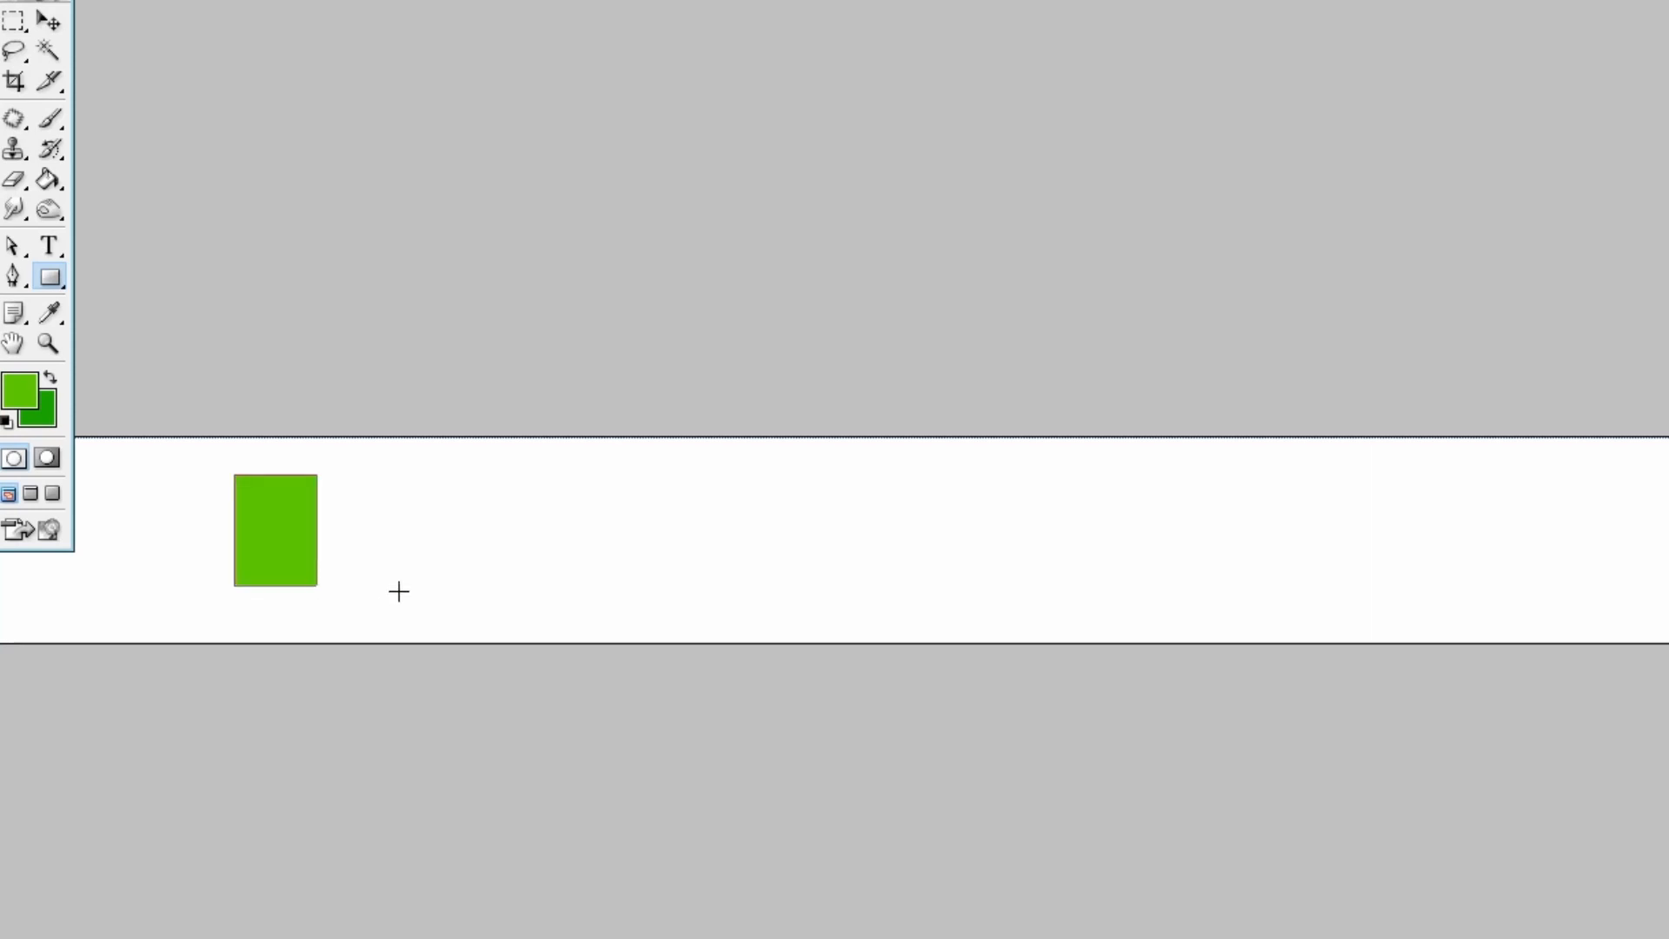
# Add an anchor point at the middle of the green rectangle's top edge.
pyautogui.click(13, 246)
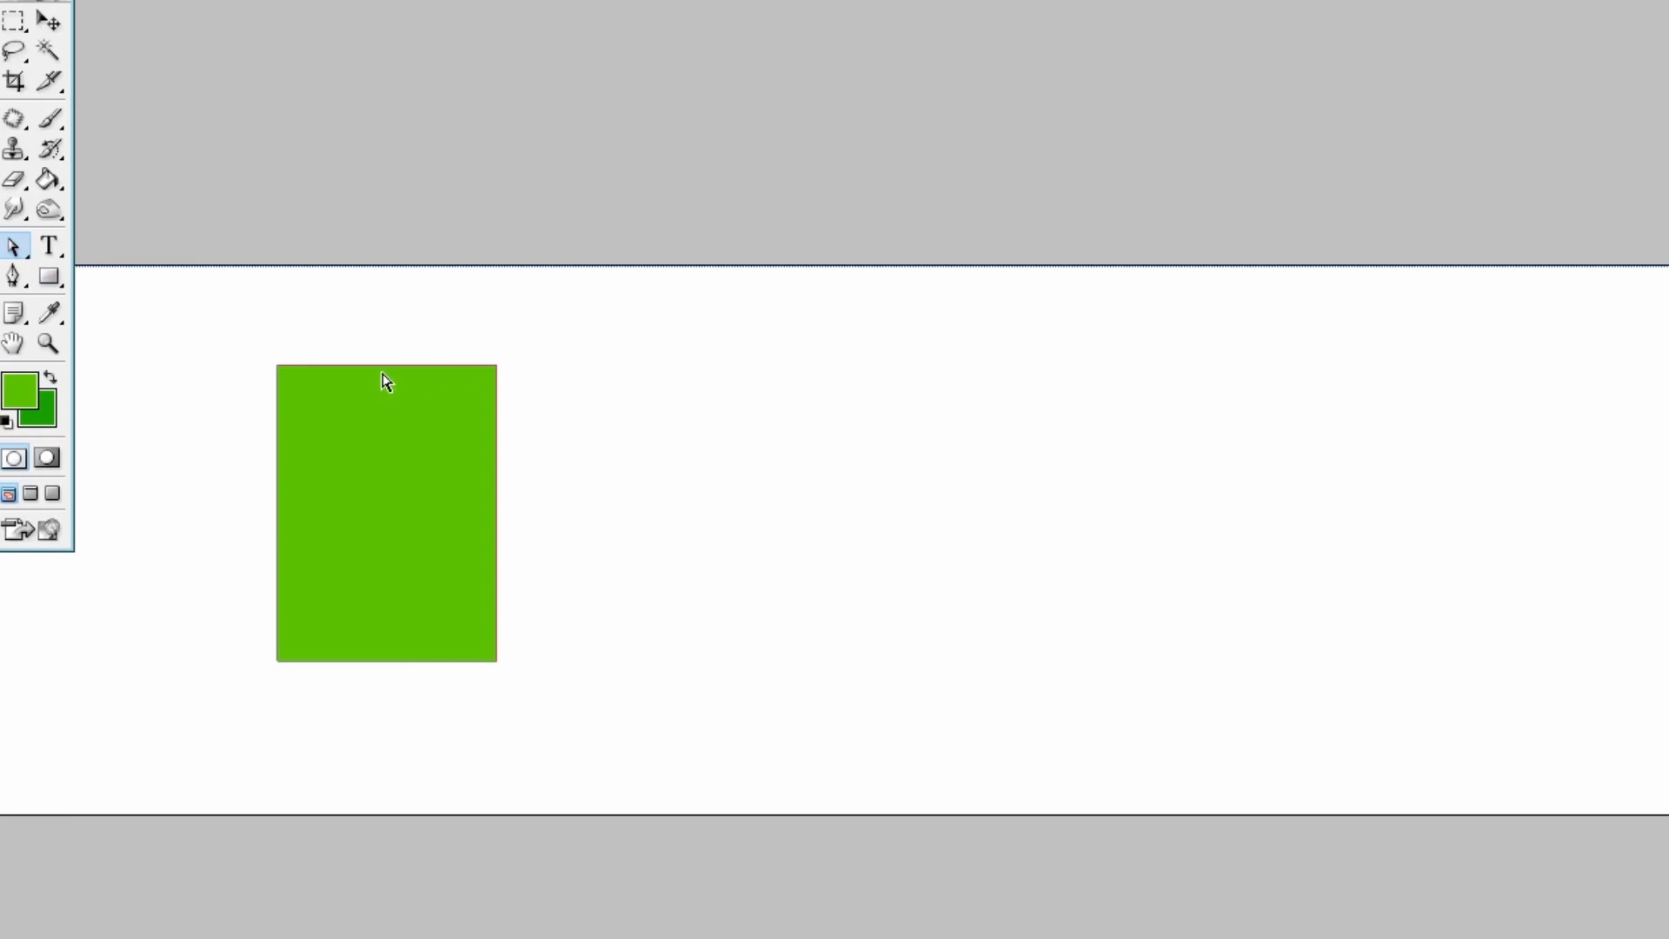
pyautogui.rightClick(377, 369)
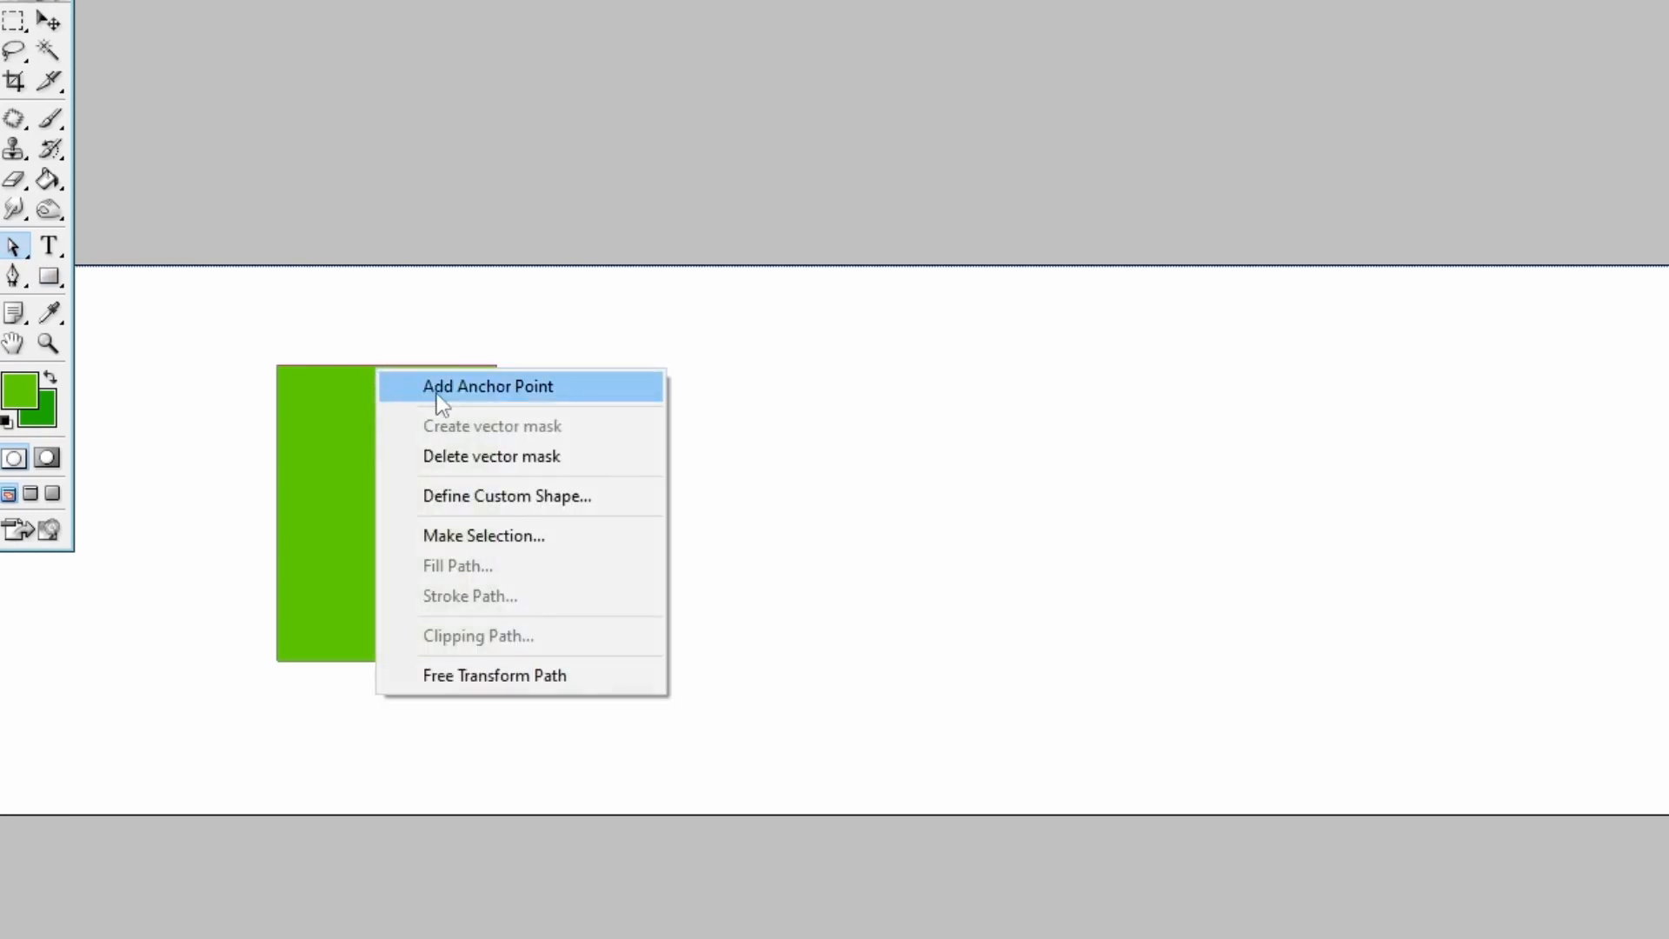
pyautogui.click(461, 393)
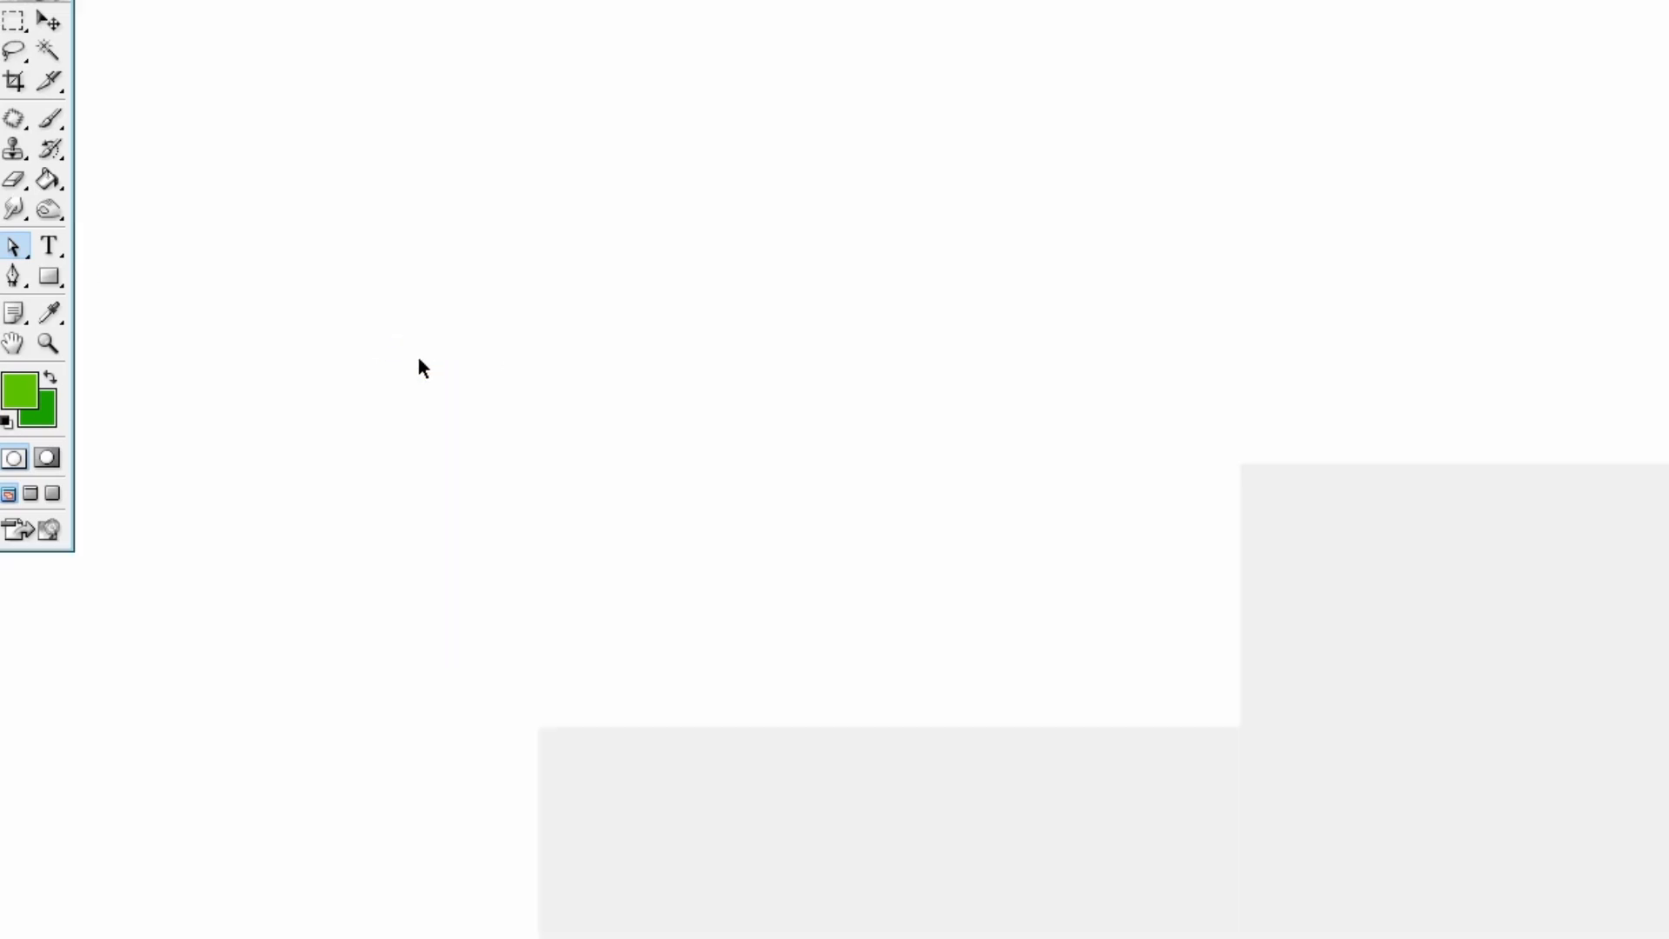
# Pull the top edge's middle anchor point down about 0.3 inch to form a V-shaped notch in the rectangle.
pyautogui.press('space')
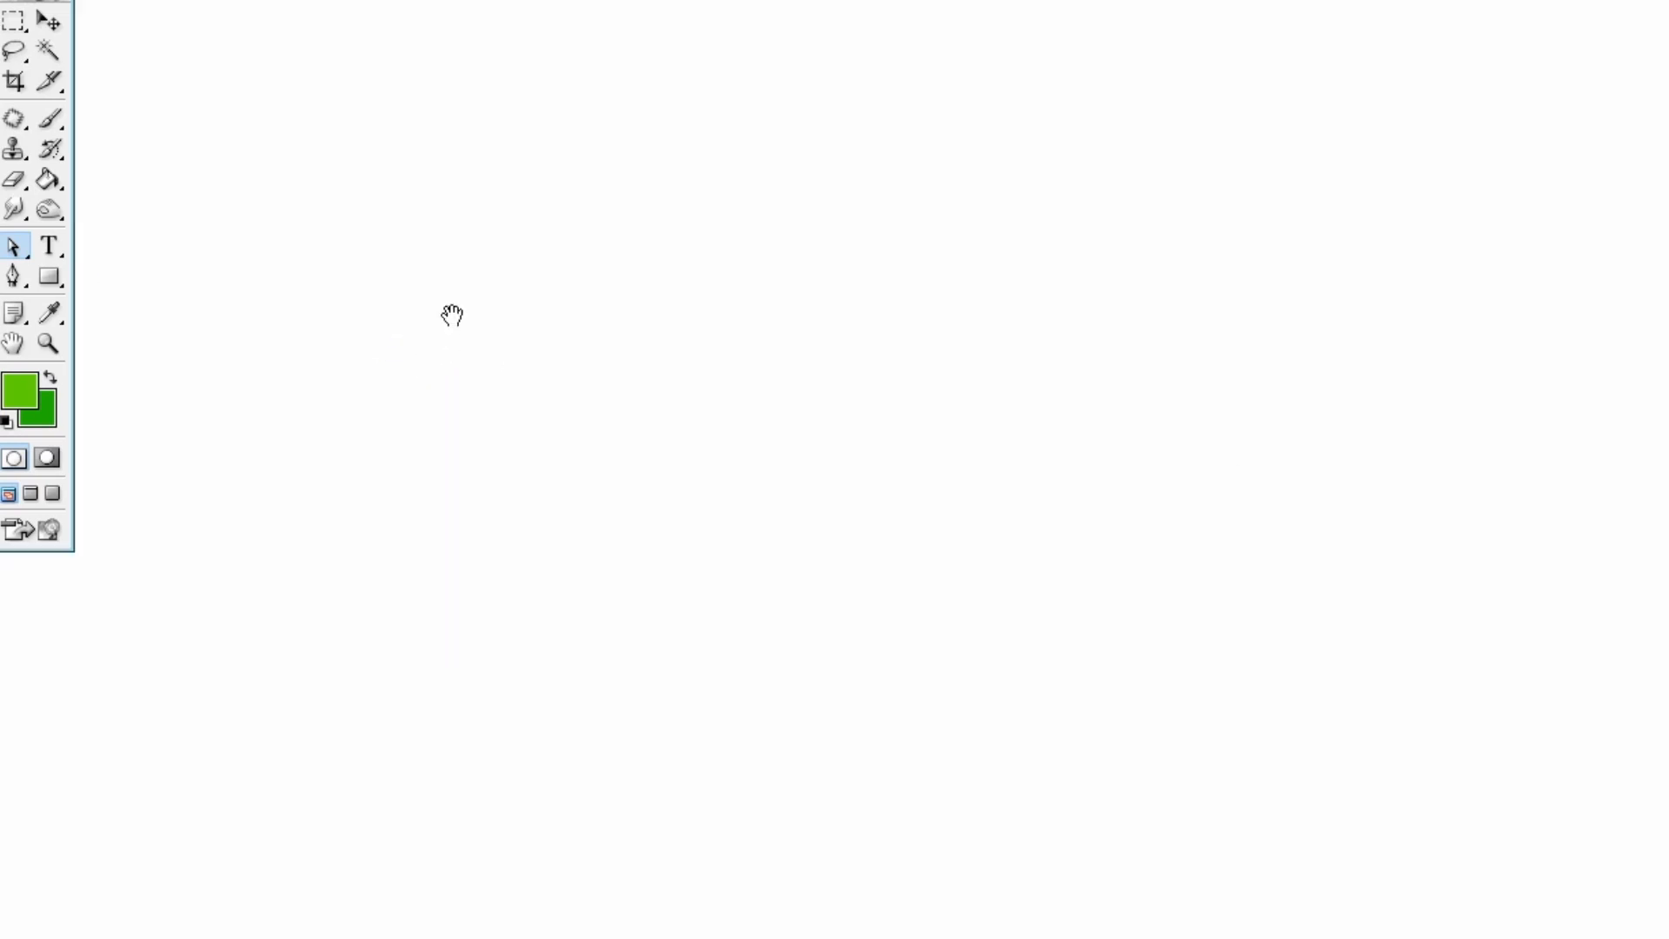
pyautogui.moveTo(451, 313); pyautogui.dragTo(801, 385)
pyautogui.moveTo(521, 374); pyautogui.dragTo(1651, 504)
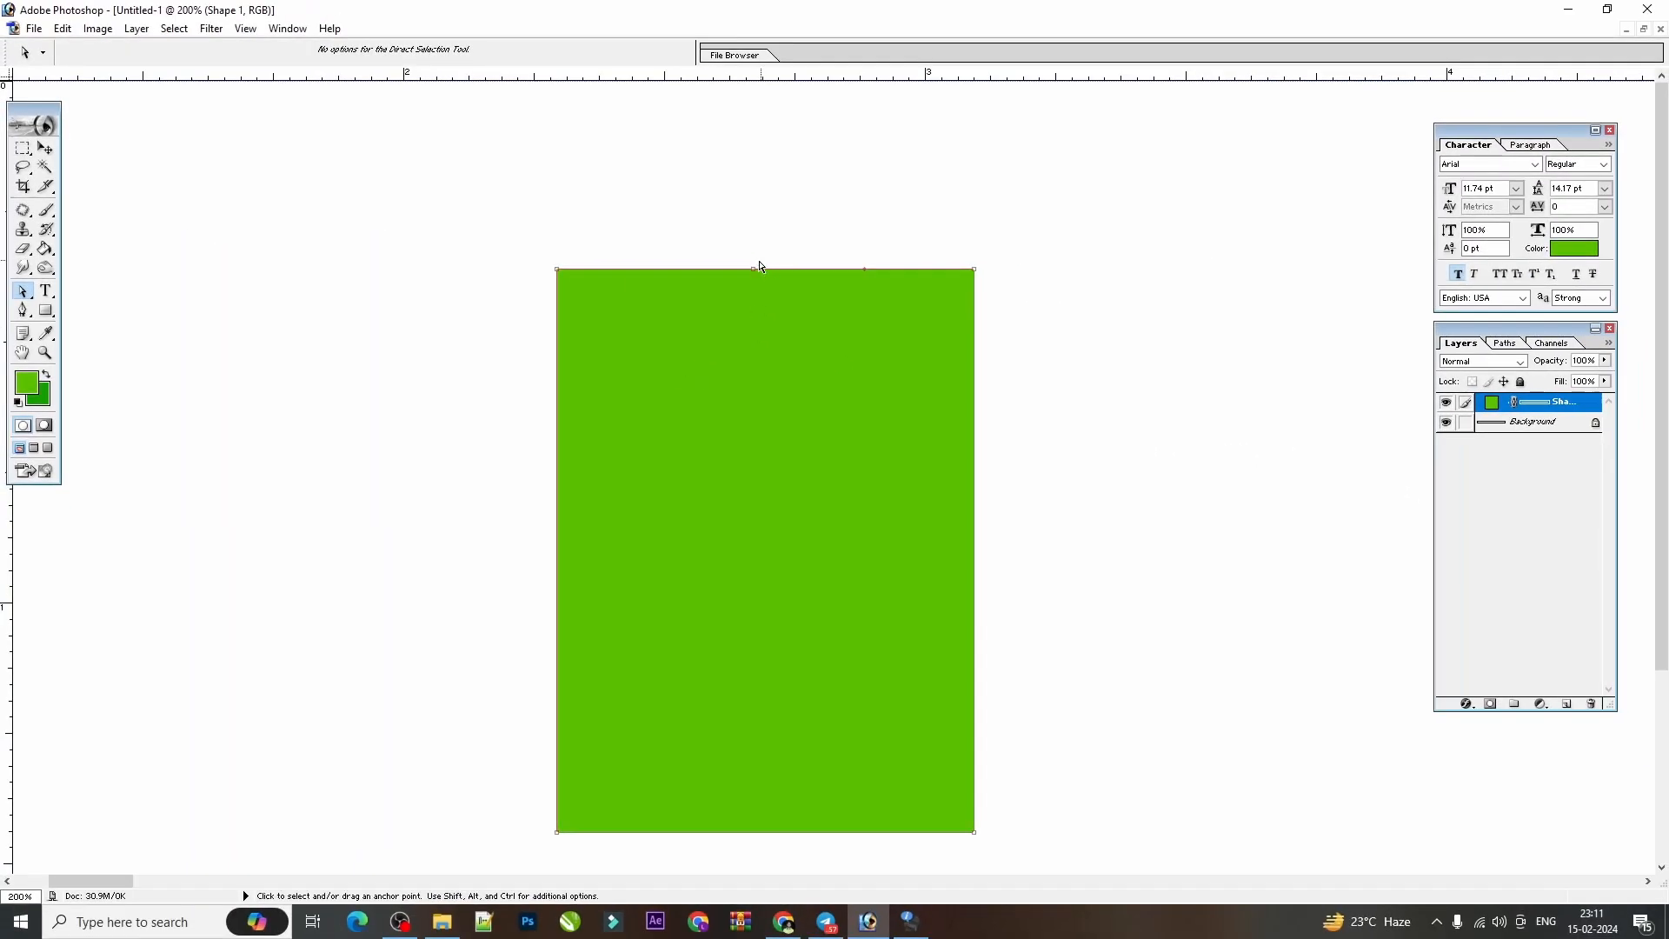
pyautogui.moveTo(755, 274); pyautogui.dragTo(760, 278)
pyautogui.hotkey('ctrl', 'z')
pyautogui.moveTo(843, 227); pyautogui.dragTo(892, 333)
pyautogui.moveTo(973, 376); pyautogui.dragTo(995, 429)
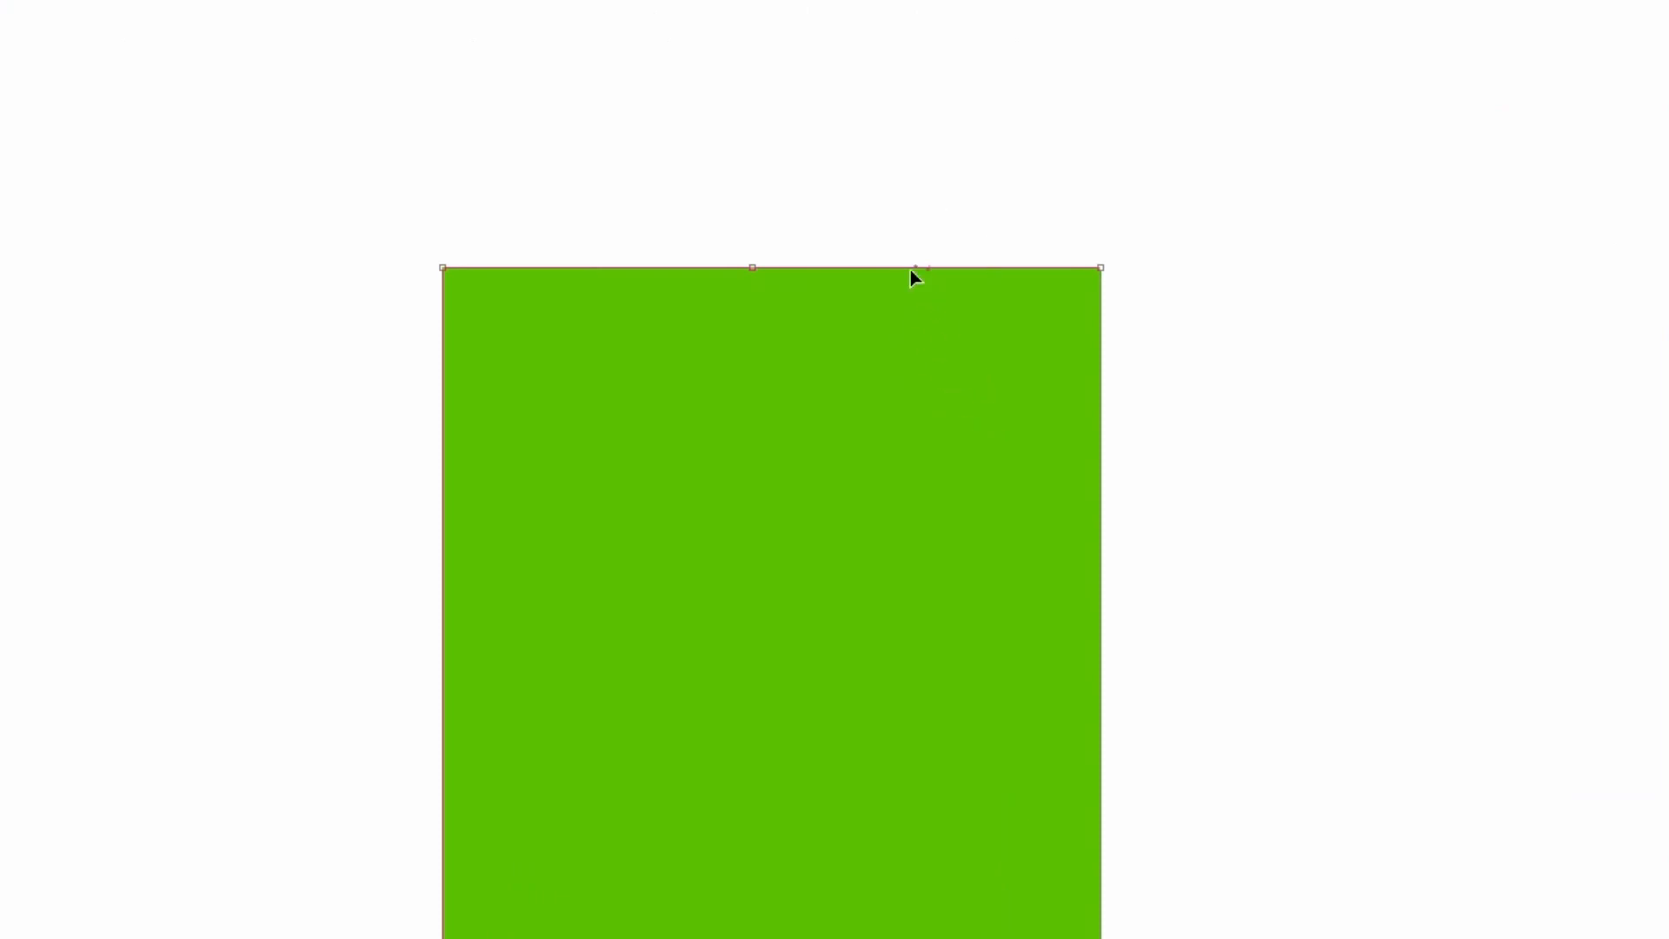
pyautogui.click(752, 268)
pyautogui.moveTo(753, 269); pyautogui.dragTo(759, 529)
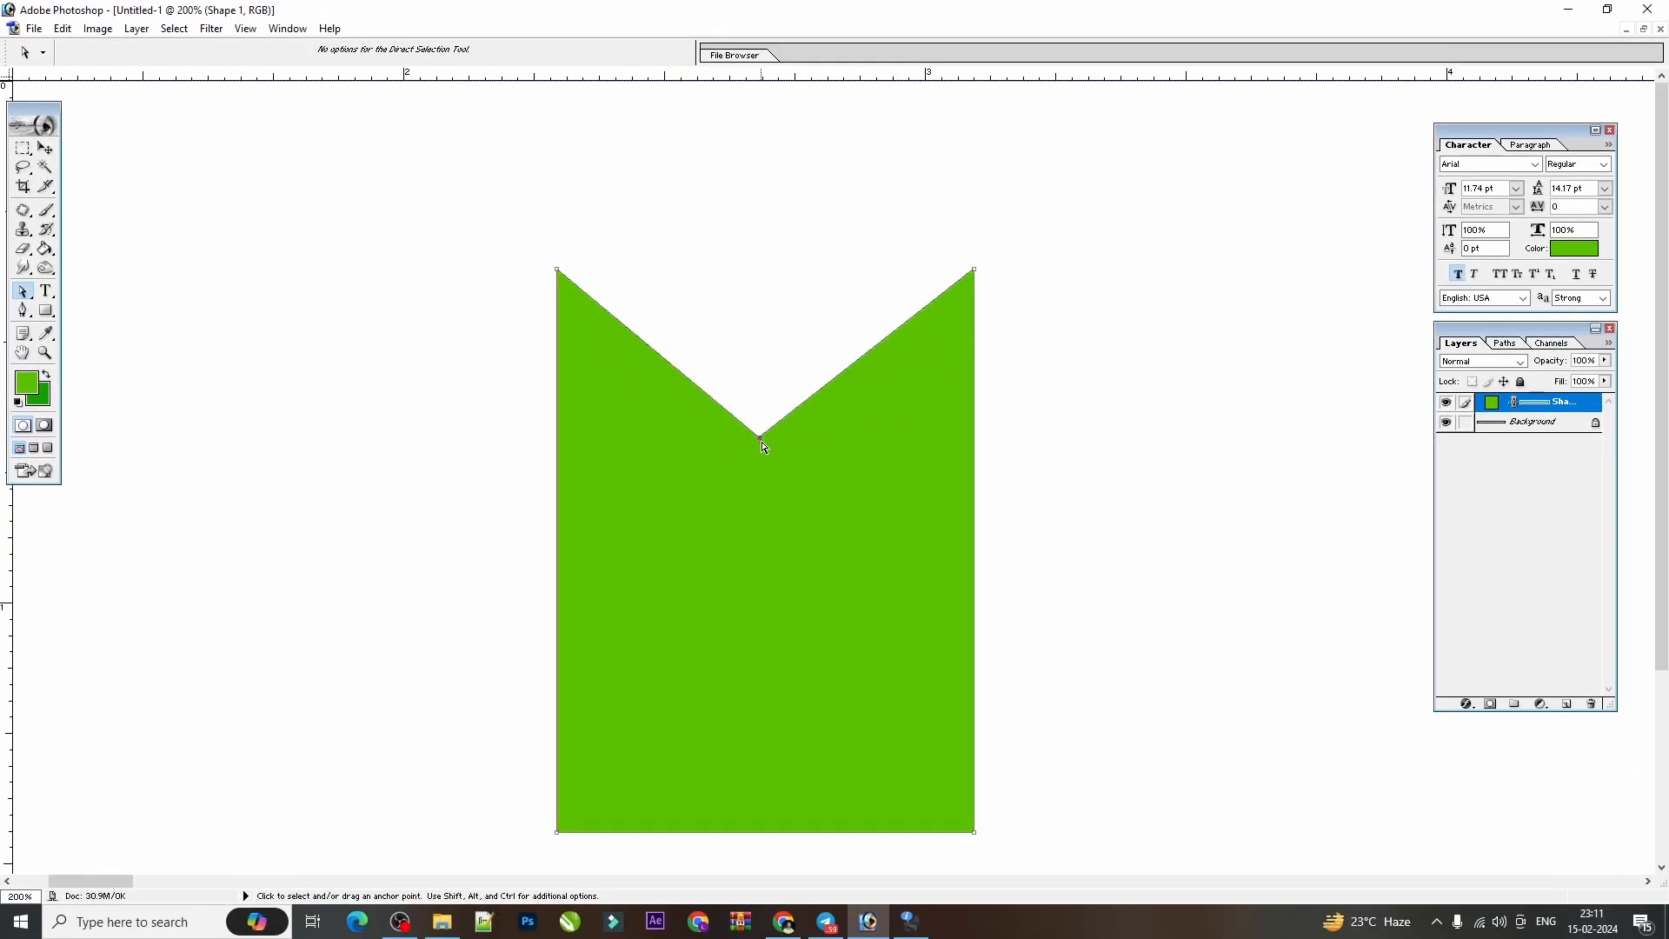
# Move the notched green shape about 0.6 inch to the left and 0.35 inch down on the strip.
pyautogui.hotkey('ctrl', '-')
pyautogui.hotkey('ctrl', '-')
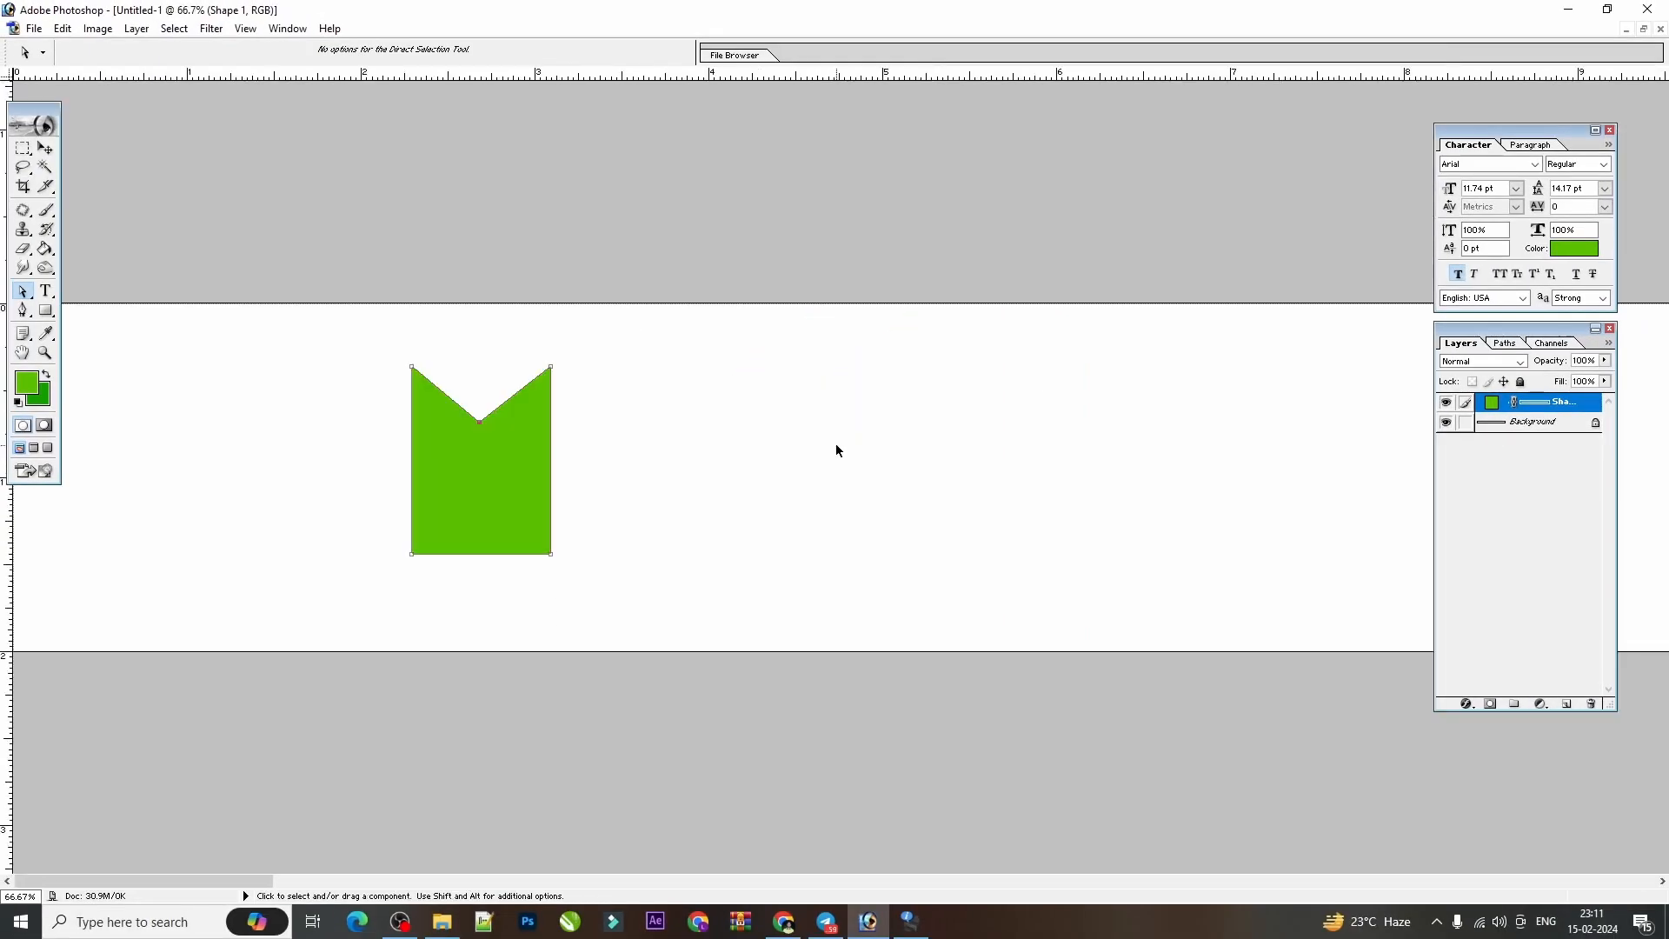
pyautogui.click(45, 148)
pyautogui.click(761, 484)
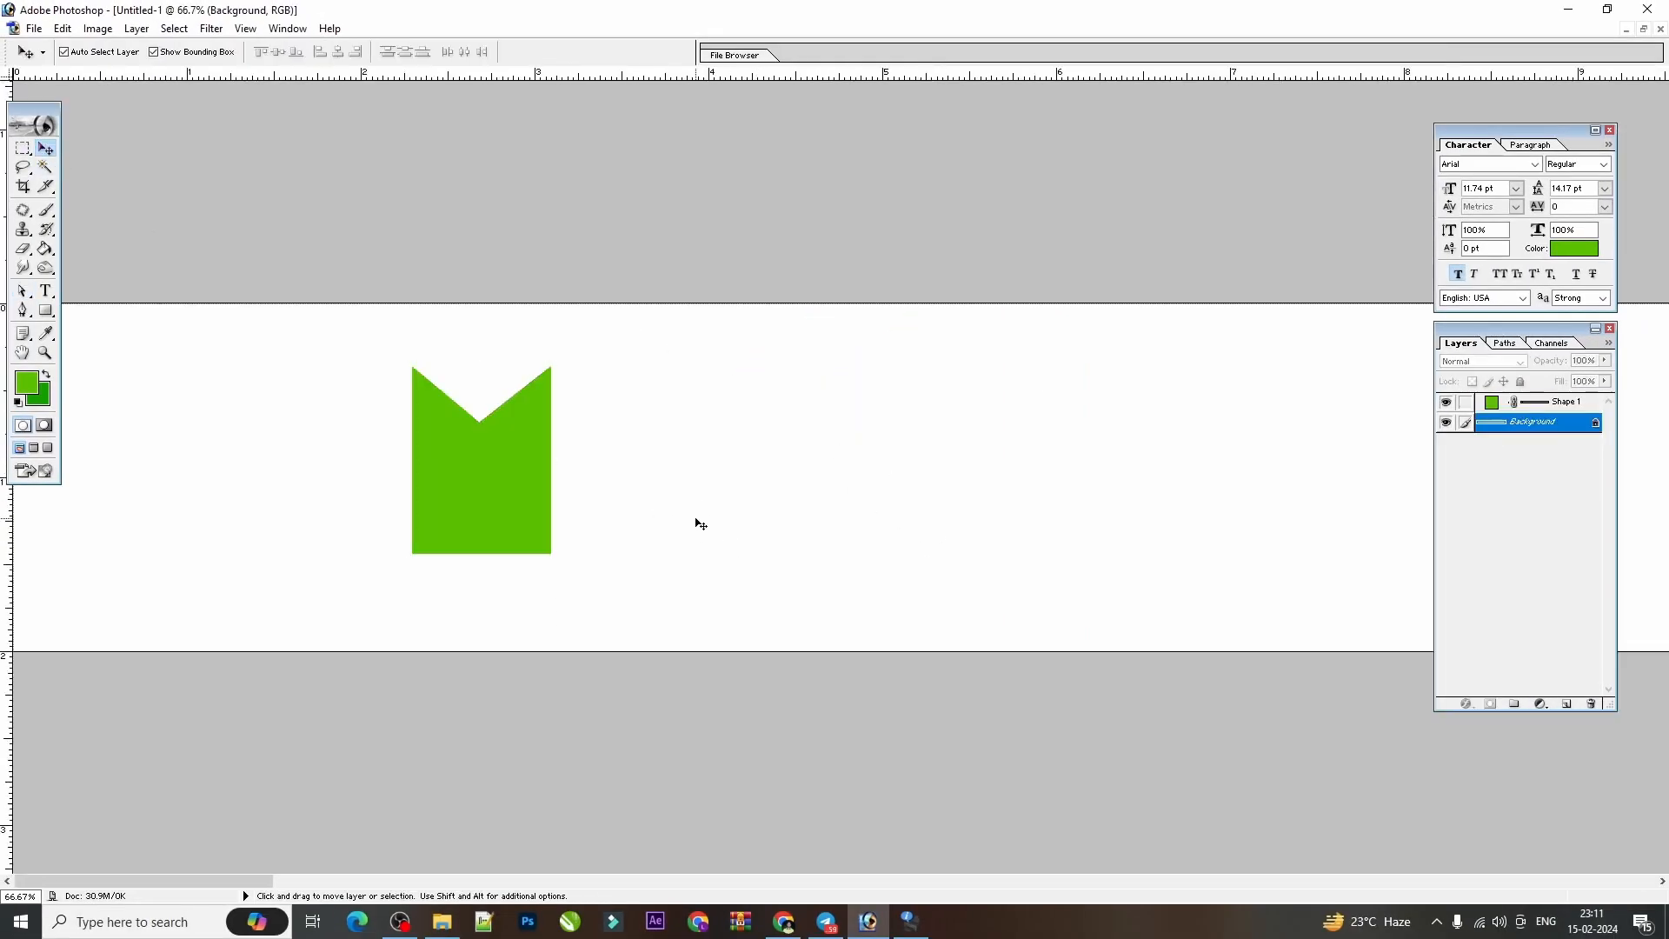
pyautogui.moveTo(488, 458); pyautogui.dragTo(376, 510)
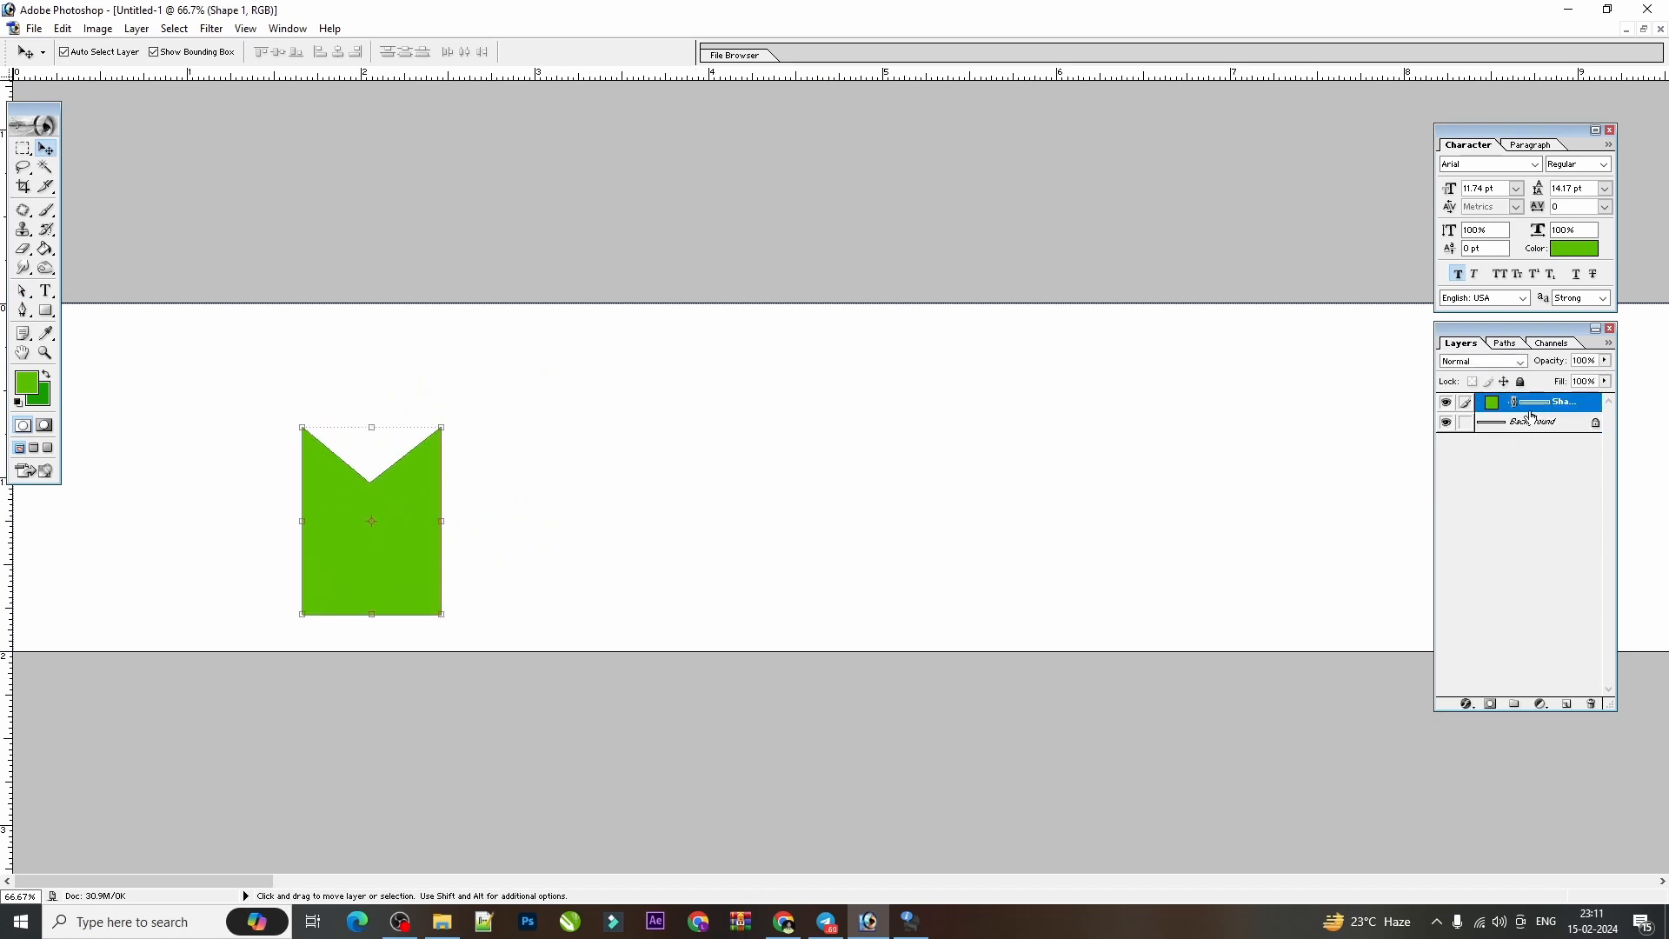
# Change the notched shape's fill color to black.
pyautogui.doubleClick(1491, 401)
pyautogui.moveTo(817, 504); pyautogui.dragTo(906, 569)
pyautogui.press('Return')
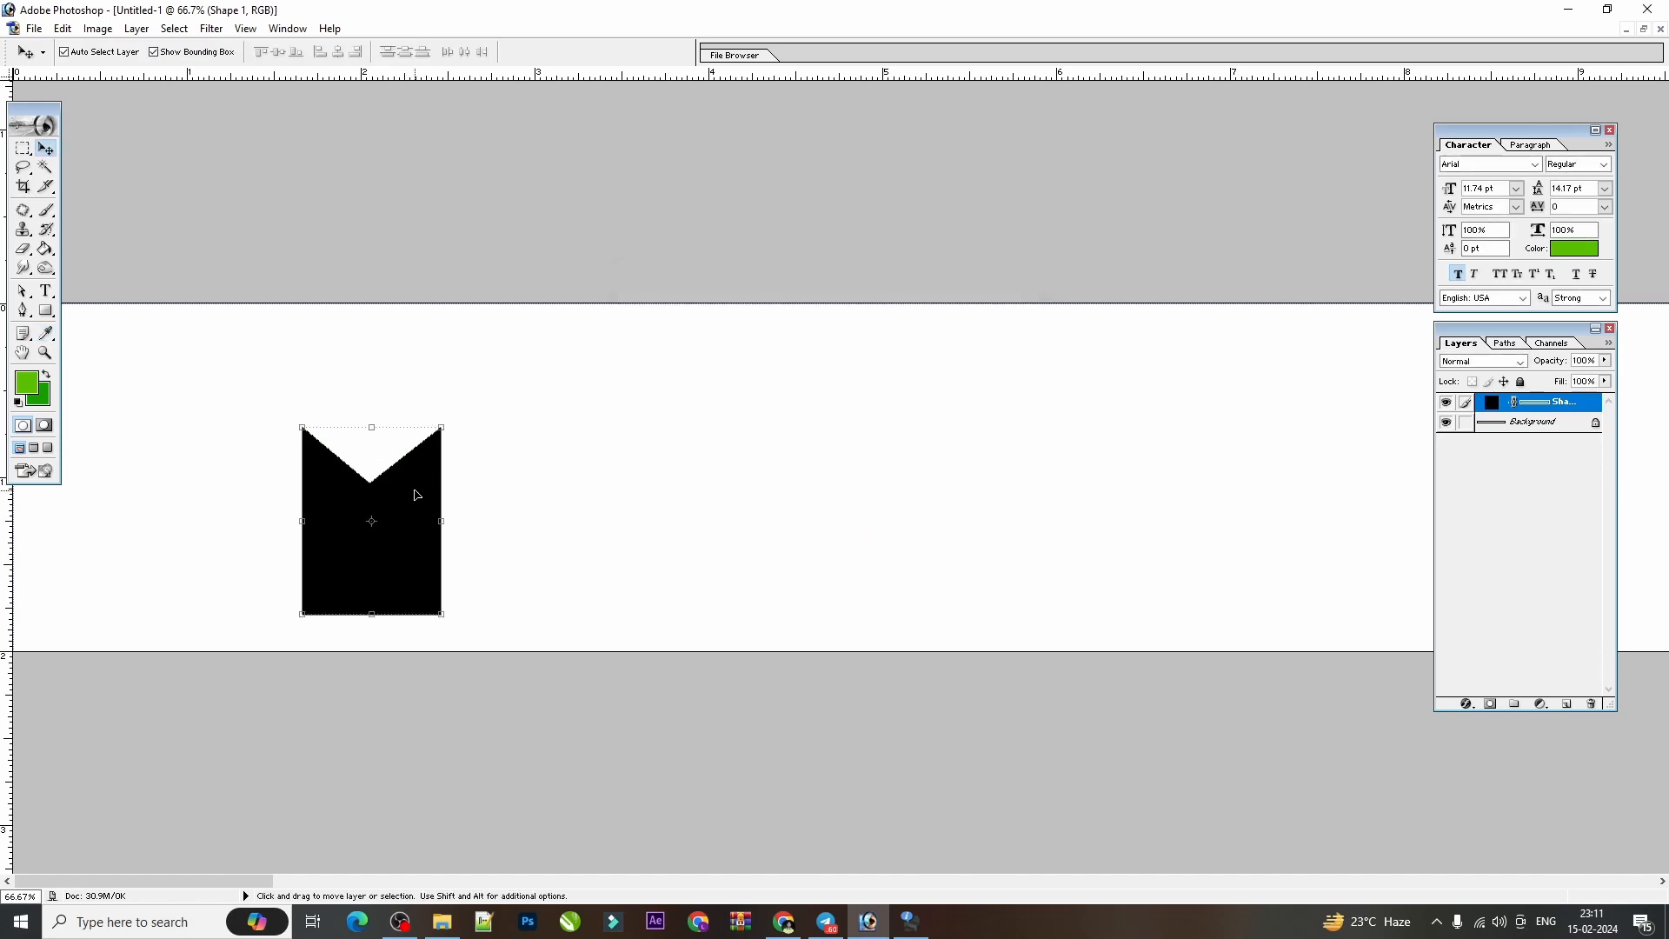
# Duplicate the black shape's layer and scale the copy to 63.7% width about its center.
pyautogui.hotkey('ctrl', 'j')
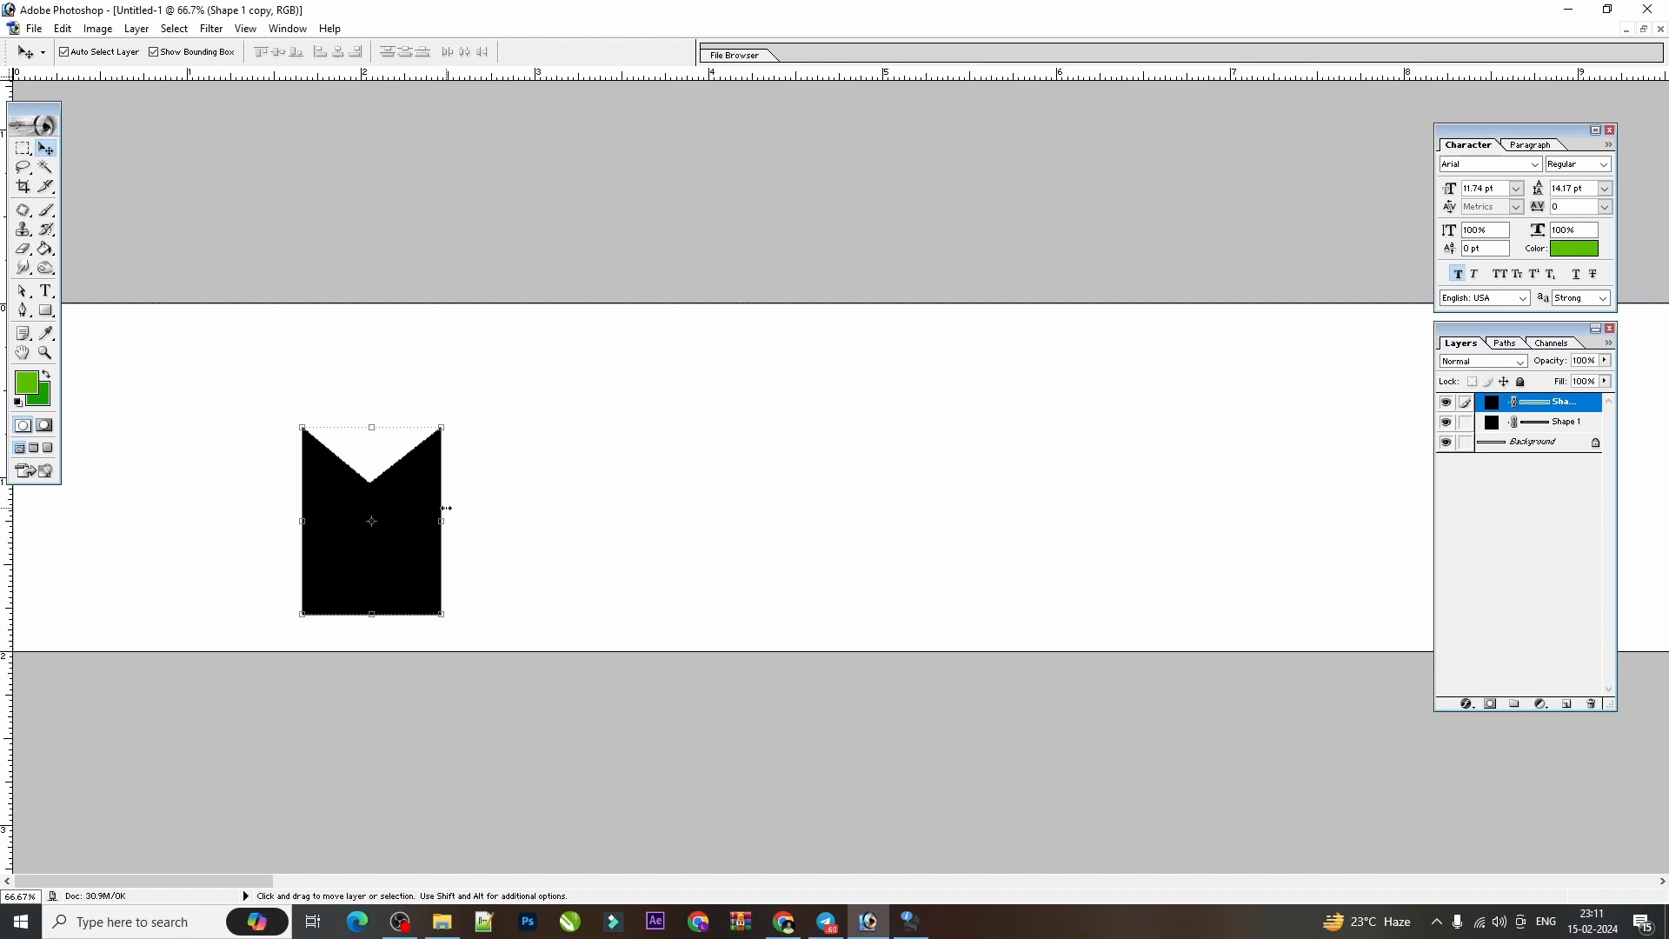
pyautogui.moveTo(446, 507); pyautogui.dragTo(424, 511)
pyautogui.hotkey('ctrl', 'z')
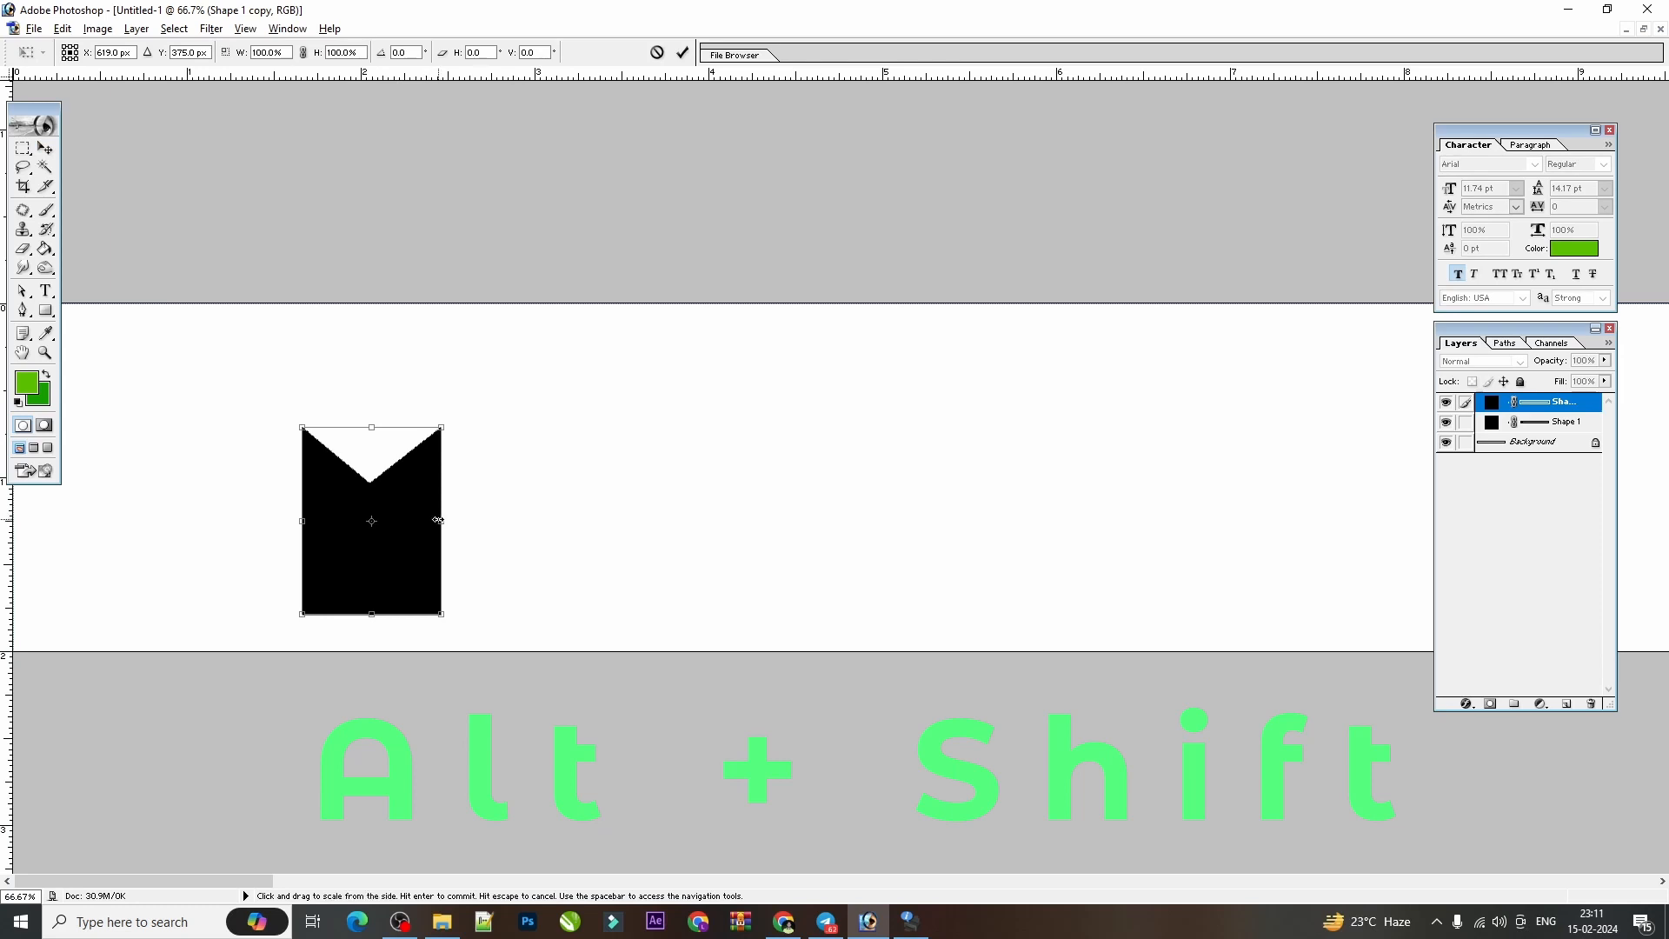
pyautogui.moveTo(438, 520); pyautogui.dragTo(416, 520)
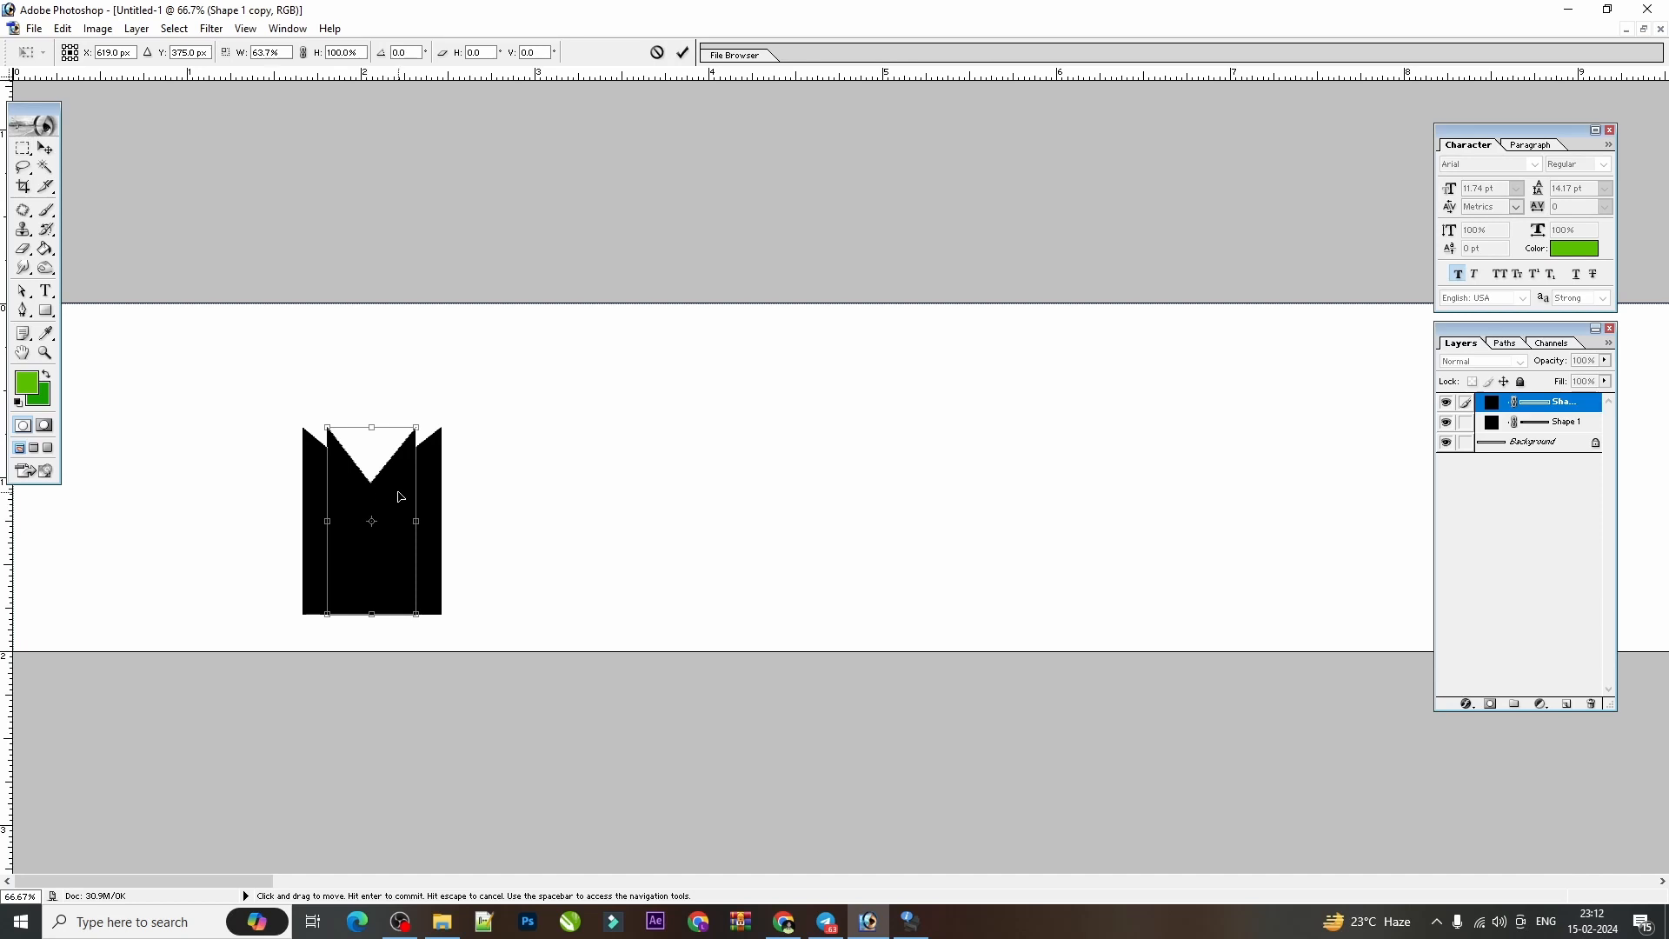
pyautogui.press('Return')
# Nudge the narrower copy up about 0.25 inch so its points rise above the original shape.
pyautogui.press('Up')
pyautogui.press('Up')
pyautogui.press('Up')
pyautogui.press('Up')
pyautogui.press('Up')
pyautogui.press('Up')
pyautogui.press('Up')
pyautogui.press('Up')
pyautogui.press('Up')
pyautogui.press('Up')
pyautogui.press('Up')
pyautogui.press('Up')
pyautogui.press('Up')
pyautogui.press('Up')
pyautogui.press('Up')
pyautogui.press('Up')
pyautogui.press('Up')
pyautogui.press('Up')
pyautogui.press('Up')
pyautogui.press('Up')
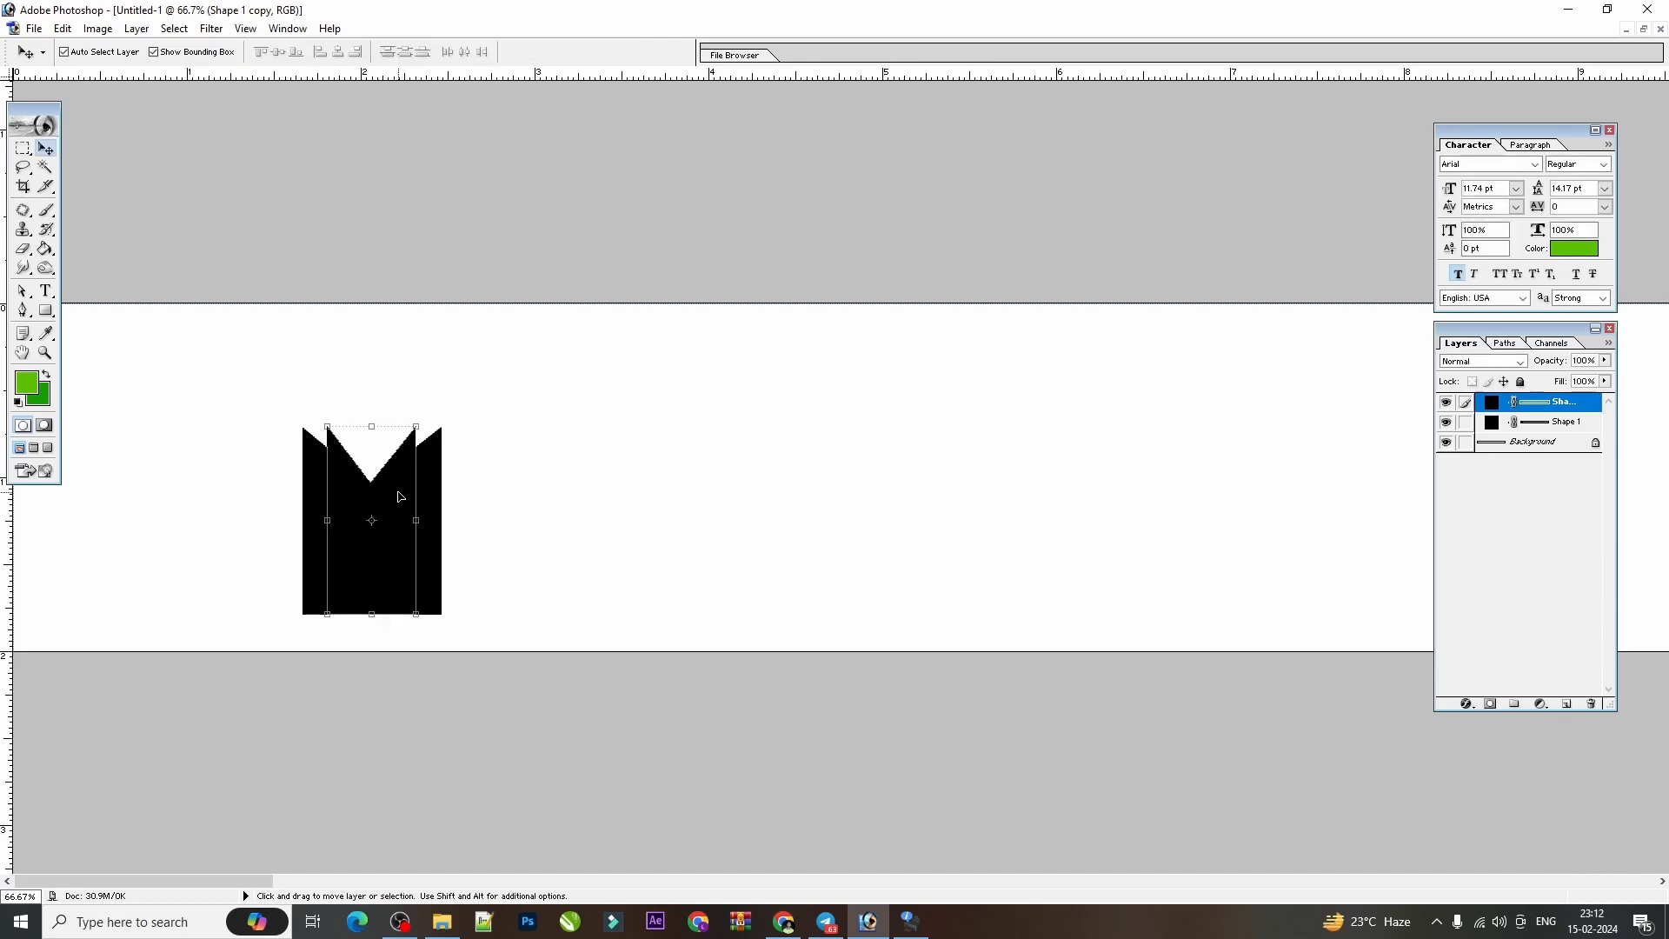
pyautogui.press('Up')
pyautogui.press('Up')
pyautogui.press('Up')
pyautogui.press('Up')
pyautogui.press('Up')
pyautogui.press('Up')
pyautogui.press('Up')
pyautogui.press('Up')
pyautogui.press('Up')
pyautogui.press('Up')
pyautogui.press('Up')
pyautogui.press('Up')
pyautogui.press('Up')
pyautogui.press('Up')
pyautogui.press('Up')
pyautogui.press('Up')
pyautogui.press('Up')
pyautogui.press('Up')
pyautogui.press('Up')
pyautogui.press('Up')
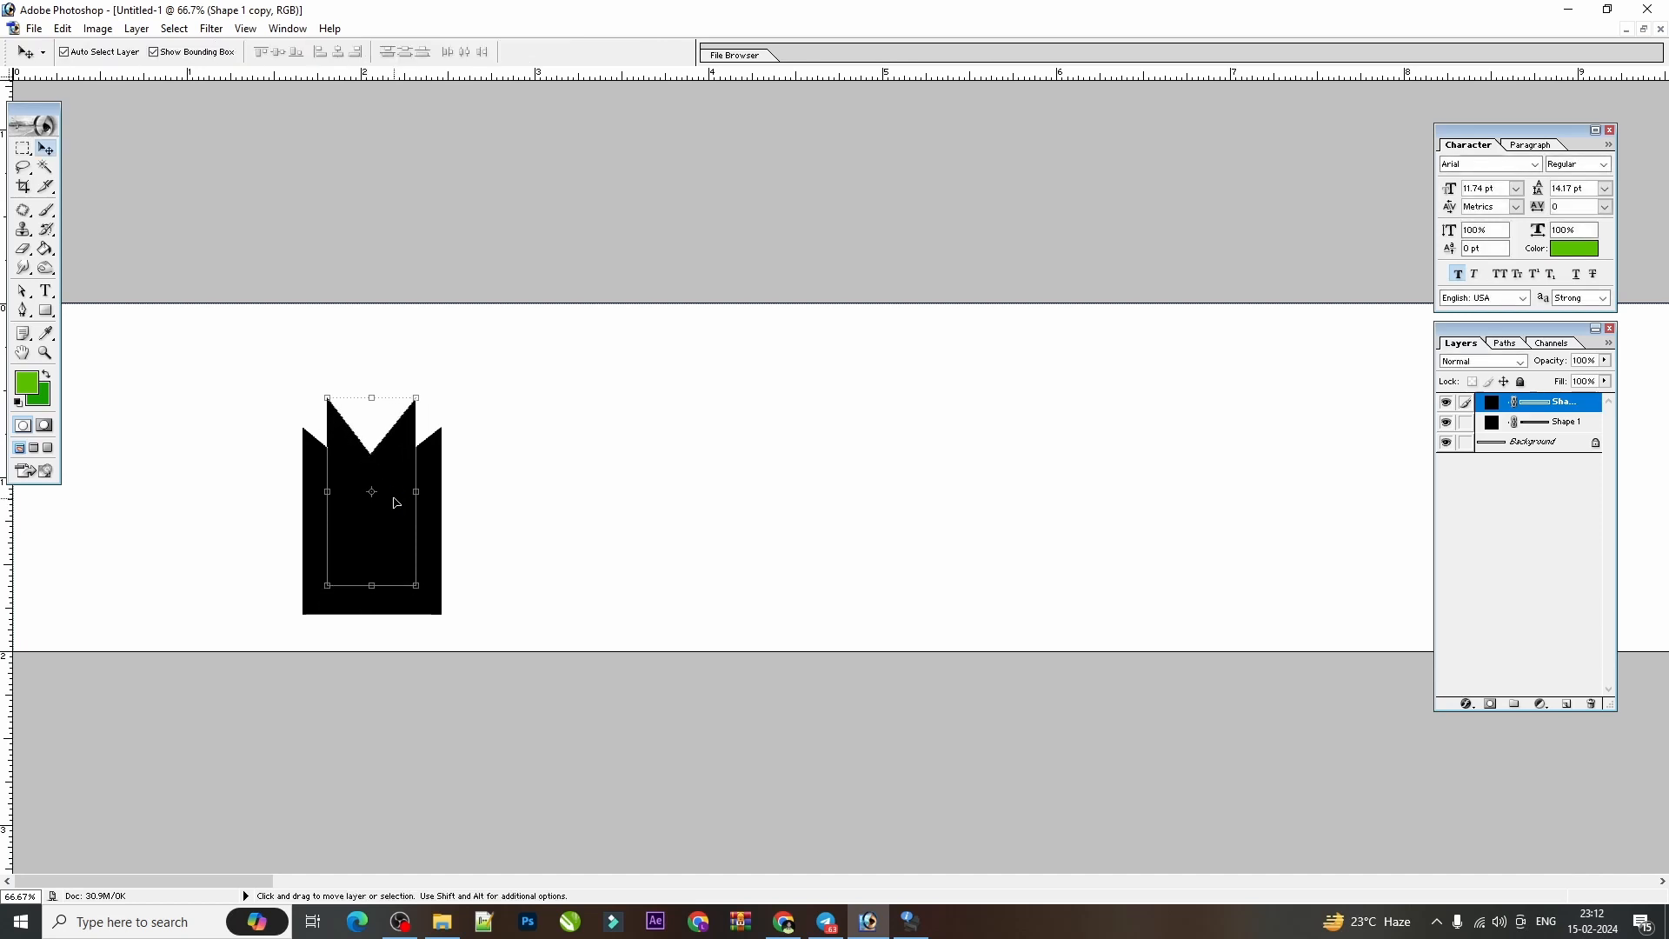
pyautogui.press('Up')
pyautogui.press('Up')
pyautogui.press('Up')
pyautogui.press('Up')
pyautogui.press('Up')
pyautogui.press('Up')
pyautogui.press('Up')
pyautogui.press('Up')
pyautogui.press('Up')
pyautogui.press('Up')
pyautogui.press('Up')
pyautogui.press('Up')
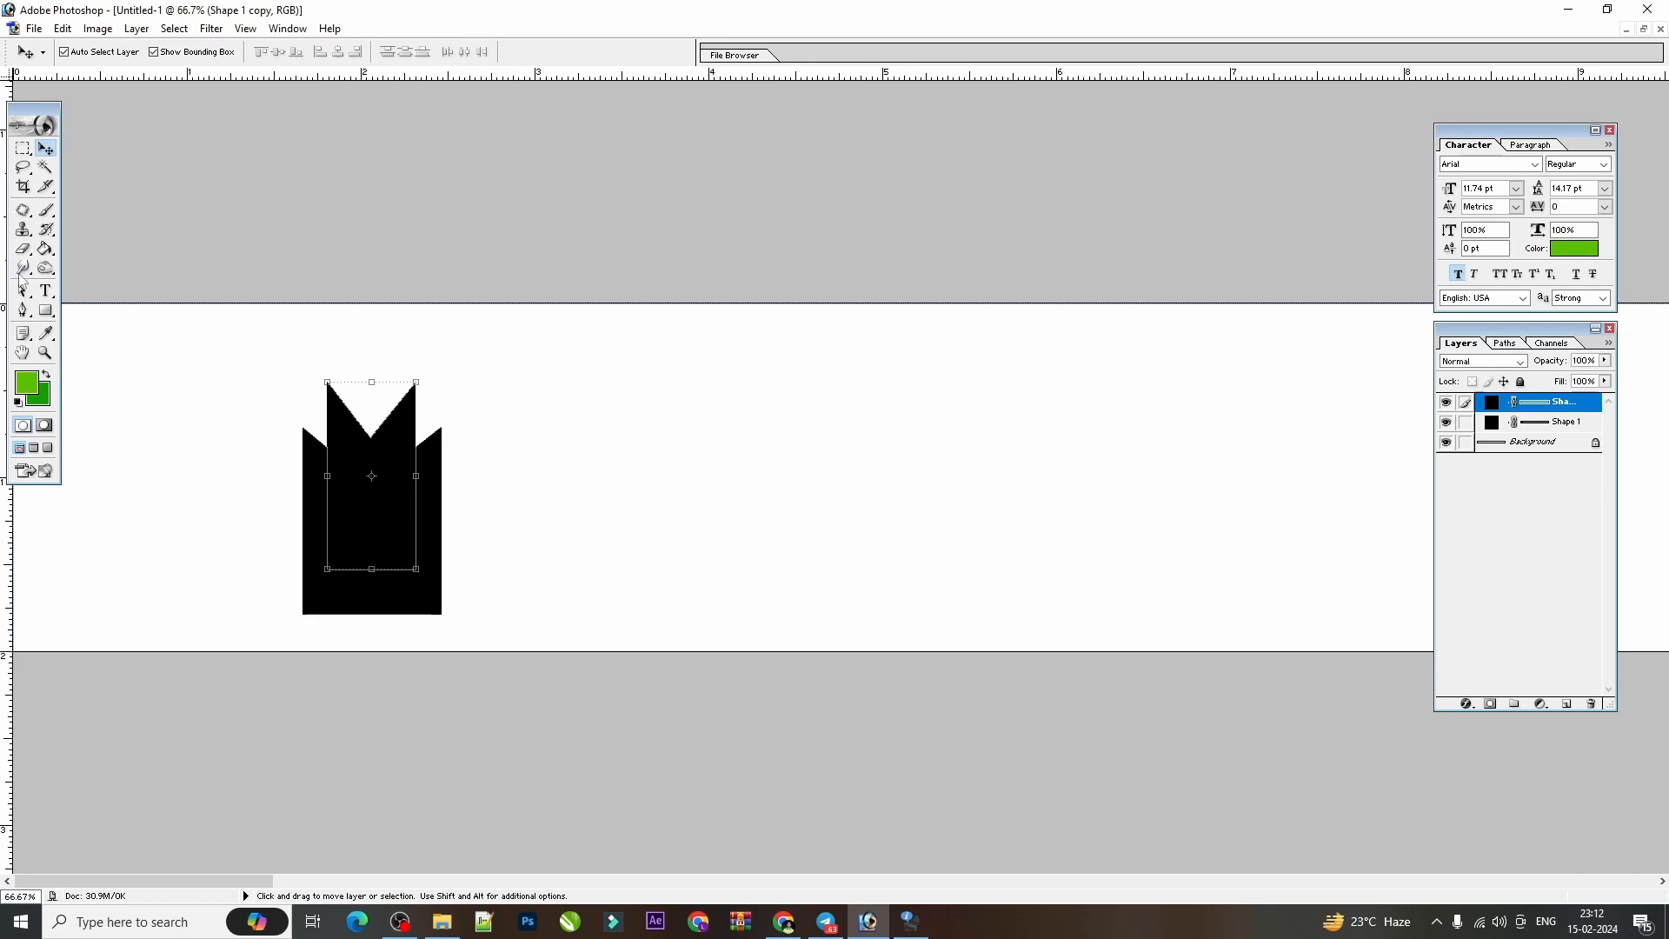
# Draw a narrow vertical black bar about 0.1 by 1.05 inches over the notches with the Rectangle tool.
pyautogui.click(48, 313)
pyautogui.rightClick(49, 316)
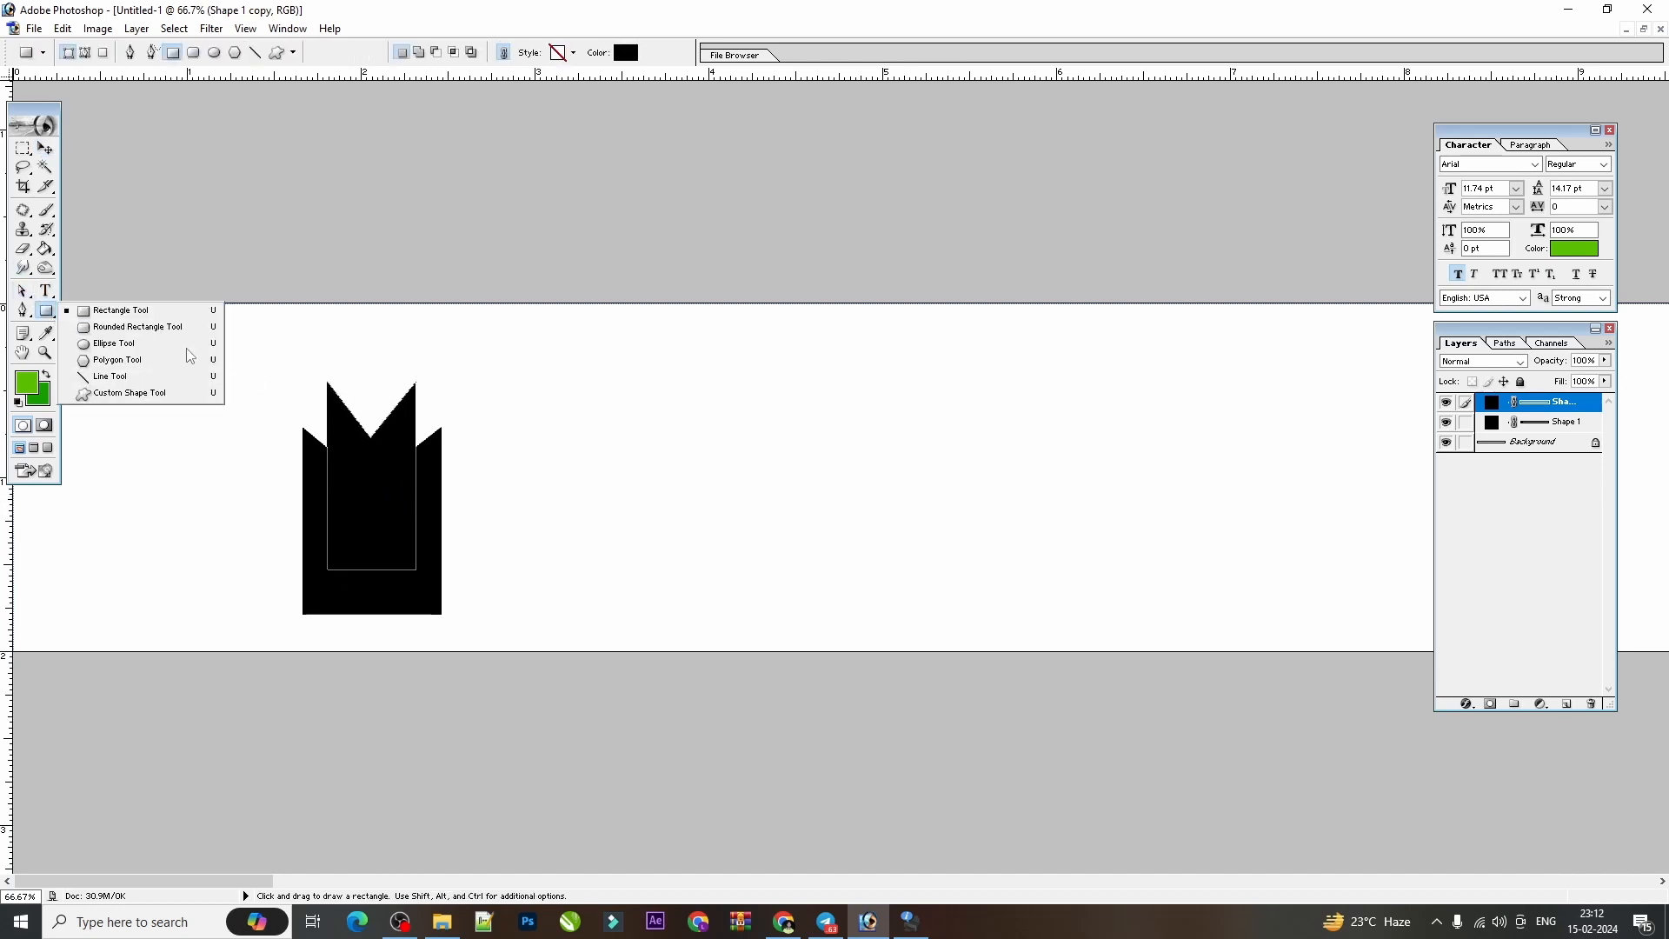
pyautogui.click(110, 312)
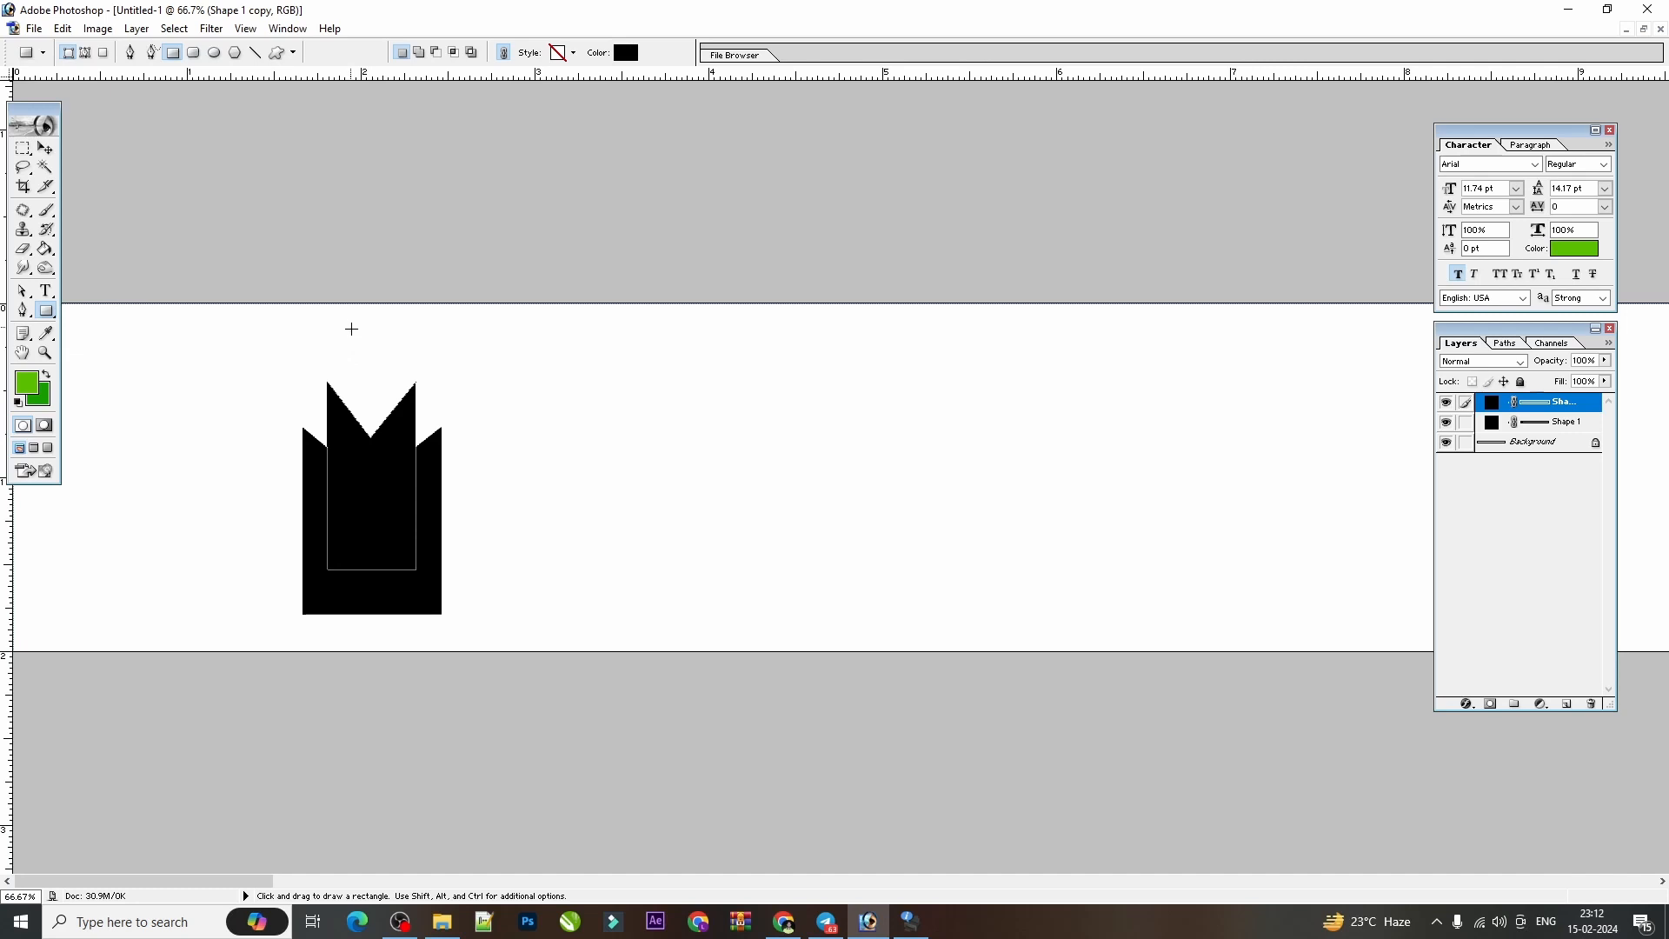
pyautogui.moveTo(351, 329); pyautogui.dragTo(368, 512)
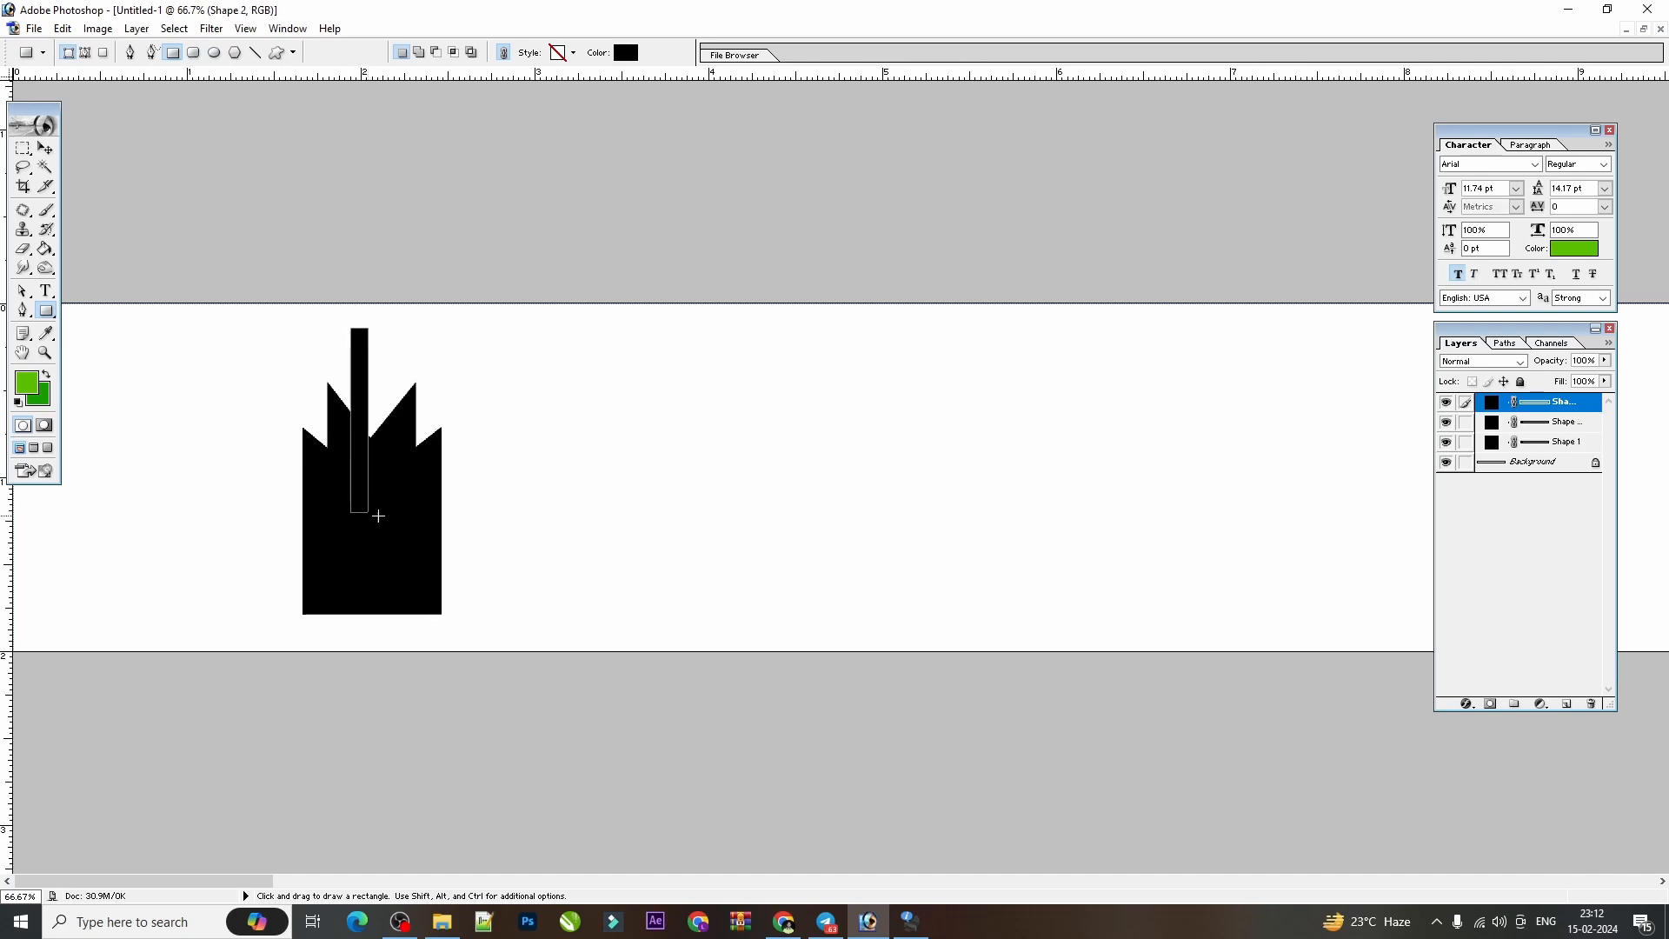
# Link both notched shape layers to the narrow bar's layer and align them on their horizontal centers.
pyautogui.click(52, 149)
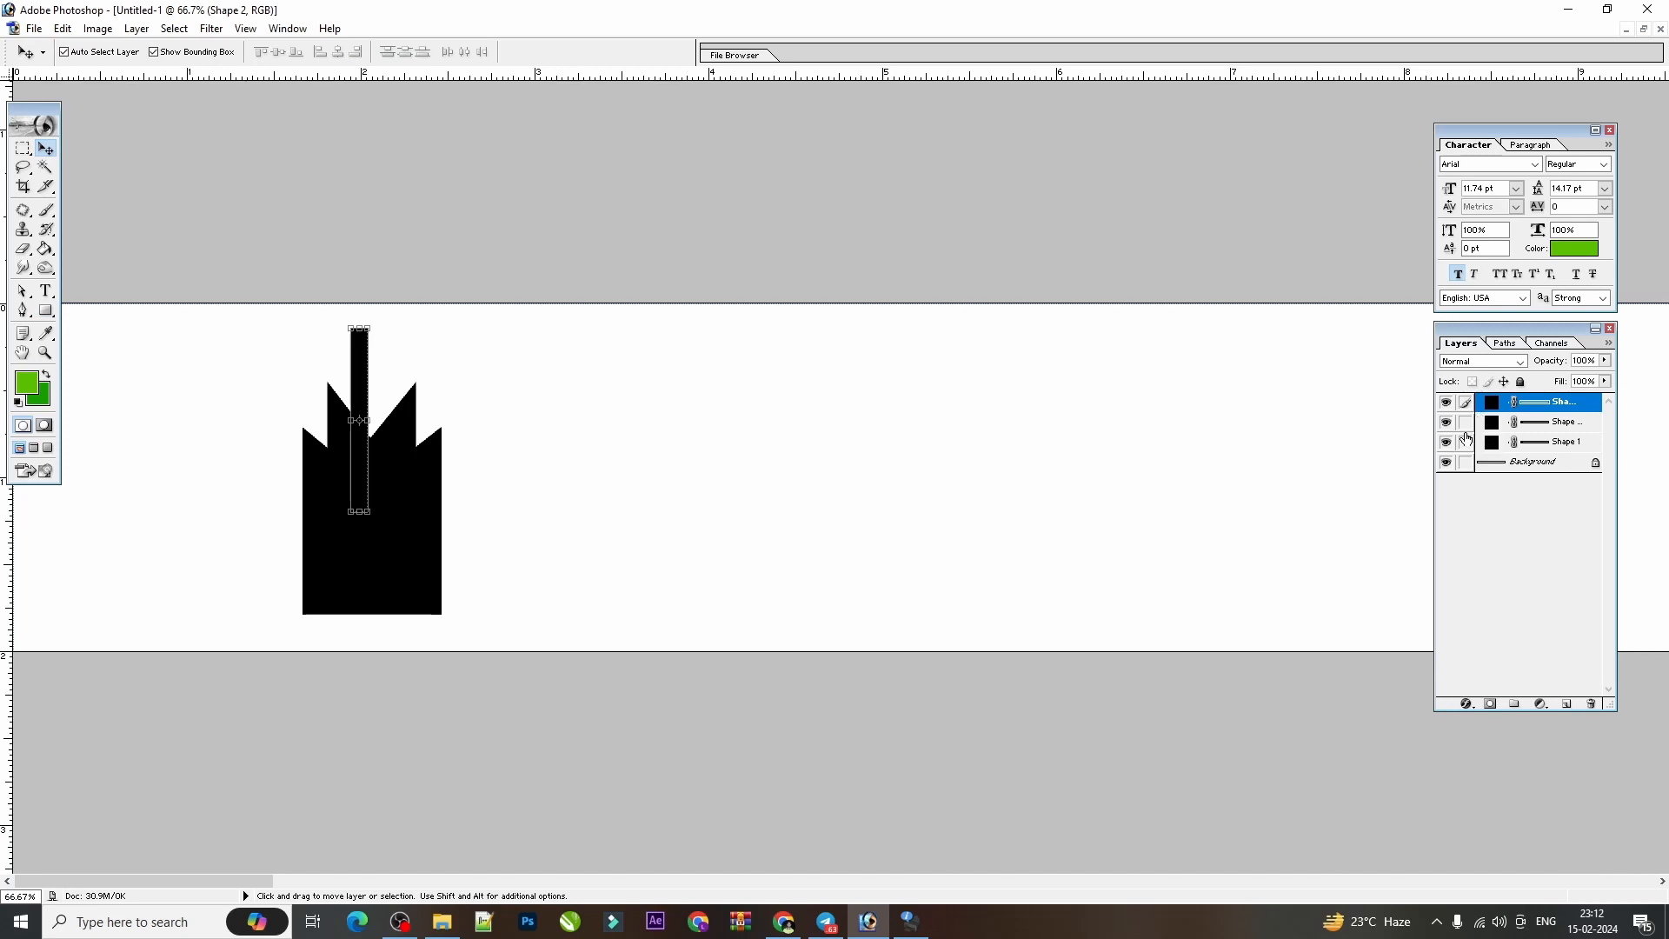
pyautogui.click(1465, 442)
pyautogui.click(1465, 422)
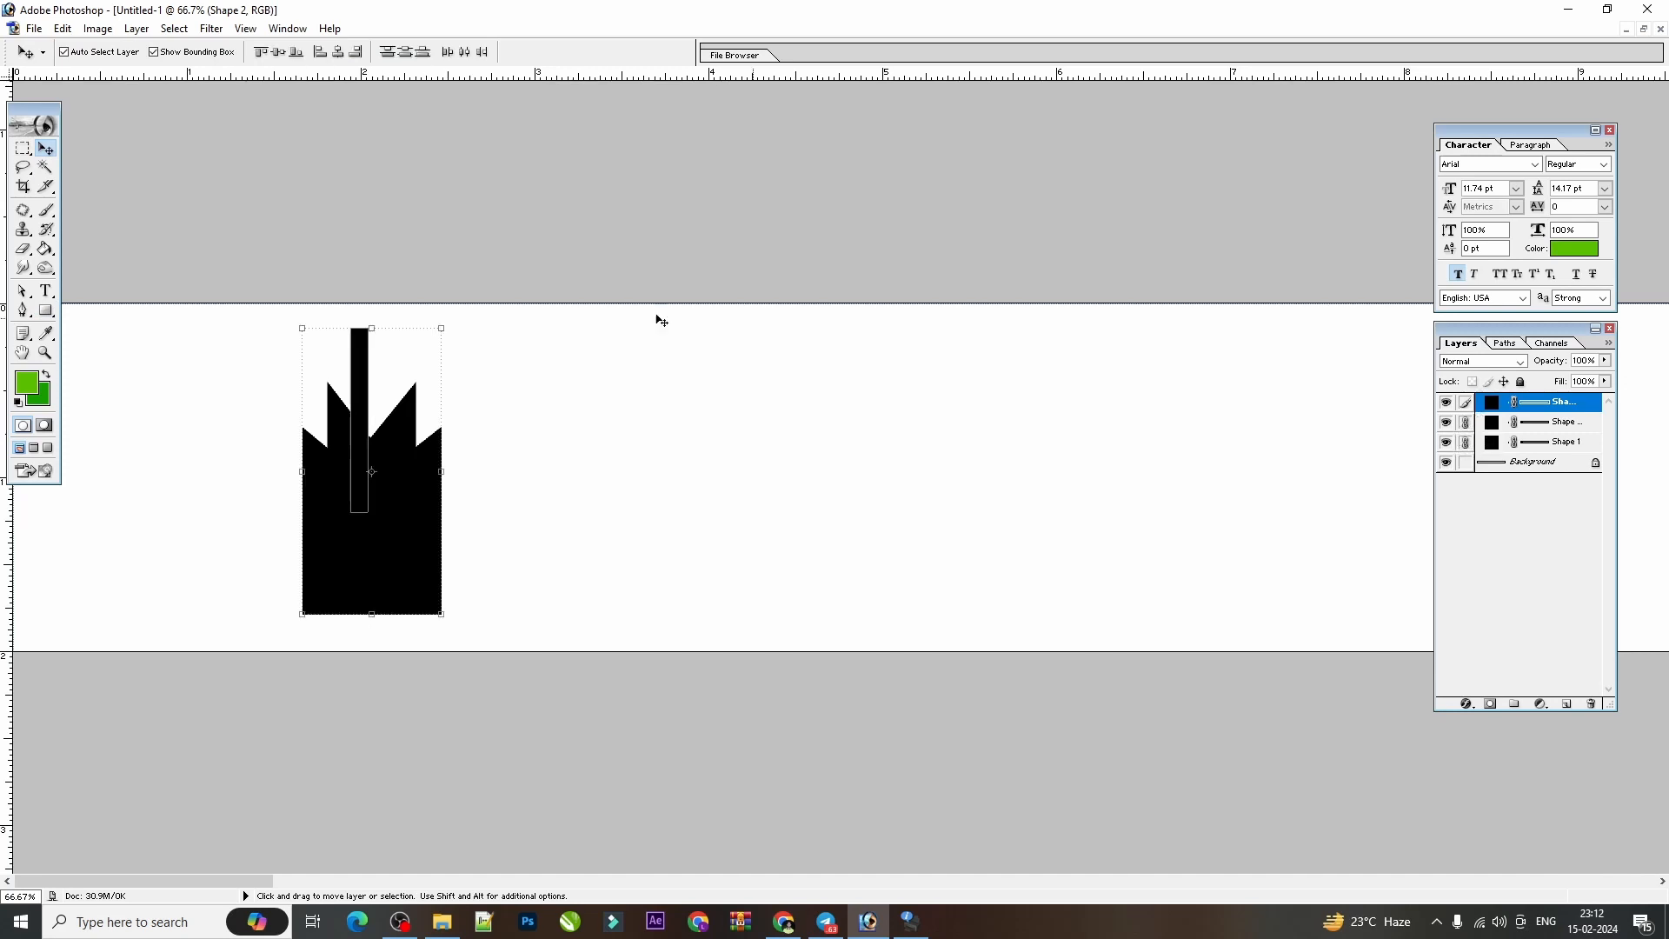
pyautogui.click(339, 54)
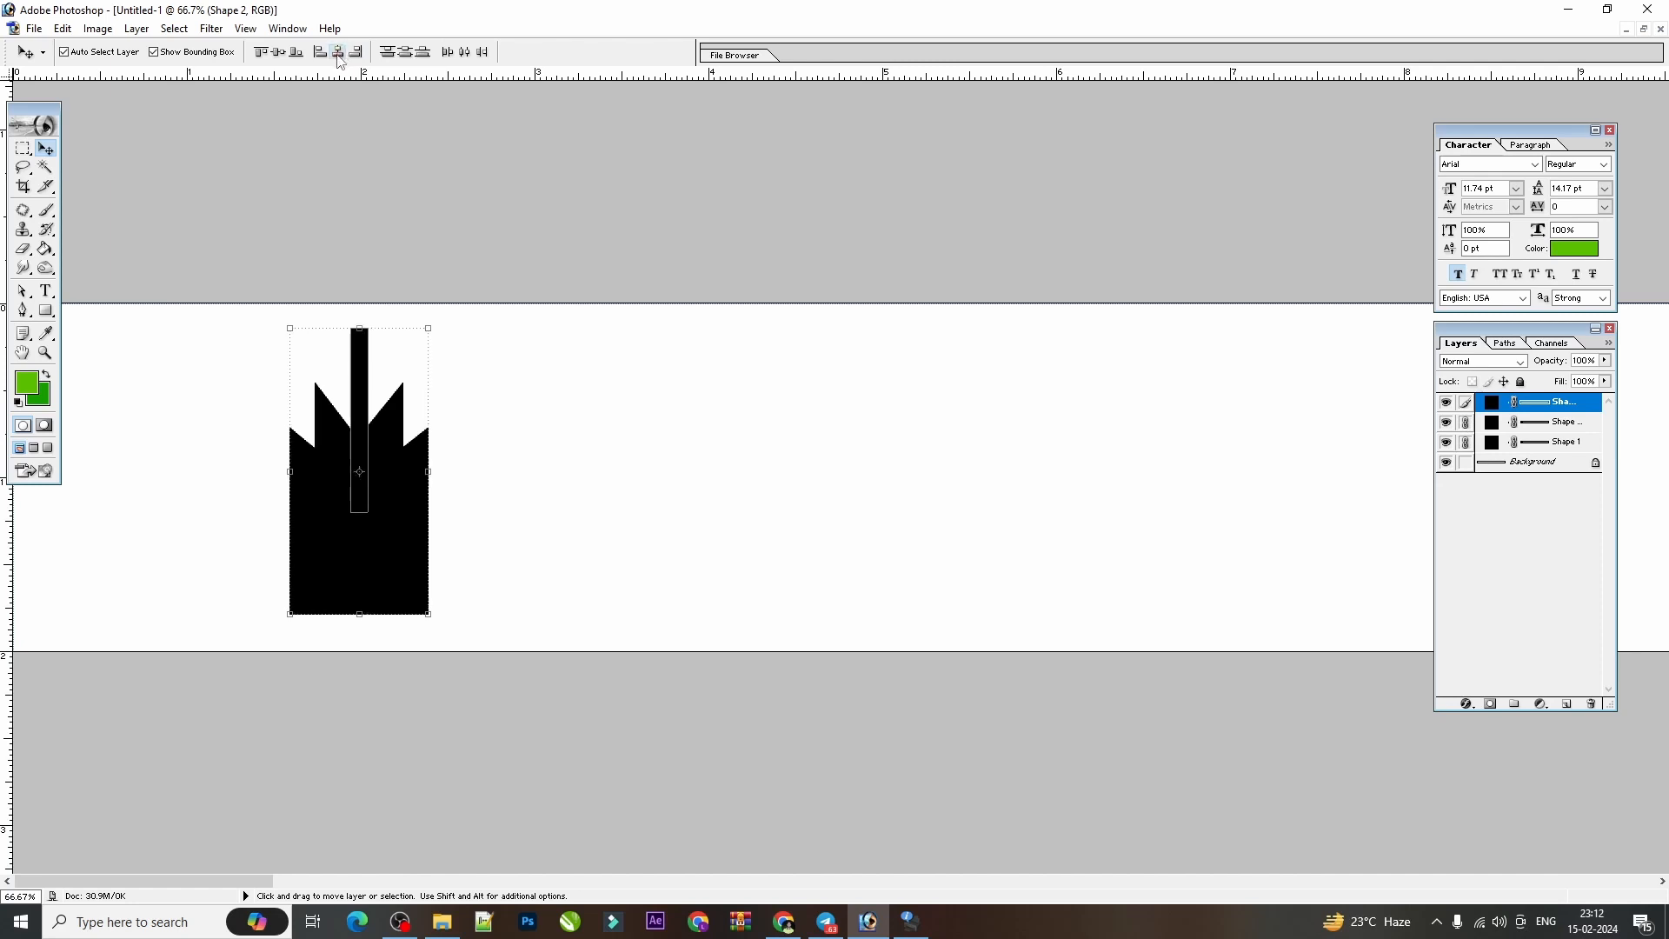
# Lower the narrow bar about 0.1 inch so less of it sticks out above the notches.
pyautogui.click(540, 458)
pyautogui.click(369, 391)
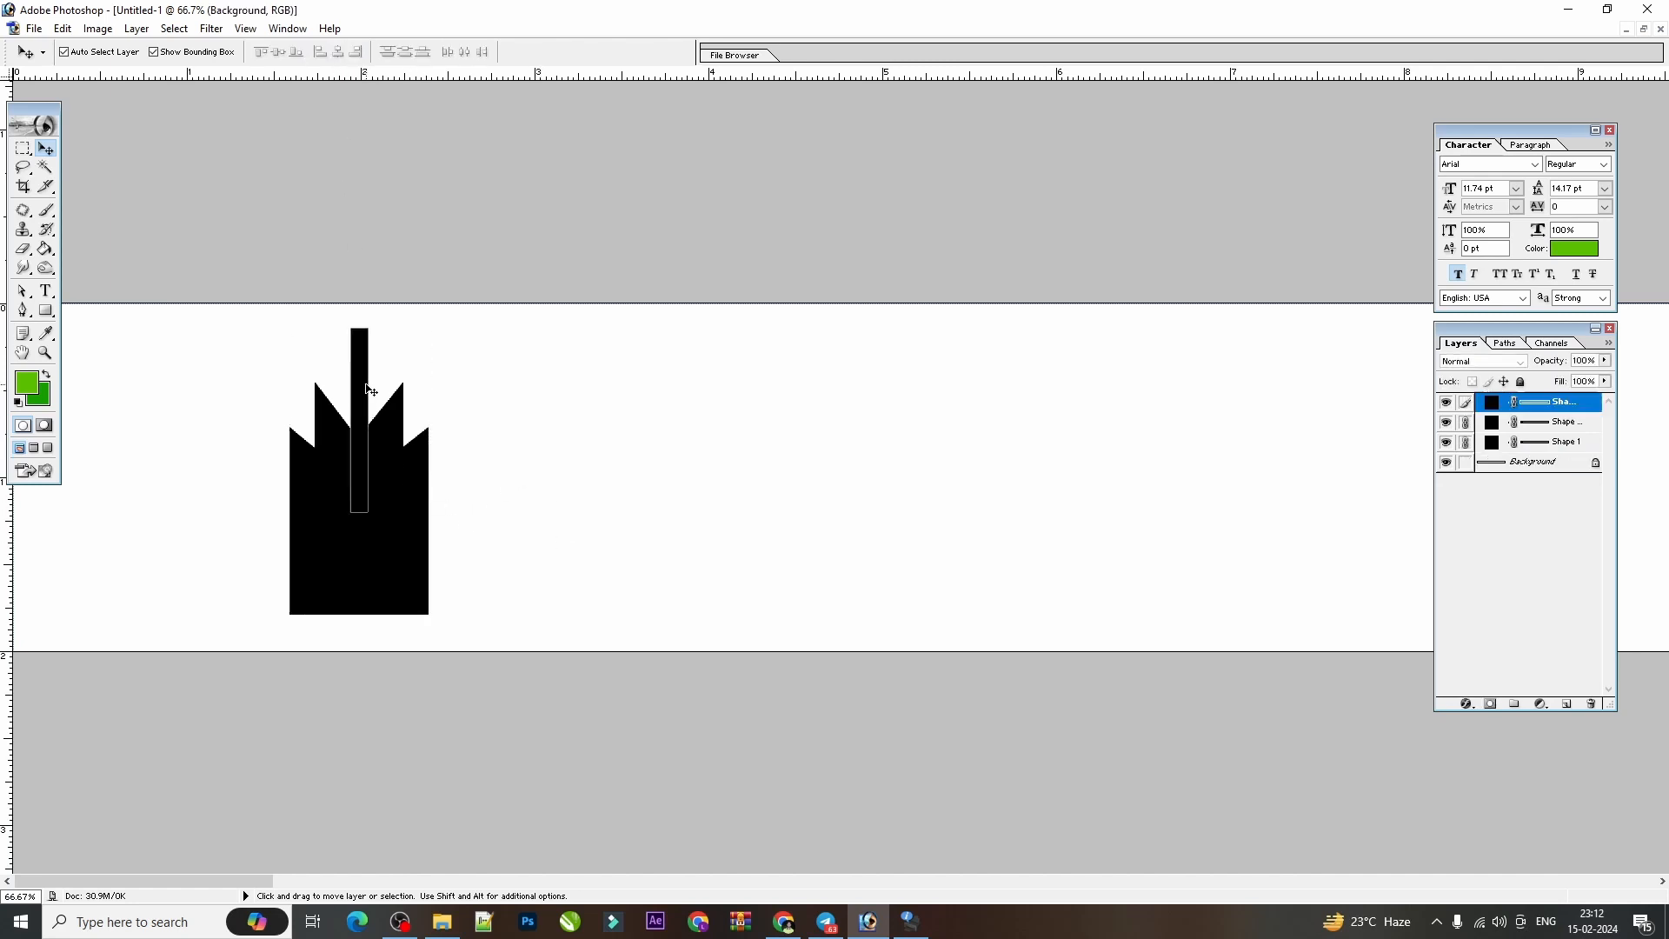
pyautogui.hotkey('shift', 'Down')
pyautogui.hotkey('shift', 'Down')
pyautogui.hotkey('shift', 'Down')
pyautogui.hotkey('shift', 'Down')
pyautogui.hotkey('shift', 'Down')
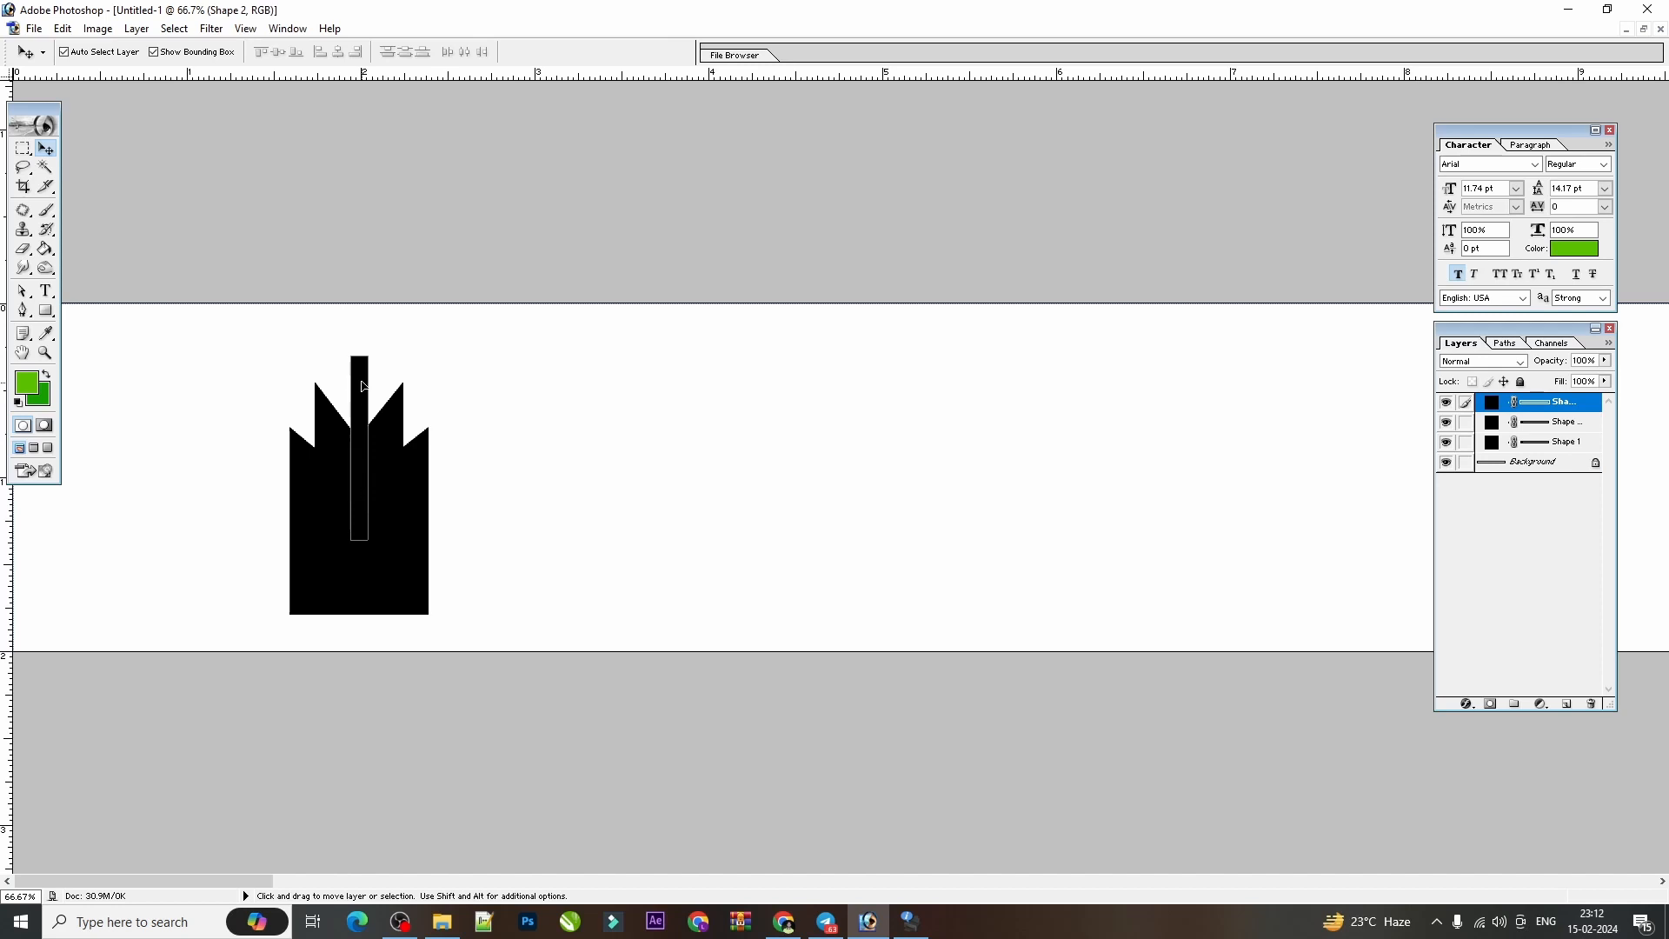
pyautogui.moveTo(362, 386); pyautogui.dragTo(363, 375)
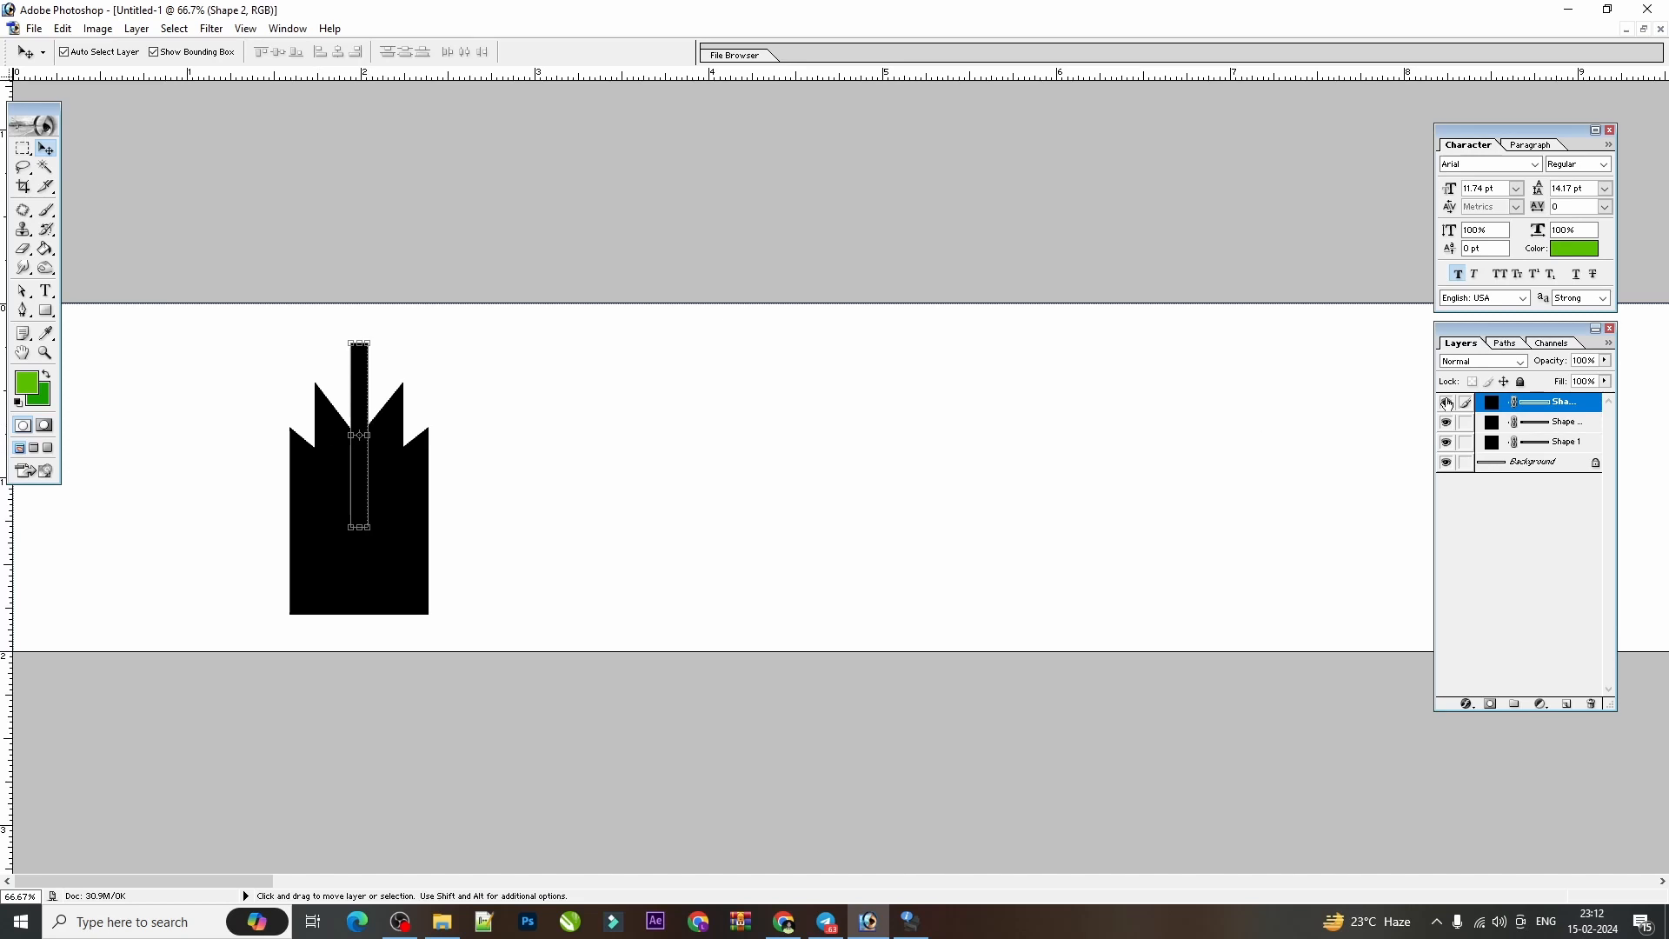
pyautogui.click(1488, 425)
pyautogui.click(1465, 441)
pyautogui.click(1466, 442)
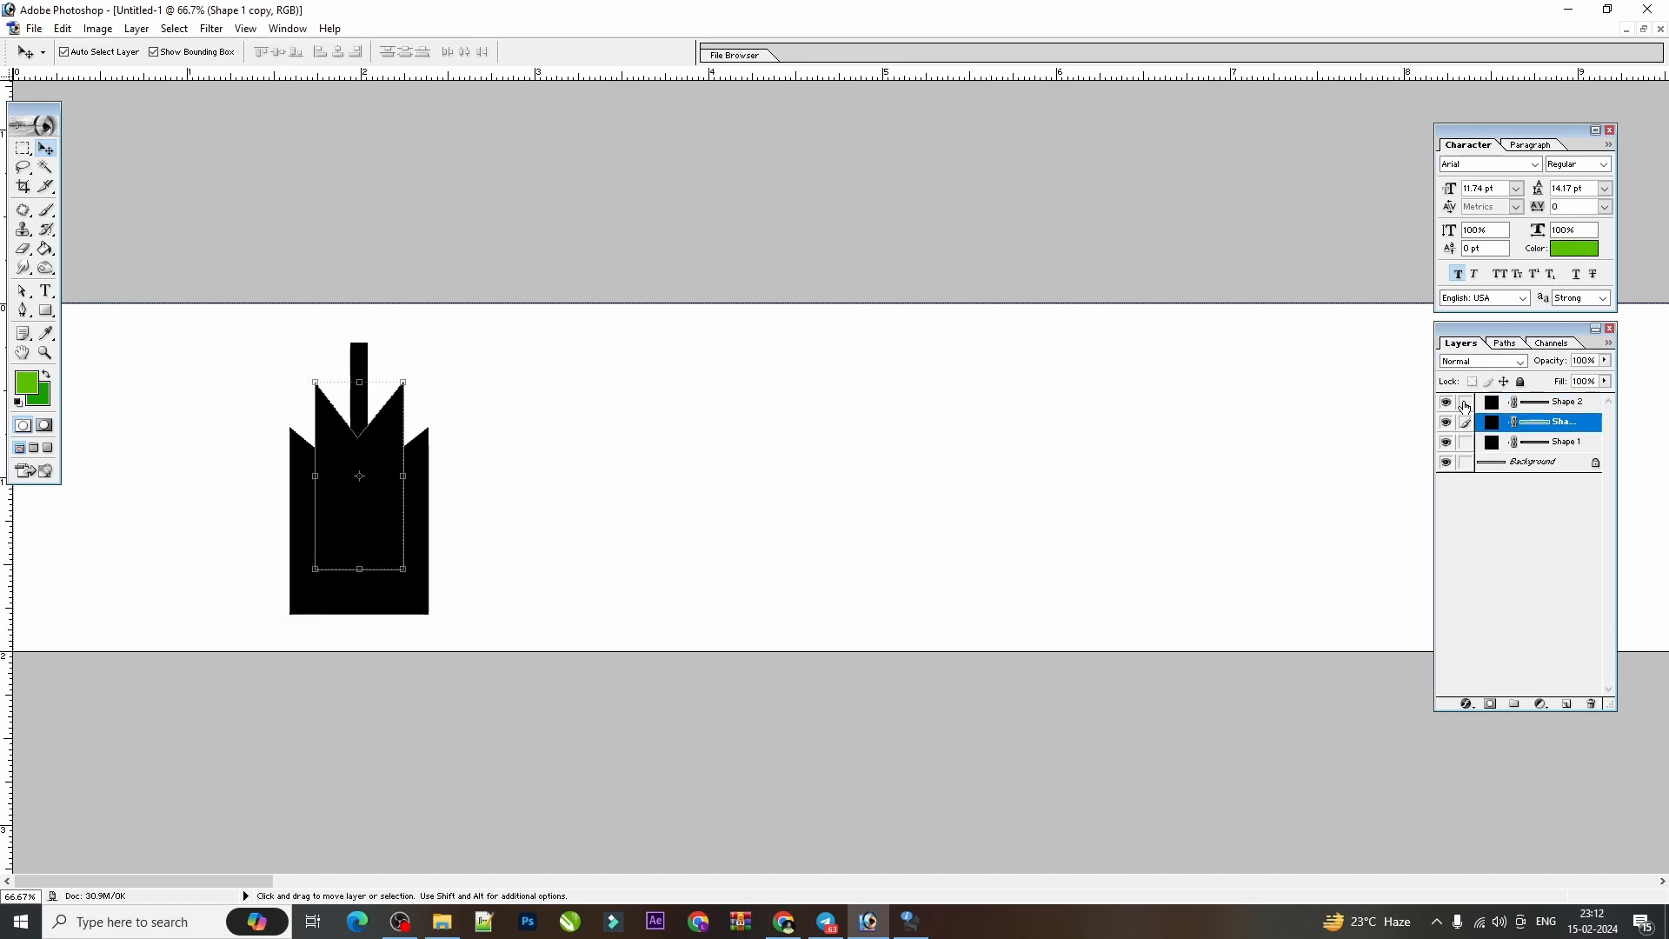
pyautogui.click(1465, 404)
pyautogui.click(1466, 441)
pyautogui.click(1466, 405)
pyautogui.click(1465, 442)
pyautogui.click(1465, 404)
pyautogui.click(1465, 442)
pyautogui.click(1466, 442)
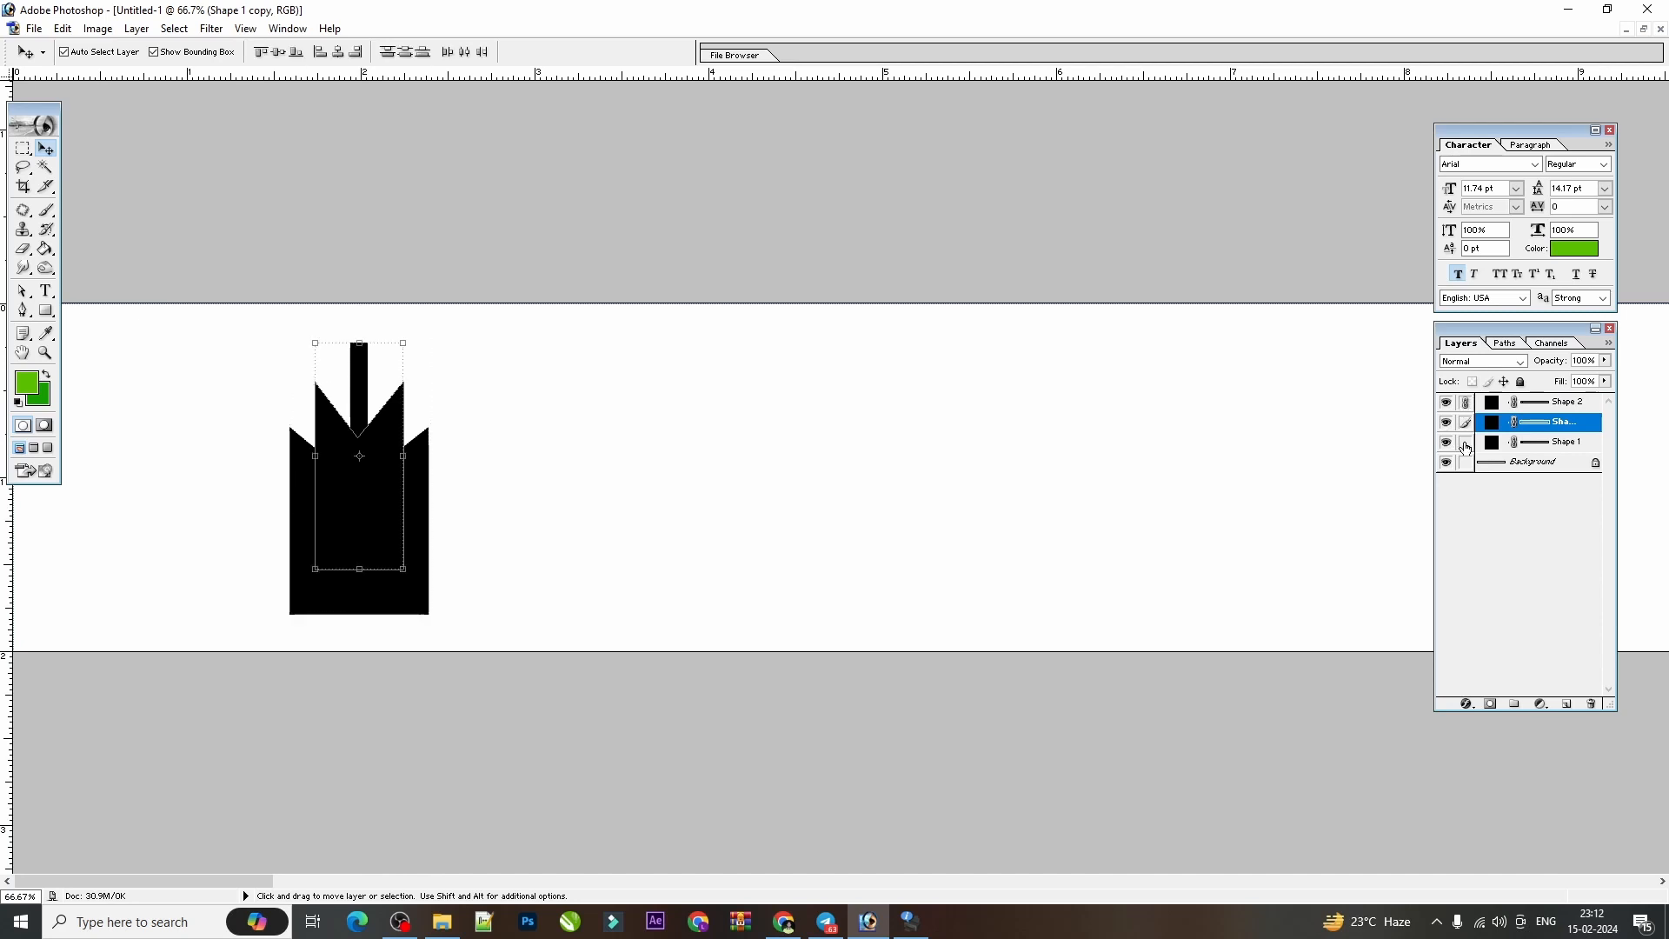
pyautogui.click(1466, 404)
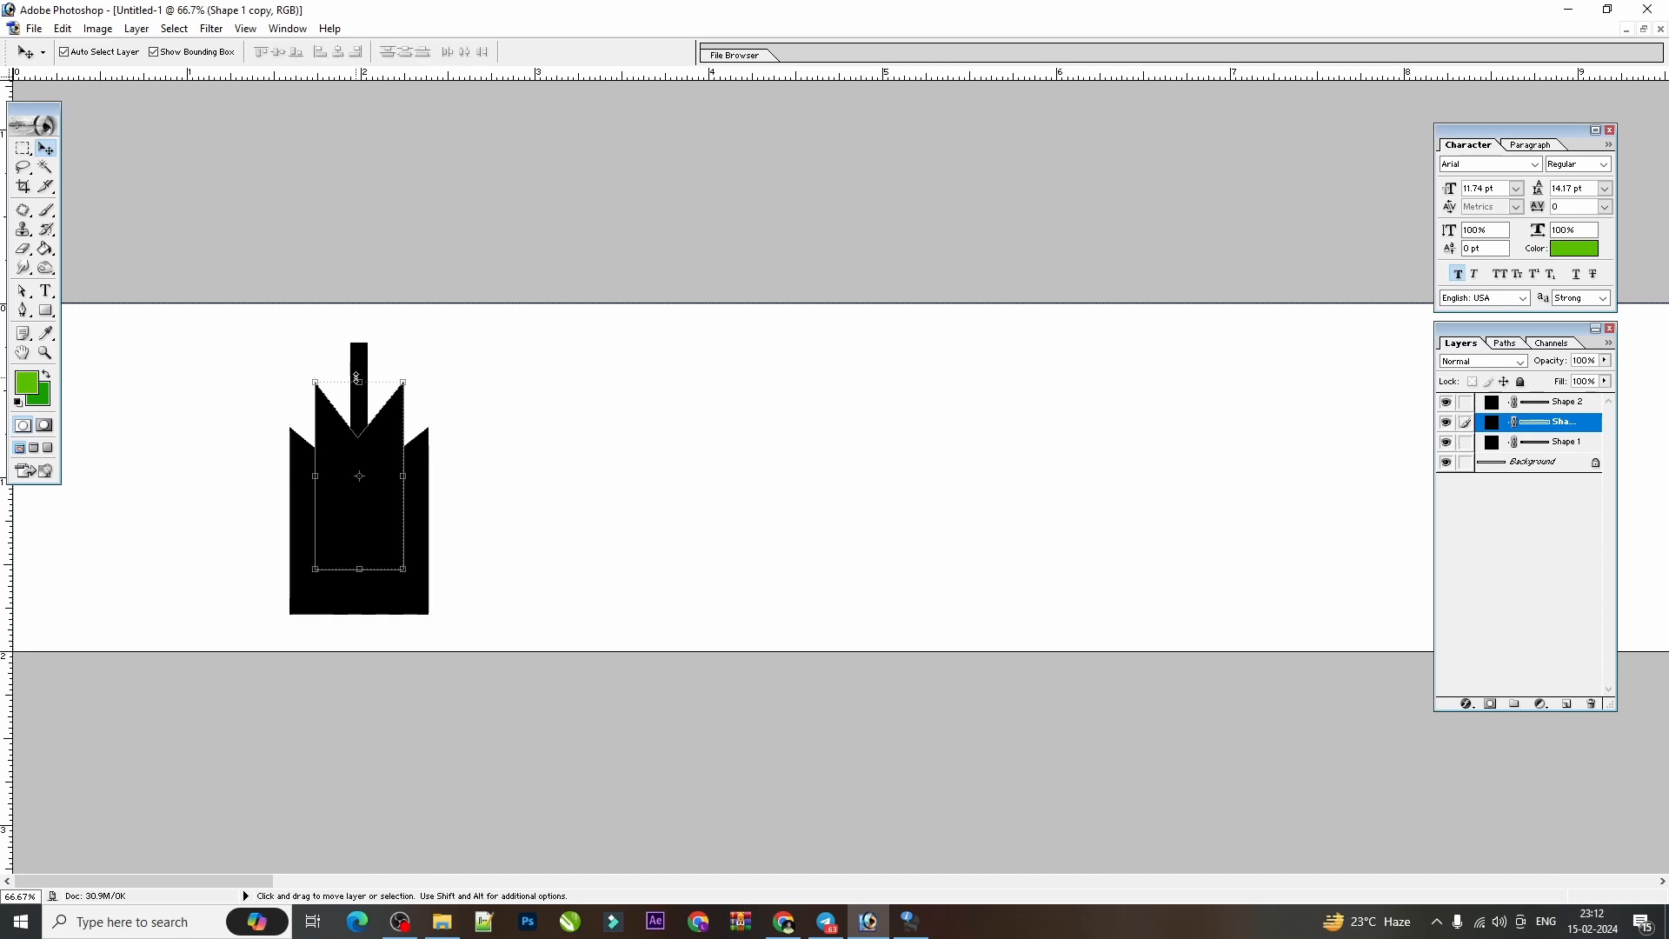
pyautogui.click(613, 447)
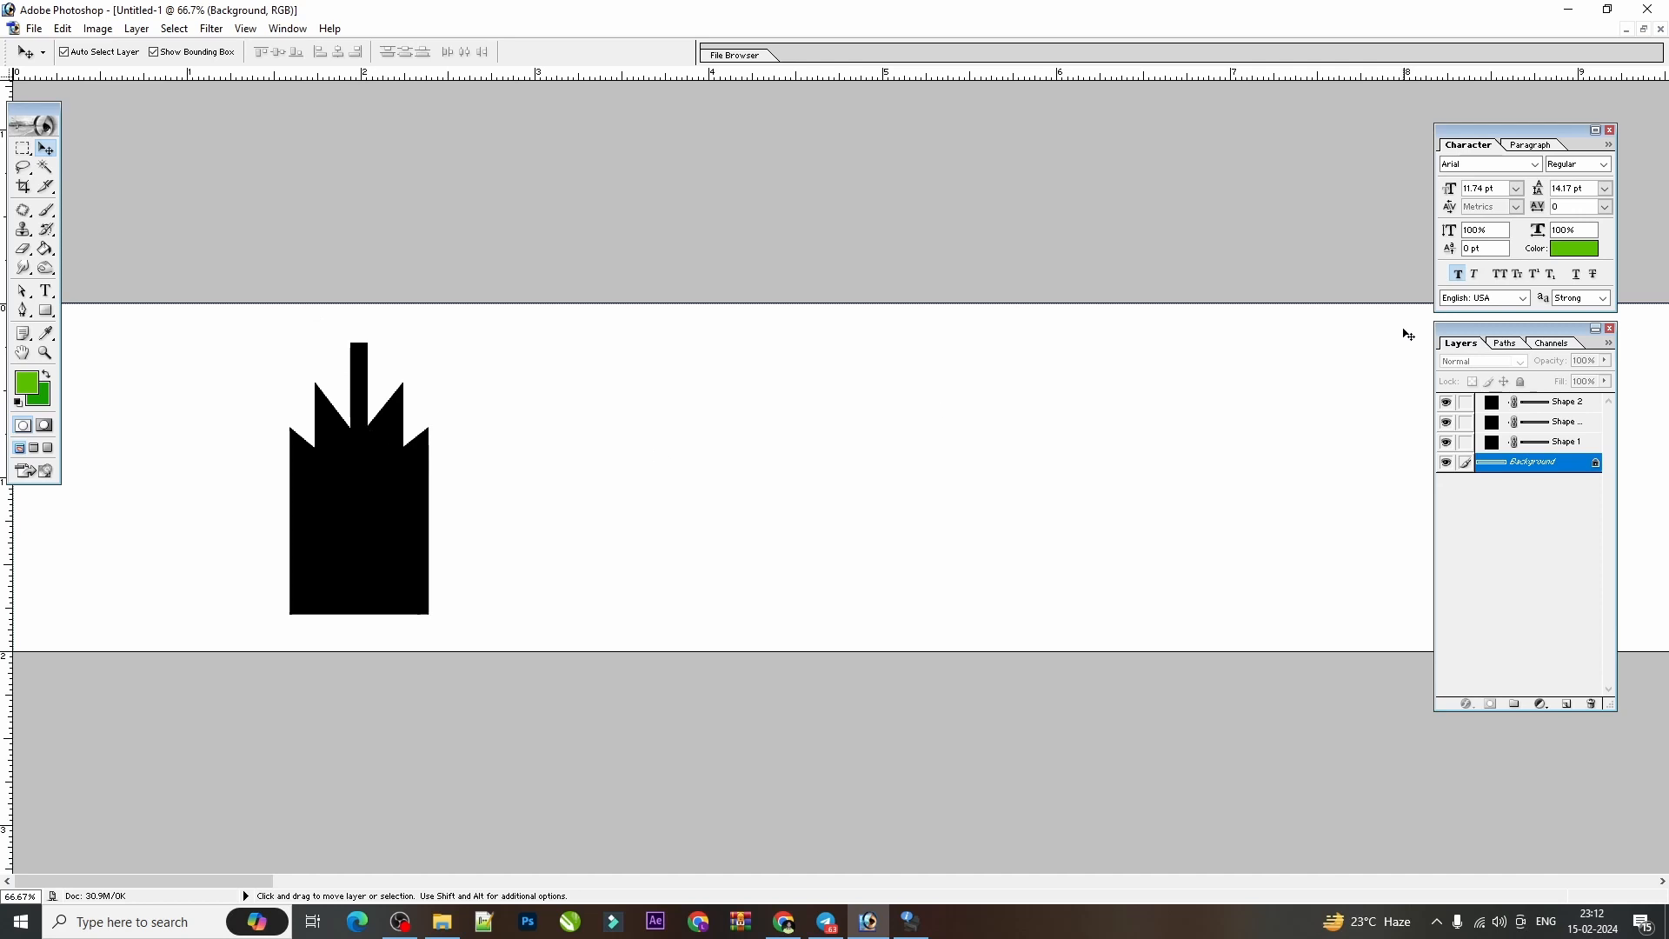
# Activate the wide original notched shape's layer and link it with the narrower notched copy and the narrow bar.
pyautogui.click(1512, 446)
pyautogui.click(1512, 445)
pyautogui.click(1523, 447)
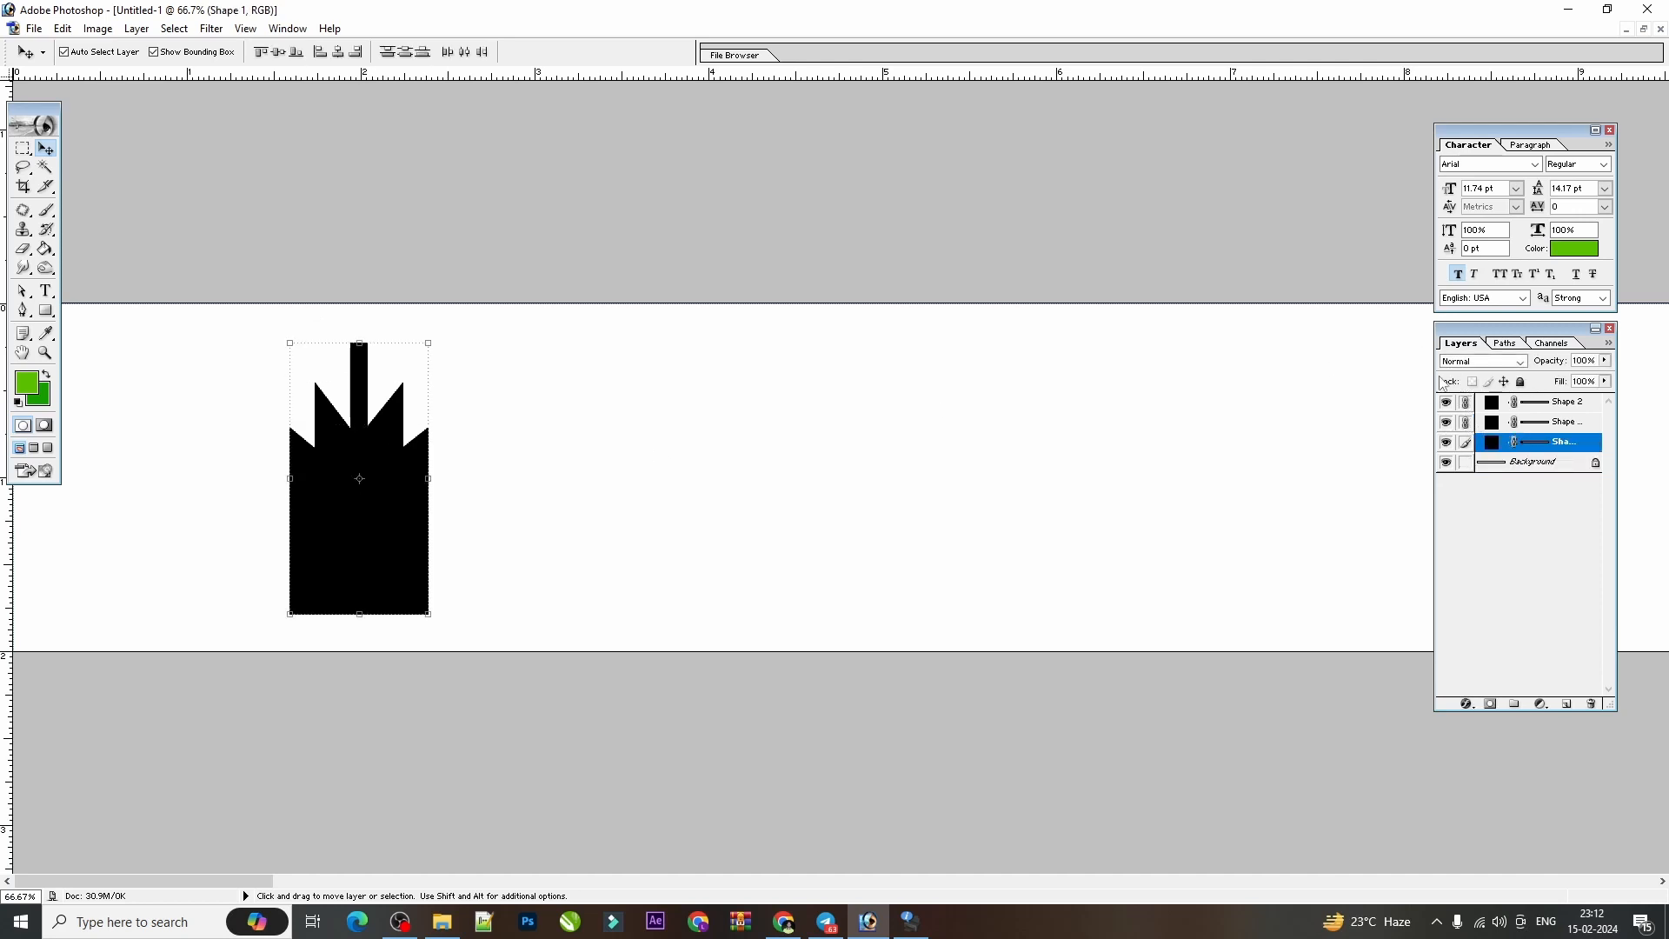
# Restore the document to a floating window, narrow it, and place it near the middle of the workspace.
pyautogui.hotkey('ctrl', '-')
pyautogui.hotkey('ctrl', '-')
pyautogui.hotkey('ctrl', '-')
pyautogui.hotkey('ctrl', '-')
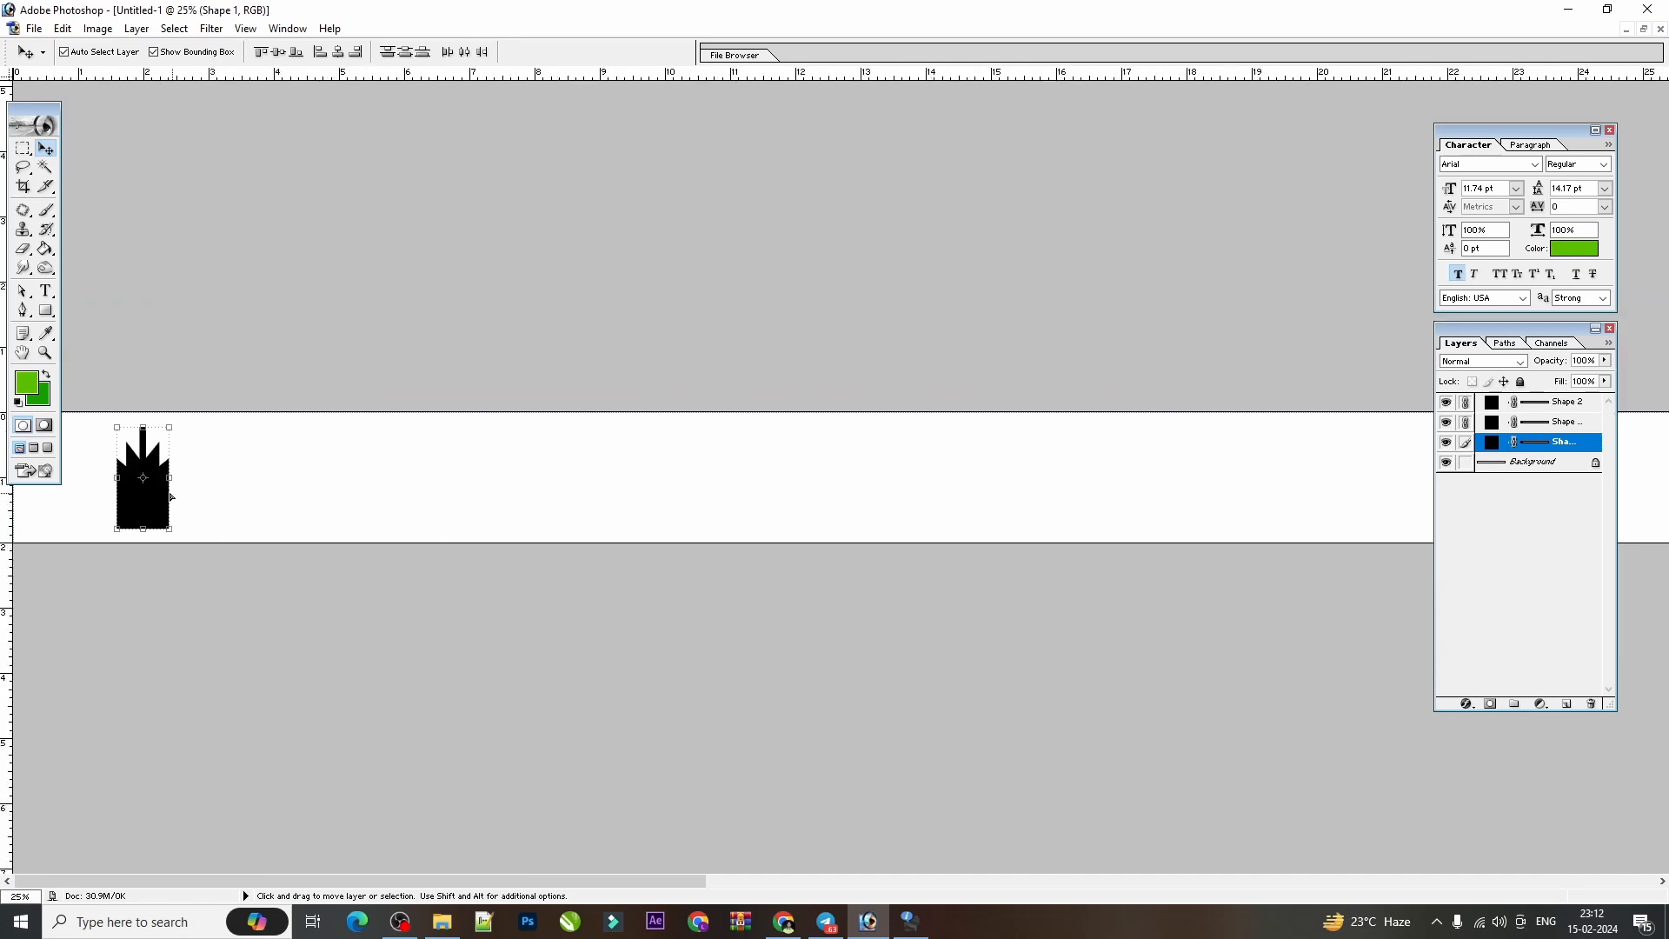
pyautogui.hotkey('ctrl', '+')
pyautogui.hotkey('ctrl', '-')
pyautogui.click(1643, 29)
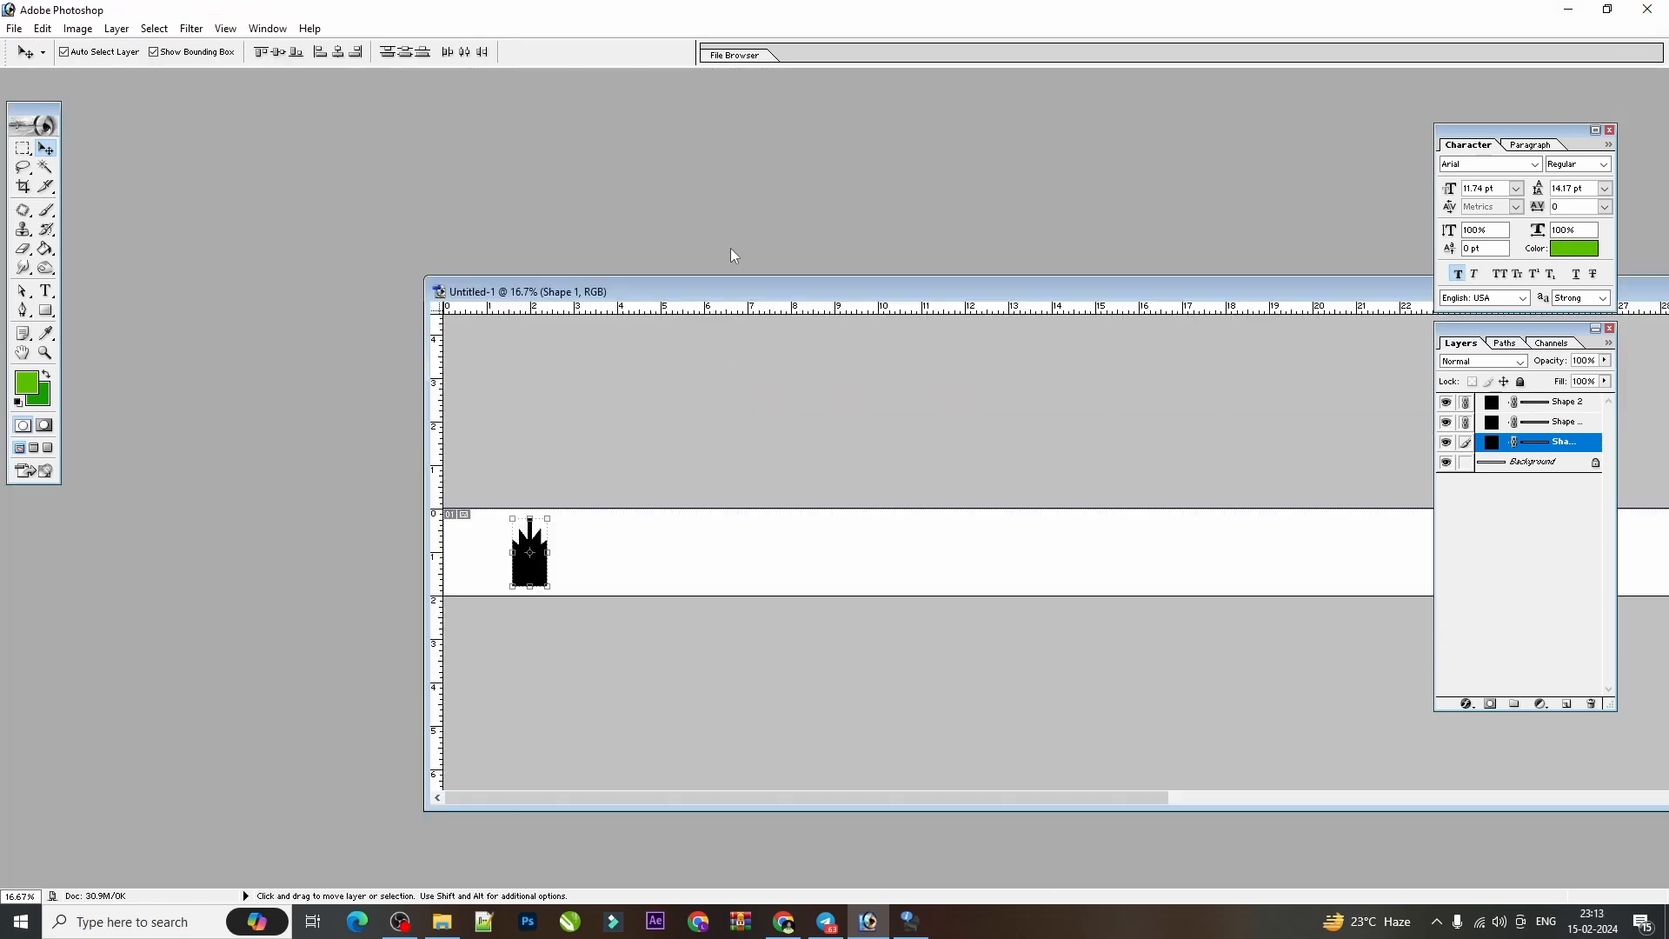
pyautogui.moveTo(723, 283); pyautogui.dragTo(566, 289)
pyautogui.hotkey('ctrl', '-')
pyautogui.hotkey('ctrl', '-')
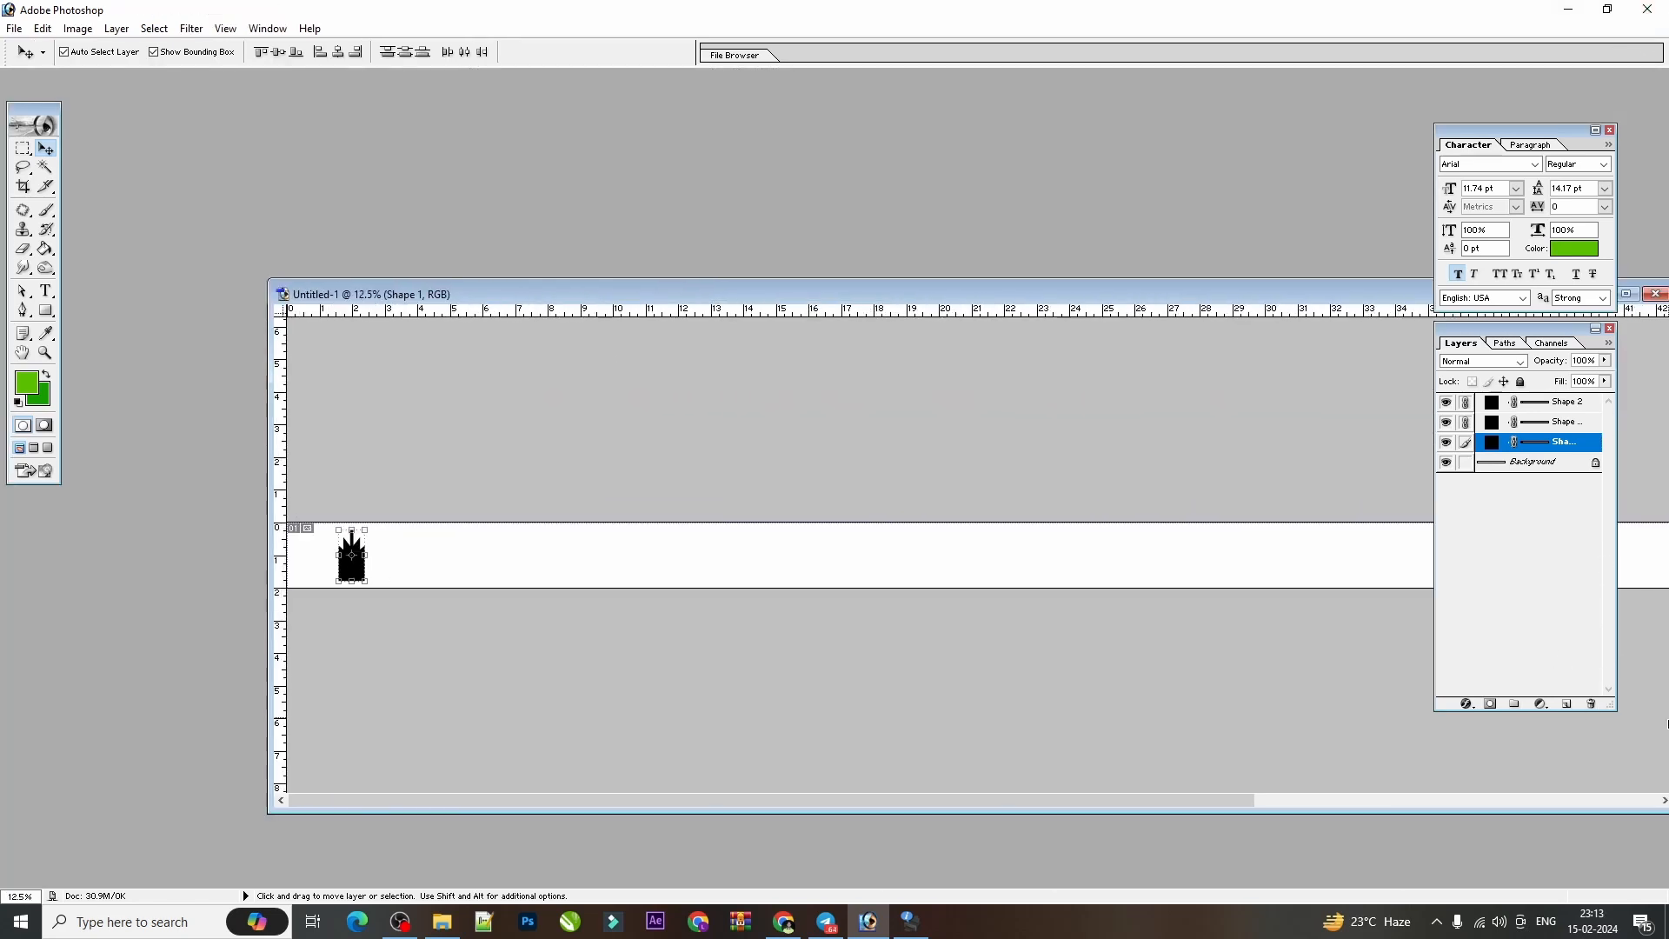
pyautogui.moveTo(1299, 280); pyautogui.dragTo(1043, 286)
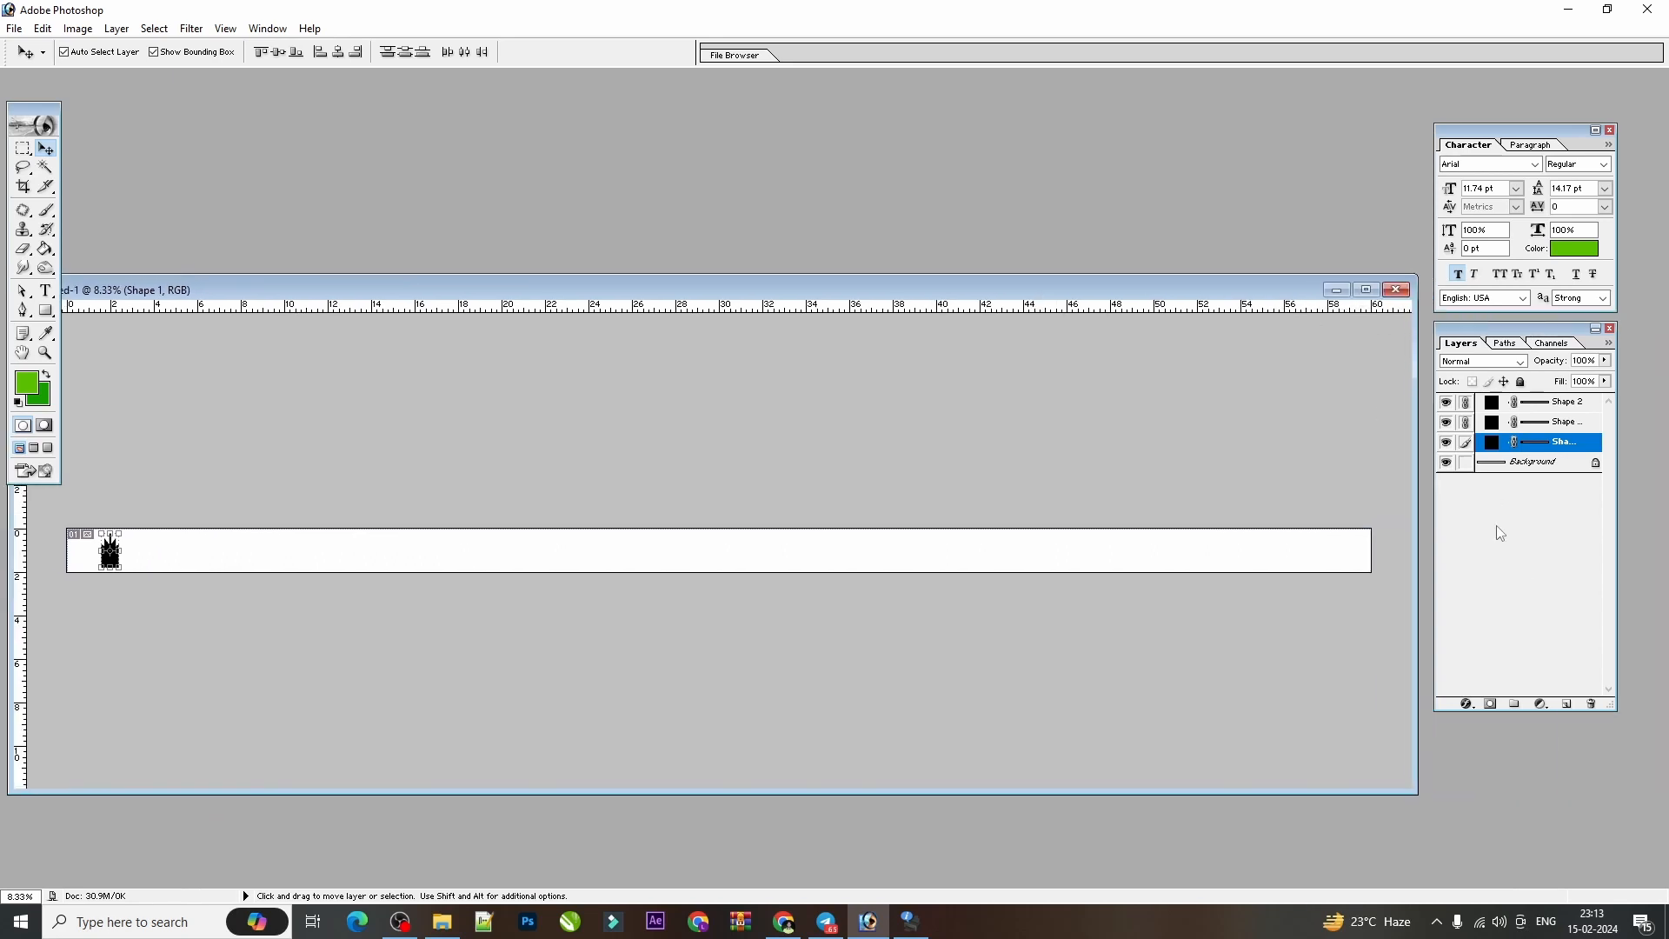
pyautogui.moveTo(1425, 521); pyautogui.dragTo(827, 513)
pyautogui.moveTo(607, 281); pyautogui.dragTo(1065, 278)
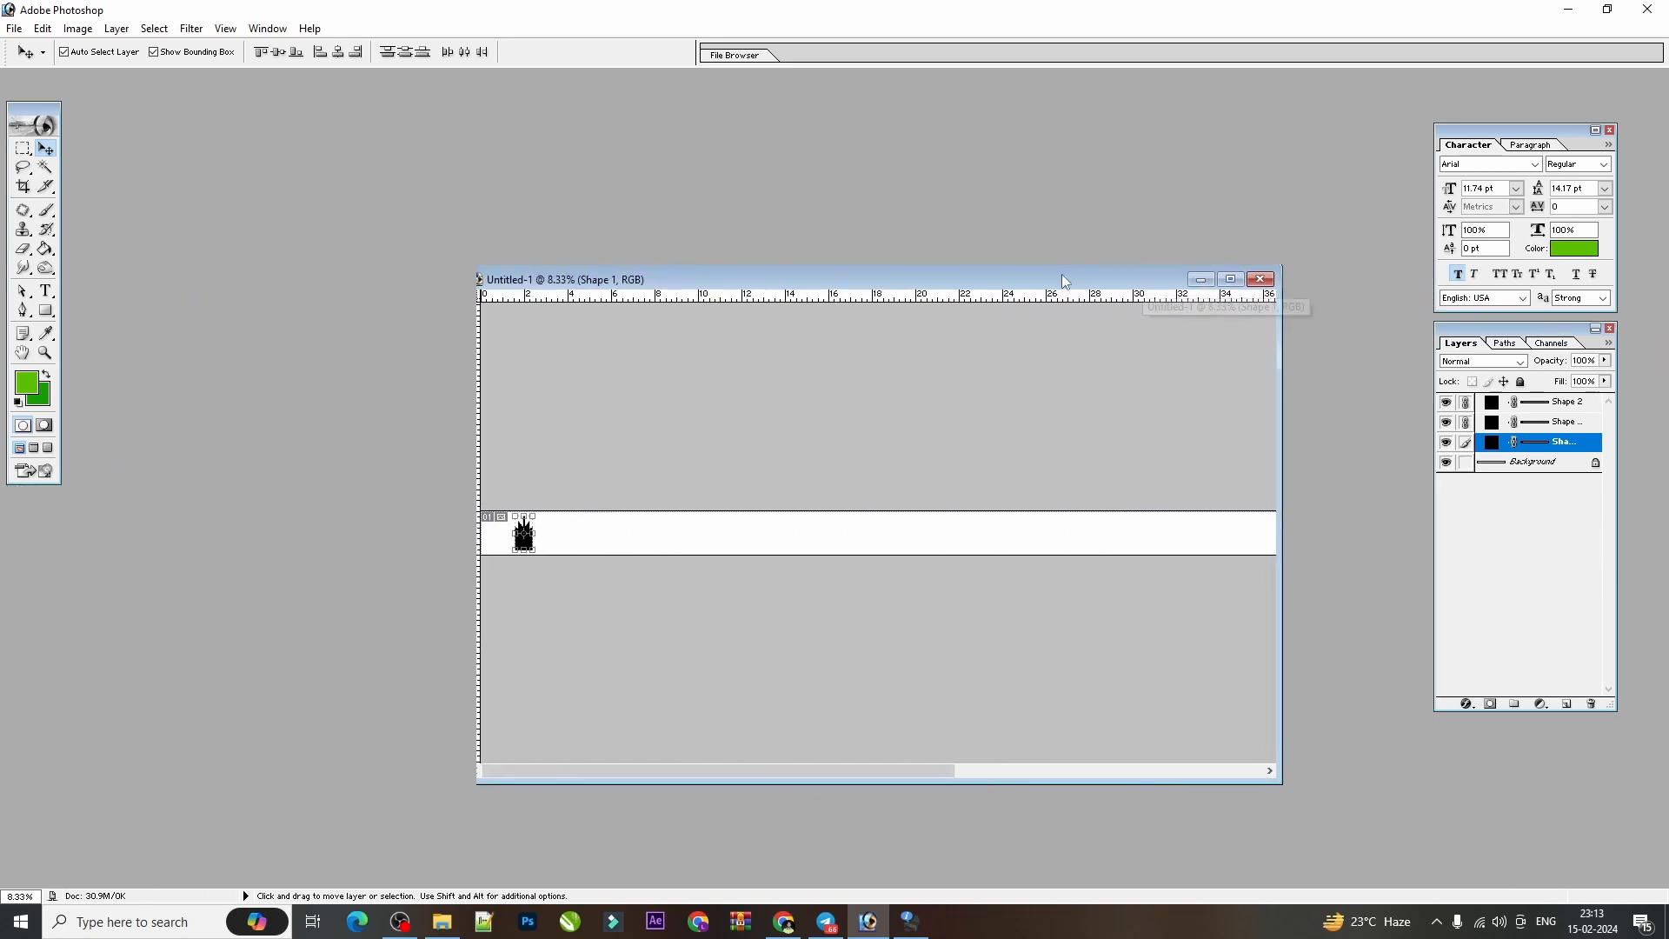
# Move the linked silhouette closer to the canvas's left end and scale it proportionally to 74.5%.
pyautogui.hotkey('ctrl', '+')
pyautogui.hotkey('ctrl', '+')
pyautogui.hotkey('ctrl', '+')
pyautogui.moveTo(709, 423); pyautogui.dragTo(1050, 407)
pyautogui.moveTo(658, 492); pyautogui.dragTo(1104, 513)
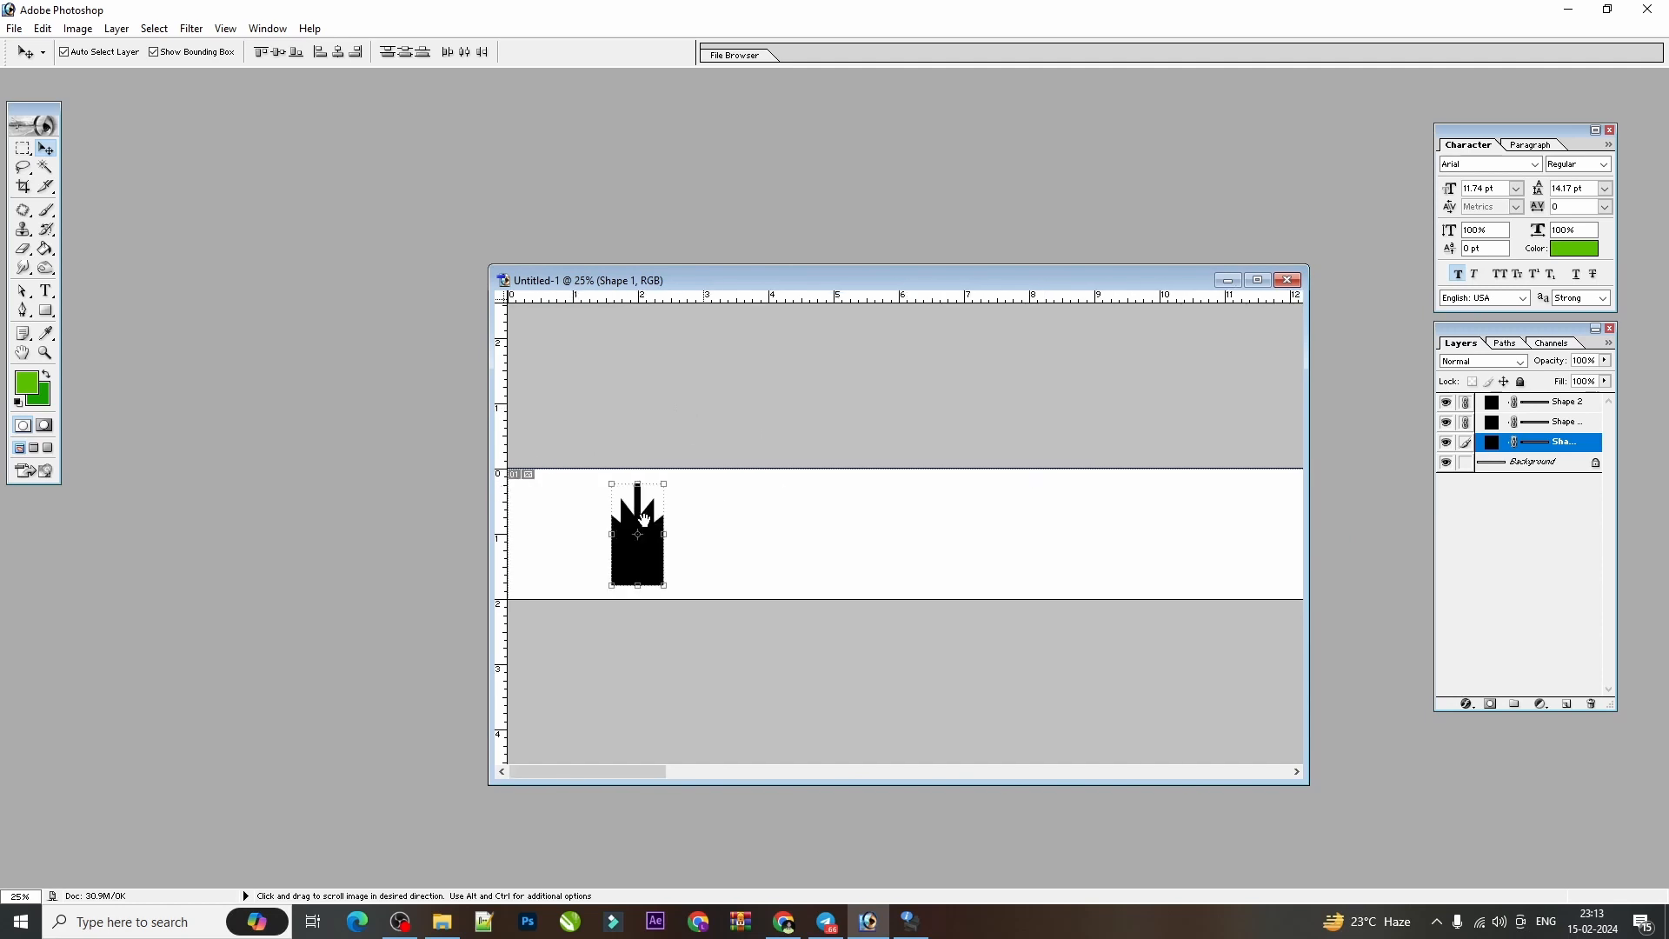
pyautogui.moveTo(648, 539); pyautogui.dragTo(577, 545)
pyautogui.hotkey('ctrl', 't')
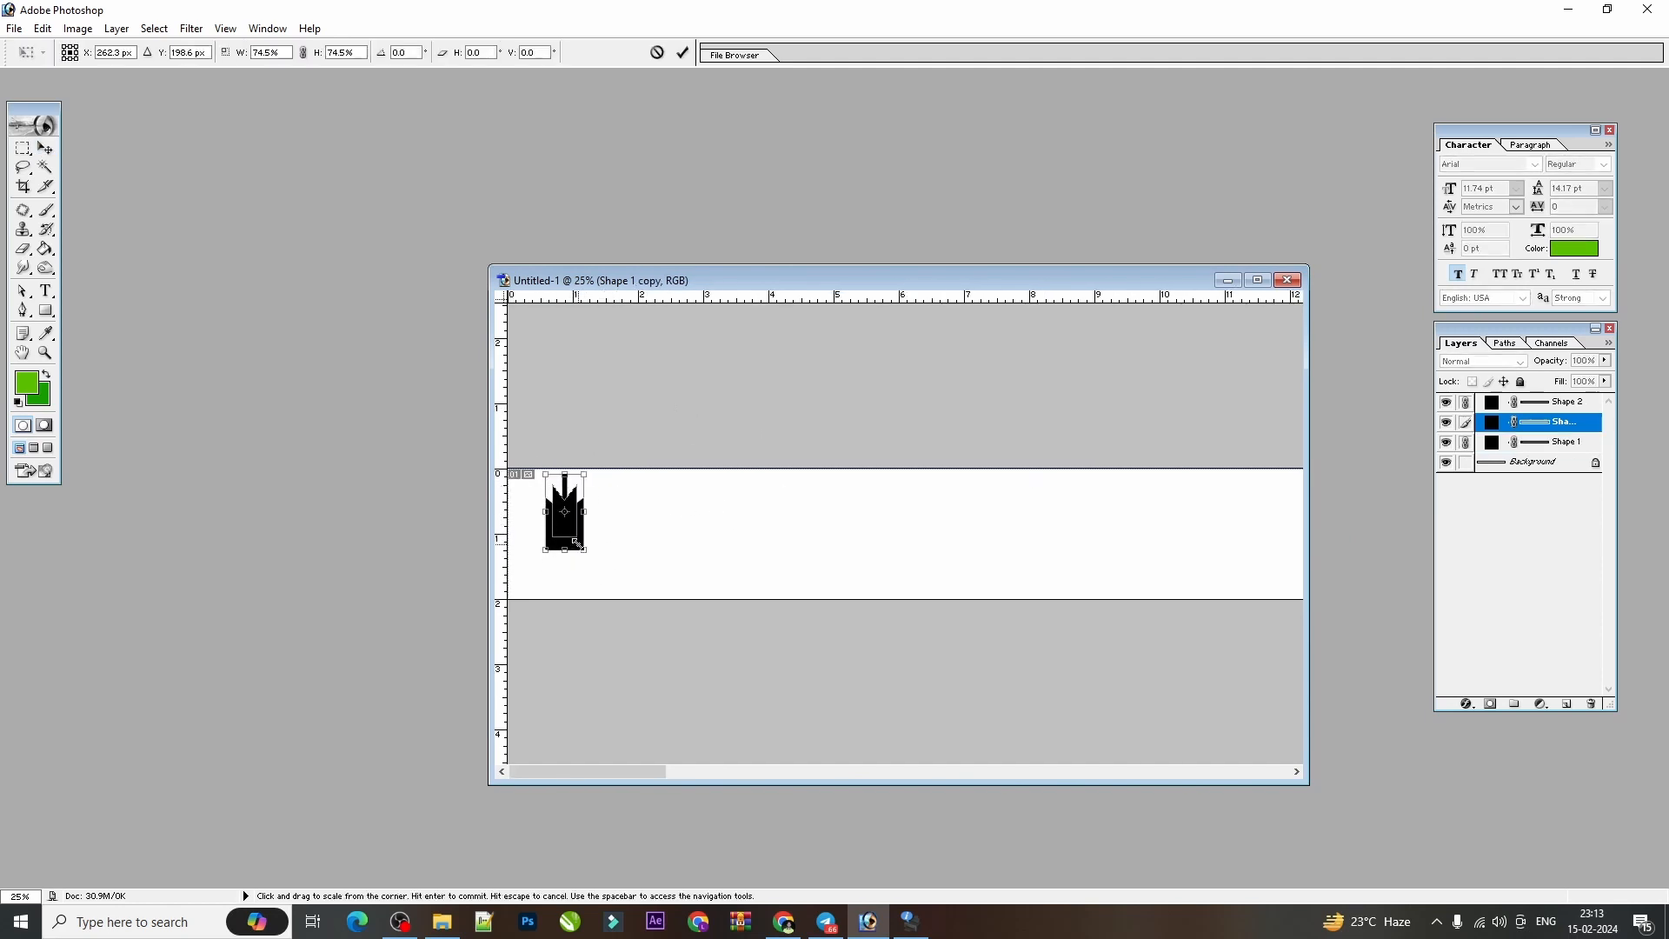
pyautogui.press('Return')
# Move the silhouette into the canvas's top-left corner and shrink it proportionally to about 0.5 by 0.9 inch.
pyautogui.hotkey('ctrl', '+')
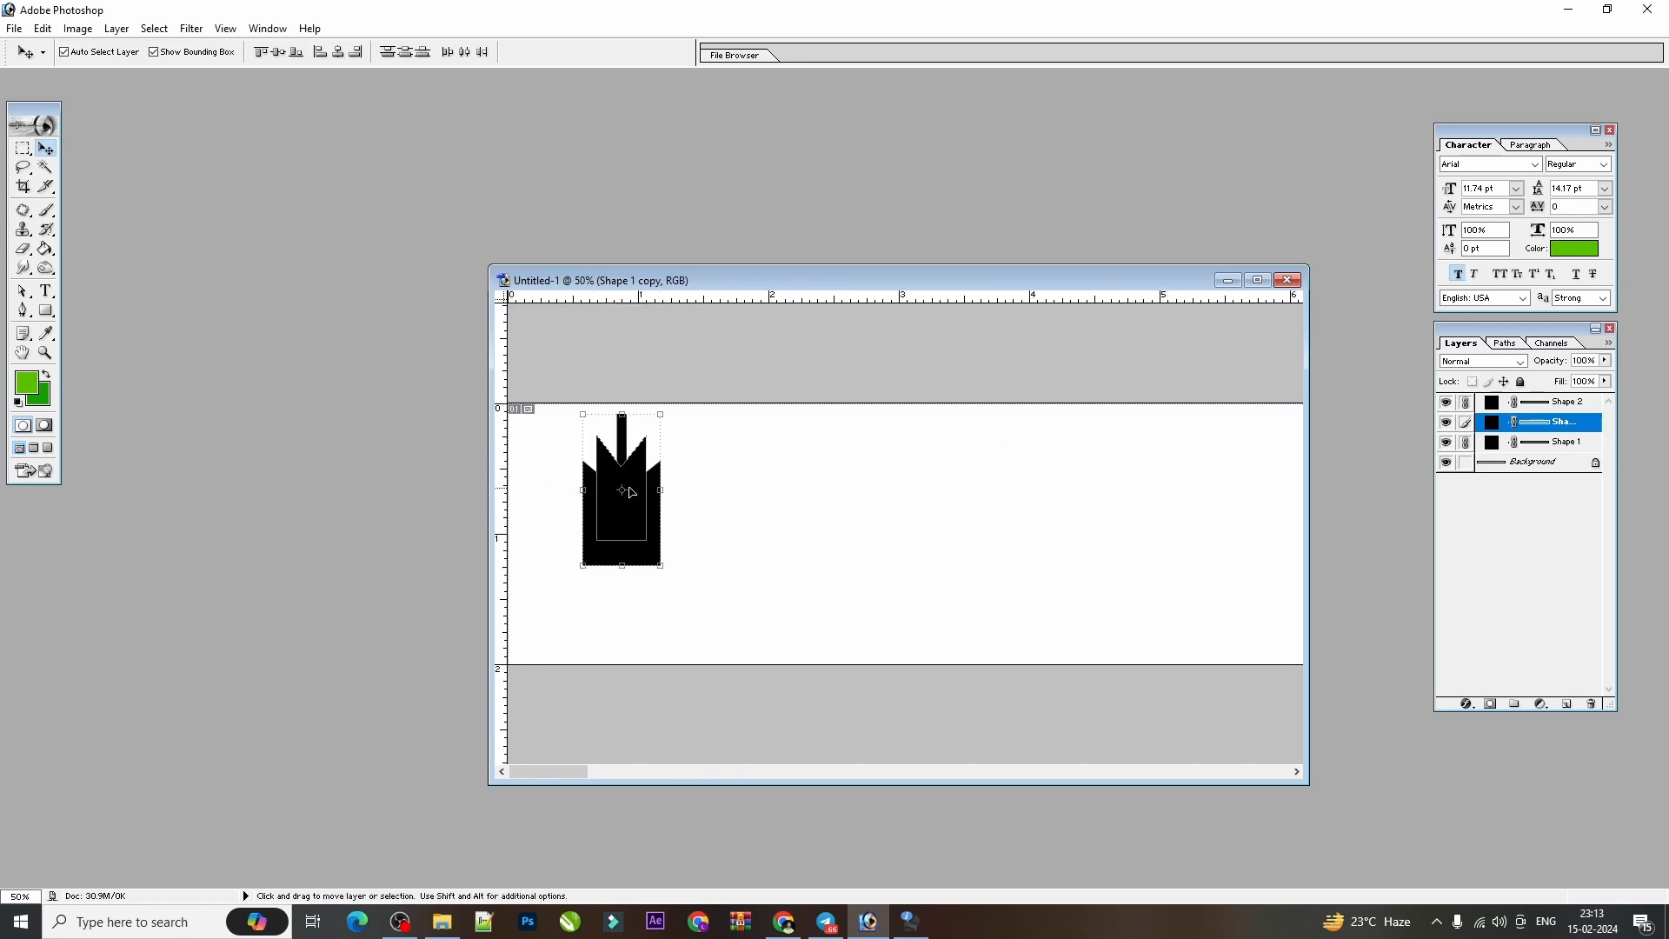
pyautogui.moveTo(629, 492); pyautogui.dragTo(553, 484)
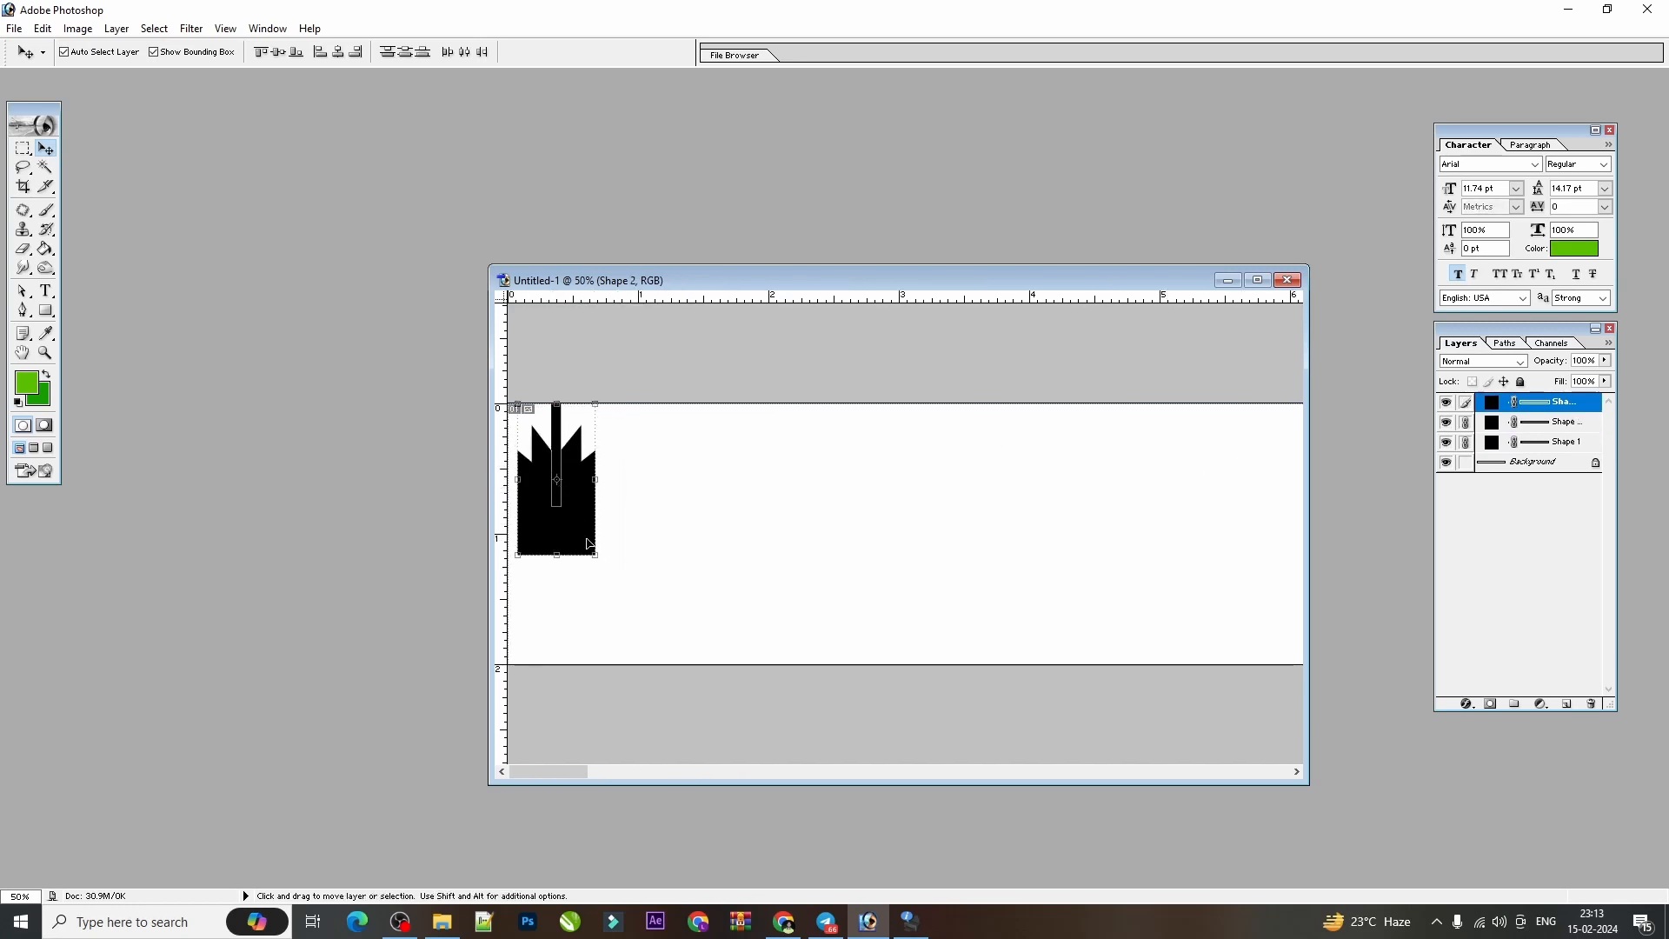
pyautogui.moveTo(597, 557); pyautogui.dragTo(573, 531)
pyautogui.press('Return')
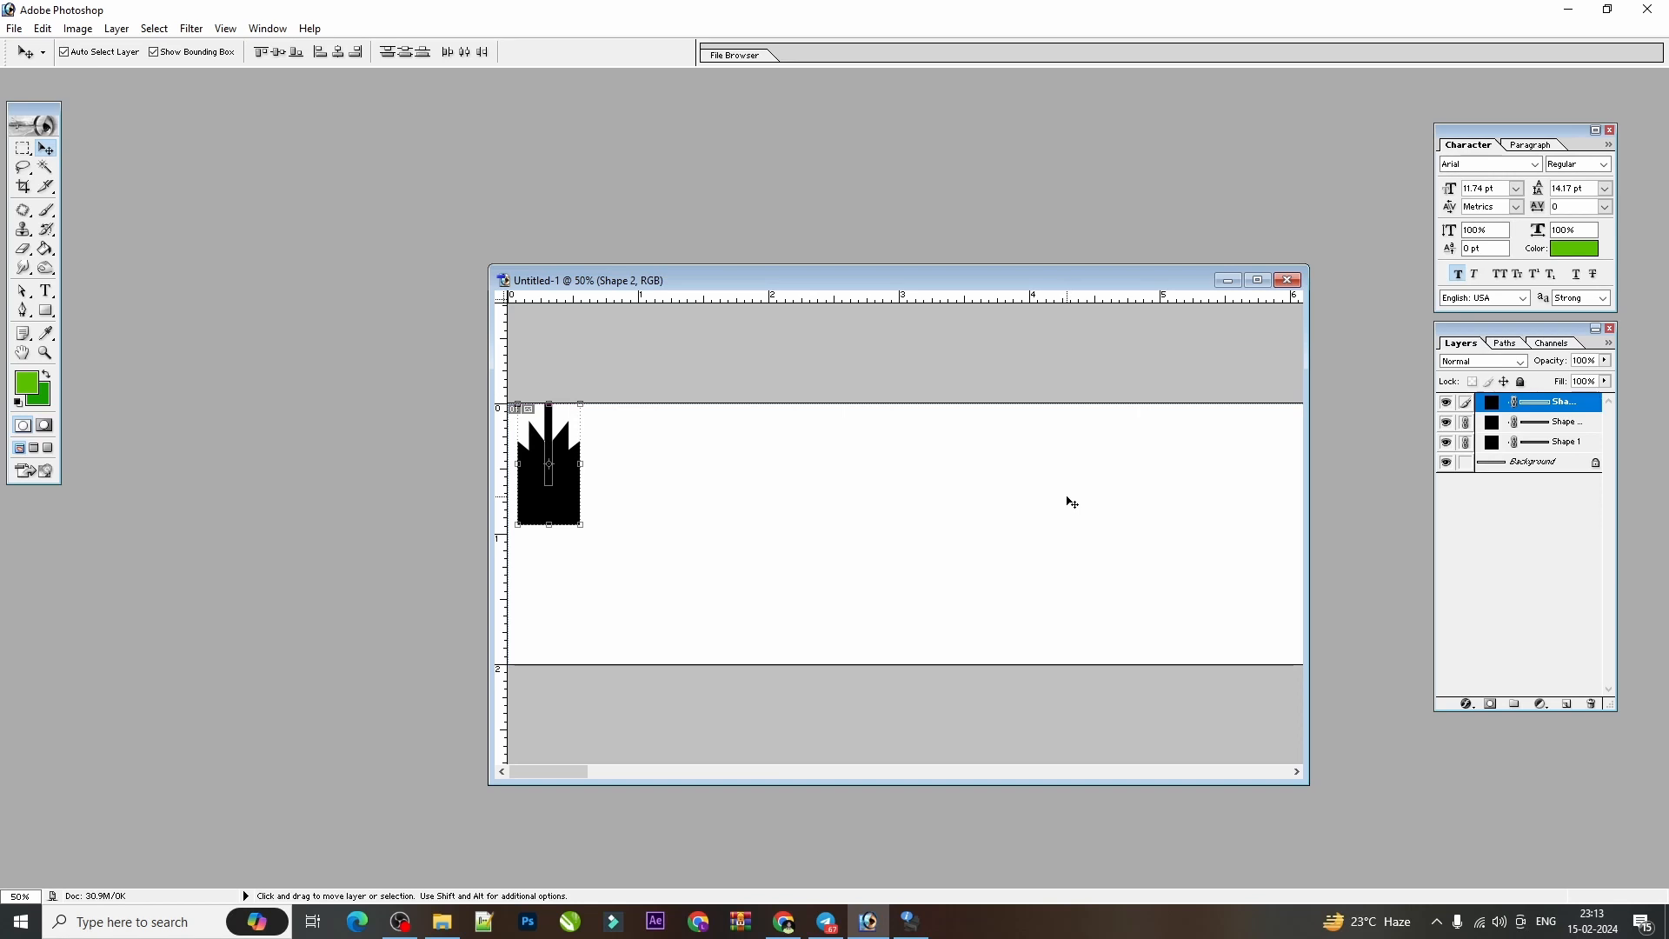
# Merge the linked shapes into one layer and transform a duplicate horizontally to X 277 px beside the original.
pyautogui.hotkey('ctrl', 'e')
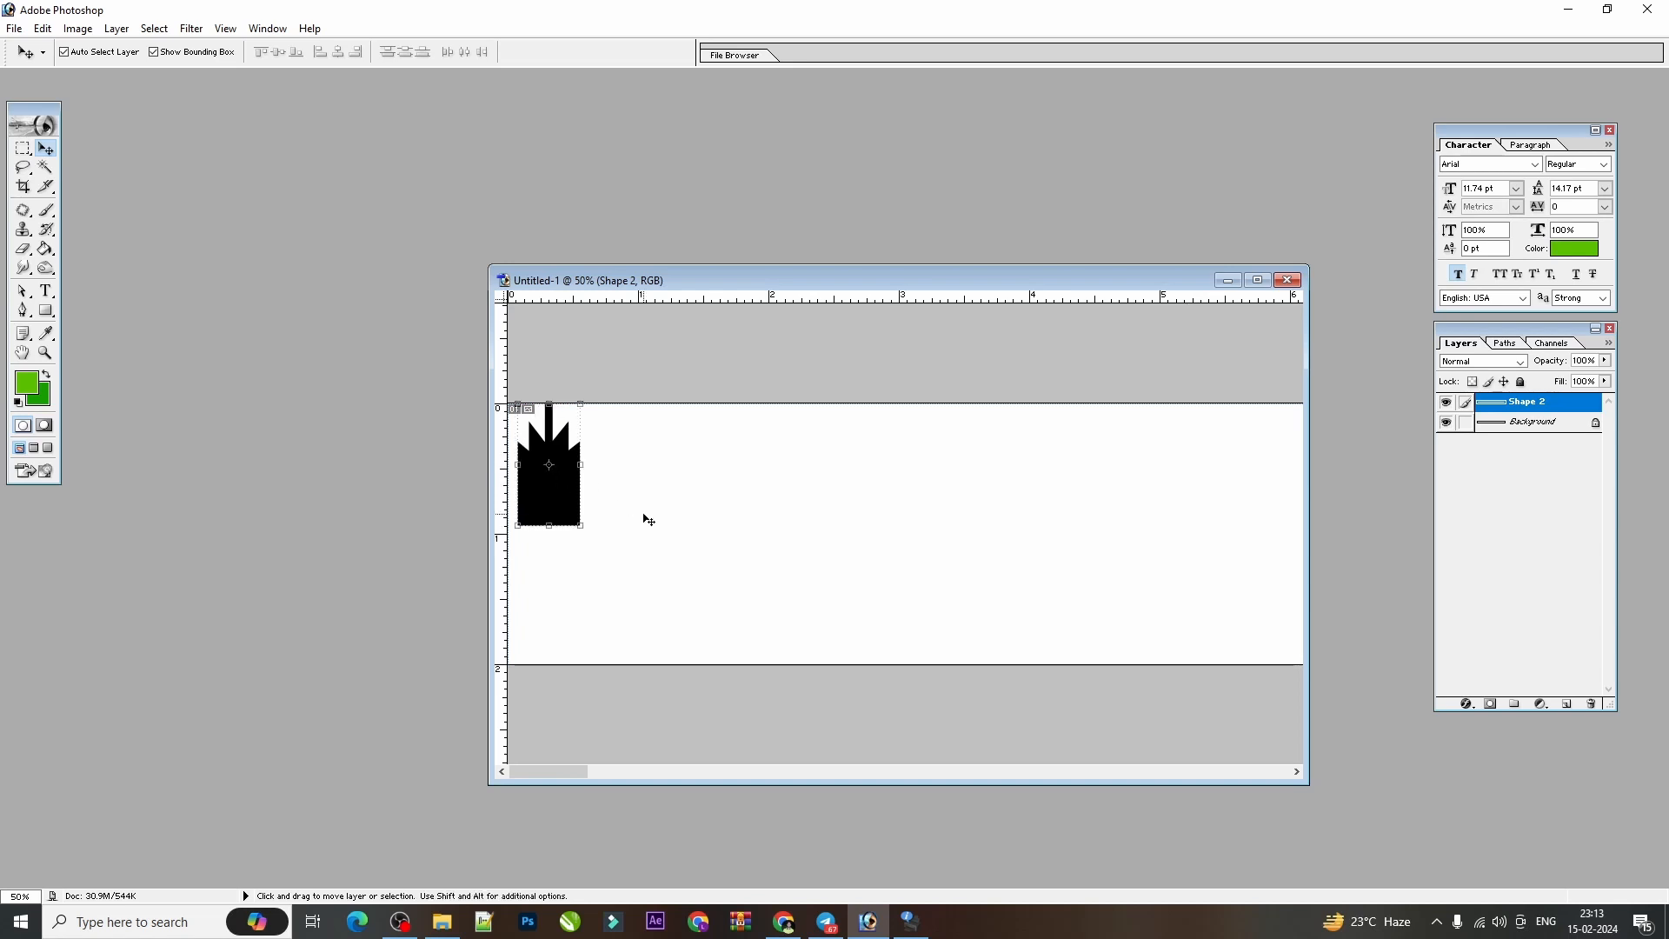
pyautogui.hotkey('ctrl', 'j')
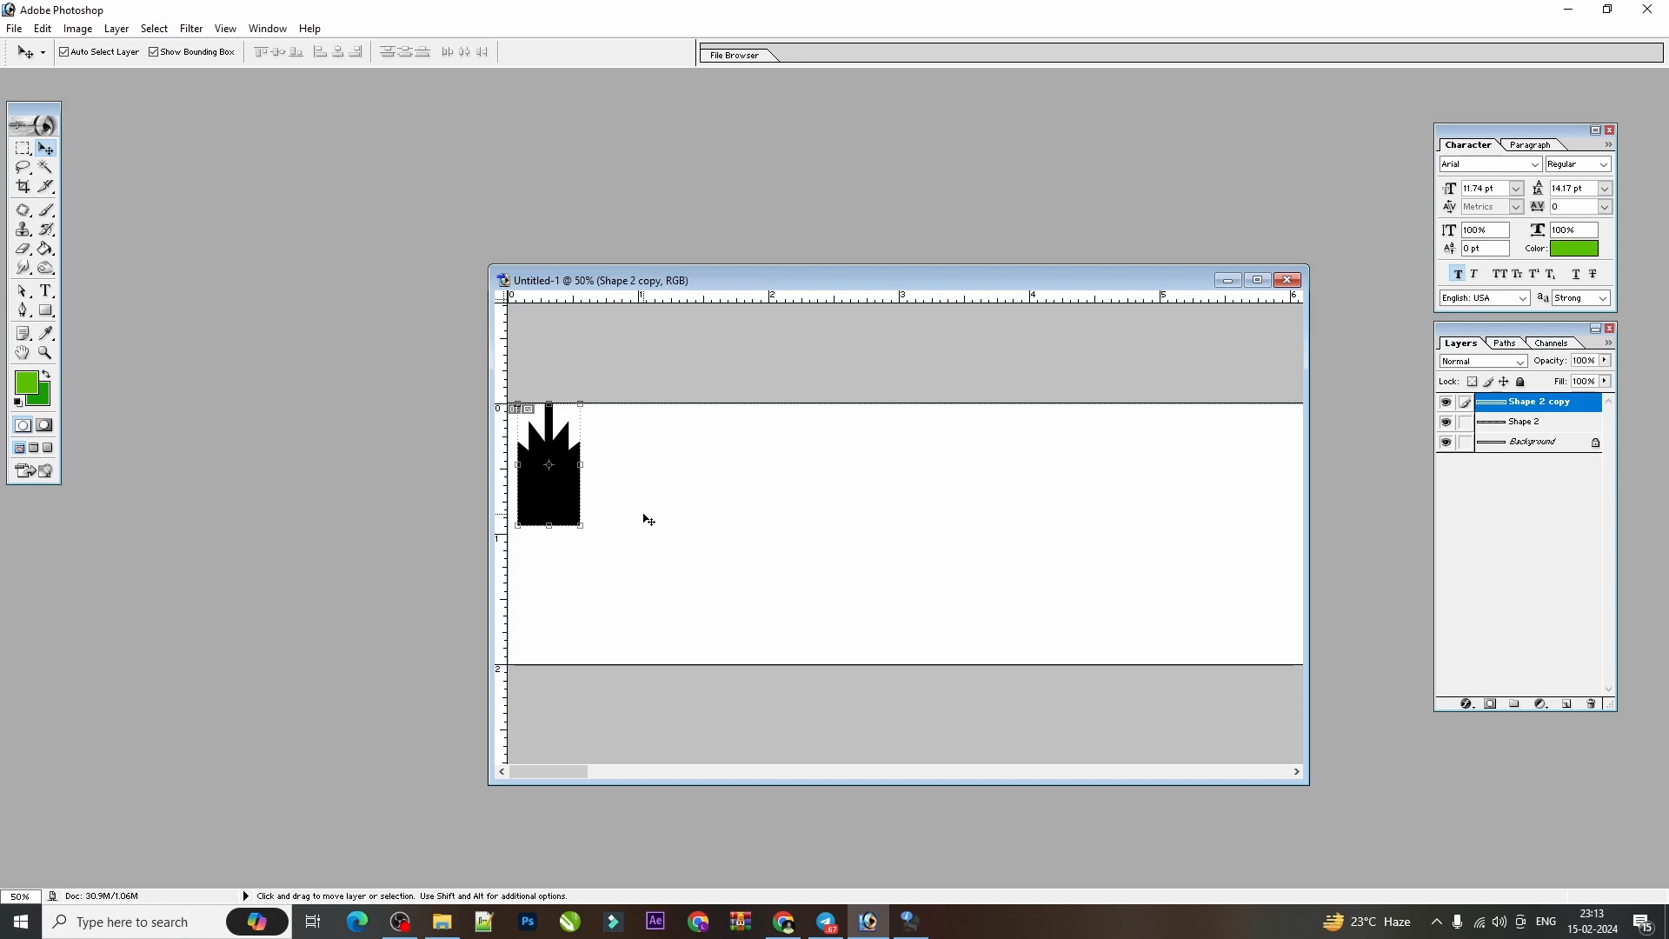
pyautogui.hotkey('ctrl', 't')
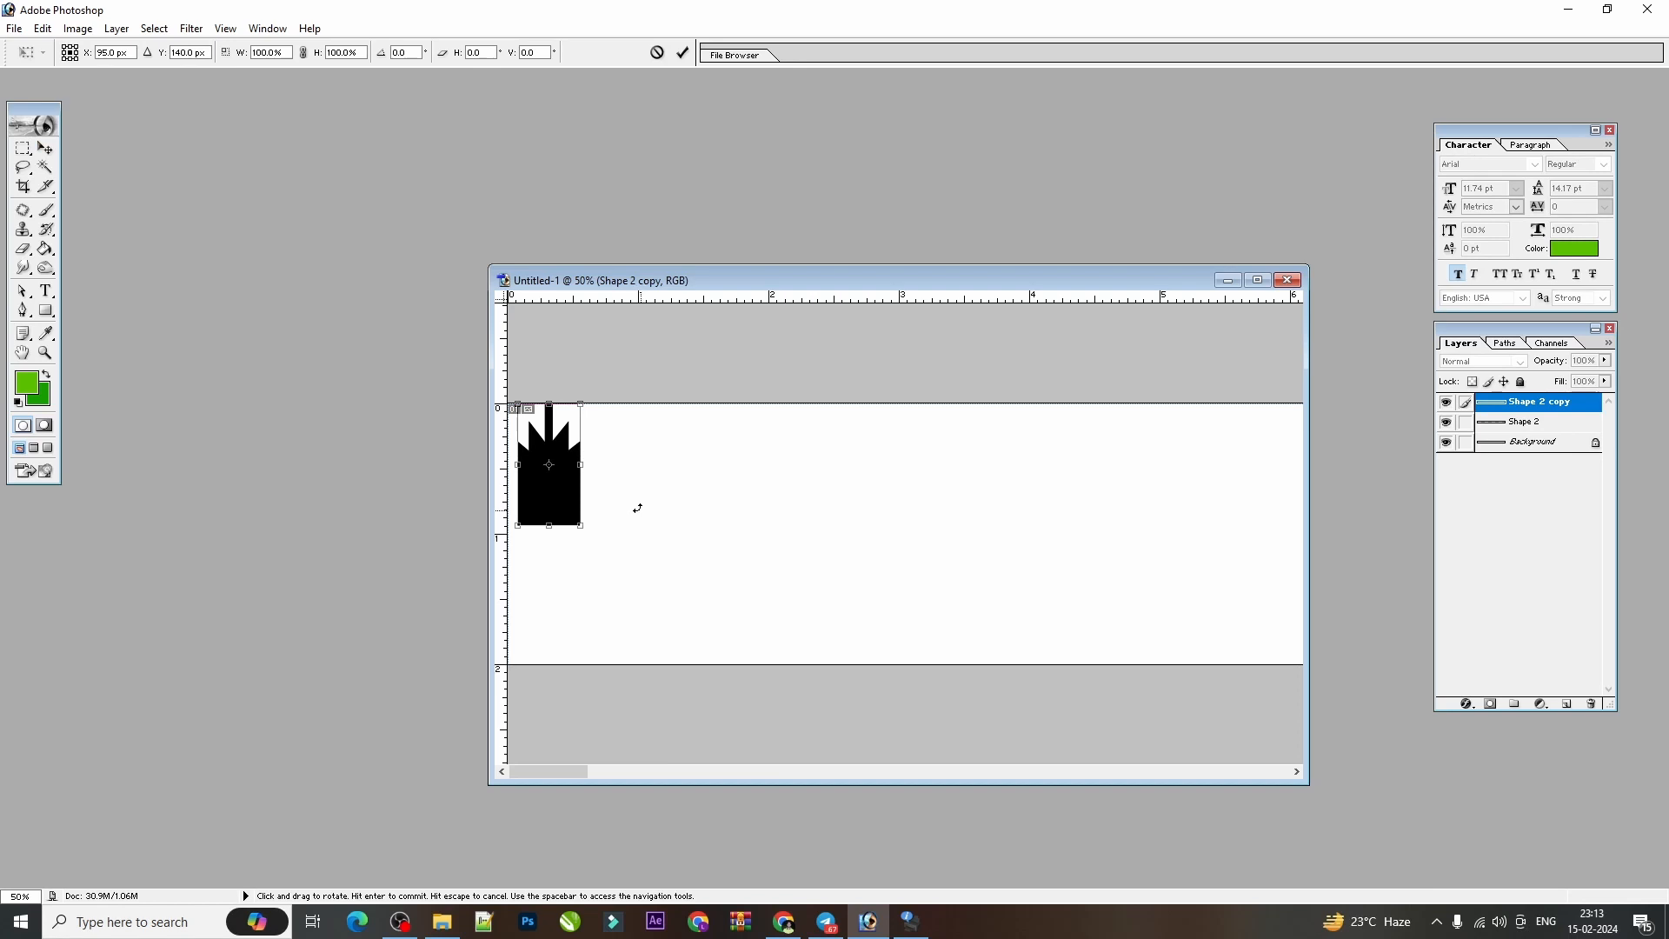
pyautogui.moveTo(551, 495); pyautogui.dragTo(630, 494)
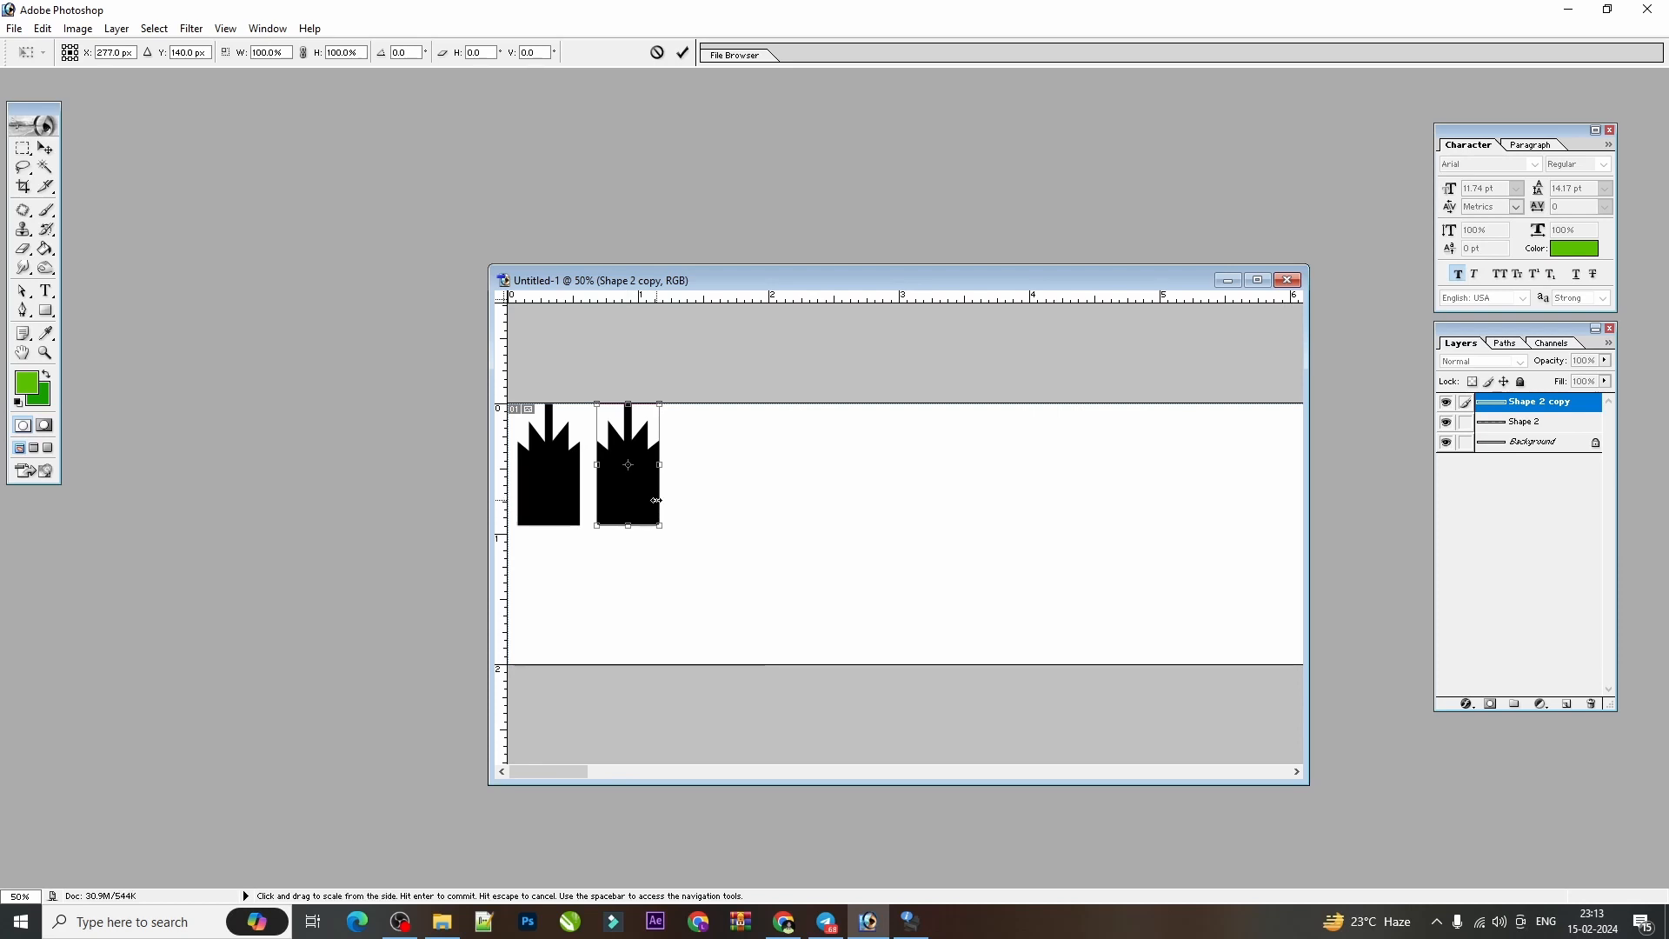
pyautogui.hotkey('ctrl', '-')
pyautogui.press('Return')
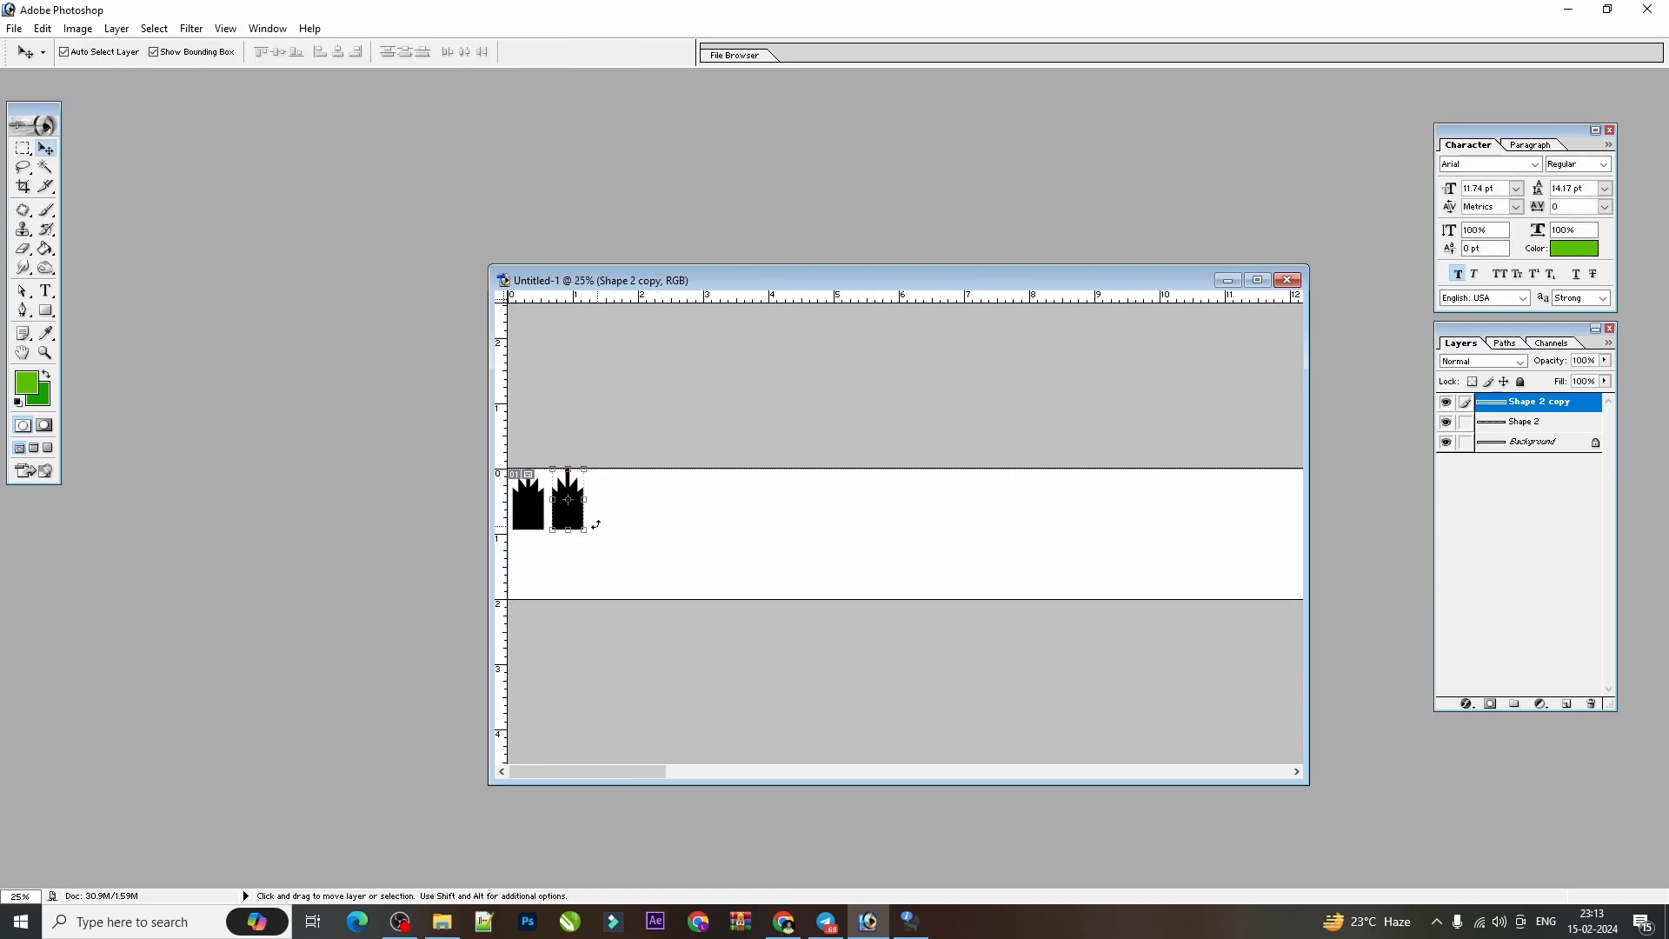
# Repeat the transform with duplication until evenly spaced silhouettes fill the whole 60 inch length of the canvas.
pyautogui.press('alt')
pyautogui.hotkey('ctrl', 'alt', 'shift', 't')
pyautogui.hotkey('ctrl', 'alt', 'shift', 't')
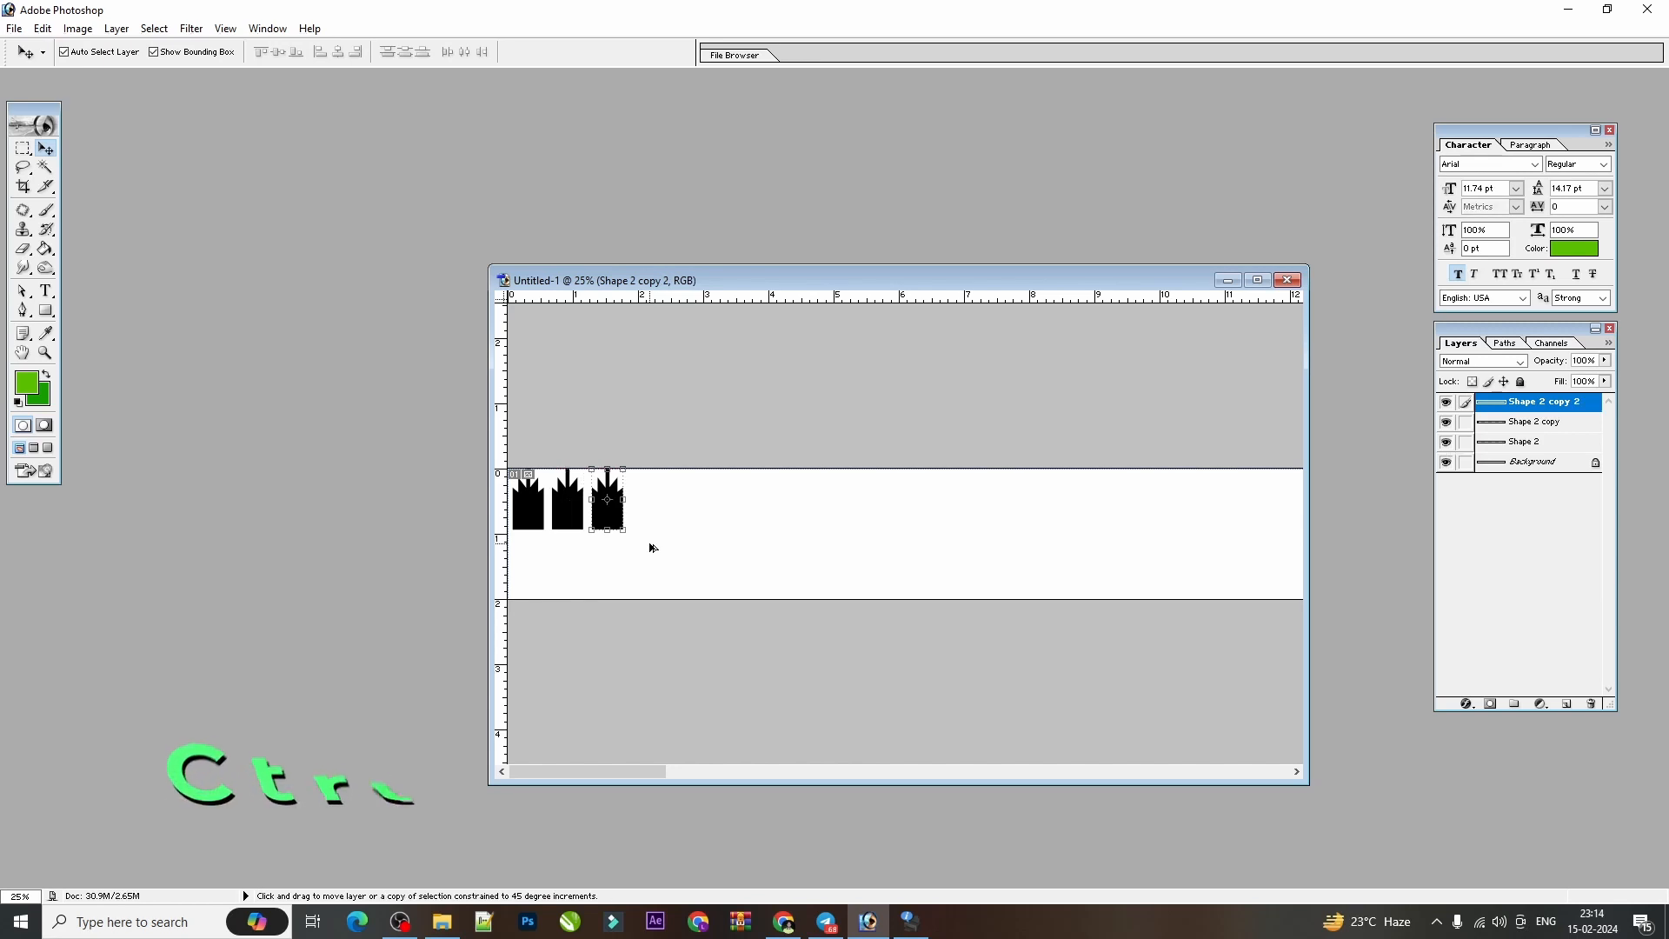
pyautogui.hotkey('ctrl', 'alt', 'shift', 't')
pyautogui.hotkey('ctrl', 'alt', 'shift', 't')
pyautogui.hotkey('ctrl', 'alt', 'shift', 't')
pyautogui.hotkey('ctrl', 'alt', 'shift', 't')
pyautogui.hotkey('ctrl', 'alt', 'shift', 't')
pyautogui.hotkey('ctrl', 'alt', 'shift', 't')
pyautogui.hotkey('ctrl', 'alt', 'shift', 't')
pyautogui.hotkey('ctrl', 'alt', 'shift', 't')
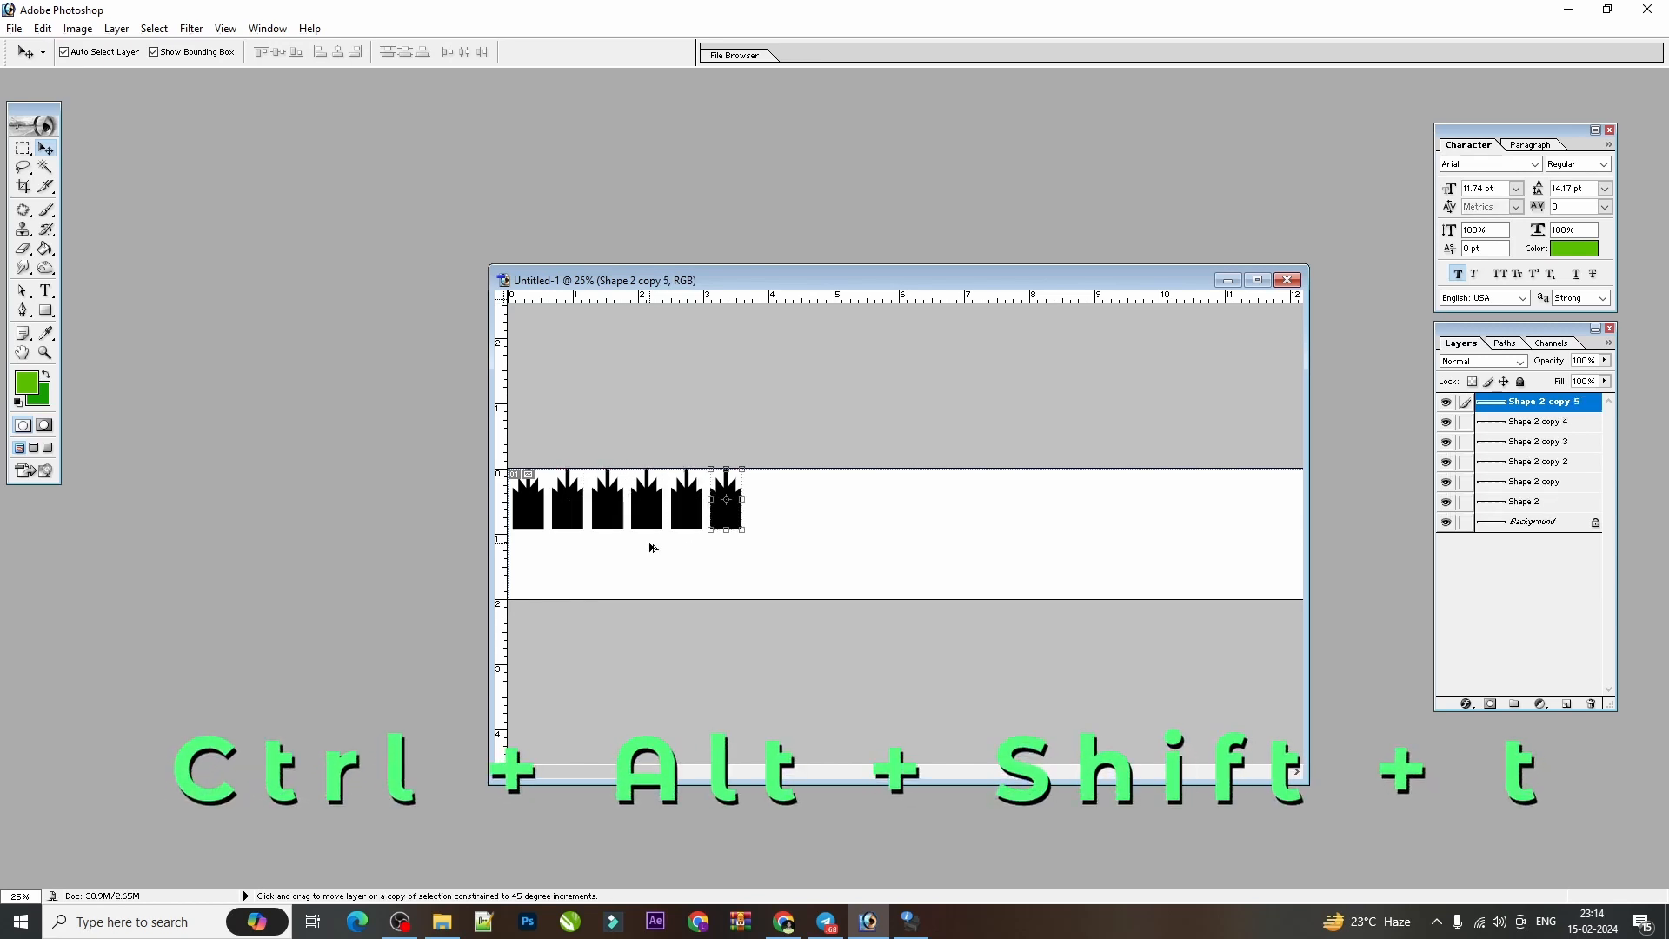
pyautogui.hotkey('ctrl', 'alt', 'shift', 't')
pyautogui.hotkey('ctrl', 'alt', 'shift', 't')
pyautogui.hotkey('ctrl', 'alt', 'shift', 't')
pyautogui.hotkey('ctrl', 'alt', 'shift', 't')
pyautogui.hotkey('ctrl', 'alt', 'shift', 't')
pyautogui.hotkey('ctrl', 'alt', 'shift', 't')
pyautogui.hotkey('ctrl', 'alt', 'shift', 't')
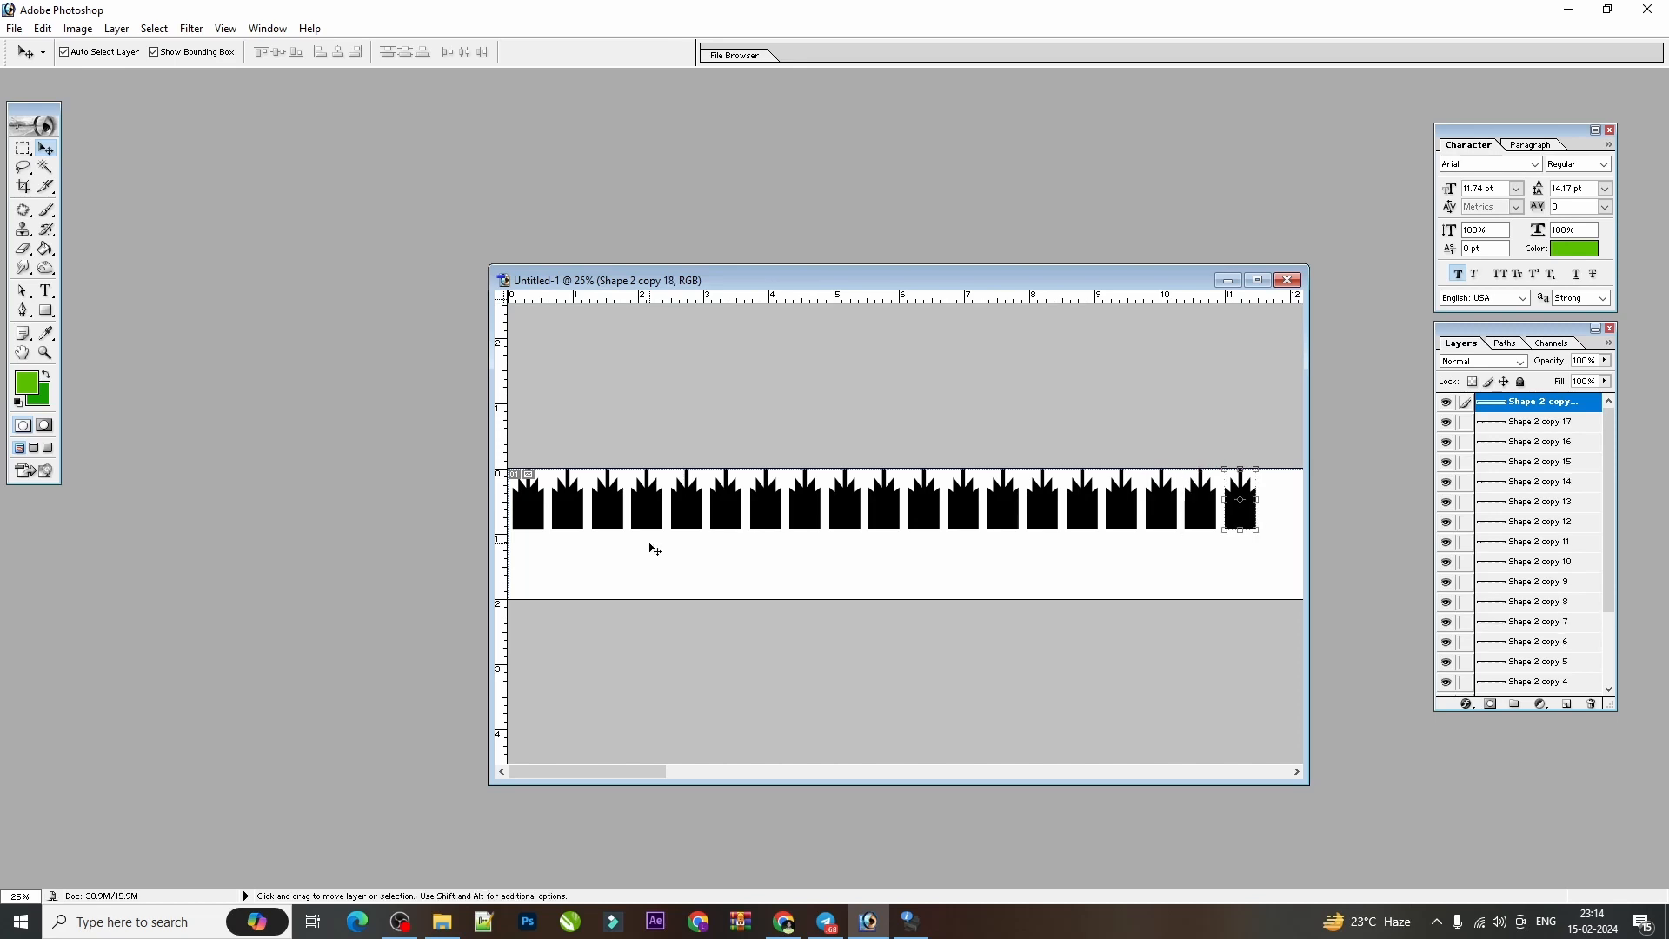
pyautogui.hotkey('ctrl', '-')
pyautogui.hotkey('ctrl', '-')
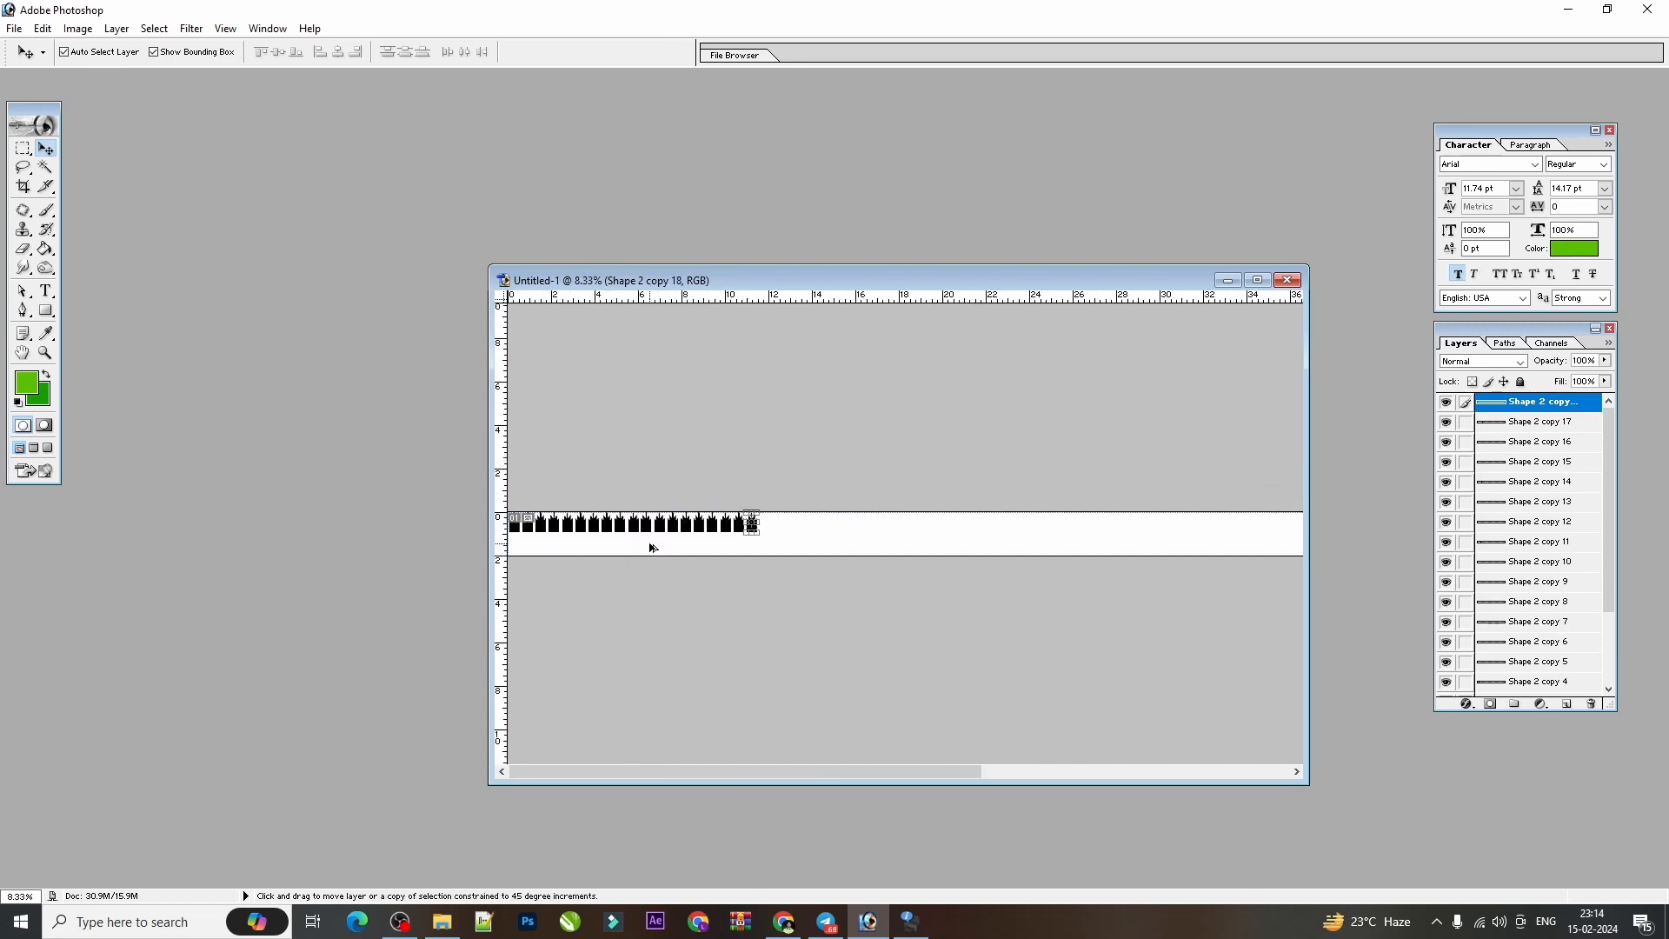
pyautogui.hotkey('ctrl', 'alt', 'shift', 't')
pyautogui.hotkey('ctrl', 'alt', 'shift', 't')
pyautogui.hotkey('ctrl', 'alt', 'shift', 't')
pyautogui.hotkey('ctrl', 'alt', 'shift', 't')
pyautogui.hotkey('ctrl', 'alt', 'shift', 't')
pyautogui.hotkey('ctrl', 'alt', 'shift', 't')
pyautogui.hotkey('ctrl', 'alt', 'shift', 't')
pyautogui.hotkey('ctrl', 'alt', 'shift', 't')
pyautogui.hotkey('ctrl', 'alt', 'shift', 't')
pyautogui.hotkey('ctrl', 'alt', 'shift', 't')
pyautogui.hotkey('ctrl', 'alt', 'shift', 't')
pyautogui.hotkey('ctrl', 'alt', 'shift', 't')
pyautogui.hotkey('ctrl', 'alt', 'shift', 't')
pyautogui.hotkey('ctrl', 'alt', 'shift', 't')
pyautogui.hotkey('ctrl', 'alt', 'shift', 't')
pyautogui.hotkey('ctrl', 'alt', 'shift', 't')
pyautogui.hotkey('ctrl', 'alt', 'shift', 't')
pyautogui.hotkey('ctrl', 'alt', 'shift', 't')
pyautogui.hotkey('ctrl', 'alt', 'shift', 't')
pyautogui.hotkey('ctrl', 'alt', 'shift', 't')
pyautogui.hotkey('ctrl', 'alt', 'shift', 't')
pyautogui.hotkey('ctrl', 'alt', 'shift', 't')
pyautogui.hotkey('ctrl', 'alt', 'shift', 't')
pyautogui.hotkey('ctrl', 'alt', 'shift', 't')
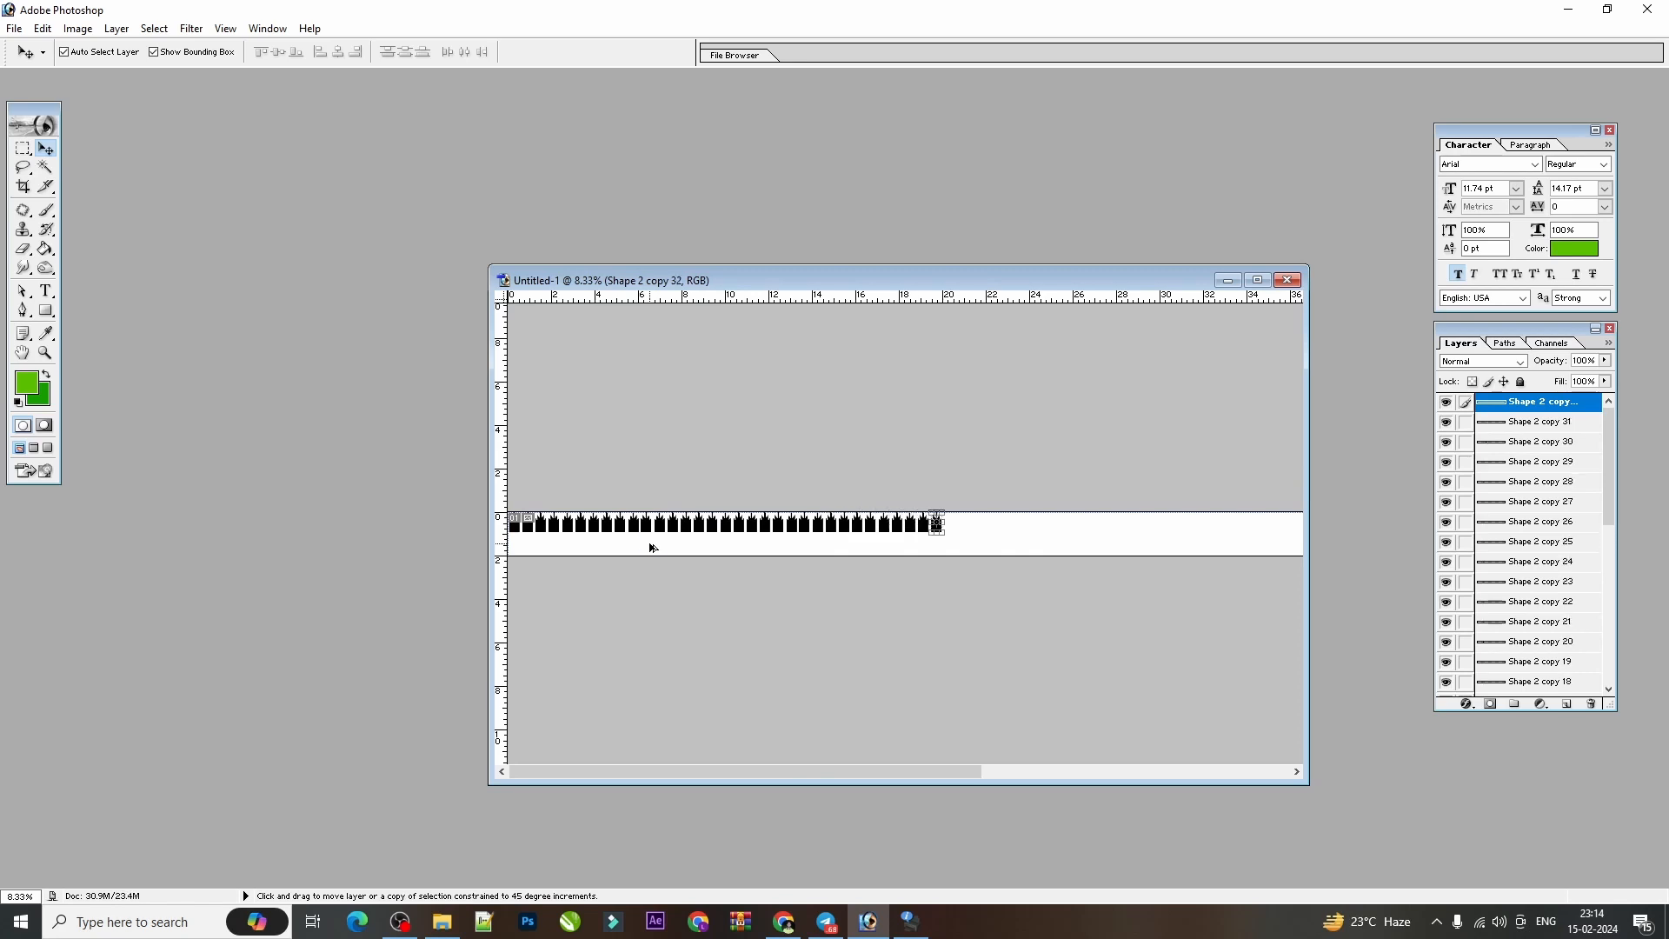
pyautogui.hotkey('ctrl', 'alt', 'shift', 't')
pyautogui.hotkey('ctrl', 'alt', 'shift', 't')
pyautogui.hotkey('ctrl', 'alt', 'shift', 't')
pyautogui.hotkey('ctrl', 'alt', 'shift', 't')
pyautogui.hotkey('ctrl', 'alt', 'shift', 't')
pyautogui.hotkey('ctrl', 'alt', 'shift', 't')
pyautogui.hotkey('ctrl', 'alt', 'shift', 't')
pyautogui.hotkey('ctrl', 'alt', 'shift', 't')
pyautogui.hotkey('ctrl', 'alt', 'shift', 't')
pyautogui.hotkey('ctrl', 'alt', 'shift', 't')
pyautogui.hotkey('ctrl', 'alt', 'shift', 't')
pyautogui.hotkey('ctrl', 'alt', 'shift', 't')
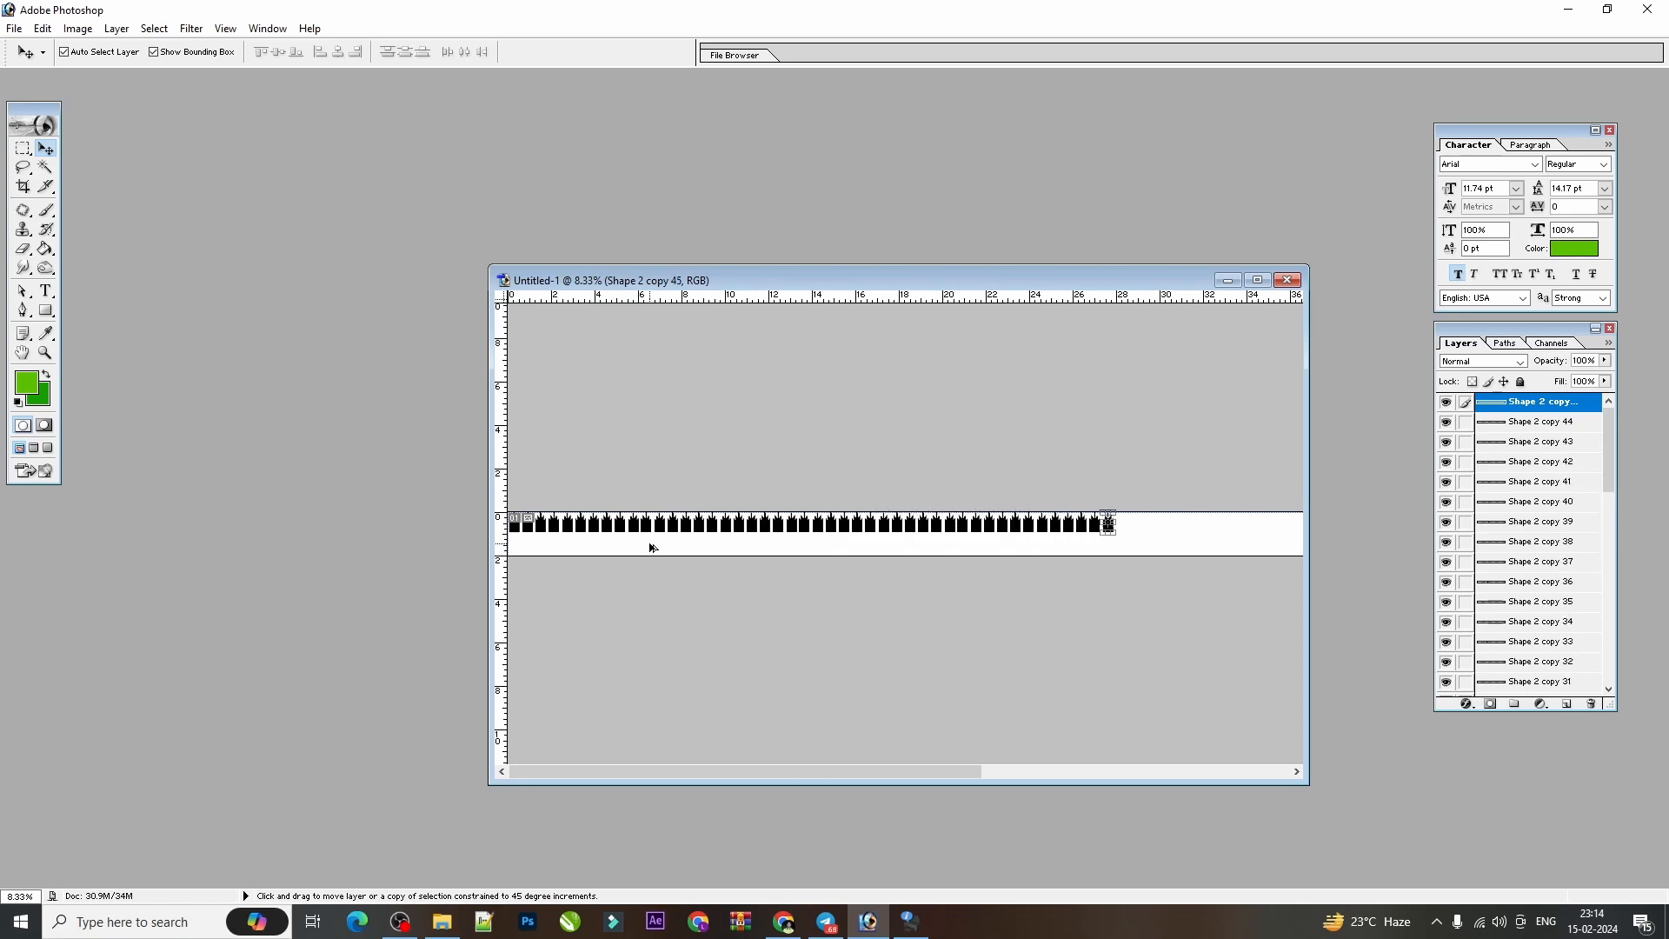
pyautogui.hotkey('ctrl', 'alt', 'shift', 't')
pyautogui.hotkey('ctrl', 'alt', 'shift', 't')
pyautogui.hotkey('ctrl', 'alt', 'shift', 't')
pyautogui.hotkey('ctrl', 'alt', 'shift', 't')
pyautogui.hotkey('ctrl', 'alt', 'shift', 't')
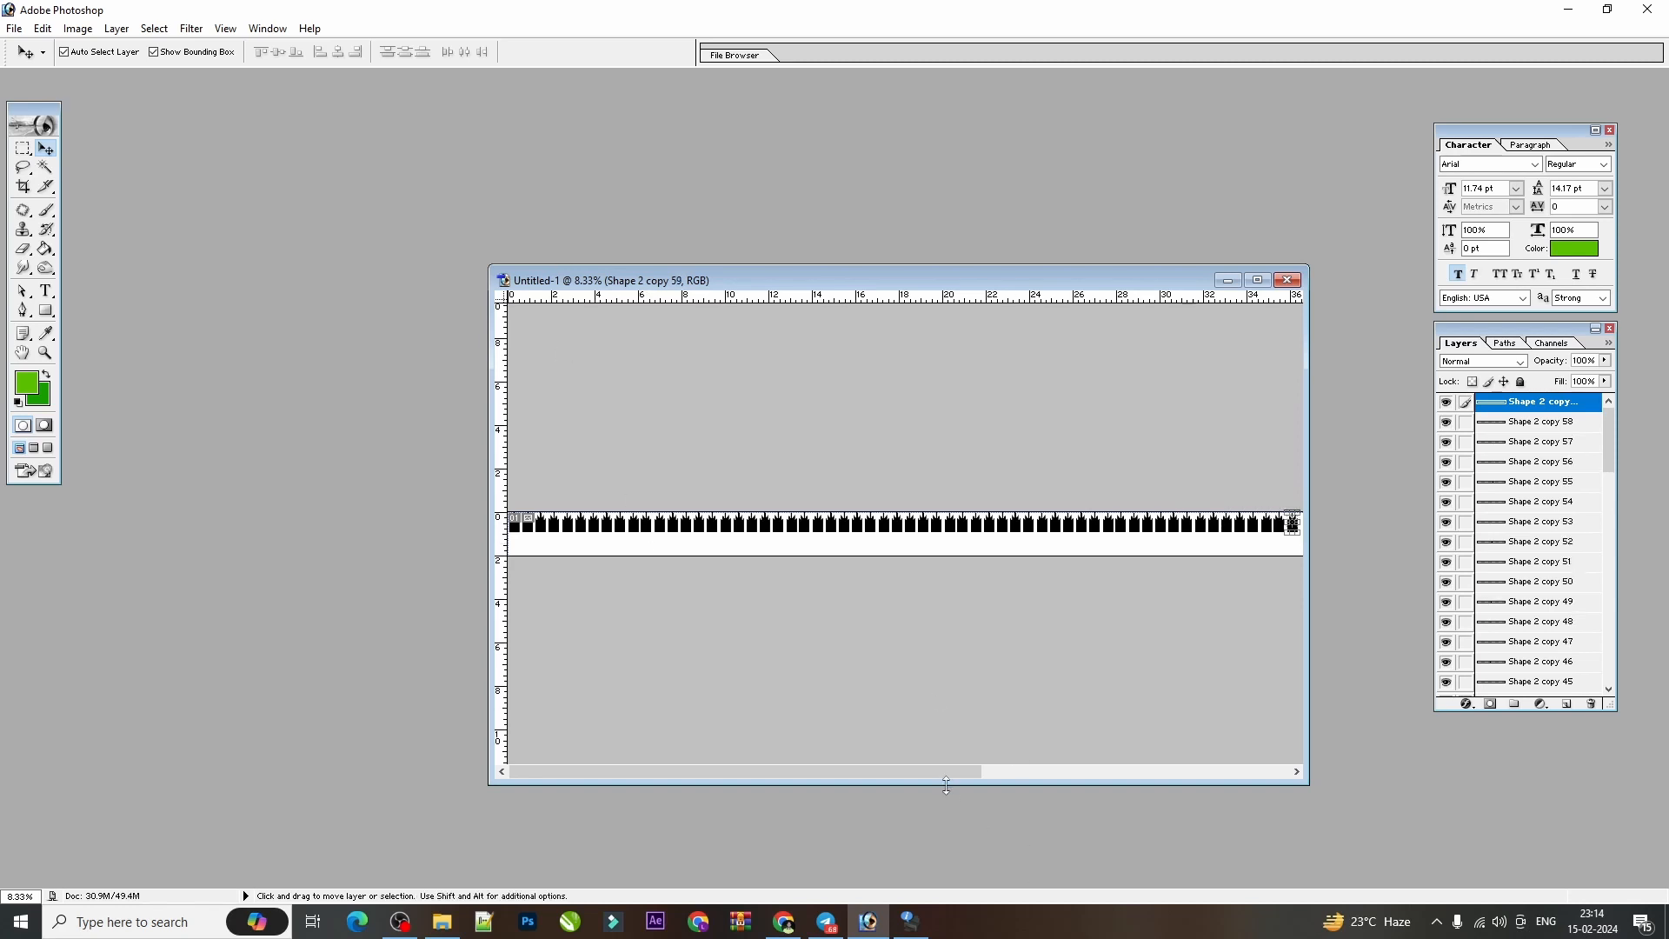
pyautogui.moveTo(942, 775); pyautogui.dragTo(1301, 768)
pyautogui.hotkey('ctrl', 'shift', 'alt', 't')
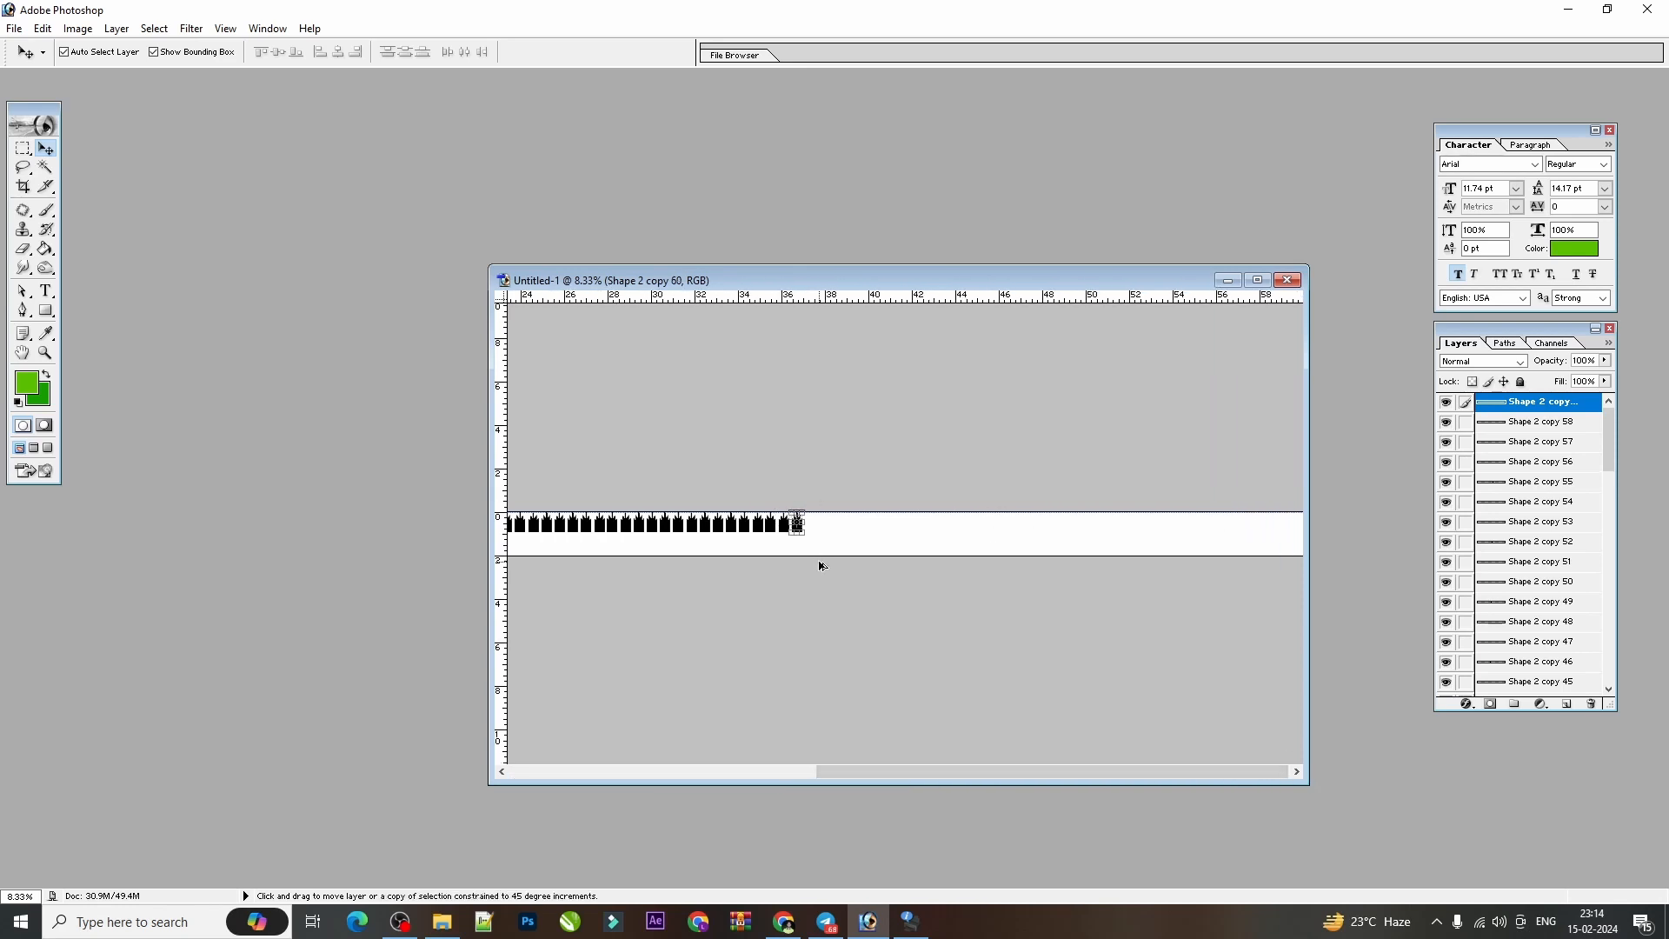
pyautogui.hotkey('ctrl', 'shift', 'alt', 't')
pyautogui.hotkey('ctrl', 'shift', 'alt', 't')
pyautogui.hotkey('ctrl', 'shift', 'alt', 't')
pyautogui.hotkey('ctrl', 'shift', 'alt', 't')
pyautogui.hotkey('ctrl', 'shift', 'alt', 't')
pyautogui.hotkey('ctrl', 'shift', 'alt', 't')
pyautogui.hotkey('ctrl', 'shift', 'alt', 't')
pyautogui.hotkey('ctrl', 'shift', 'alt', 't')
pyautogui.hotkey('ctrl', 'shift', 'alt', 't')
pyautogui.hotkey('ctrl', 'shift', 'alt', 't')
pyautogui.hotkey('ctrl', 'shift', 'alt', 't')
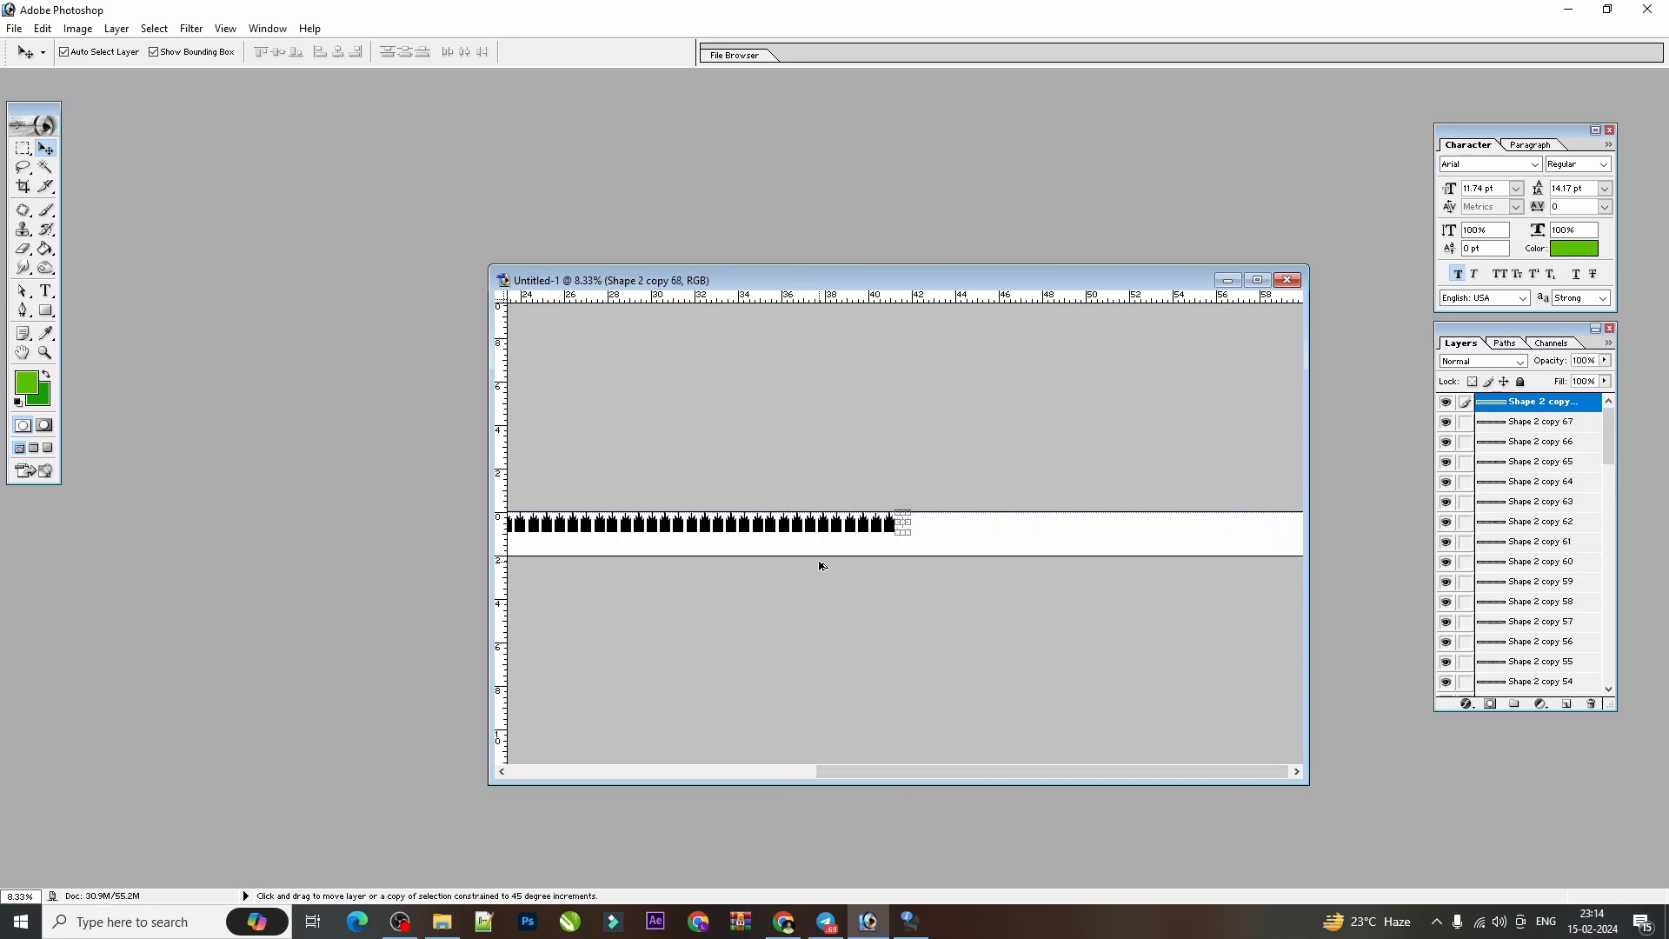
pyautogui.hotkey('ctrl', 'shift', 'alt', 't')
pyautogui.hotkey('ctrl', 'shift', 'alt', 't')
pyautogui.hotkey('ctrl', 'shift', 'alt', 't')
pyautogui.hotkey('ctrl', 'shift', 'alt', 't')
pyautogui.hotkey('ctrl', 'shift', 'alt', 't')
pyautogui.hotkey('ctrl', 'shift', 'alt', 't')
pyautogui.hotkey('ctrl', 'shift', 'alt', 't')
pyautogui.hotkey('ctrl', 'shift', 'alt', 't')
pyautogui.hotkey('ctrl', 'shift', 'alt', 't')
pyautogui.hotkey('ctrl', 'shift', 'alt', 't')
pyautogui.hotkey('ctrl', 'shift', 'alt', 't')
pyautogui.hotkey('ctrl', 'shift', 'alt', 't')
pyautogui.hotkey('ctrl', 'shift', 'alt', 't')
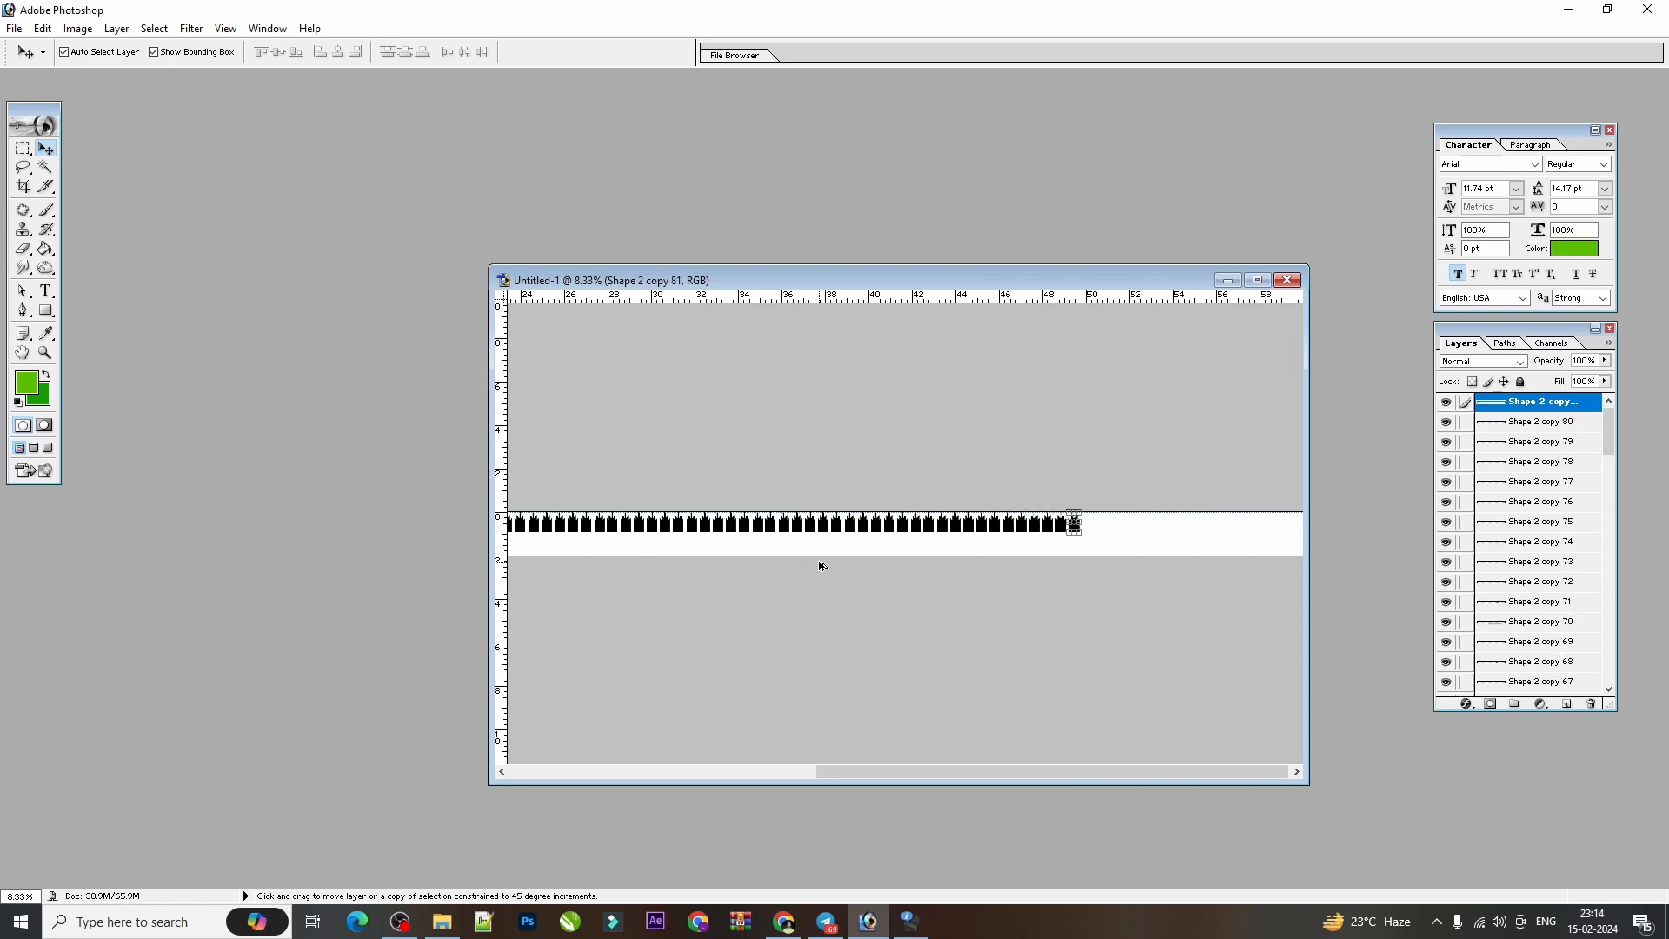
pyautogui.hotkey('ctrl', 'shift', 'alt', 't')
pyautogui.hotkey('ctrl', 'shift', 'alt', 't')
pyautogui.hotkey('ctrl', 'shift', 'alt', 't')
pyautogui.hotkey('ctrl', 'shift', 'alt', 't')
pyautogui.hotkey('ctrl', 'shift', 'alt', 't')
pyautogui.hotkey('ctrl', 'shift', 'alt', 't')
pyautogui.hotkey('ctrl', 'shift', 'alt', 't')
pyautogui.hotkey('ctrl', 'shift', 'alt', 't')
pyautogui.hotkey('ctrl', 'shift', 'alt', 't')
pyautogui.hotkey('ctrl', 'shift', 'alt', 't')
pyautogui.hotkey('ctrl', 'shift', 'alt', 't')
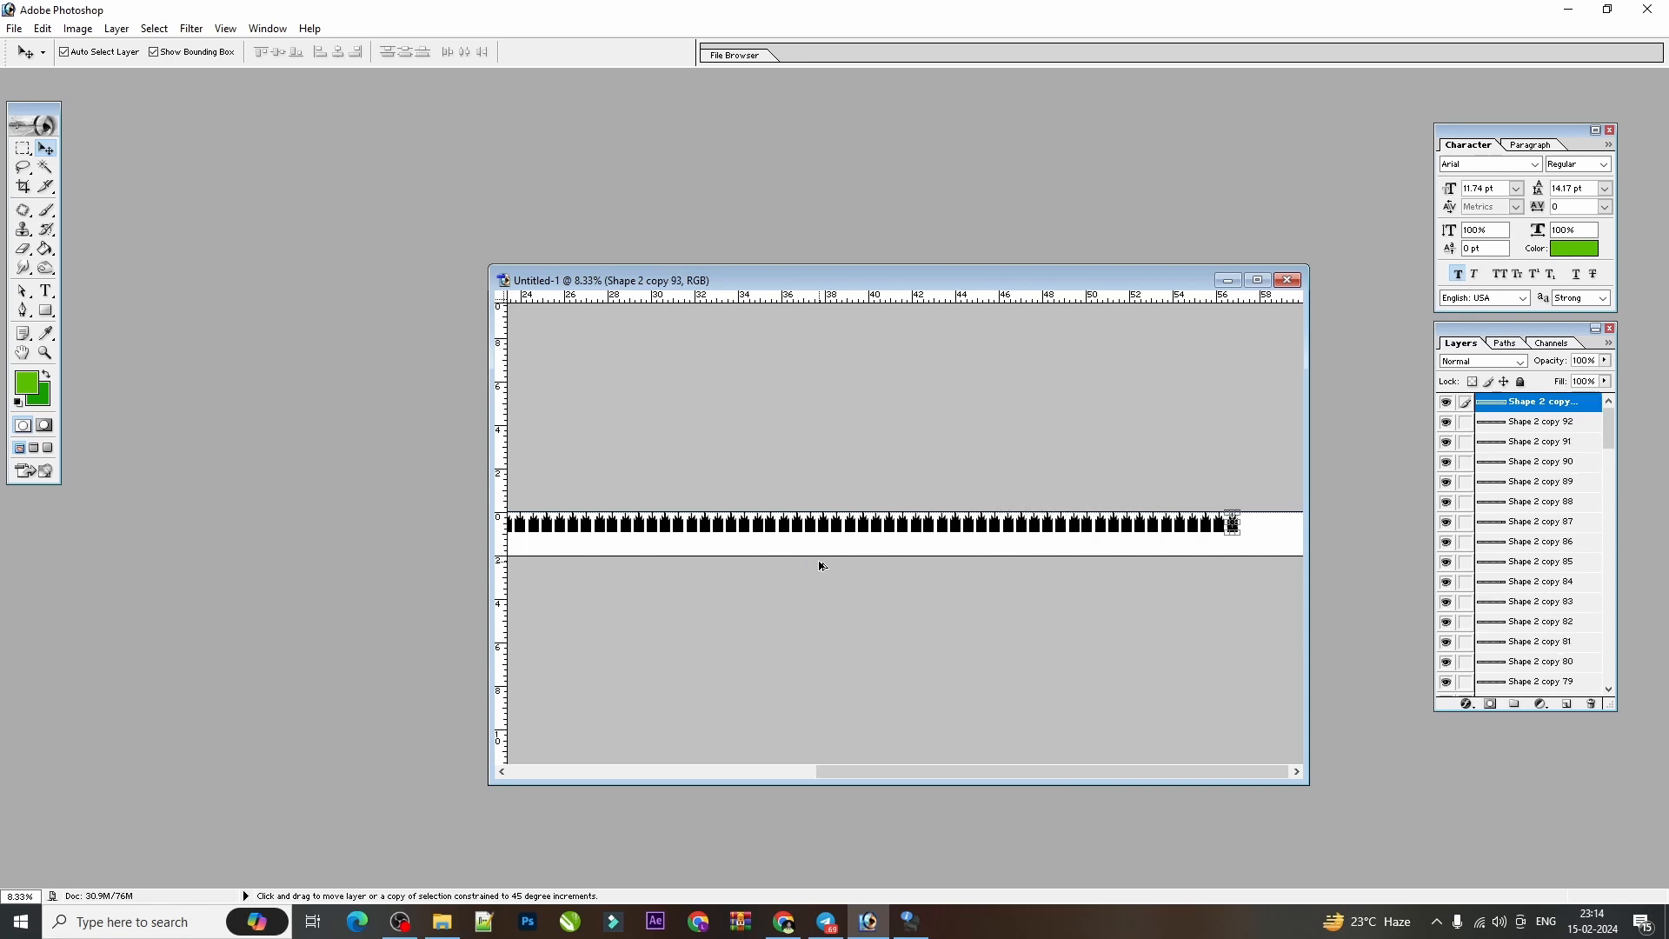
pyautogui.hotkey('ctrl', 'shift', 'alt', 't')
pyautogui.hotkey('ctrl', 'shift', 'alt', 't')
pyautogui.hotkey('ctrl', 'shift', 'alt', 't')
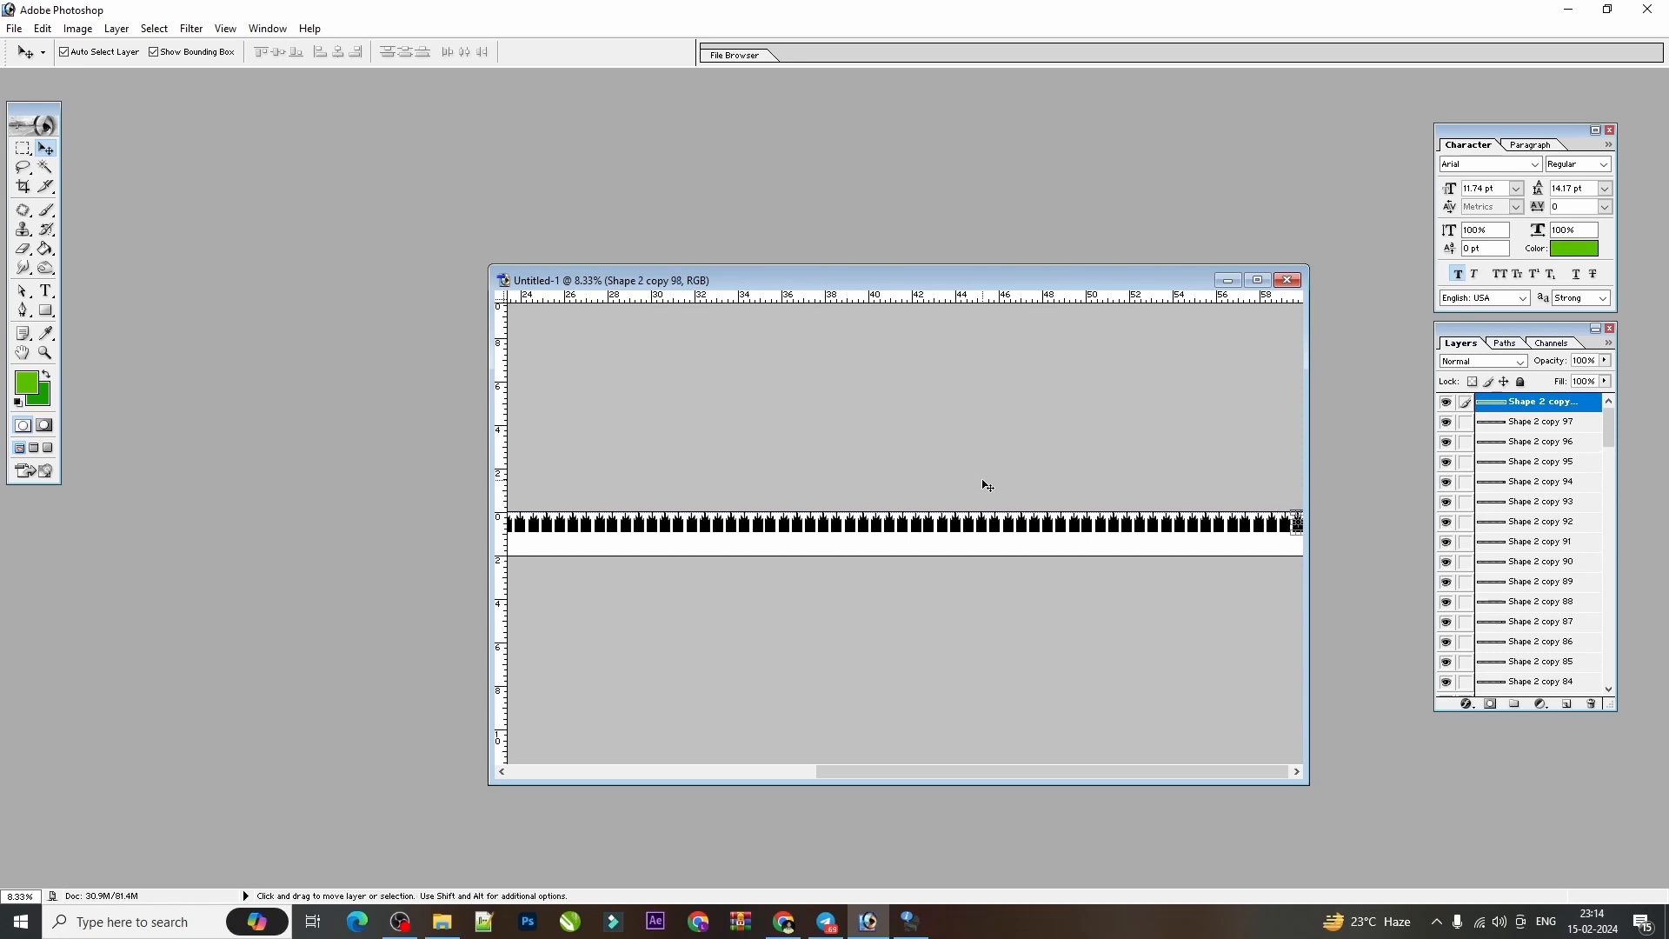
# Delete the silhouette copy cut off by the canvas's far right end.
pyautogui.hotkey('ctrl', '-')
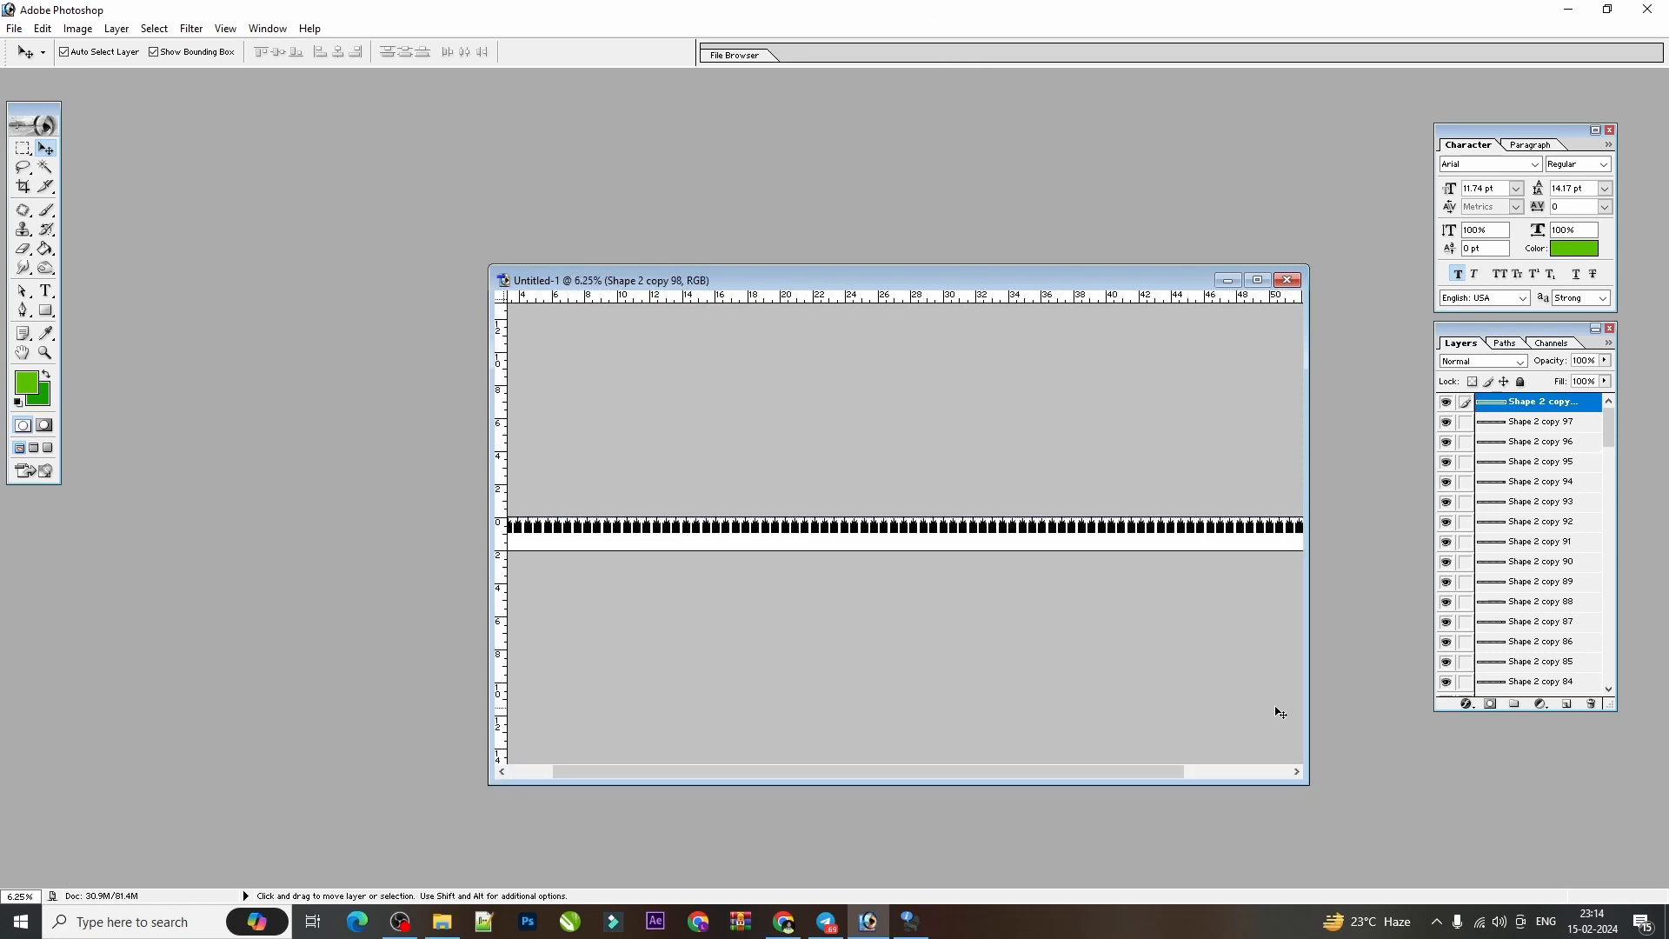
pyautogui.moveTo(1140, 773); pyautogui.dragTo(1335, 761)
pyautogui.click(1296, 529)
pyautogui.click(1292, 528)
pyautogui.hotkey('ctrl', '+')
pyautogui.hotkey('ctrl', '+')
pyautogui.hotkey('ctrl', '+')
pyautogui.press('space')
pyautogui.moveTo(1175, 501); pyautogui.dragTo(635, 544)
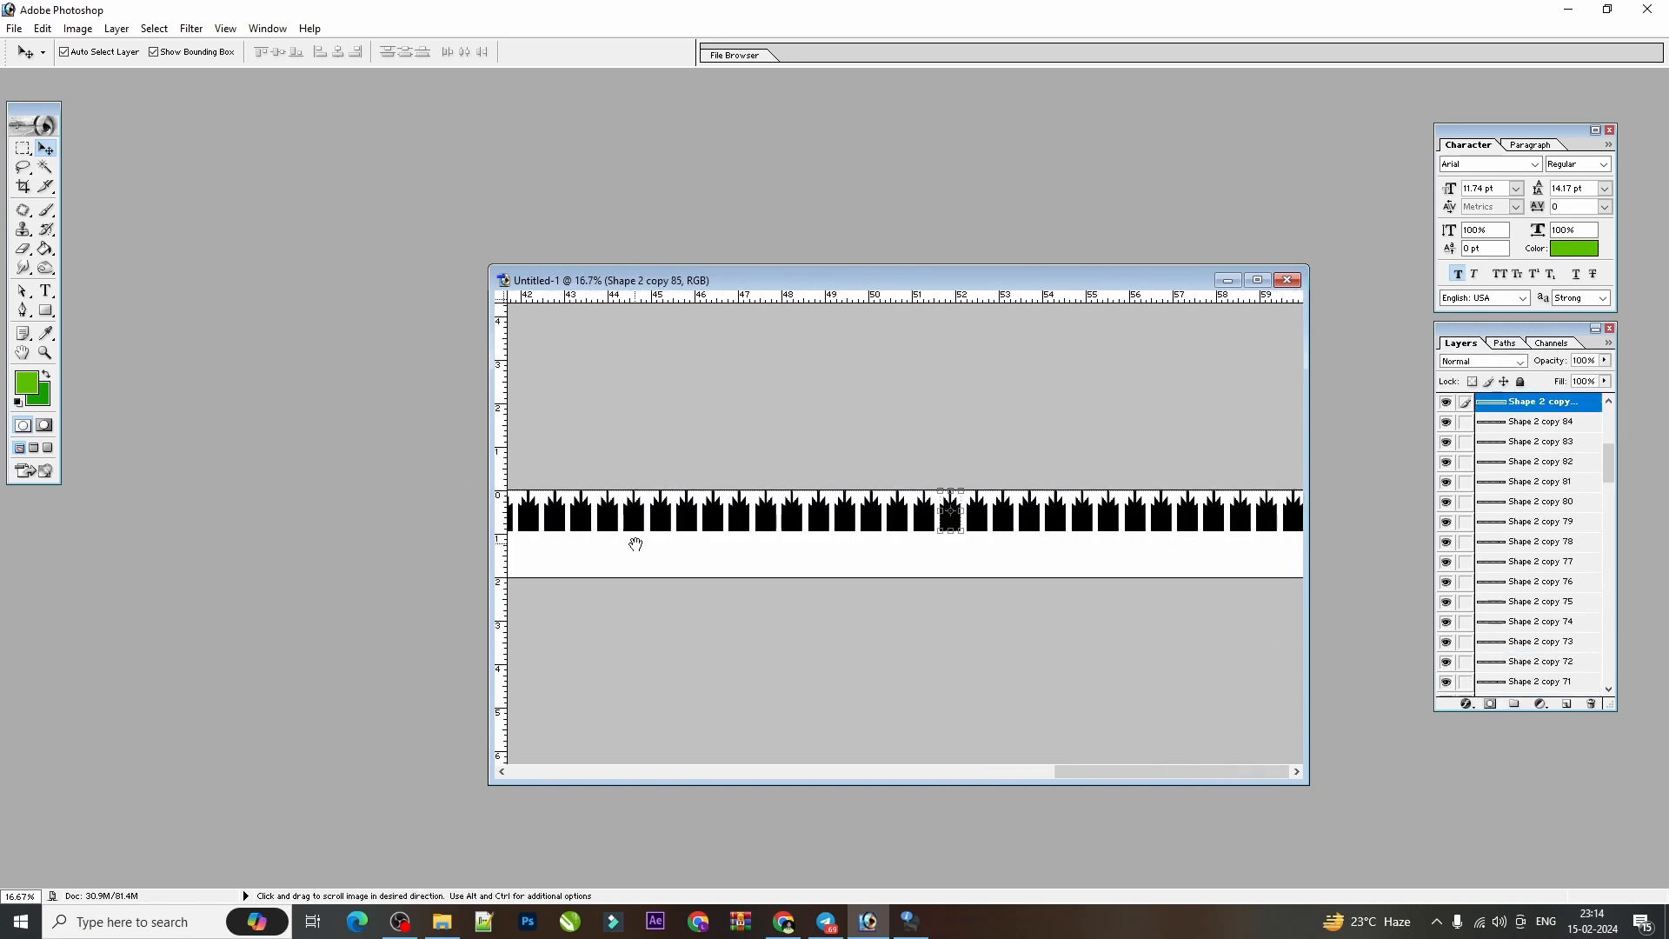
pyautogui.click(1294, 515)
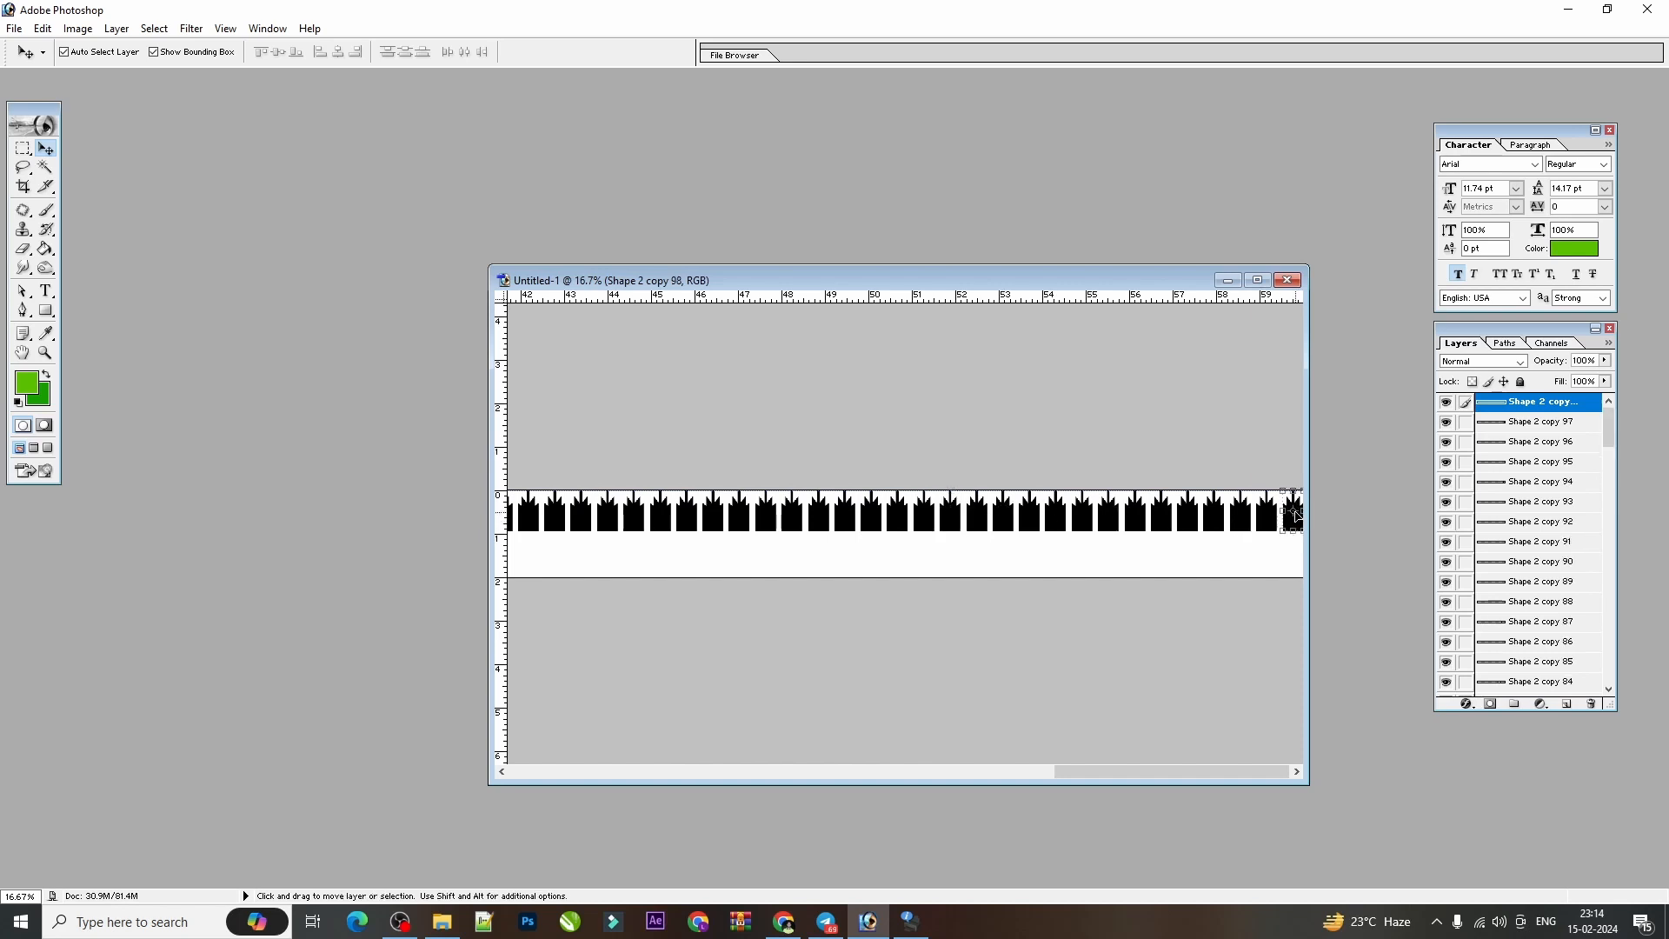
pyautogui.click(1589, 704)
pyautogui.click(785, 345)
# Link the silhouette layers from Shape 2 copy 96 down to Shape 2 copy 63 with the active layer.
pyautogui.hotkey('ctrl', '-')
pyautogui.hotkey('ctrl', '-')
pyautogui.hotkey('ctrl', '-')
pyautogui.hotkey('ctrl', '-')
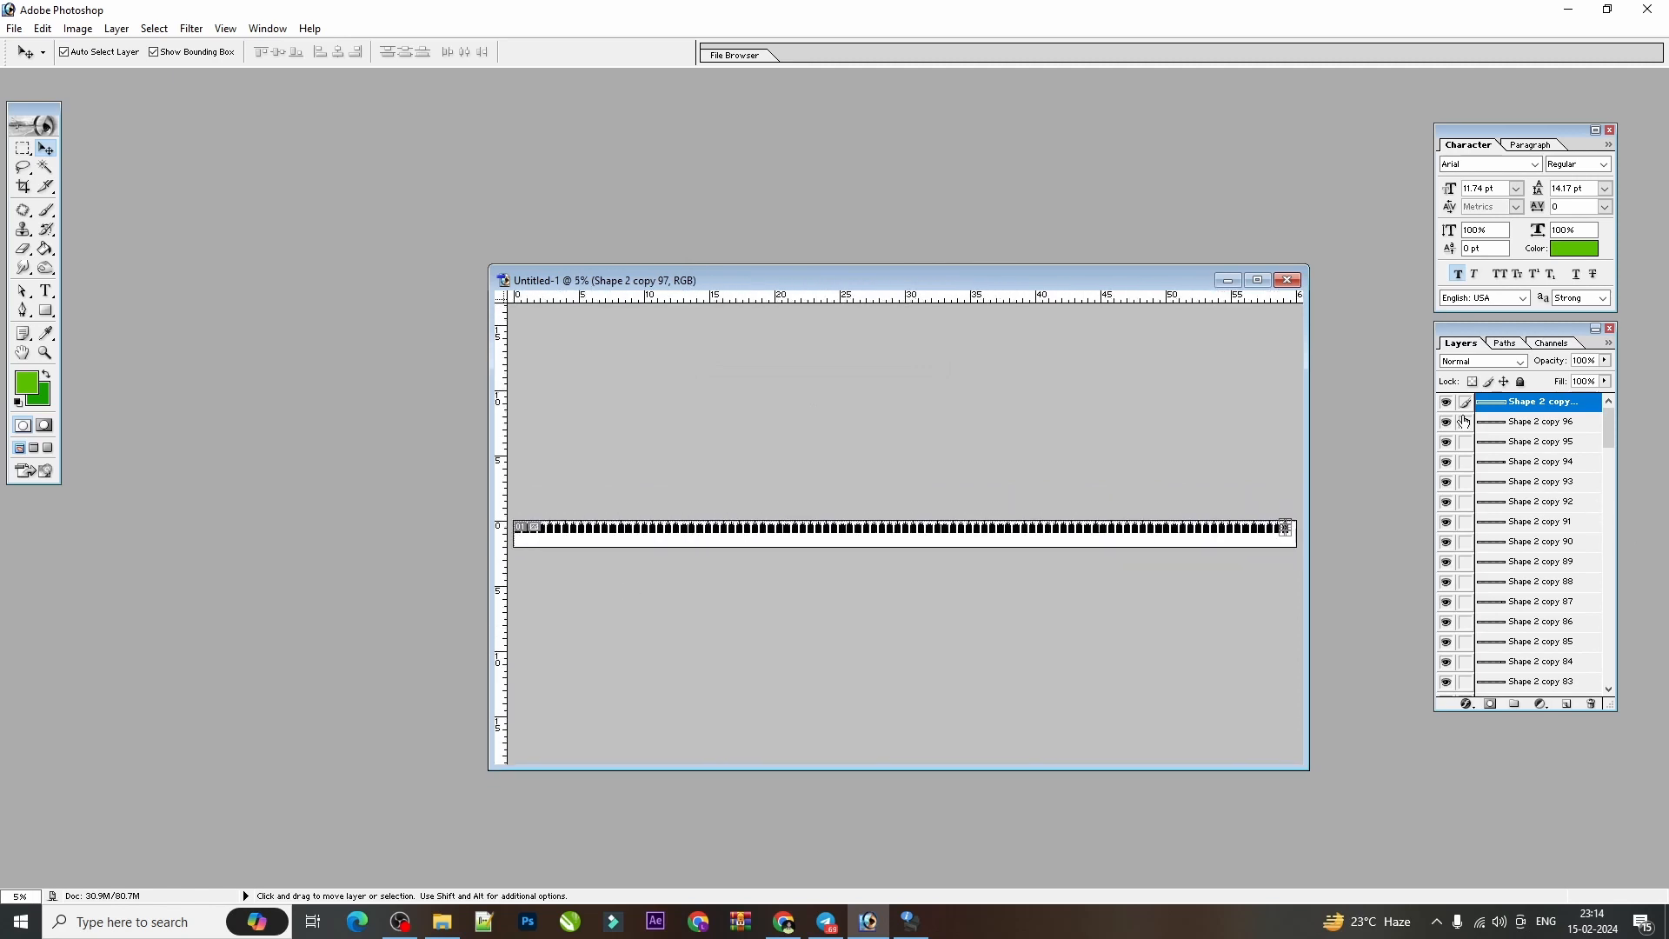
pyautogui.moveTo(1465, 430); pyautogui.dragTo(1469, 706)
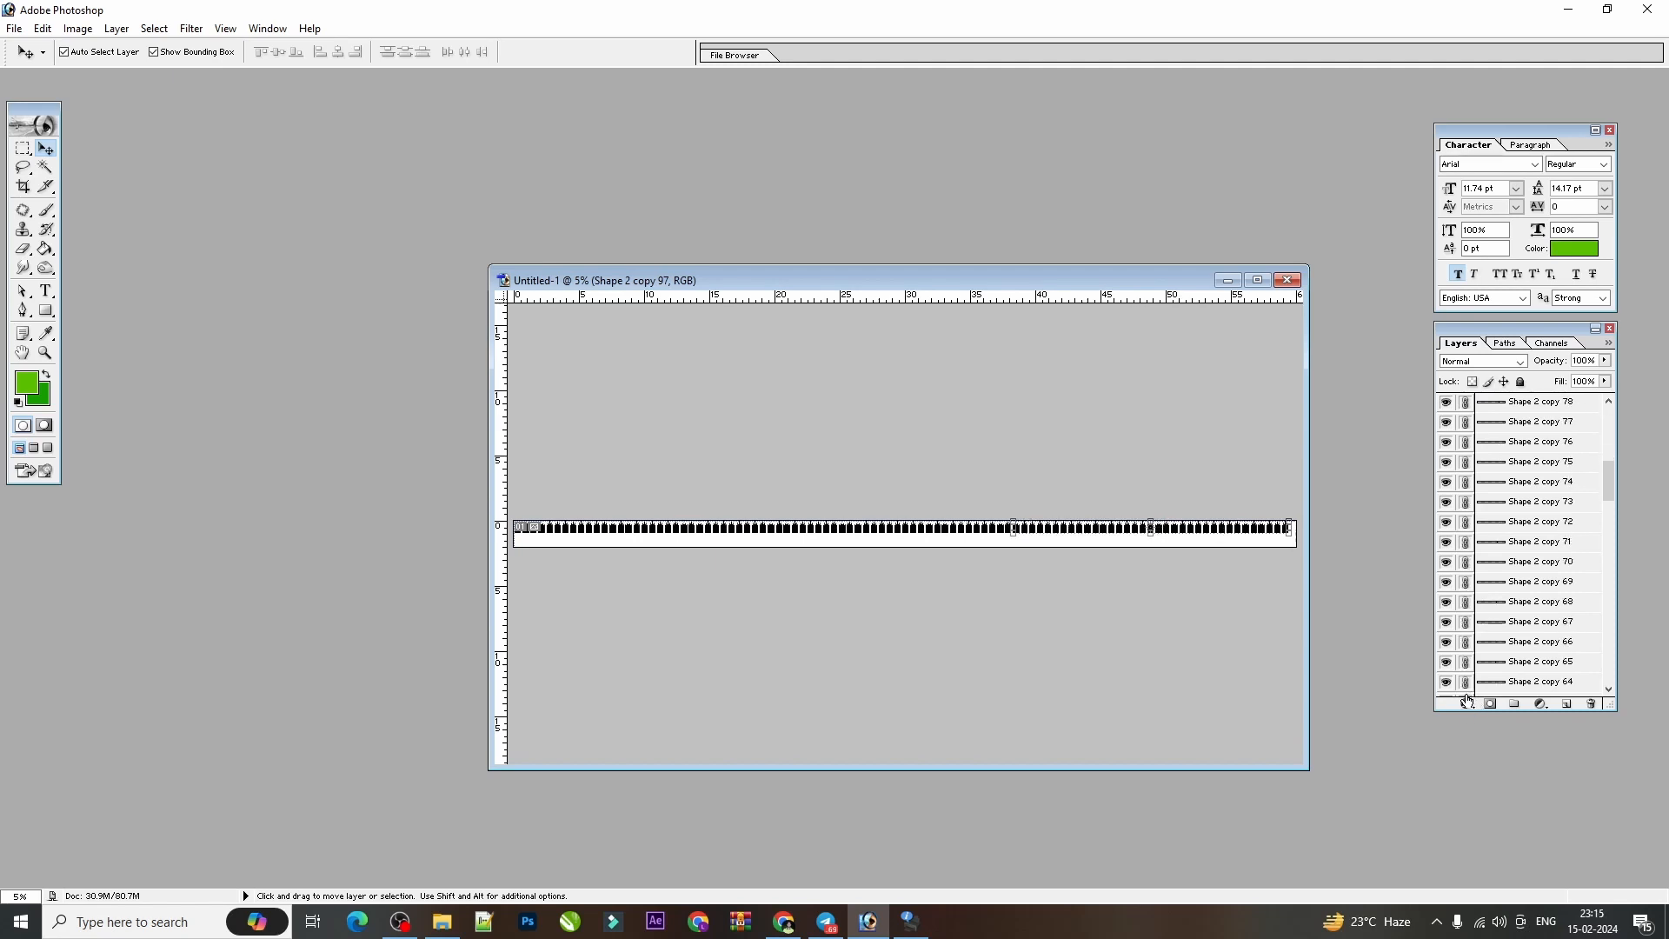
pyautogui.scroll(4, 1516, 428)
pyautogui.scroll(2, 1495, 419)
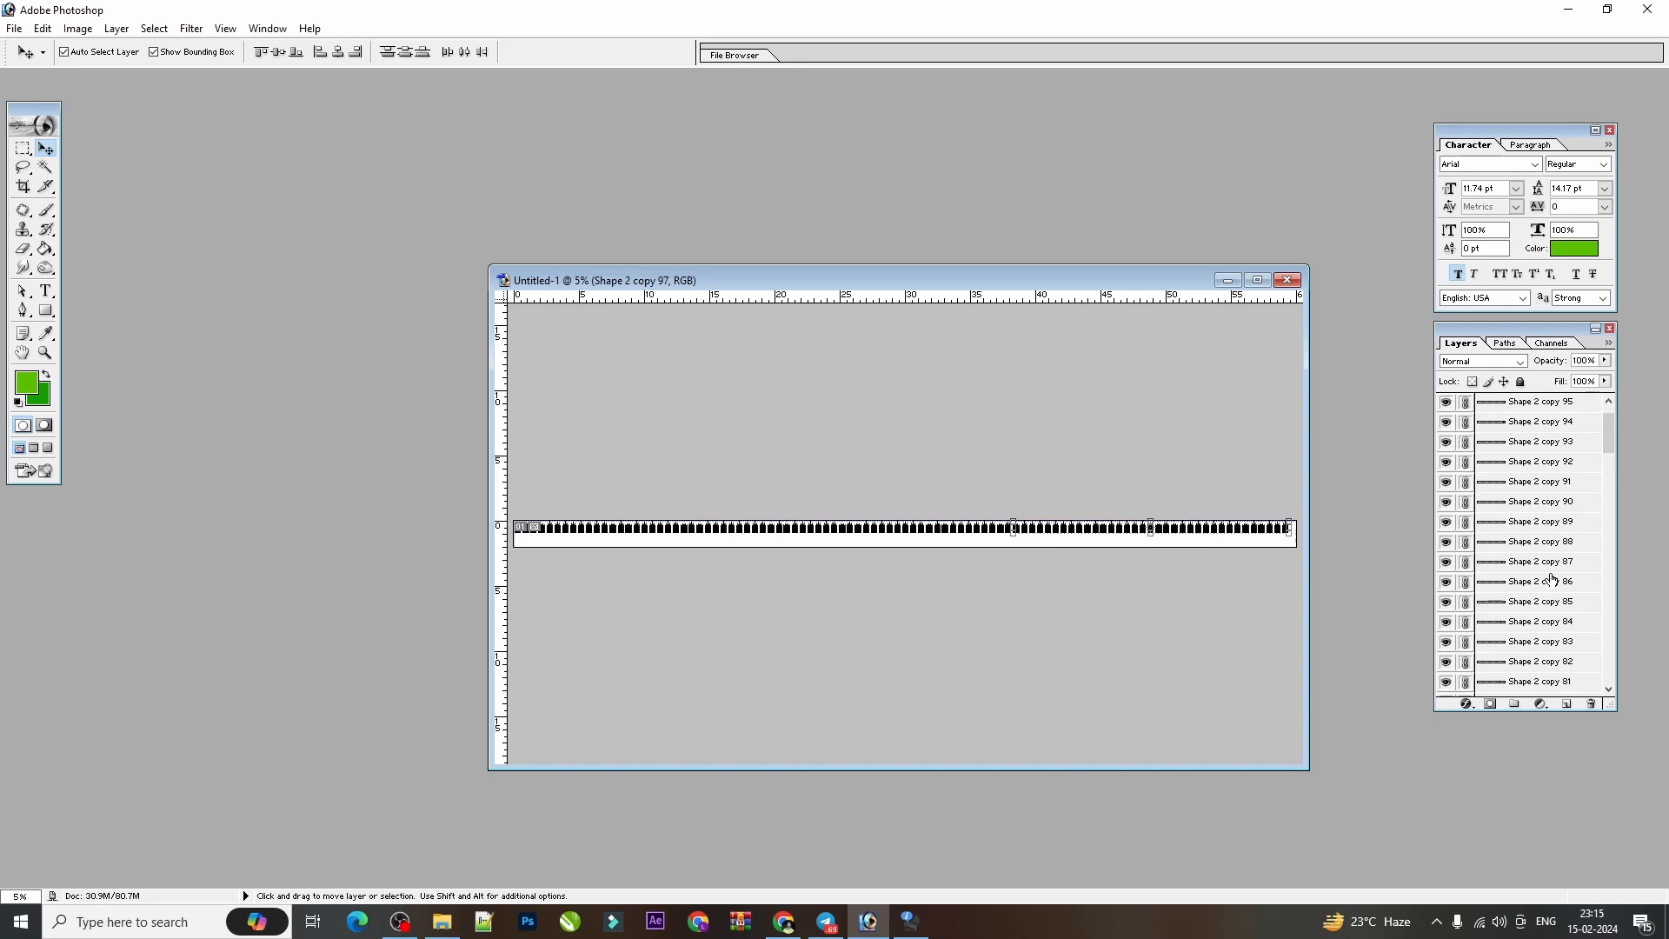
pyautogui.scroll(-4, 1556, 573)
pyautogui.moveTo(1606, 472); pyautogui.dragTo(1593, 696)
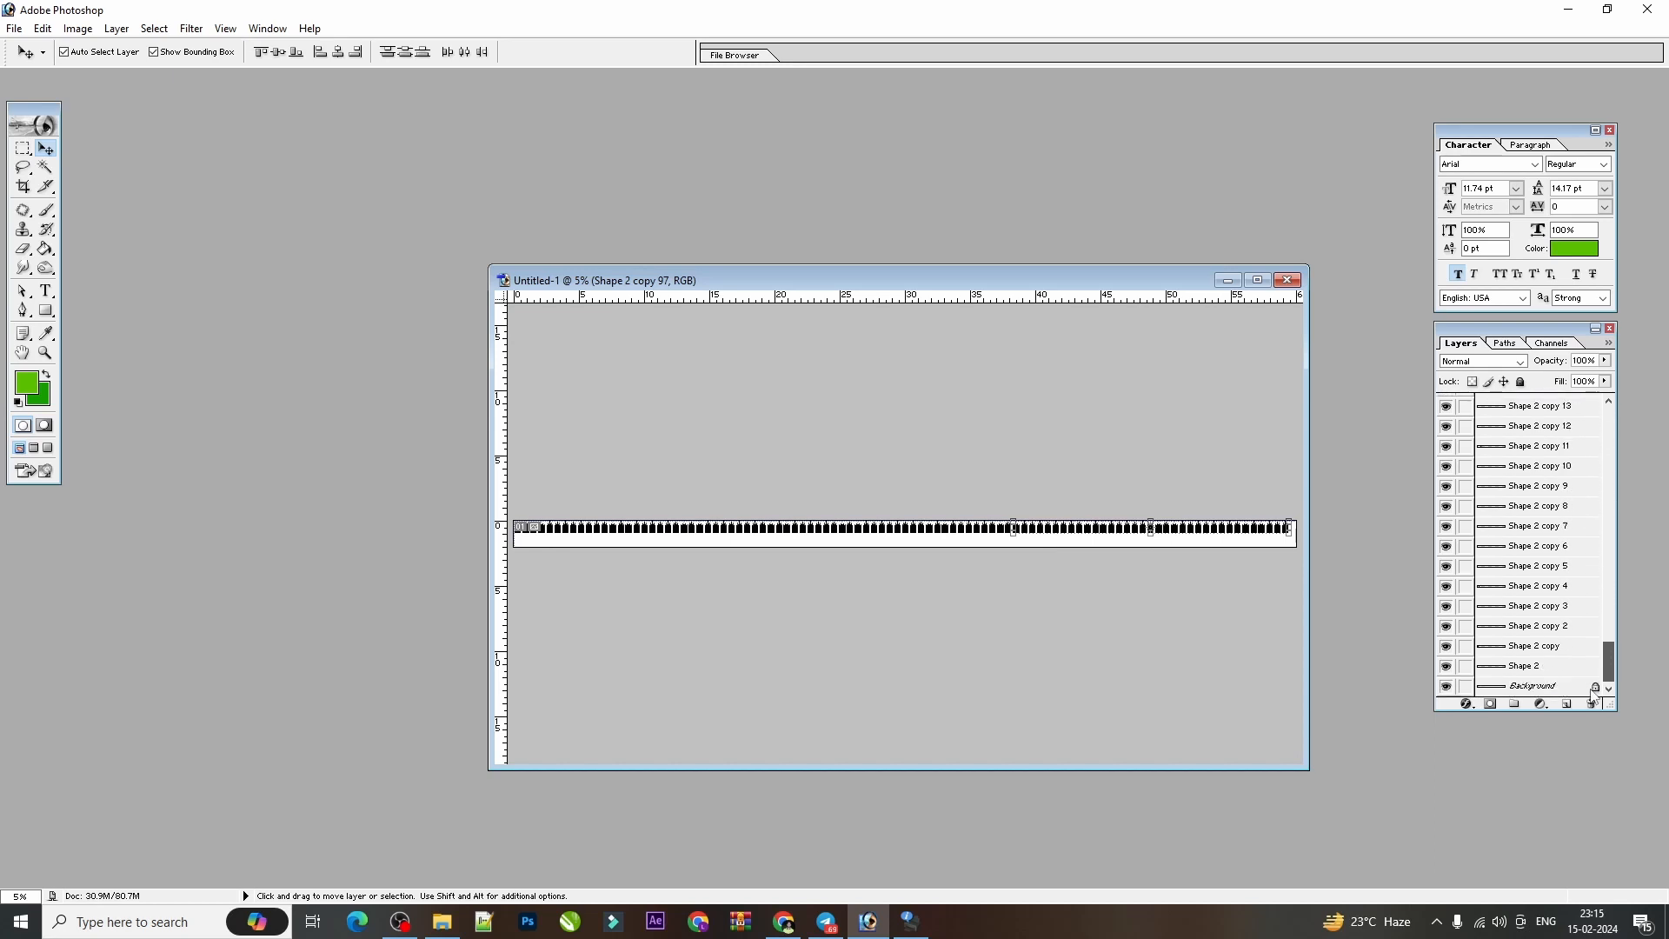
pyautogui.click(1447, 686)
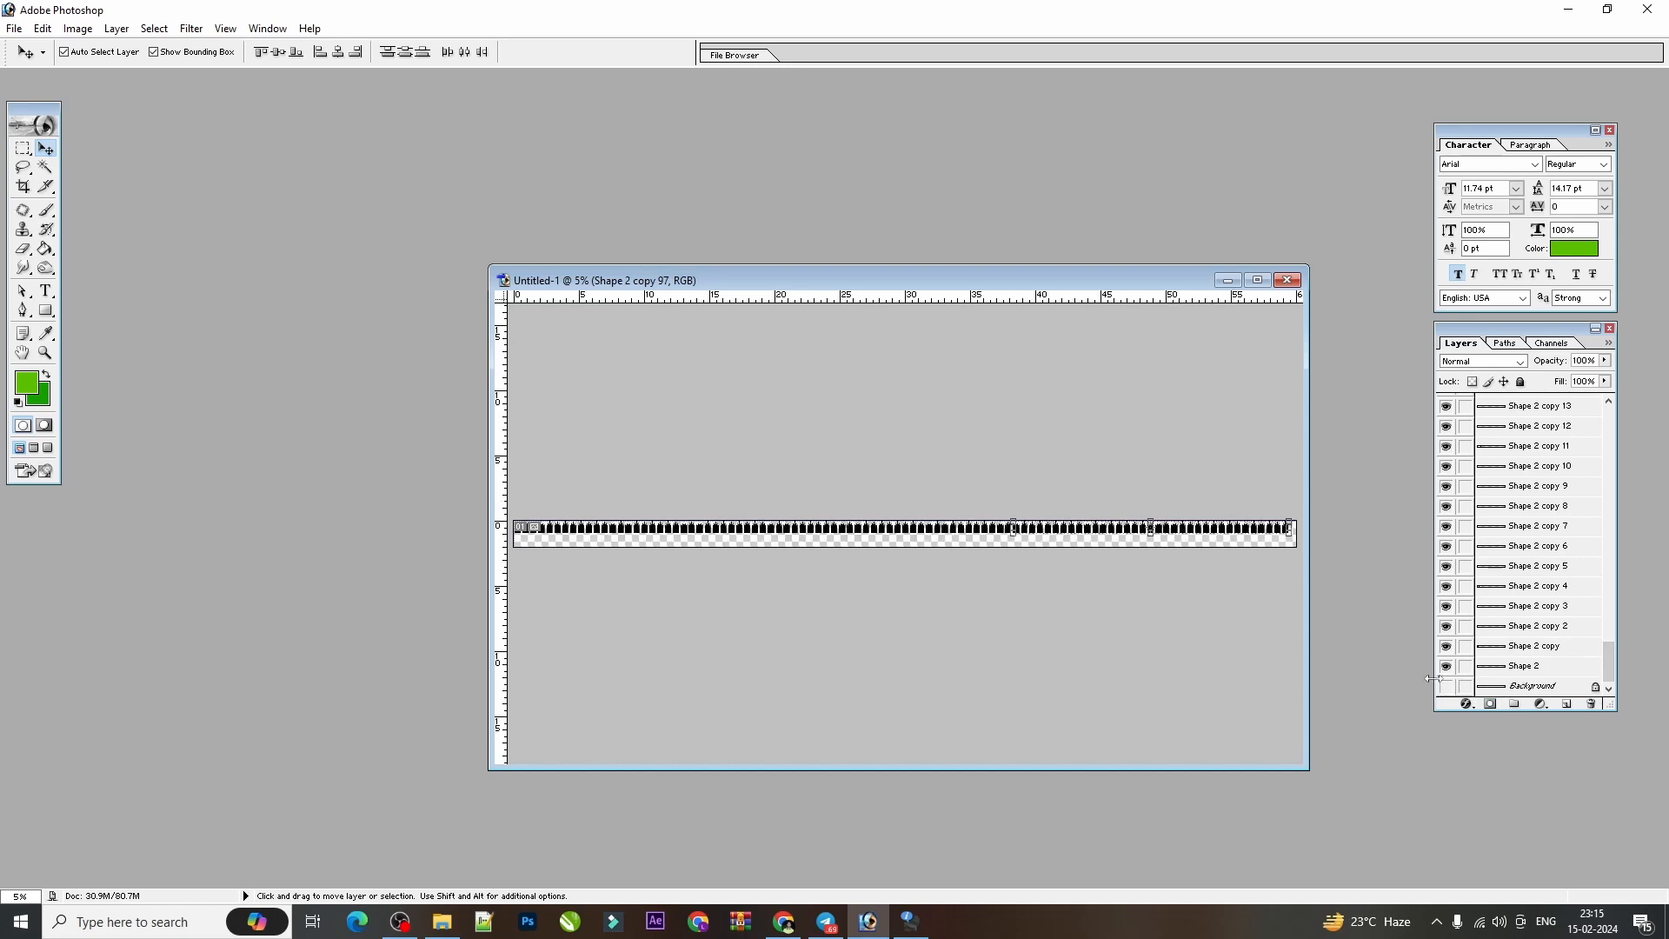
pyautogui.click(1446, 687)
pyautogui.click(1510, 654)
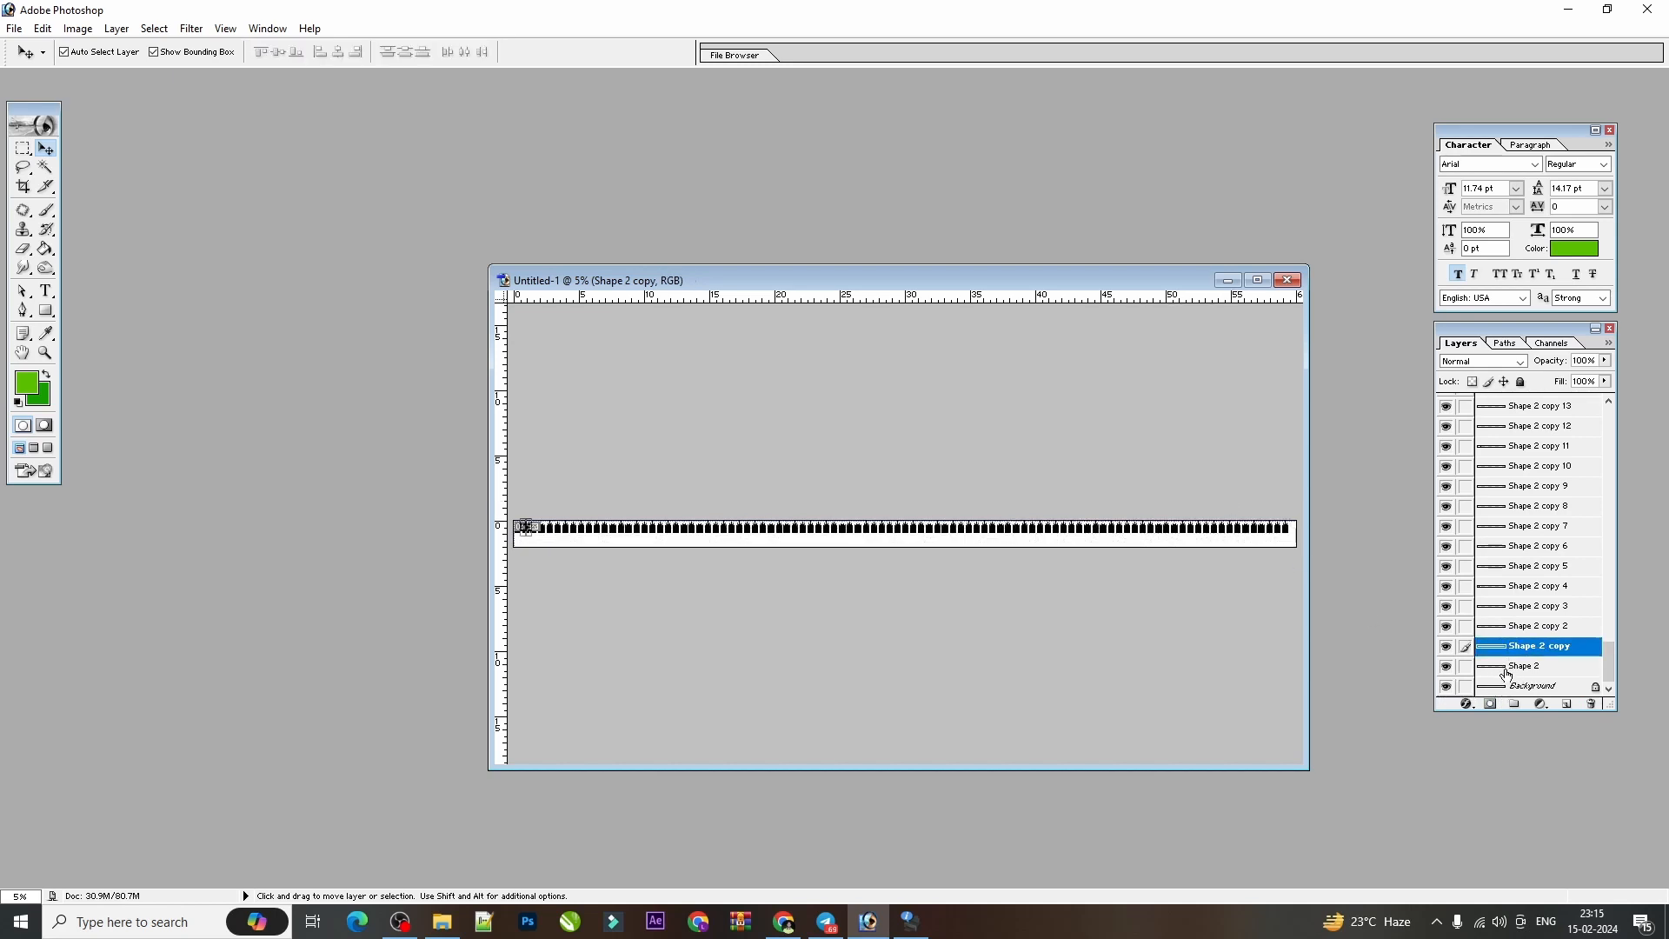
pyautogui.click(1506, 671)
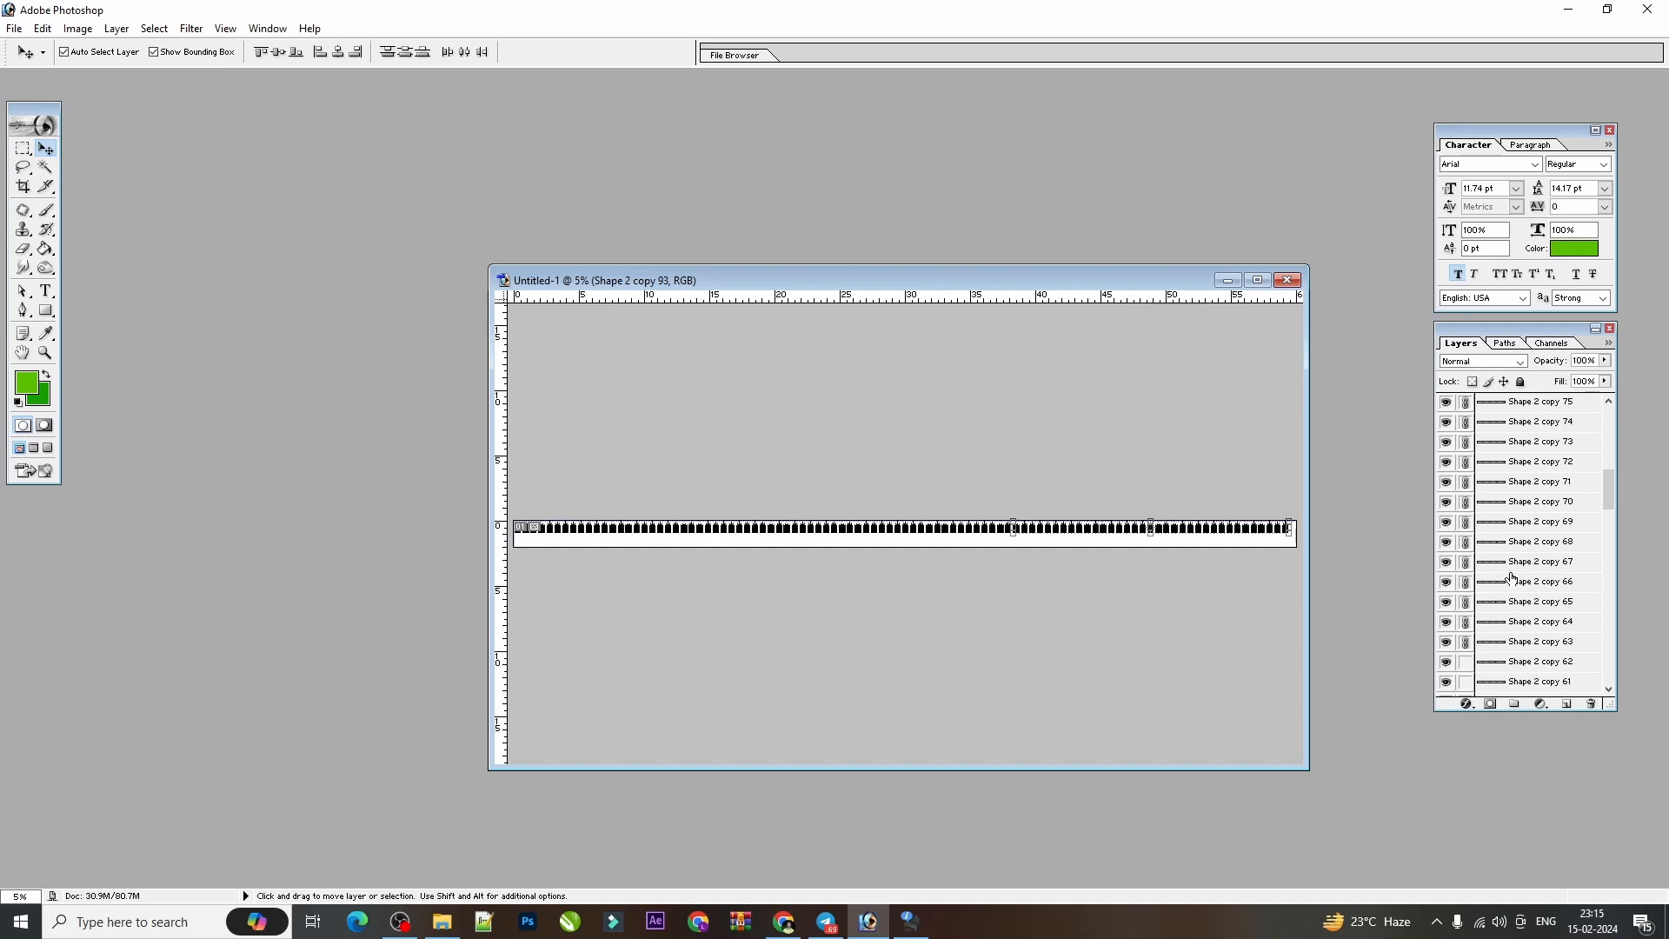
# Extend the linking from Shape 2 copy 62 down to Shape 2 copy 29.
pyautogui.scroll(-2, 1508, 576)
pyautogui.moveTo(1461, 563); pyautogui.dragTo(1474, 713)
pyautogui.press('F7')
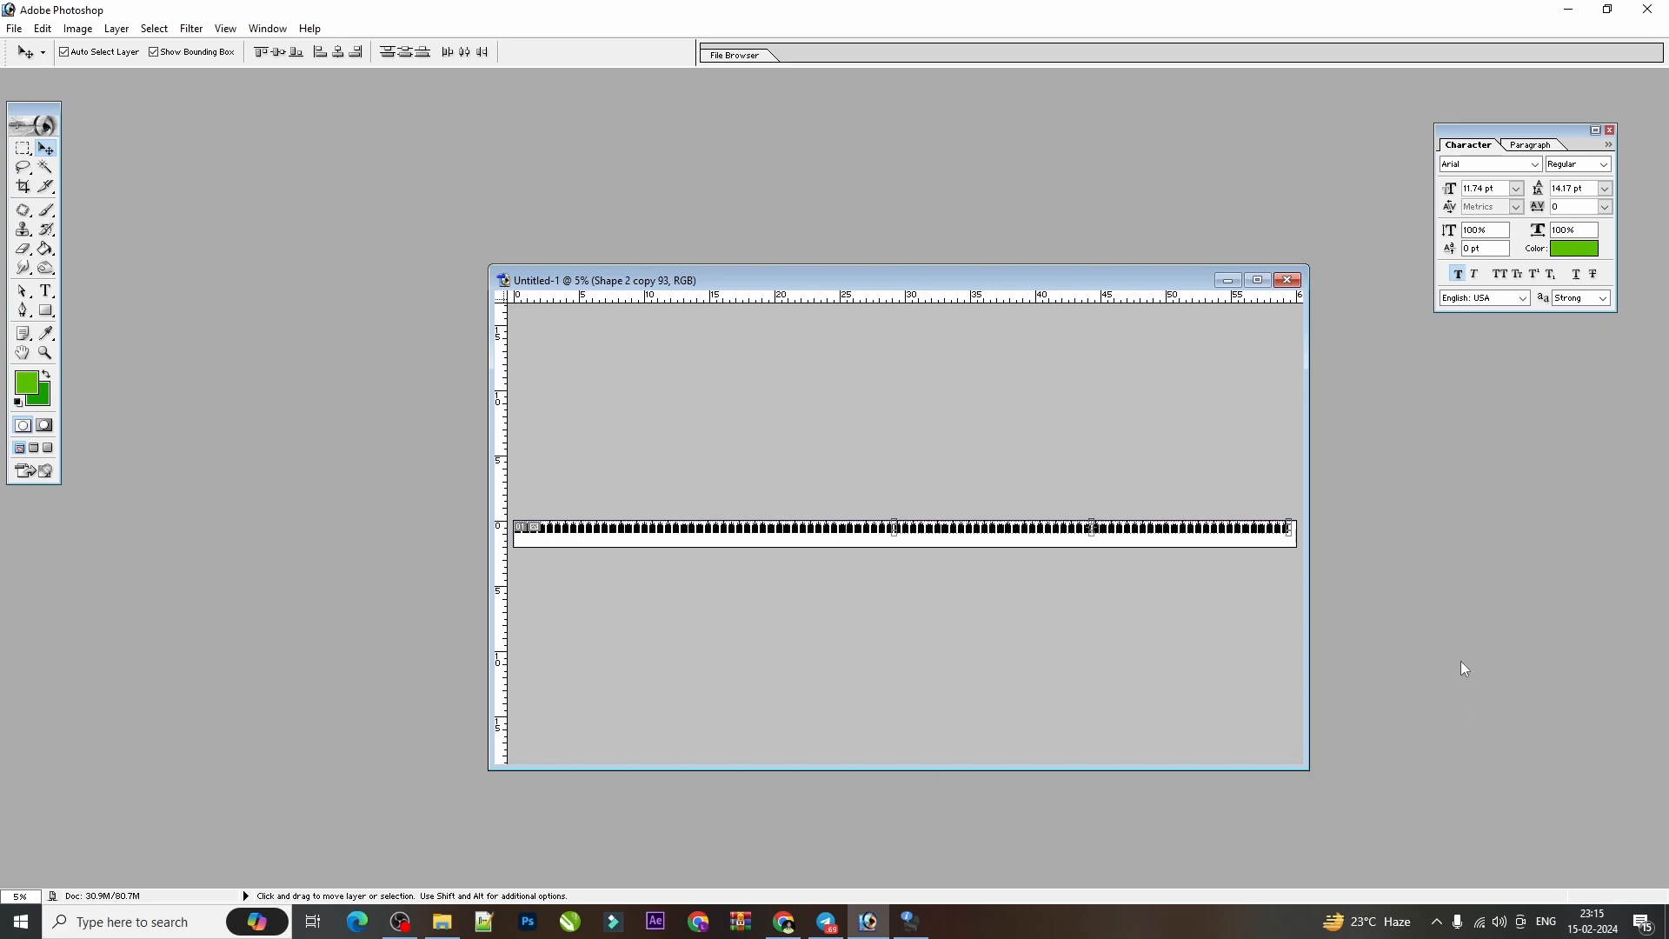
pyautogui.press('F7')
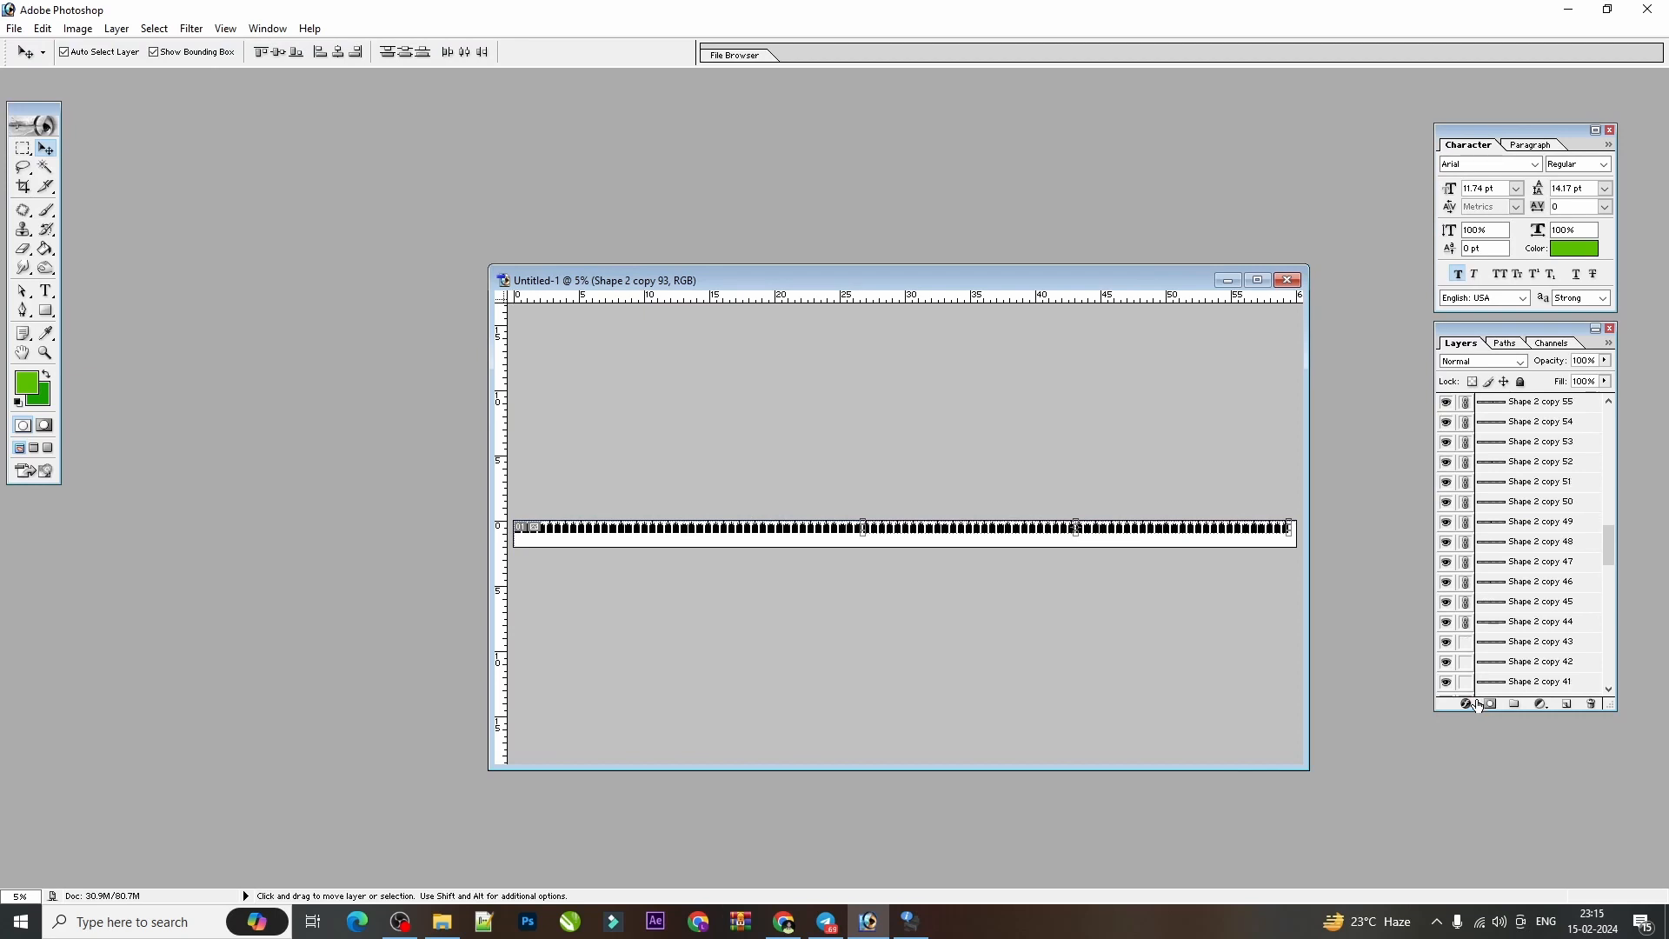
pyautogui.moveTo(1477, 706); pyautogui.dragTo(1465, 683)
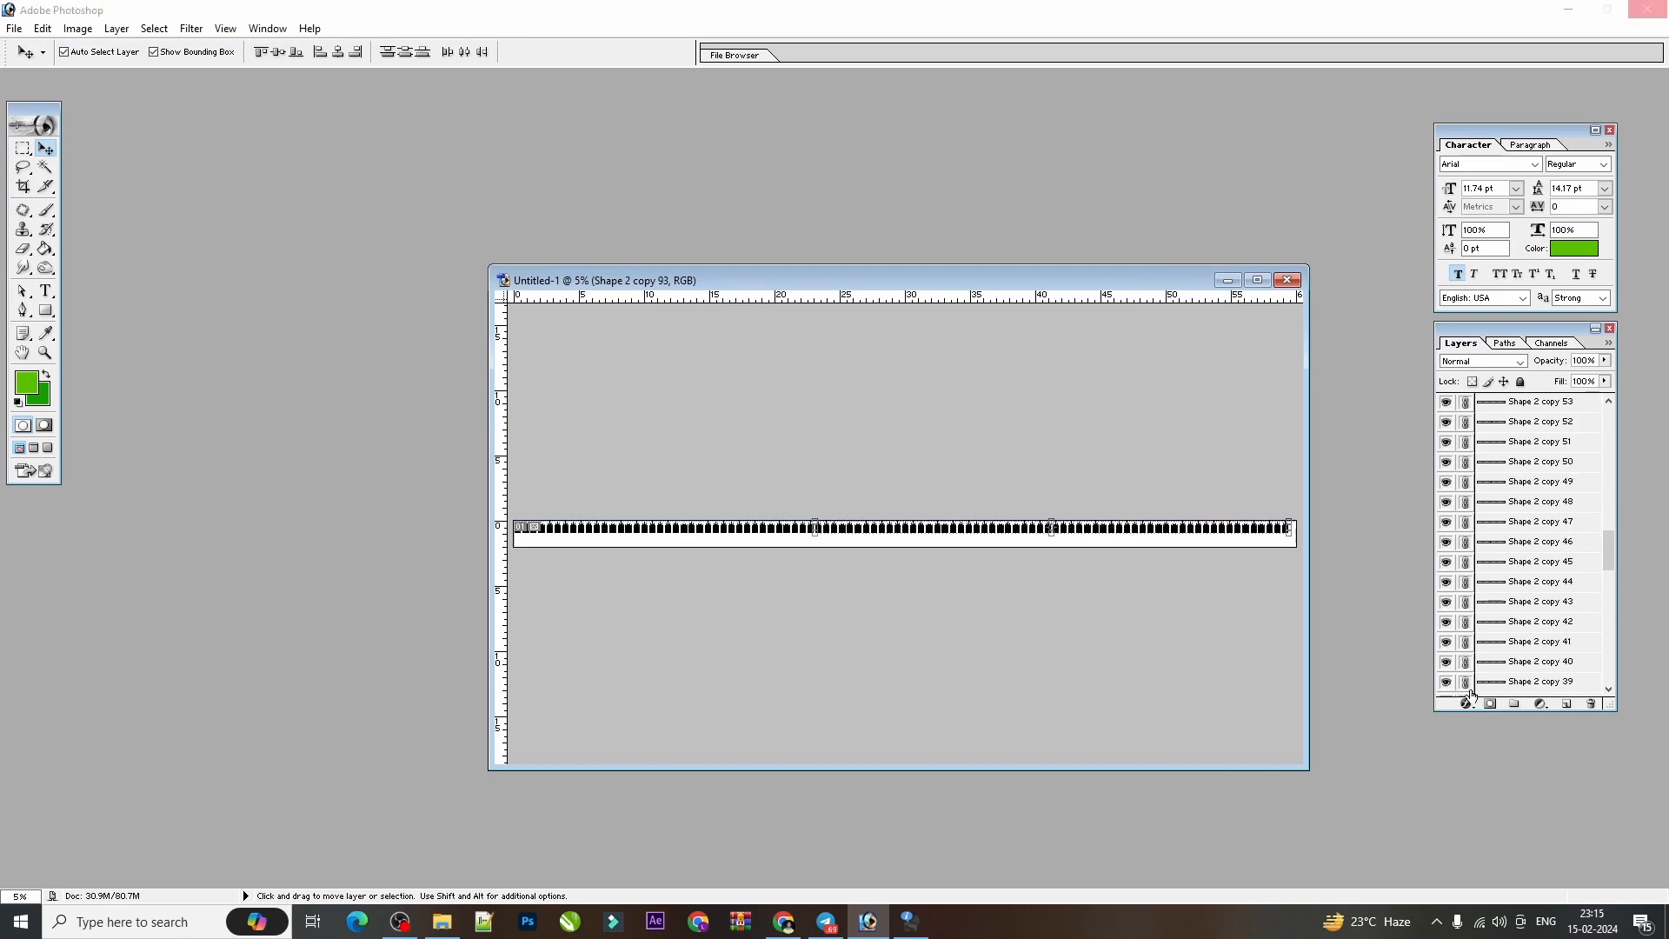
pyautogui.press('F7')
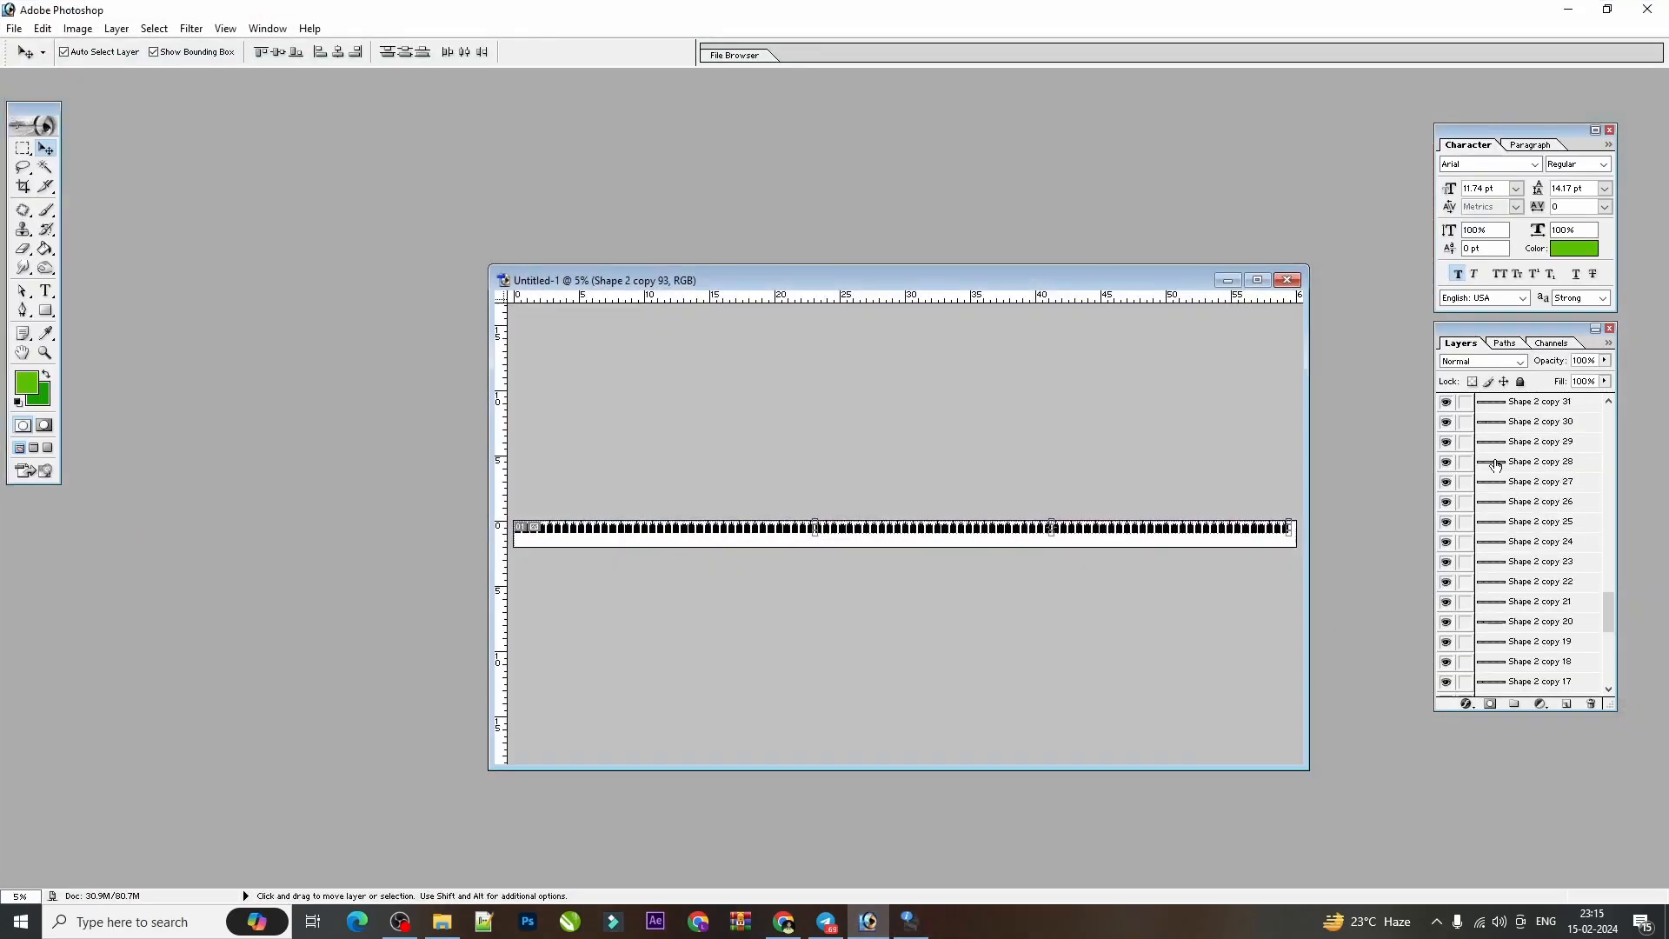
pyautogui.scroll(4, 1494, 462)
pyautogui.moveTo(1471, 487); pyautogui.dragTo(1466, 663)
# Link the remaining silhouette layers from Shape 2 copy 28 down to Shape 2, leaving the Background unlinked.
pyautogui.moveTo(1610, 578); pyautogui.dragTo(1608, 612)
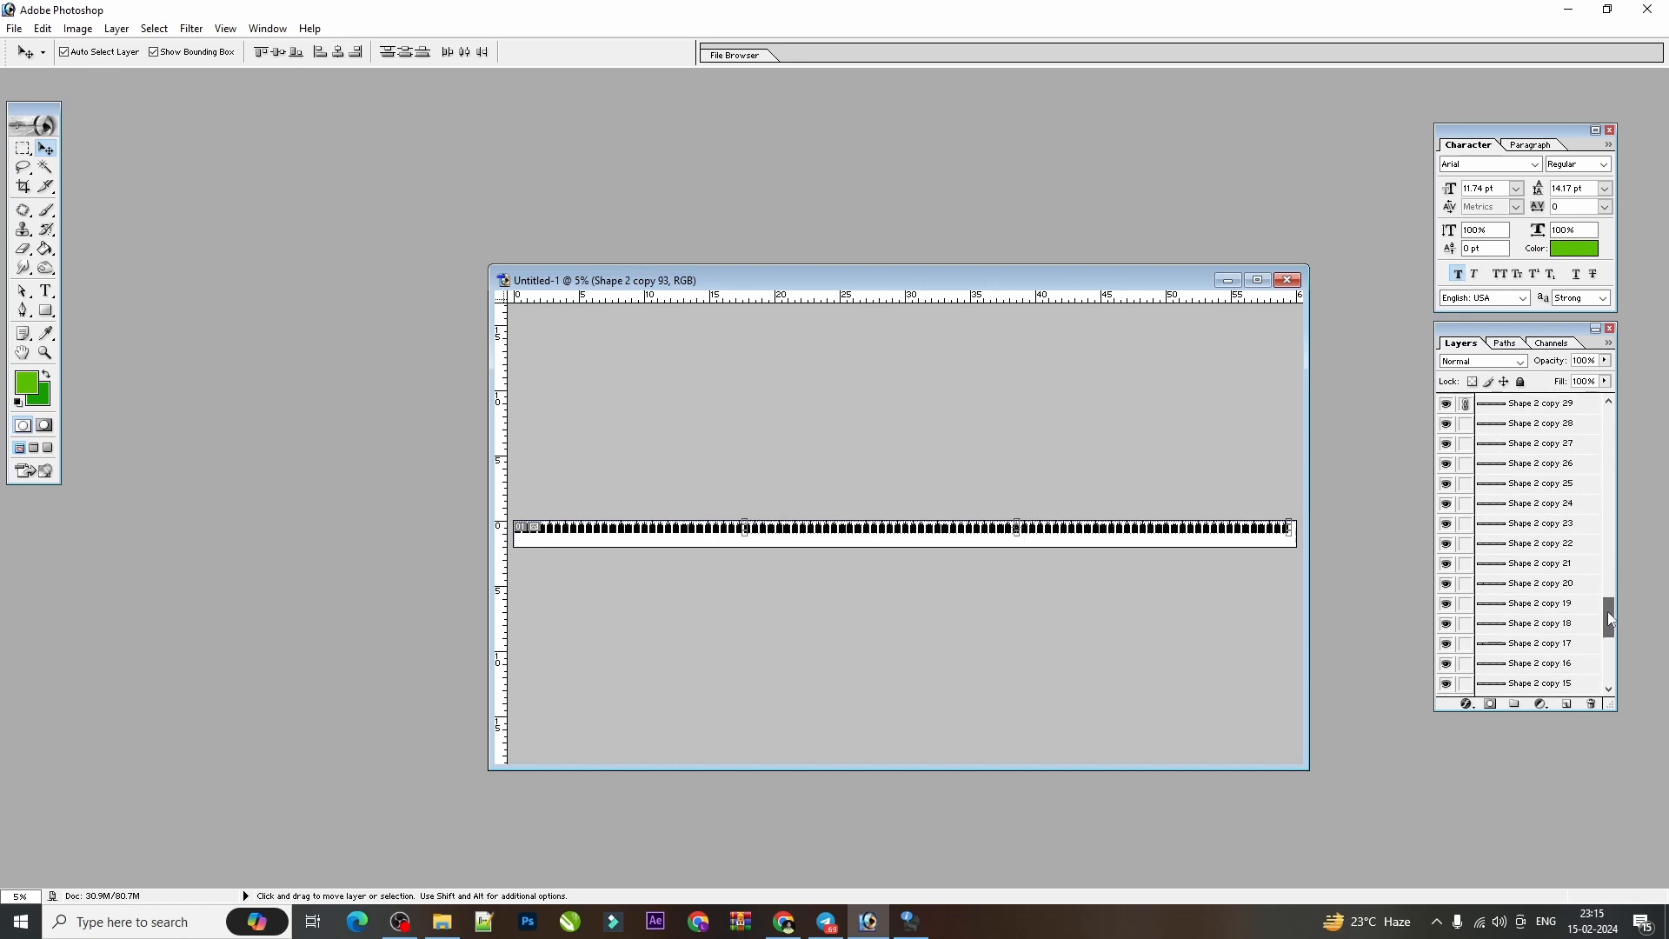
pyautogui.moveTo(1465, 424); pyautogui.dragTo(1463, 667)
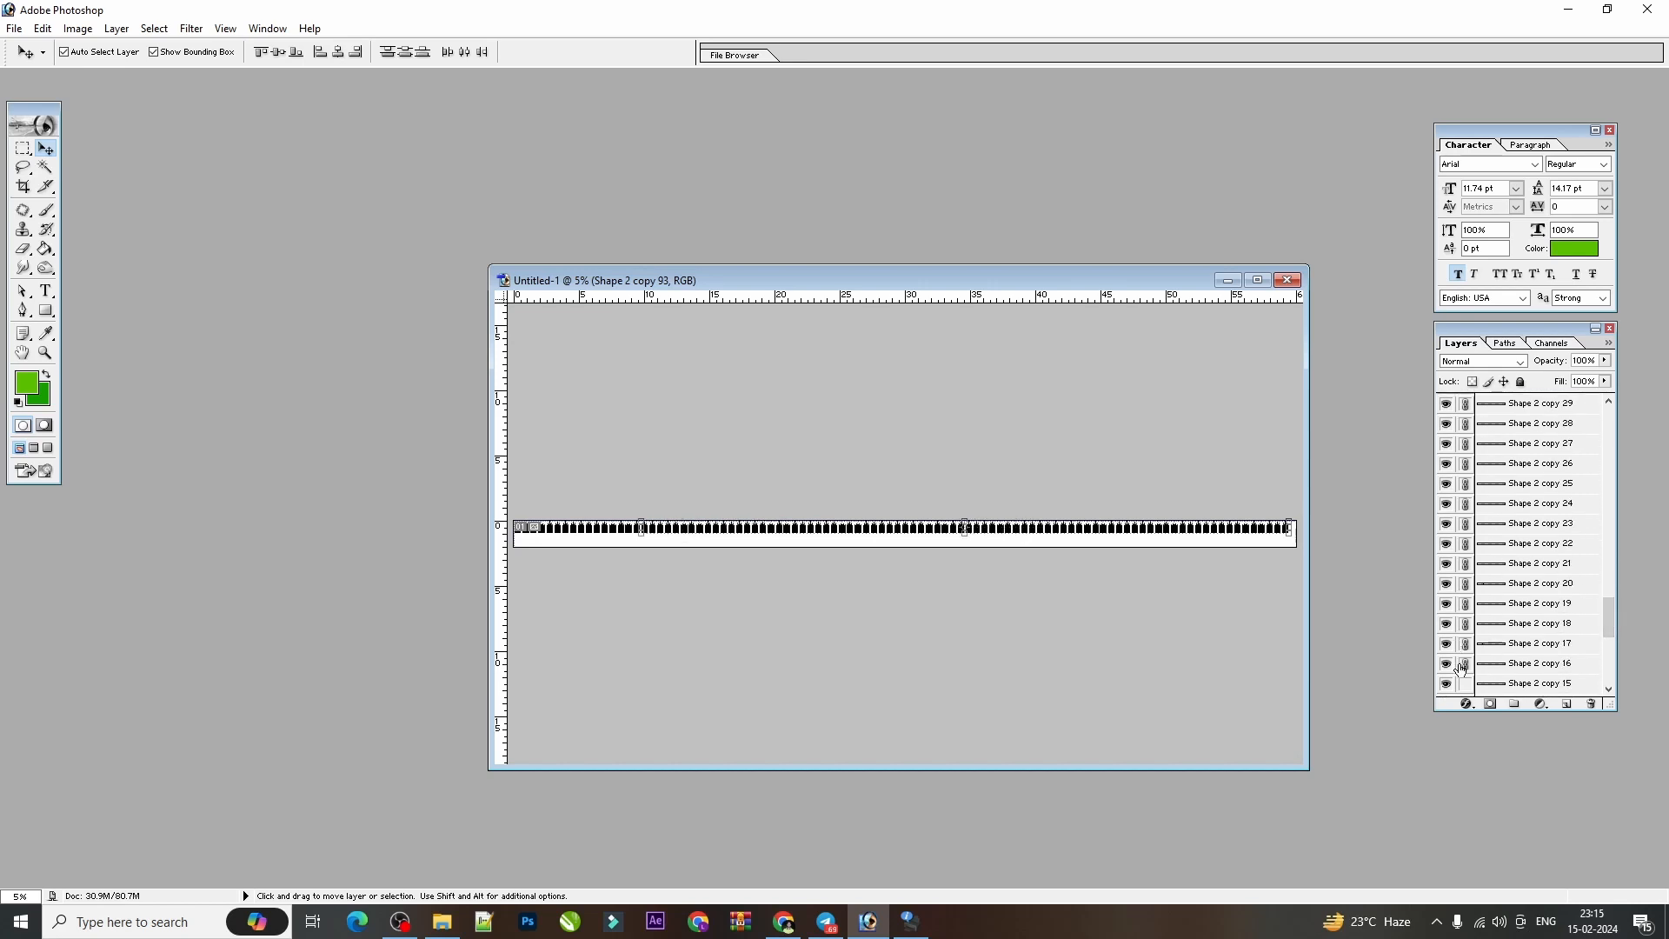
pyautogui.moveTo(1603, 622); pyautogui.dragTo(1606, 657)
pyautogui.moveTo(1465, 434); pyautogui.dragTo(1465, 656)
pyautogui.scroll(-1, 1499, 626)
pyautogui.scroll(-1, 1608, 661)
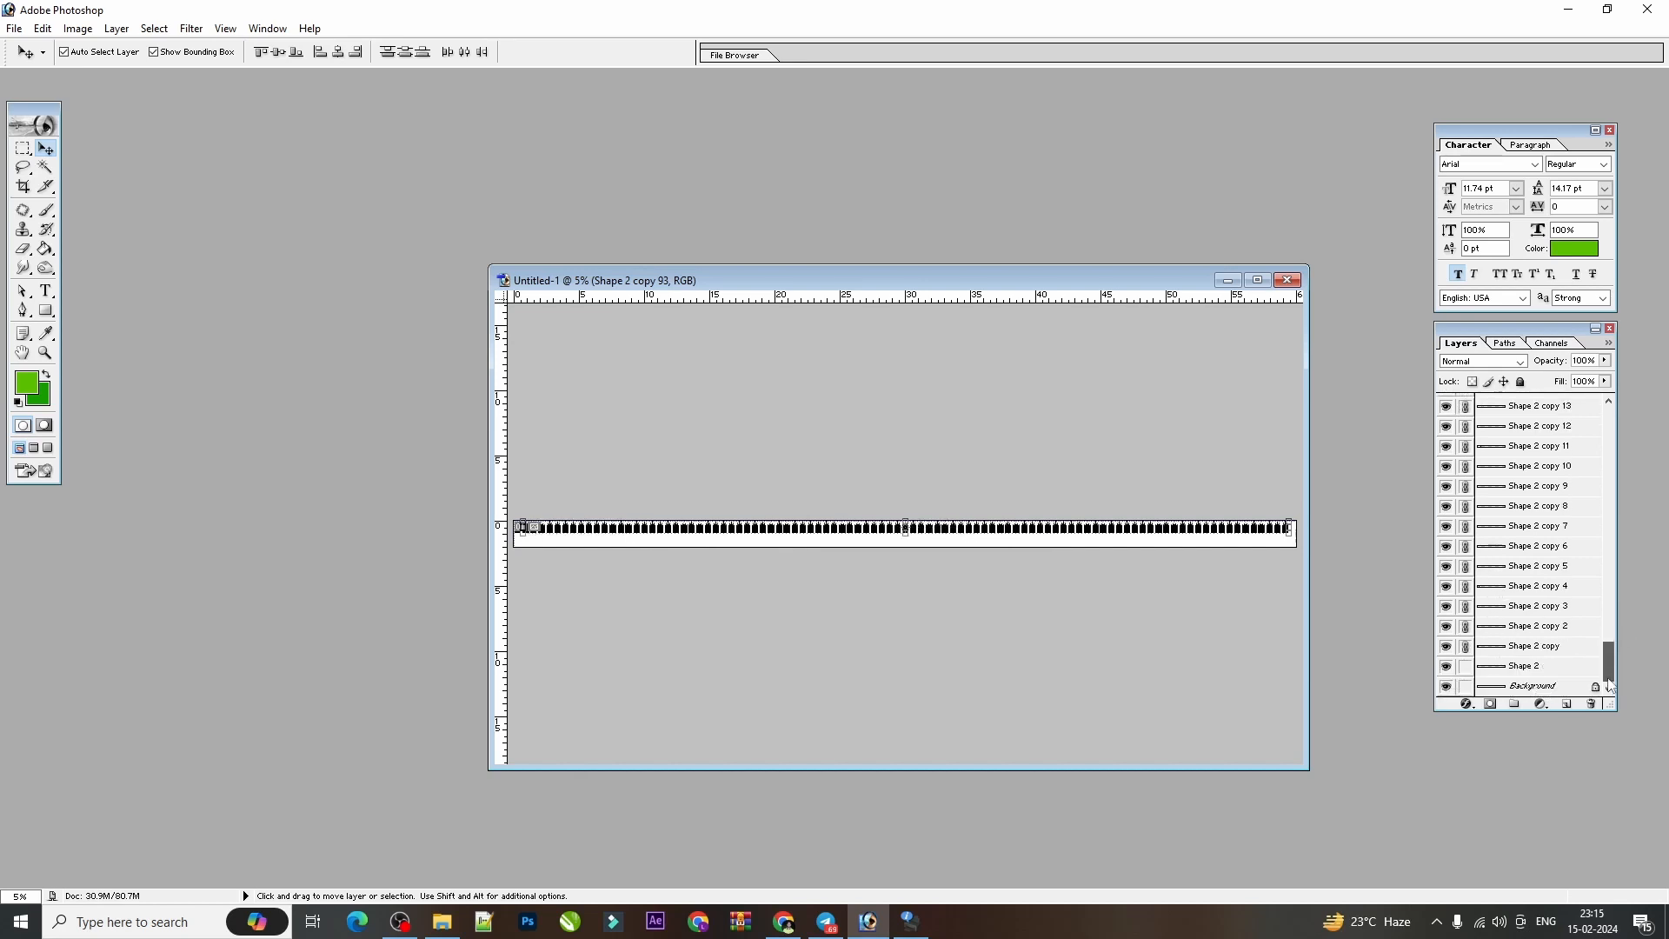
pyautogui.click(1465, 665)
# Test a small move of the linked silhouettes, undo it, and merge them all into one layer.
pyautogui.moveTo(771, 524); pyautogui.dragTo(774, 539)
pyautogui.hotkey('ctrl', 'z')
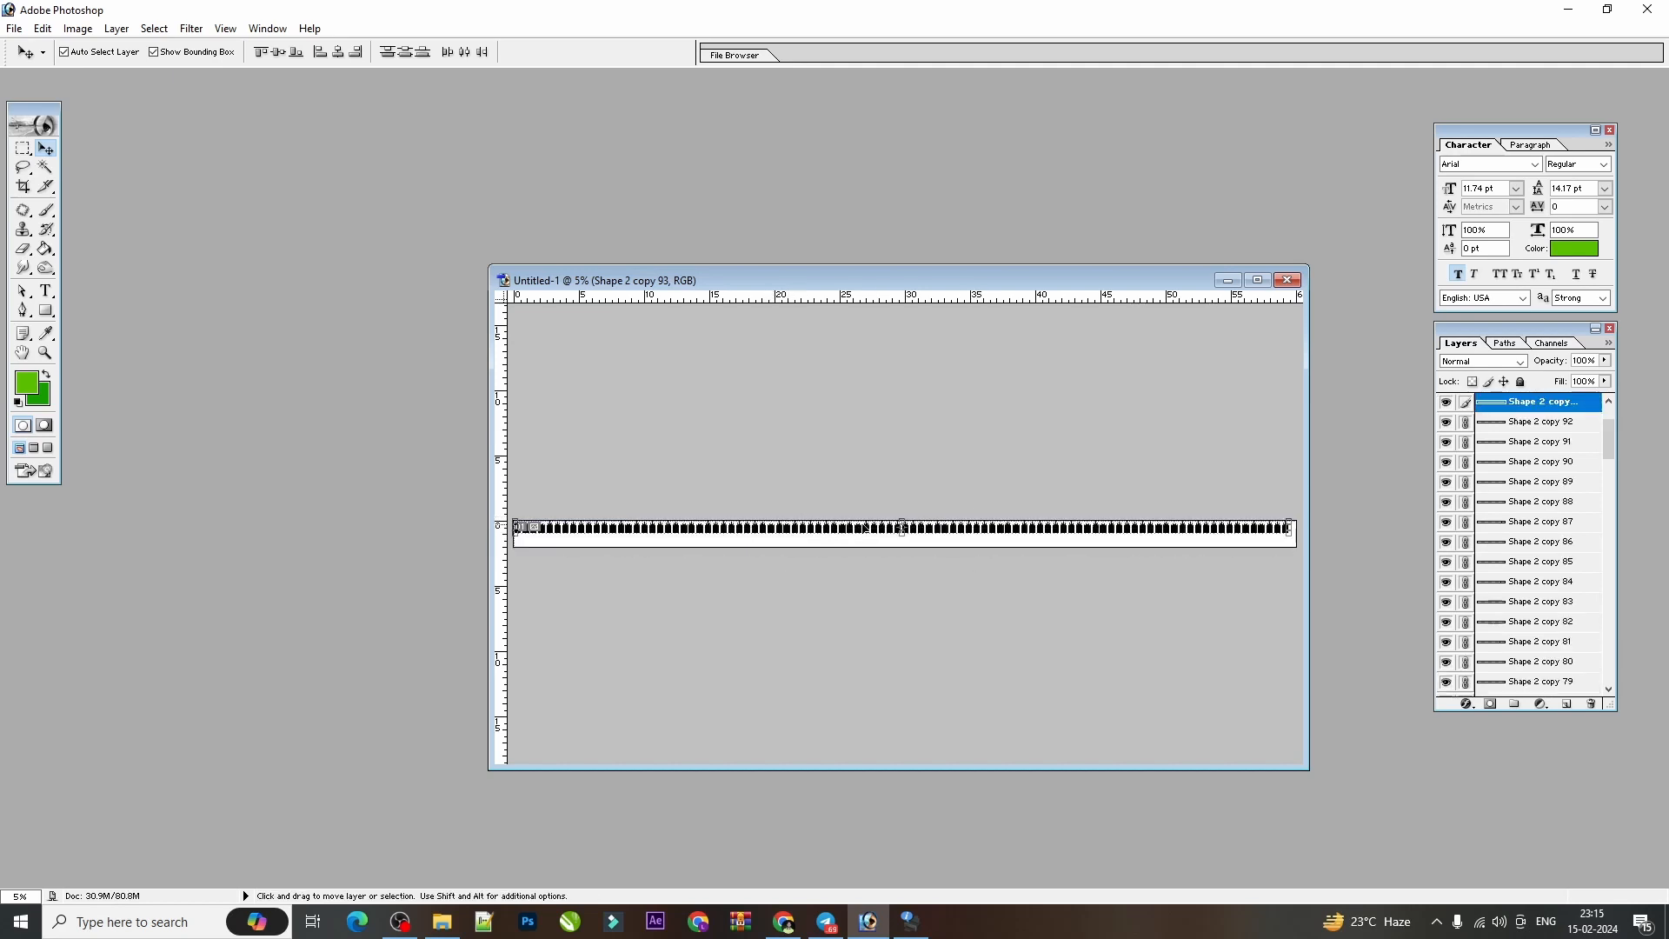
pyautogui.hotkey('ctrl', 'e')
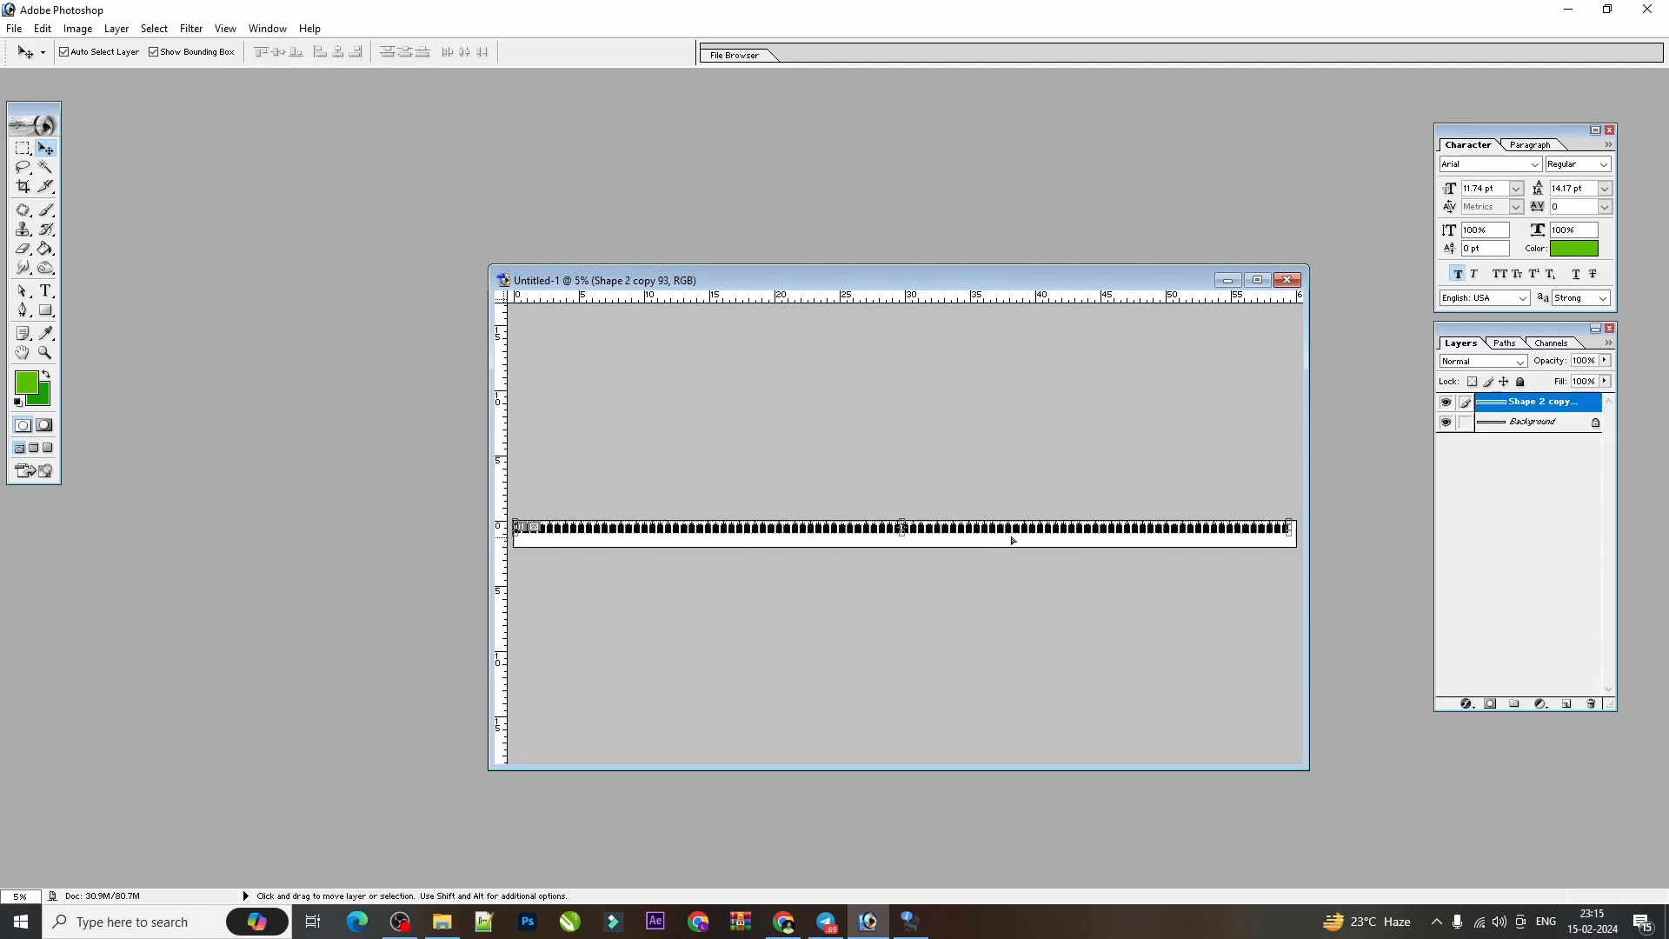
# Maximize the document window and inspect the merged silhouette border at closer and wider zoom levels.
pyautogui.click(1257, 279)
pyautogui.hotkey('ctrl', '+')
pyautogui.hotkey('ctrl', '+')
pyautogui.hotkey('ctrl', '+')
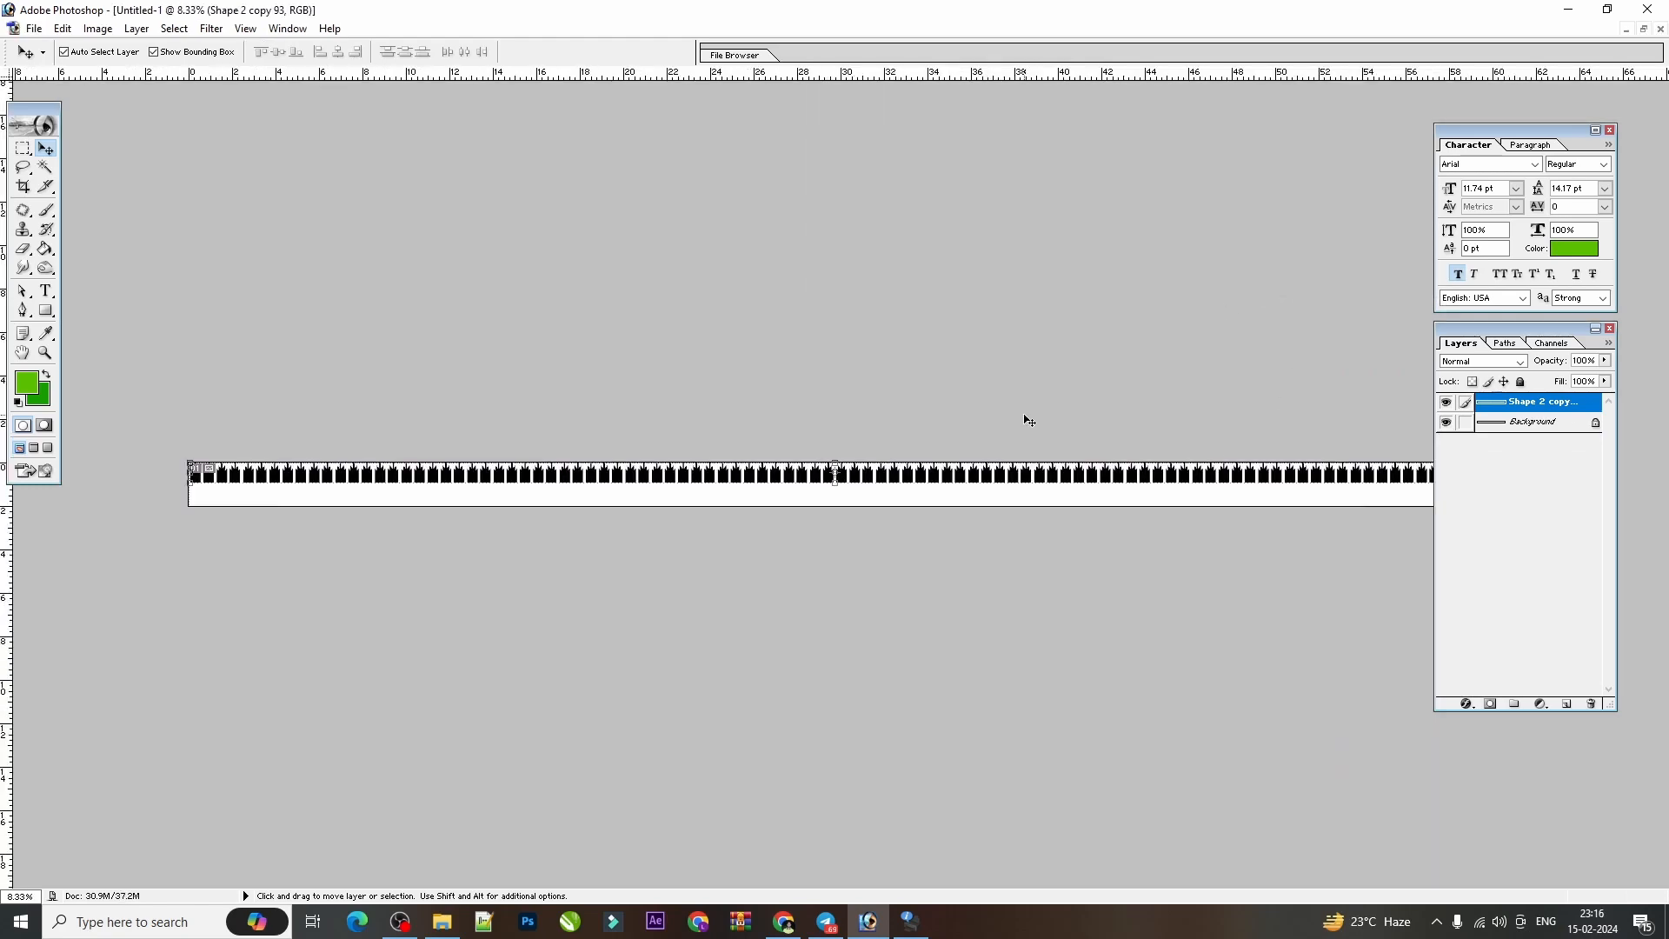
pyautogui.hotkey('ctrl', '-')
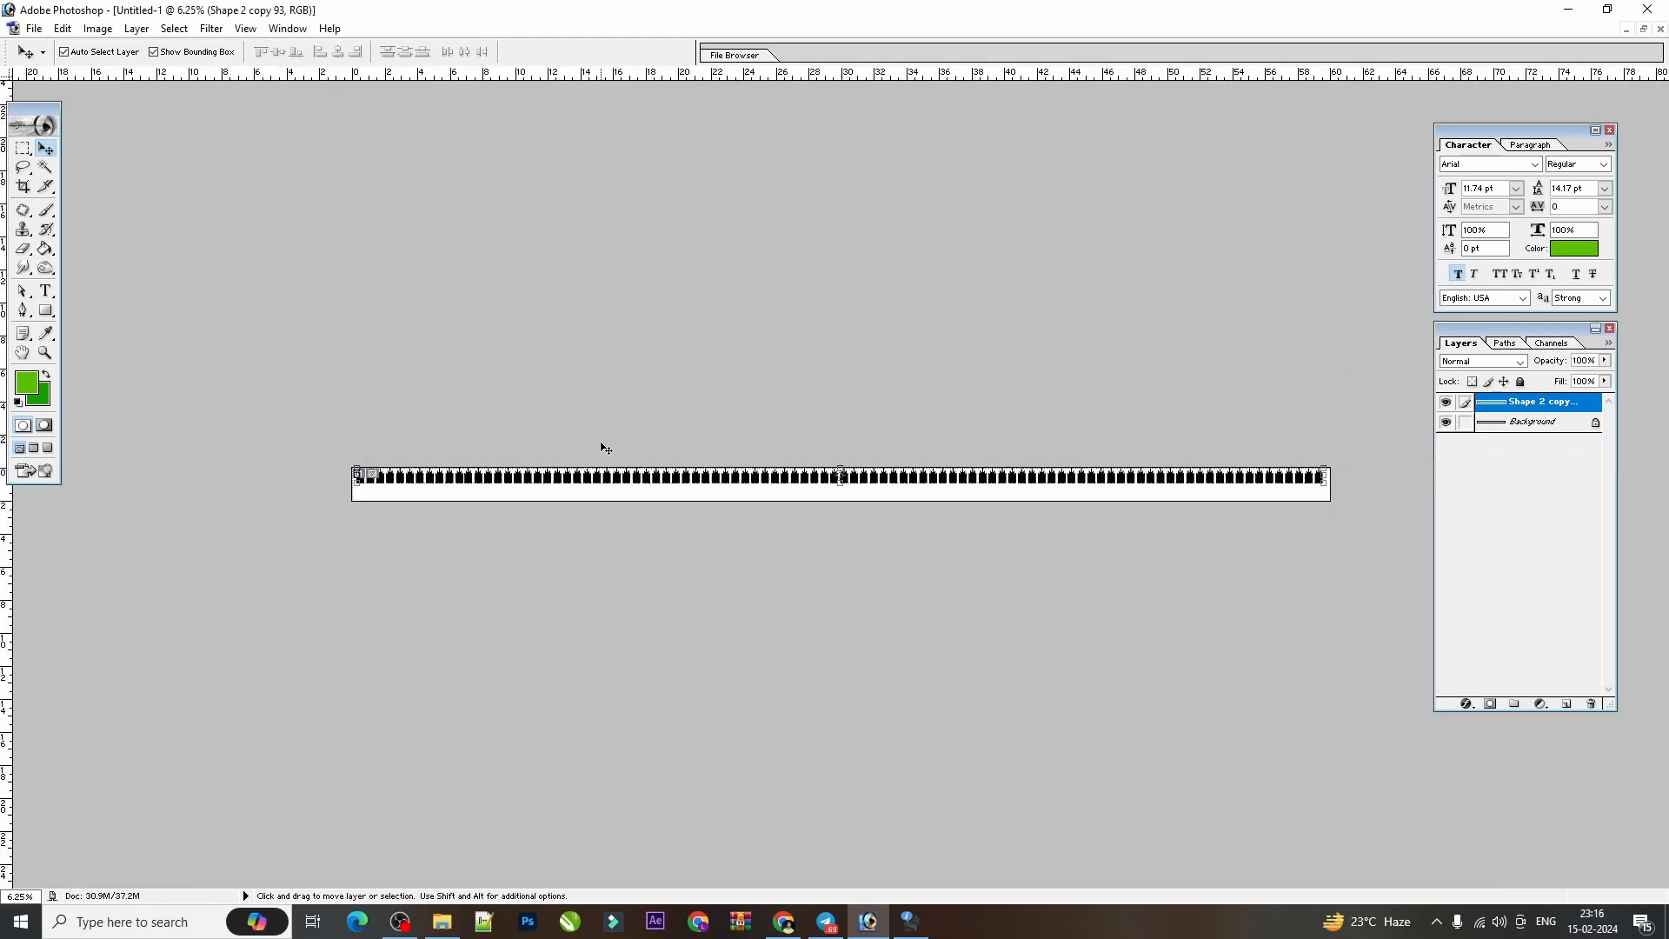
pyautogui.hotkey('ctrl', '+')
pyautogui.hotkey('ctrl', '+')
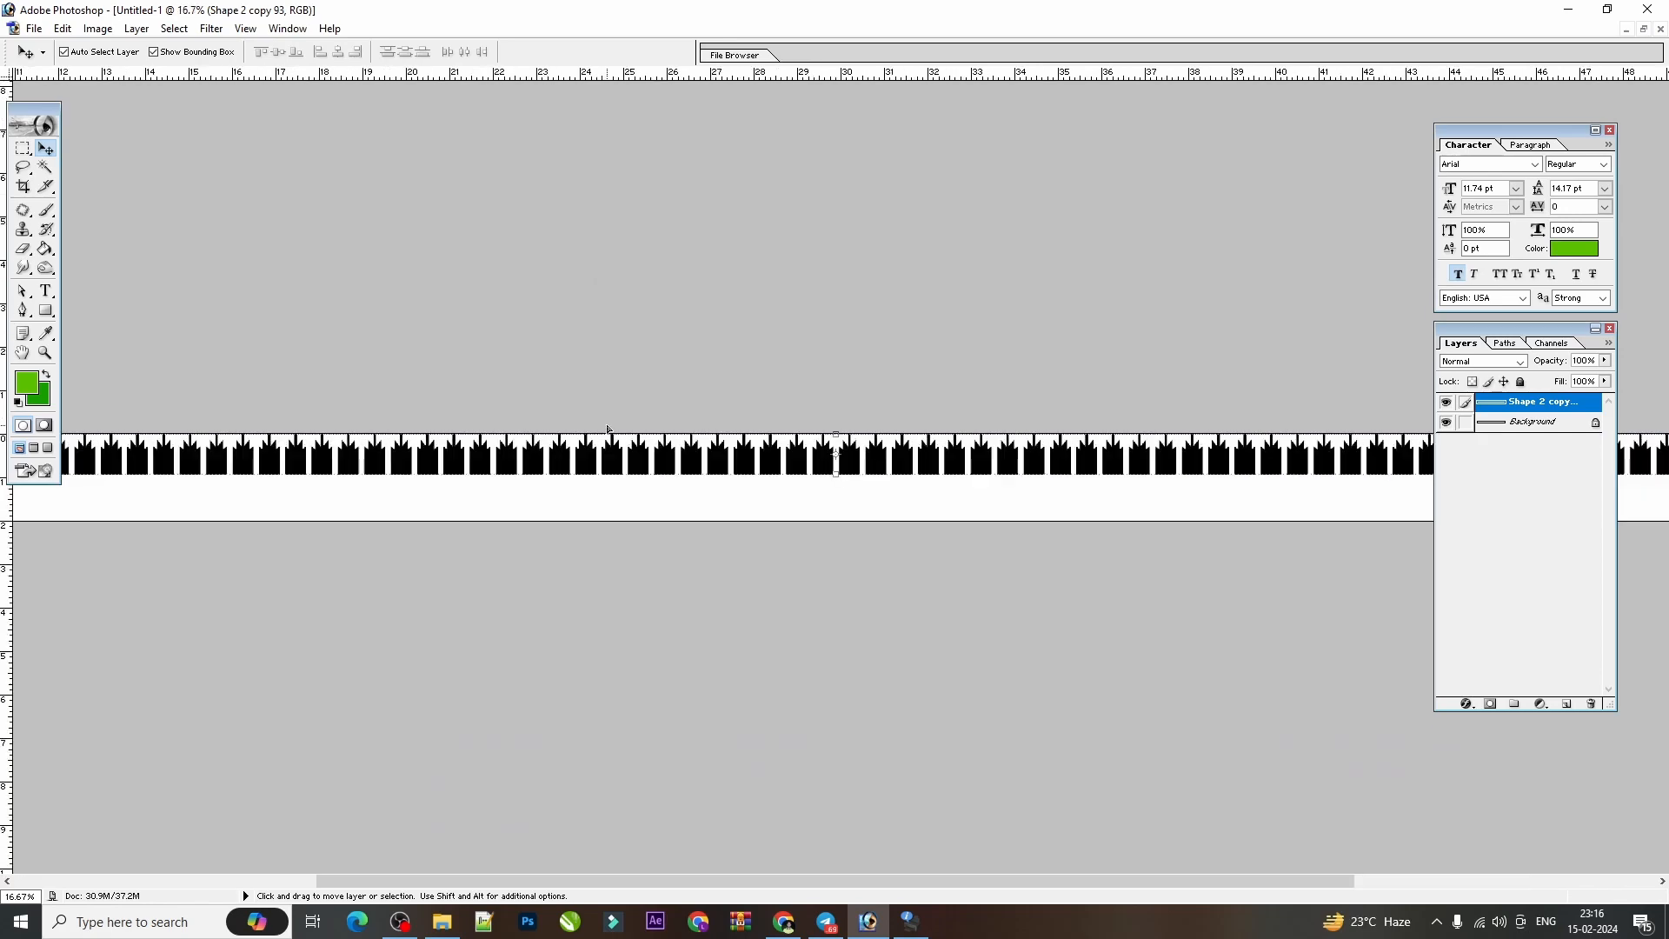
pyautogui.hotkey('ctrl', '-')
pyautogui.hotkey('ctrl', '-')
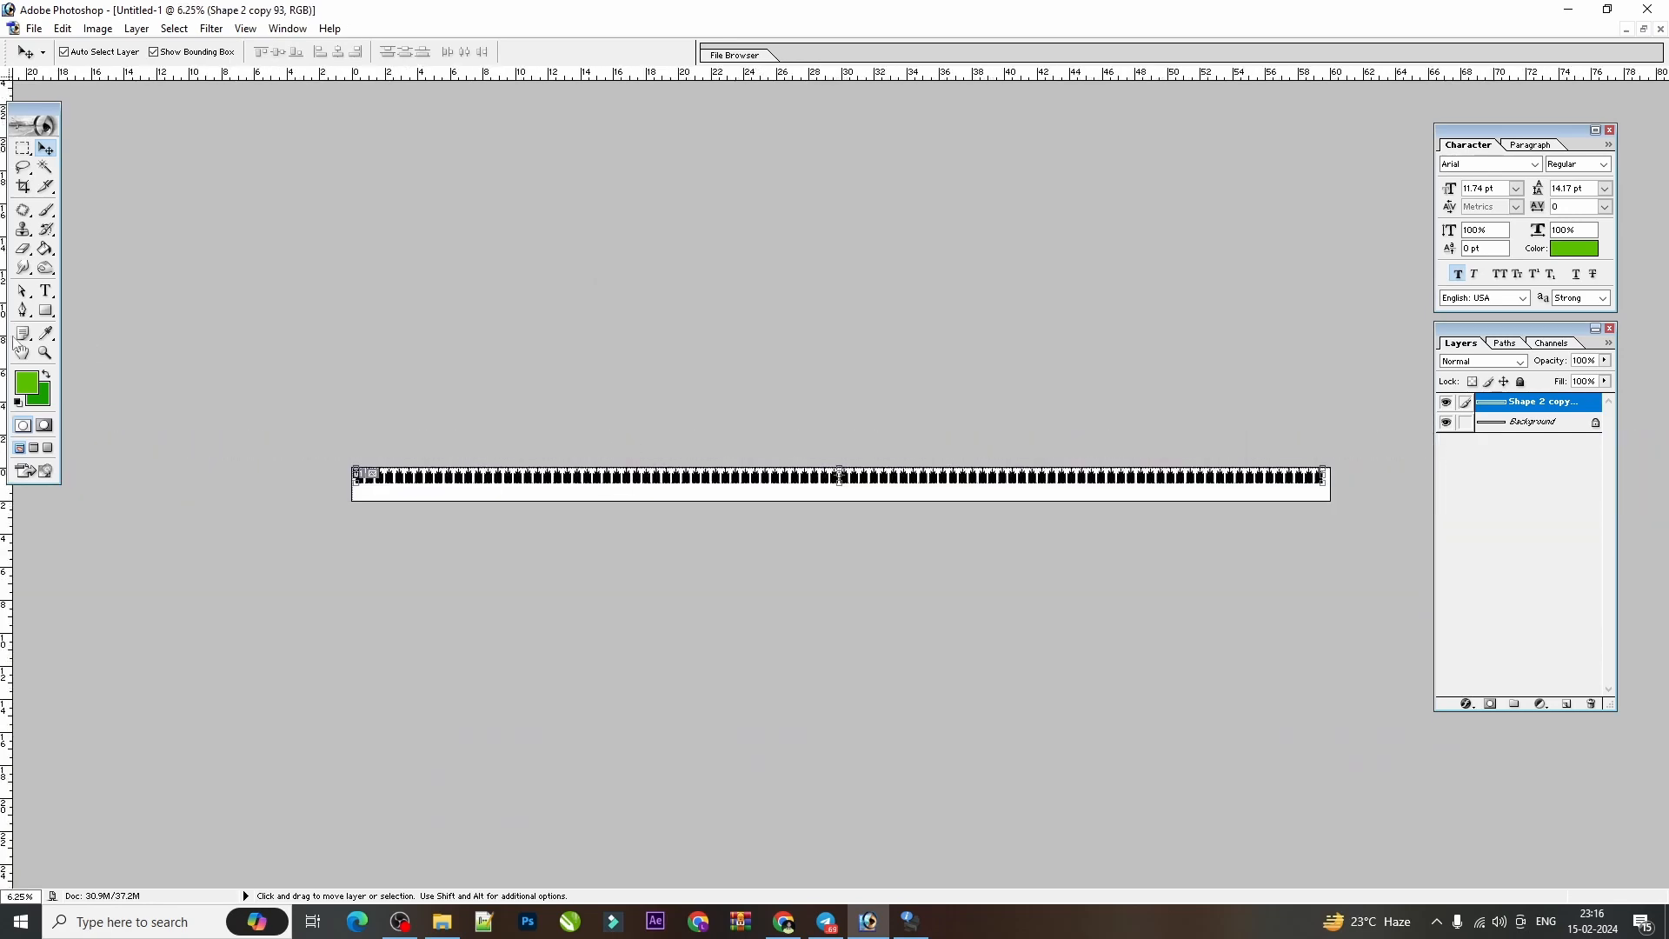
# Draw a green rectangle across the canvas's full width over its lower 1.3 inches or so, and raise its top edge slightly.
pyautogui.click(45, 311)
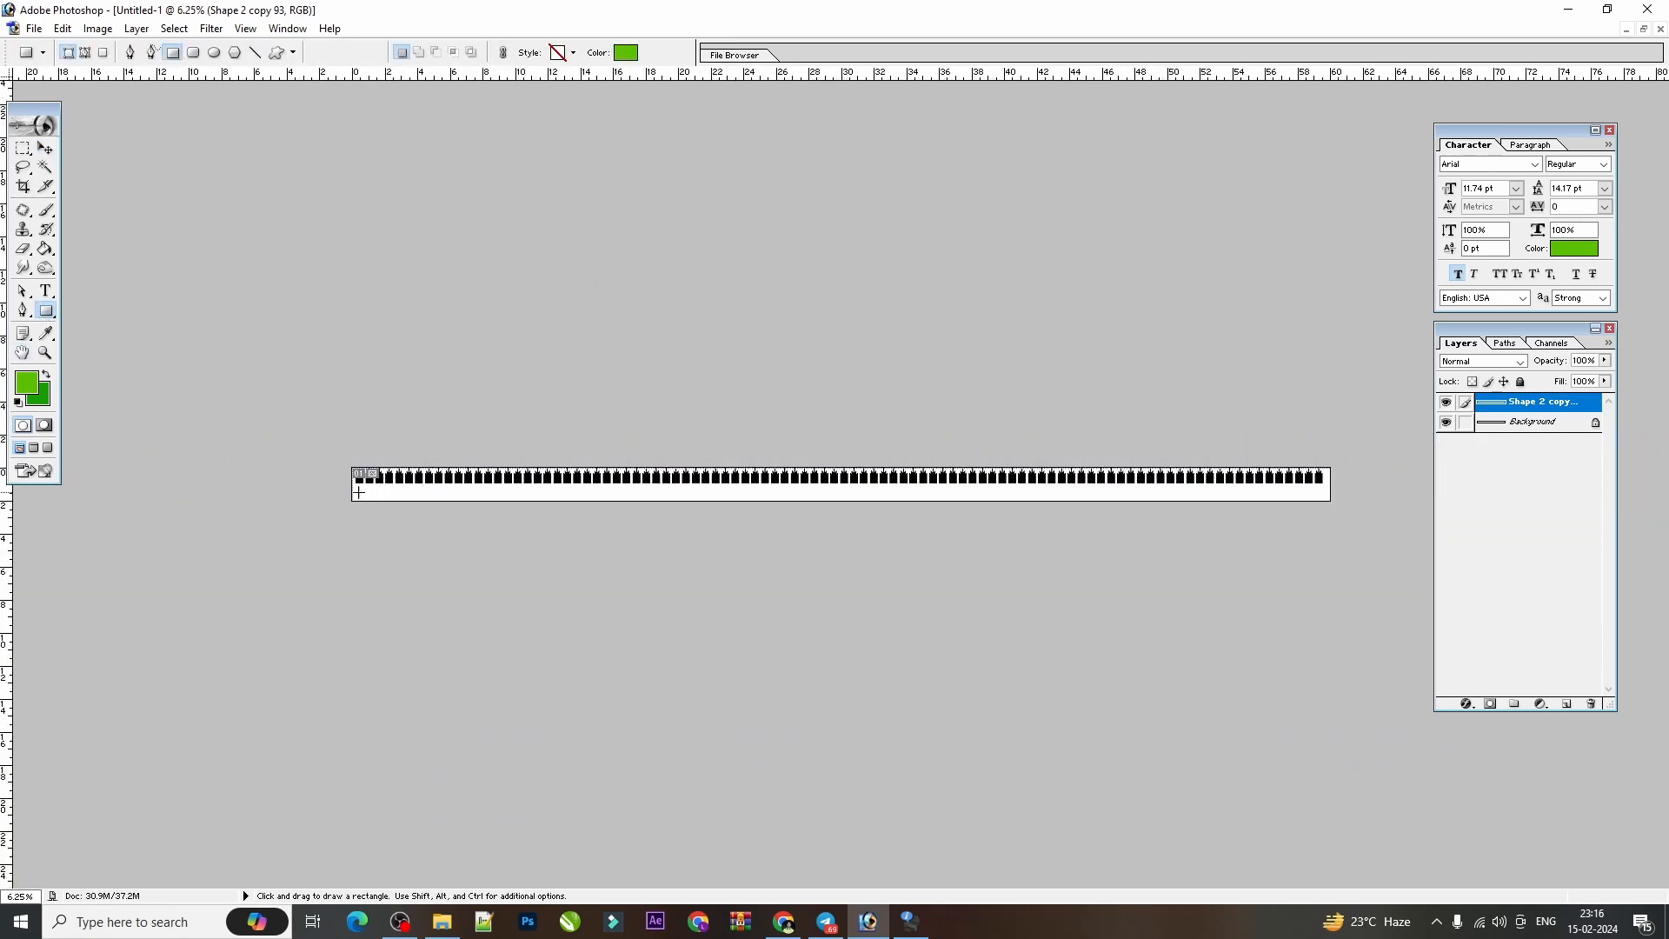
pyautogui.moveTo(338, 480); pyautogui.dragTo(1338, 502)
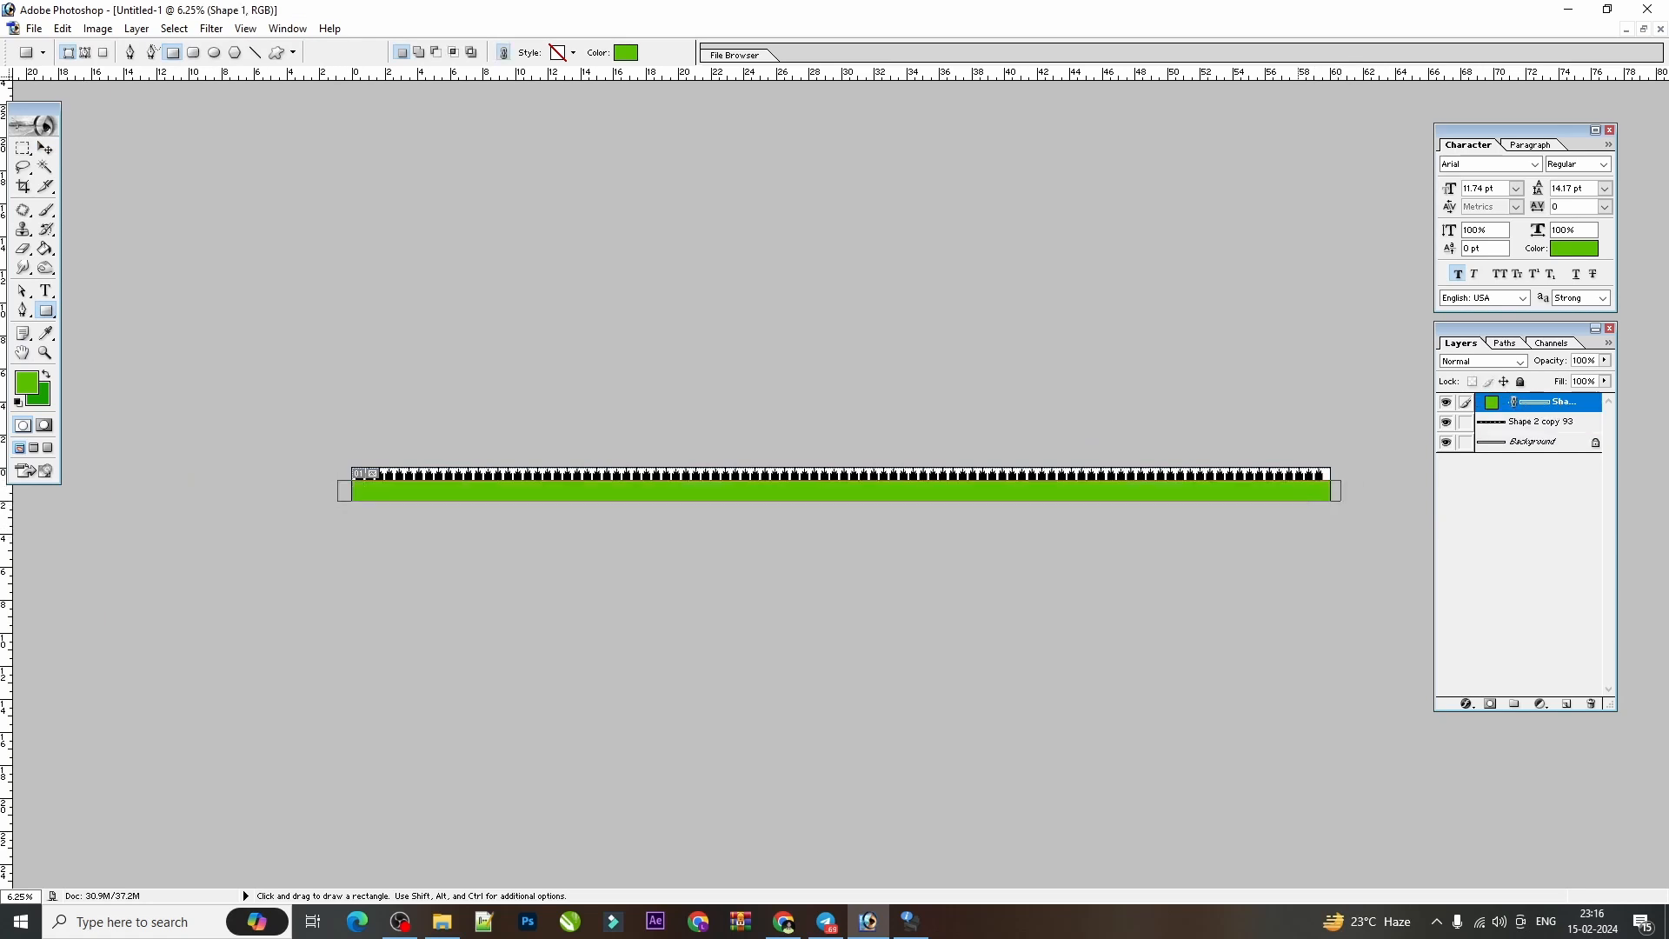
pyautogui.hotkey('ctrl', '+')
pyautogui.hotkey('ctrl', '+')
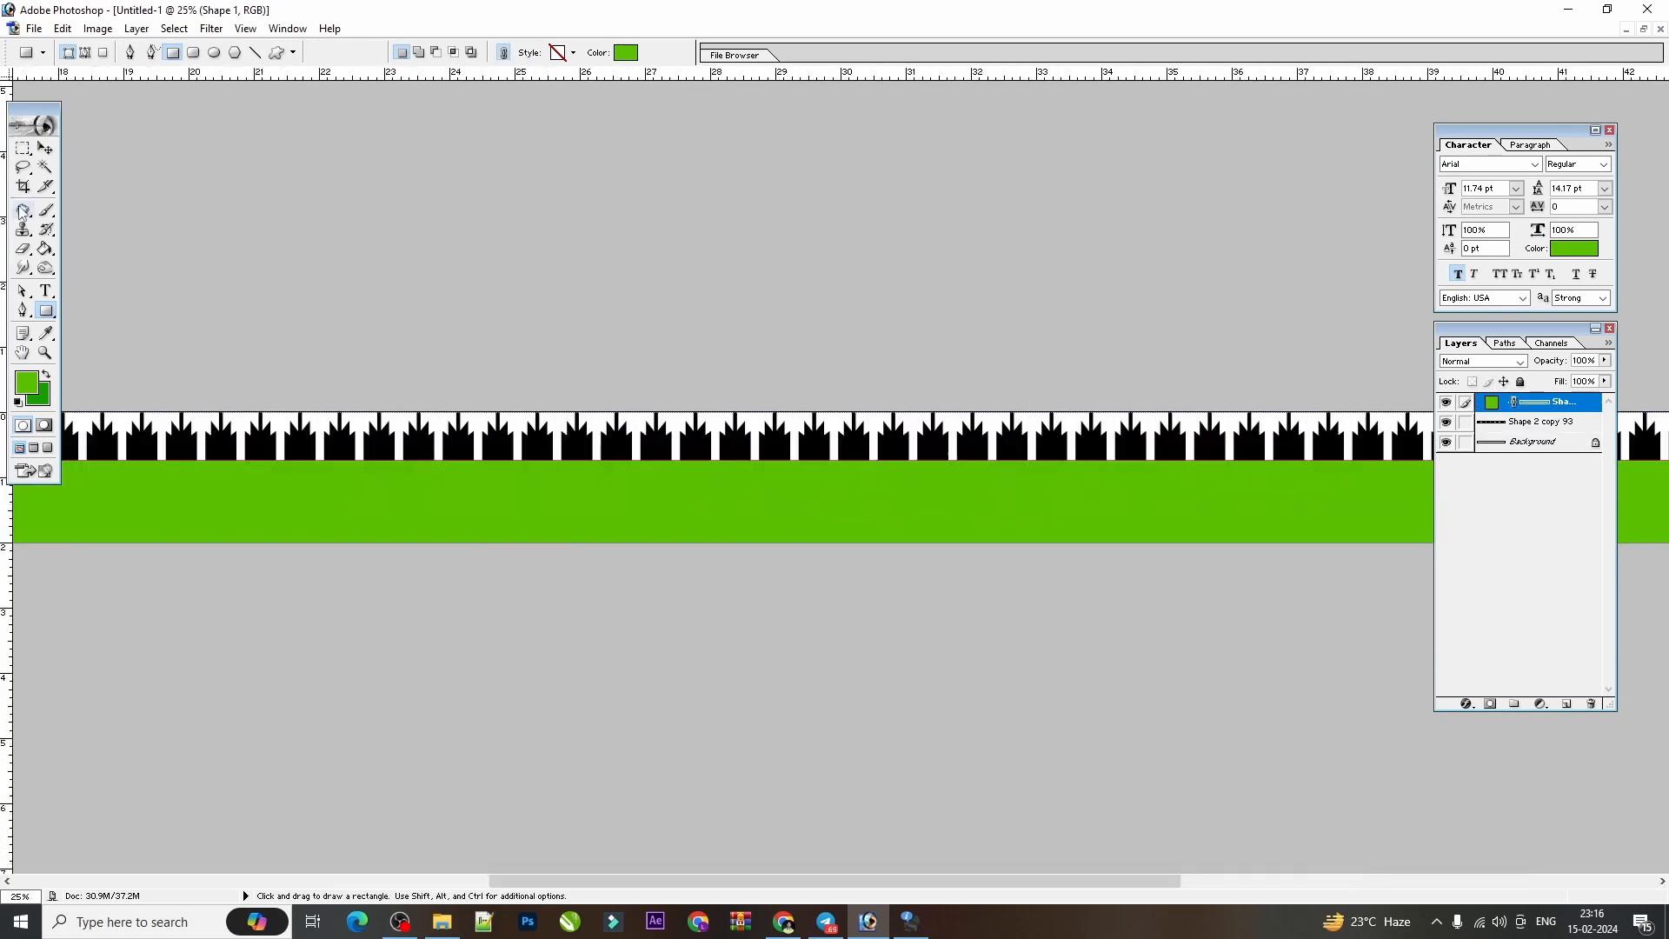
pyautogui.click(45, 147)
pyautogui.hotkey('ctrl', '+')
pyautogui.hotkey('ctrl', 't')
pyautogui.press('Return')
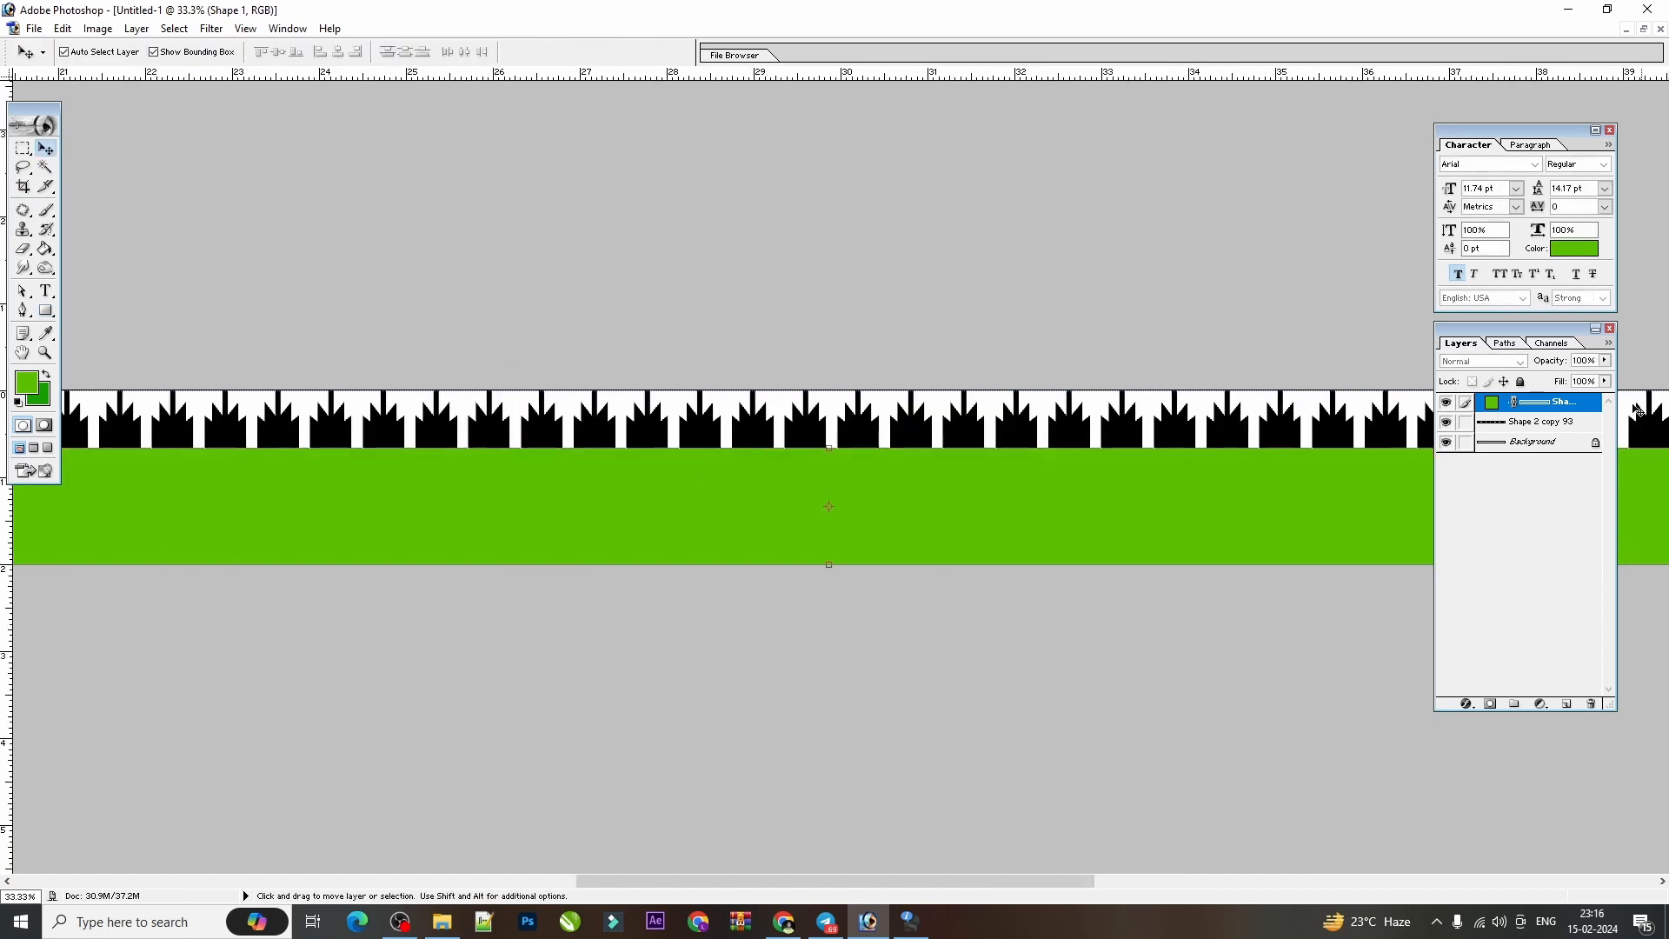
# Change the rectangle's fill colour to a dark red, about #A00101.
pyautogui.doubleClick(1491, 402)
pyautogui.click(839, 368)
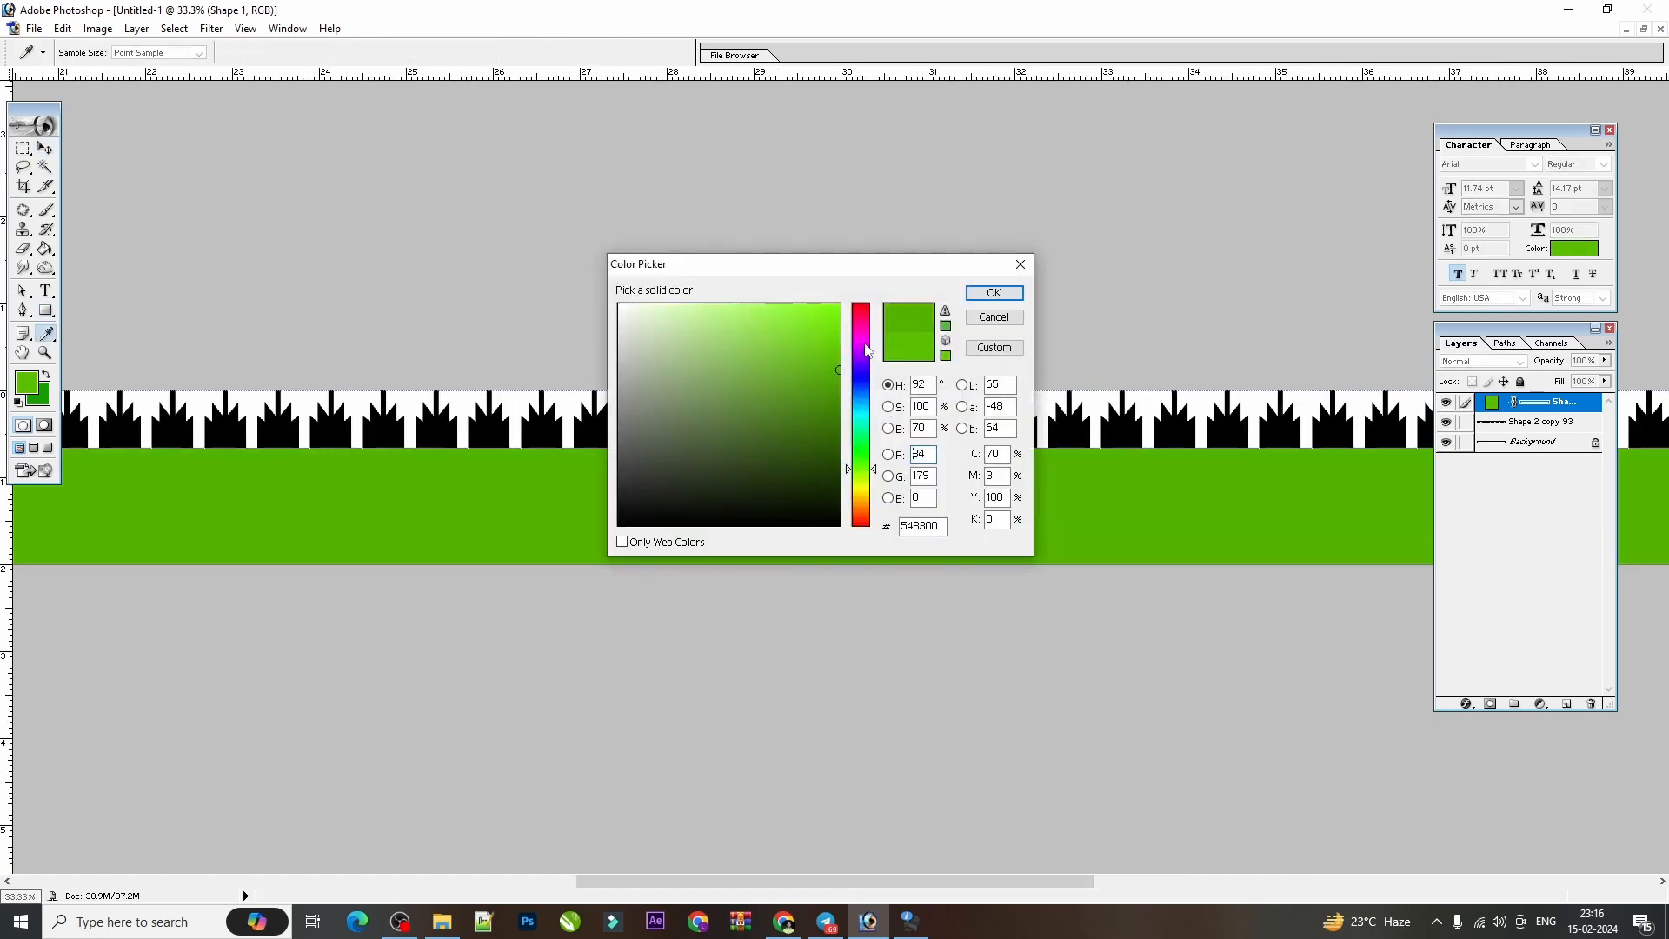
pyautogui.click(860, 304)
pyautogui.moveTo(828, 381); pyautogui.dragTo(840, 384)
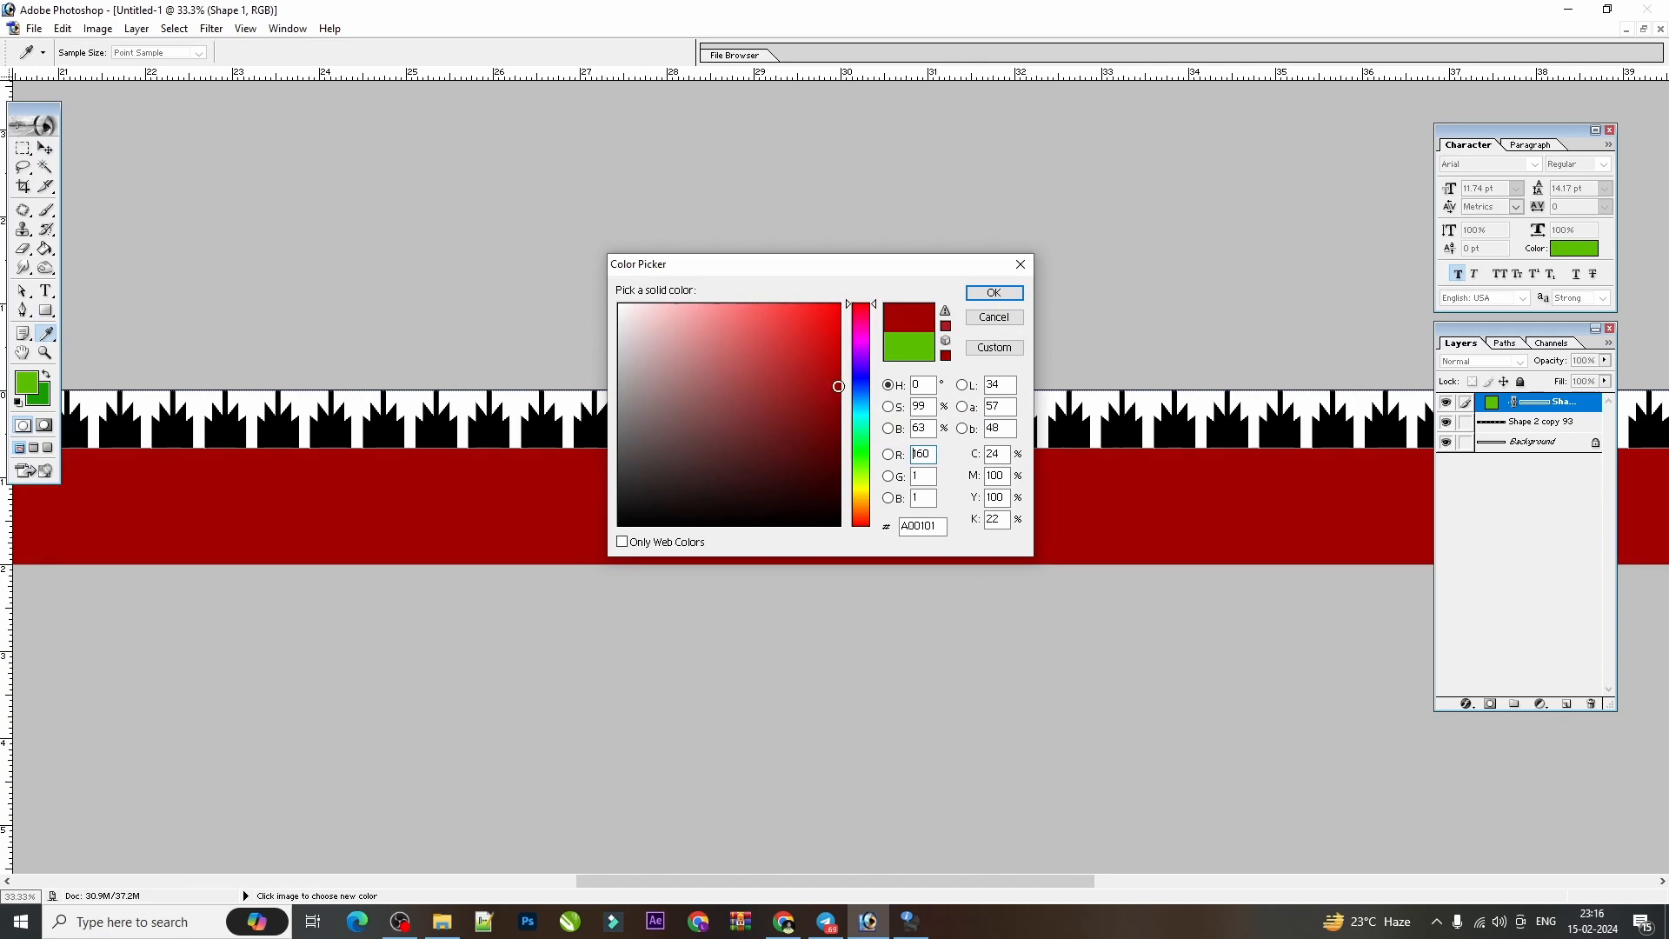
pyautogui.press('Return')
# Lower the red rectangle's top edge slightly so it covers less of the silhouettes' bases.
pyautogui.hotkey('ctrl', '-')
pyautogui.hotkey('ctrl', '-')
pyautogui.hotkey('ctrl', '-')
pyautogui.hotkey('ctrl', '-')
pyautogui.hotkey('ctrl', '-')
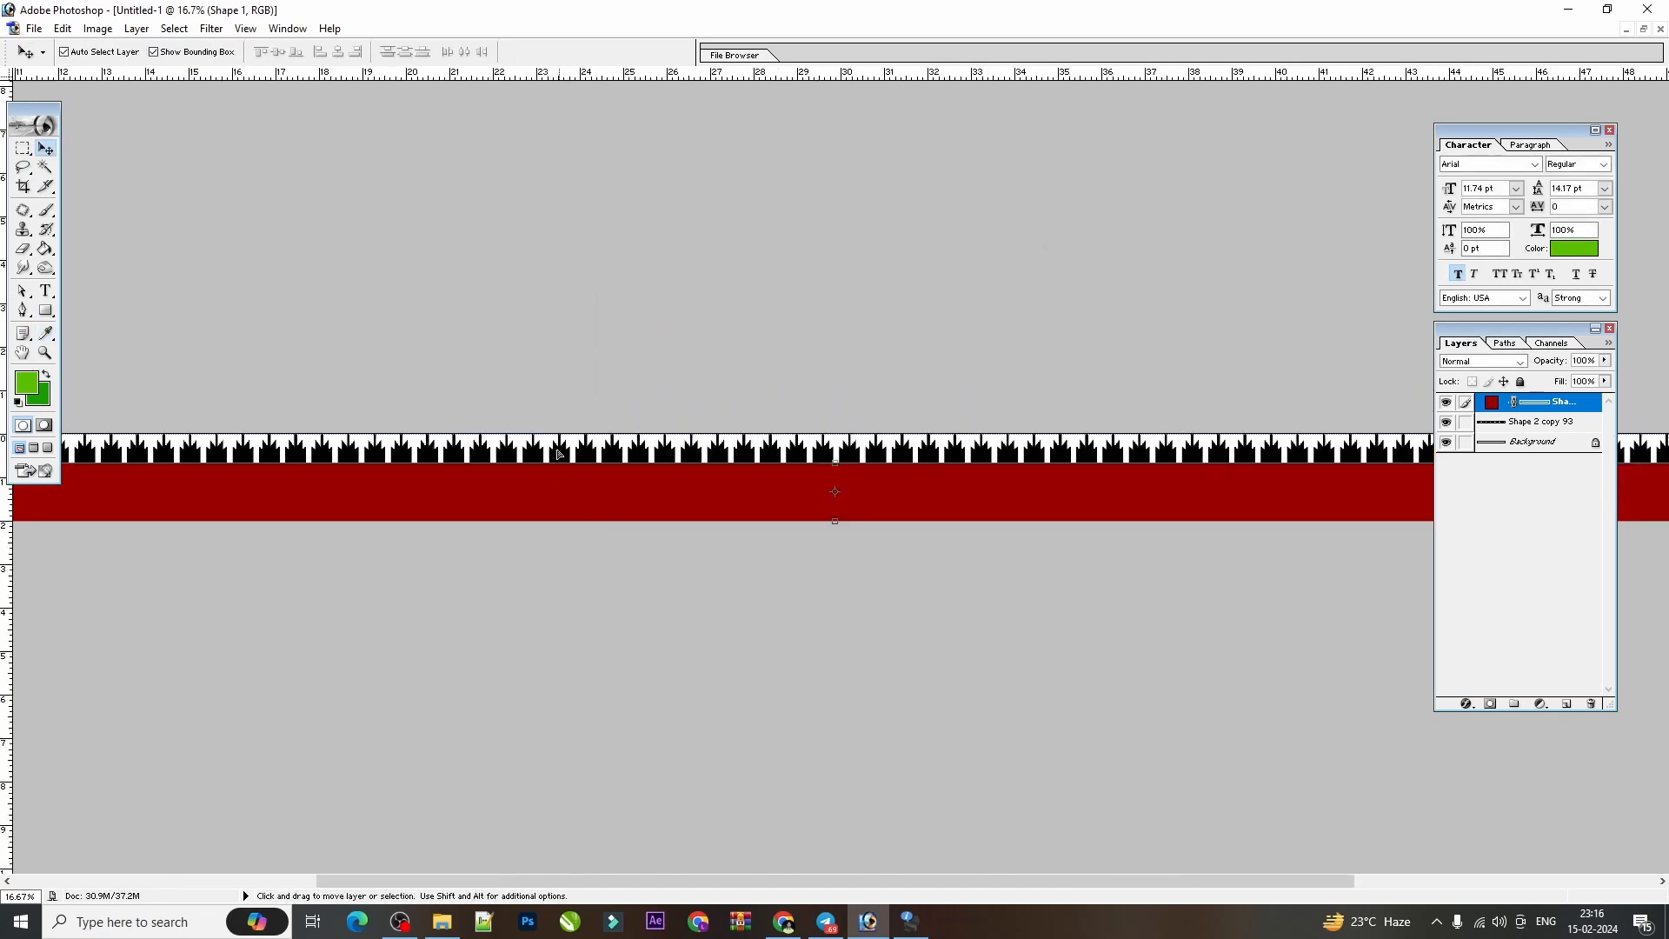
pyautogui.hotkey('ctrl', '+')
pyautogui.hotkey('ctrl', '+')
pyautogui.hotkey('ctrl', '+')
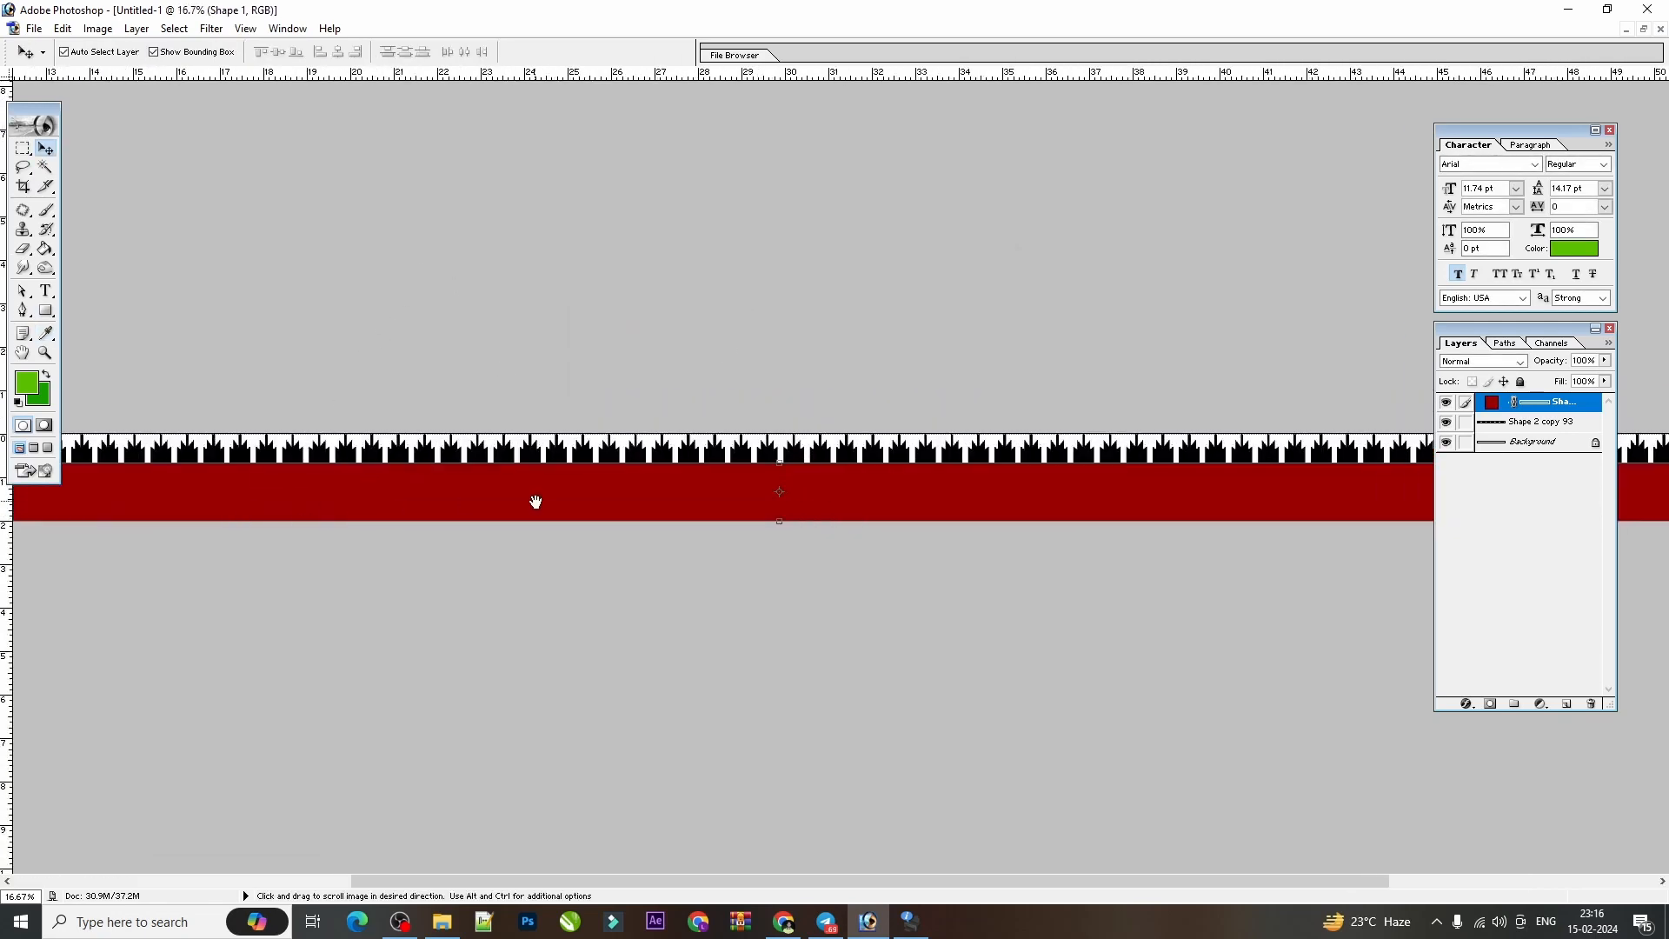
pyautogui.moveTo(555, 463); pyautogui.dragTo(556, 468)
pyautogui.press('Return')
pyautogui.moveTo(675, 468); pyautogui.dragTo(675, 465)
pyautogui.press('Return')
# Bring the border's starting end into view, restore the document to a floating window and widen that window.
pyautogui.hotkey('ctrl', '+')
pyautogui.hotkey('ctrl', '+')
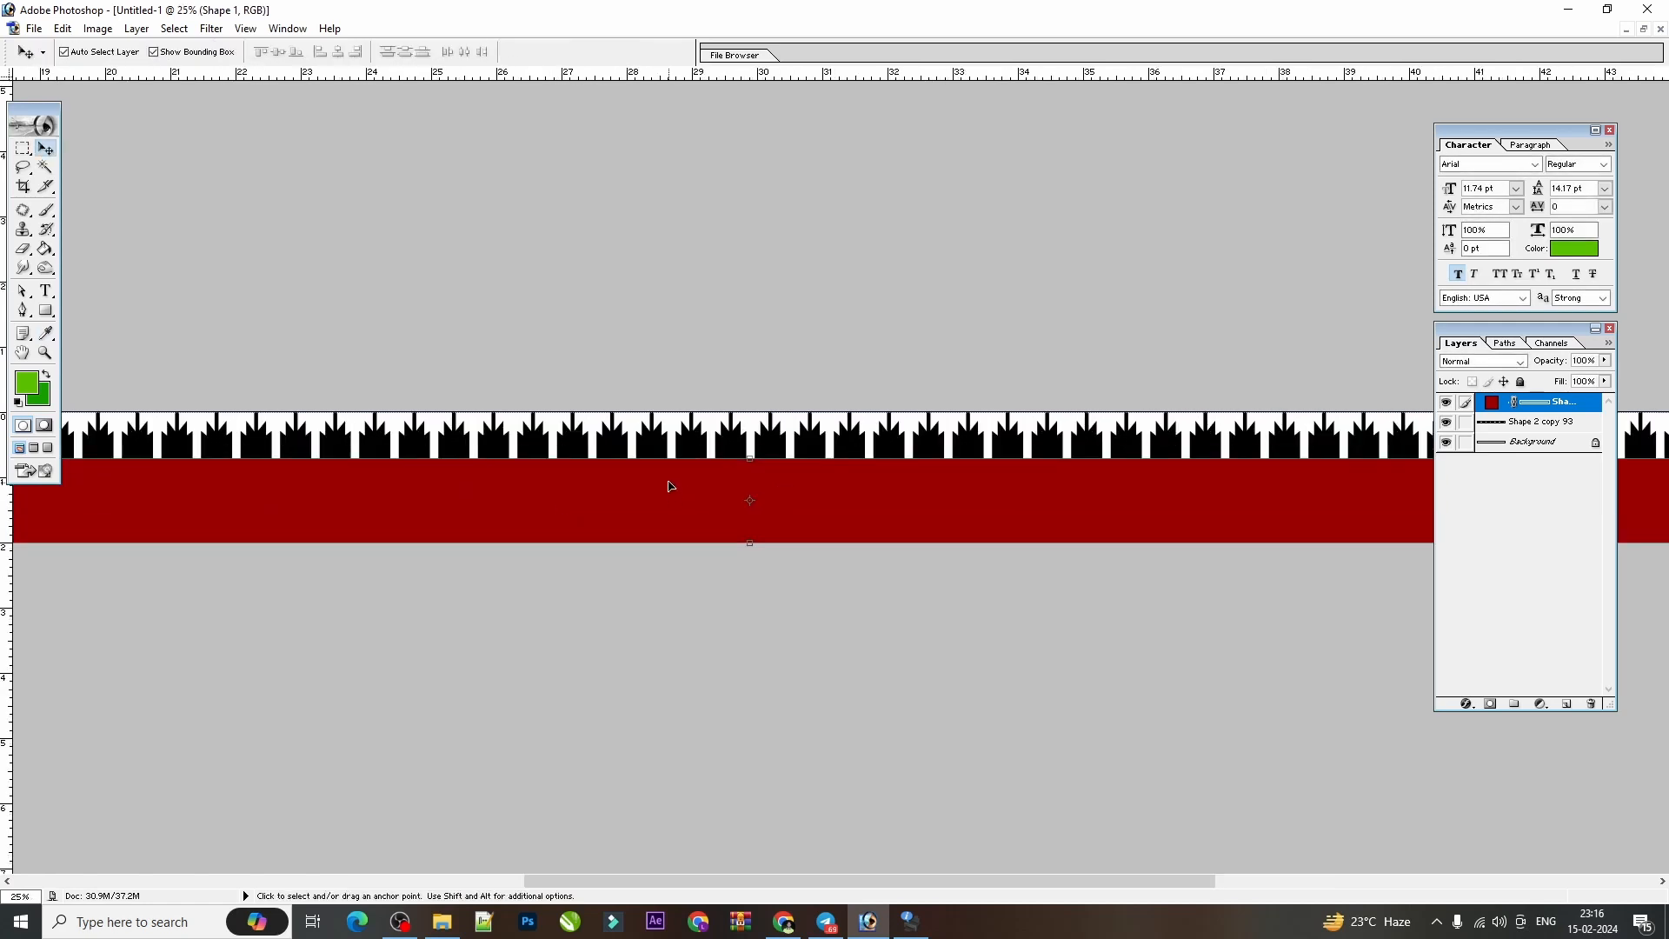
pyautogui.moveTo(421, 474); pyautogui.dragTo(1512, 470)
pyautogui.moveTo(302, 484); pyautogui.dragTo(814, 450)
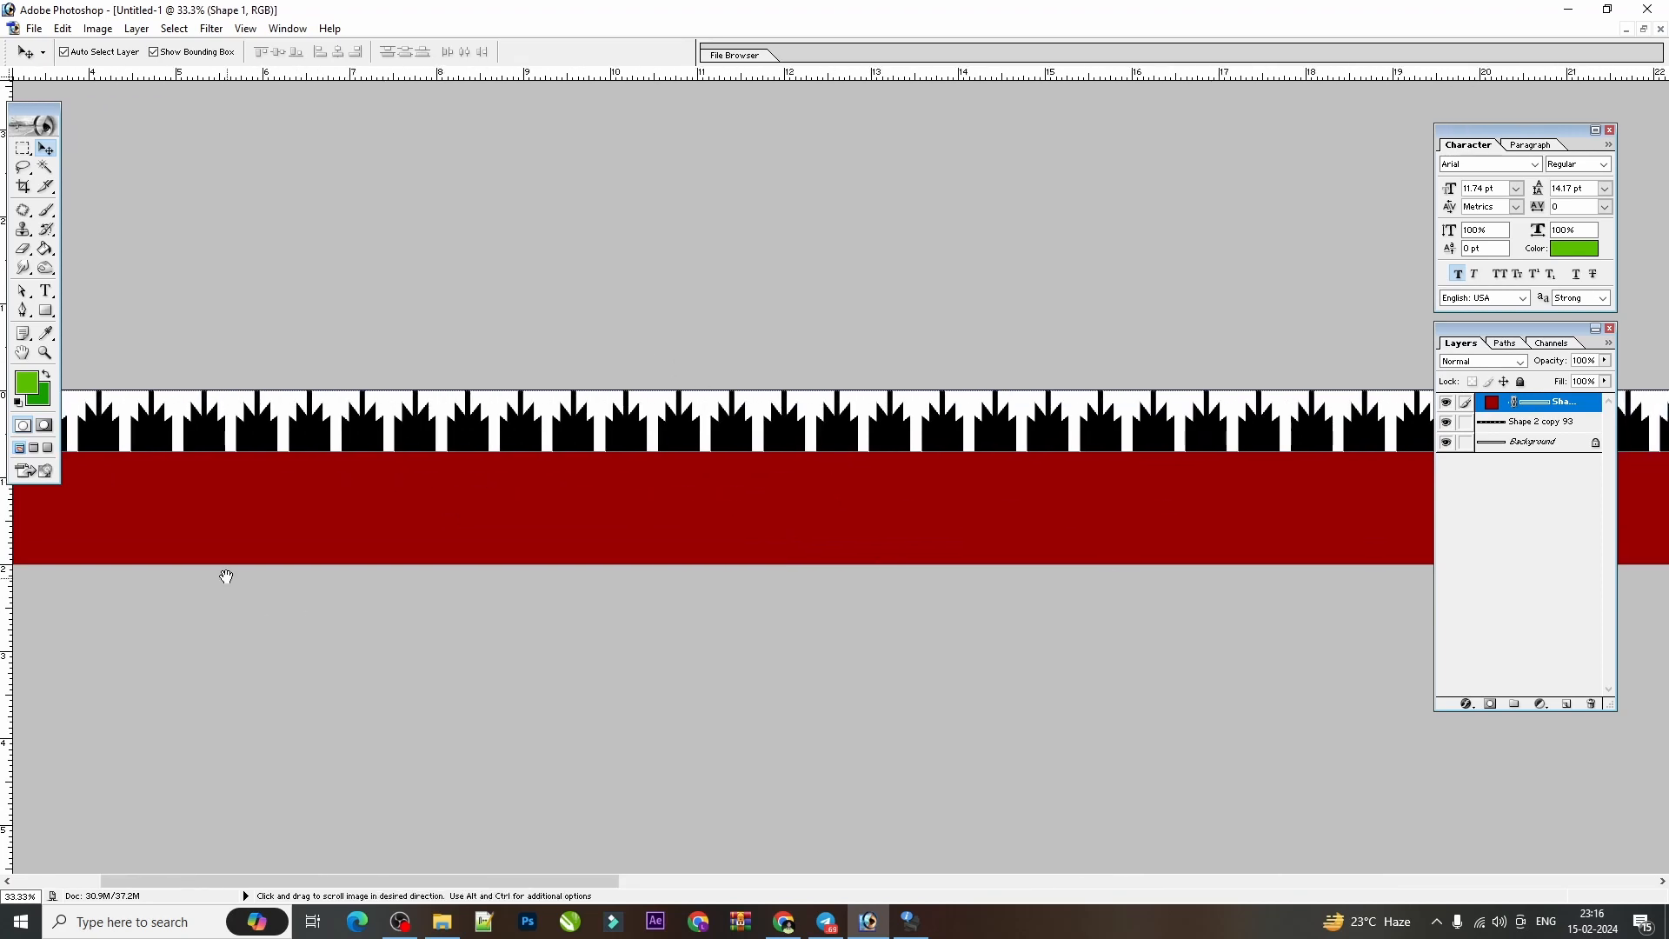
pyautogui.moveTo(226, 576); pyautogui.dragTo(910, 511)
pyautogui.click(1644, 29)
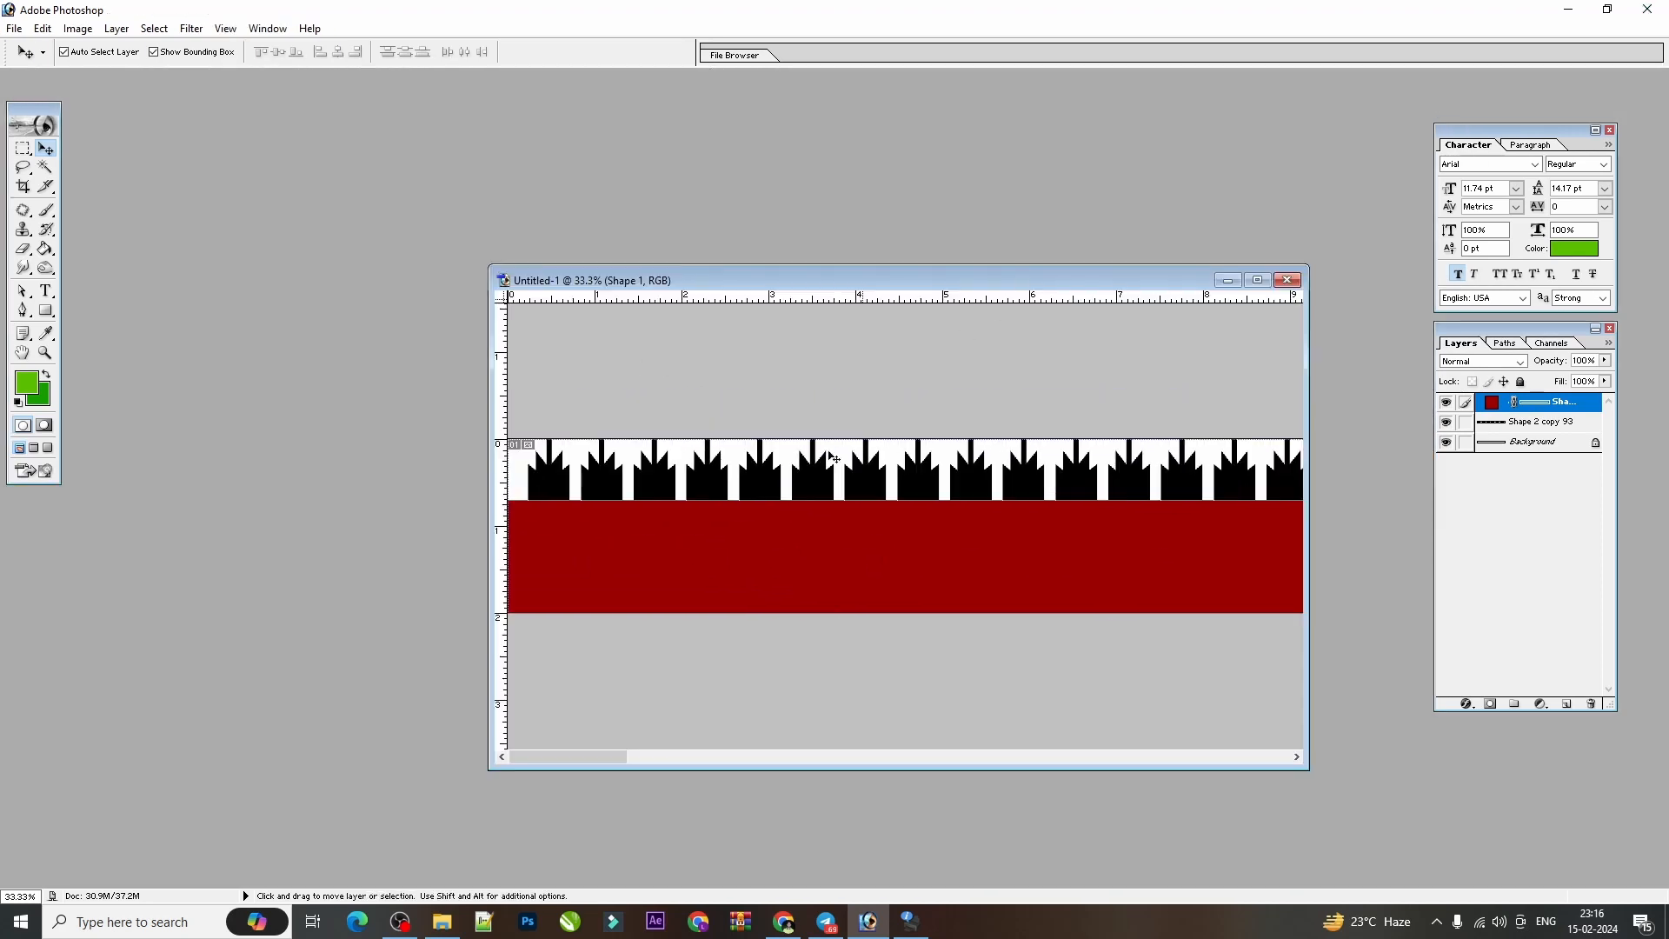
pyautogui.moveTo(489, 665); pyautogui.dragTo(359, 665)
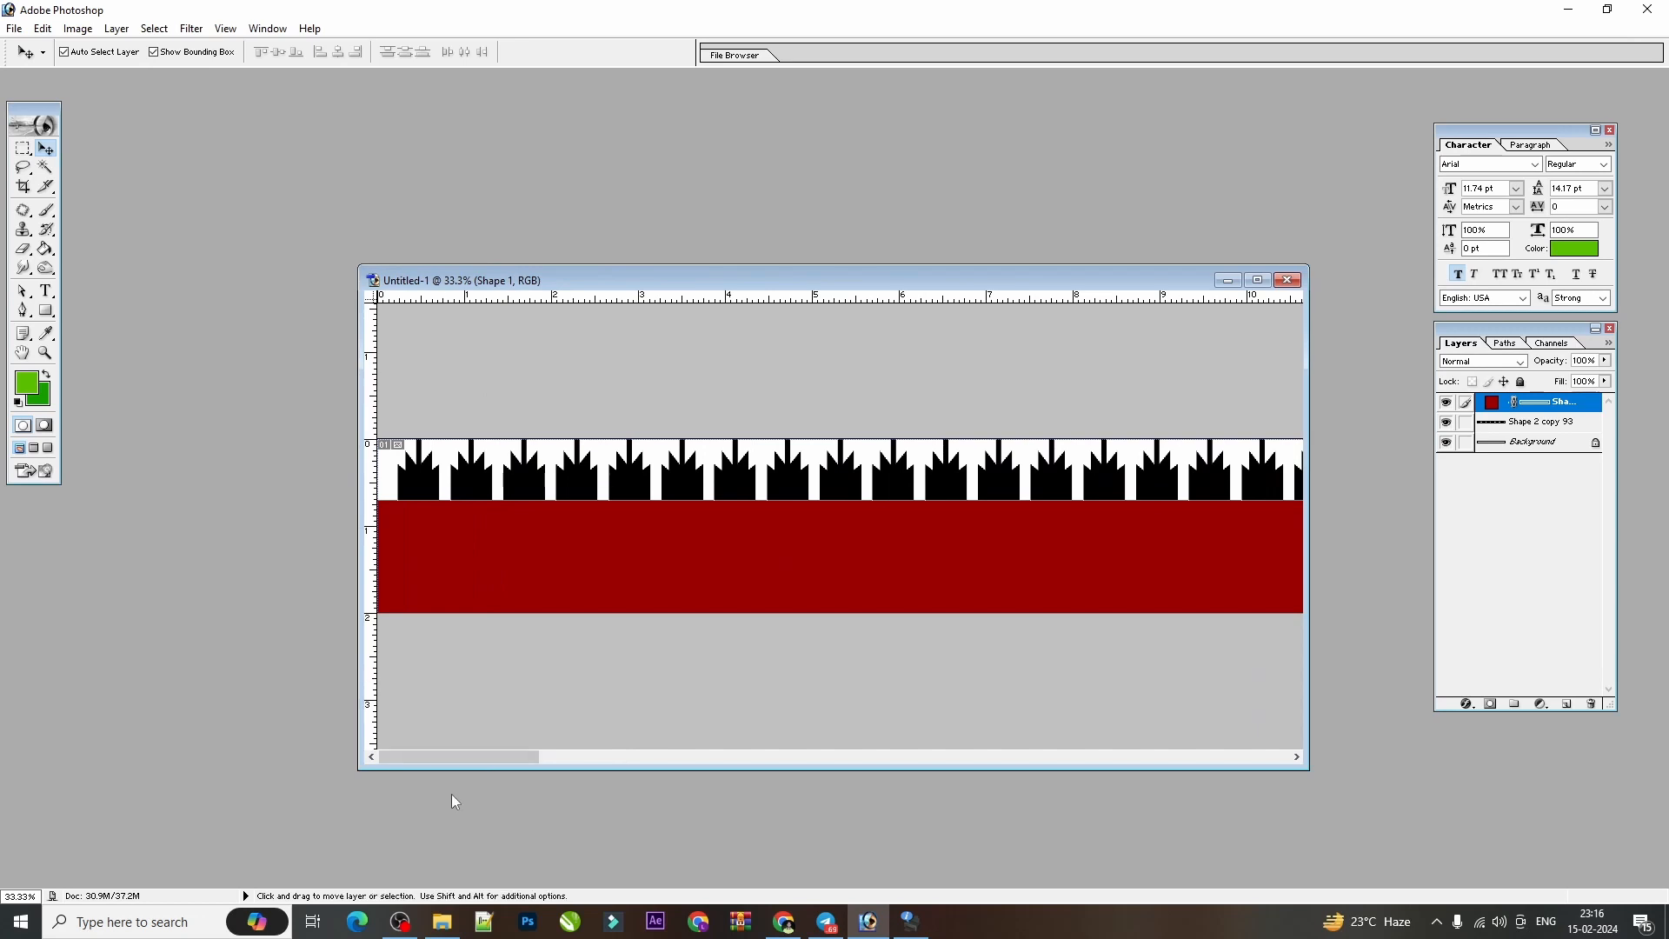
# Choose the custom shape showing a grid of touching diamonds for drawing.
pyautogui.click(41, 313)
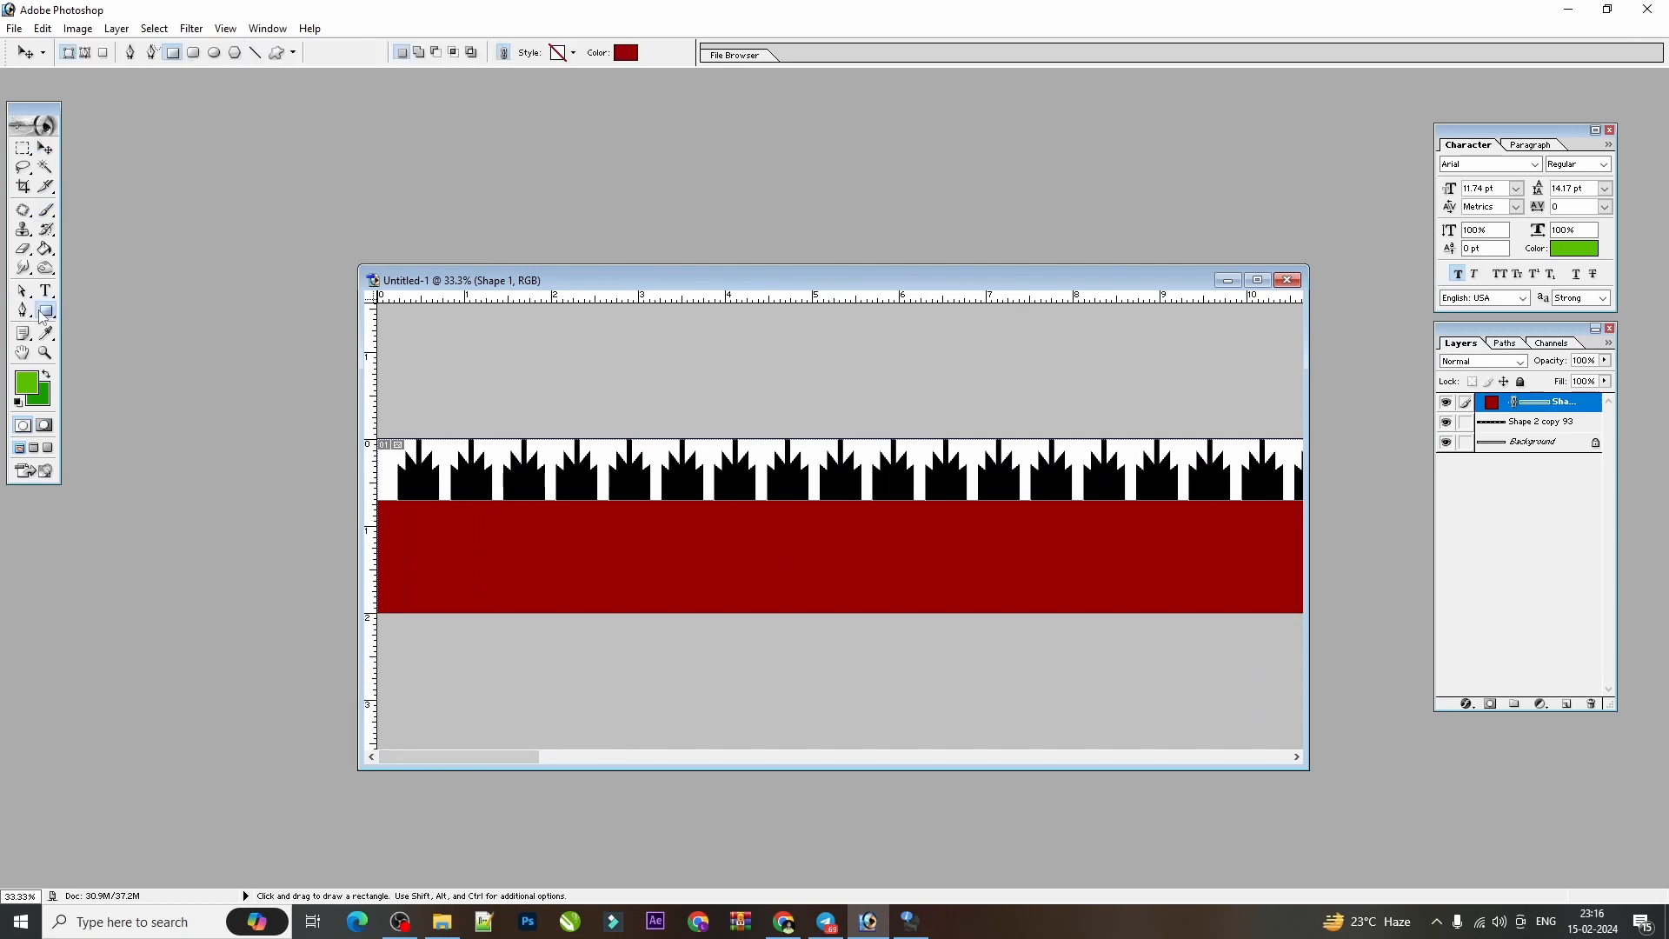
pyautogui.moveTo(41, 315); pyautogui.dragTo(104, 396)
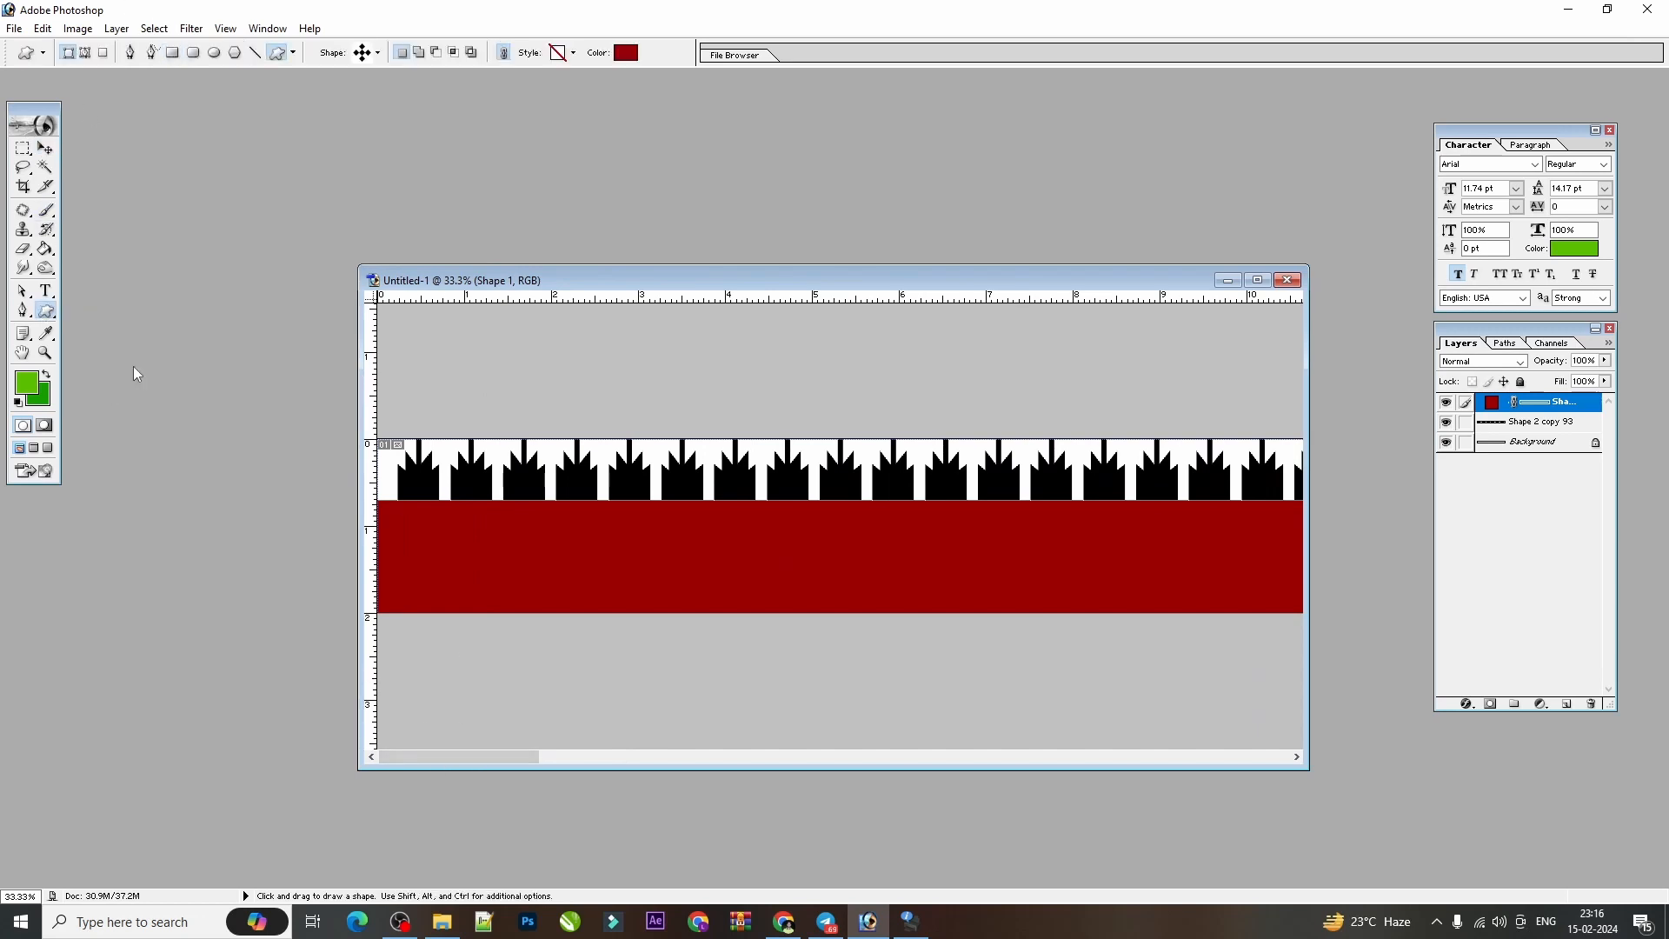
pyautogui.click(379, 56)
pyautogui.moveTo(457, 141); pyautogui.dragTo(457, 315)
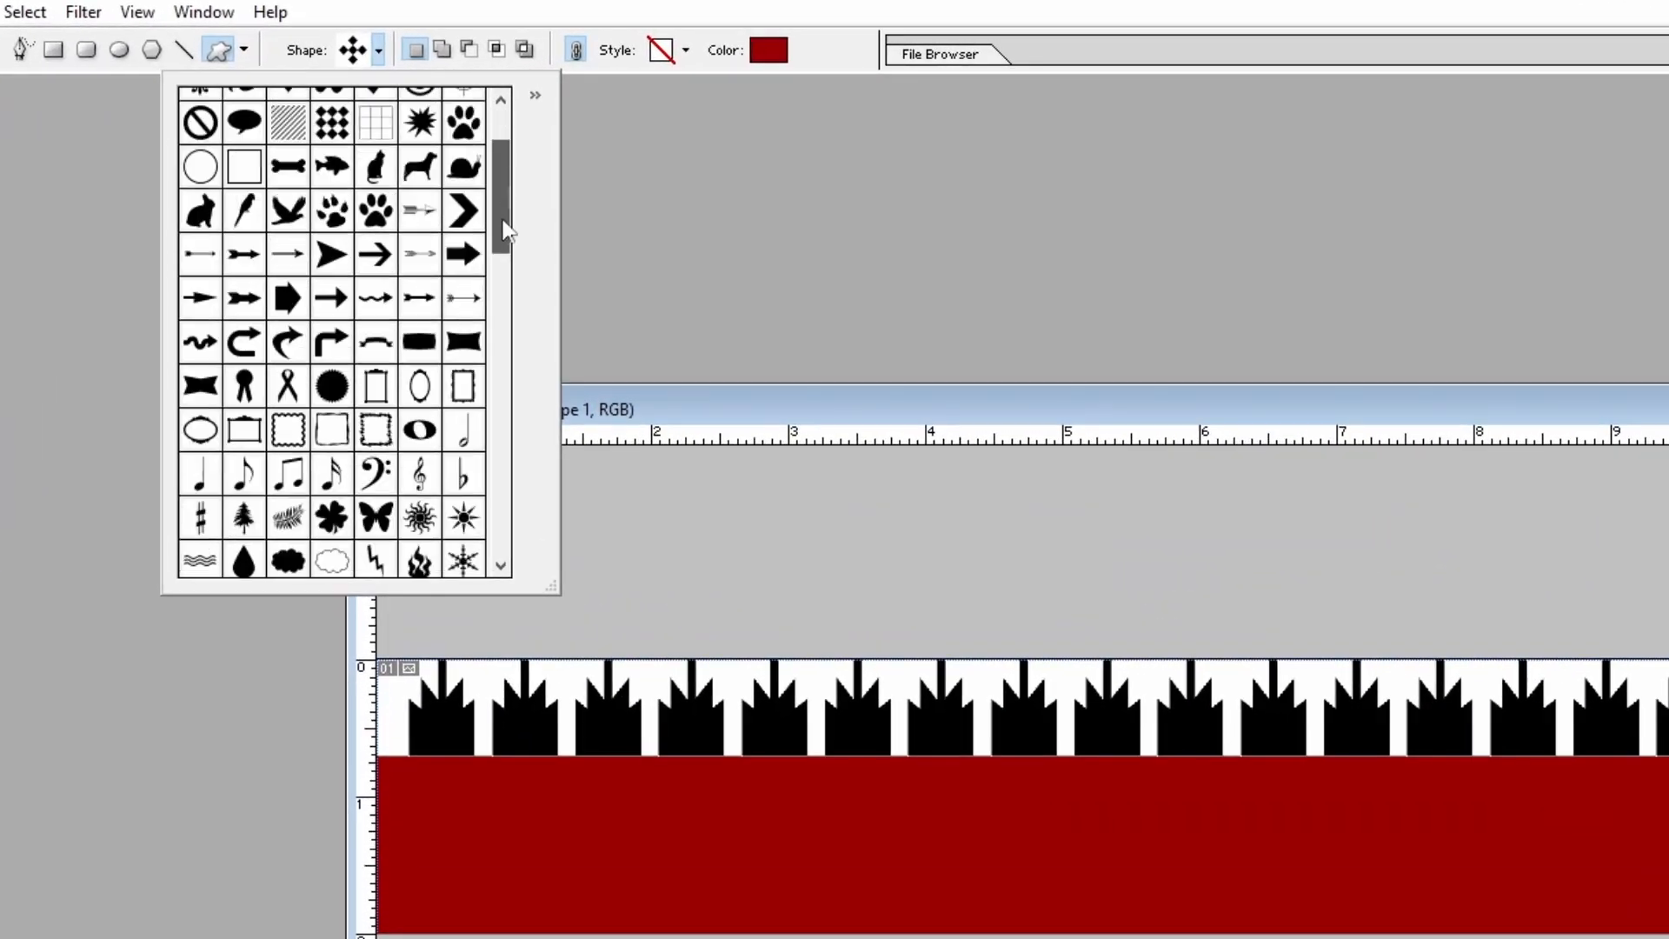
pyautogui.moveTo(507, 473); pyautogui.dragTo(496, 558)
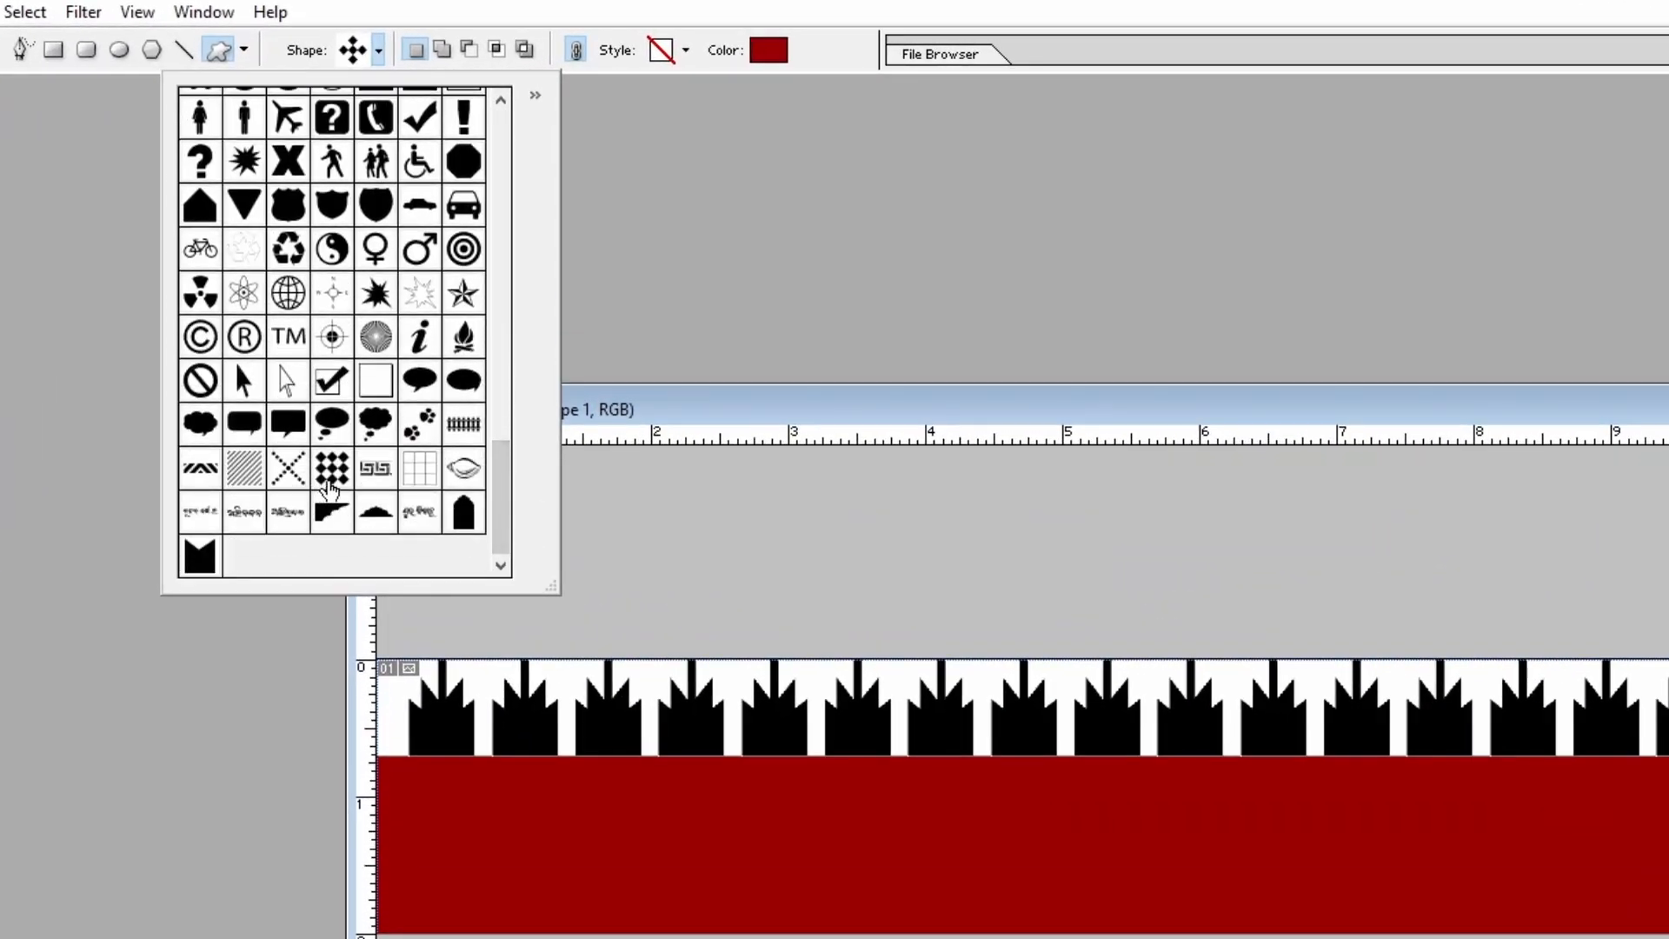
pyautogui.click(332, 469)
pyautogui.click(437, 798)
pyautogui.moveTo(403, 781); pyautogui.dragTo(506, 896)
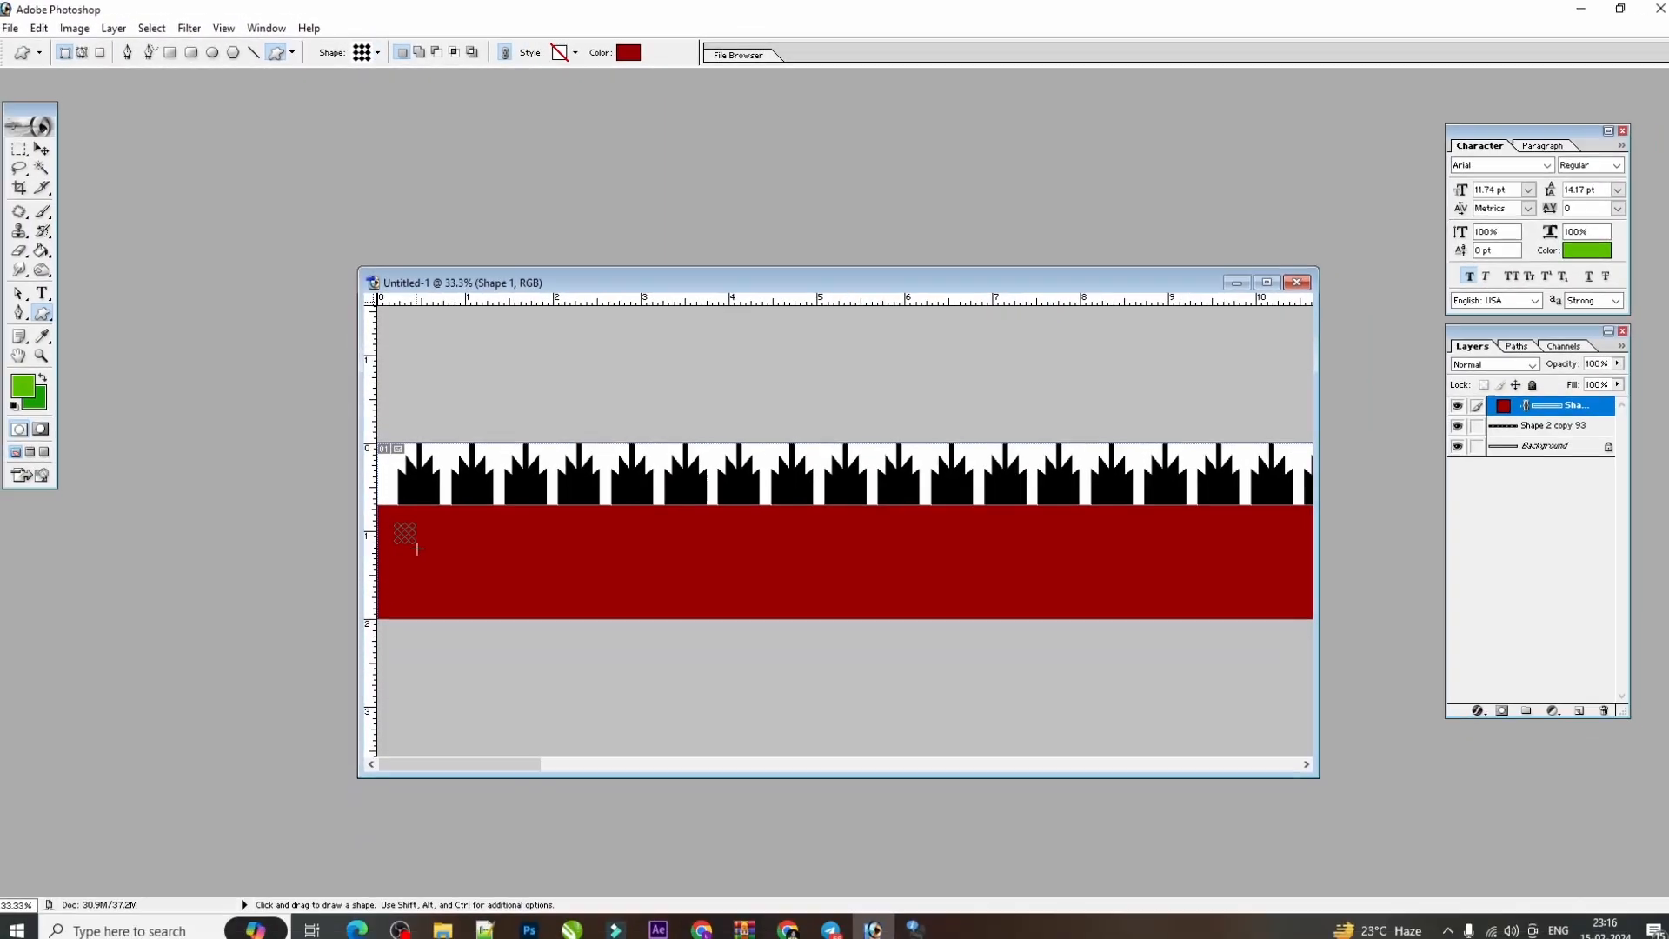
pyautogui.moveTo(458, 591); pyautogui.dragTo(474, 603)
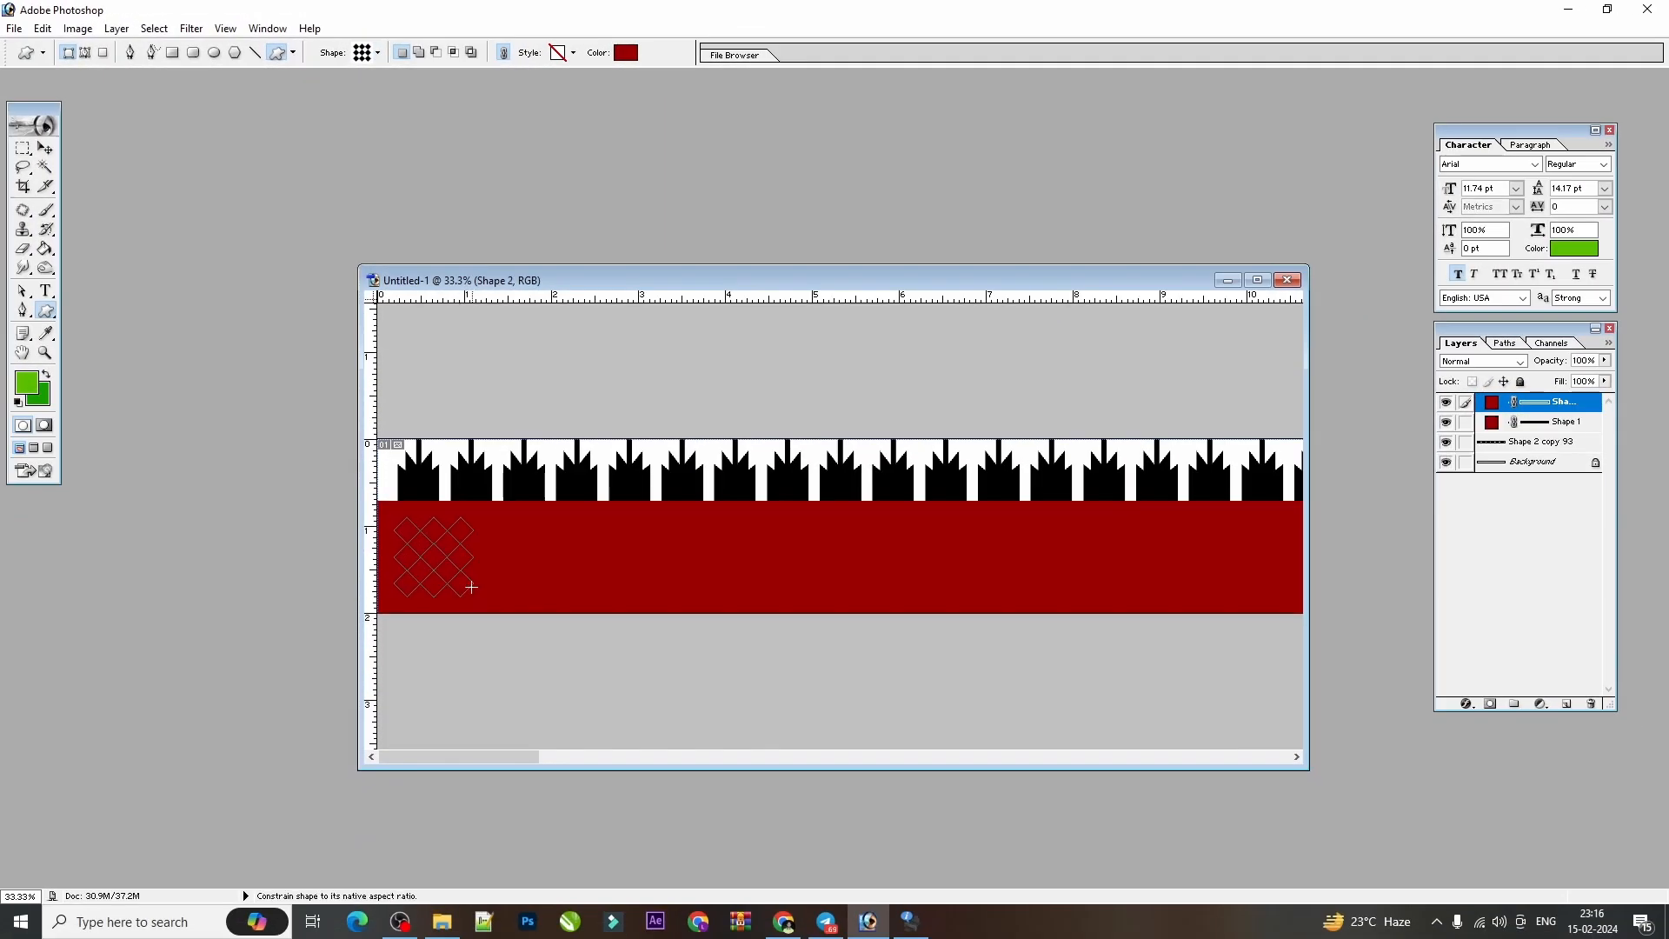
pyautogui.hotkey('ctrl', 'z')
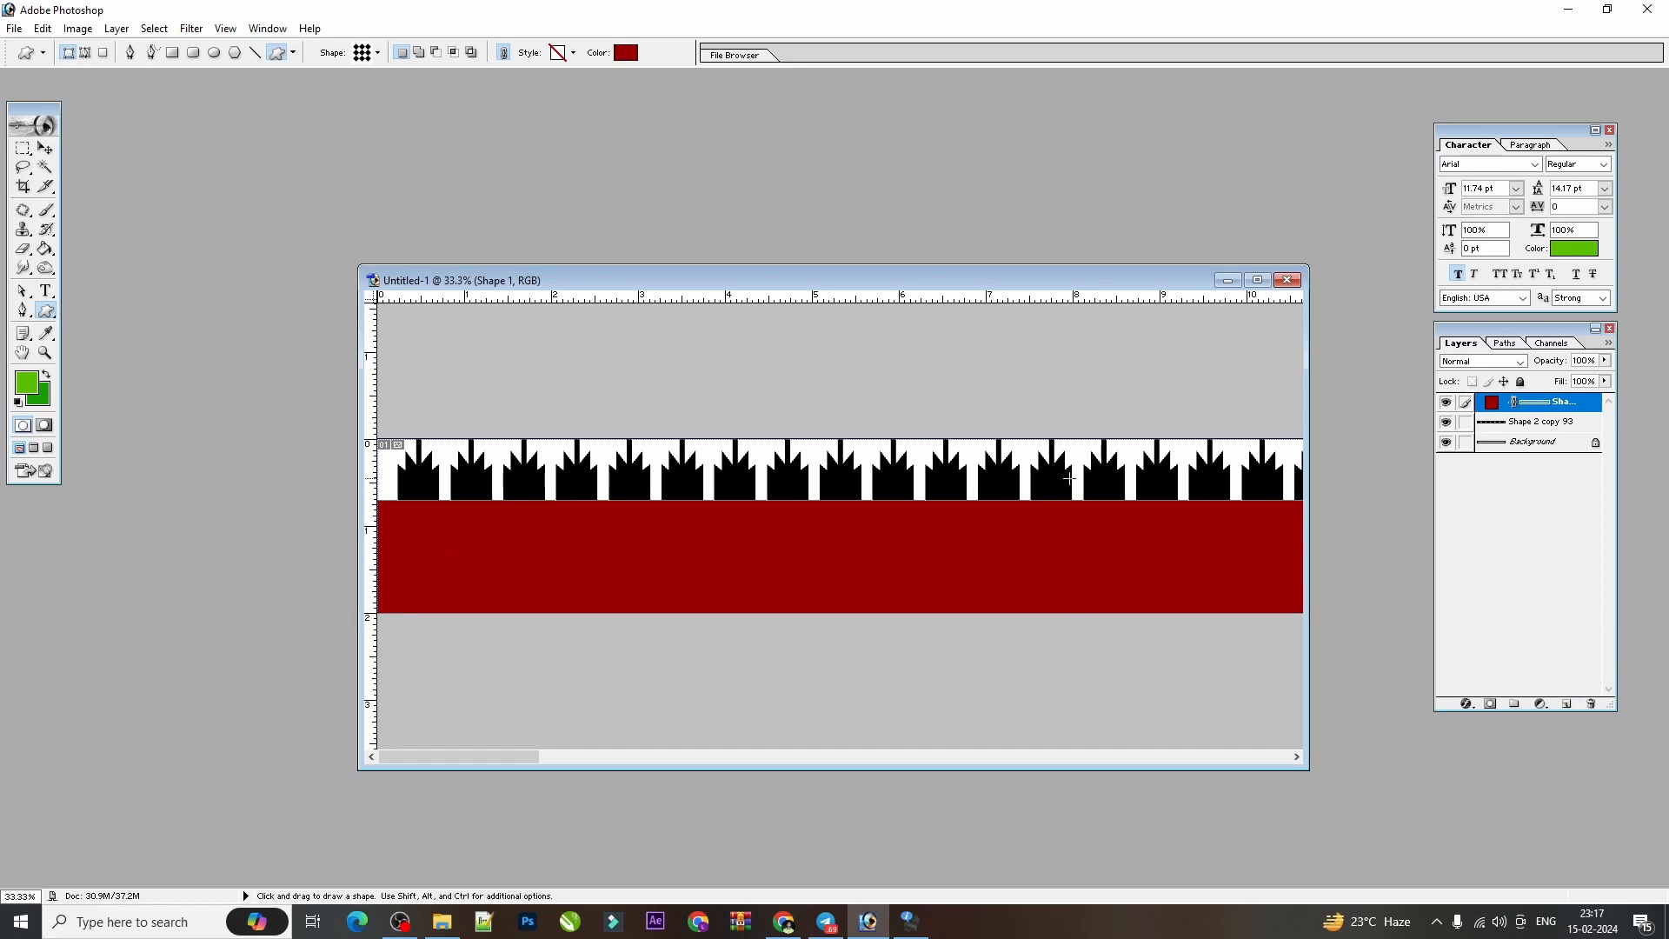
# With the background layer active, draw a green diamond grid about 0.85 inch wide near the red strip's start and bring it to the front.
pyautogui.press('ctrl')
pyautogui.keyDown('ctrl'); pyautogui.rightClick(1075, 447); pyautogui.keyUp('ctrl')
pyautogui.click(1102, 463)
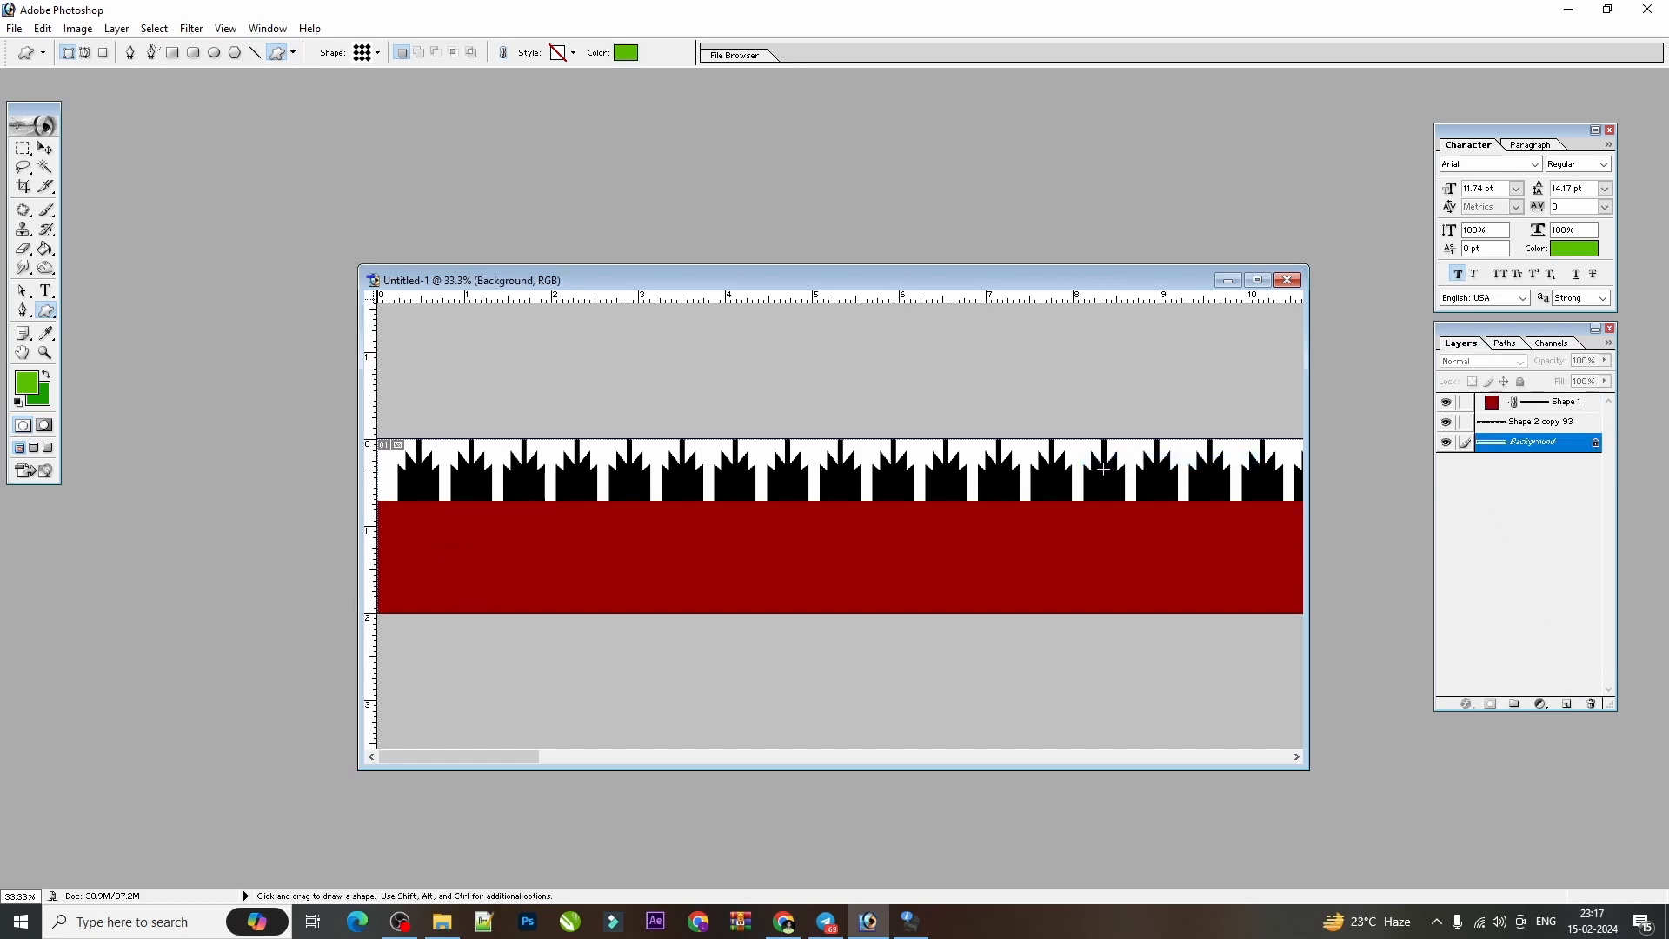
pyautogui.moveTo(407, 524); pyautogui.dragTo(482, 599)
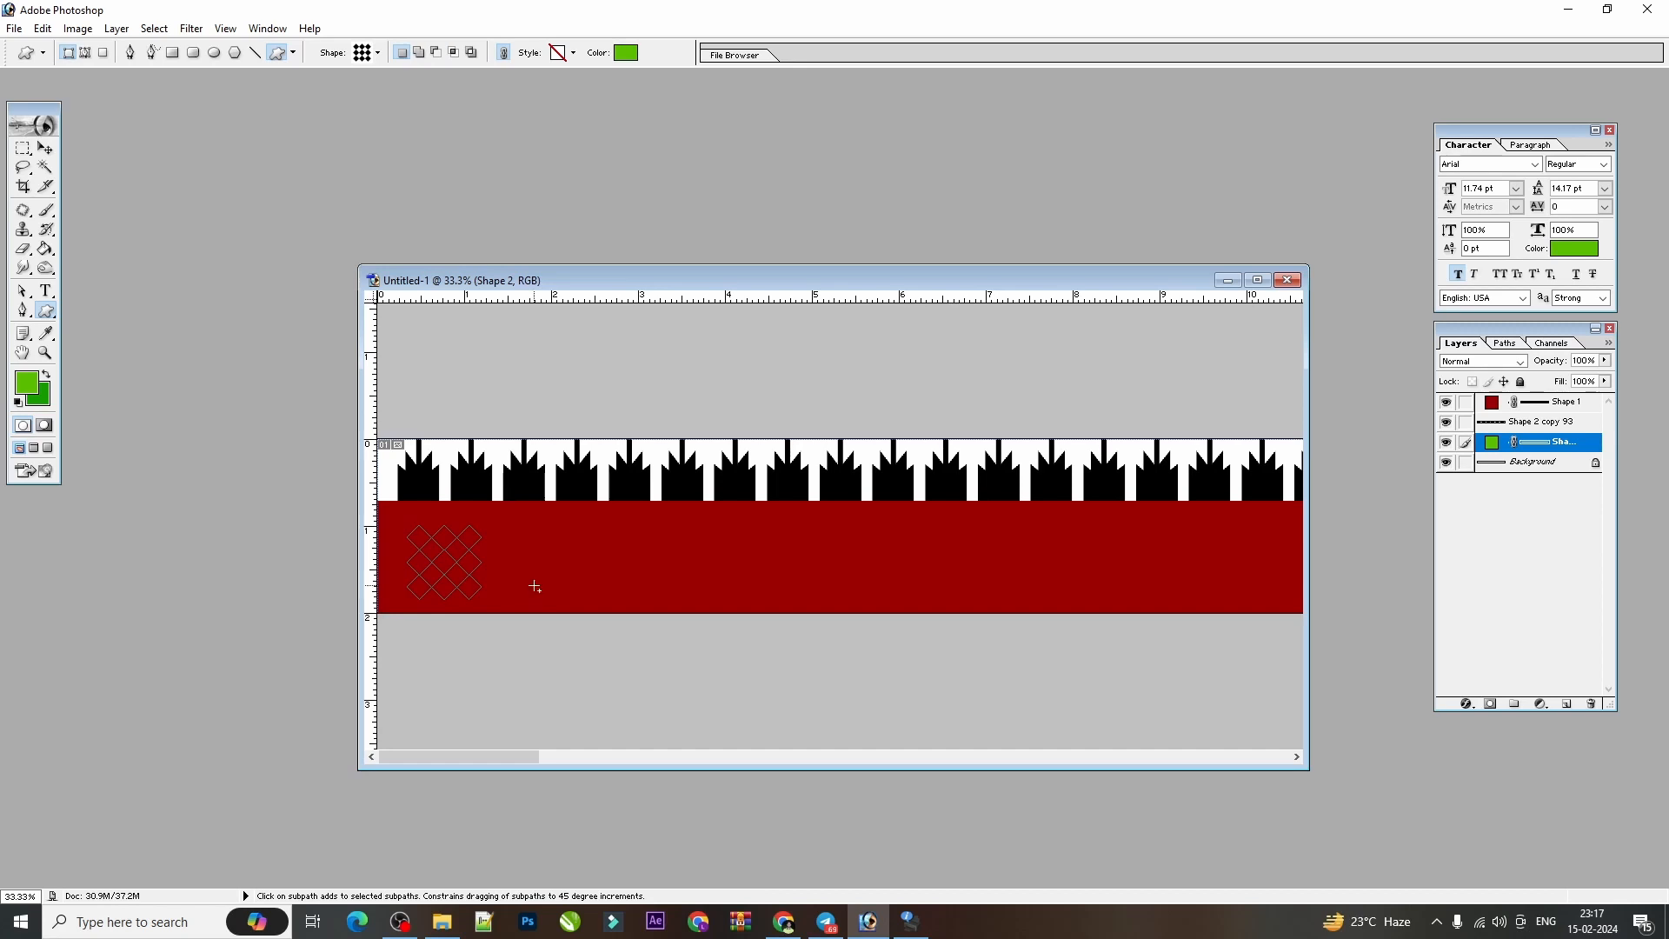
pyautogui.hotkey('ctrl', 'shift', ']')
pyautogui.hotkey('ctrl', '=')
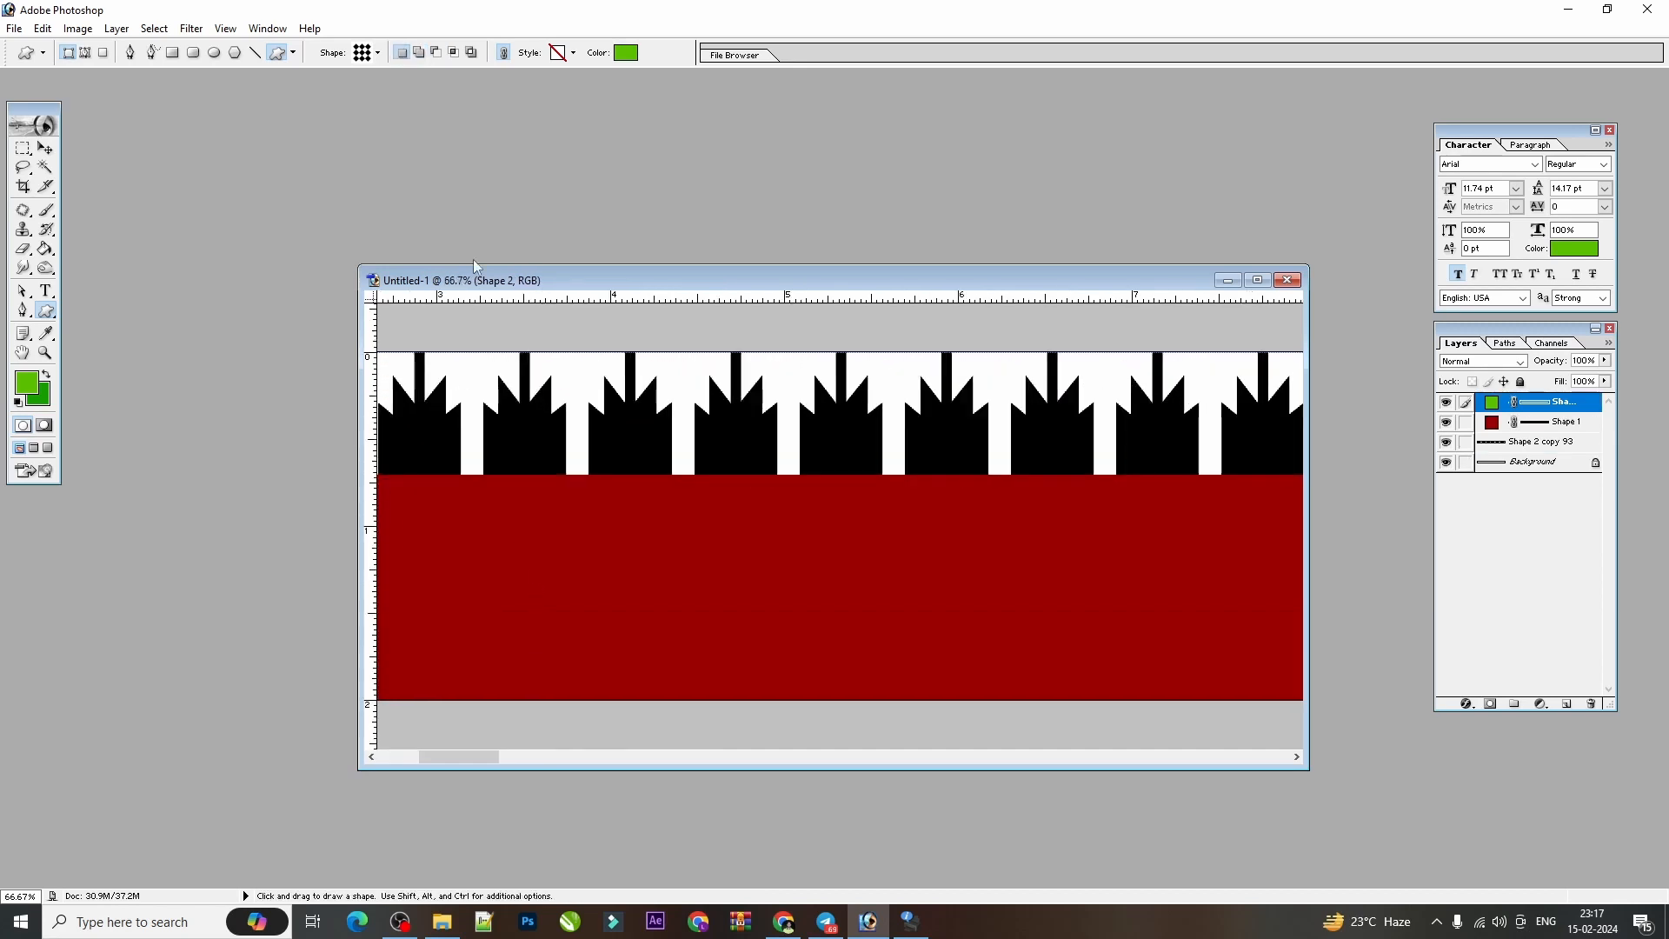
pyautogui.moveTo(566, 488); pyautogui.dragTo(1029, 477)
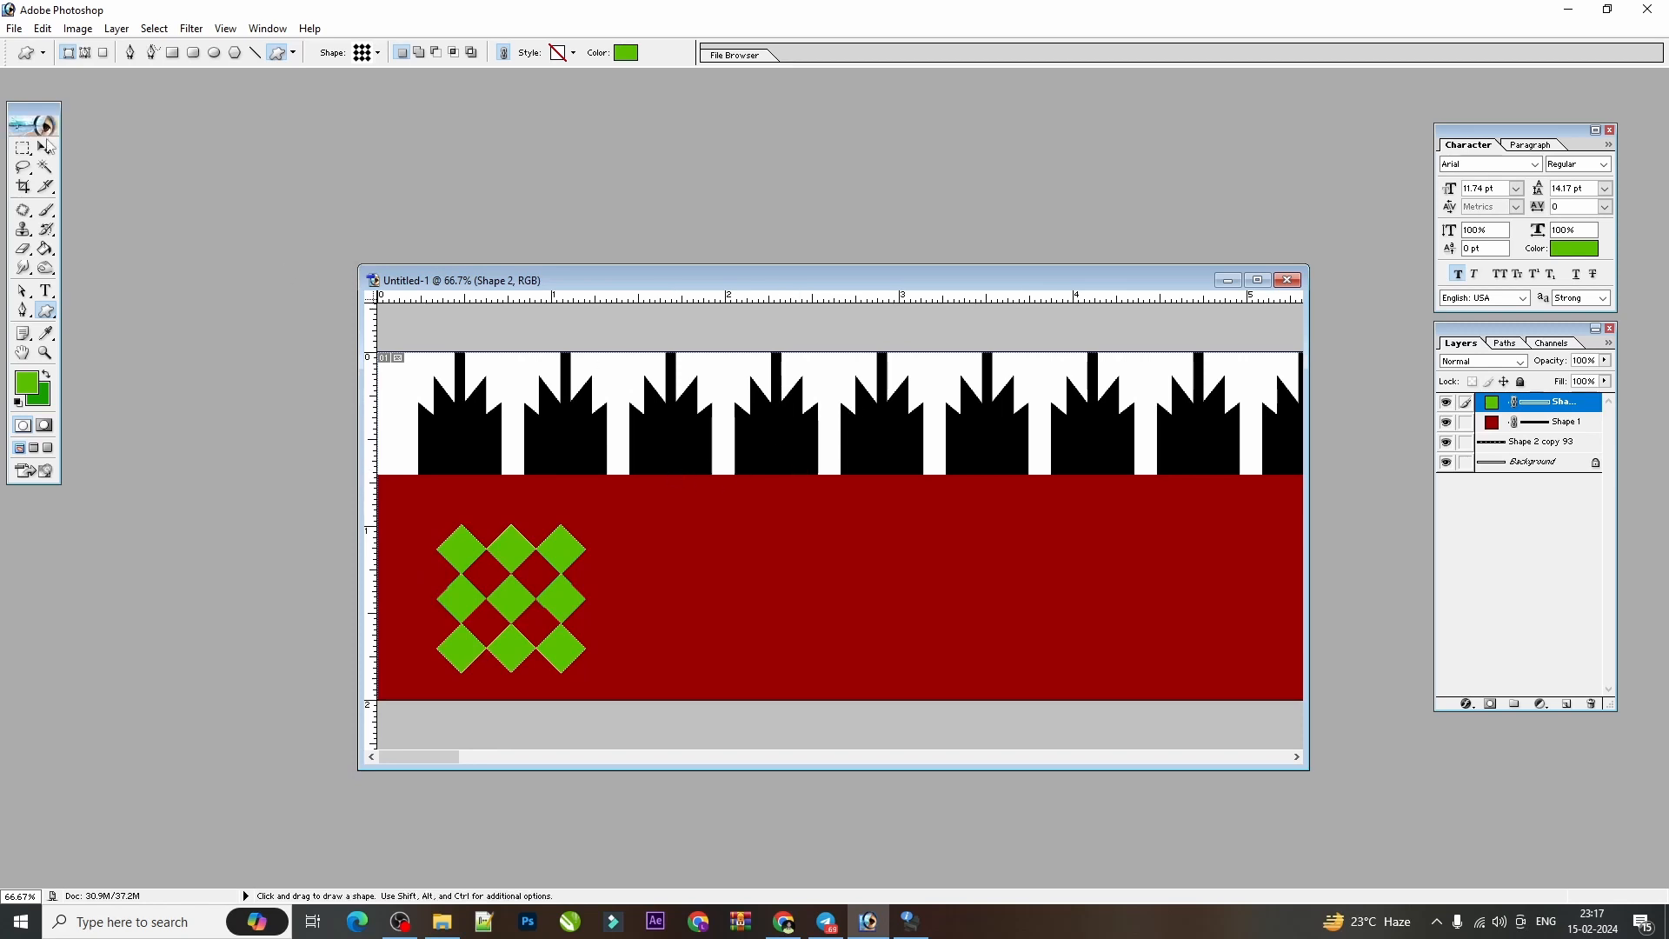
# Recolour the diamond grid white and shift it slightly up and towards the strip's starting end.
pyautogui.click(45, 147)
pyautogui.moveTo(513, 578); pyautogui.dragTo(484, 558)
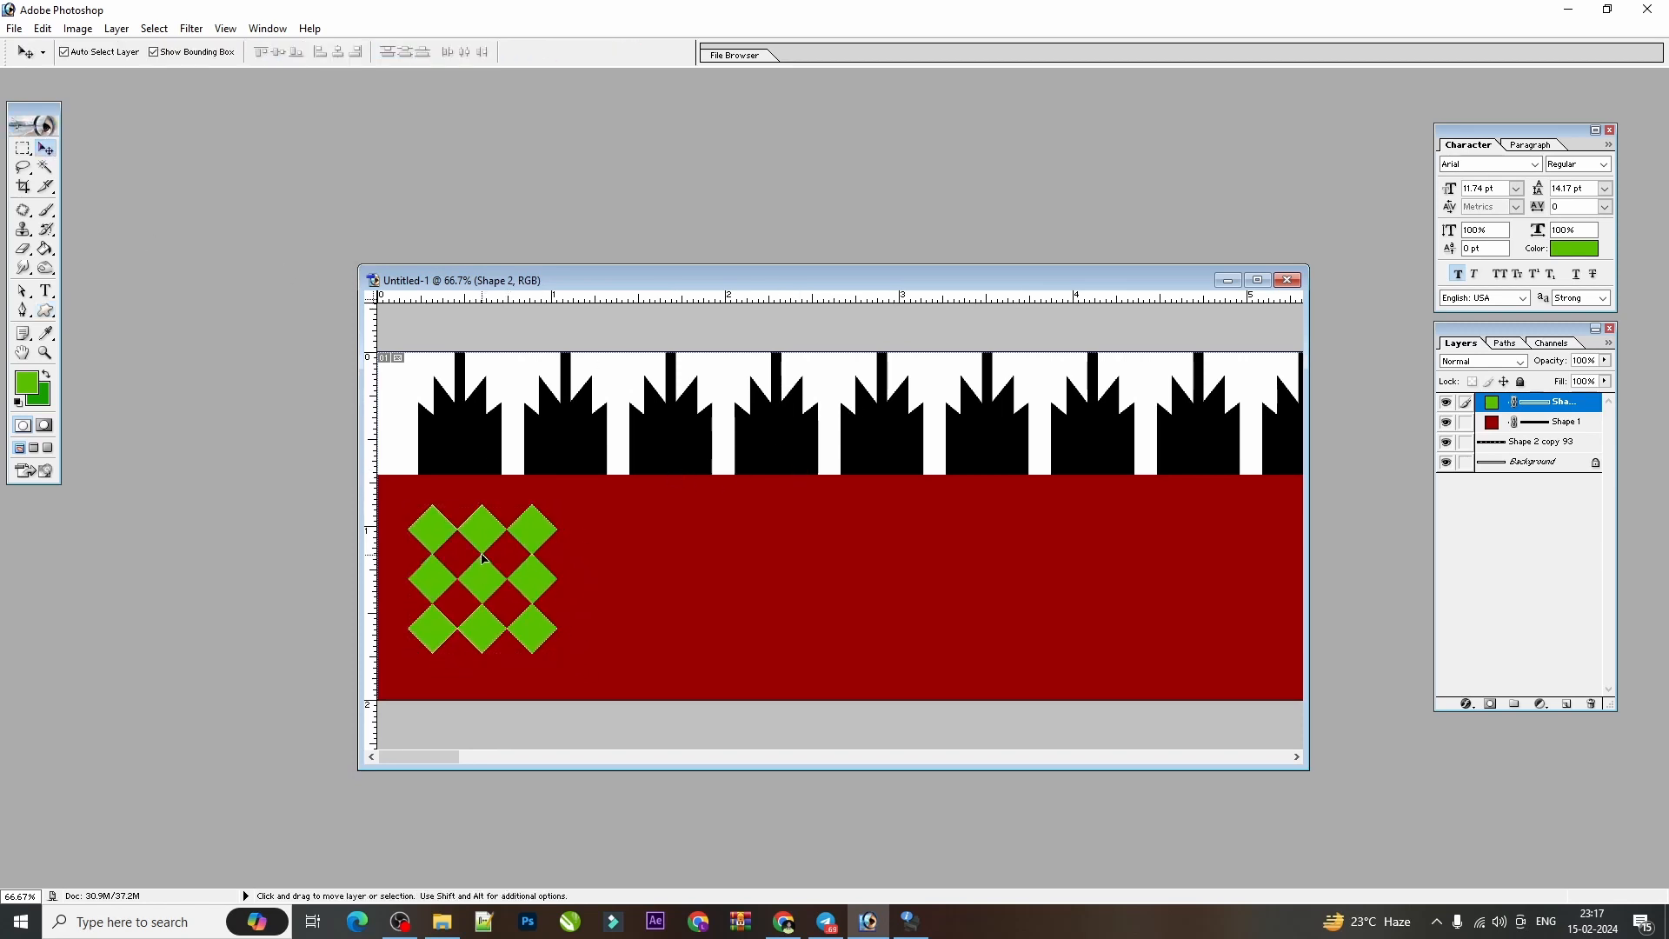
pyautogui.doubleClick(1491, 402)
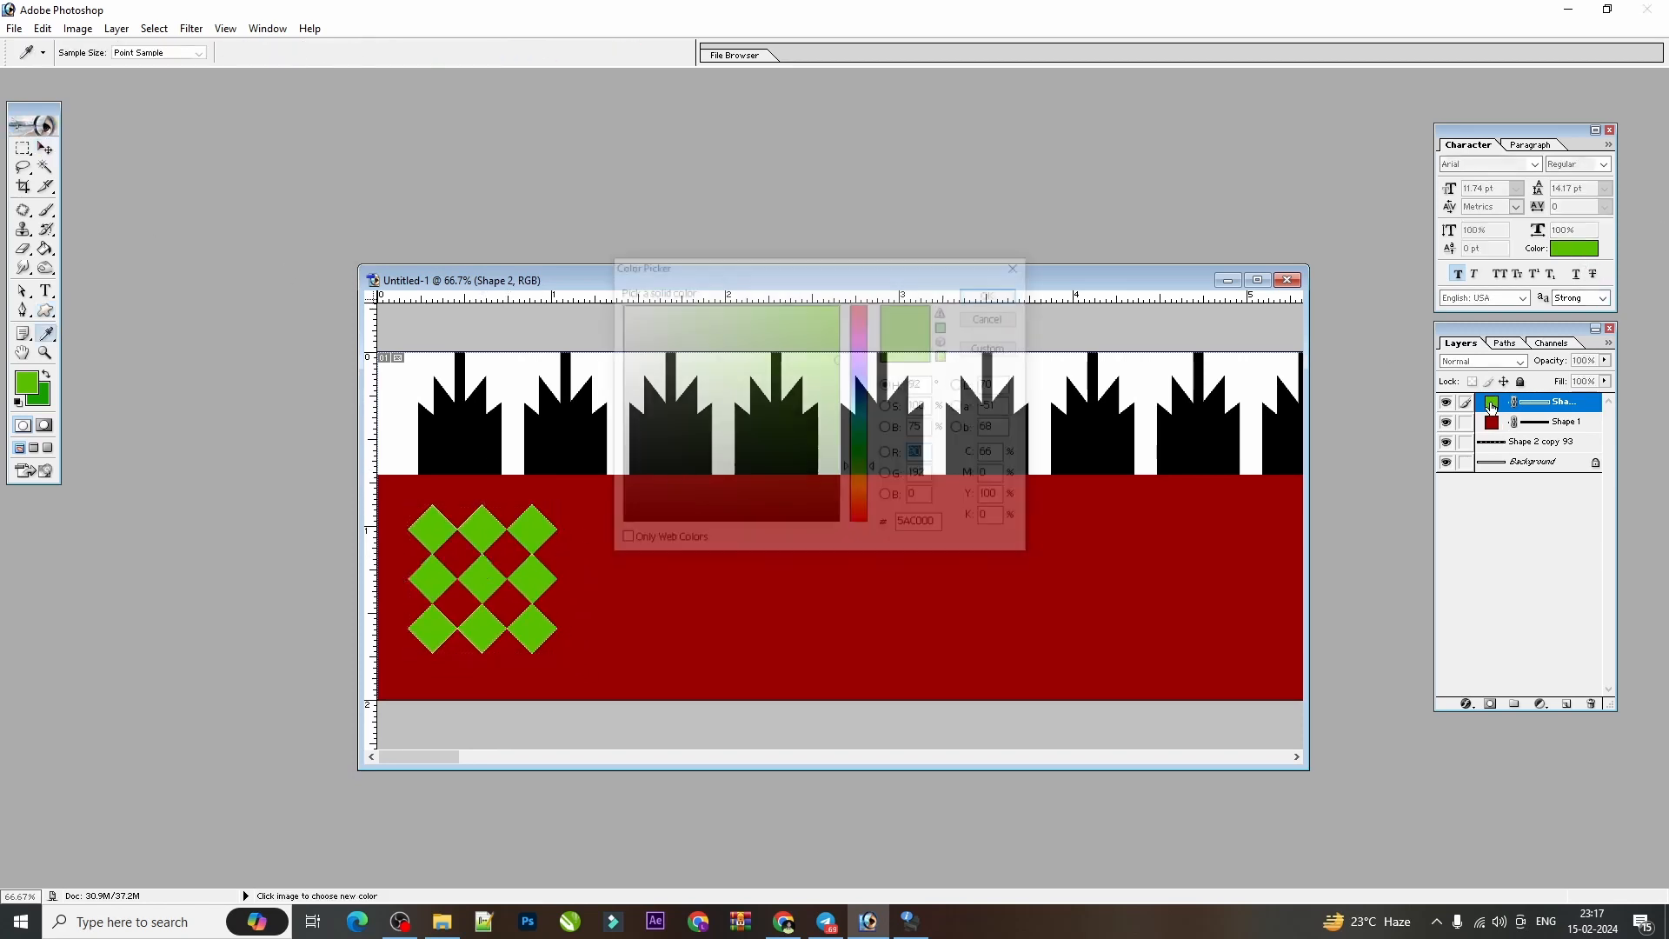
pyautogui.moveTo(807, 357); pyautogui.dragTo(615, 301)
pyautogui.press('Return')
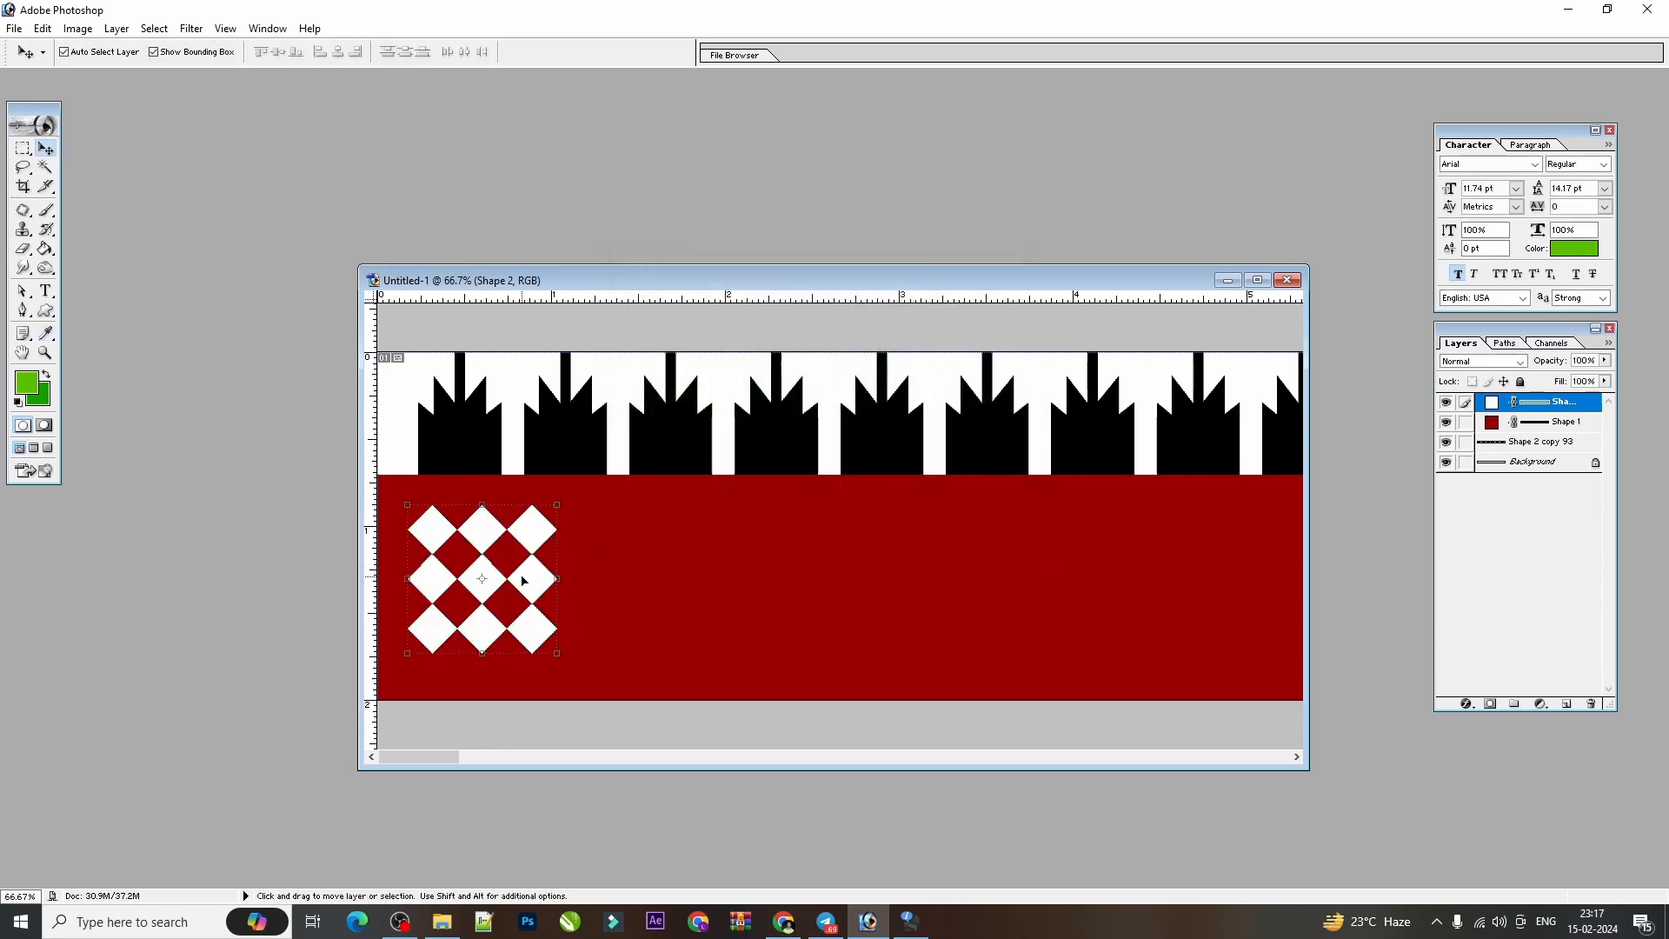
pyautogui.moveTo(522, 580); pyautogui.dragTo(511, 580)
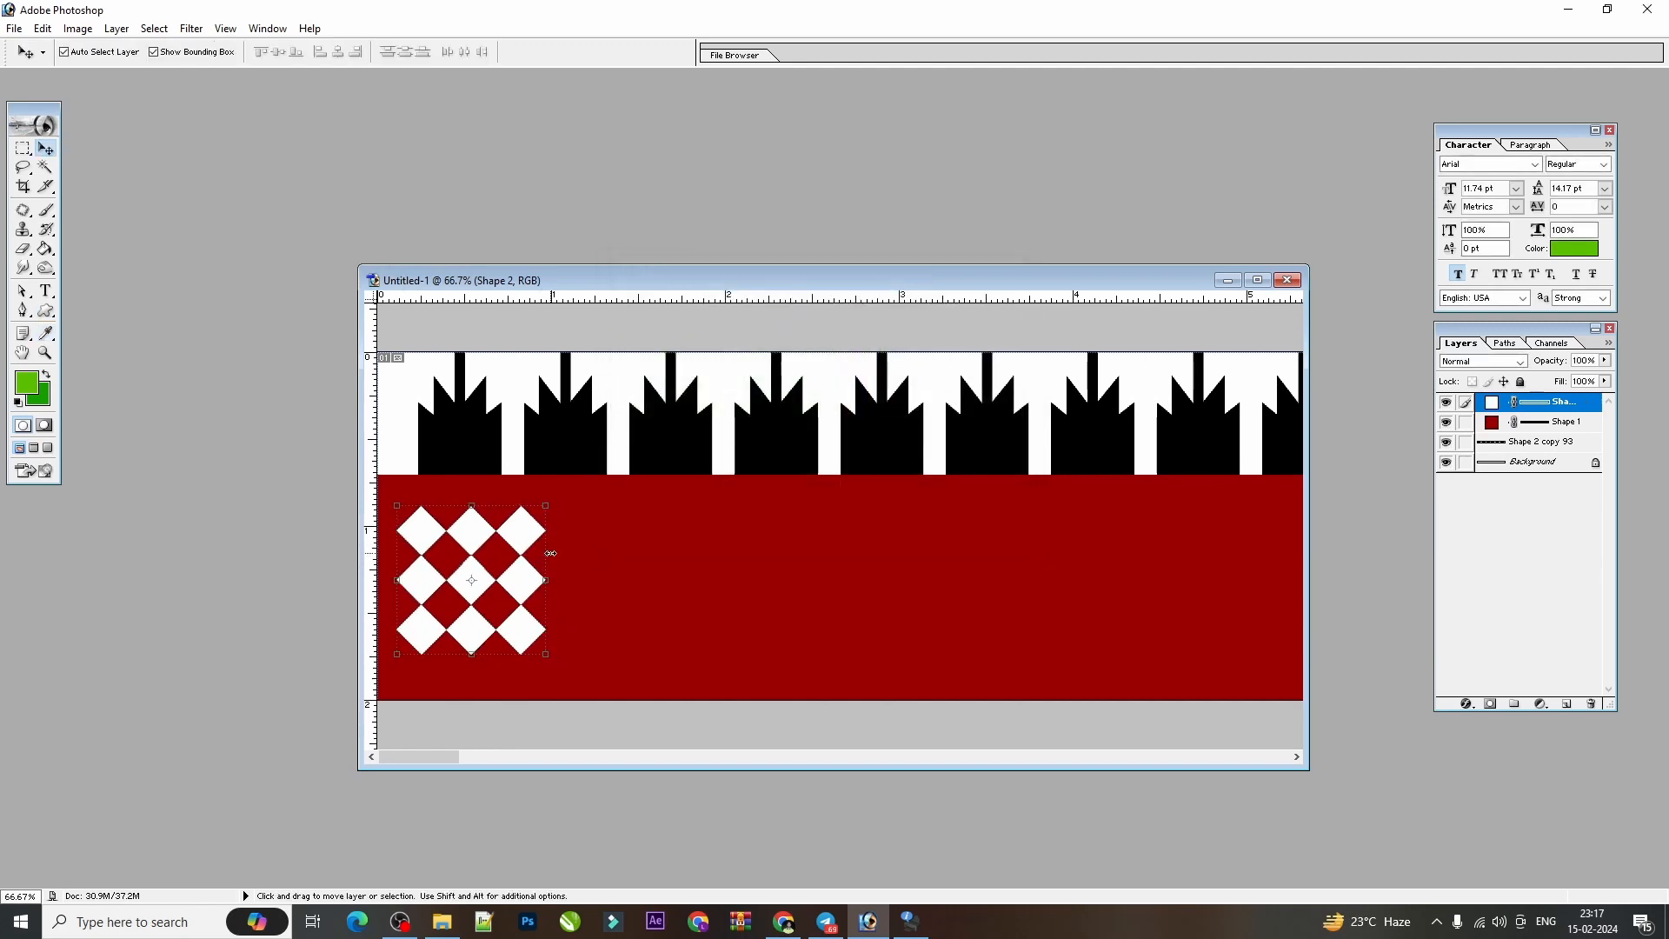
# Draw a nearly square white rectangle of about 0.93 by 0.9 inch and place it beside the diamond grid on the red strip.
pyautogui.click(46, 310)
pyautogui.rightClick(46, 310)
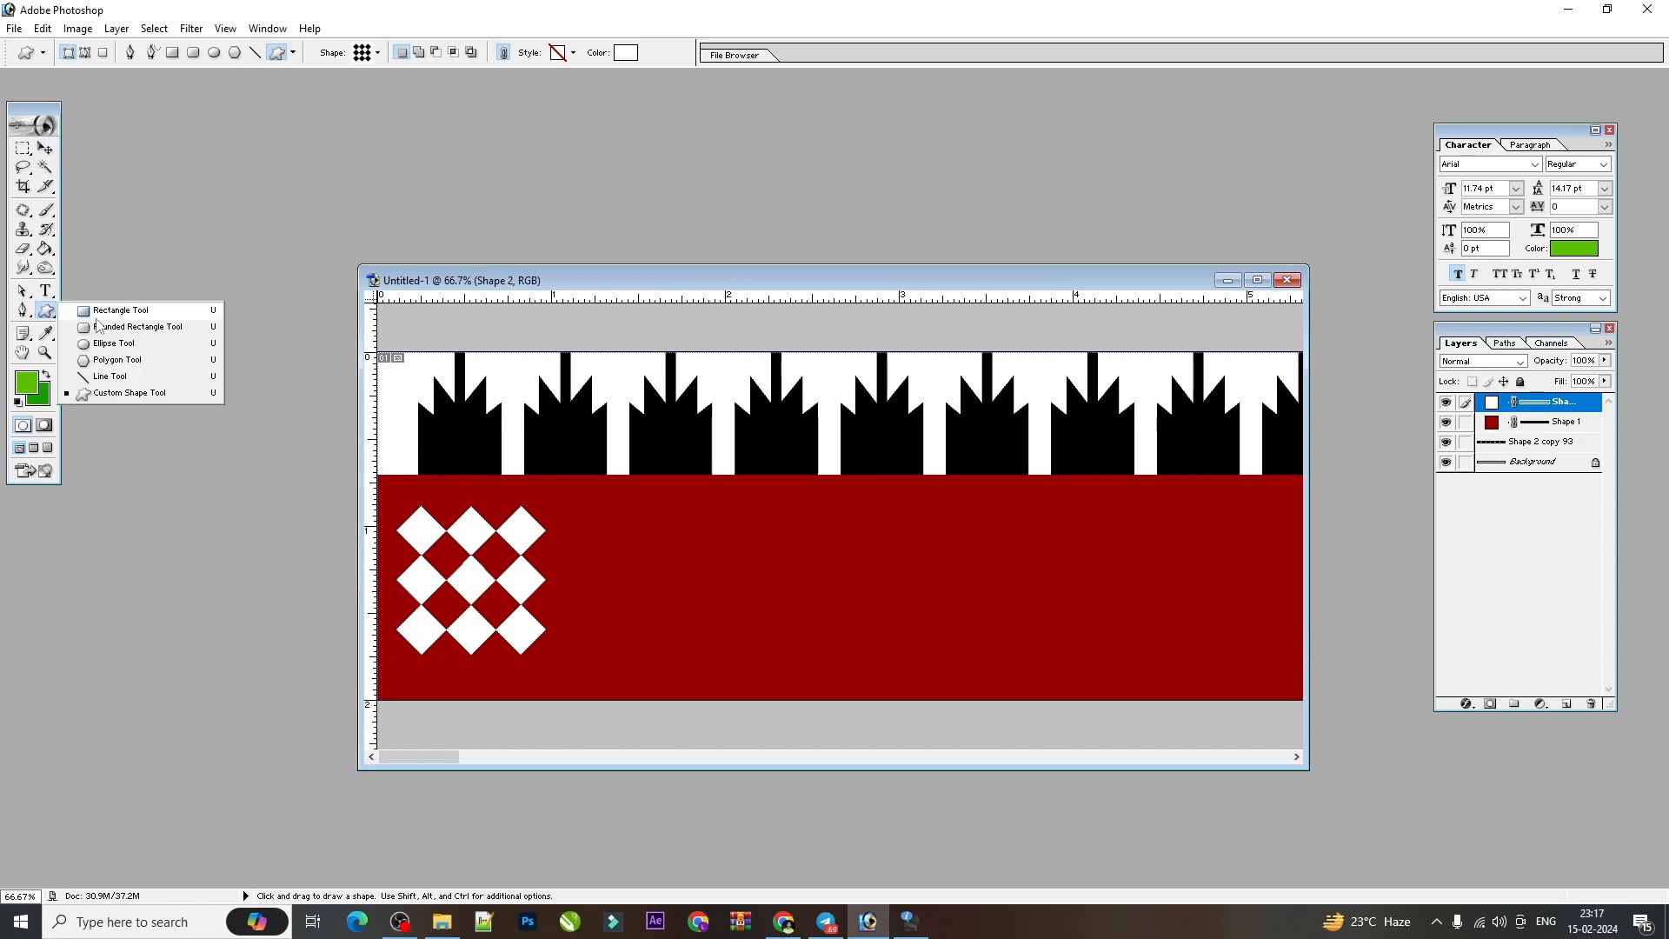
pyautogui.click(98, 313)
pyautogui.moveTo(391, 502); pyautogui.dragTo(555, 657)
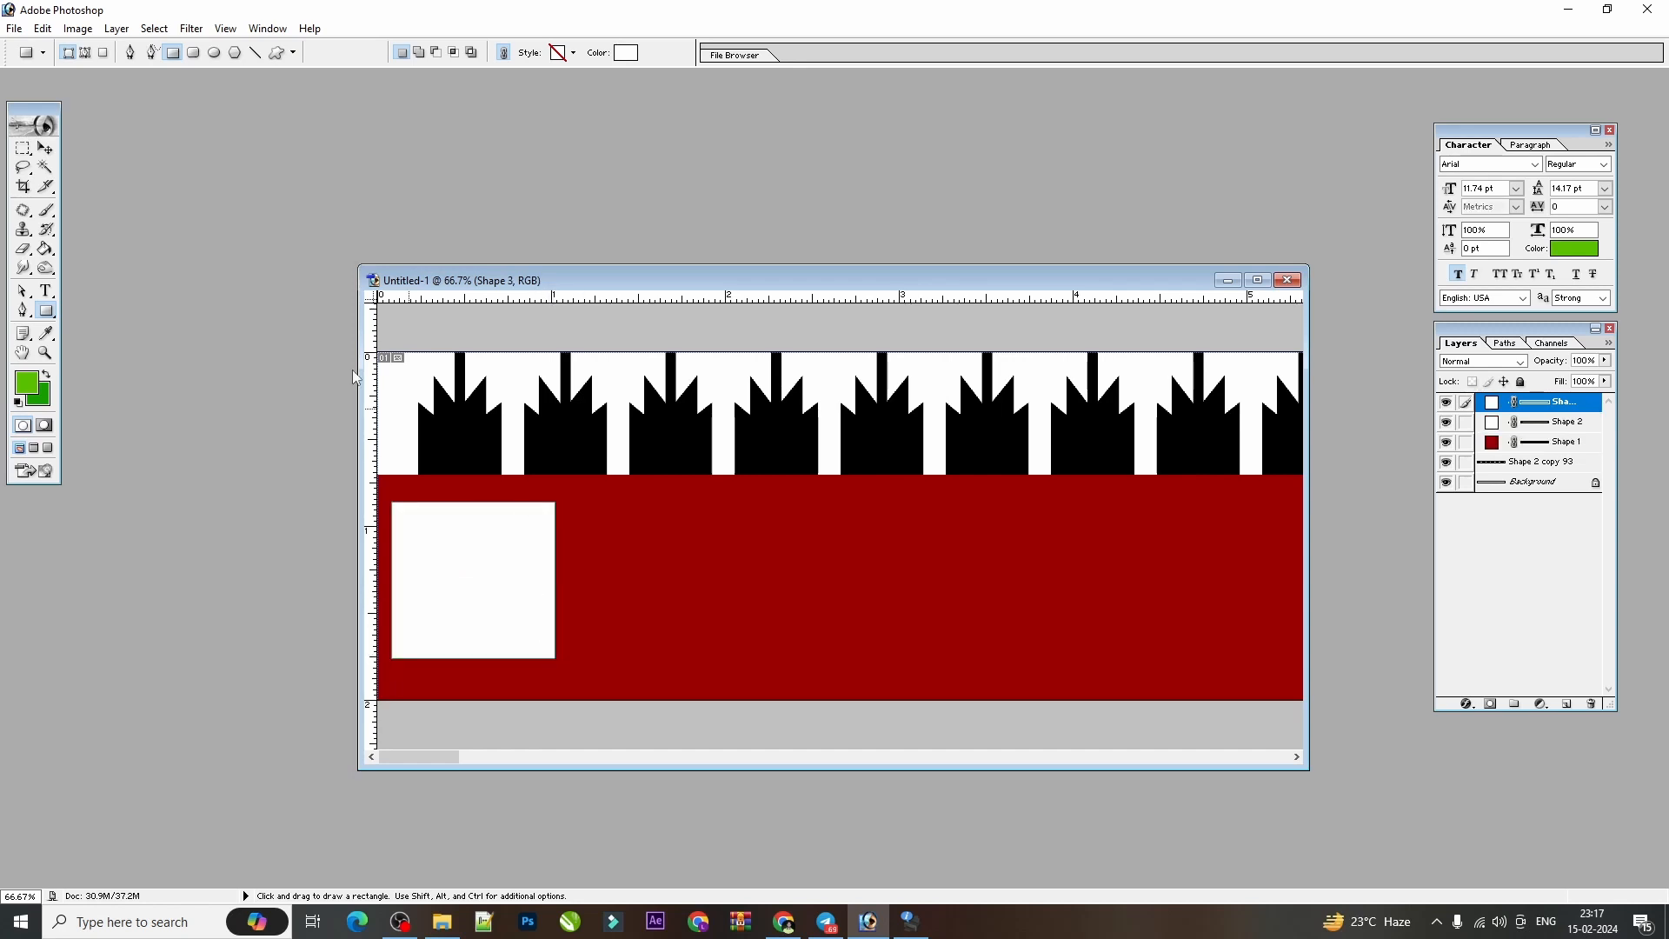
pyautogui.click(44, 149)
pyautogui.moveTo(470, 578); pyautogui.dragTo(701, 549)
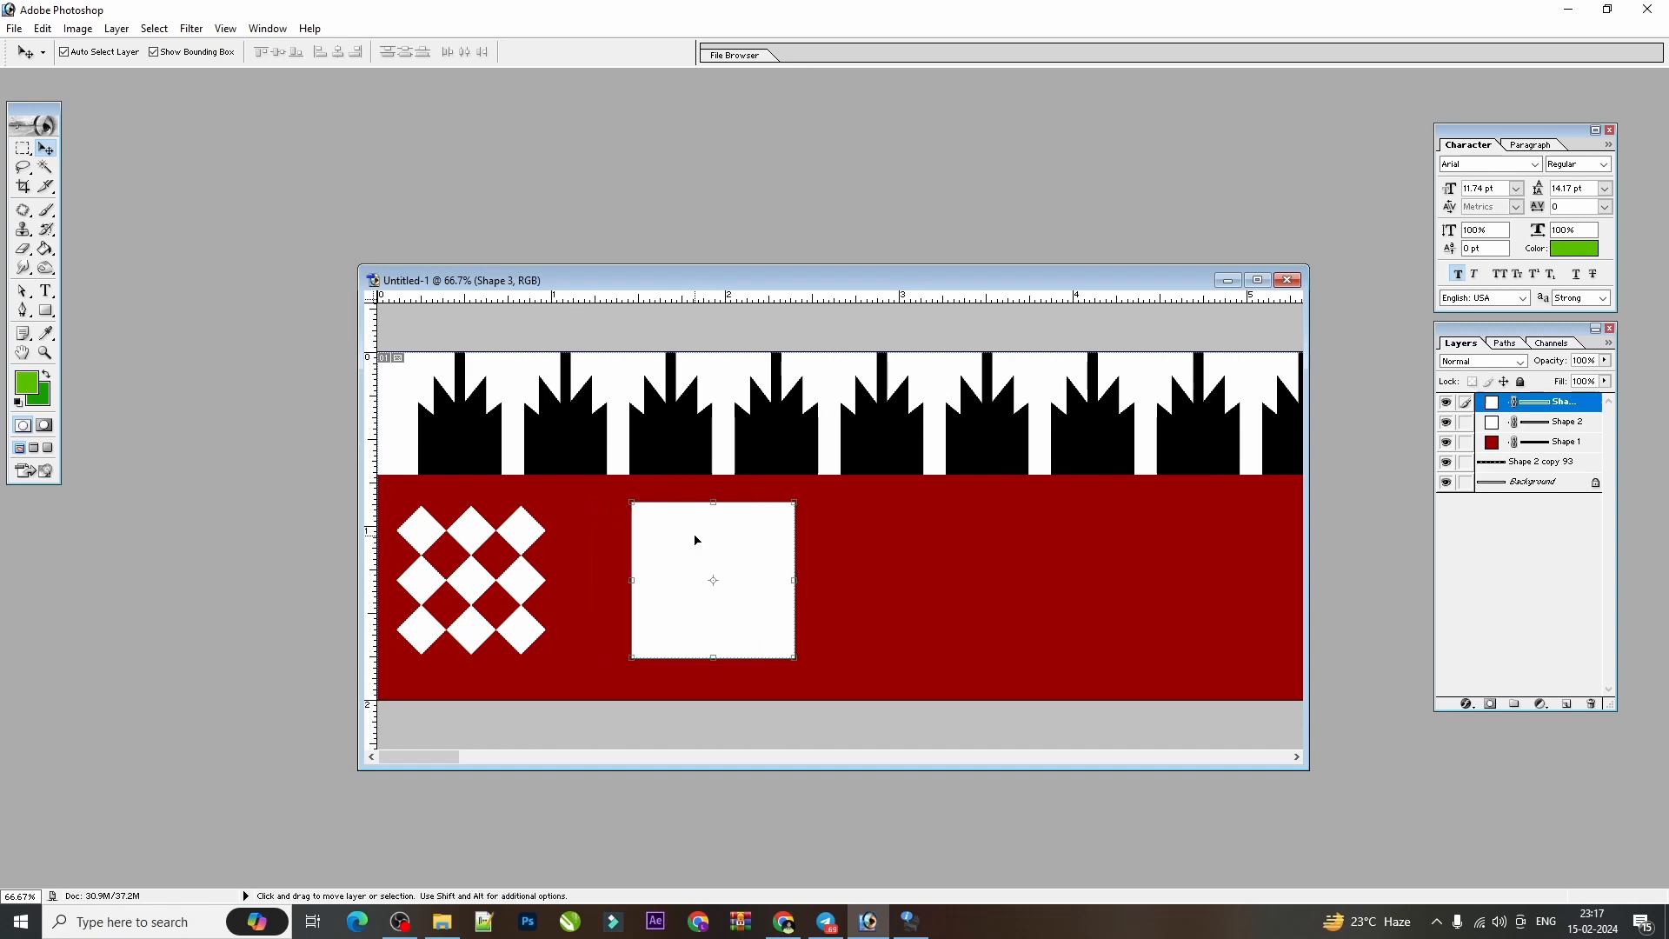
# Change the square's fill colour to black.
pyautogui.doubleClick(1492, 406)
pyautogui.click(1205, 422)
pyautogui.press('Return')
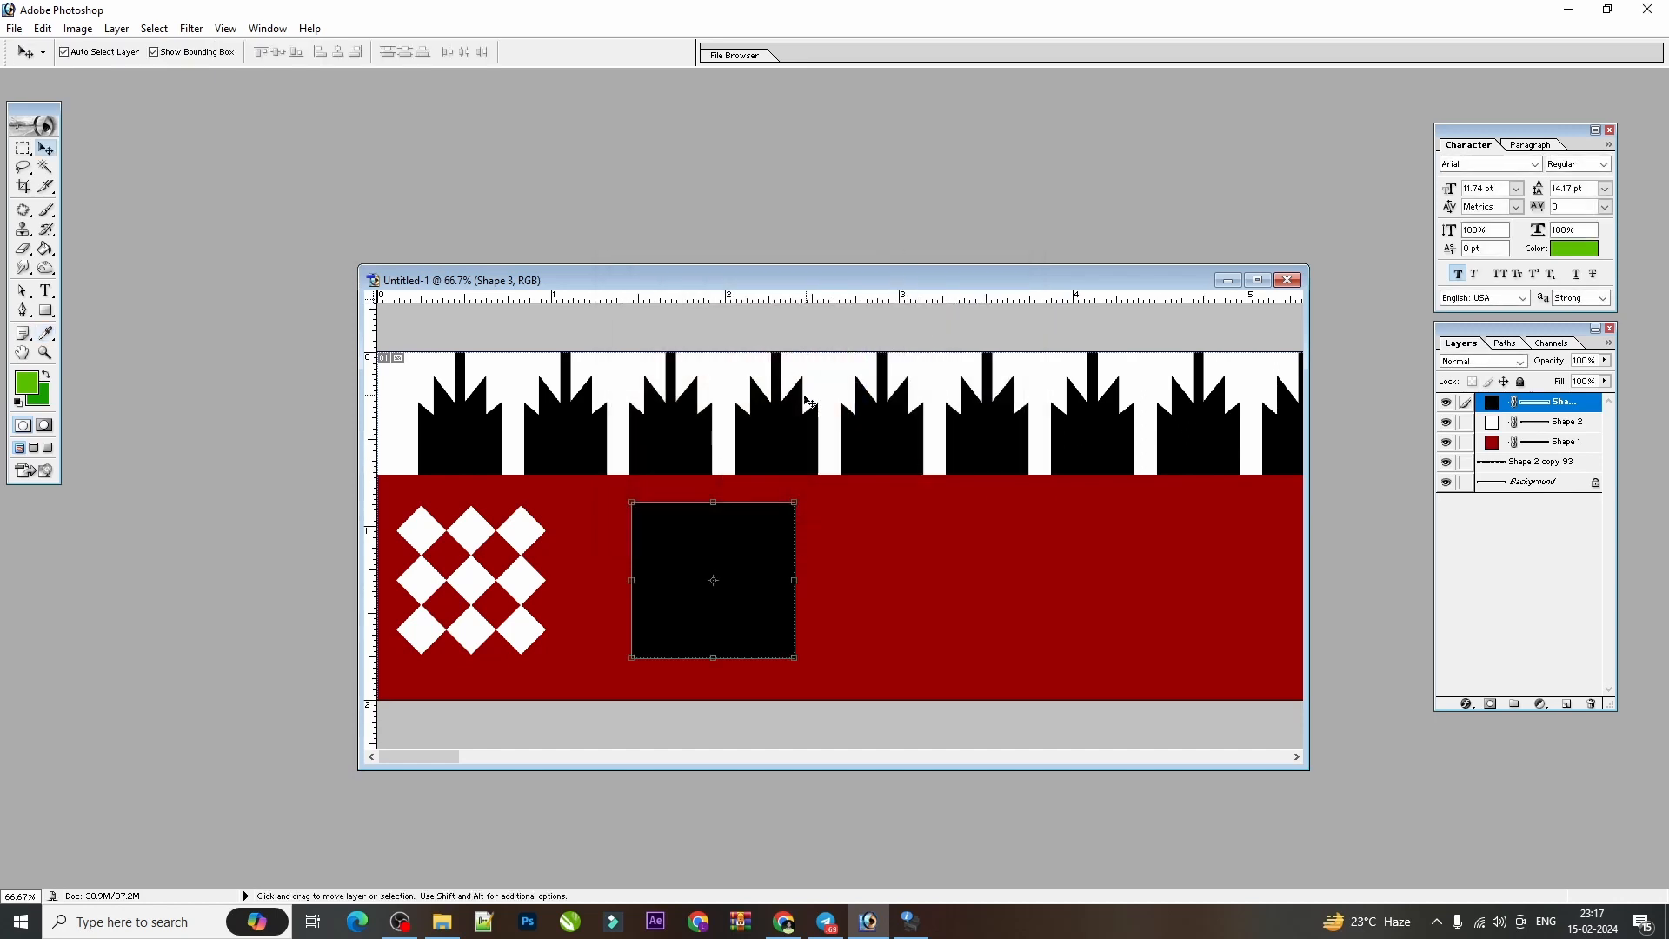
pyautogui.click(963, 448)
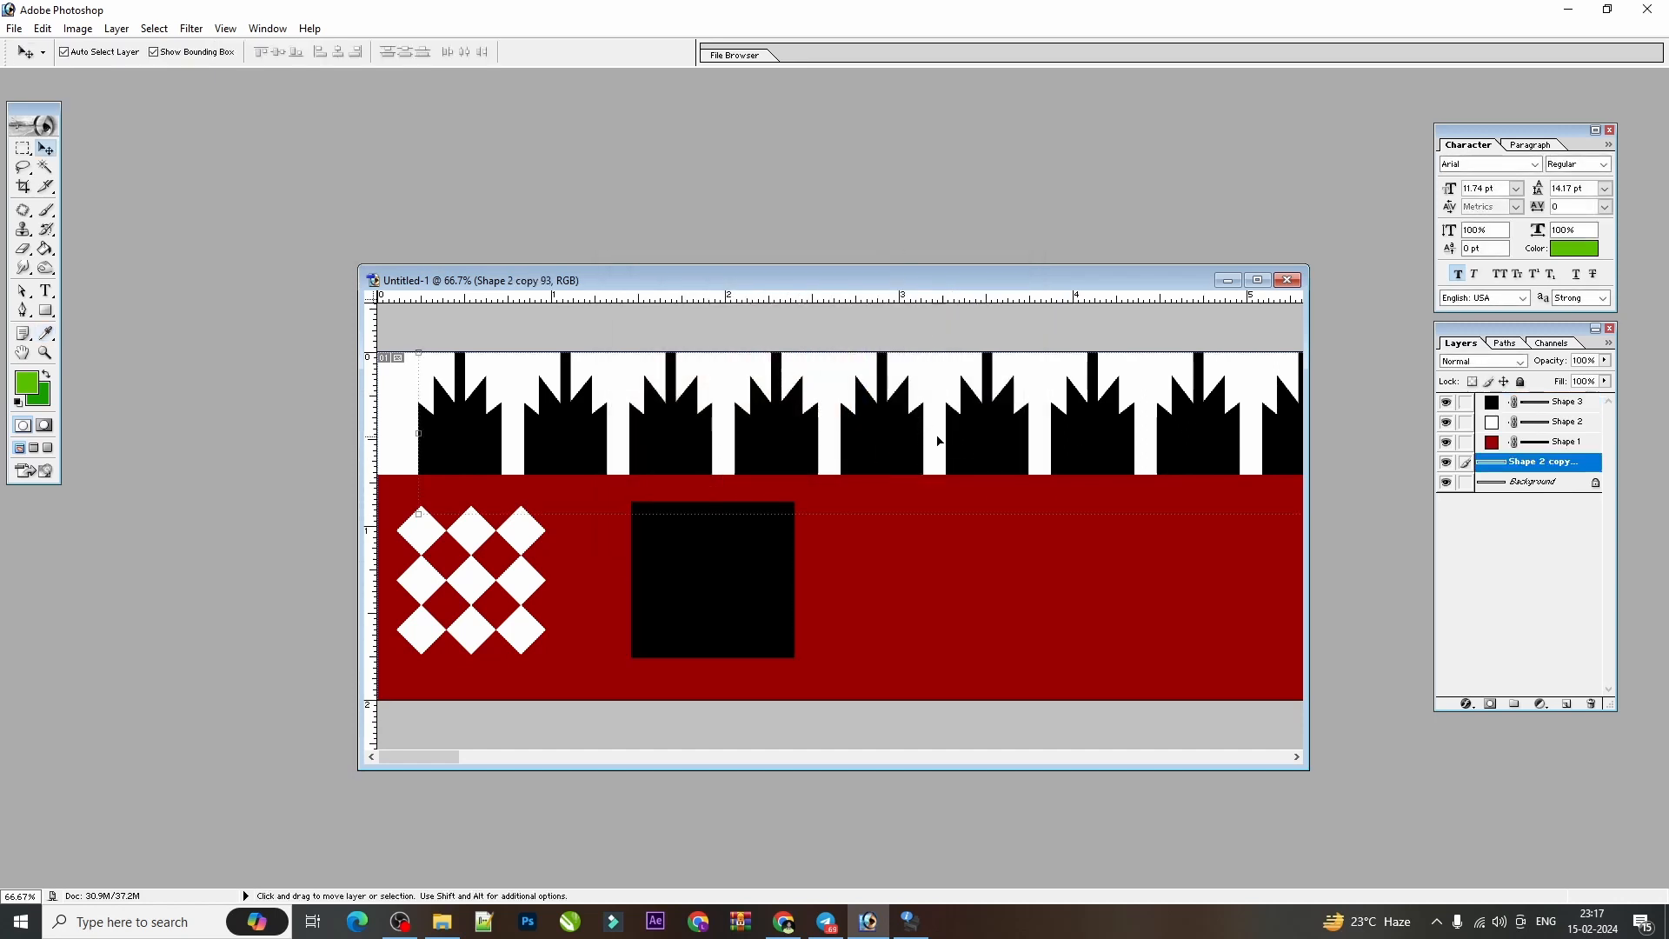
pyautogui.rightClick(887, 422)
pyautogui.click(918, 436)
pyautogui.click(712, 619)
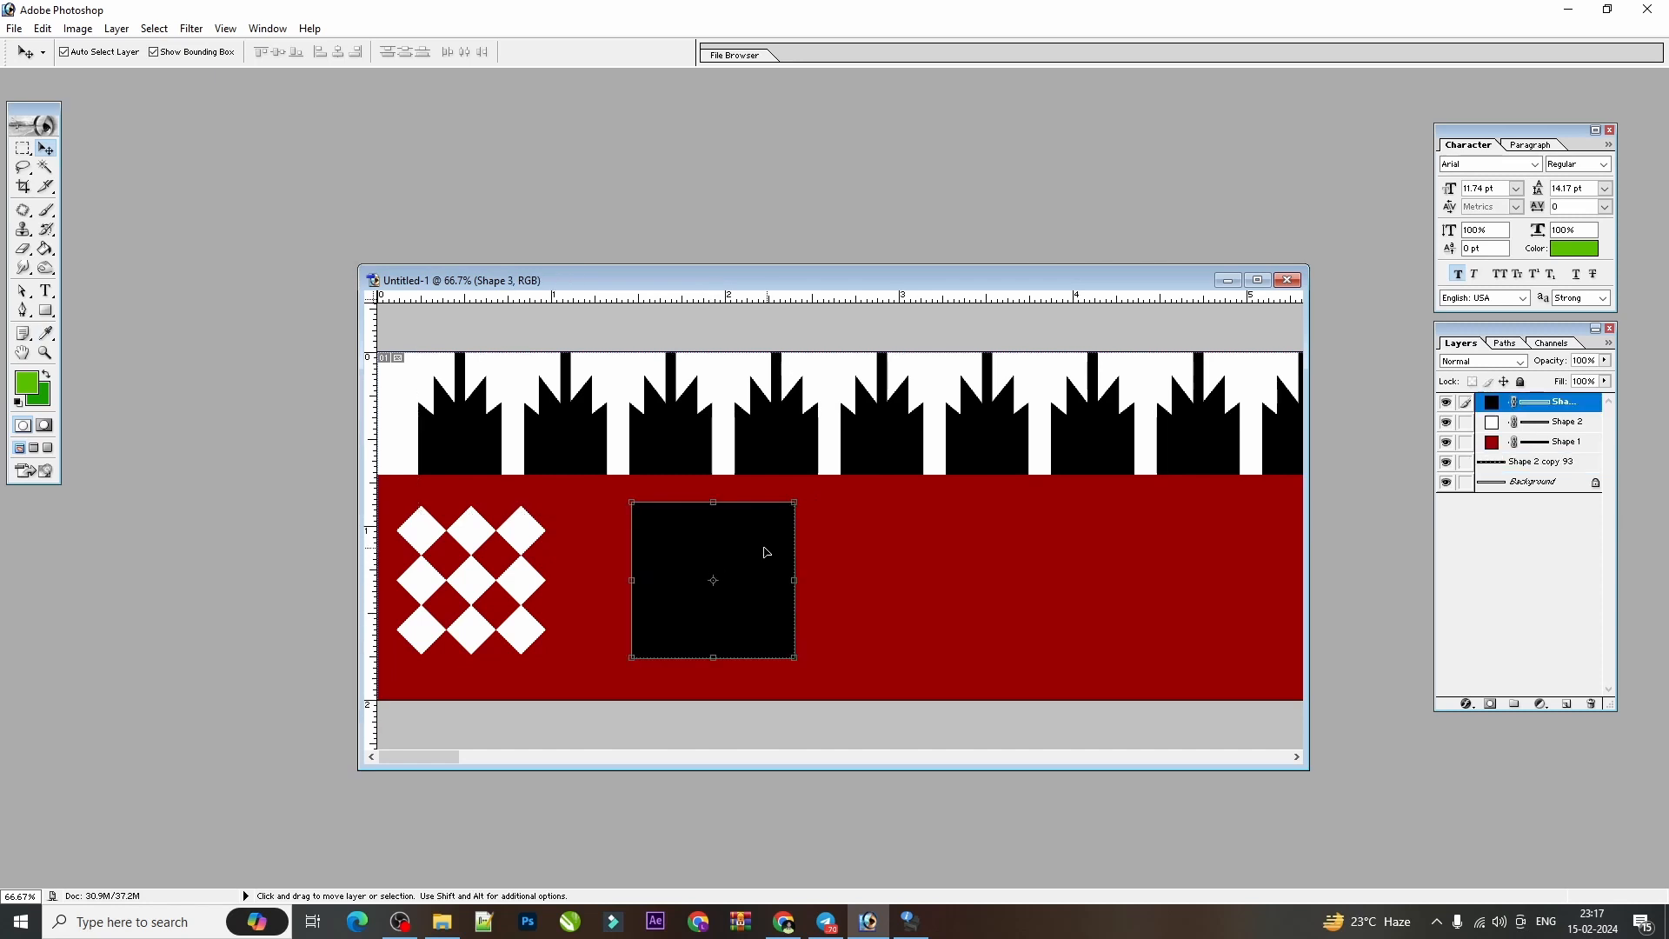
# Choose the Ornament 4 custom shape from the shape library.
pyautogui.click(47, 311)
pyautogui.click(121, 393)
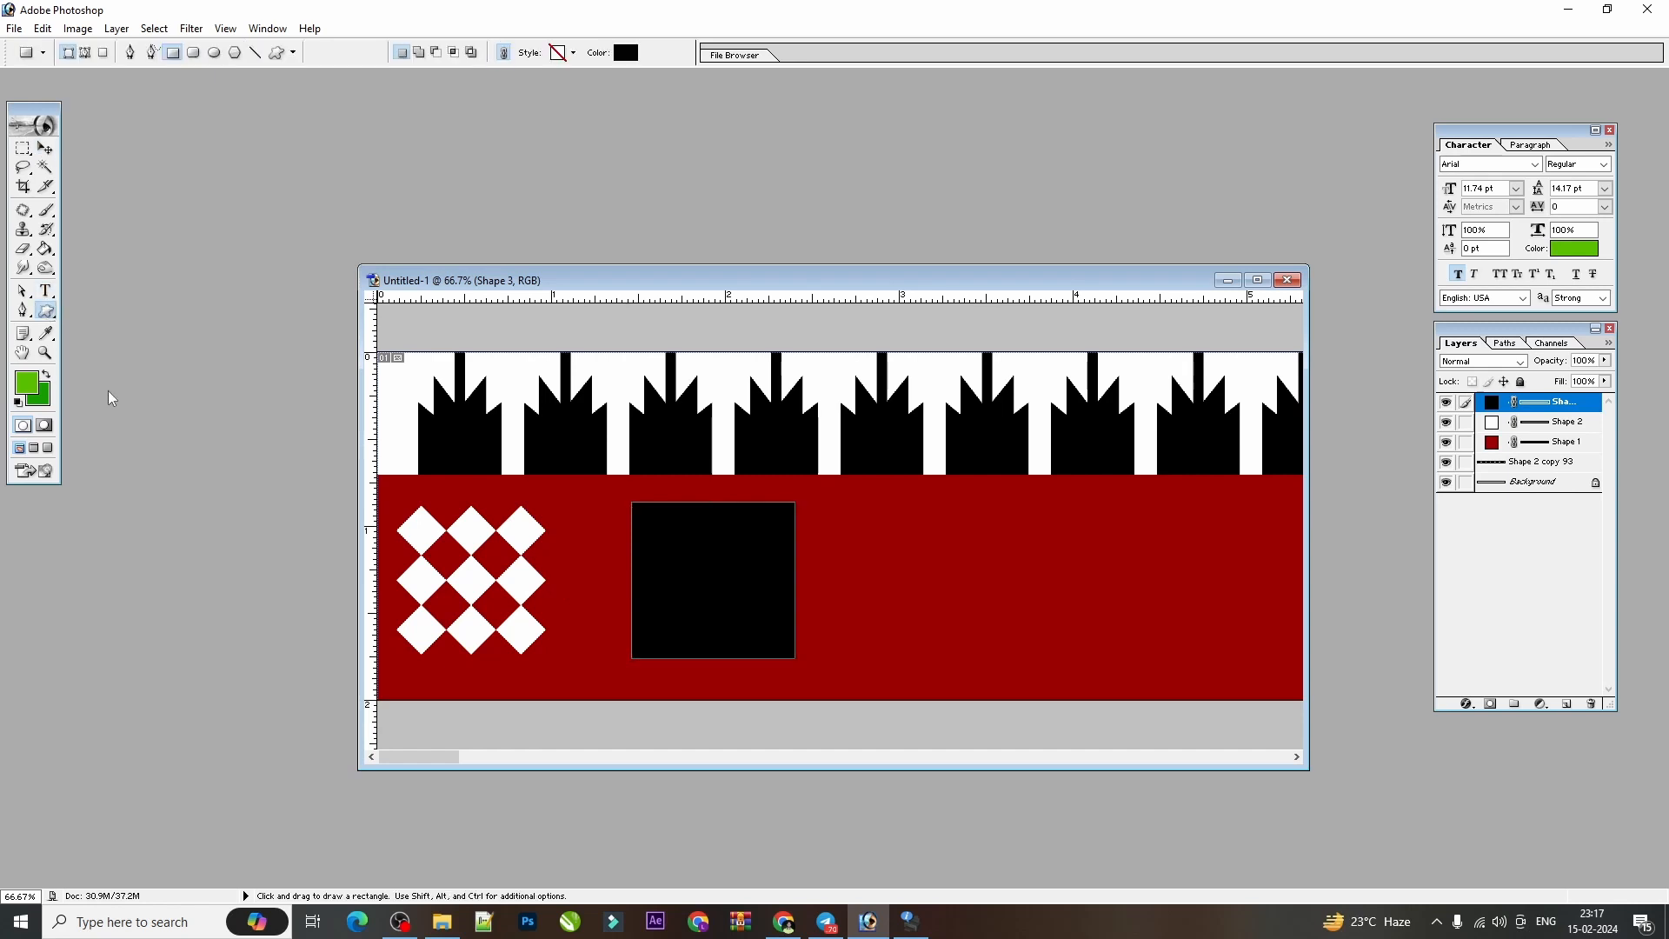
pyautogui.click(377, 53)
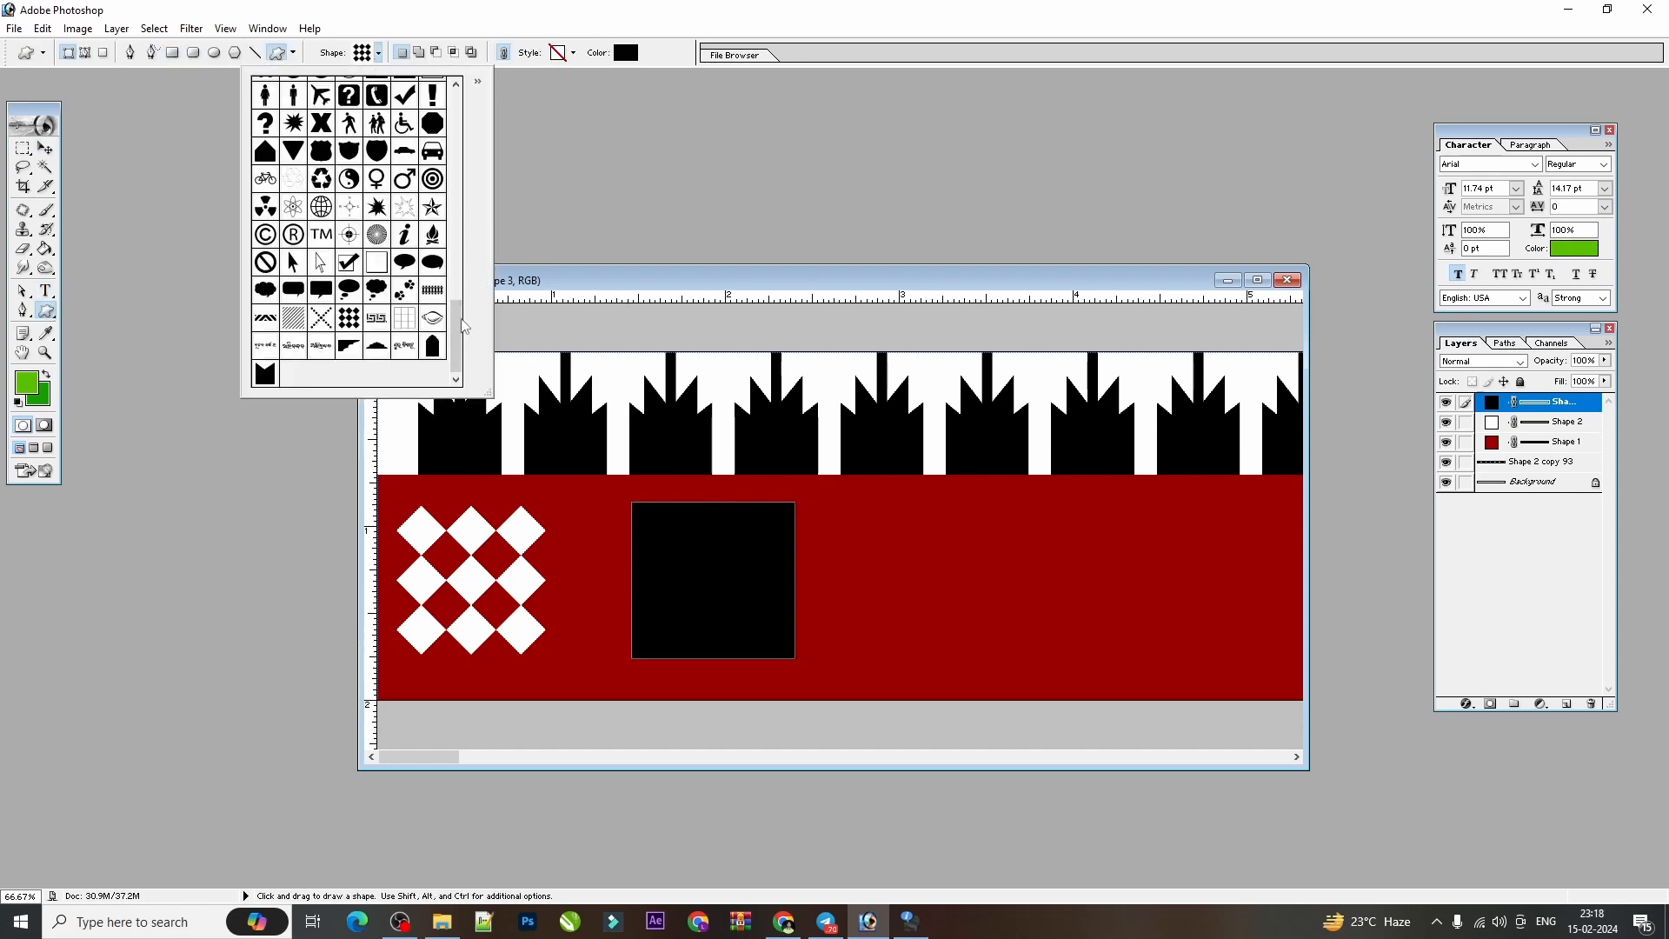
pyautogui.scroll(-5, 453, 261)
pyautogui.moveTo(454, 252)
pyautogui.mouseDown()
pyautogui.moveTo(441, 209)
pyautogui.moveTo(441, 242)
pyautogui.mouseUp()
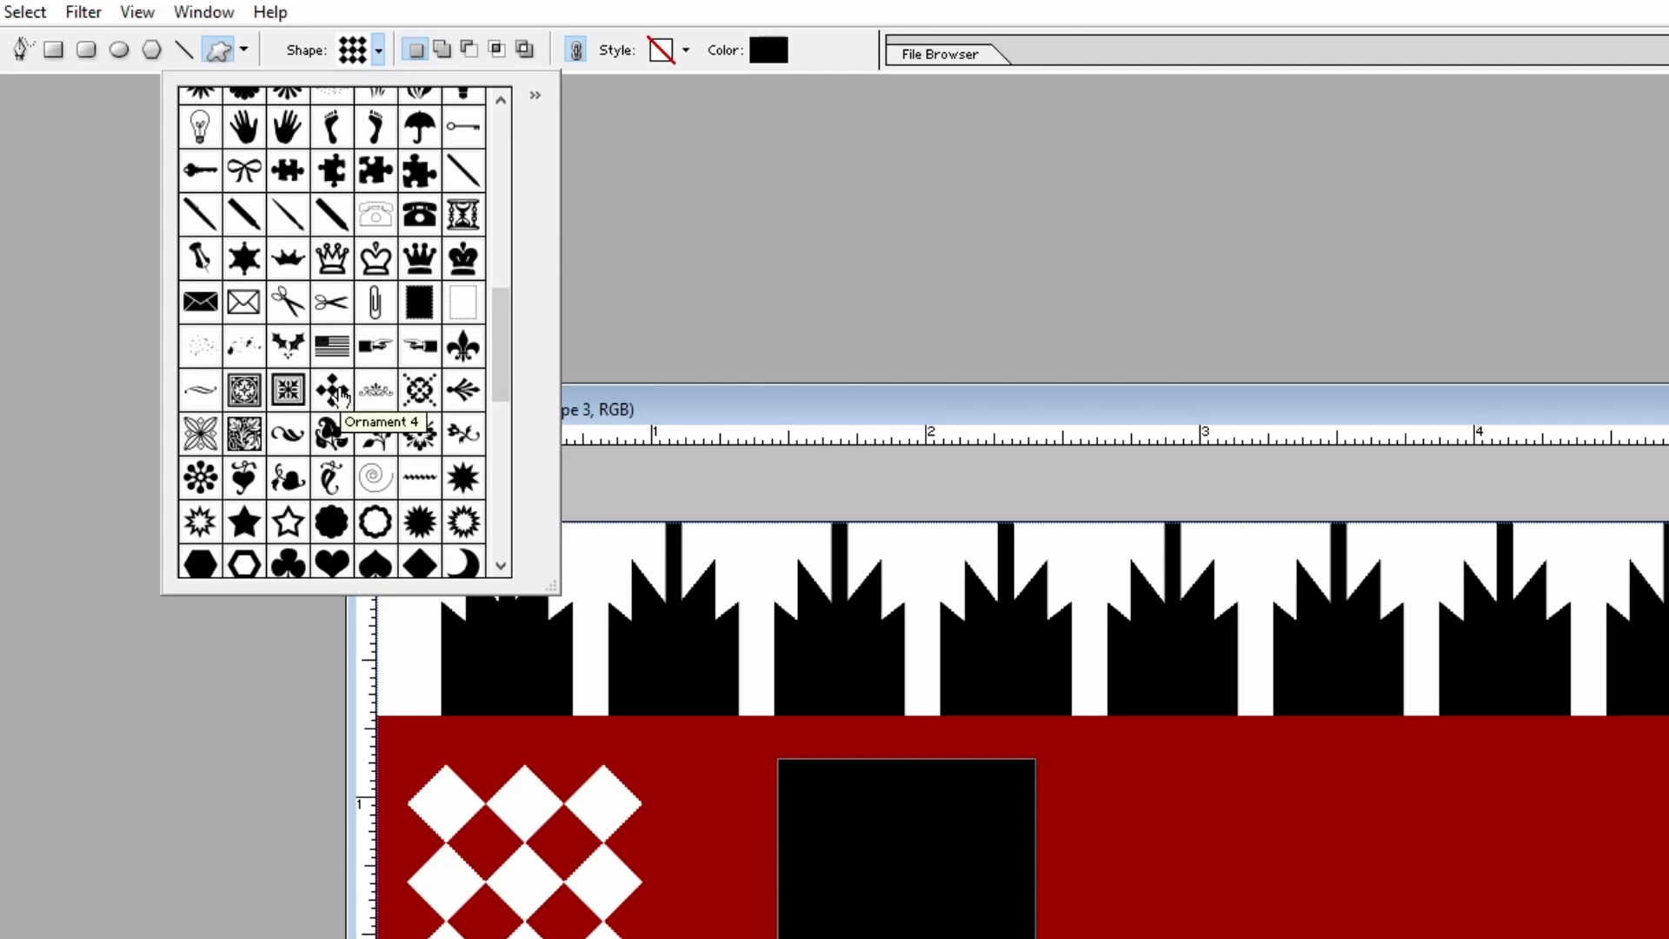
pyautogui.click(334, 392)
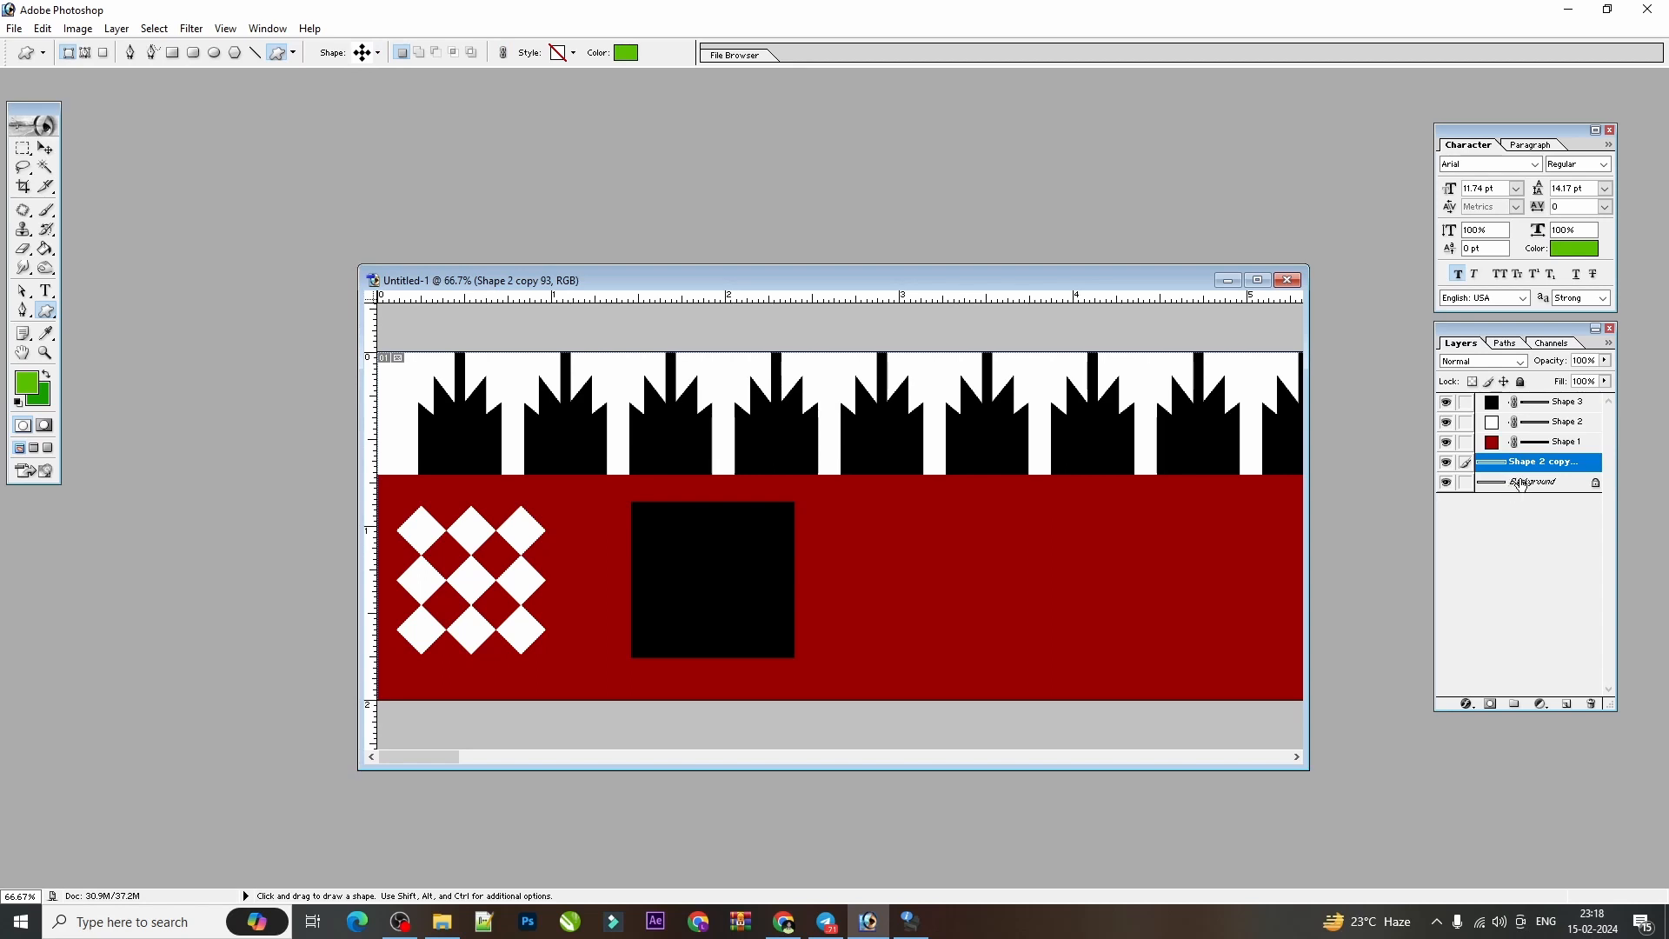
# With the silhouettes layer active, draw the green Ornament 4 shape about 0.7 inch wide inside the black square's area.
pyautogui.click(1521, 484)
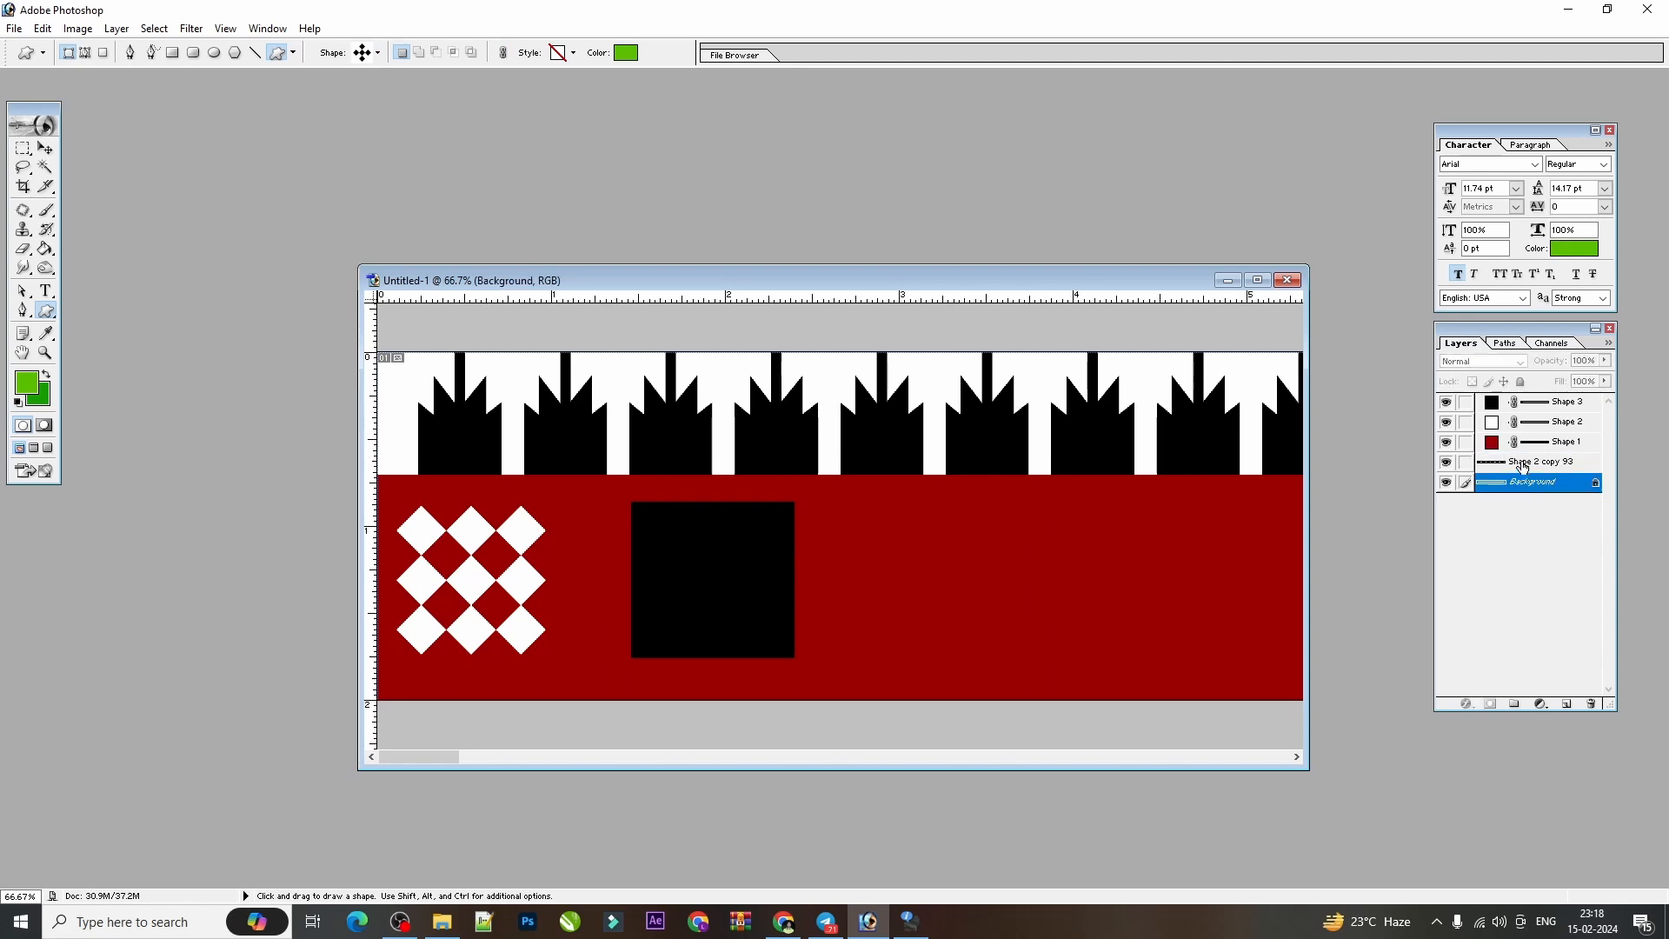
pyautogui.click(1523, 466)
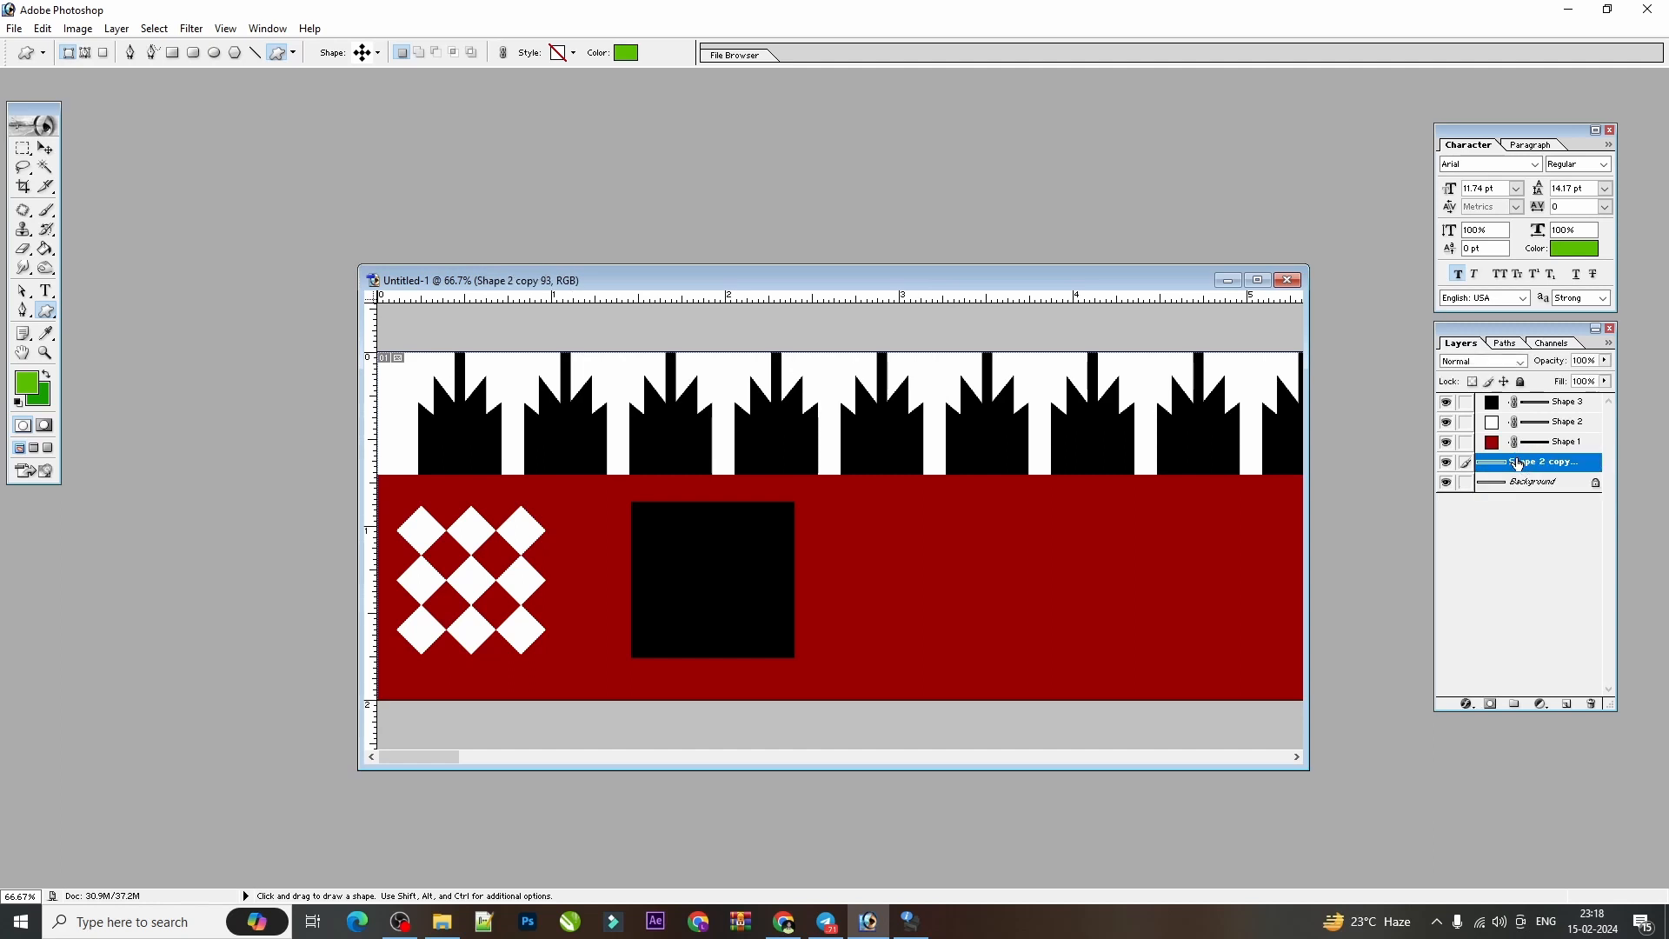
pyautogui.doubleClick(1517, 464)
pyautogui.press('Return')
pyautogui.doubleClick(1520, 462)
pyautogui.moveTo(657, 524); pyautogui.dragTo(775, 661)
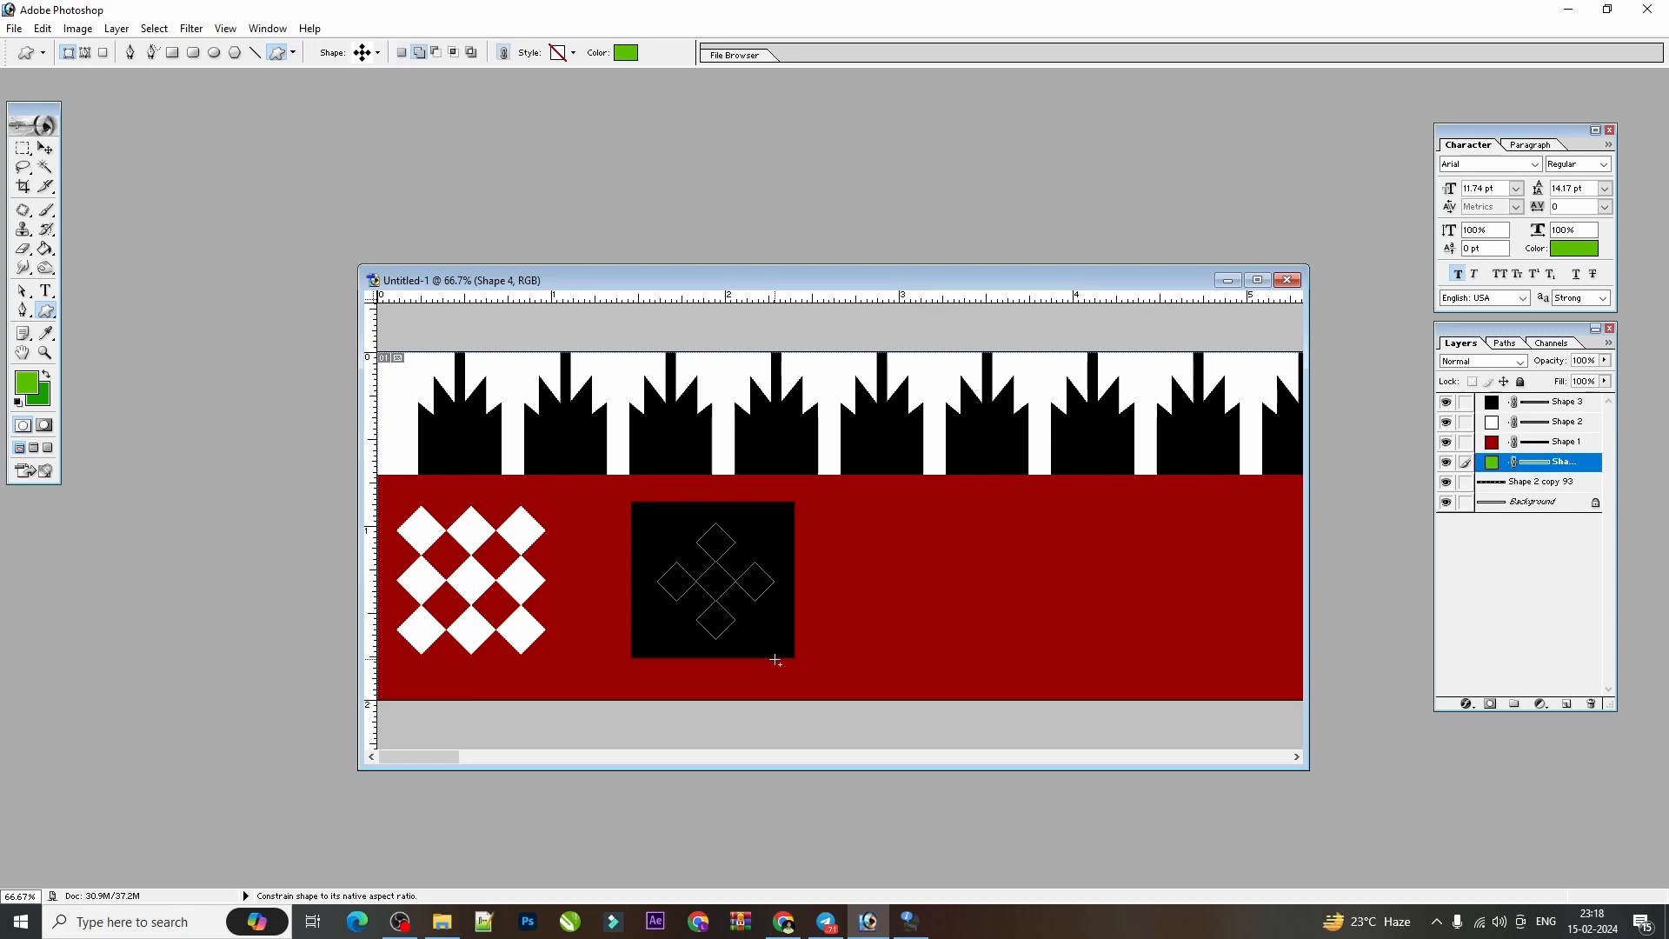
# Change the ornament's fill colour to white, FFFFFF.
pyautogui.doubleClick(1497, 467)
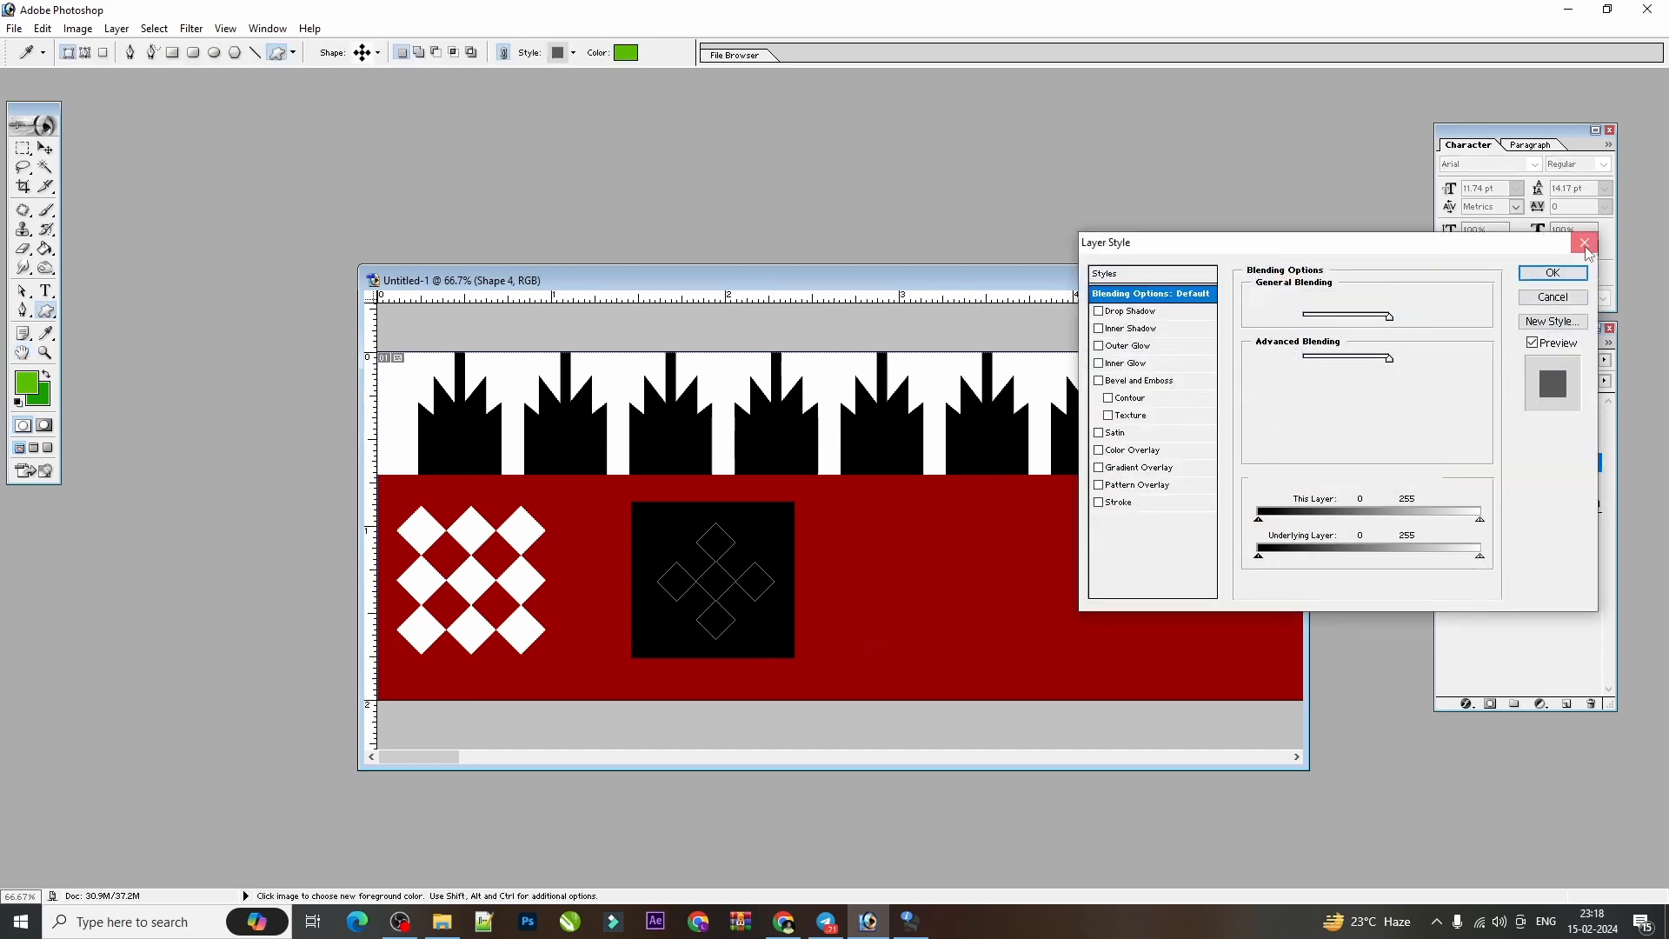
pyautogui.click(1585, 243)
pyautogui.doubleClick(1491, 462)
pyautogui.moveTo(686, 375); pyautogui.dragTo(502, 236)
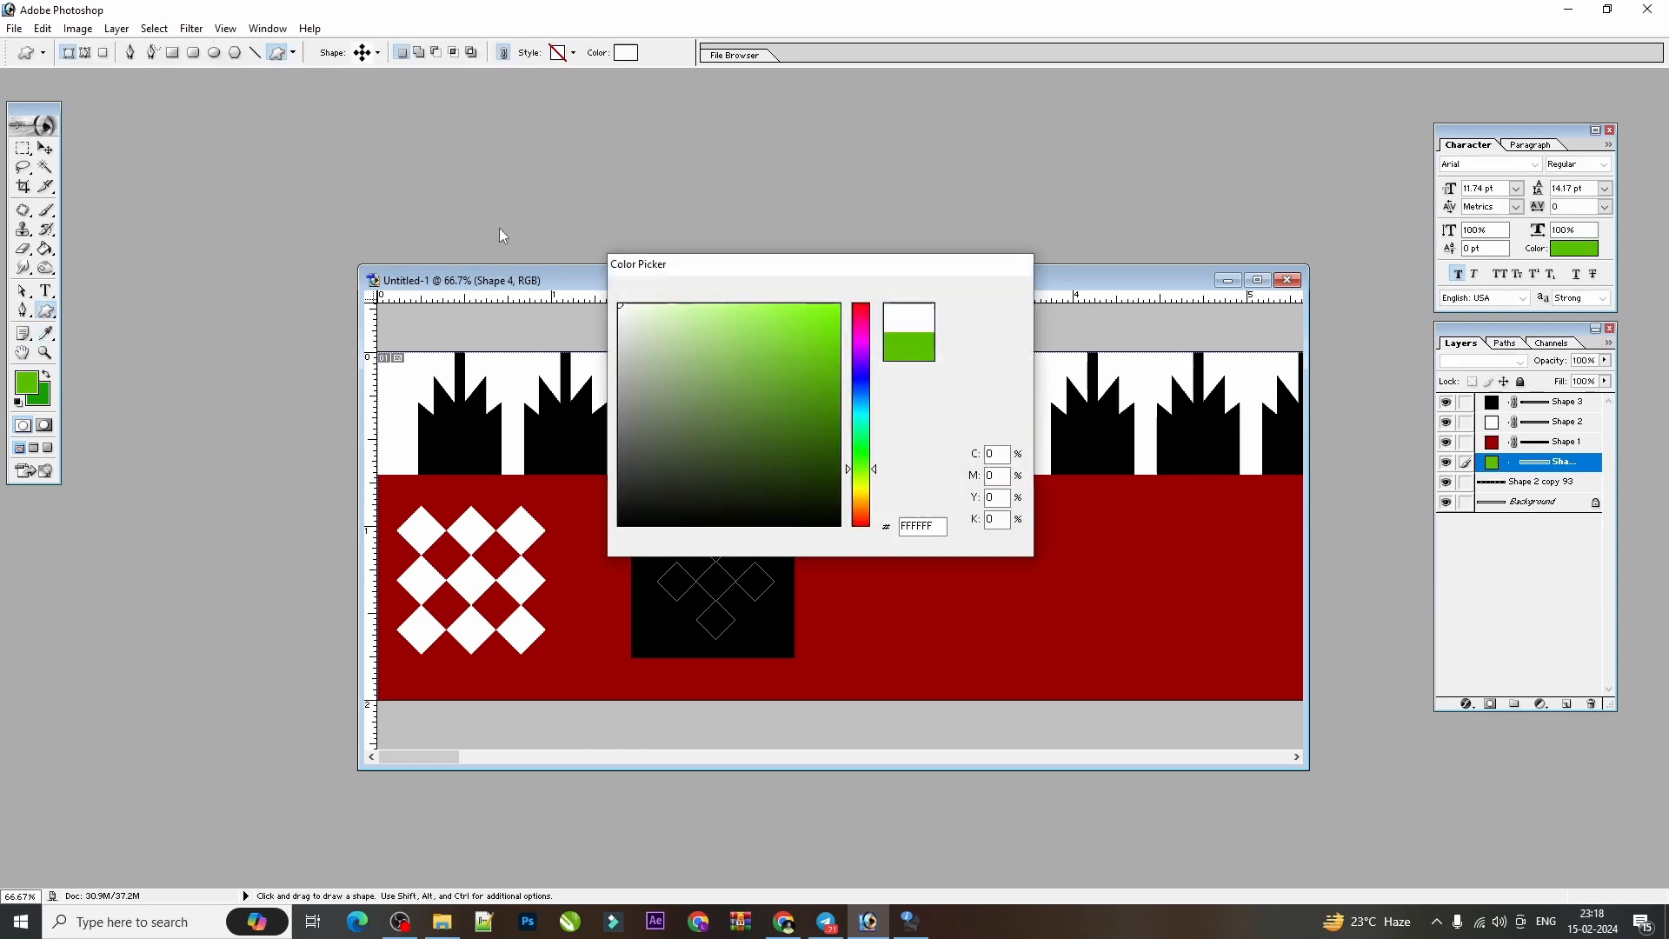
pyautogui.press('Return')
# Bring the white ornament to the front, above the black square.
pyautogui.press('v')
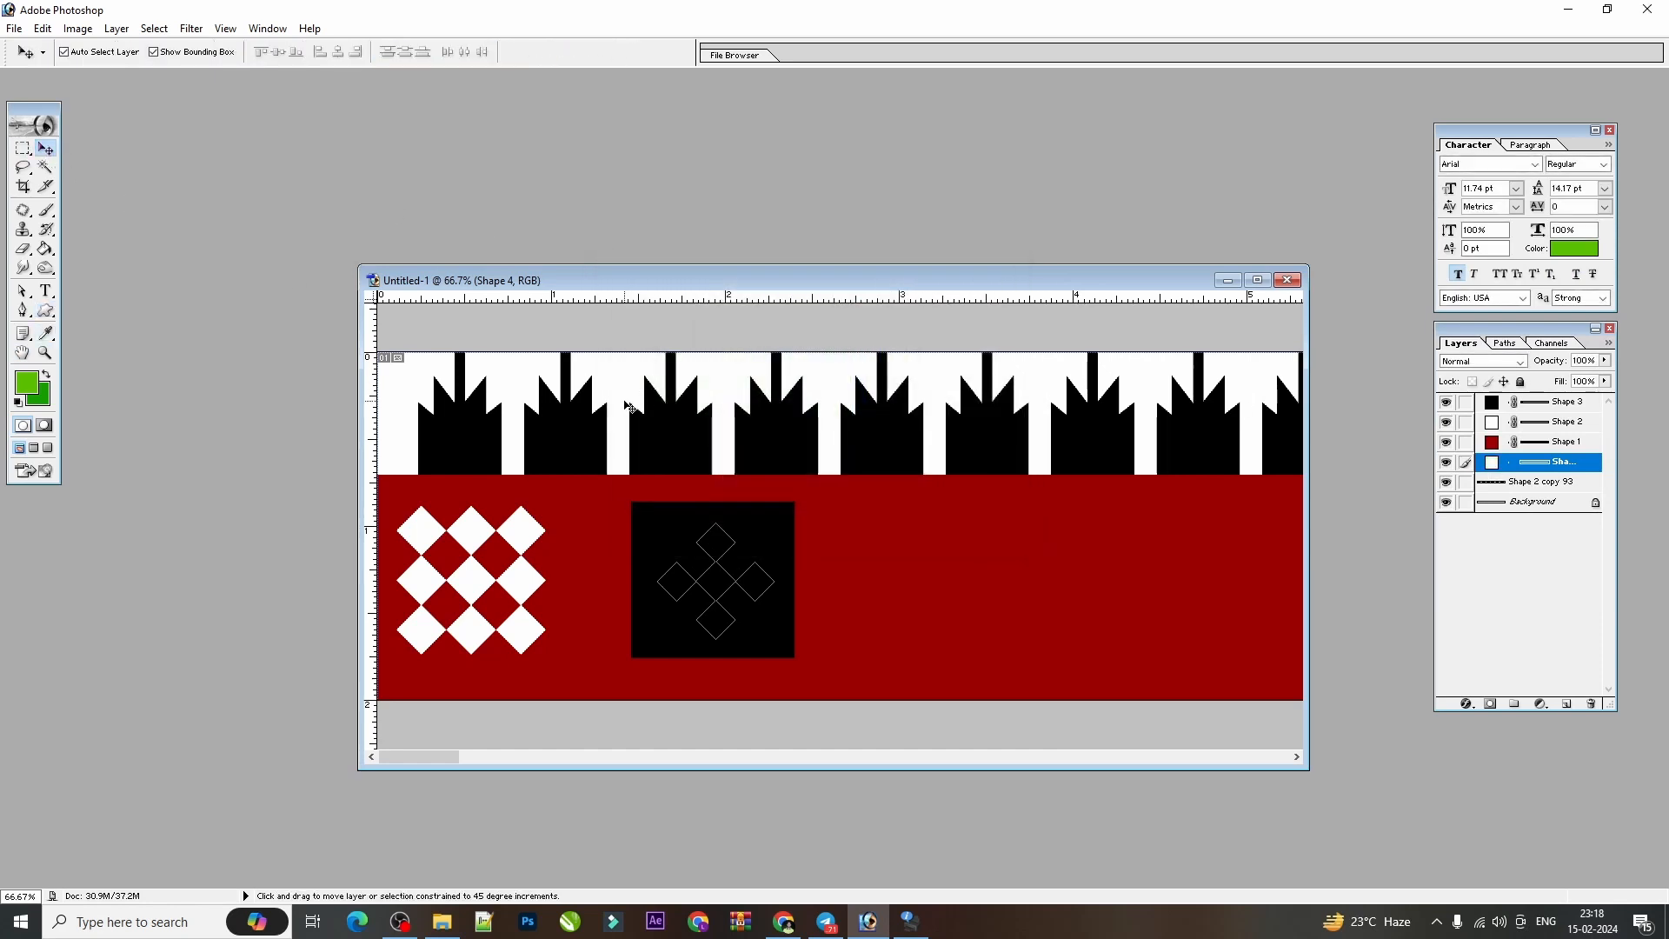
pyautogui.hotkey('ctrl', 'shift', ']')
pyautogui.hotkey('ctrl', '+')
pyautogui.hotkey('ctrl', '+')
pyautogui.hotkey('ctrl', '-')
pyautogui.hotkey('ctrl', '-')
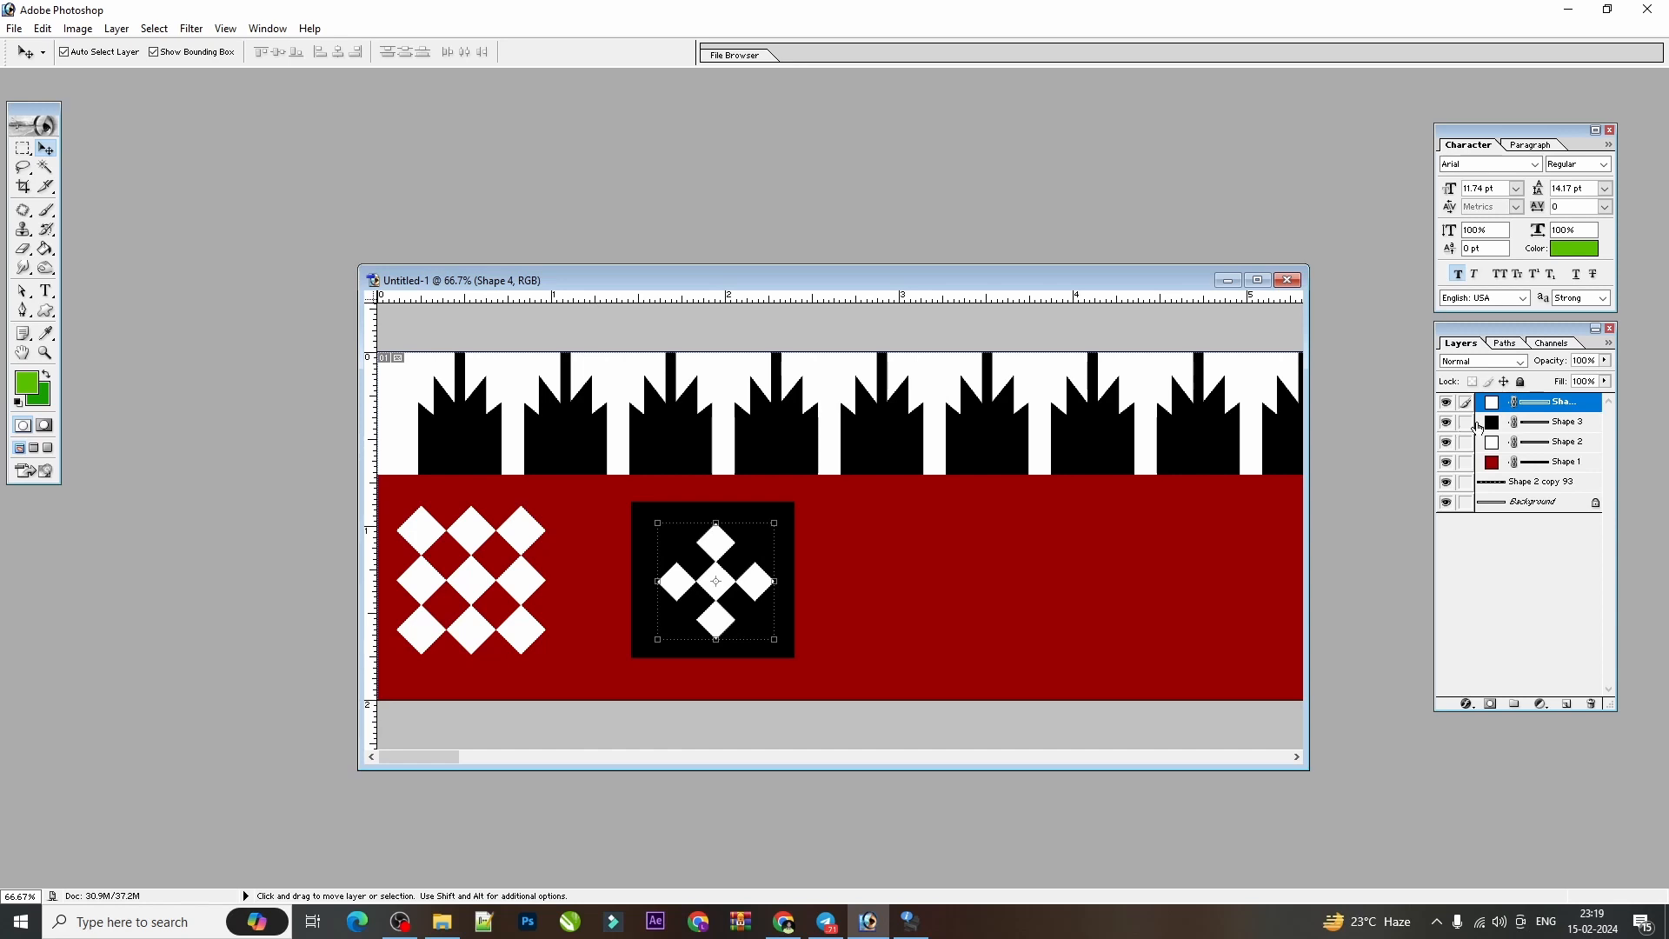
pyautogui.click(1447, 424)
pyautogui.click(1447, 425)
pyautogui.click(1447, 425)
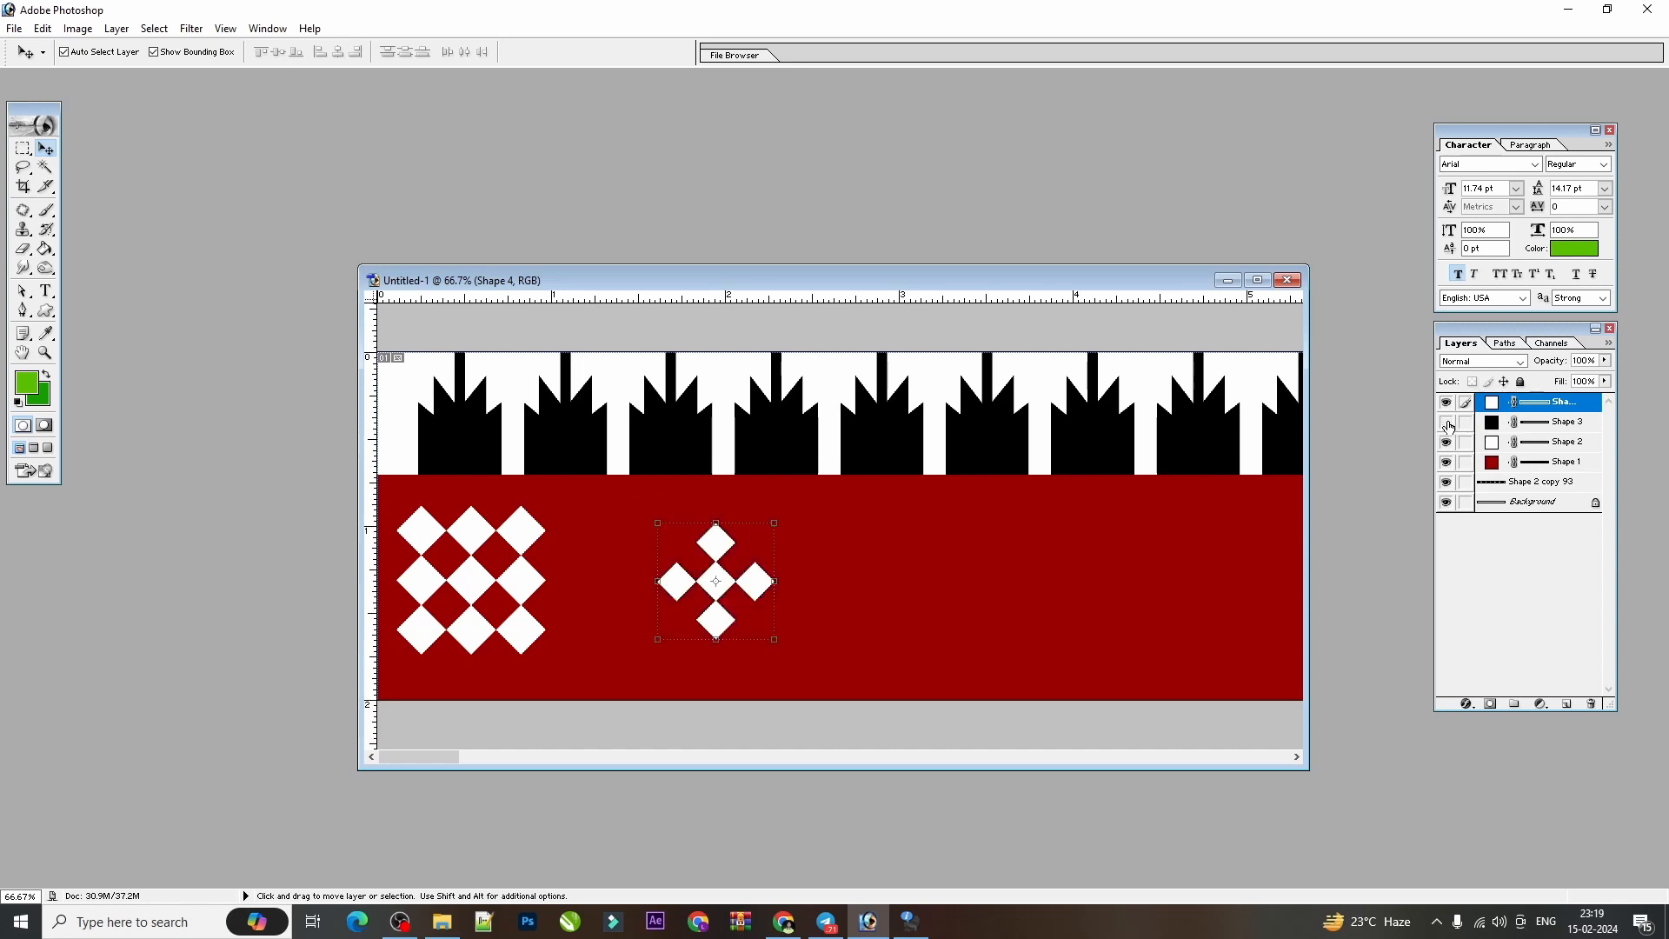
pyautogui.click(1447, 425)
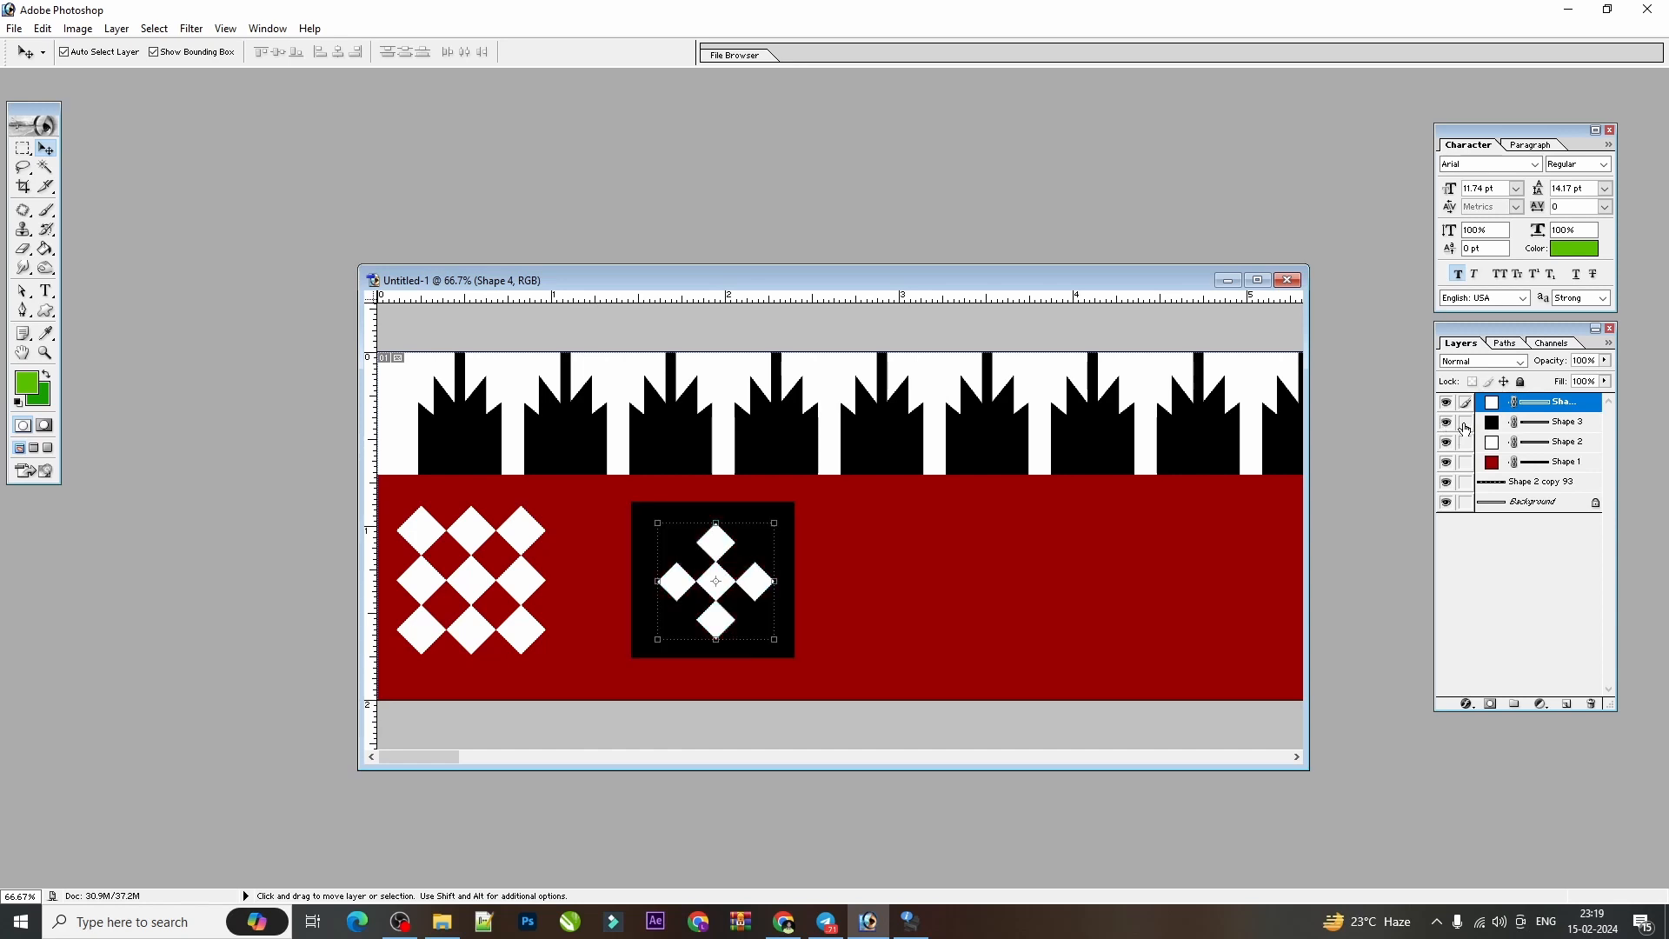
# Link the black square to the ornament and align their vertical and horizontal centres.
pyautogui.click(1464, 425)
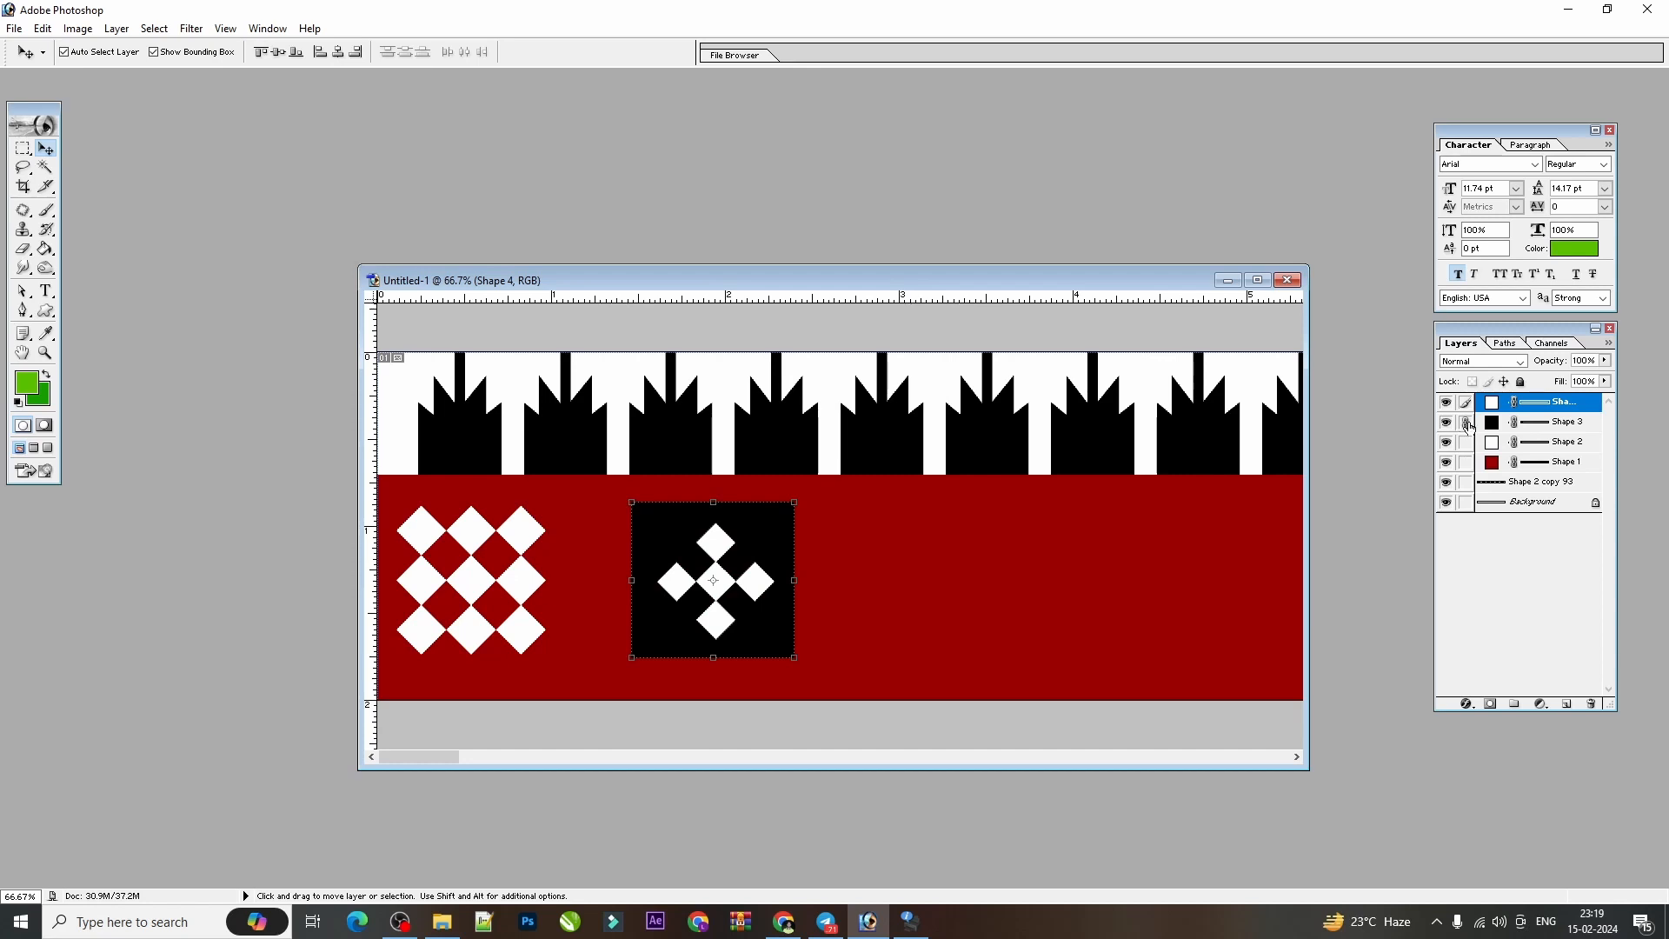
pyautogui.click(281, 54)
pyautogui.click(341, 54)
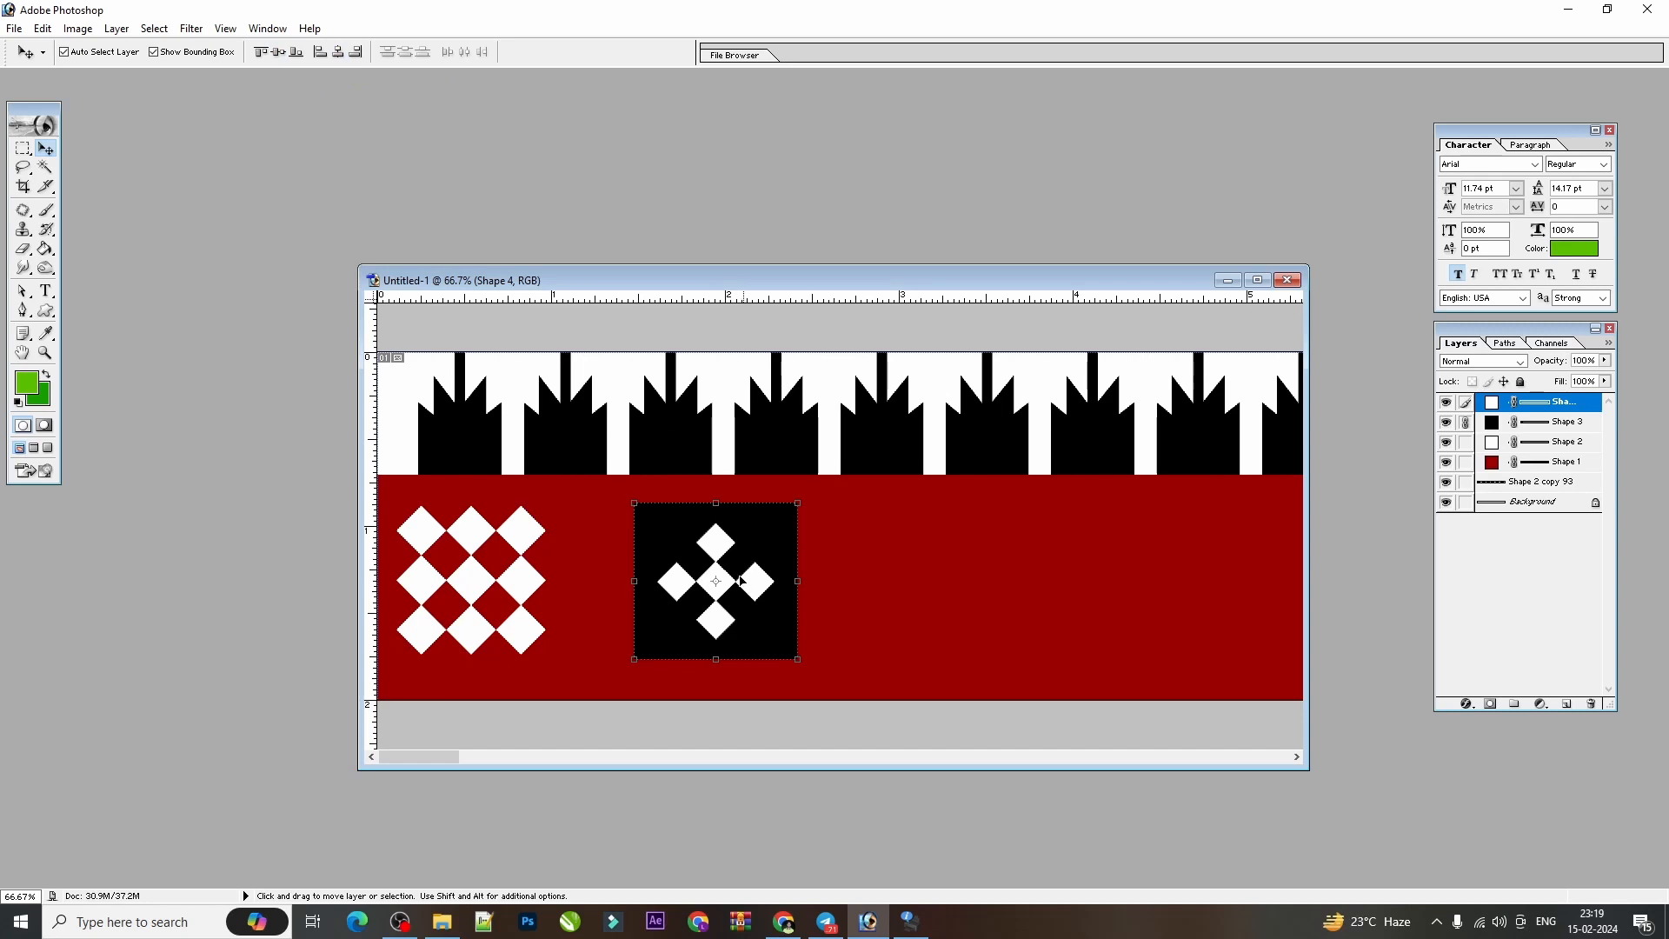
# Link the diamond grid to the ornamented black square, align their vertical centres, and release the links.
pyautogui.press('shift')
pyautogui.press('shift')
pyautogui.keyDown('shift'); pyautogui.click(522, 582); pyautogui.keyUp('shift')
pyautogui.click(276, 52)
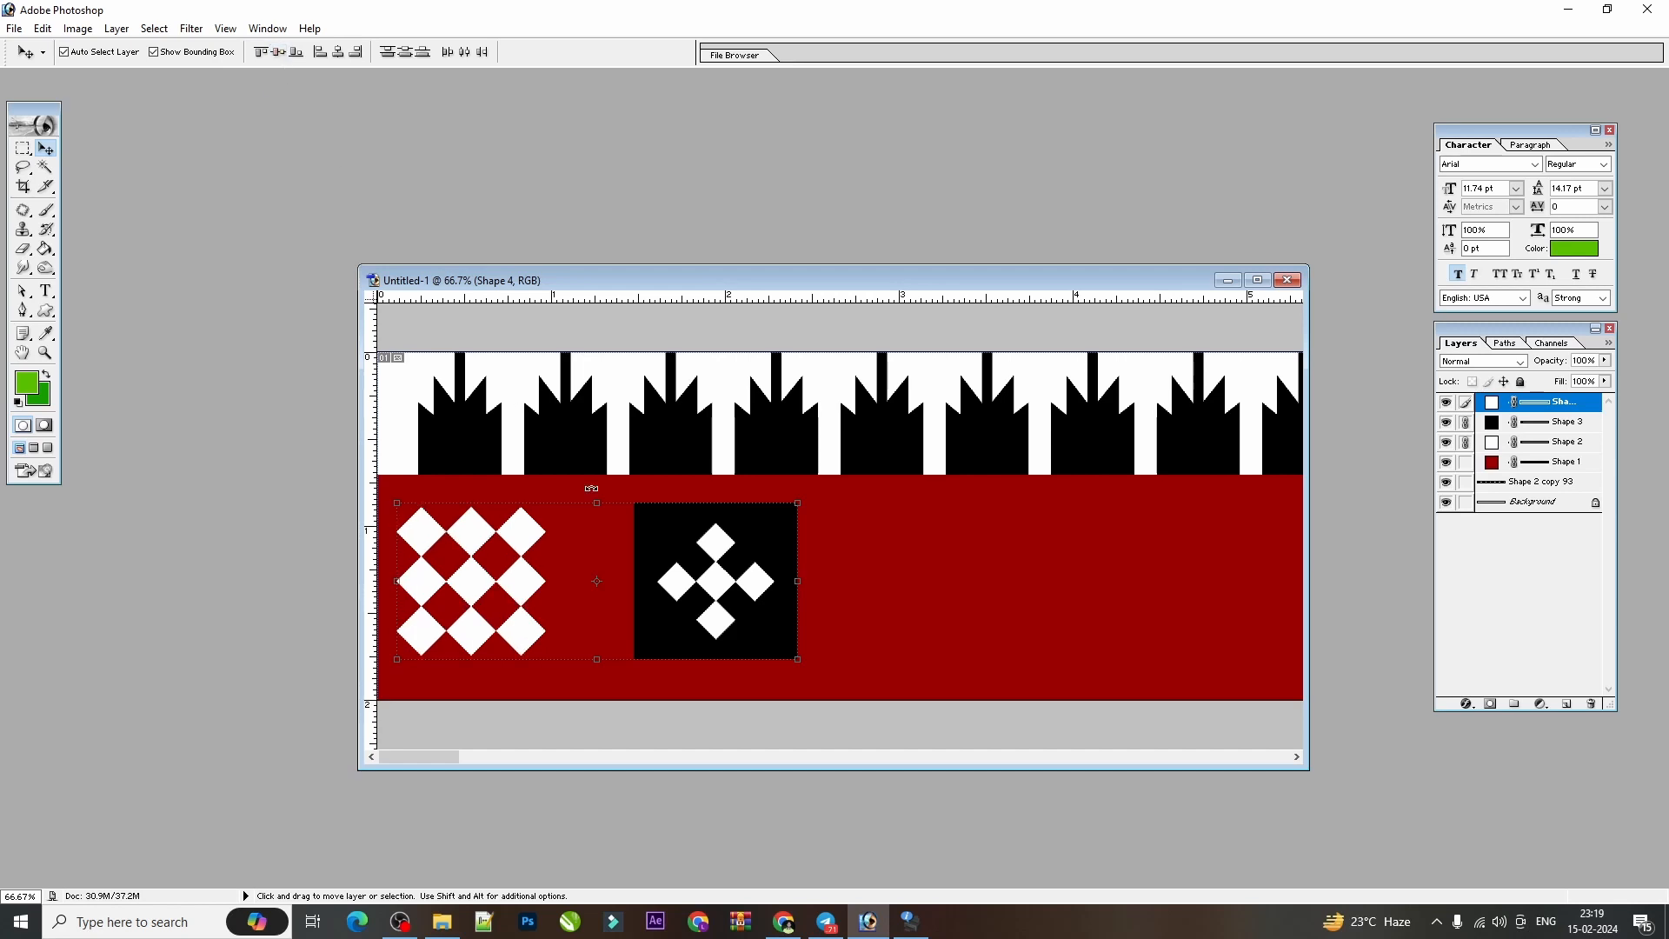
pyautogui.press('shift')
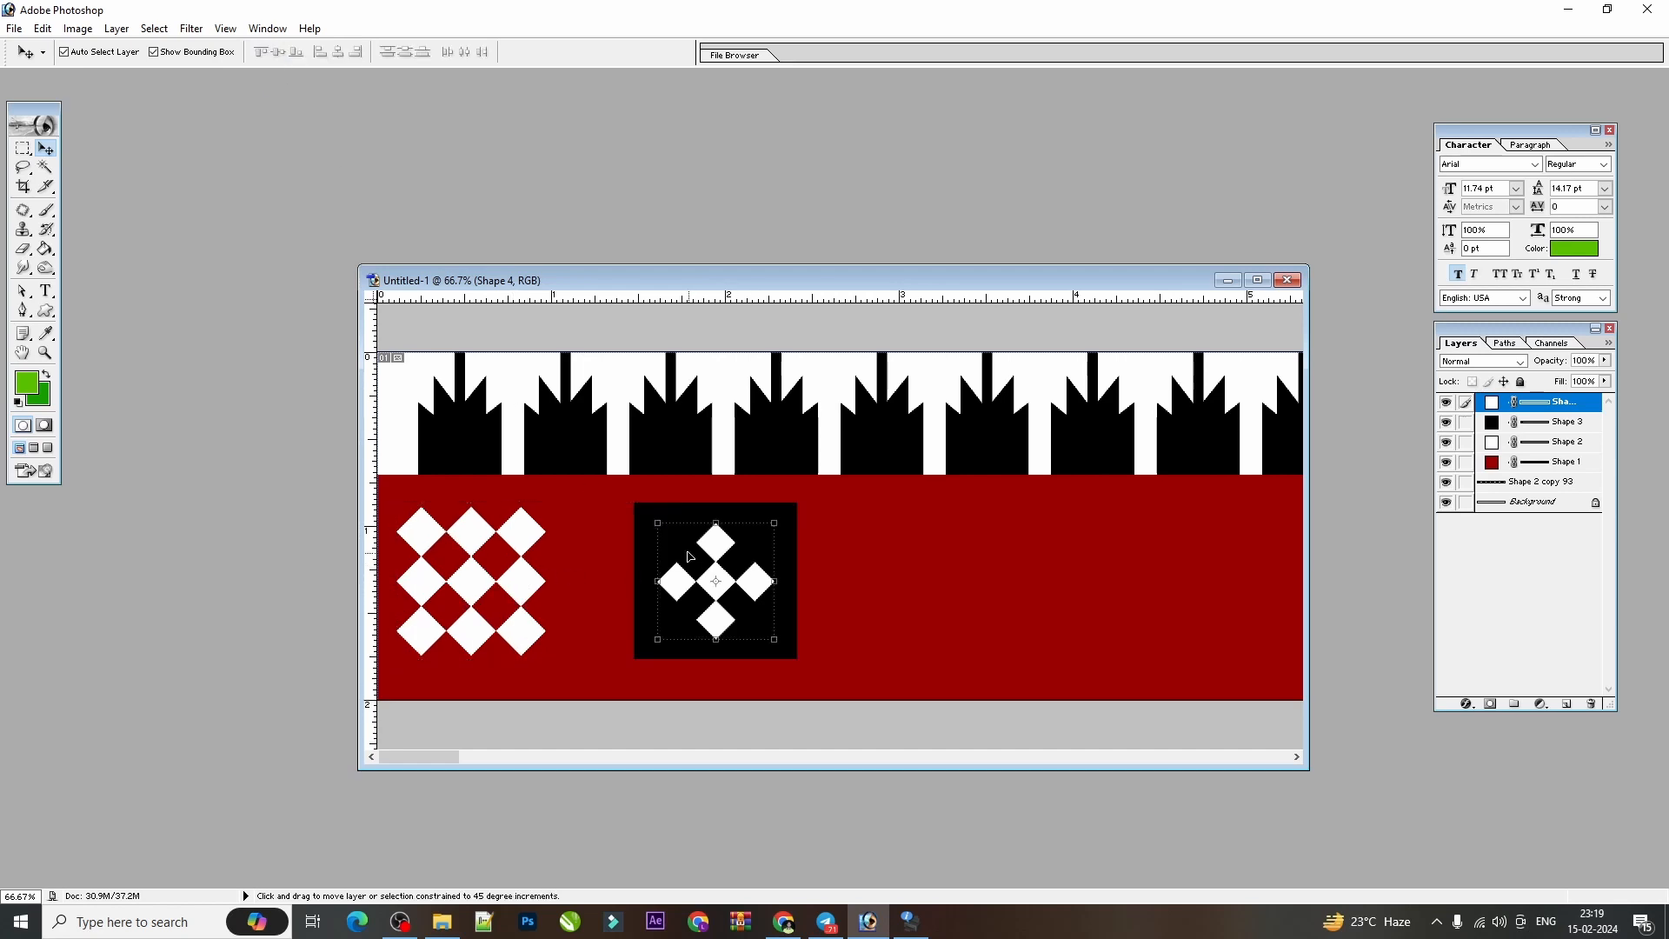
# Link only the black square to the white ornament again and undo the accidental move of the pair.
pyautogui.rightClick(681, 542)
pyautogui.click(706, 552)
pyautogui.moveTo(723, 569); pyautogui.dragTo(730, 553)
pyautogui.press('z')
pyautogui.hotkey('ctrl', 'z')
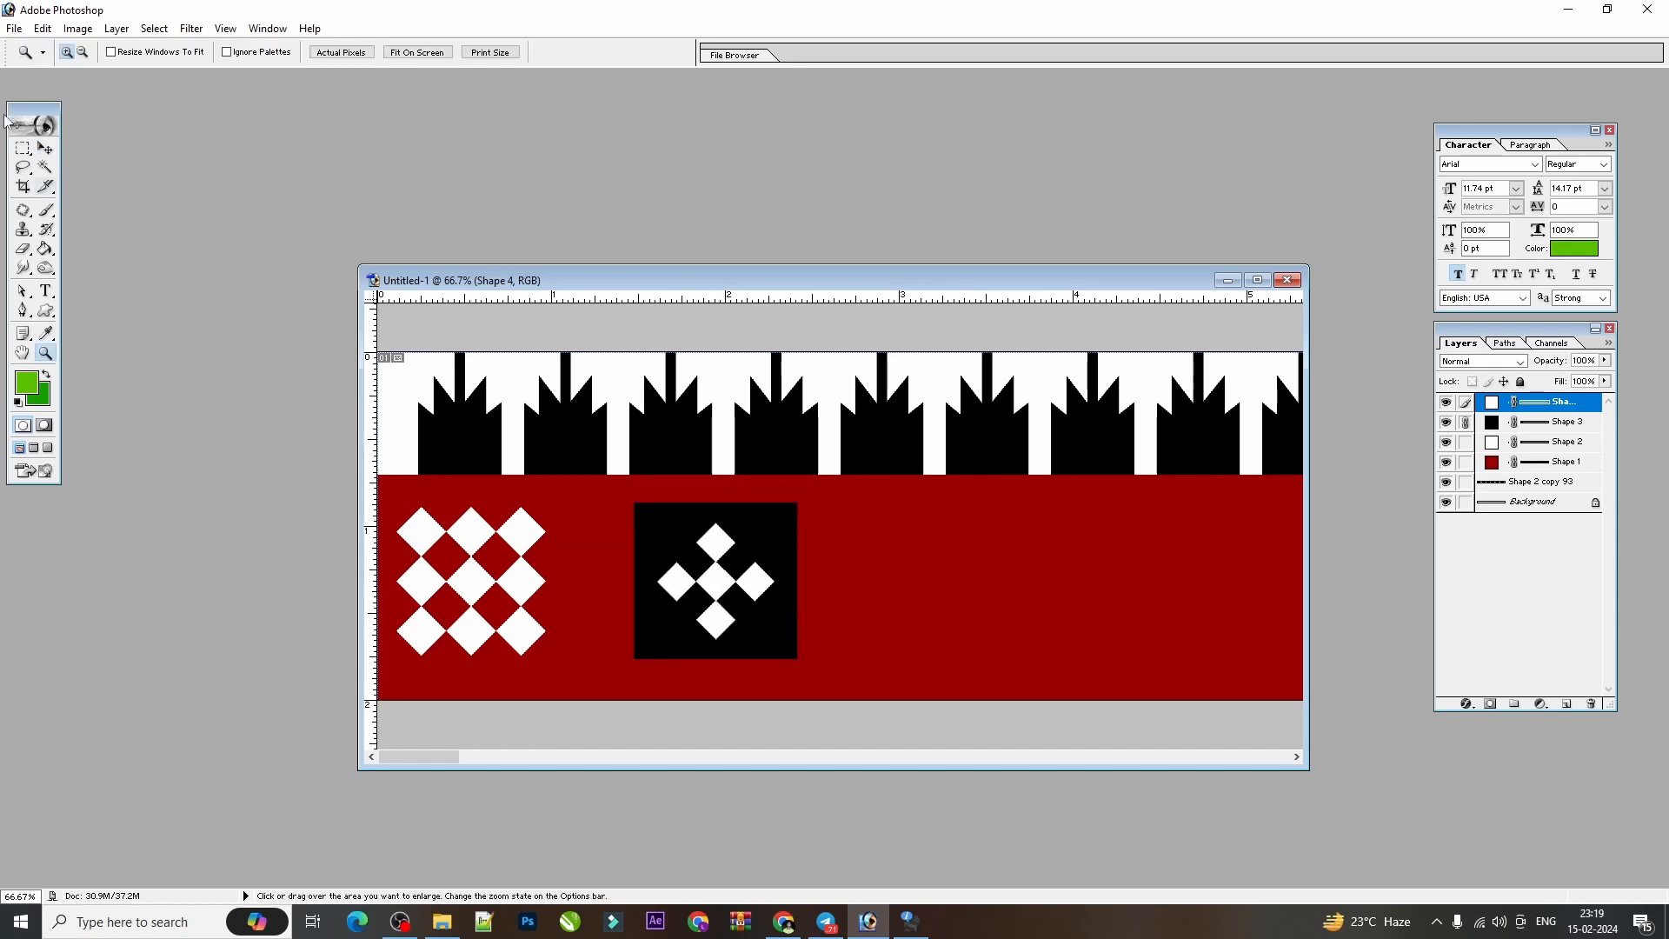
pyautogui.press('v')
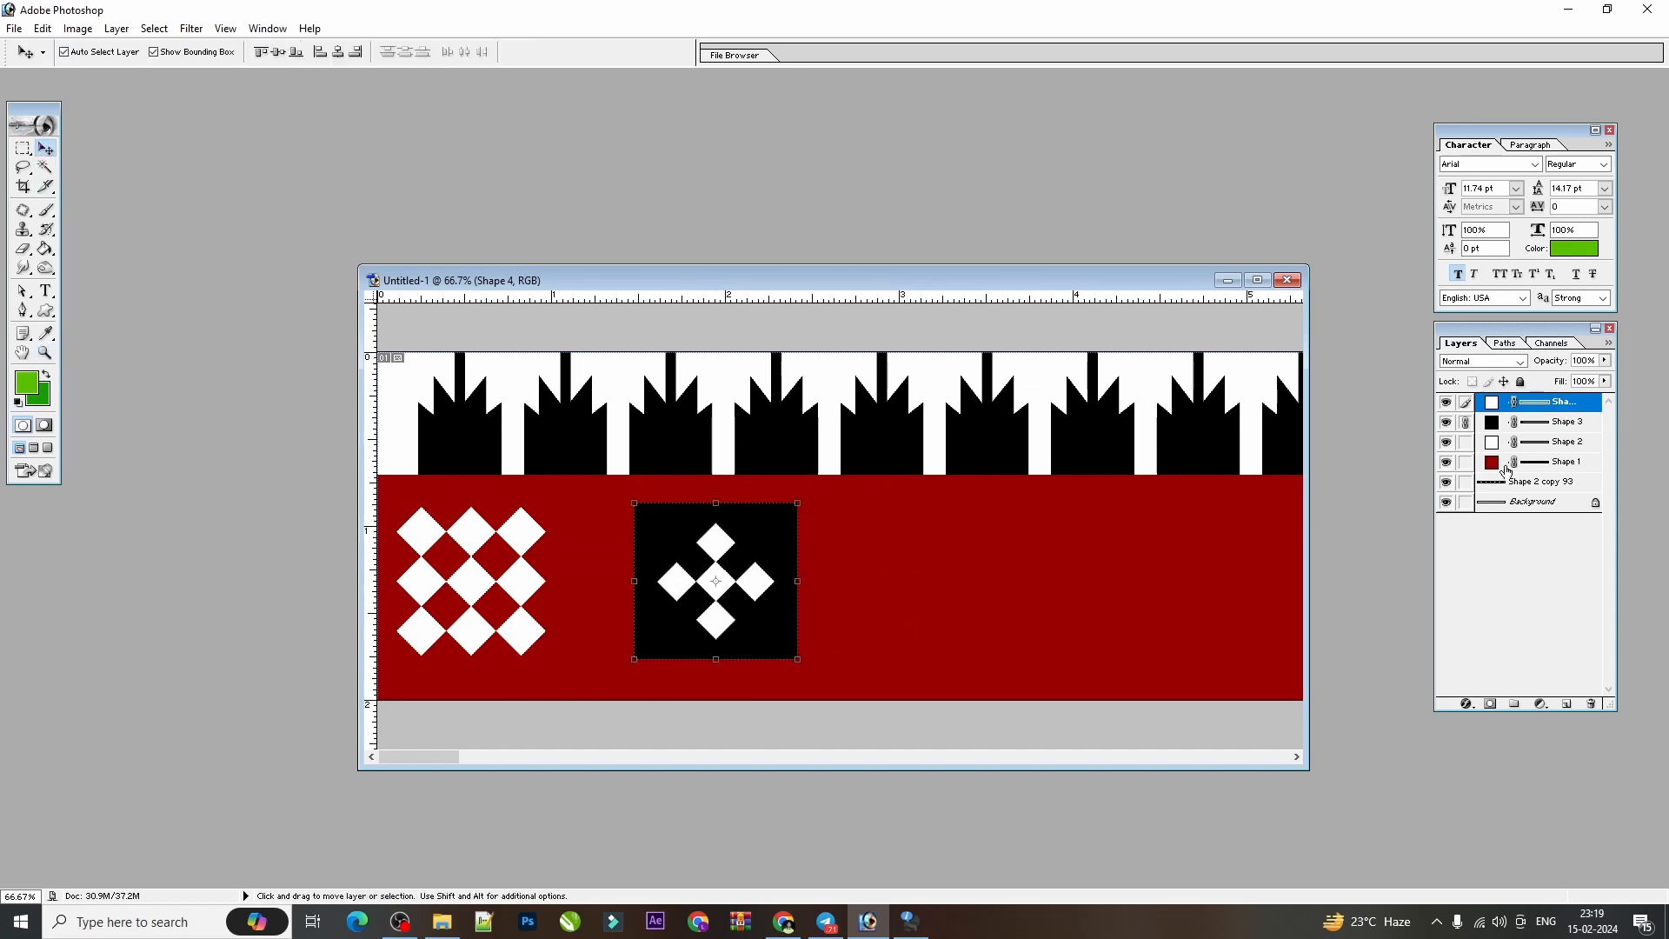
# Briefly hide the ornament and black square layers in turn to check them, and merge the linked pair into one layer.
pyautogui.click(1465, 422)
pyautogui.click(1465, 422)
pyautogui.click(1446, 401)
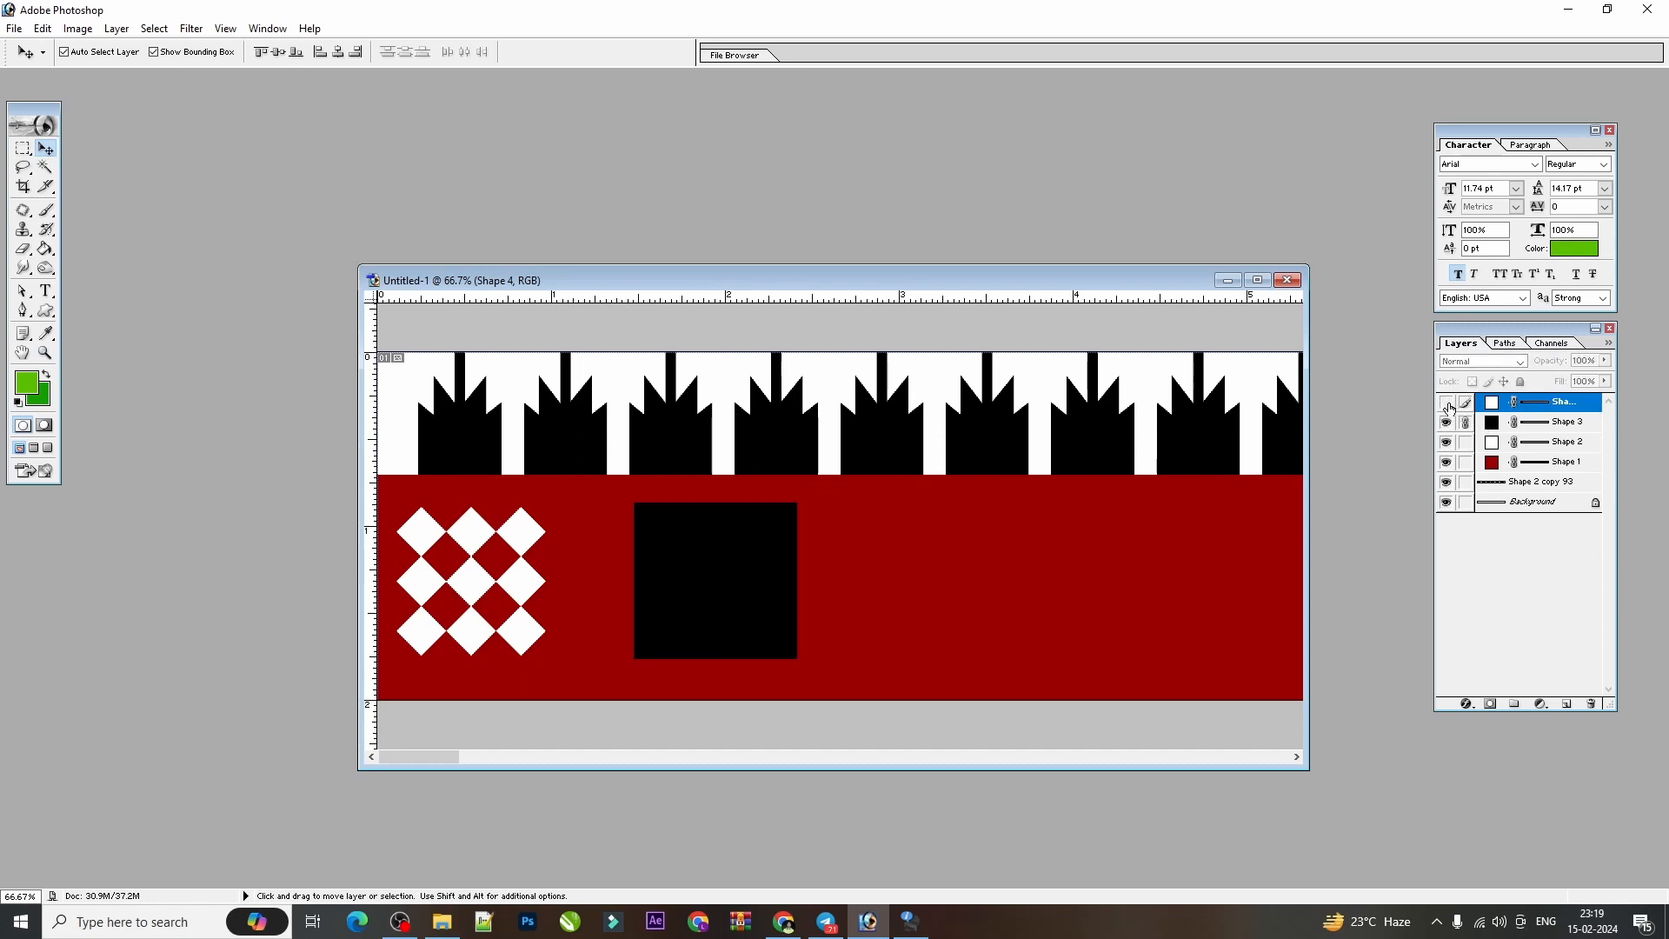
pyautogui.click(1446, 401)
pyautogui.click(1446, 422)
pyautogui.click(1445, 423)
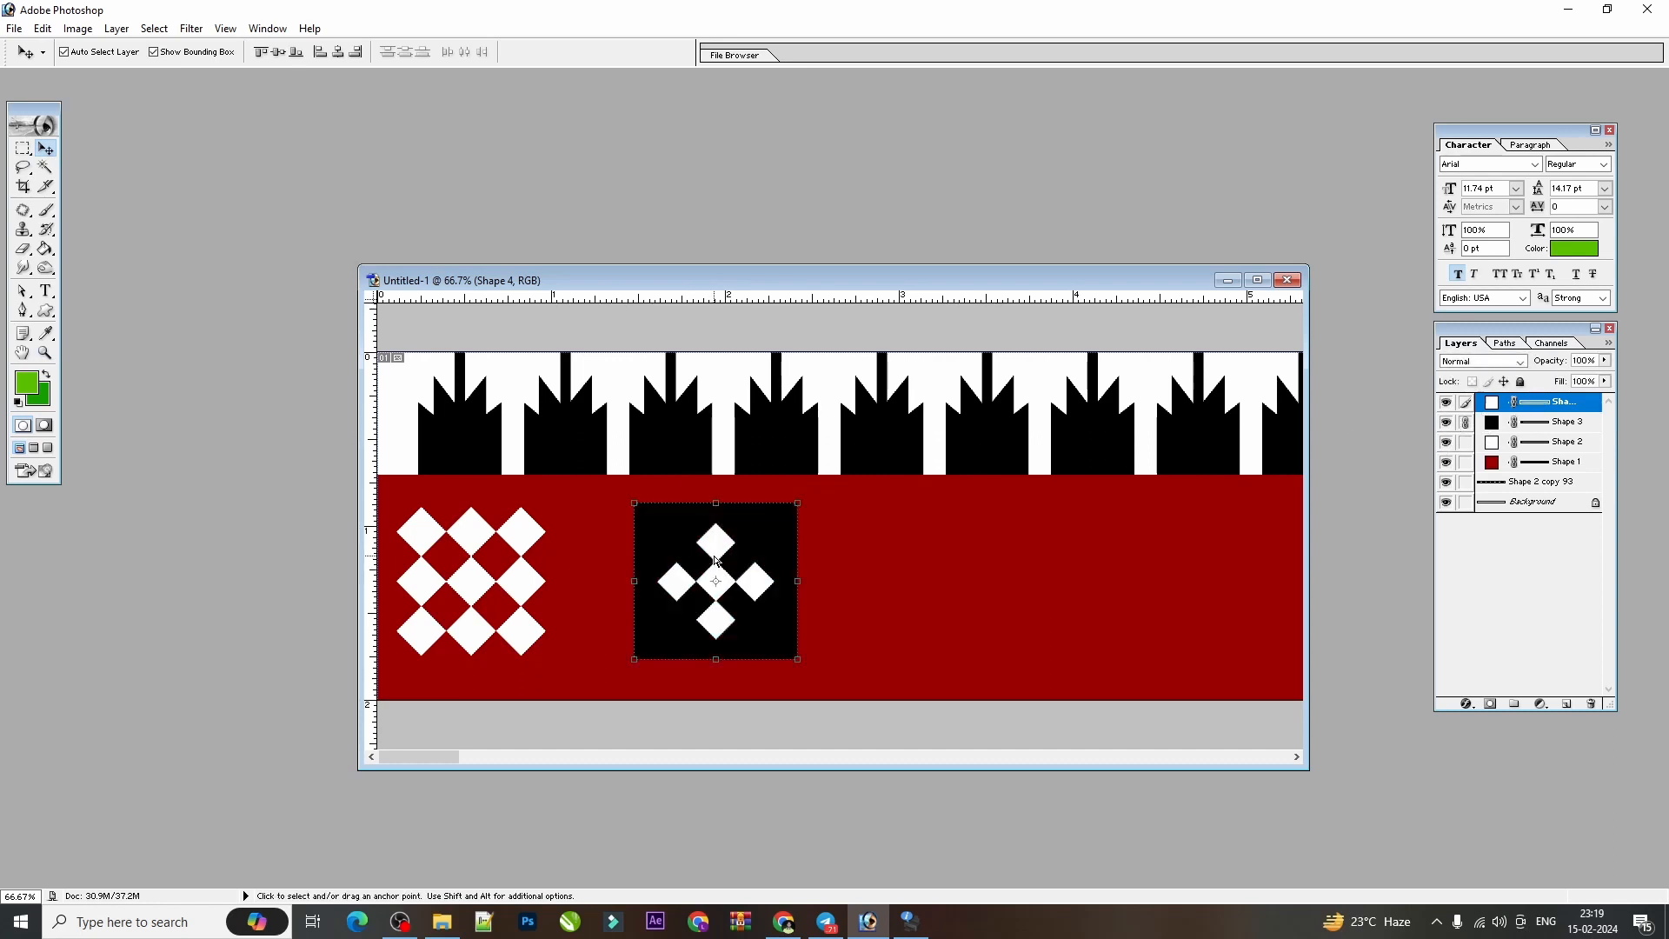
pyautogui.hotkey('ctrl', 'e')
# Link the white diamond grid to the merged ornamented square and merge both into a single motif layer.
pyautogui.hotkey('ctrl', '-')
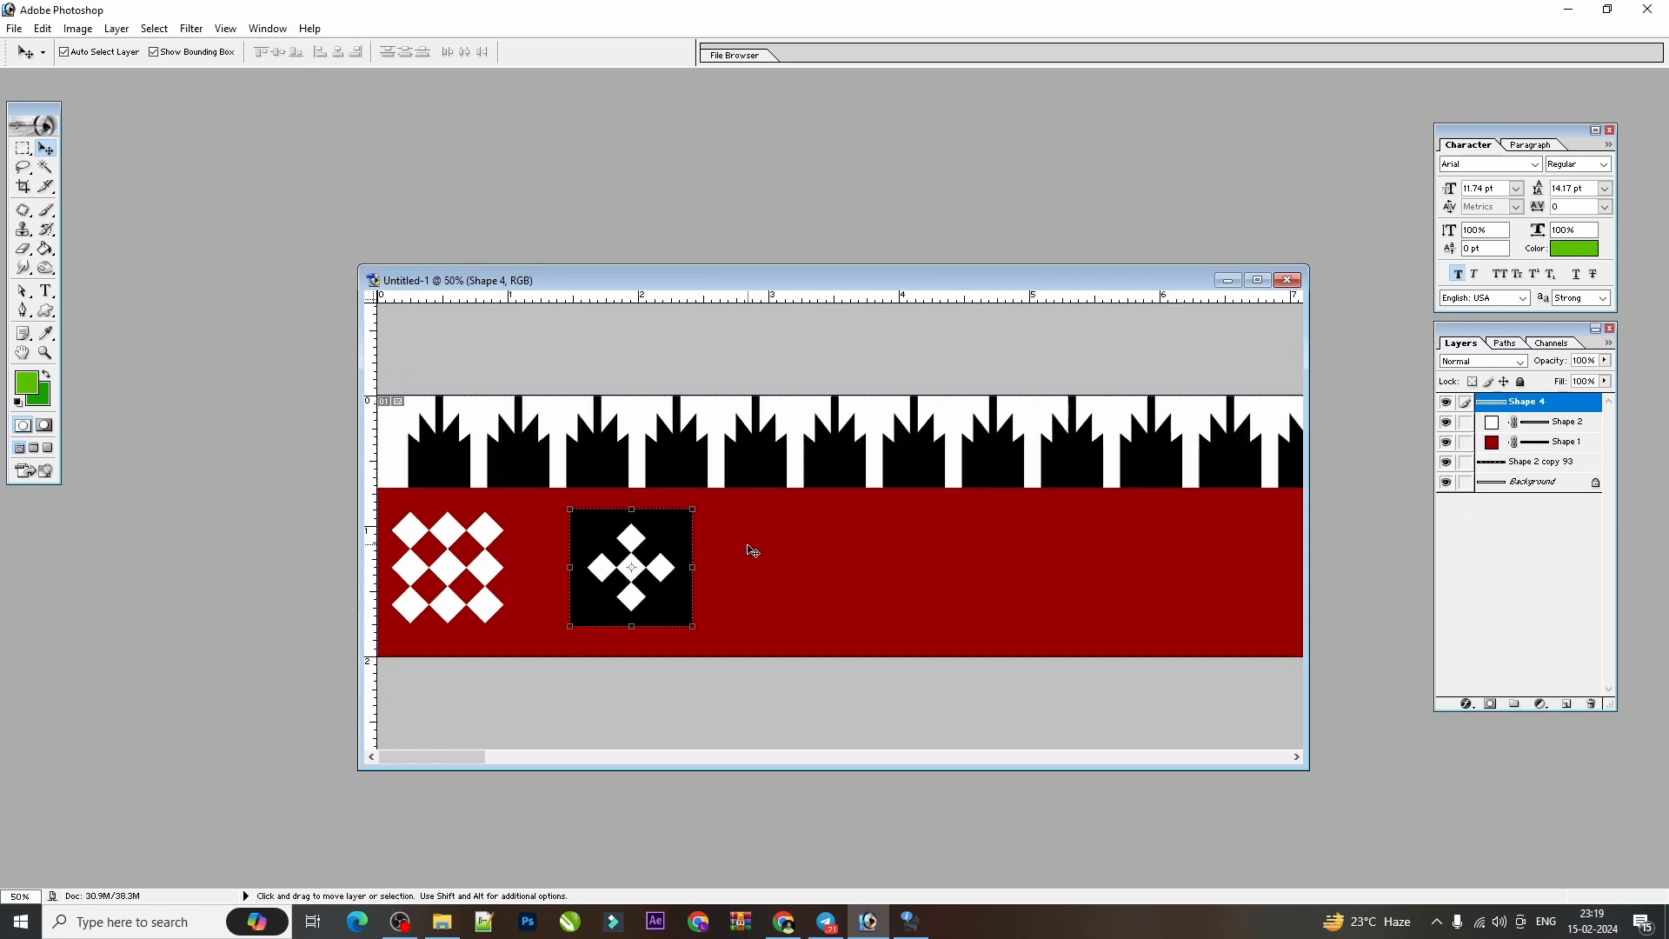
pyautogui.keyDown('shift'); pyautogui.click(490, 572); pyautogui.keyUp('shift')
pyautogui.hotkey('ctrl', '-')
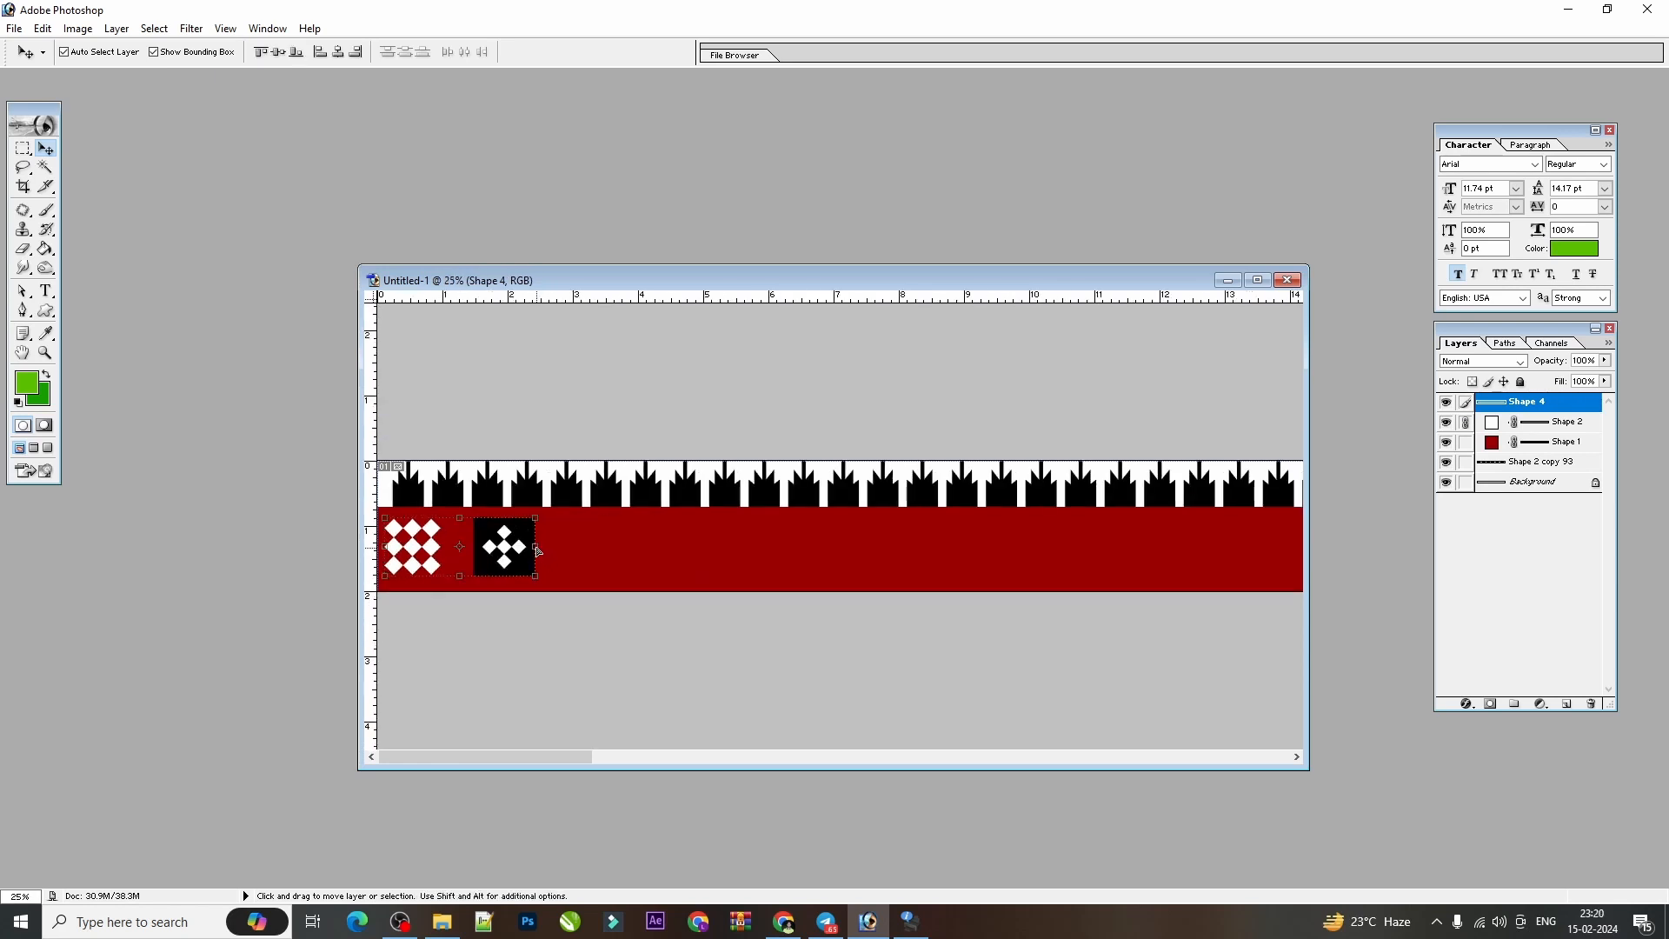
pyautogui.hotkey('ctrl', 'e')
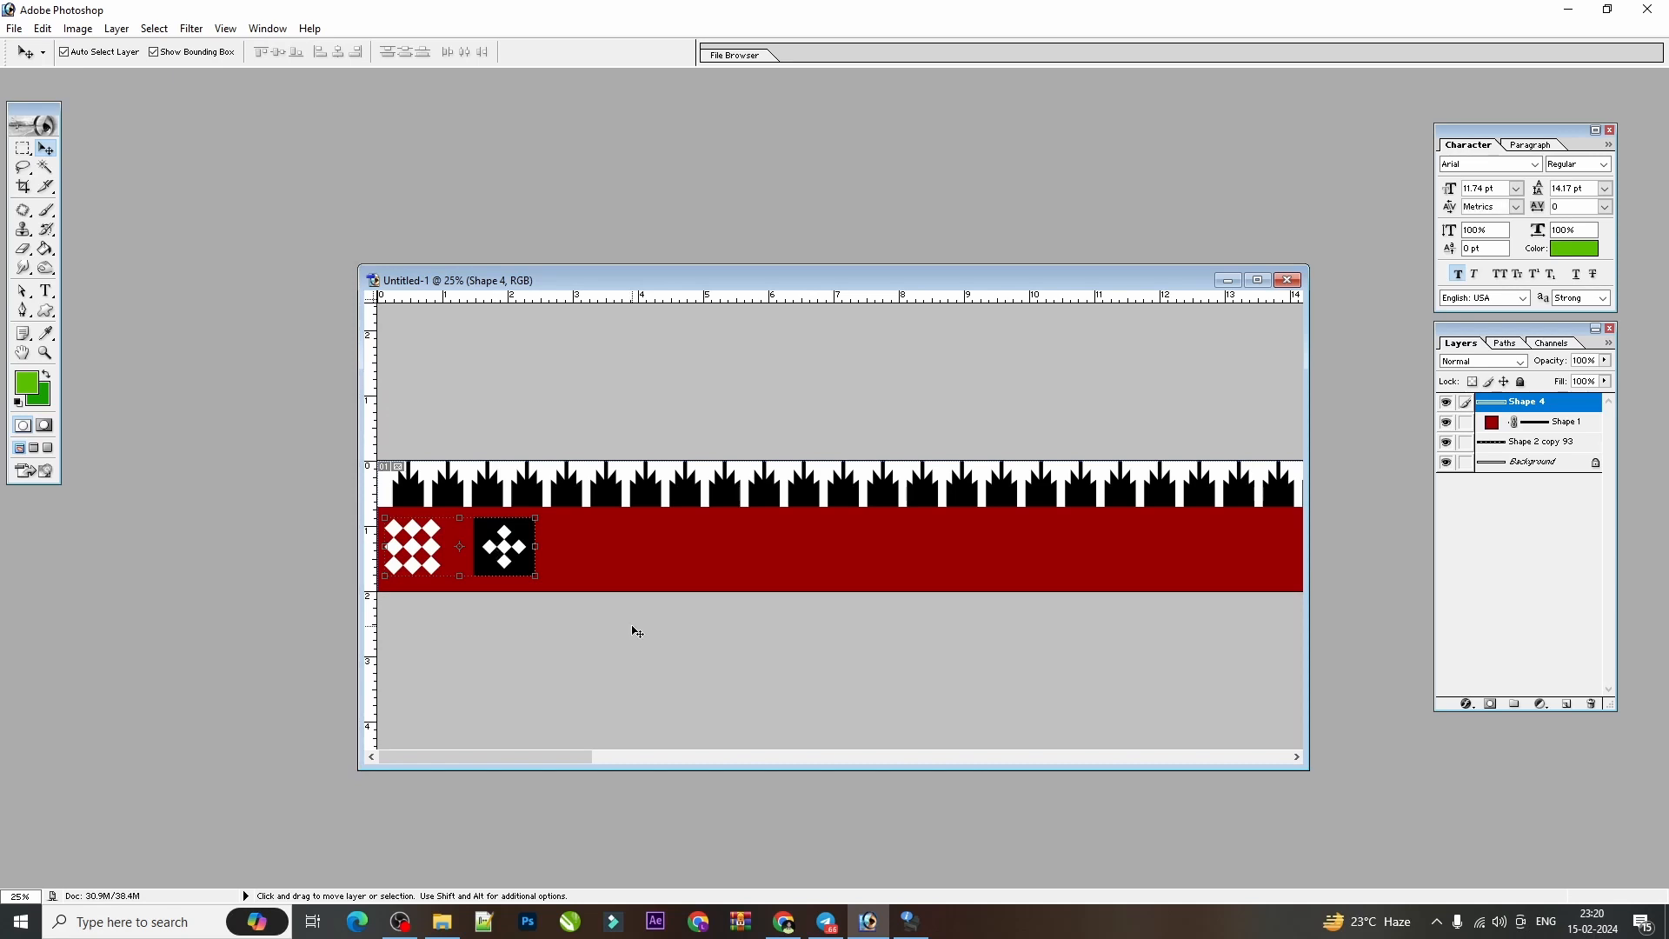
# Duplicate the merged motif layer and transform the copy horizontally along the red strip to an X position of 1225 px.
pyautogui.hotkey('ctrl', 'j')
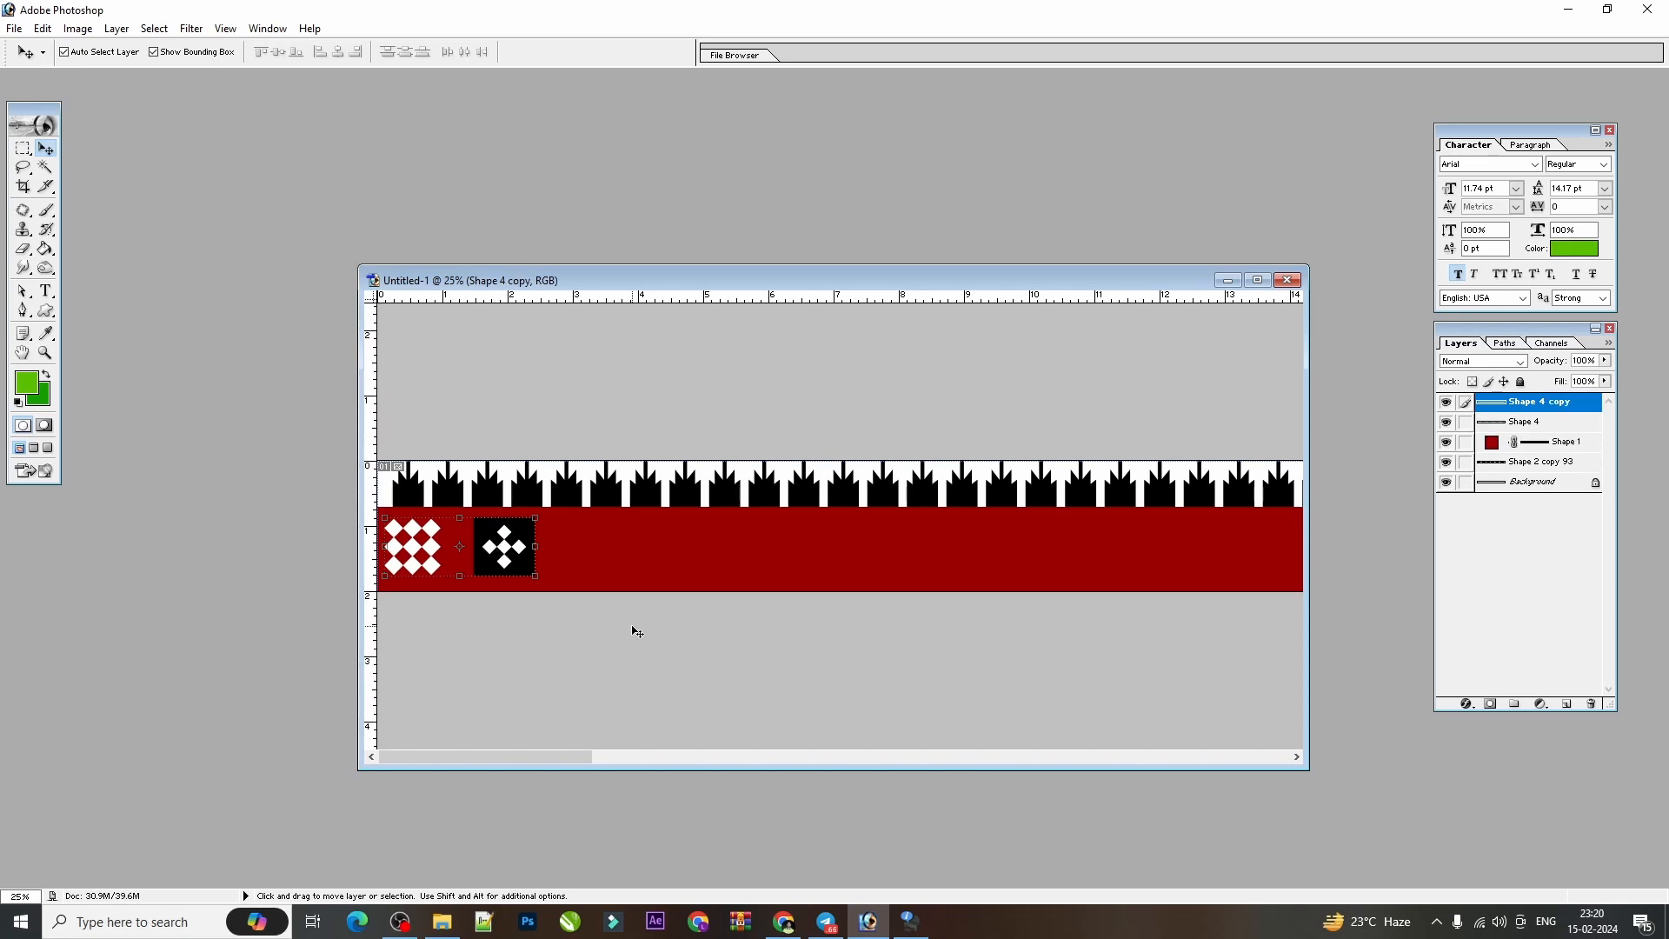
pyautogui.hotkey('ctrl', 't')
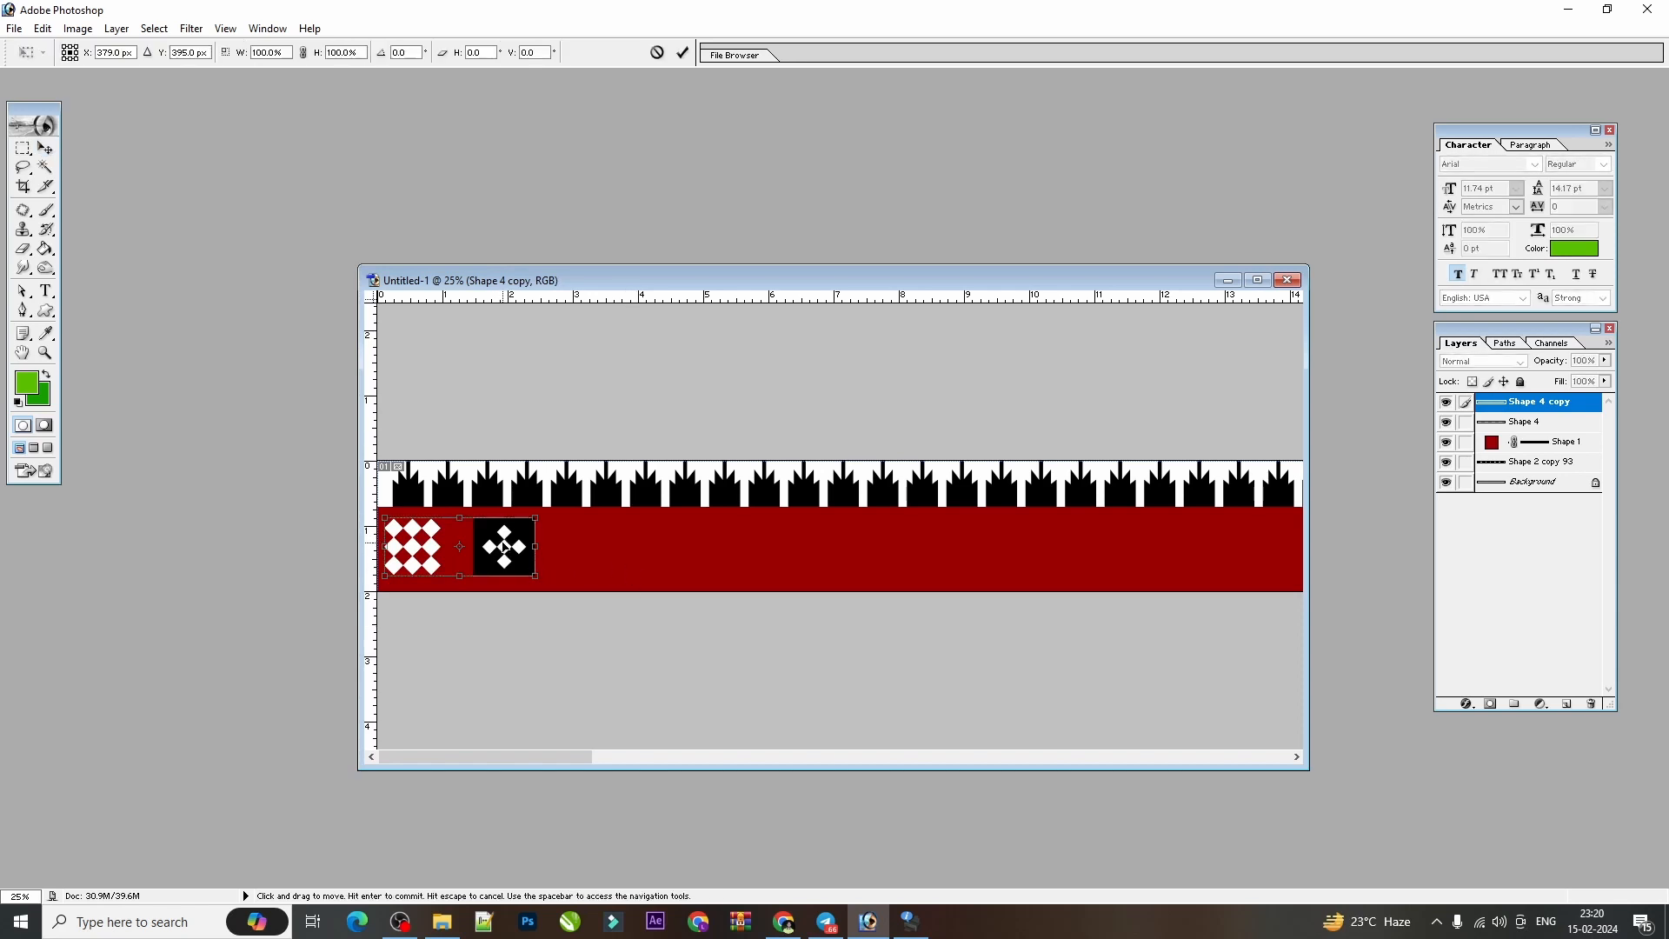
pyautogui.moveTo(505, 547); pyautogui.dragTo(686, 545)
pyautogui.hotkey('ctrl', '+')
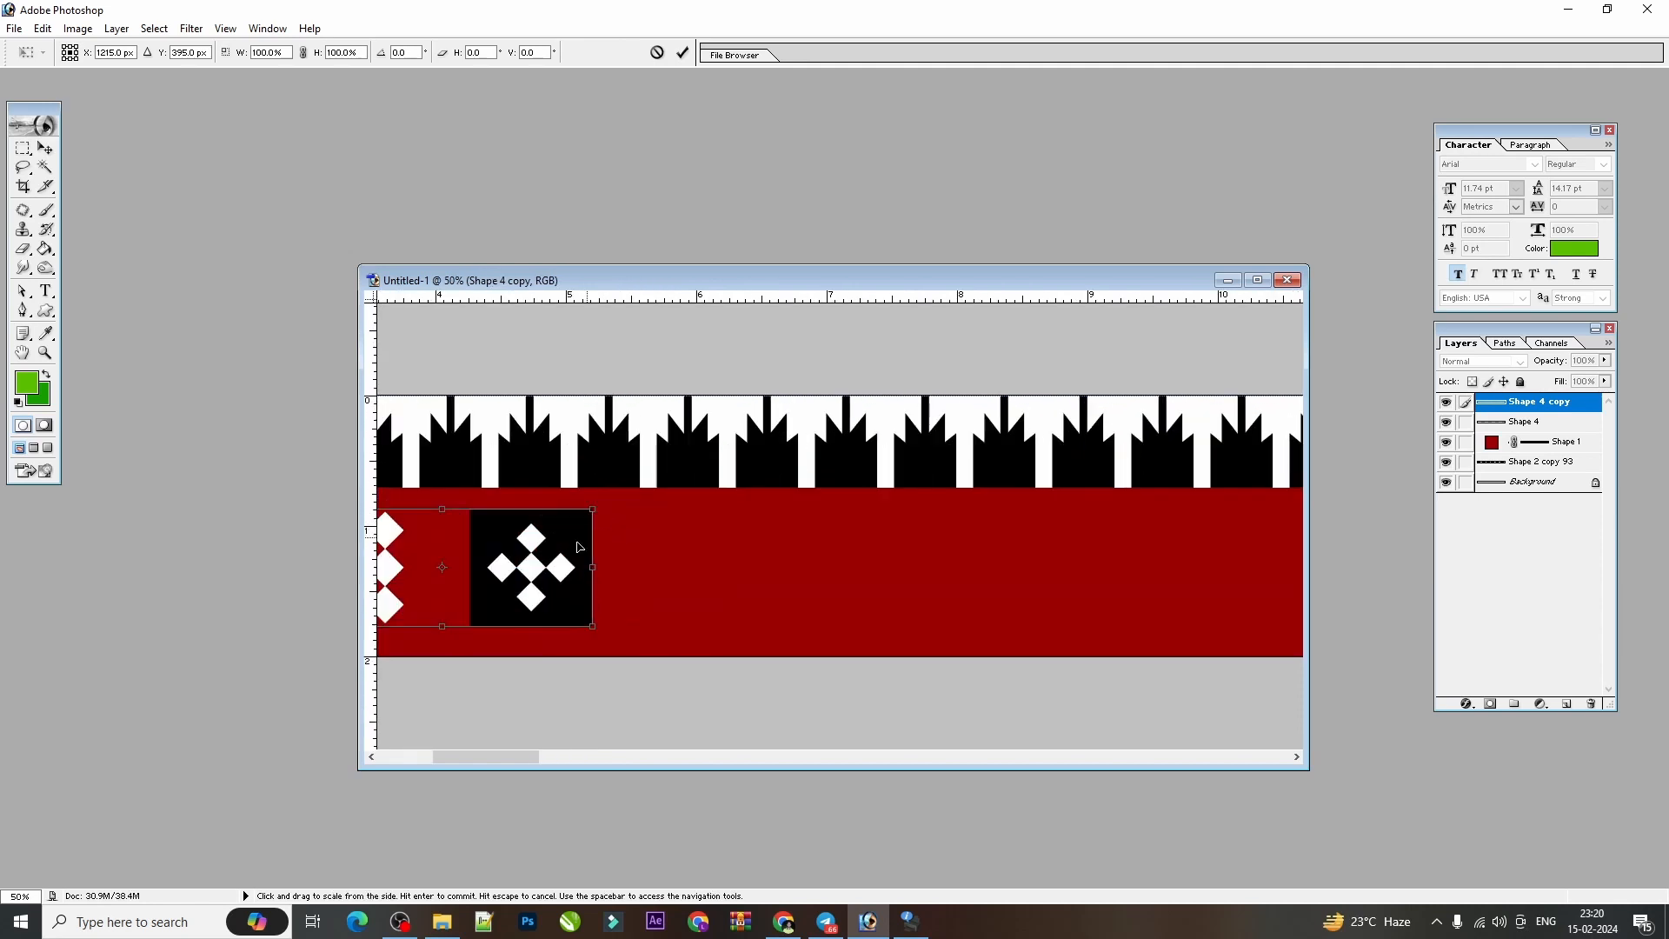
pyautogui.hotkey('ctrl', '-')
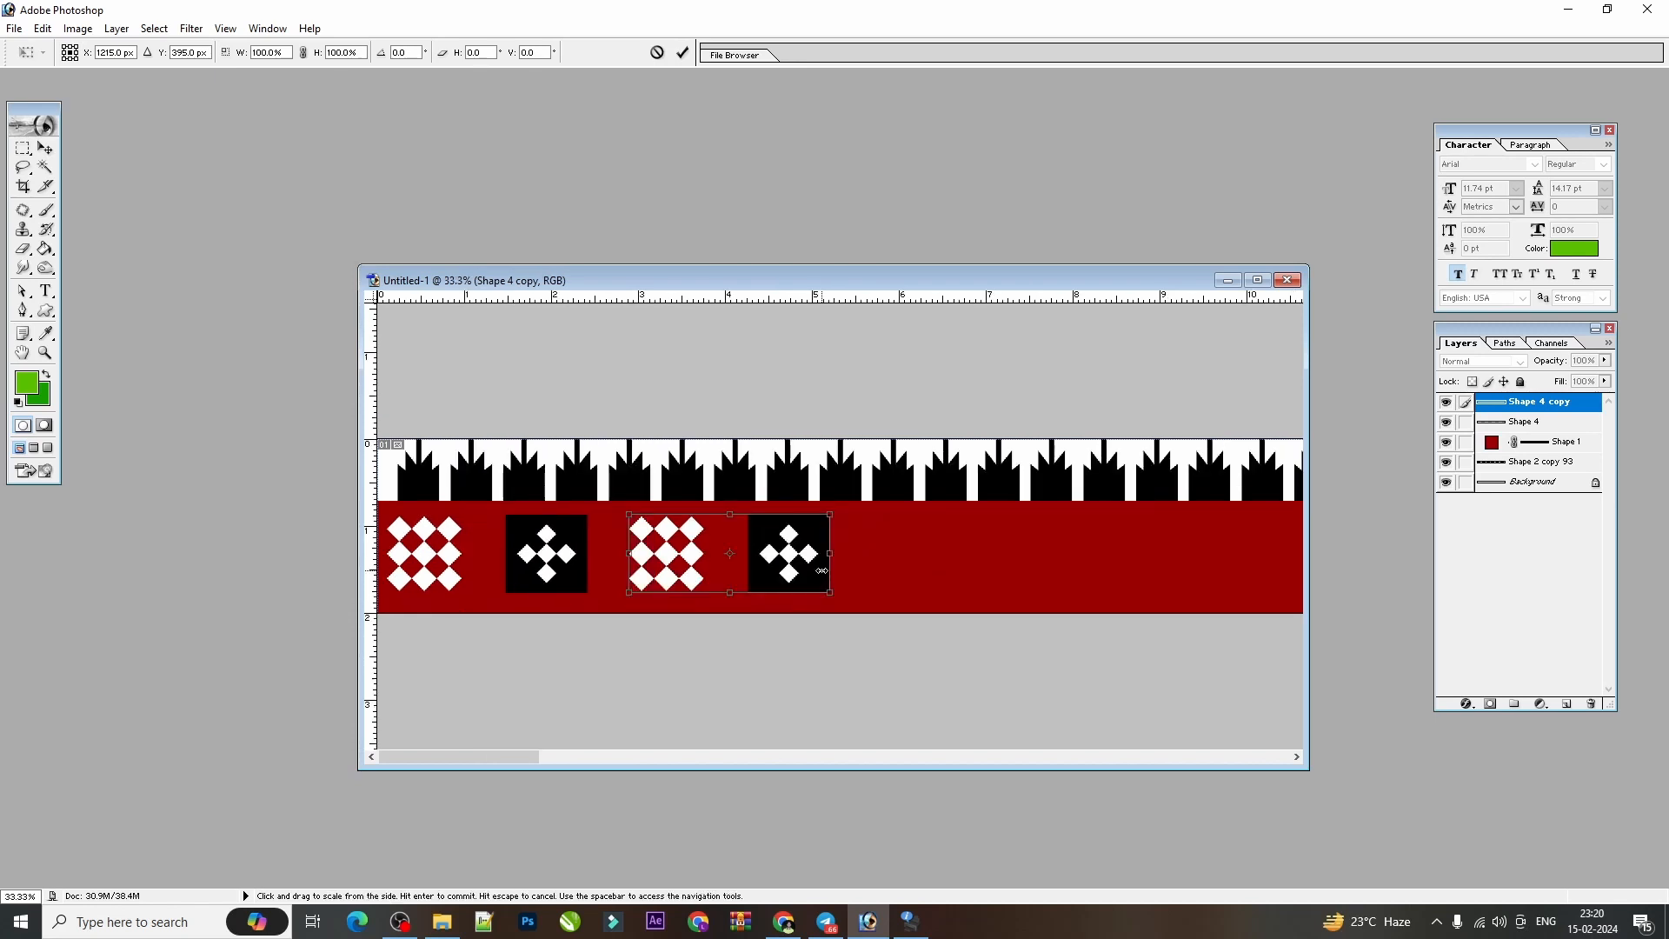
pyautogui.moveTo(813, 571); pyautogui.dragTo(815, 571)
pyautogui.hotkey('ctrl', '-')
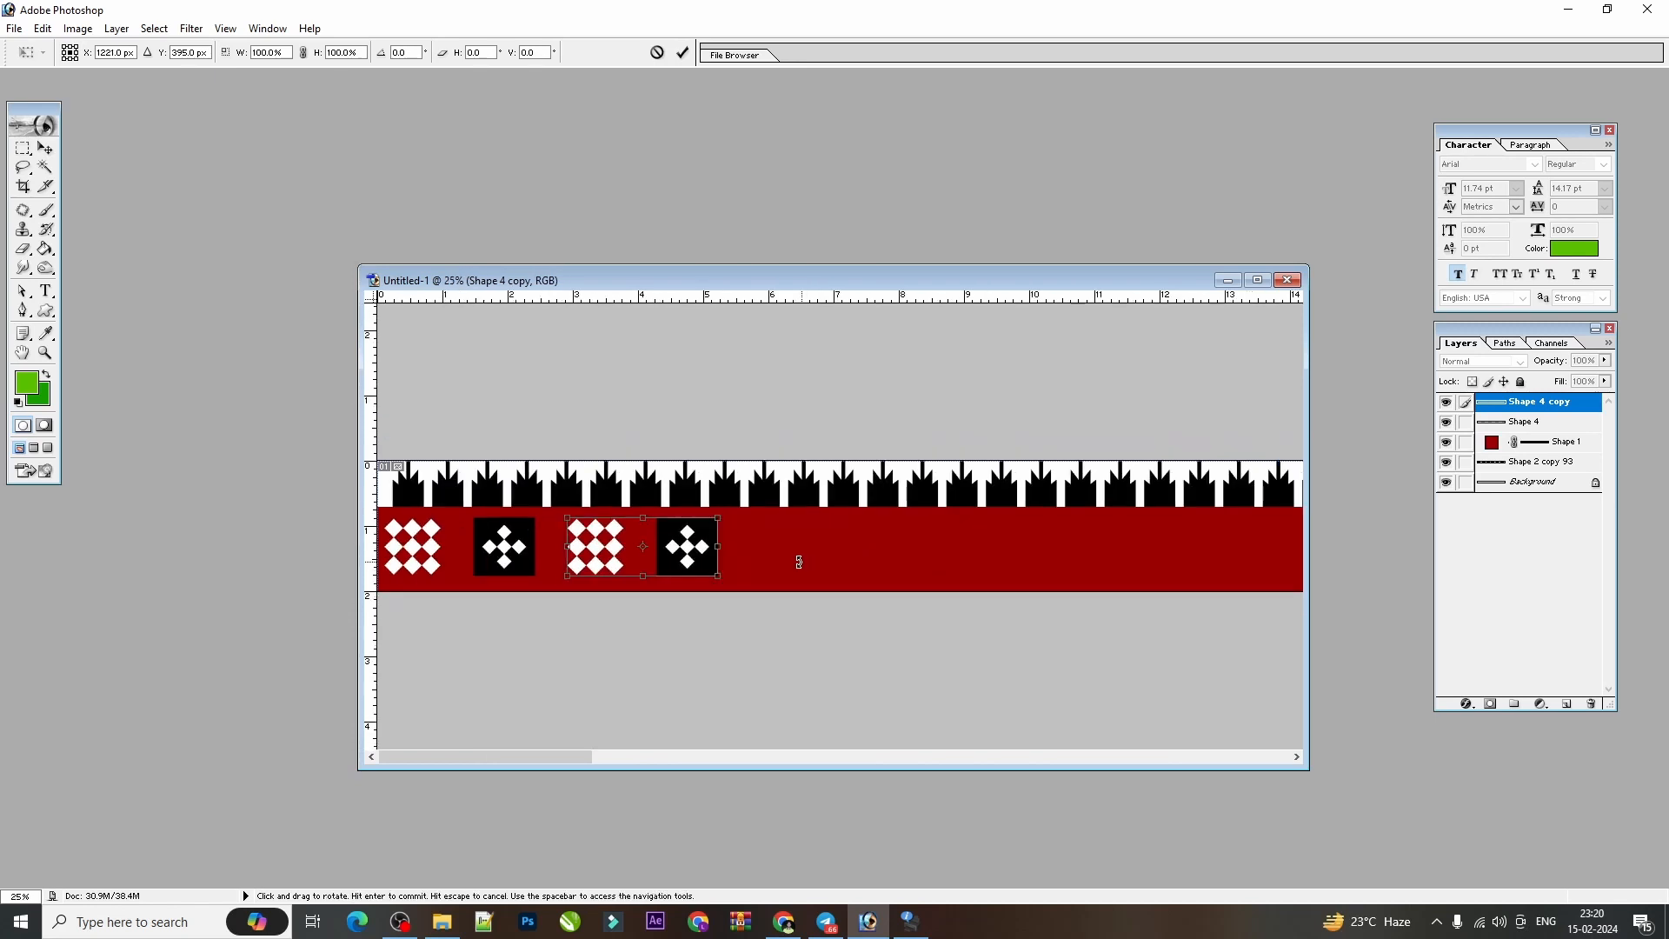
pyautogui.hotkey('ctrl', '-')
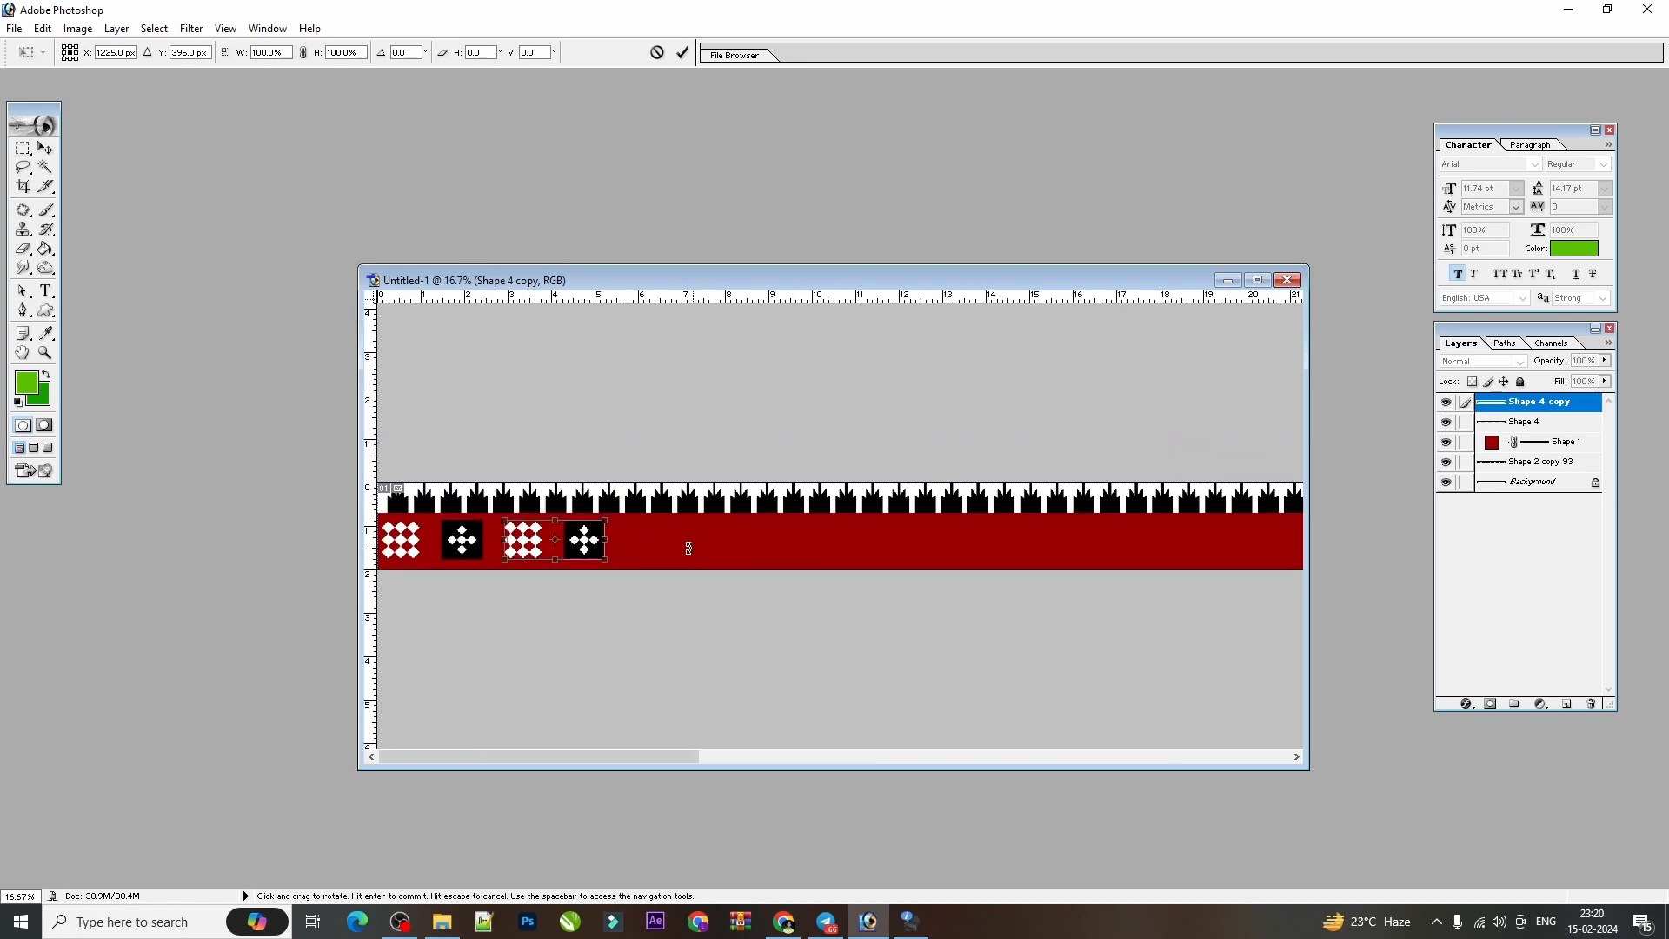
pyautogui.press('Return')
# Repeat the duplicate-and-move transformation along the red strip up to Shape 4 copy 20, filling the border's length.
pyautogui.hotkey('ctrl', '-')
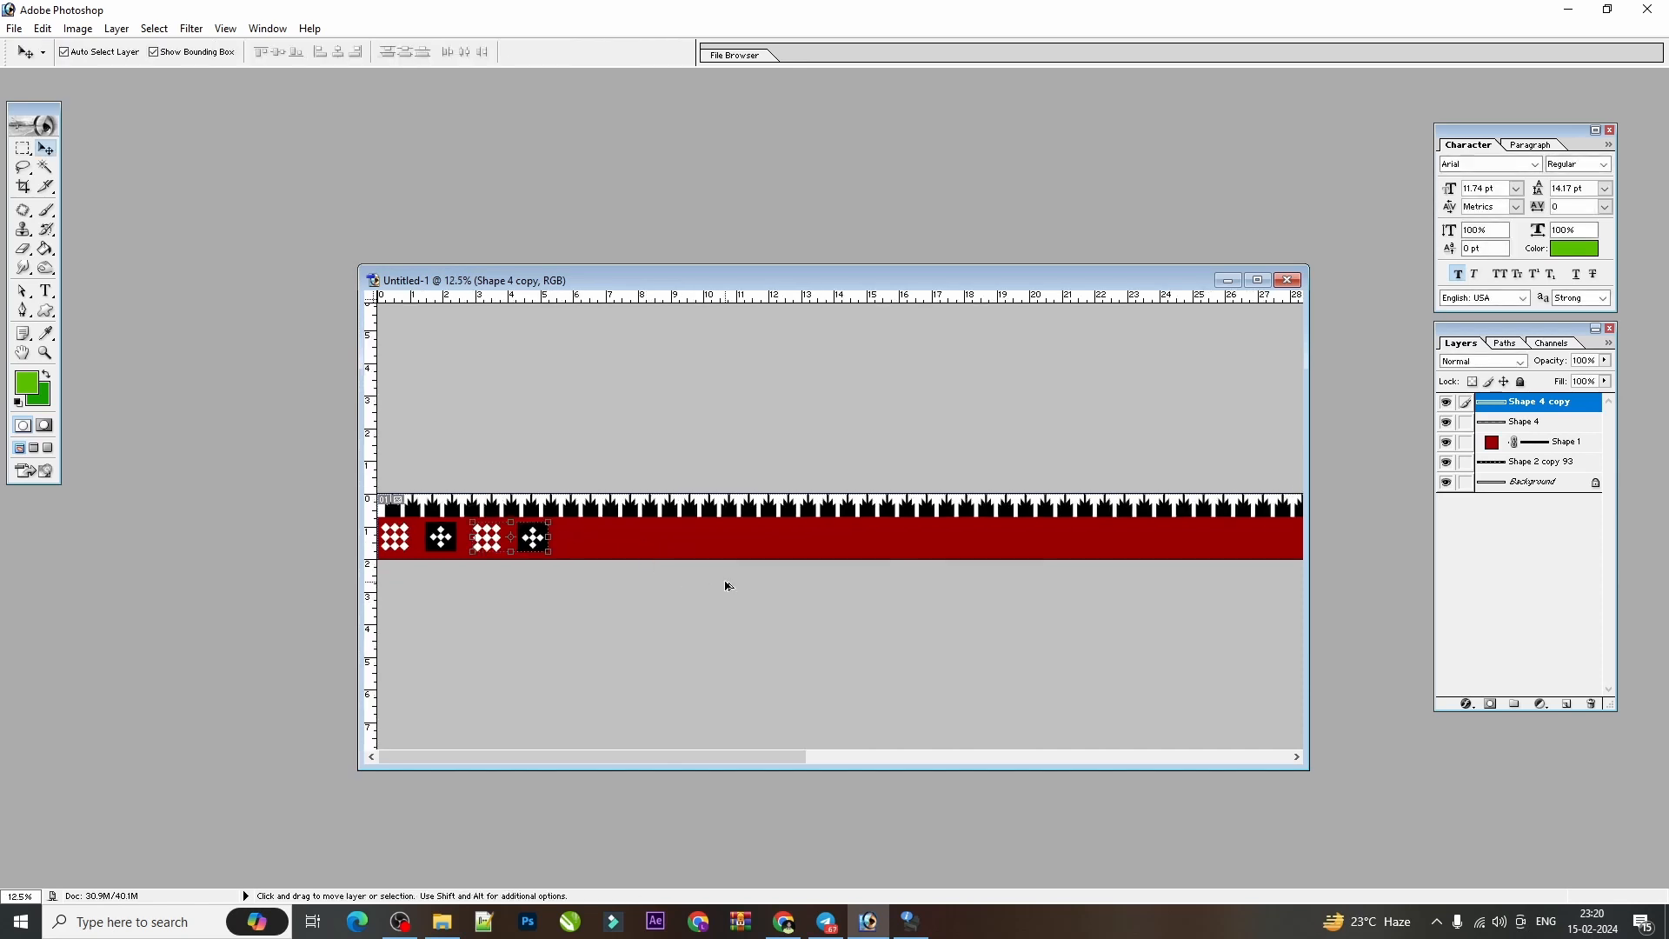
pyautogui.press('alt')
pyautogui.press('shift')
pyautogui.hotkey('ctrl', 'alt', 'shift', 't')
pyautogui.hotkey('ctrl', 'alt', 'shift', 't')
pyautogui.hotkey('ctrl', 'alt', 'shift', 't')
pyautogui.hotkey('ctrl', 'alt', 'shift', 't')
pyautogui.hotkey('ctrl', 'alt', 'shift', 't')
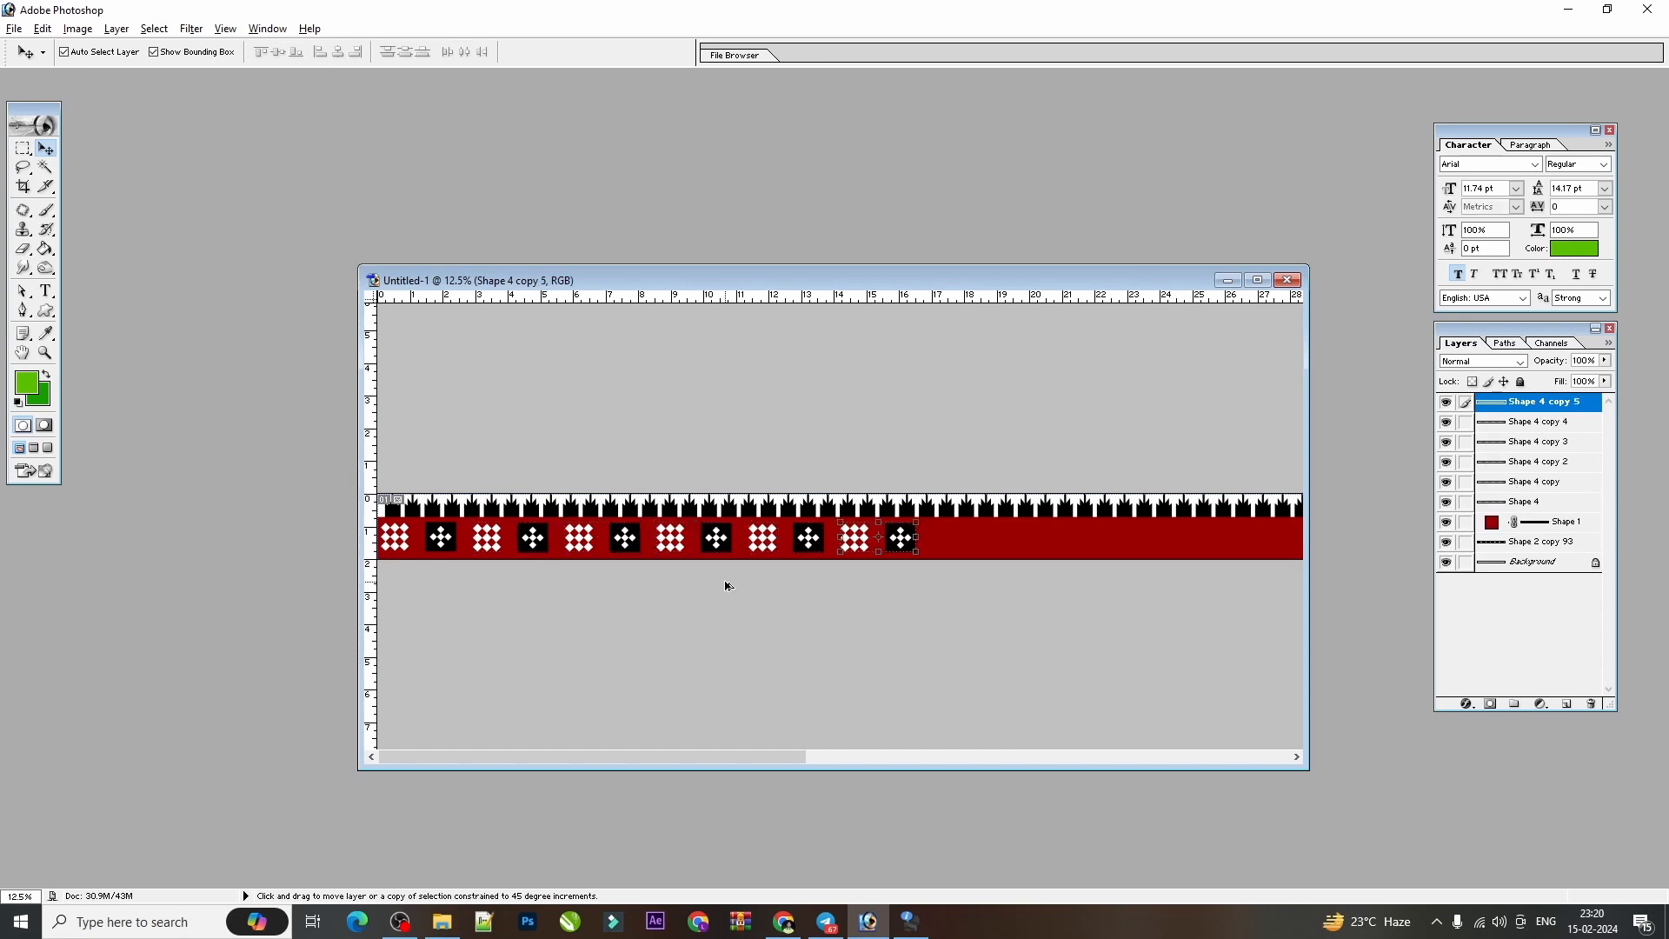
pyautogui.hotkey('ctrl', 'alt', 'shift', 't')
pyautogui.hotkey('ctrl', 'alt', 'shift', 't')
pyautogui.hotkey('ctrl', 'alt', 'shift', 't')
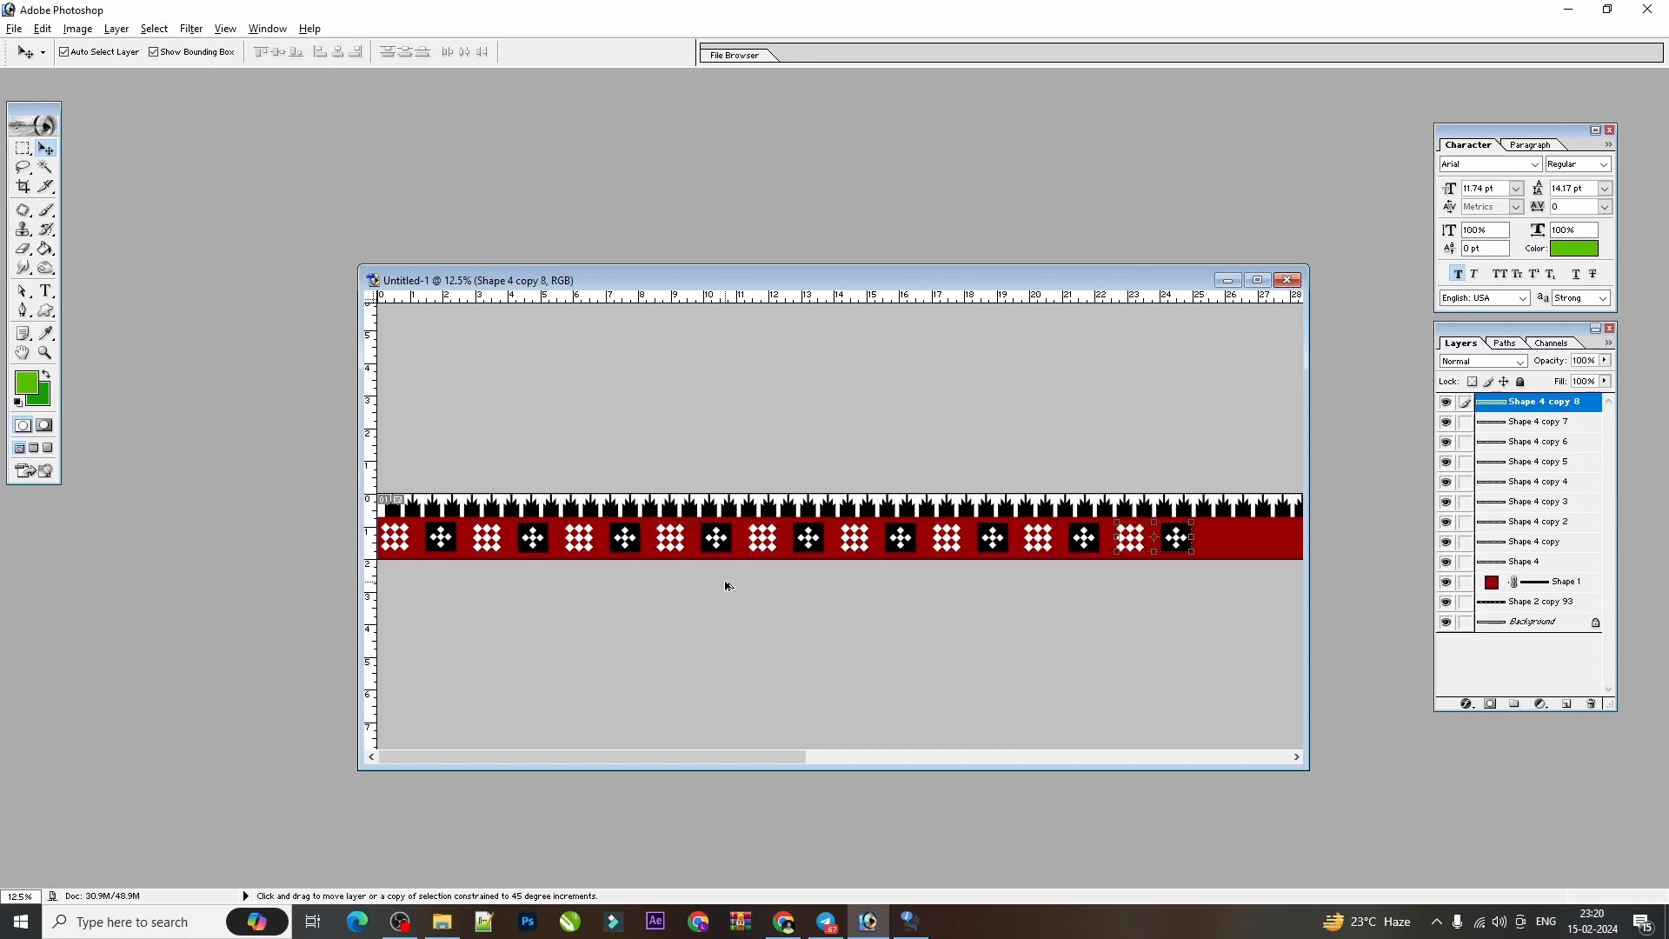
pyautogui.hotkey('ctrl', '-')
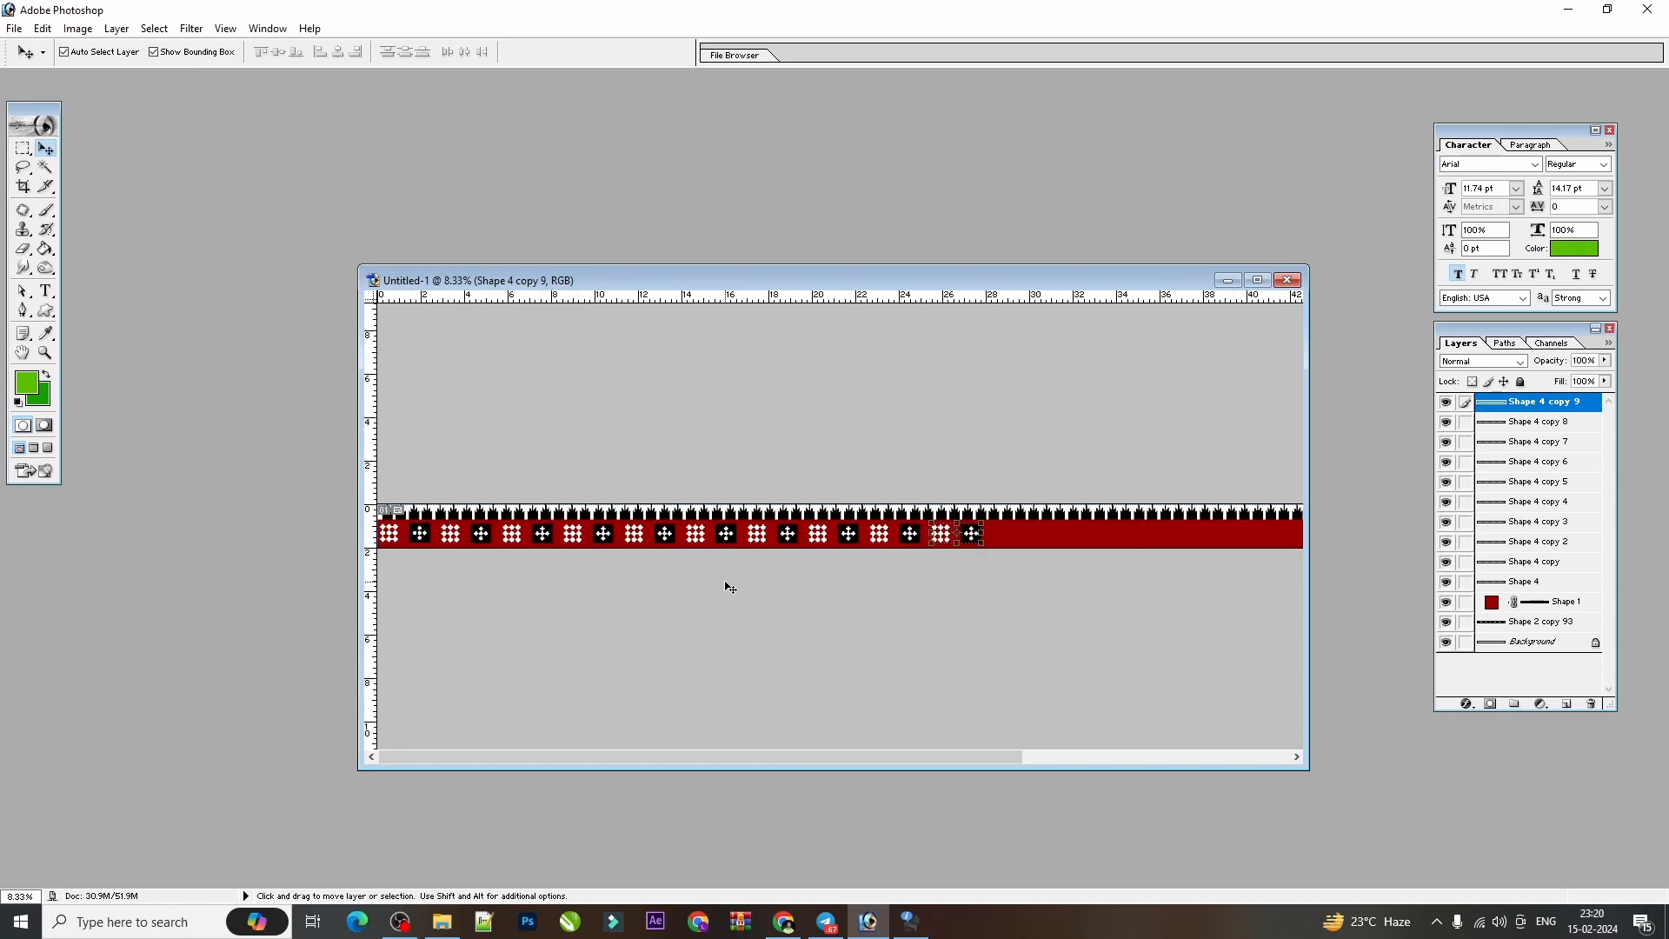
pyautogui.hotkey('ctrl', 'alt', 'shift', 't')
pyautogui.hotkey('ctrl', 'alt', 'shift', 't')
pyautogui.hotkey('ctrl', 'alt', 'shift', 't')
pyautogui.hotkey('ctrl', 'alt', 'shift', 't')
pyautogui.hotkey('ctrl', 'alt', 'shift', 't')
pyautogui.hotkey('ctrl', 'alt', 'shift', 't')
pyautogui.hotkey('ctrl', 'alt', 'shift', 't')
pyautogui.hotkey('ctrl', 'alt', 'shift', 't')
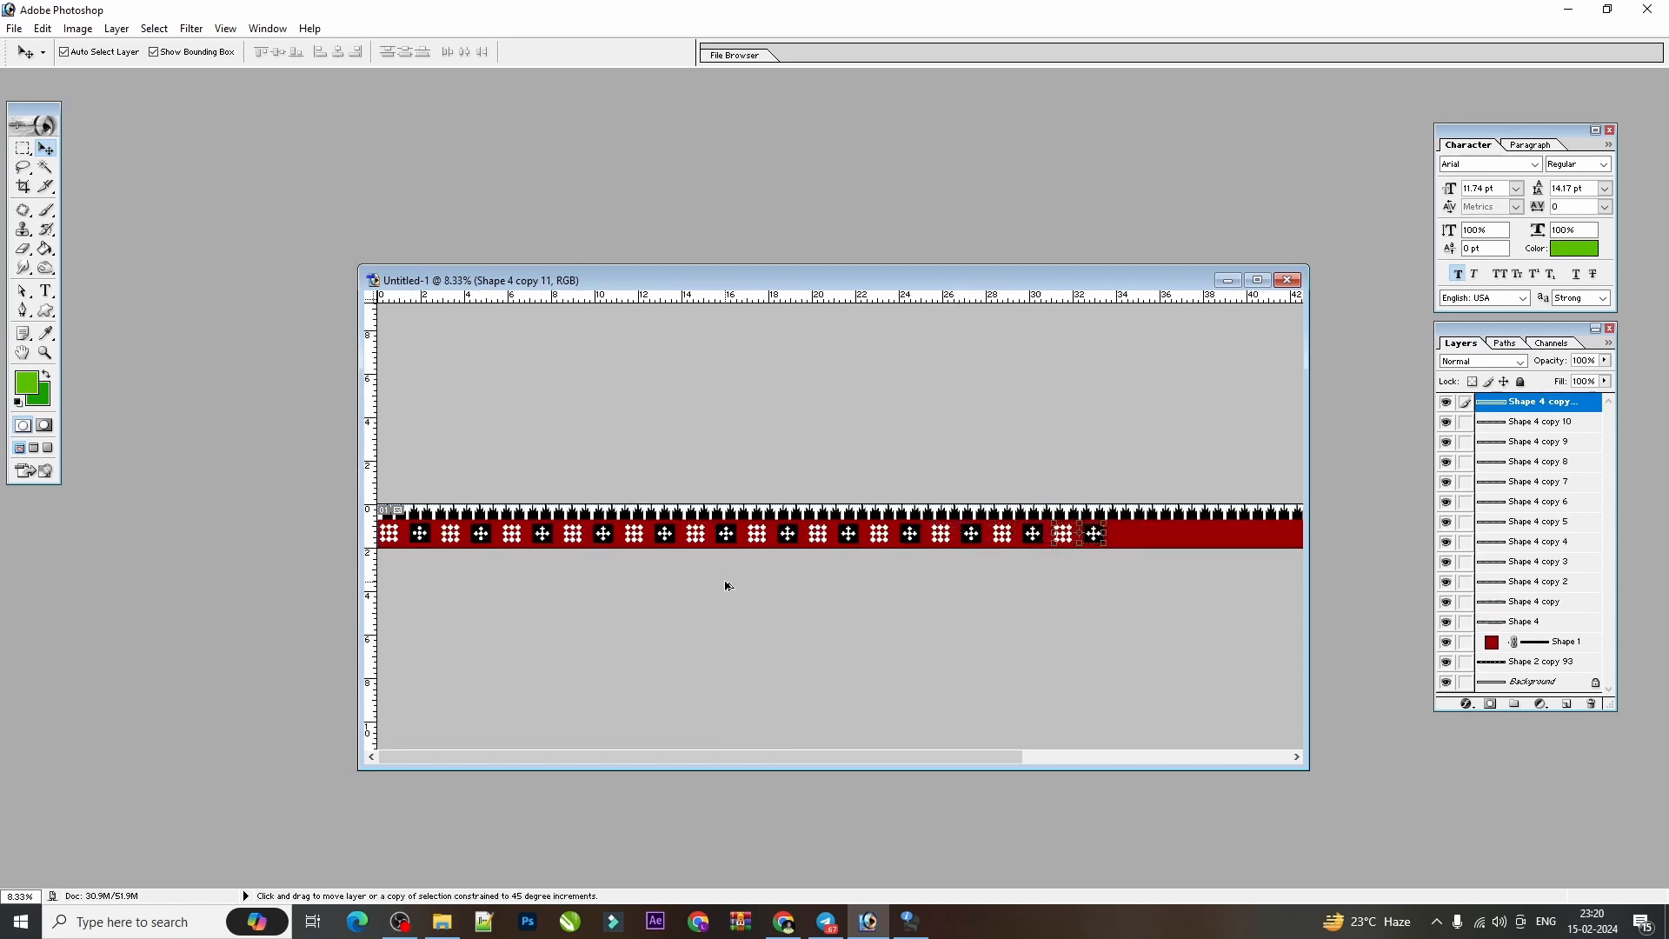
pyautogui.hotkey('ctrl', '-')
pyautogui.hotkey('ctrl', '-')
pyautogui.hotkey('ctrl', '-')
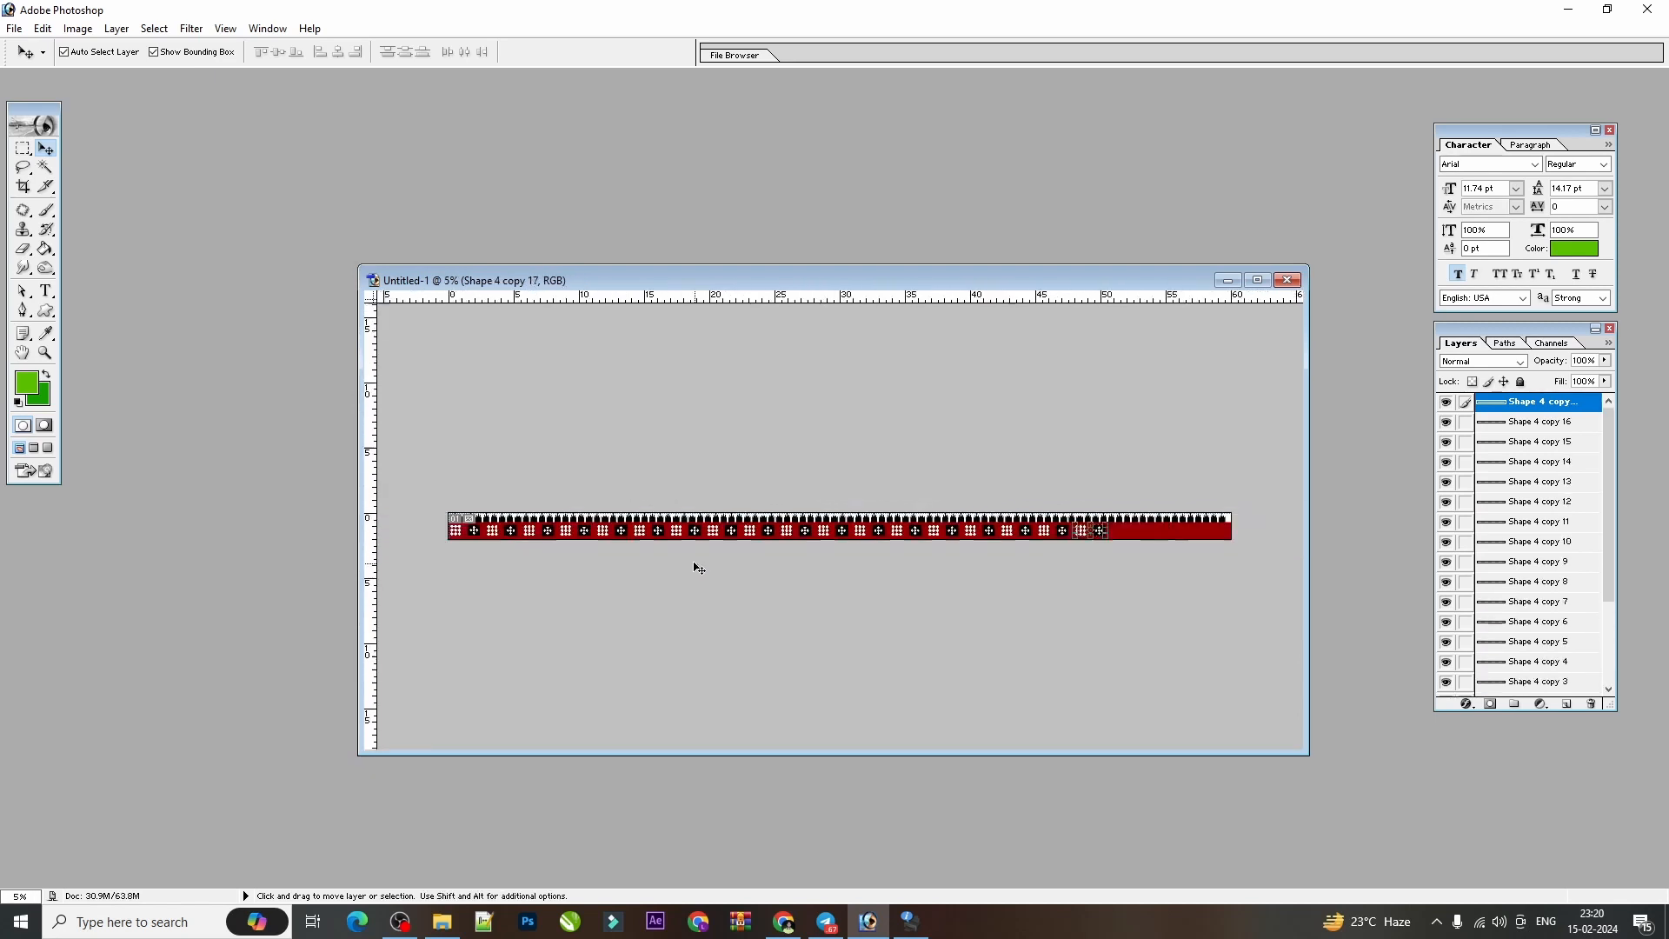
pyautogui.hotkey('ctrl', 'alt', 'shift', 't')
pyautogui.hotkey('ctrl', 'alt', 'shift', 't')
pyautogui.hotkey('ctrl', 'alt', 'shift', 't')
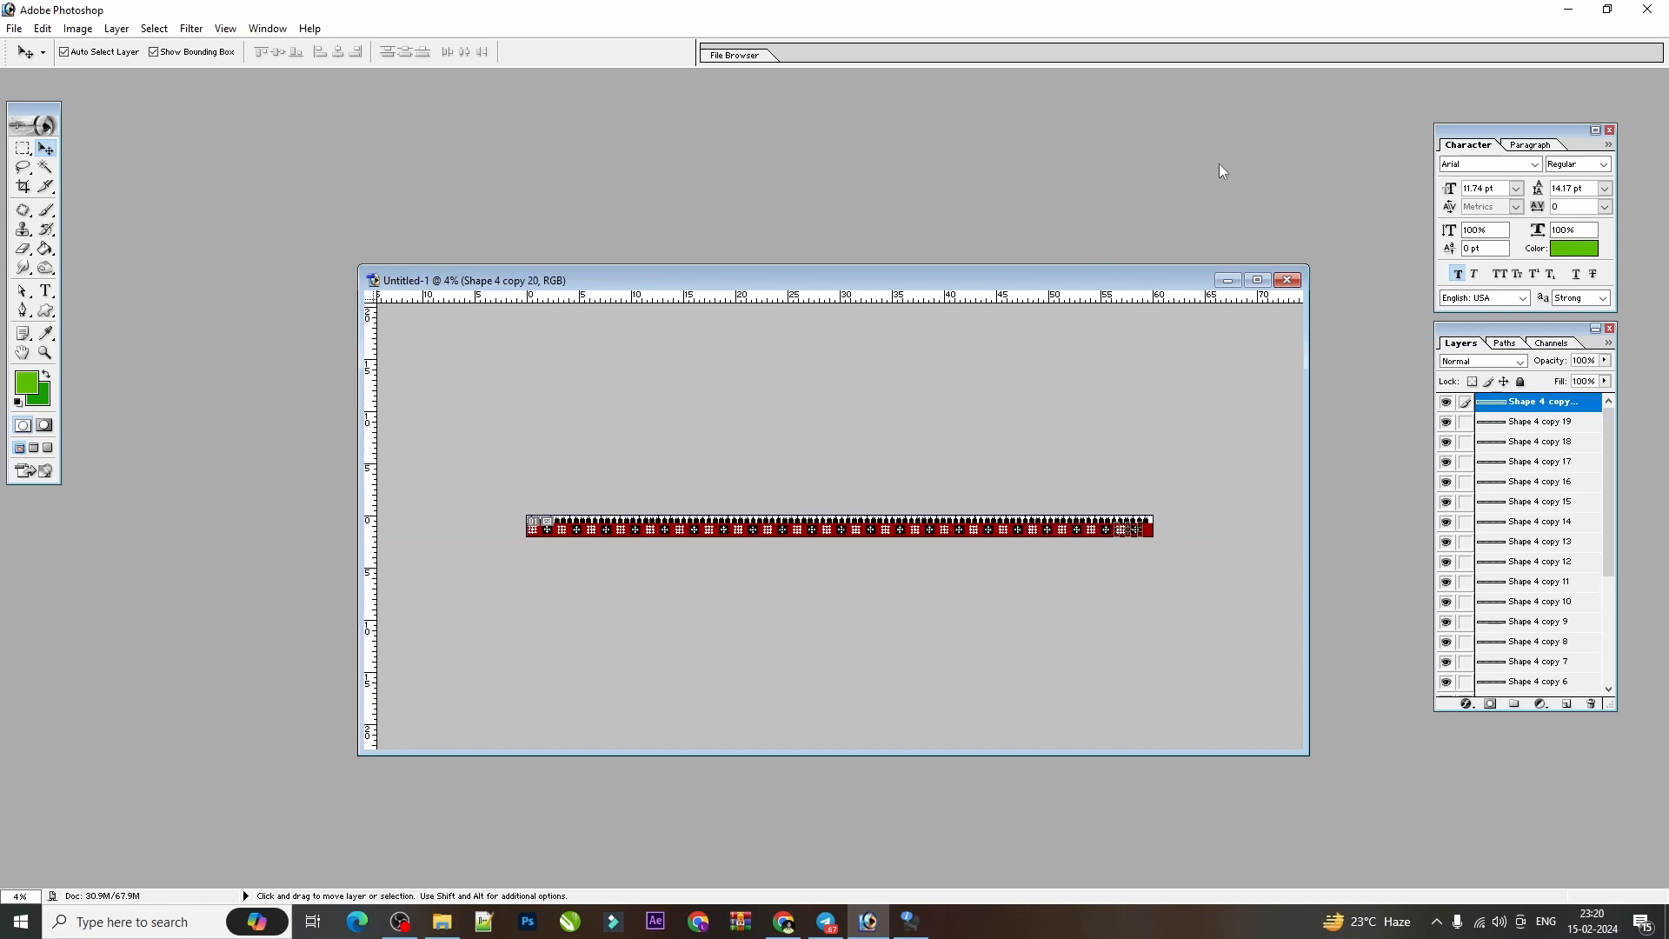
# Examine the repeated motifs from one end of the border to the other for even spacing and coverage.
pyautogui.hotkey('ctrl', '+')
pyautogui.hotkey('ctrl', '+')
pyautogui.hotkey('ctrl', '+')
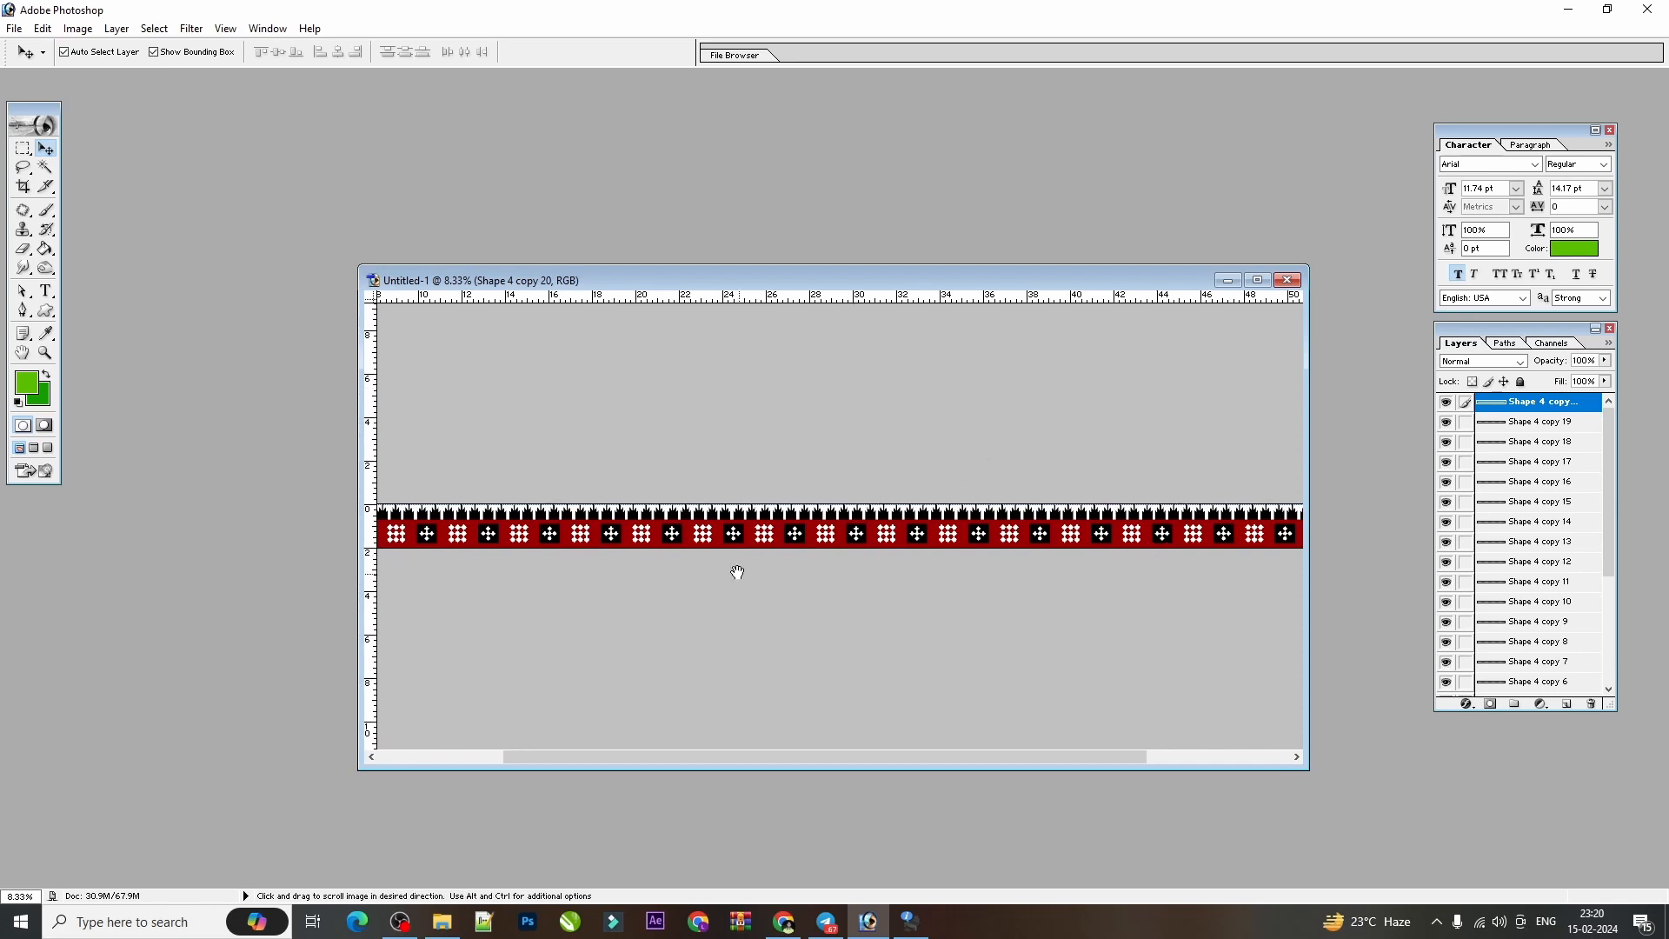
pyautogui.moveTo(737, 572); pyautogui.dragTo(1023, 566)
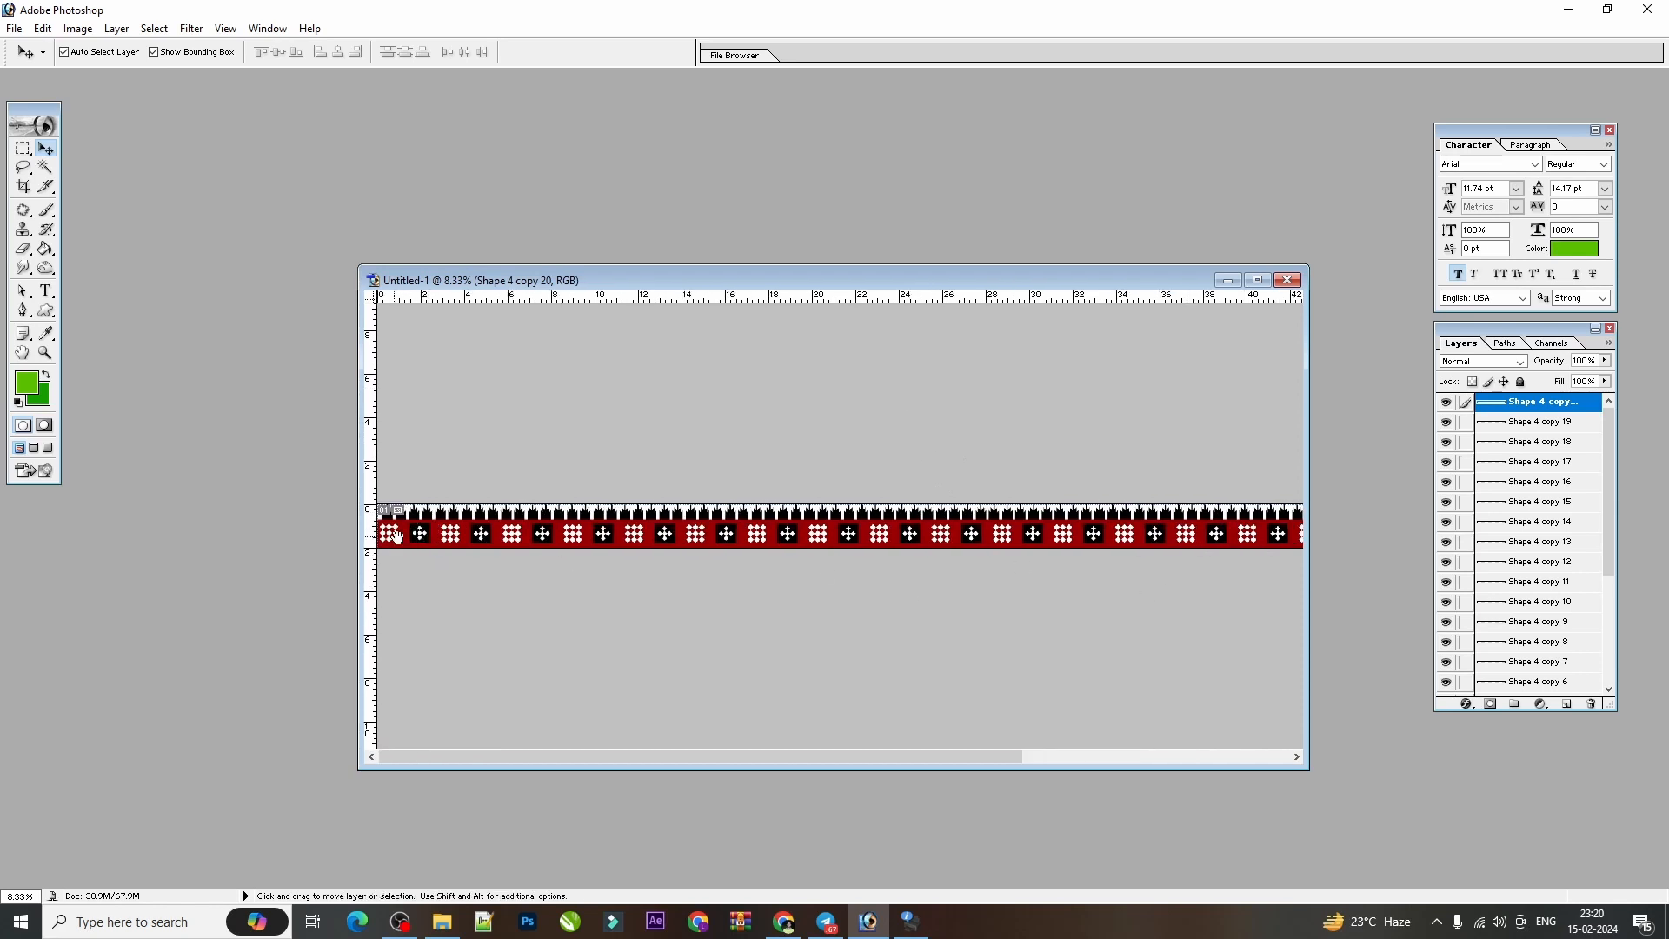
pyautogui.moveTo(1204, 529); pyautogui.dragTo(600, 524)
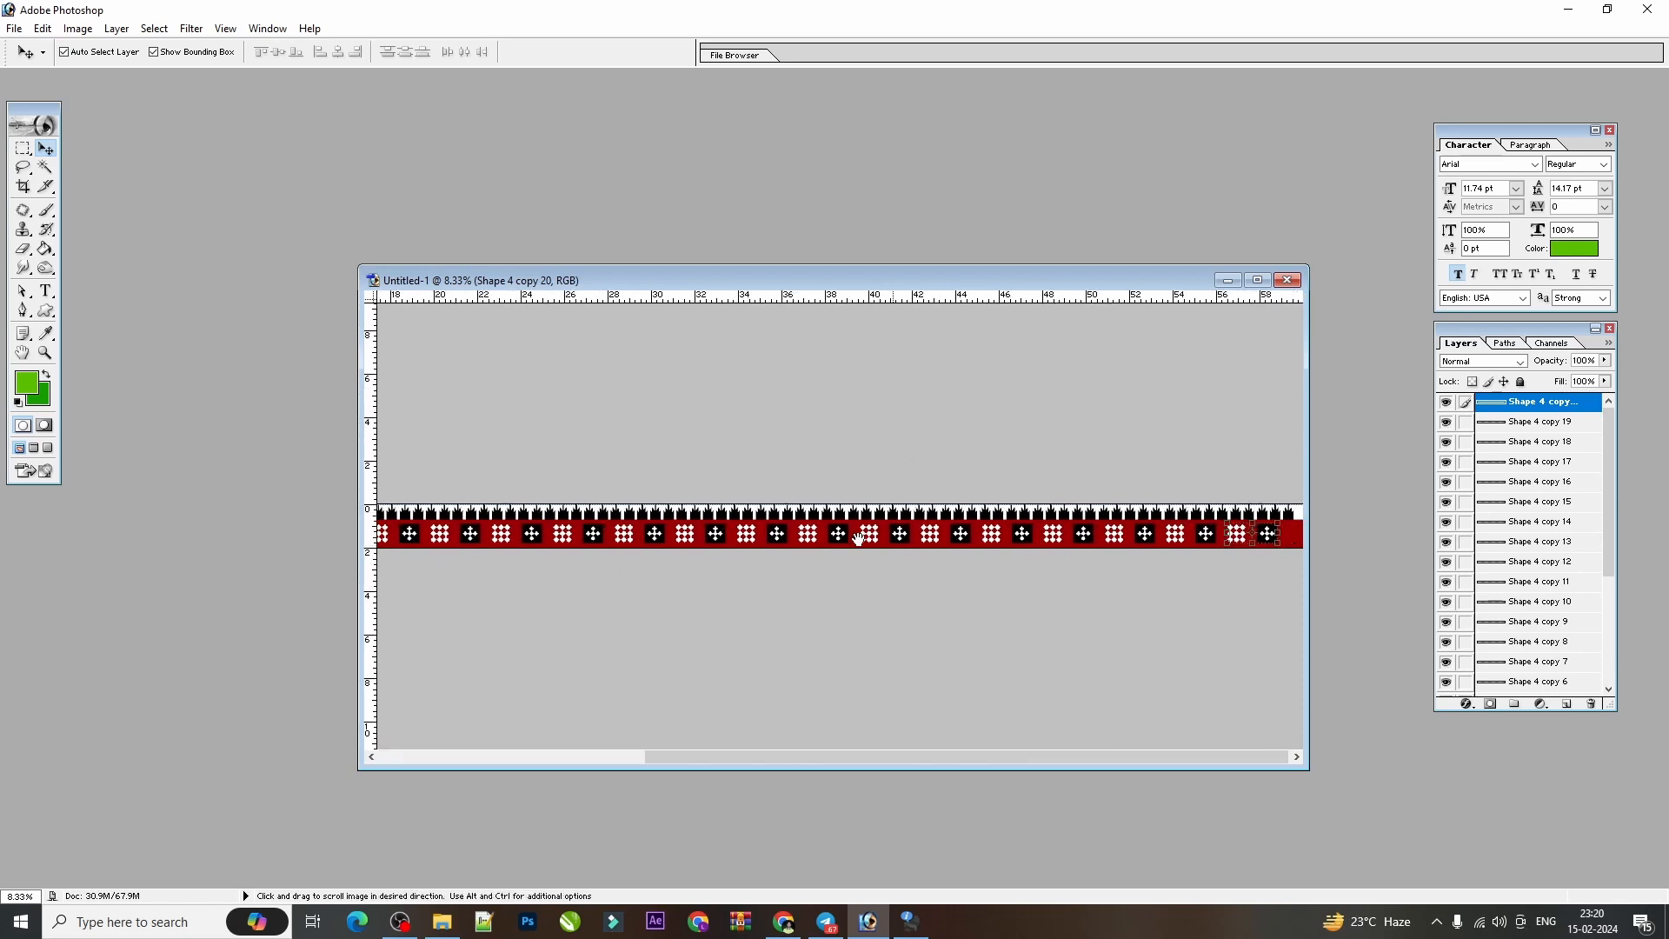
pyautogui.hotkey('ctrl', '+')
pyautogui.hotkey('ctrl', '+')
pyautogui.hotkey('ctrl', '+')
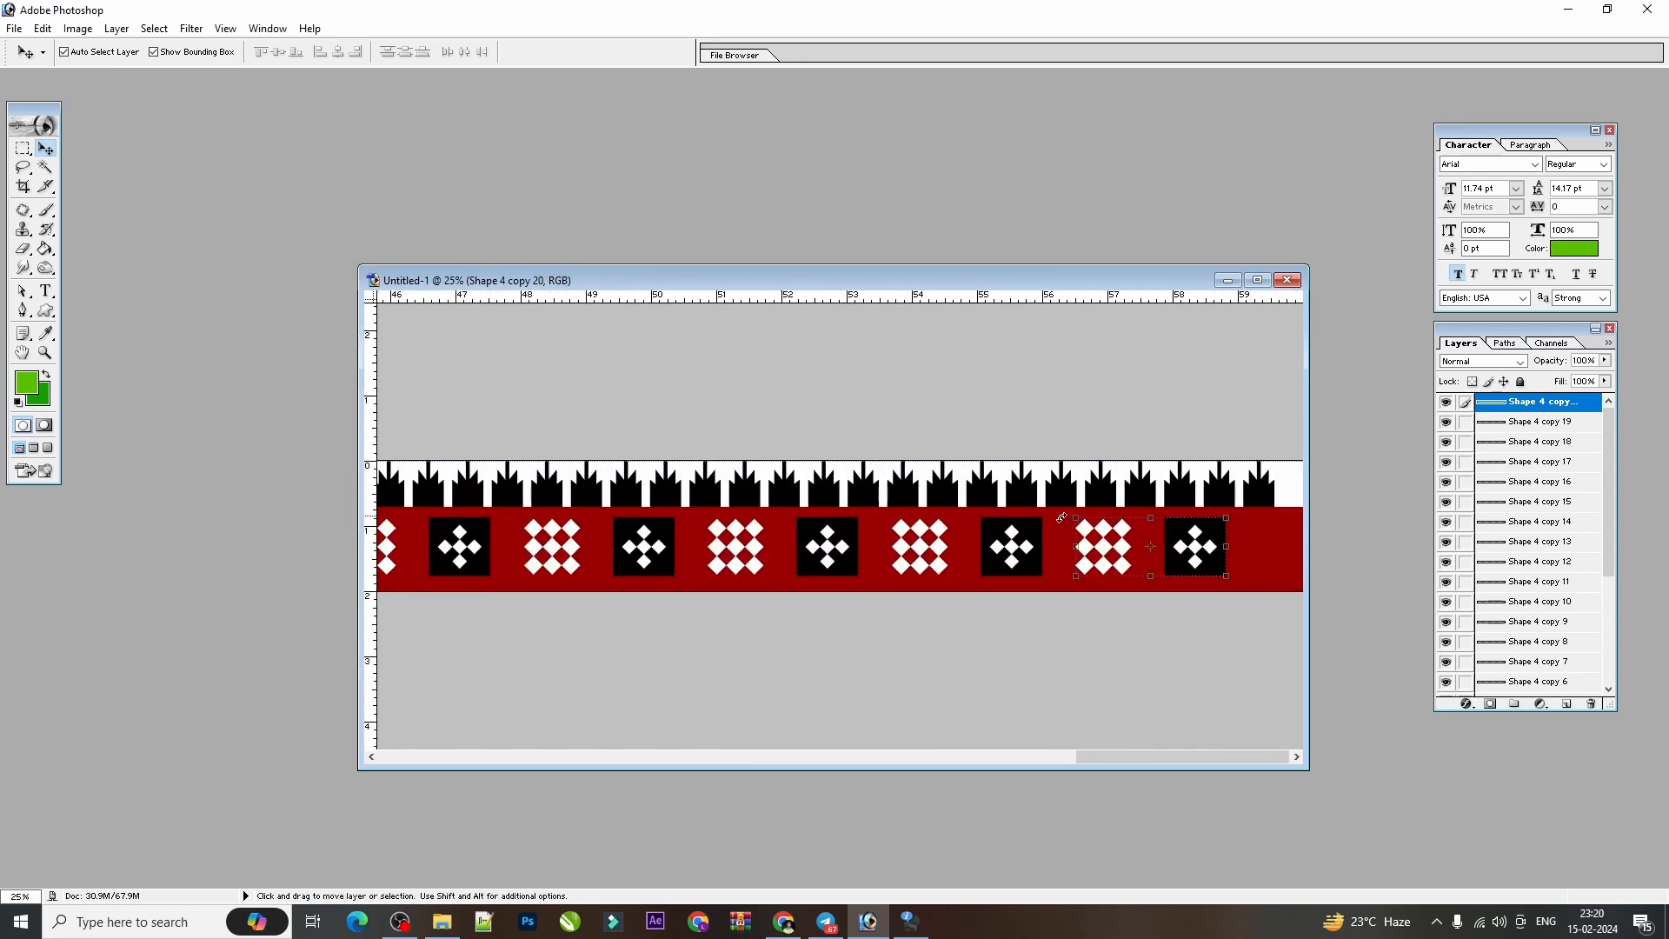
pyautogui.moveTo(591, 501); pyautogui.dragTo(1169, 509)
pyautogui.moveTo(438, 547); pyautogui.dragTo(932, 524)
pyautogui.moveTo(538, 556); pyautogui.dragTo(1058, 564)
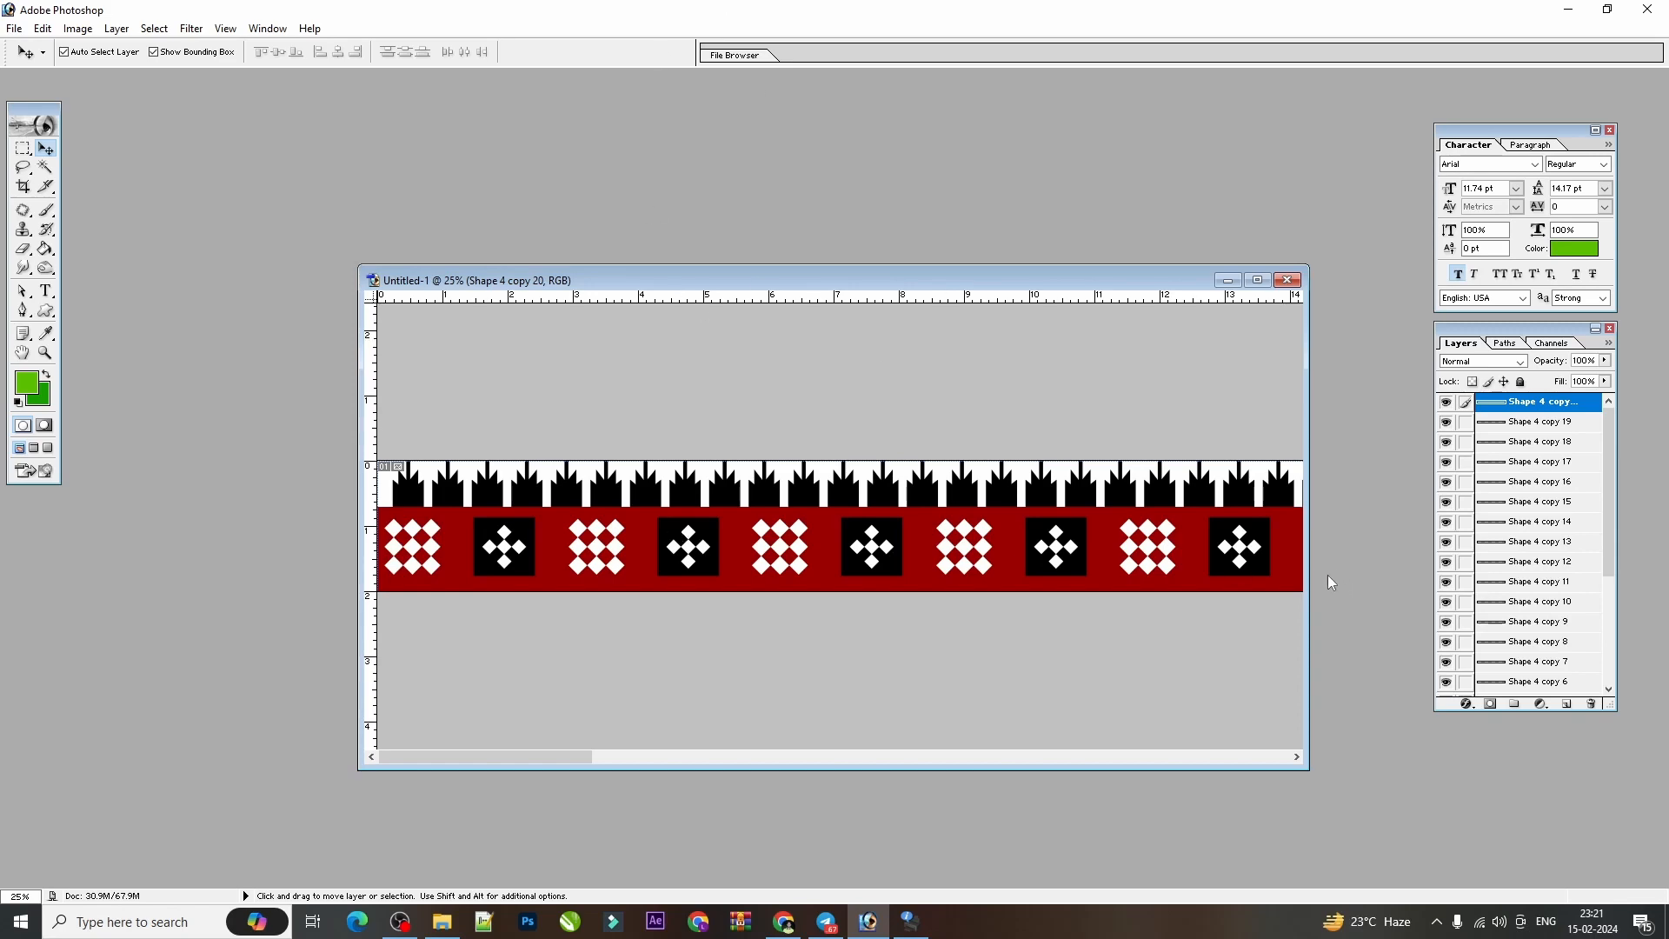
pyautogui.hotkey('ctrl', '-')
pyautogui.hotkey('ctrl', '-')
pyautogui.hotkey('ctrl', '-')
pyautogui.hotkey('ctrl', '-')
pyautogui.hotkey('ctrl', '-')
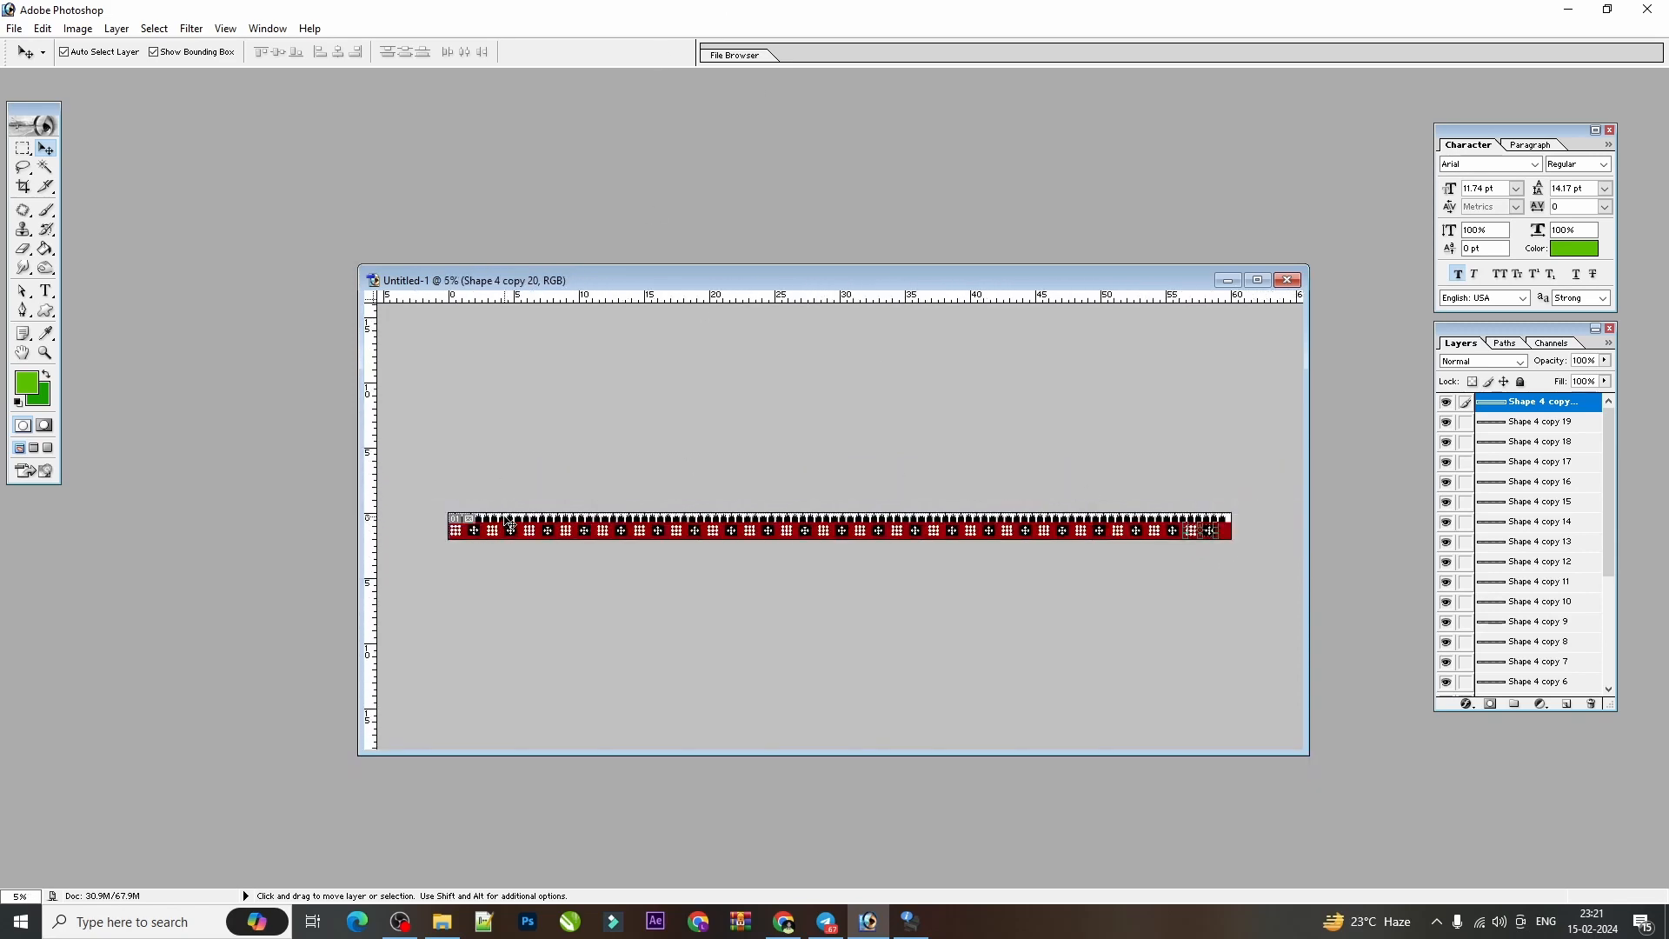
pyautogui.hotkey('ctrl', '+')
pyautogui.hotkey('ctrl', '+')
pyautogui.hotkey('ctrl', '+')
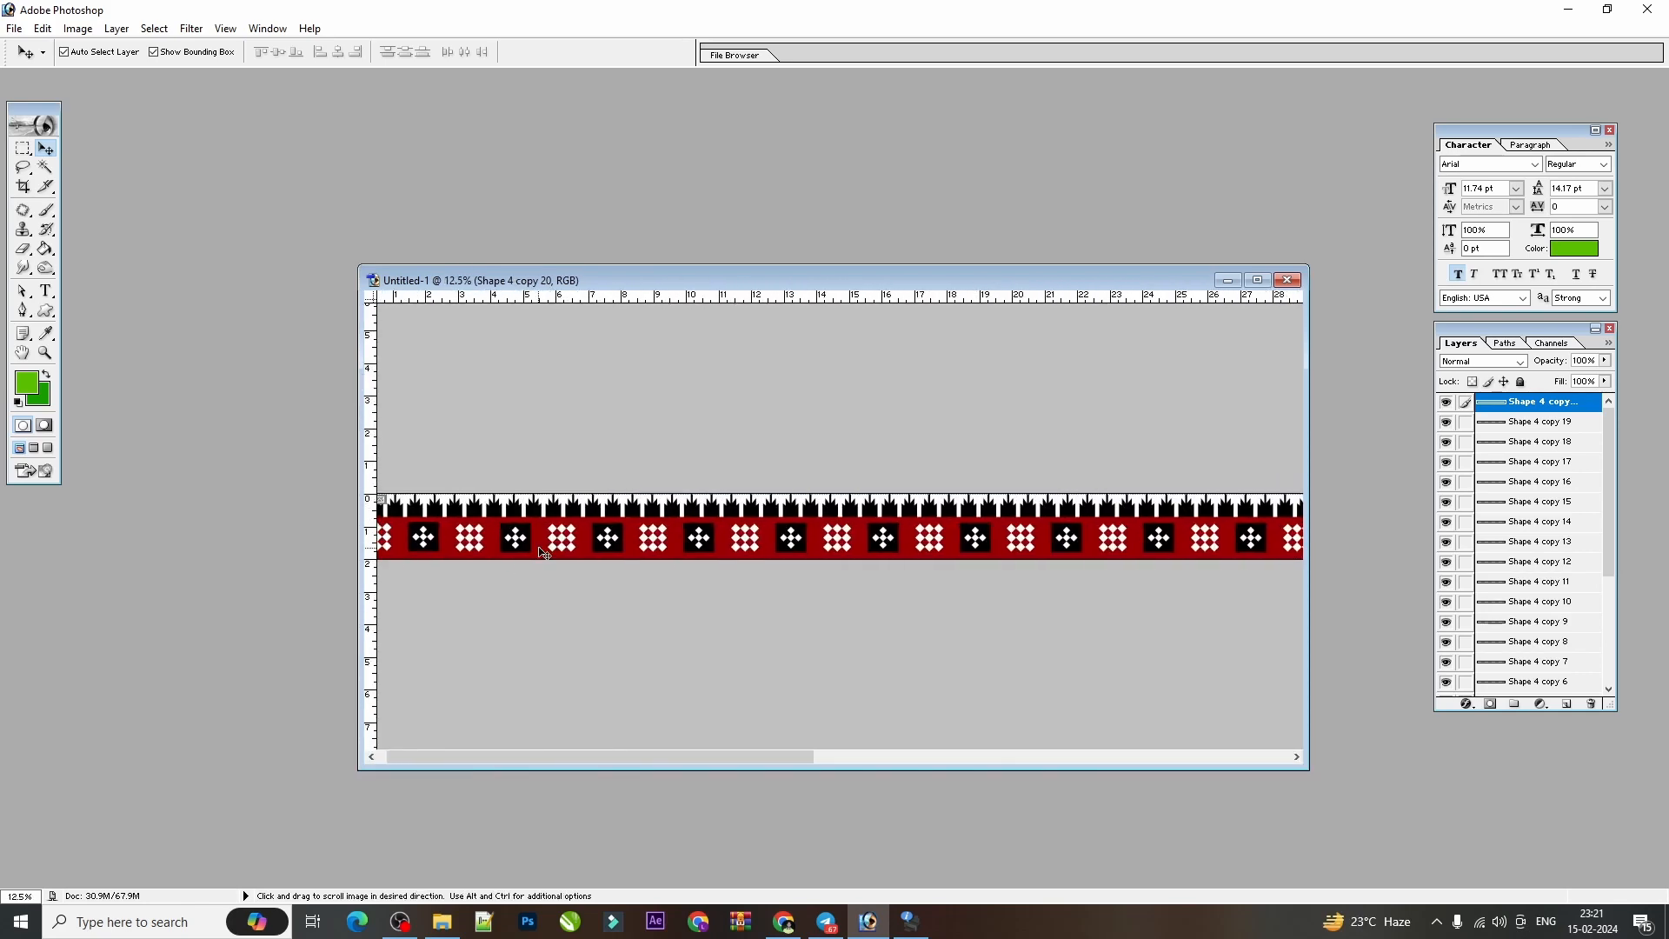
pyautogui.moveTo(543, 553); pyautogui.dragTo(559, 552)
# Select the dark red strip's layer and hide it together with the black silhouettes layer.
pyautogui.click(622, 541)
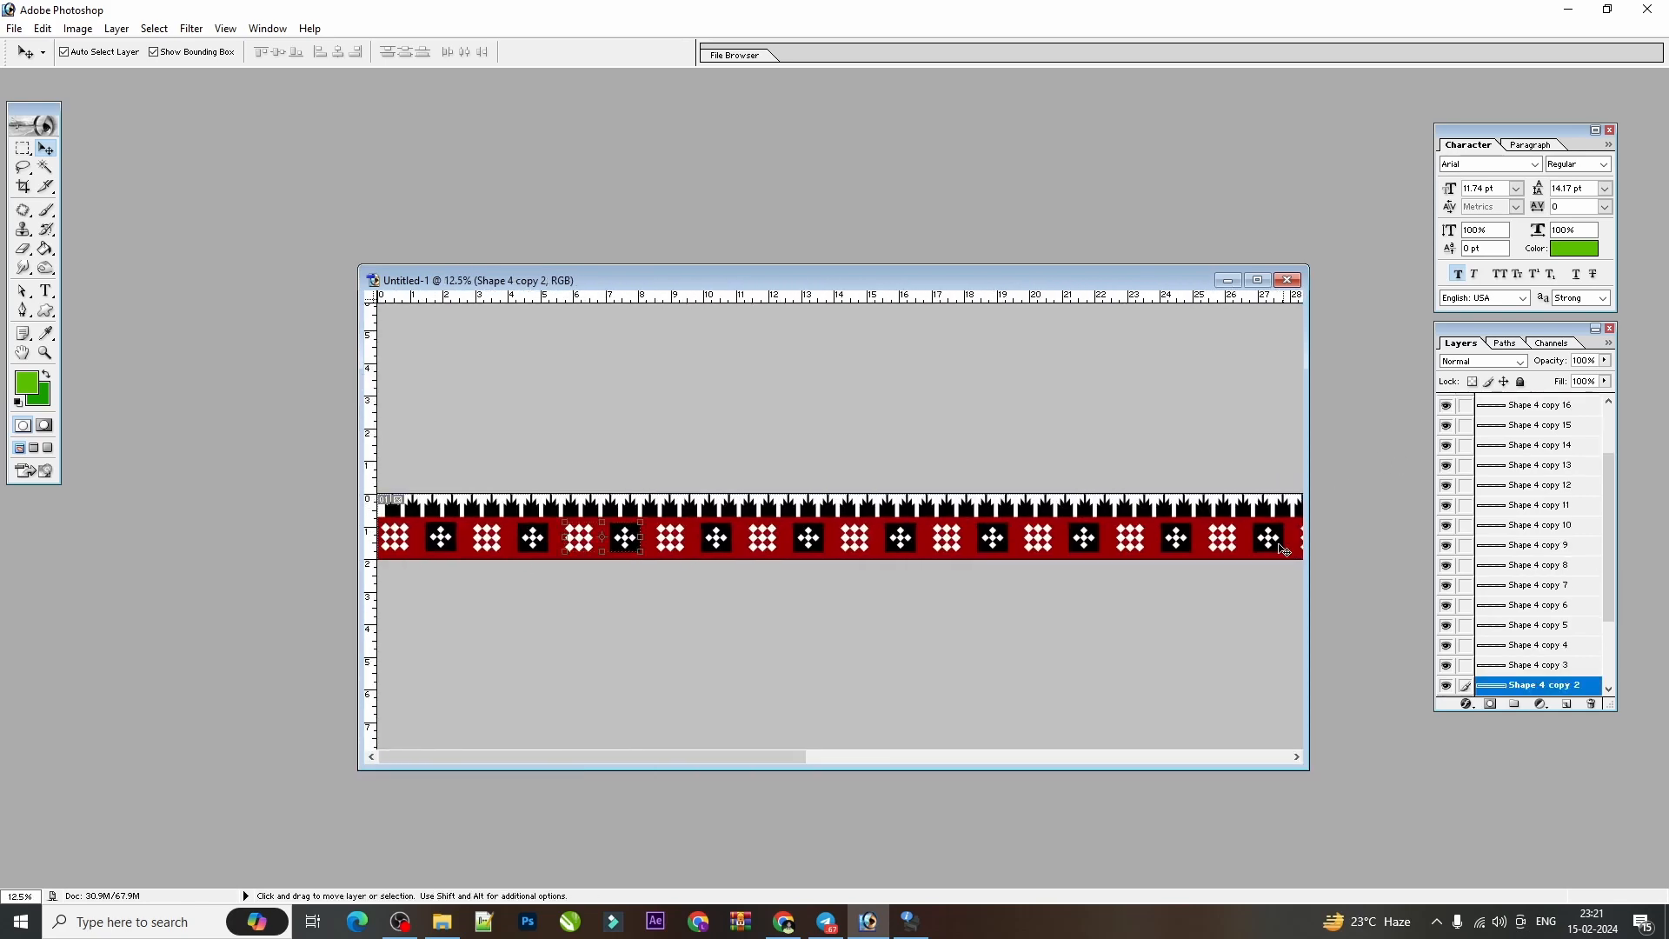
pyautogui.hotkey('ctrl', '-')
pyautogui.hotkey('ctrl', '-')
pyautogui.rightClick(1160, 533)
pyautogui.click(1167, 544)
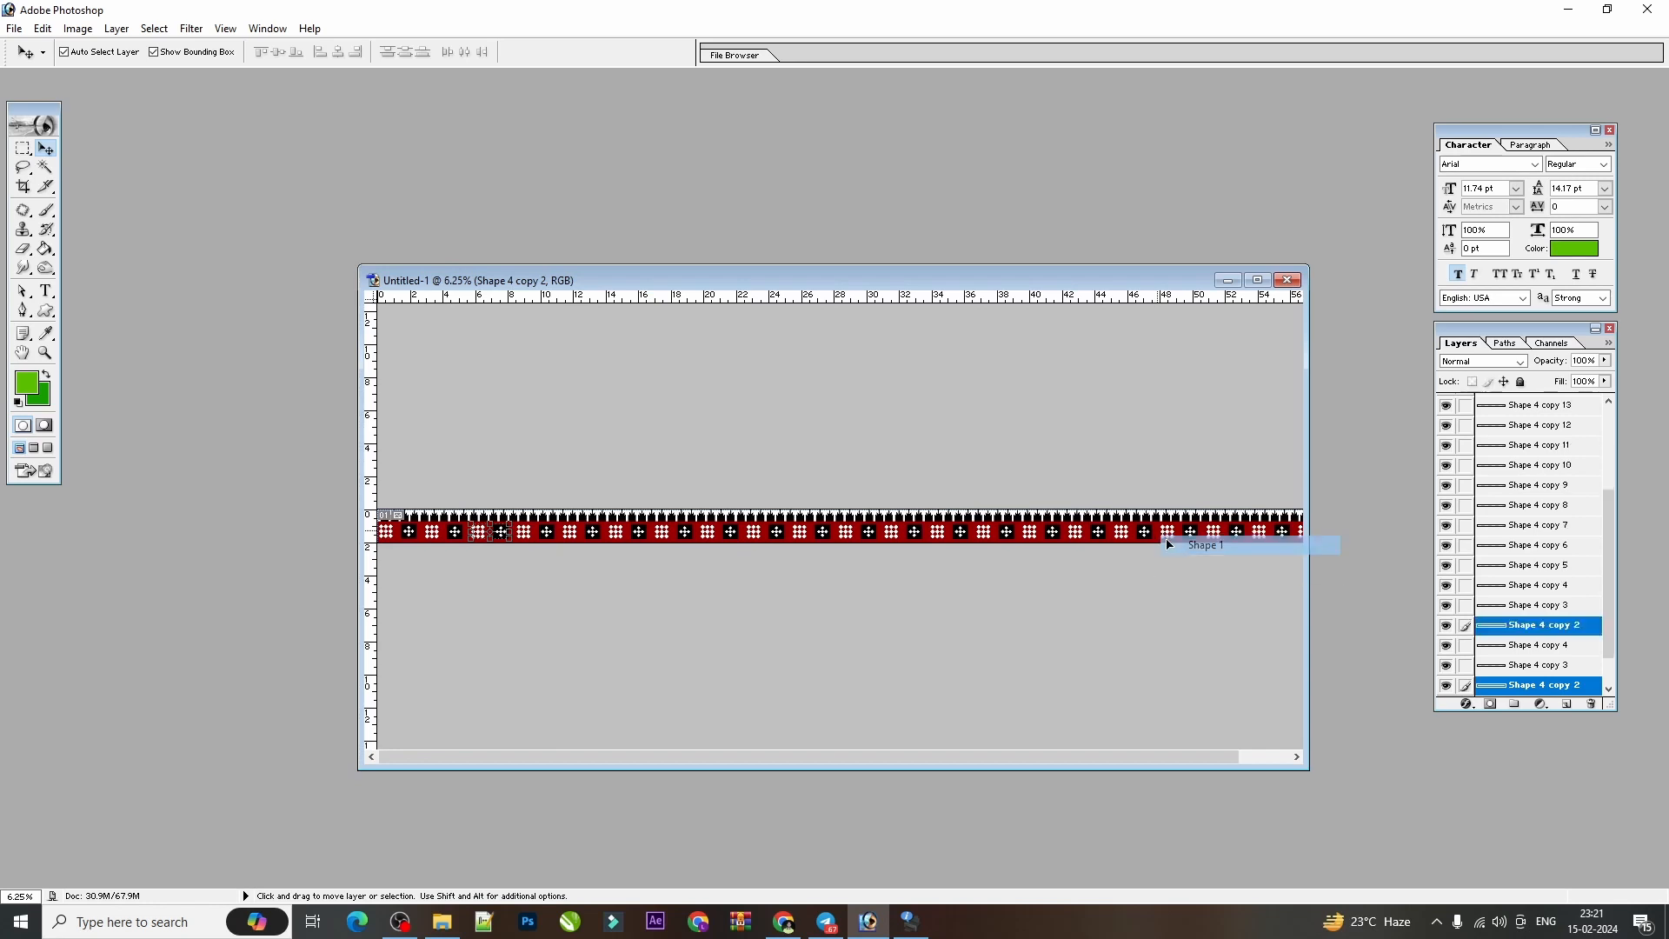
pyautogui.scroll(-1, 1534, 707)
pyautogui.click(1447, 668)
pyautogui.click(1446, 685)
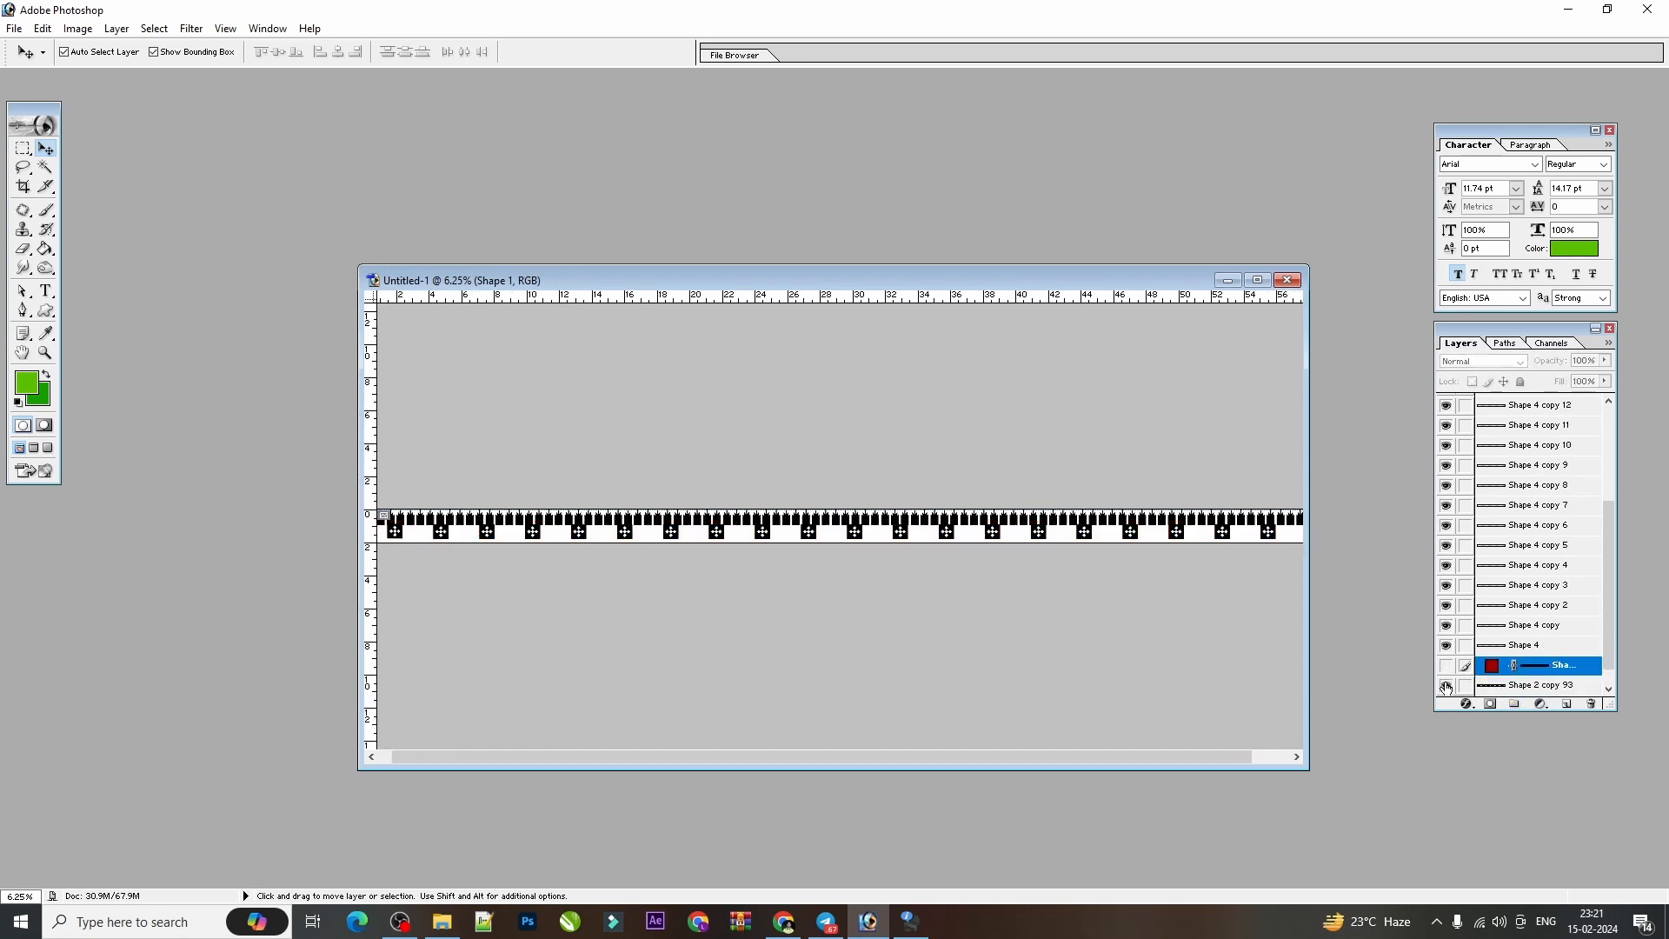
pyautogui.hotkey('ctrl', '-')
# Link all the Shape 4 motif layers and merge them into a single layer.
pyautogui.click(654, 537)
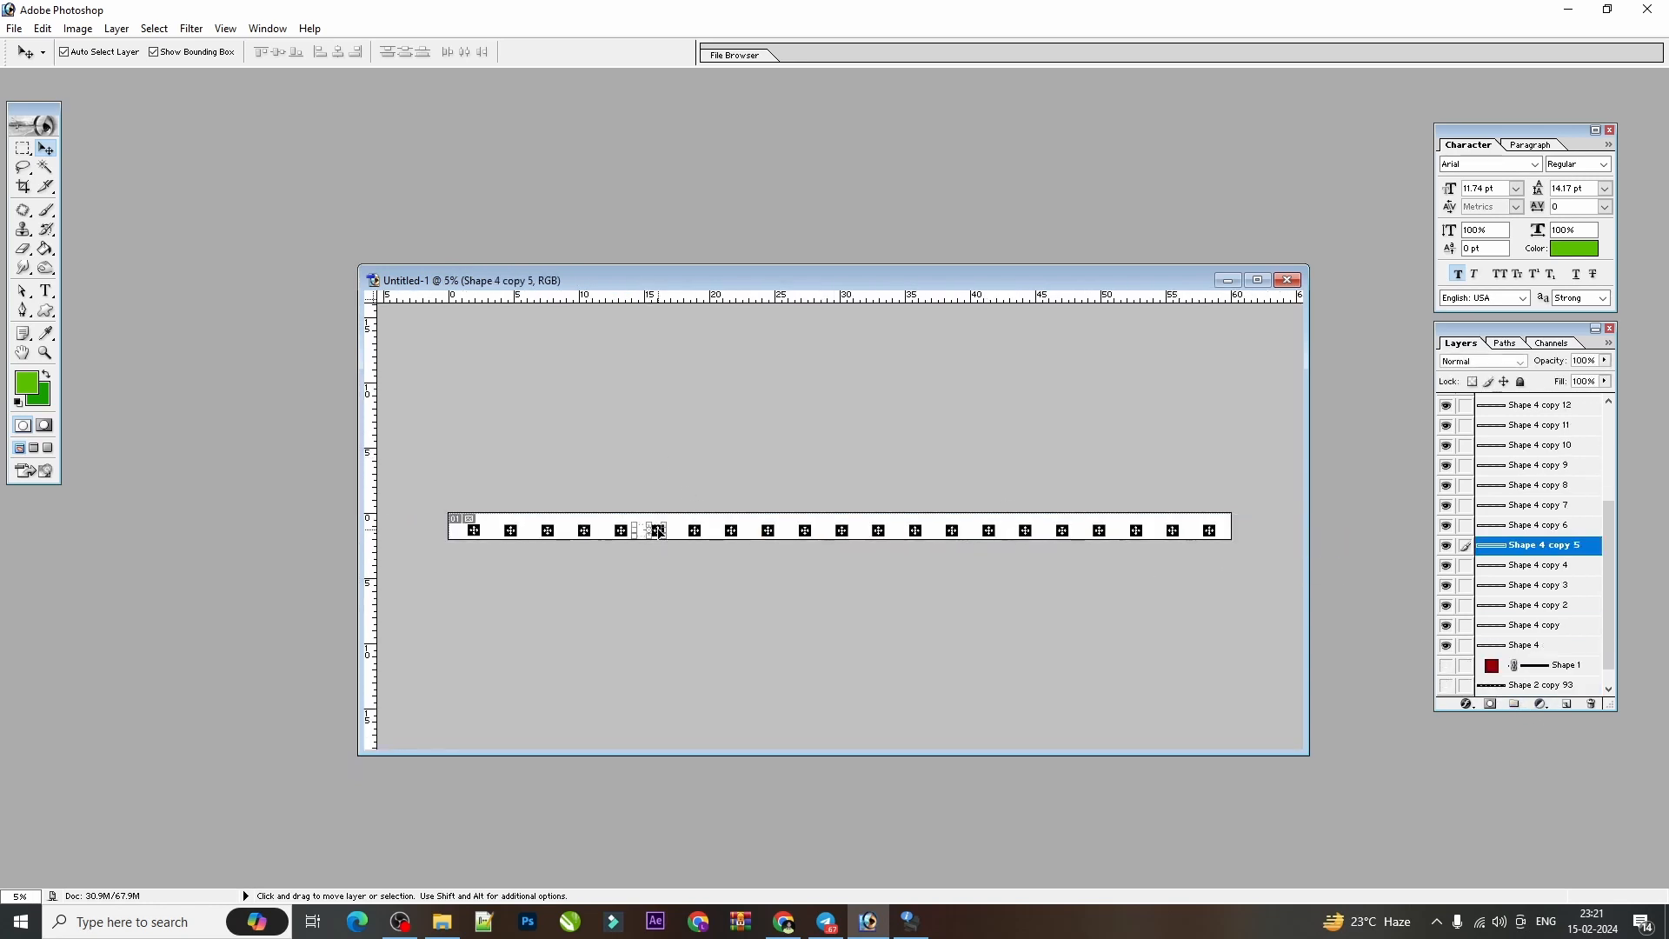
pyautogui.scroll(4, 1512, 539)
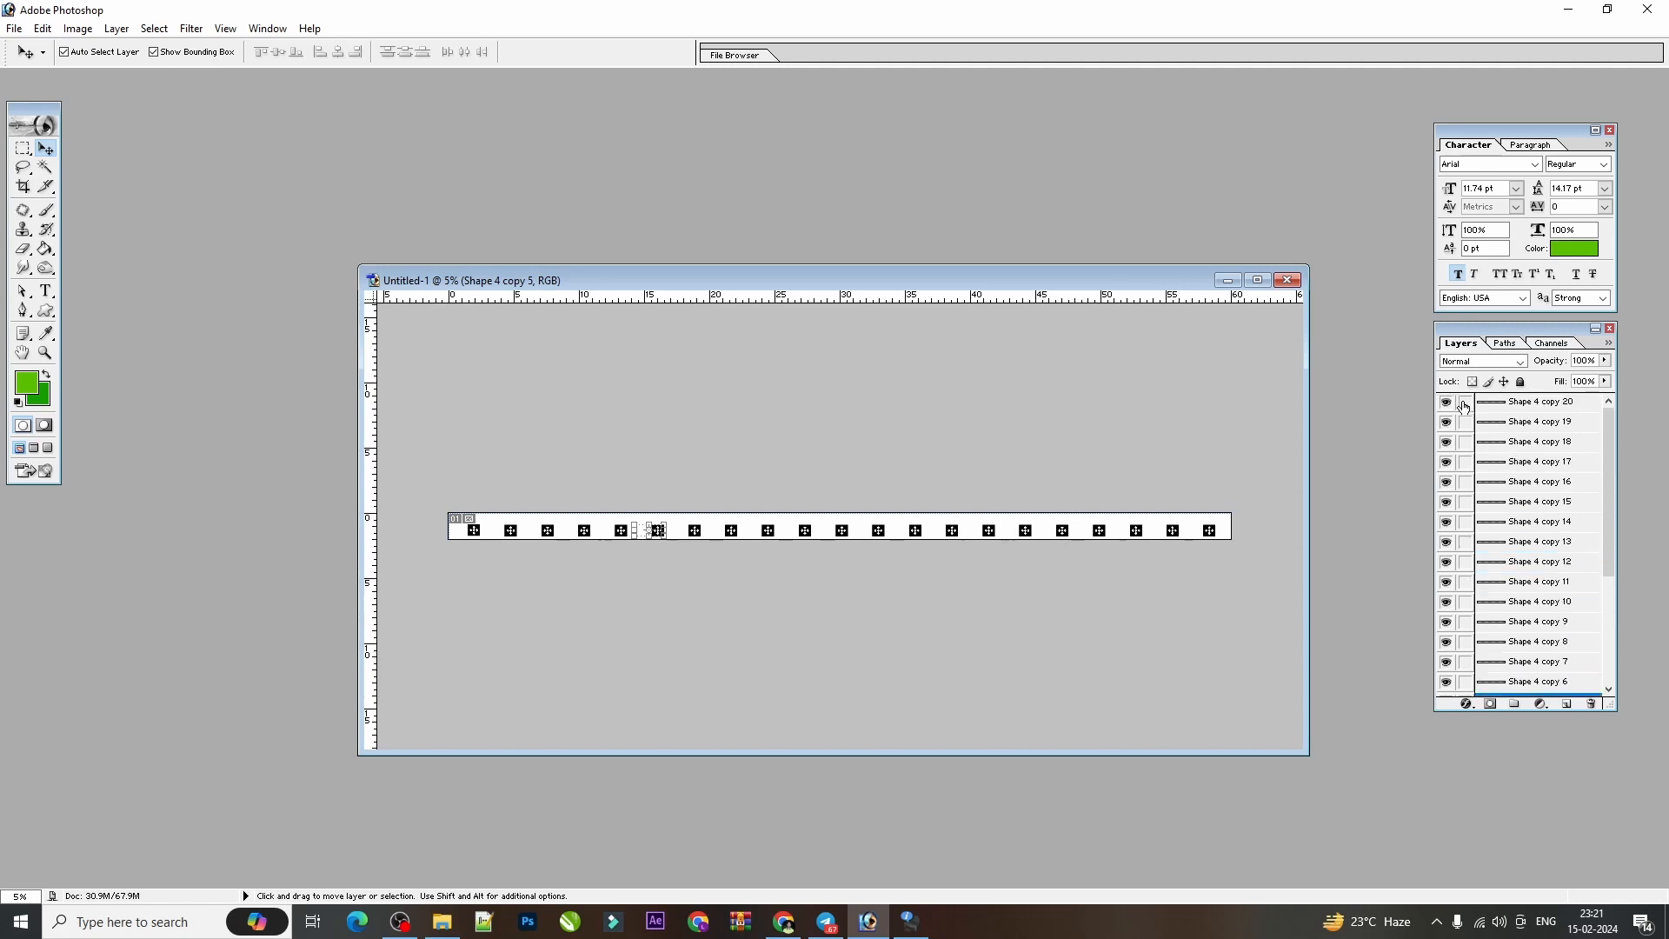
pyautogui.moveTo(1464, 406); pyautogui.dragTo(1466, 628)
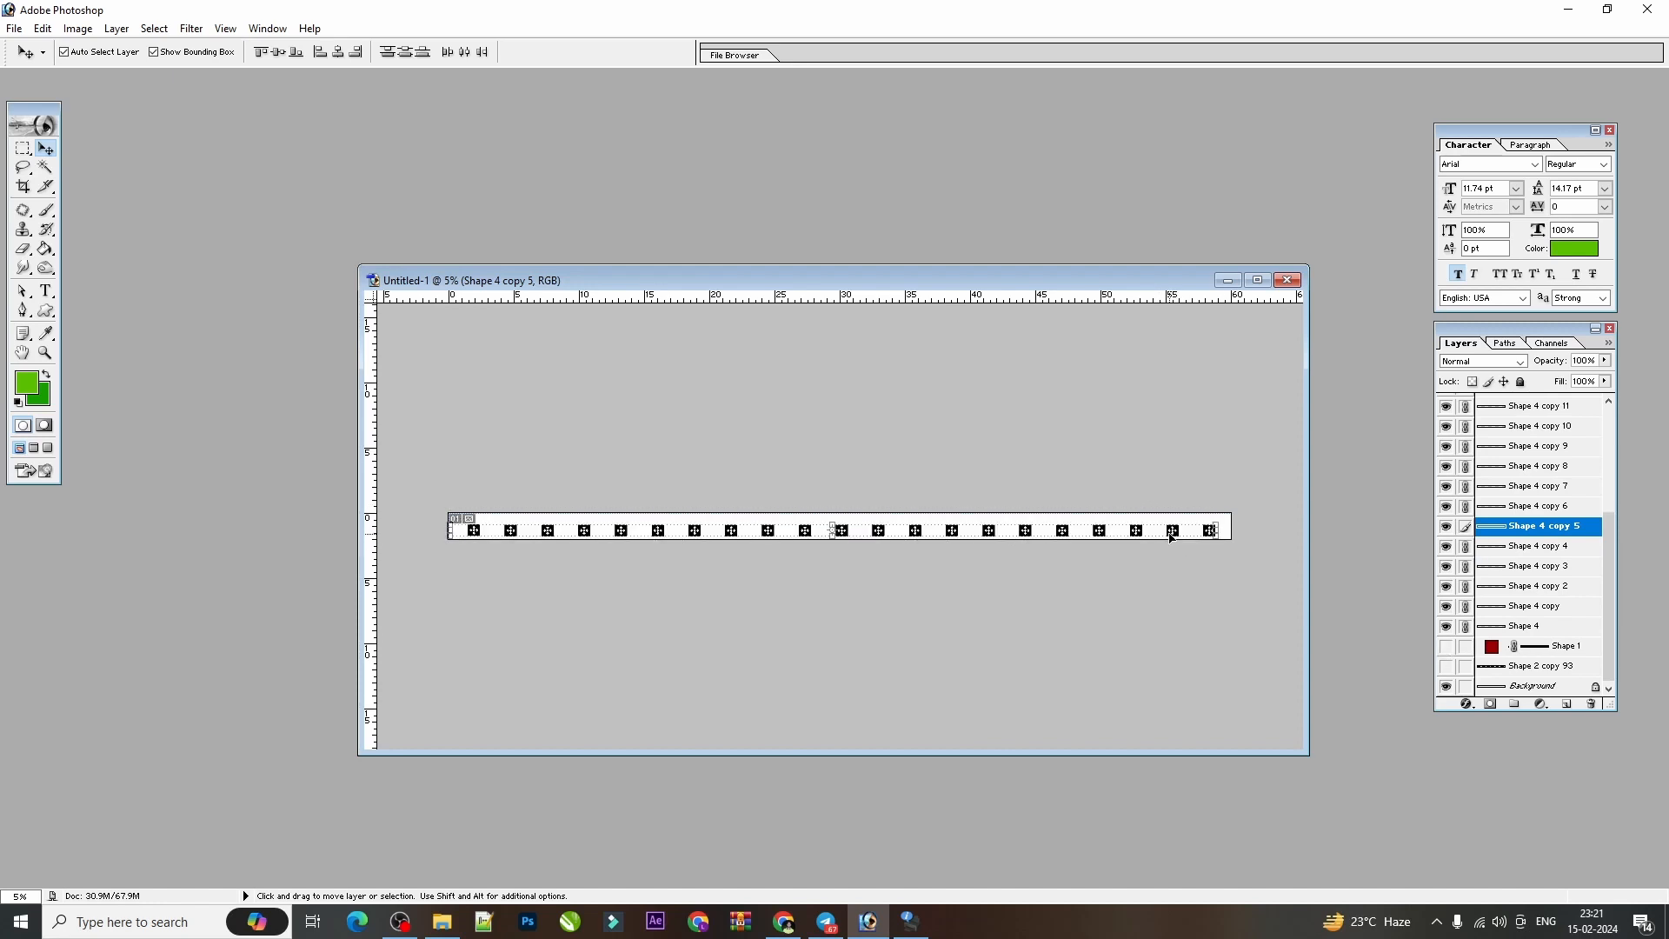
pyautogui.hotkey('ctrl', 'e')
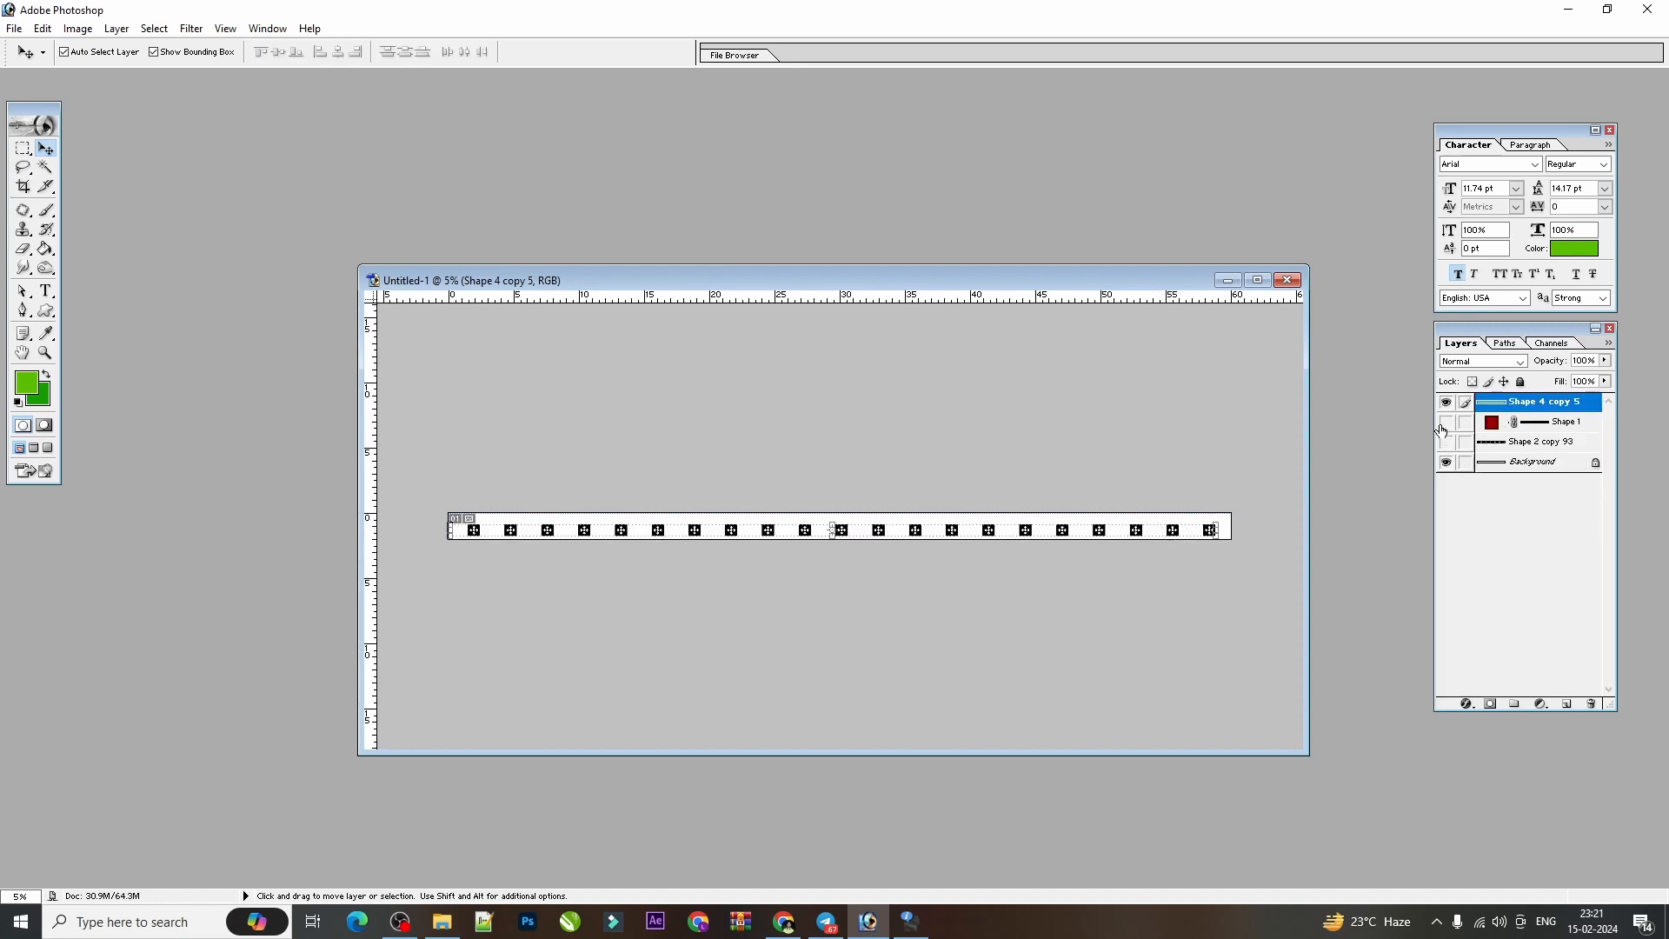
# Show the dark red strip and black silhouettes layers again and maximize the document window.
pyautogui.moveTo(1442, 430); pyautogui.dragTo(1444, 448)
pyautogui.hotkey('ctrl', '+')
pyautogui.hotkey('ctrl', '+')
pyautogui.hotkey('ctrl', '+')
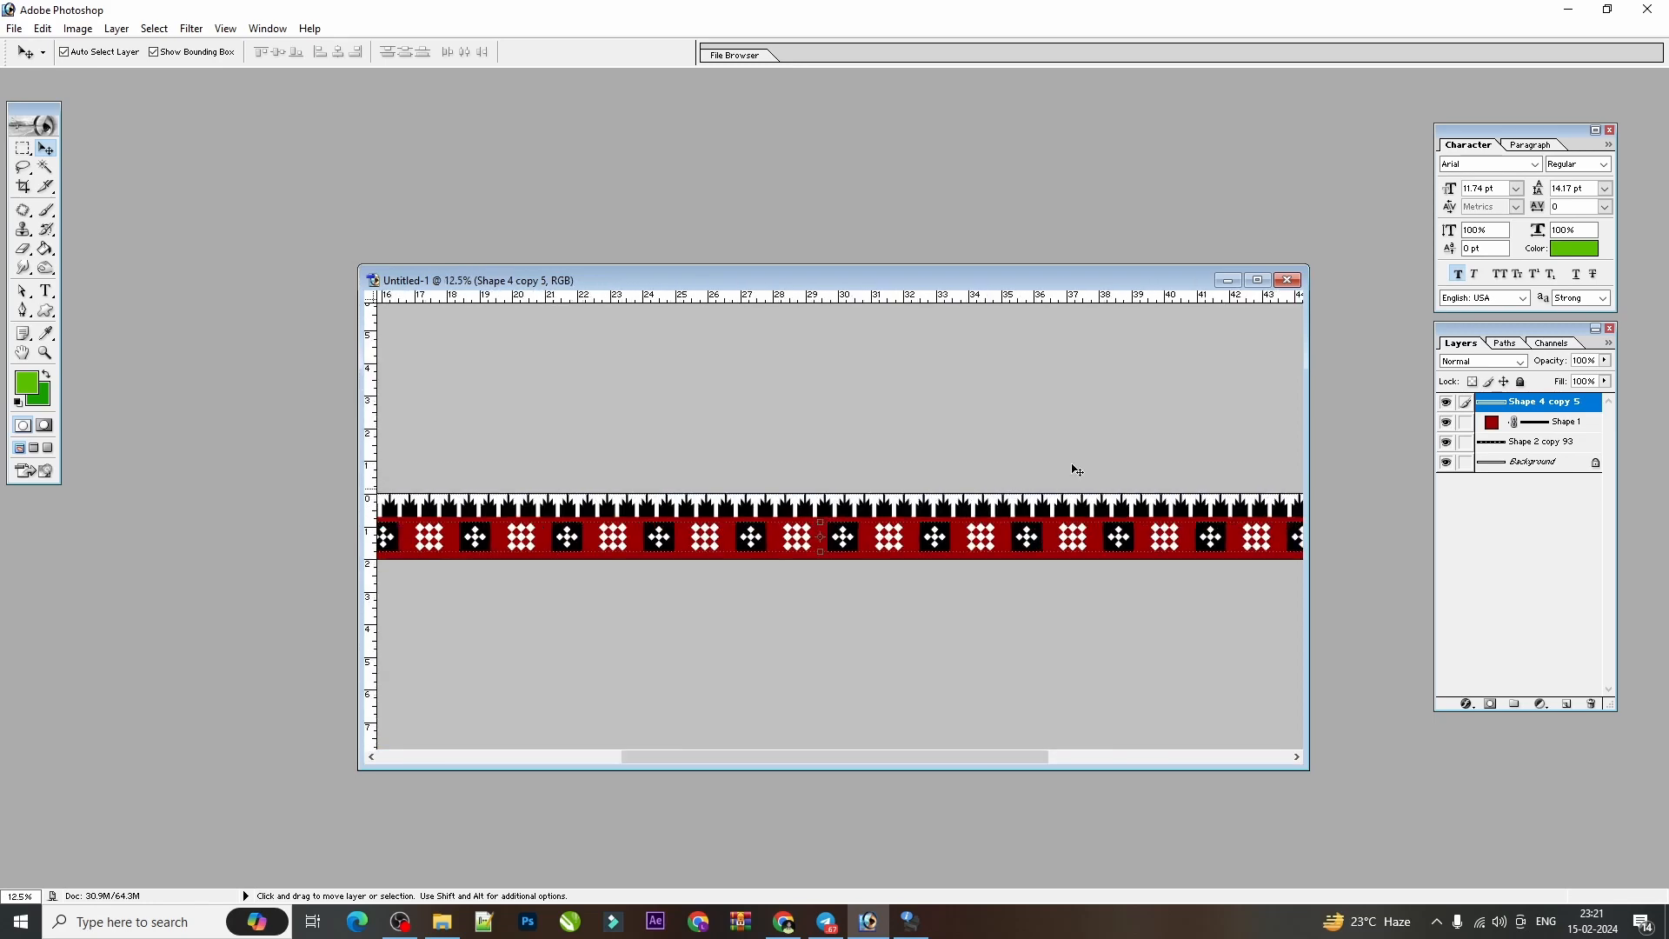
pyautogui.click(1258, 279)
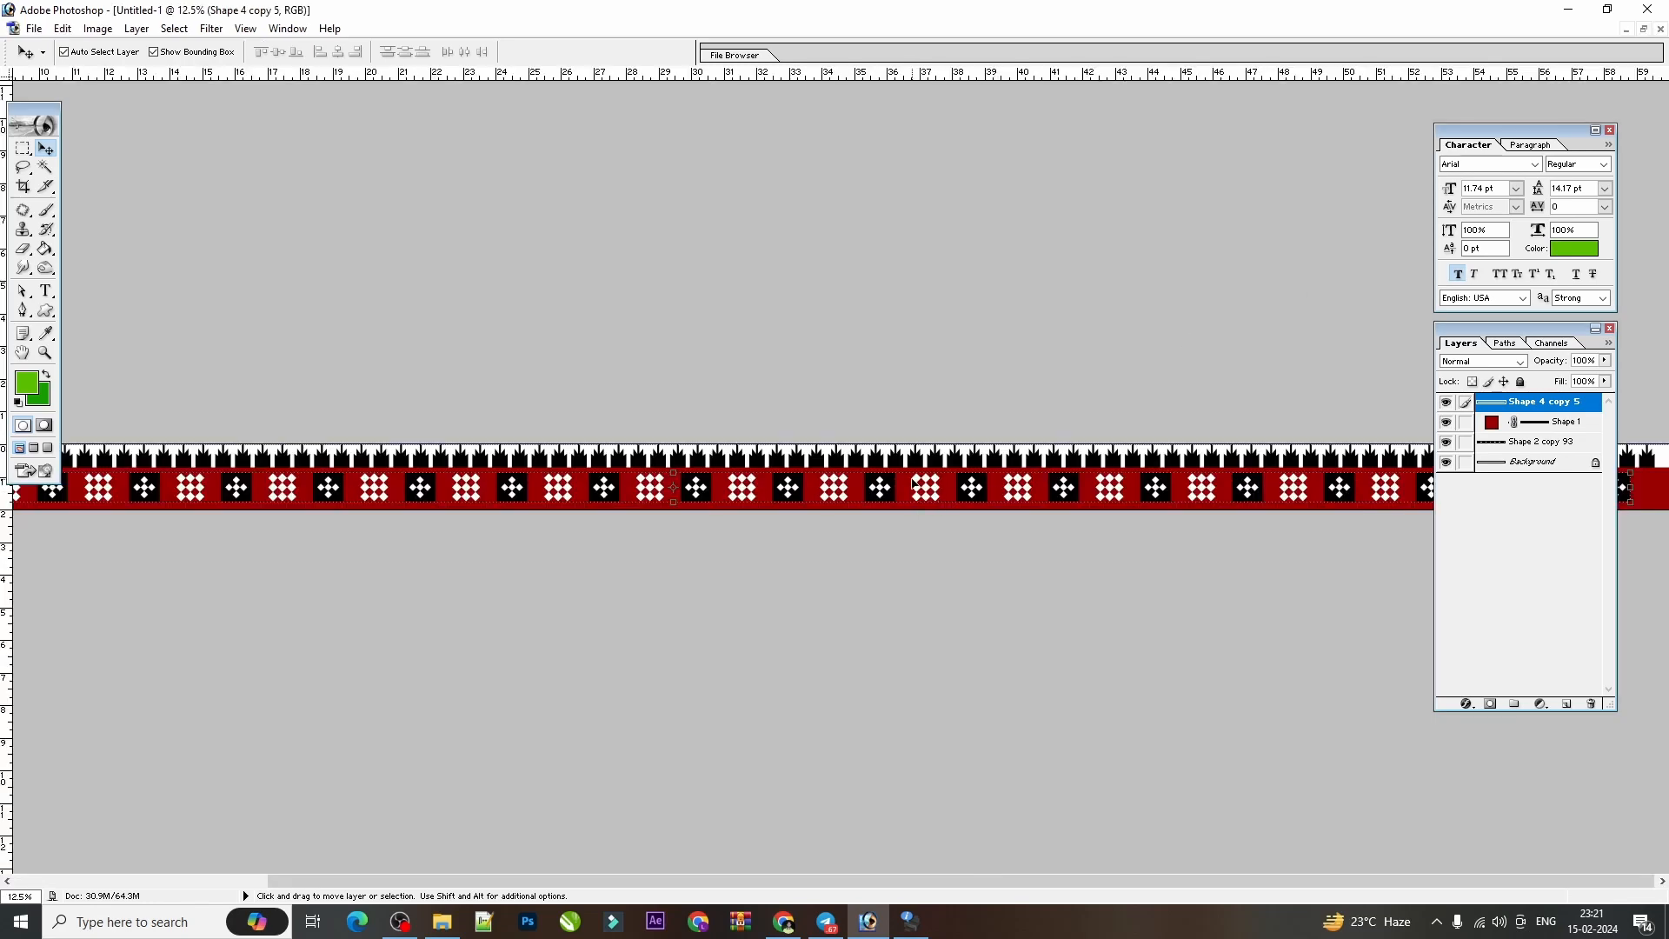
pyautogui.moveTo(912, 484); pyautogui.dragTo(958, 472)
pyautogui.hotkey('ctrl', 'z')
pyautogui.hotkey('ctrl', 'z')
# Select the merged motif layer and nudge it horizontally so the margins at the strip's two ends are more even.
pyautogui.rightClick(966, 459)
pyautogui.click(988, 473)
pyautogui.click(979, 457)
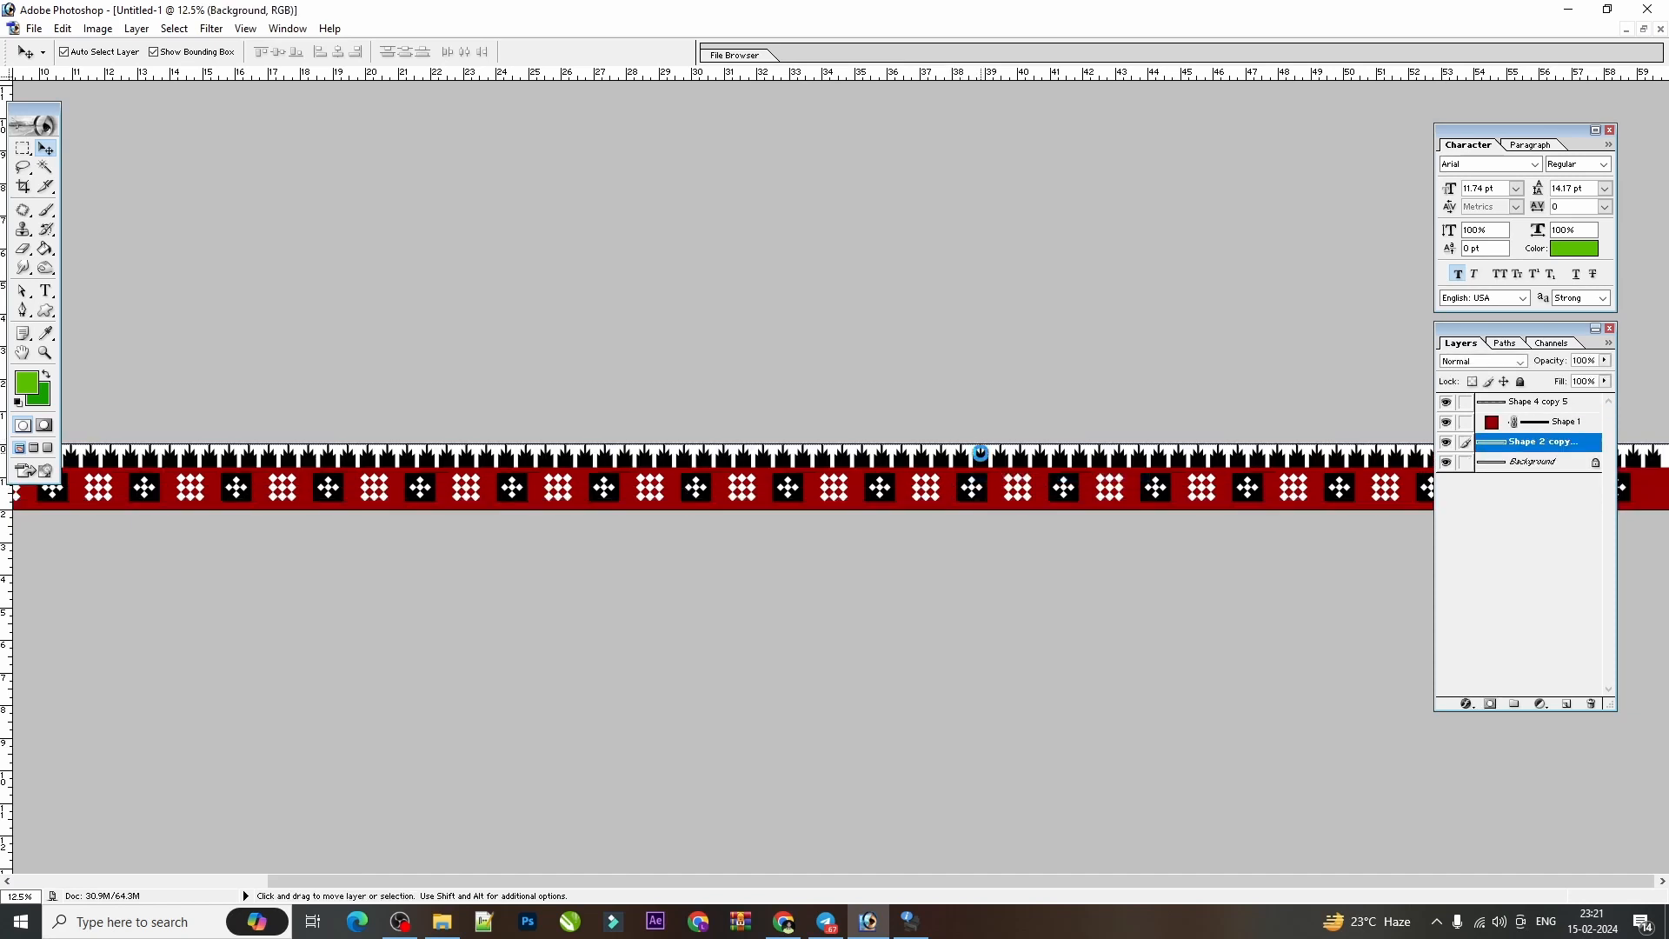
pyautogui.hotkey('ctrl', '-')
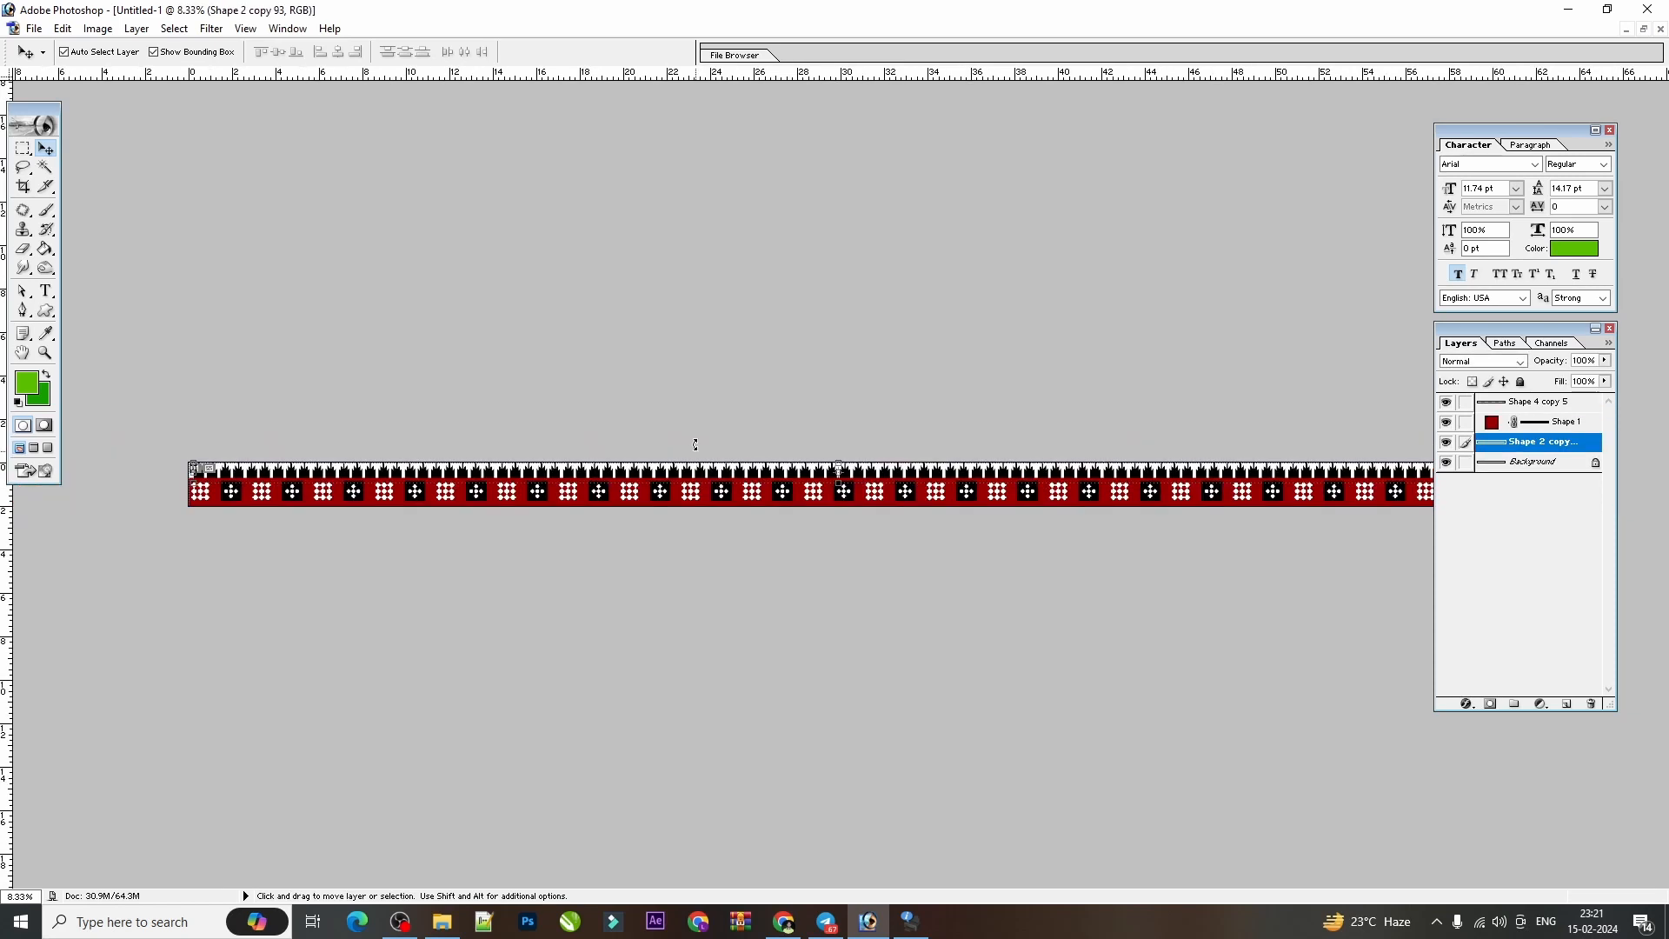
pyautogui.rightClick(296, 493)
pyautogui.click(351, 507)
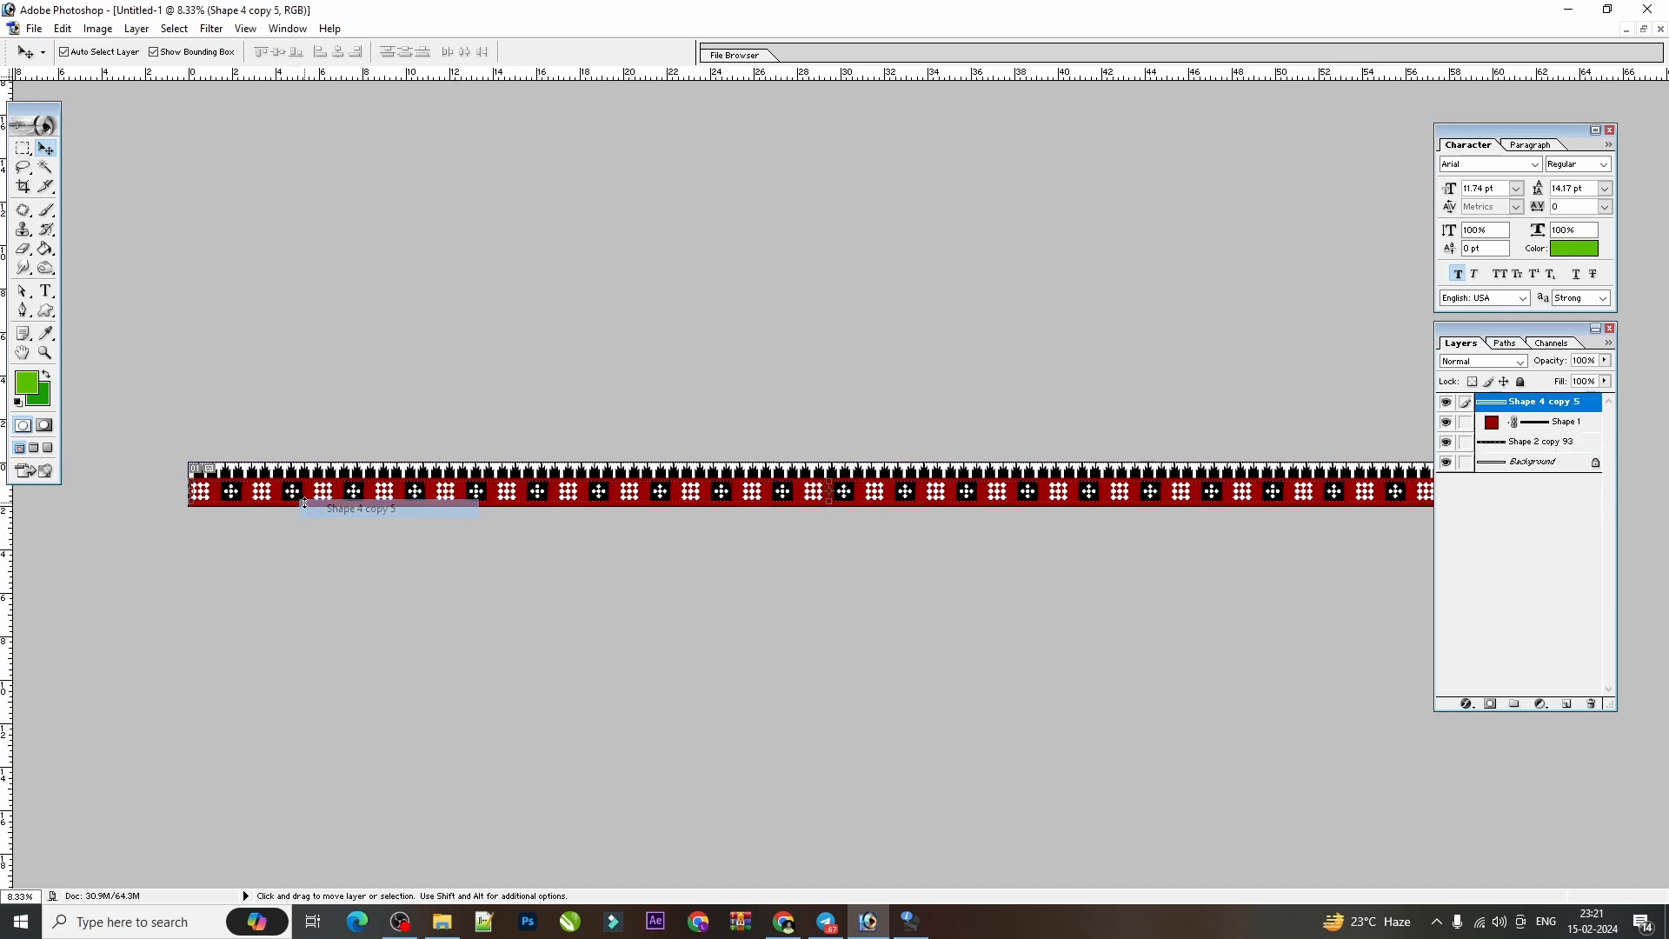
pyautogui.hotkey('shift', 'Right')
pyautogui.hotkey('shift', 'Right')
pyautogui.hotkey('shift', 'Right')
pyautogui.hotkey('shift', 'Right')
pyautogui.hotkey('shift', 'Right')
pyautogui.hotkey('shift', 'Right')
pyautogui.hotkey('shift', 'Right')
pyautogui.hotkey('shift', 'Right')
pyautogui.hotkey('shift', 'Right')
pyautogui.hotkey('shift', 'Right')
pyautogui.hotkey('shift', 'Right')
pyautogui.hotkey('shift', 'Right')
pyautogui.hotkey('shift', 'Right')
pyautogui.hotkey('shift', 'Right')
pyautogui.hotkey('shift', 'Right')
pyautogui.hotkey('shift', 'Right')
pyautogui.hotkey('shift', 'Right')
pyautogui.hotkey('shift', 'Right')
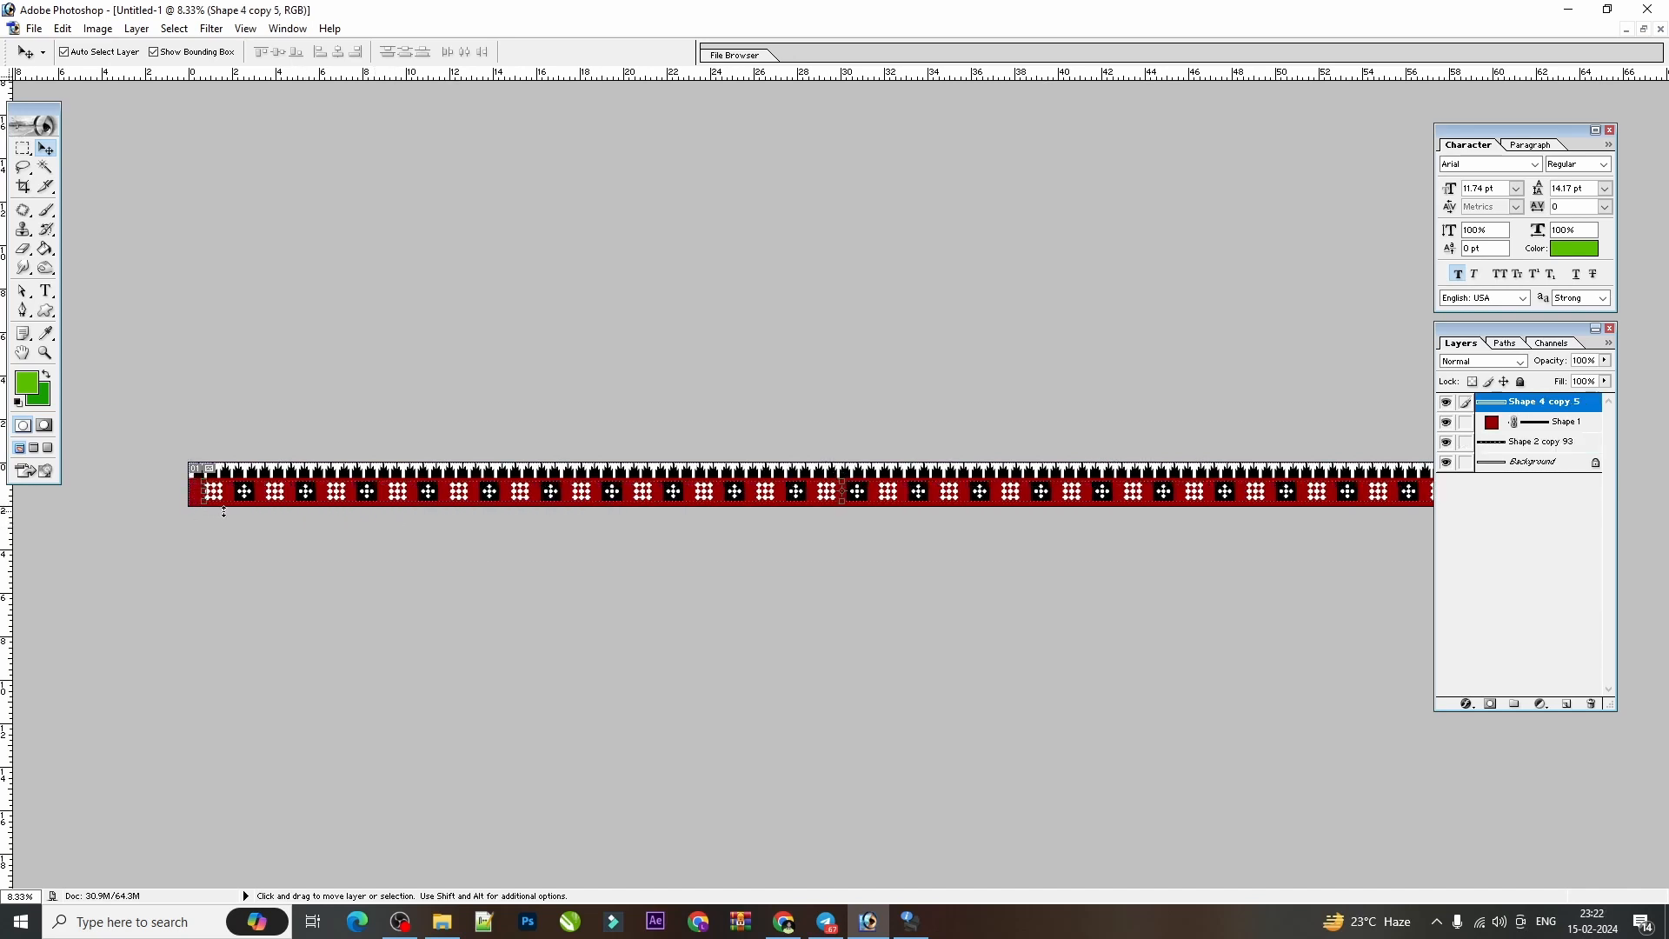
# Examine both ends of the border for the empty margins beside the motifs and silhouettes.
pyautogui.hotkey('ctrl', '-')
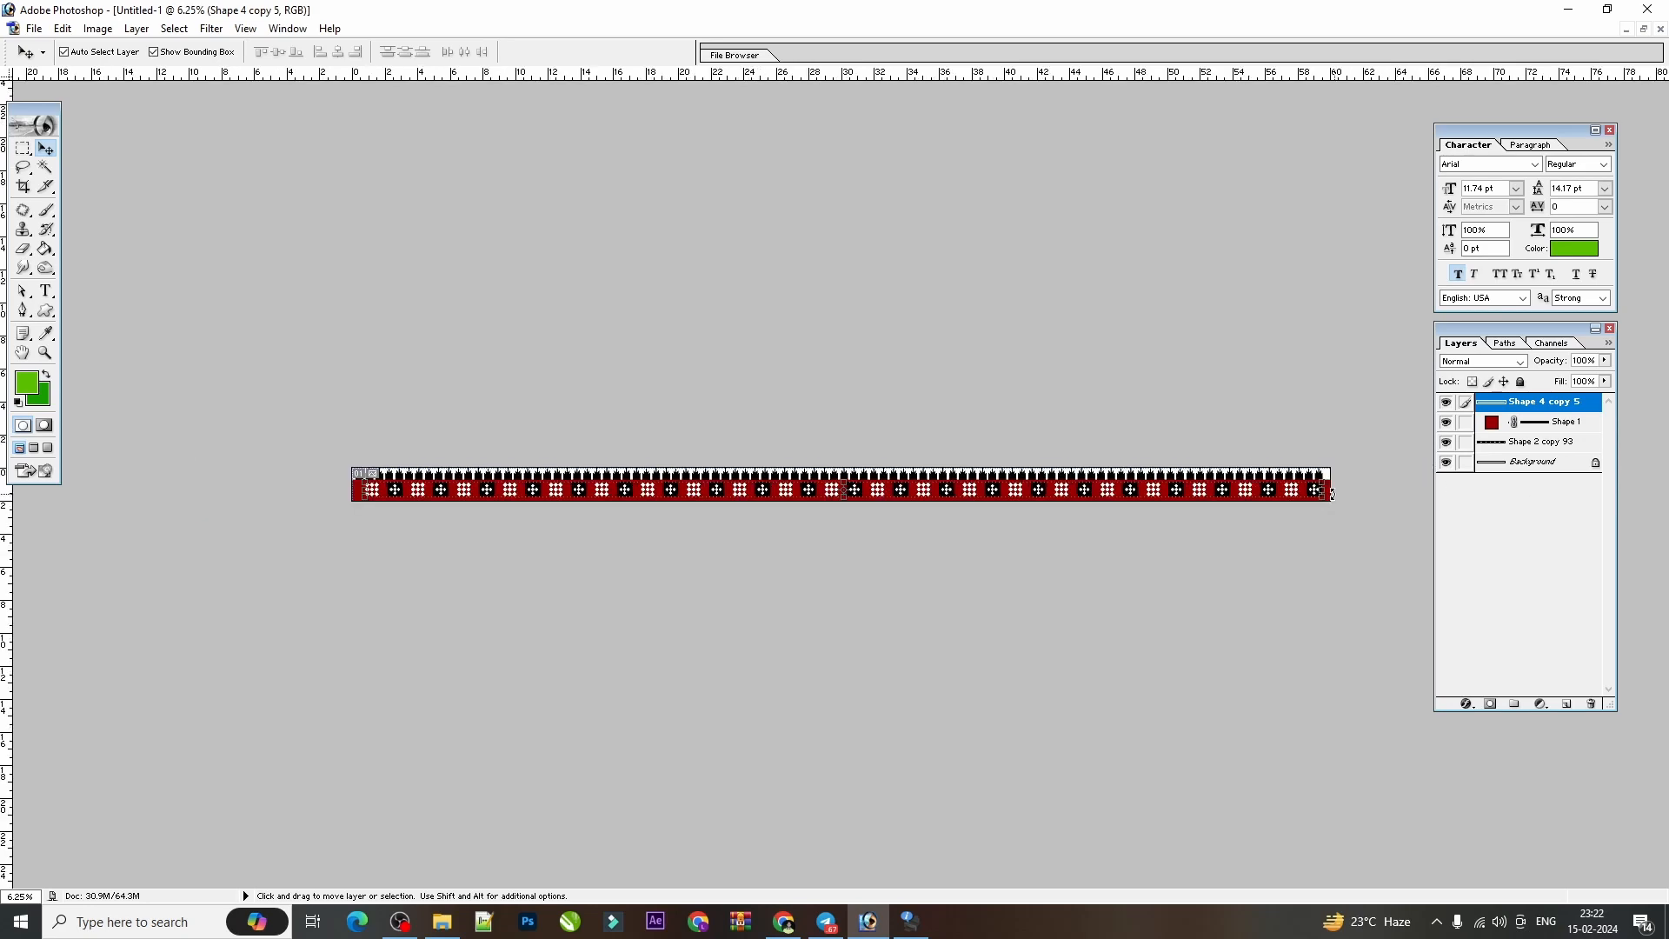
pyautogui.hotkey('ctrl', '+')
pyautogui.hotkey('ctrl', '+')
pyautogui.hotkey('ctrl', '+')
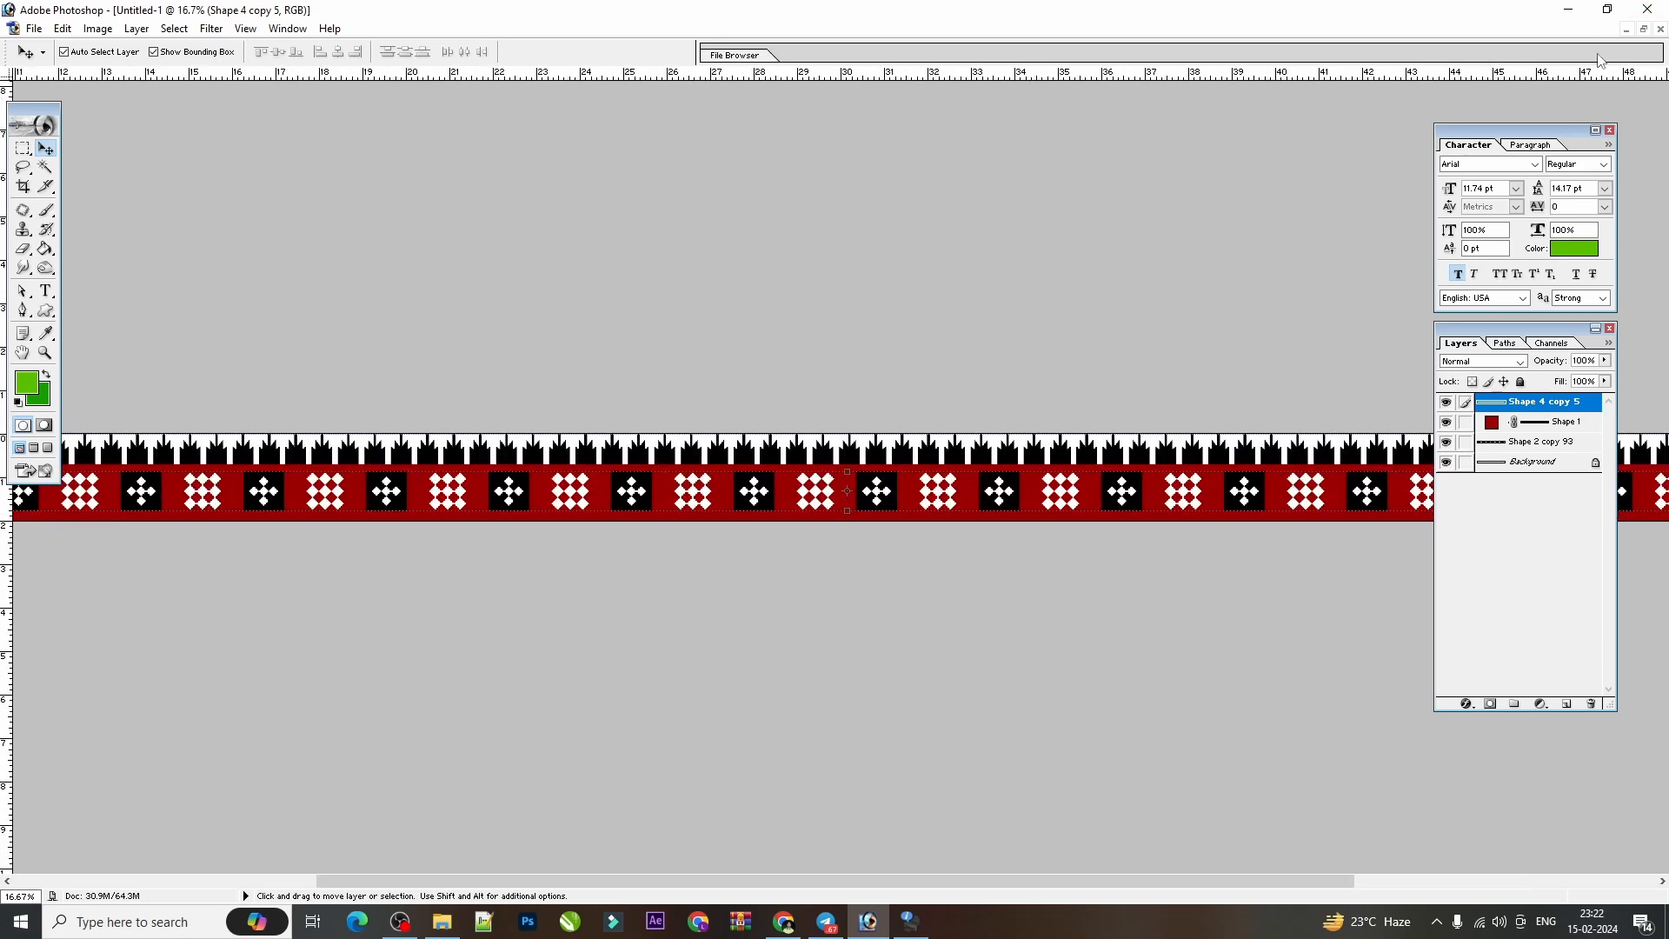
pyautogui.click(1644, 28)
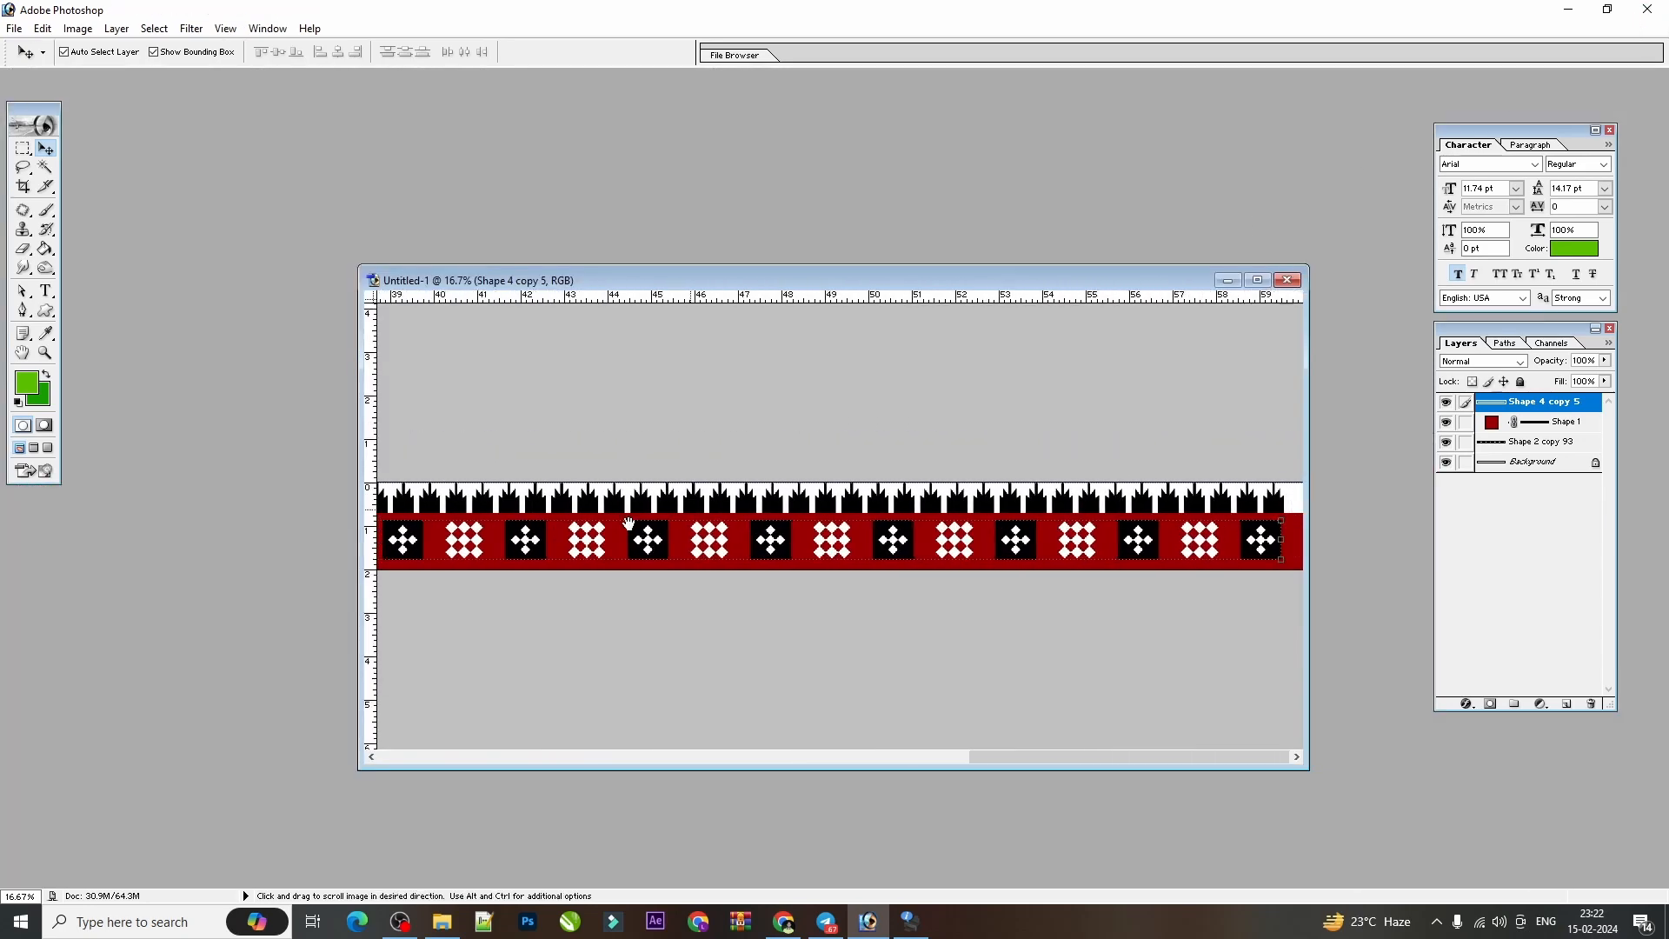
pyautogui.hotkey('ctrl', '+')
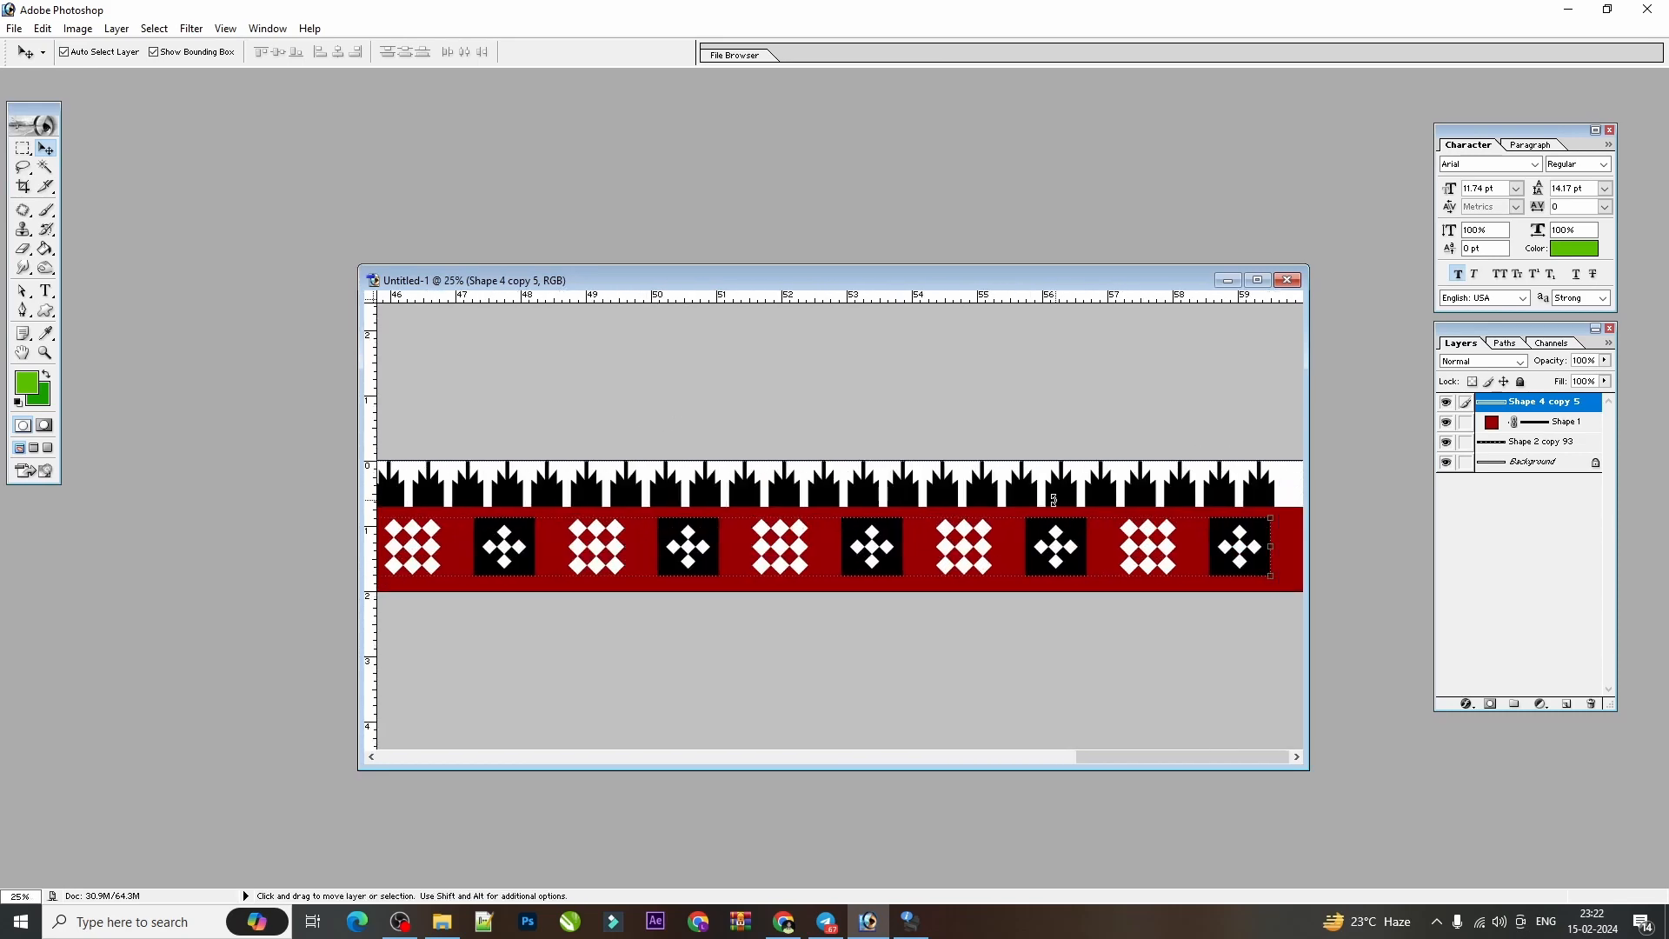
pyautogui.hotkey('ctrl', '-')
pyautogui.hotkey('ctrl', '-')
pyautogui.hotkey('ctrl', '-')
pyautogui.hotkey('ctrl', '-')
pyautogui.hotkey('ctrl', '-')
pyautogui.hotkey('ctrl', '-')
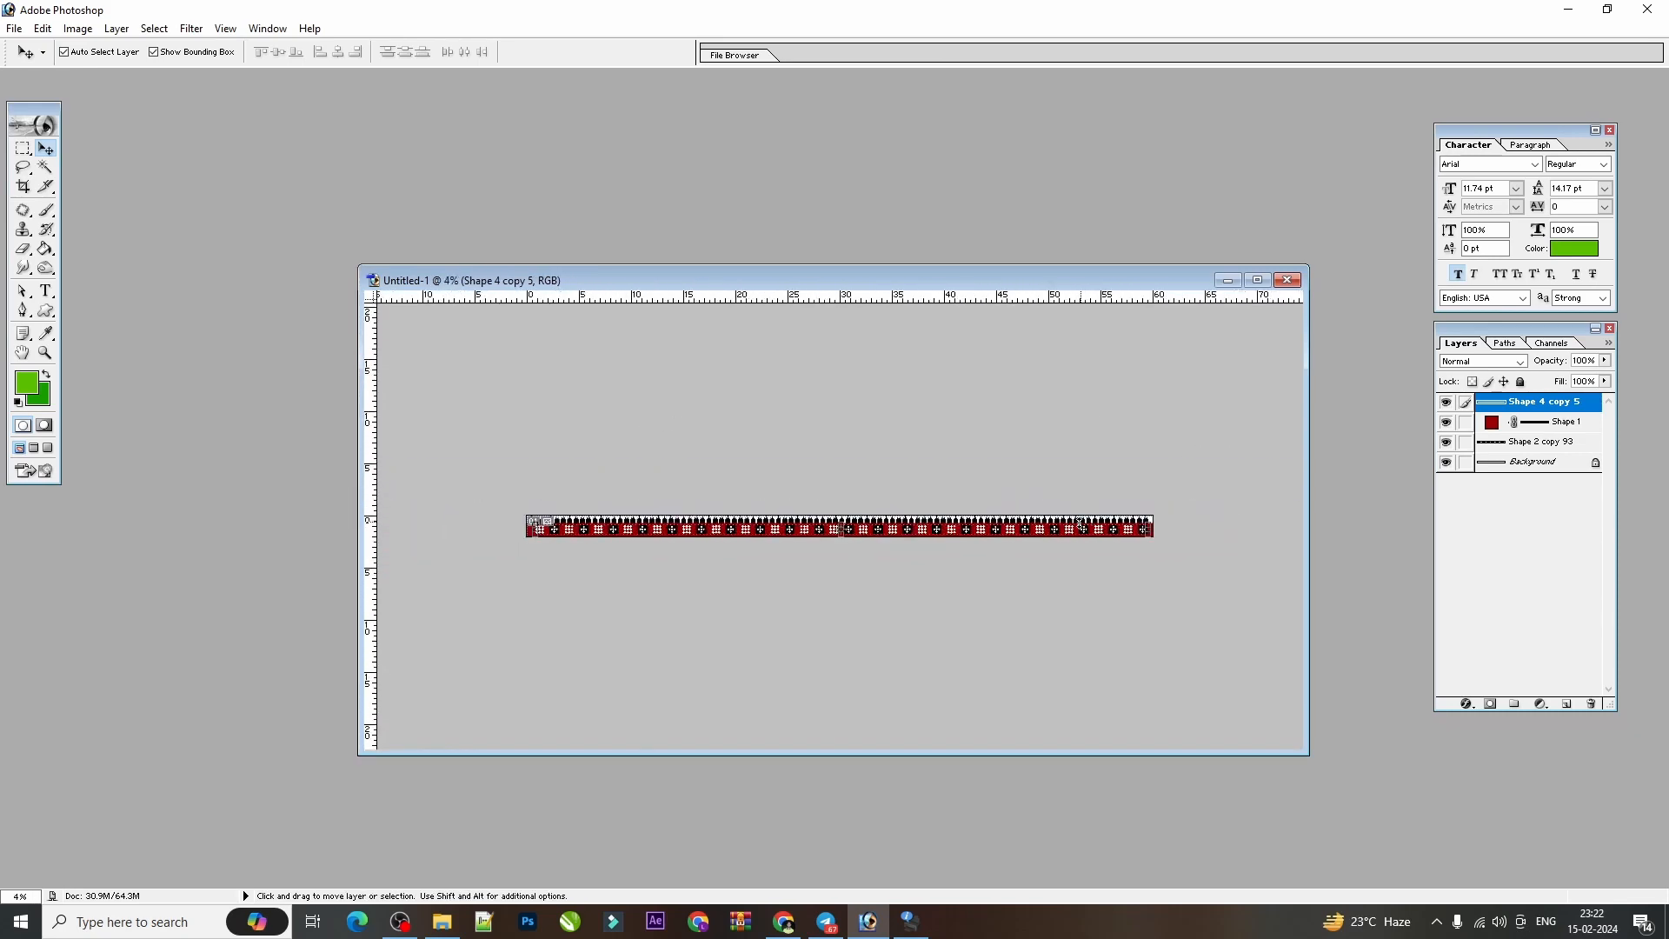
# Crop the border's length to trim the empty margins at both ends, keeping its full height.
pyautogui.click(24, 186)
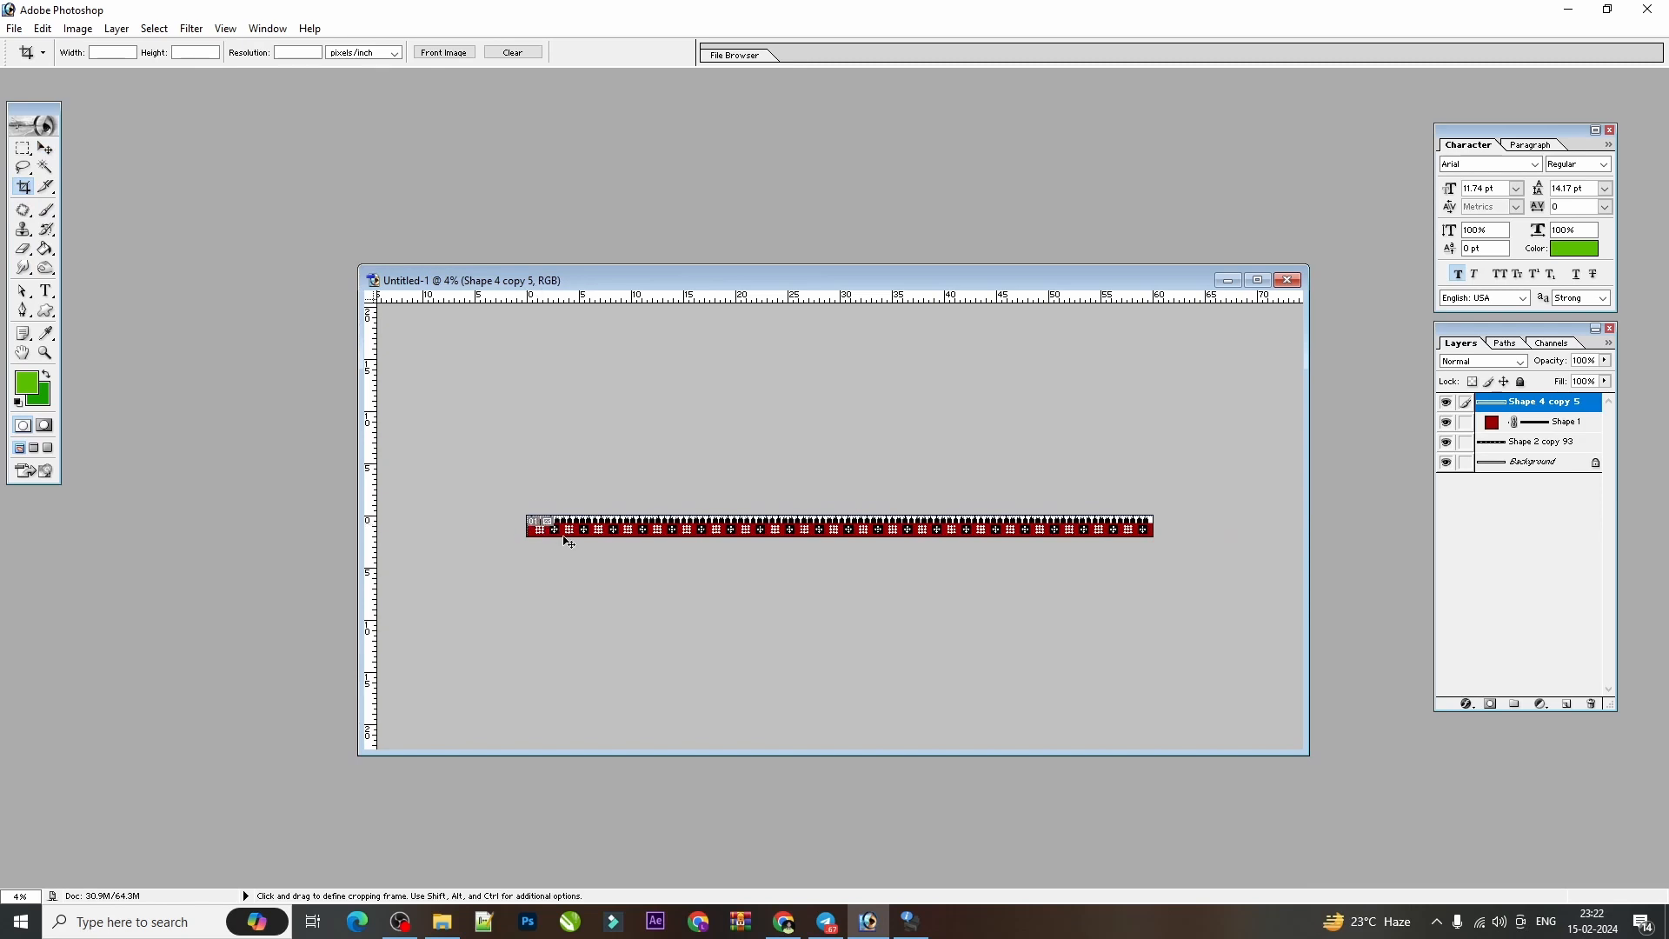
pyautogui.hotkey('ctrl', '+')
pyautogui.hotkey('ctrl', '+')
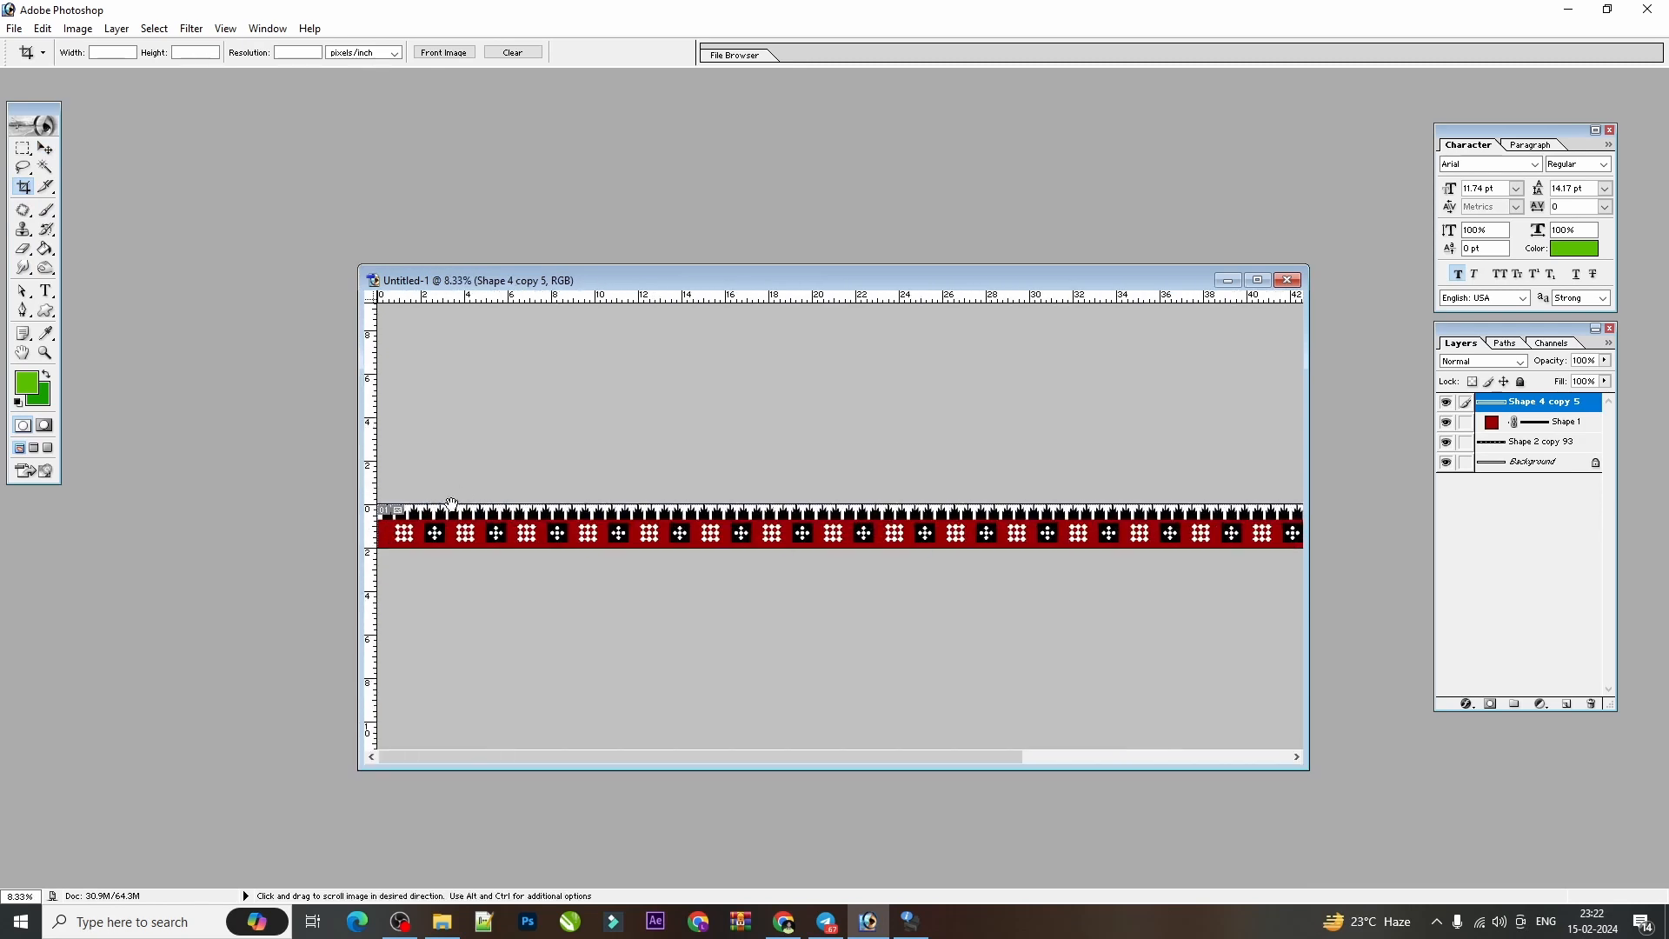
pyautogui.moveTo(396, 507); pyautogui.dragTo(1299, 547)
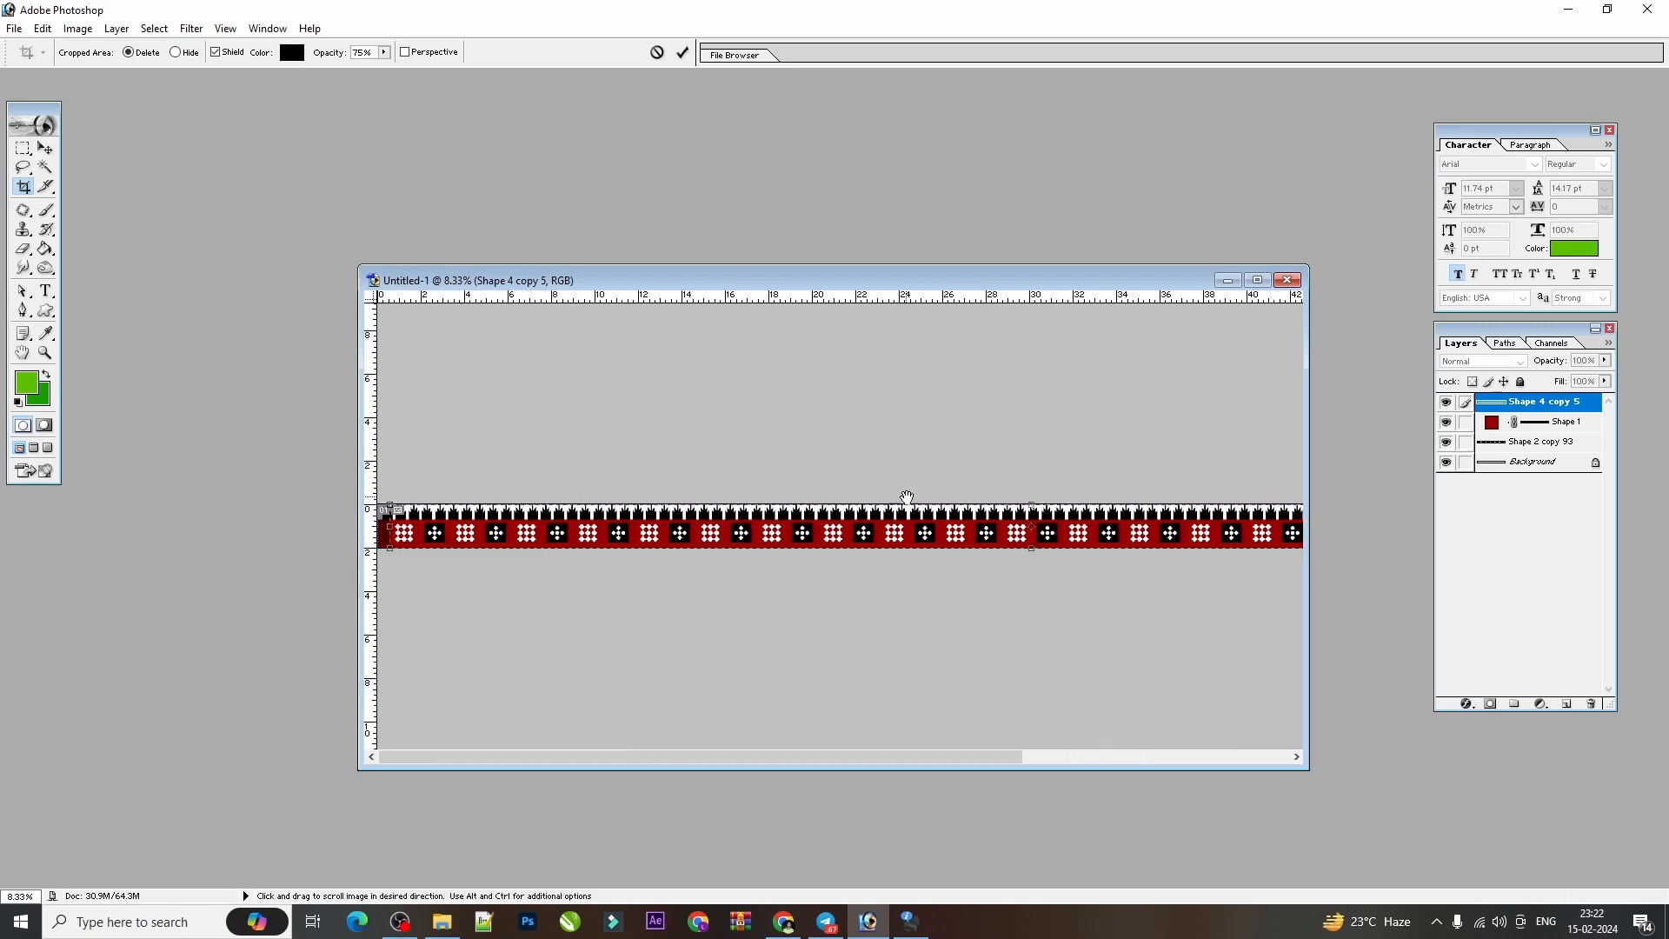
pyautogui.press('Escape')
pyautogui.hotkey('ctrl', '+')
pyautogui.press('v')
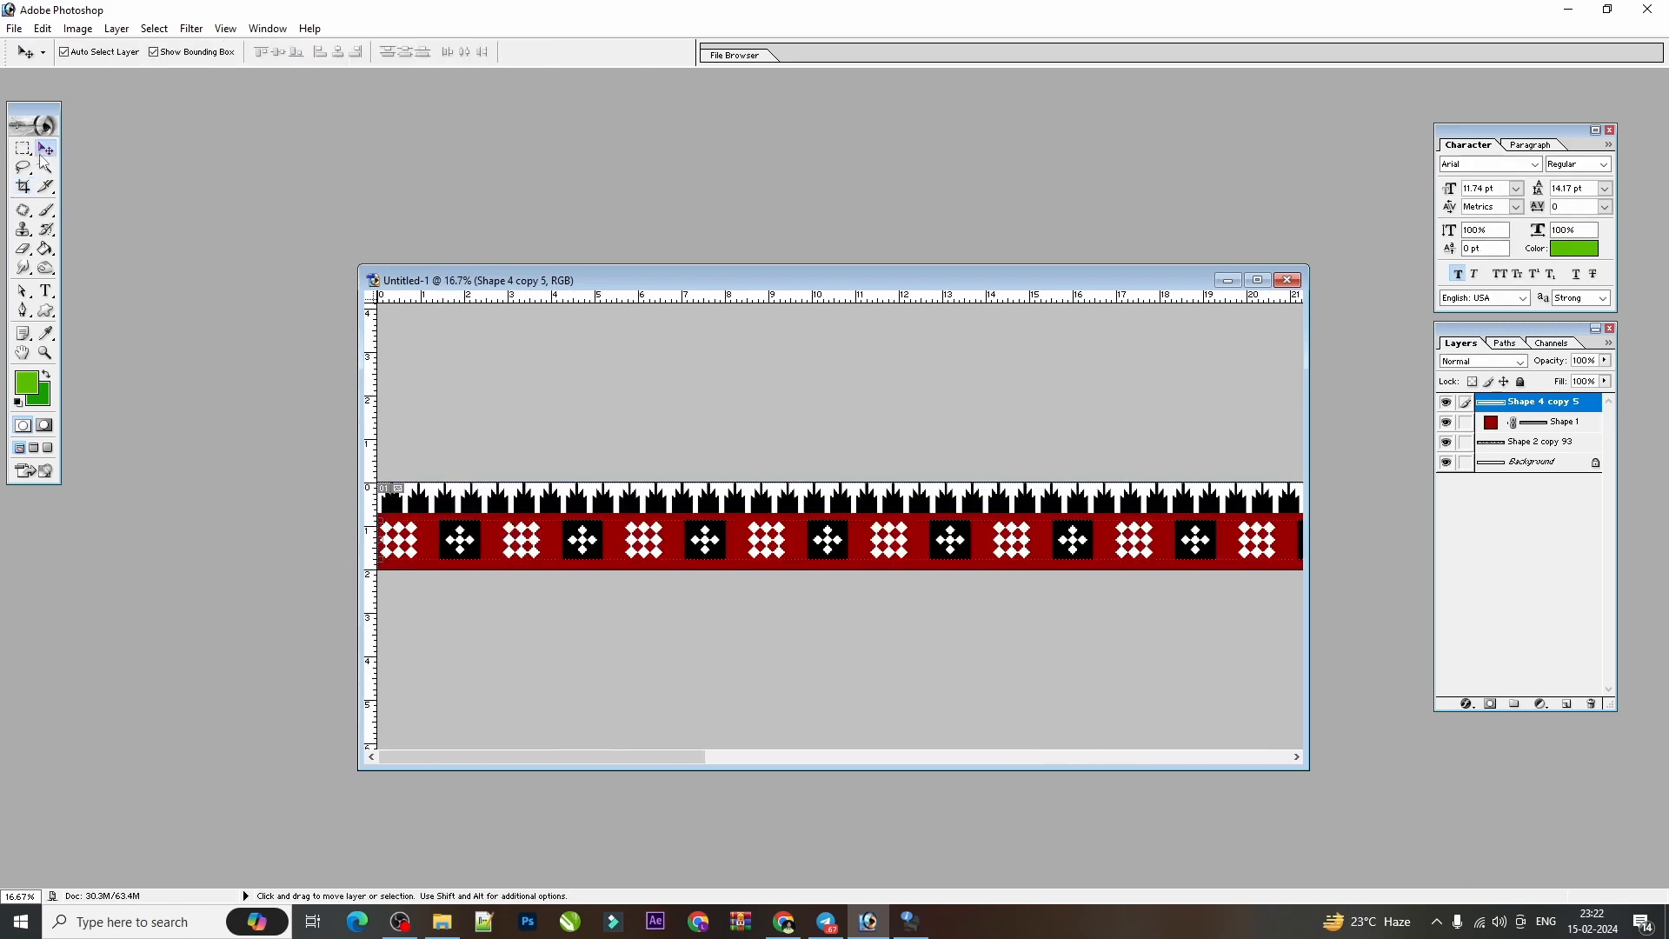
pyautogui.hotkey('ctrl', '-')
pyautogui.hotkey('ctrl', '-')
pyautogui.hotkey('ctrl', '-')
pyautogui.hotkey('ctrl', '-')
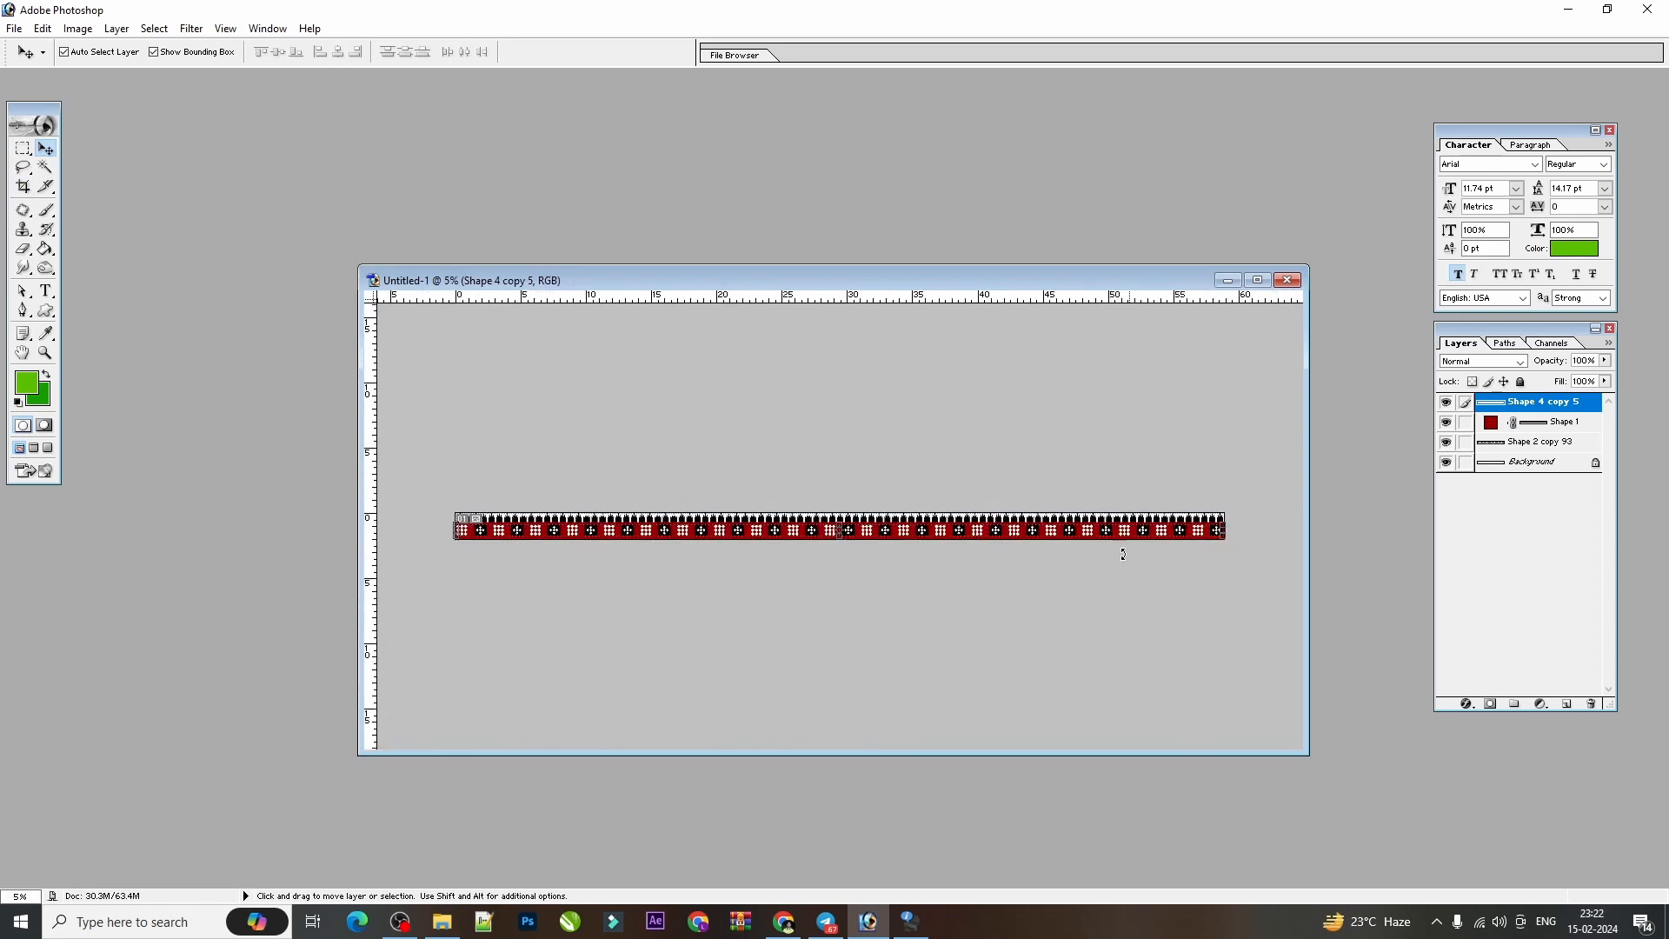
# Hide the white Background layer so that only the border artwork shows over transparency.
pyautogui.click(1085, 519)
pyautogui.press('Escape')
pyautogui.click(1445, 463)
pyautogui.hotkey('ctrl', '+')
pyautogui.hotkey('ctrl', '+')
pyautogui.hotkey('ctrl', '+')
pyautogui.hotkey('ctrl', '+')
pyautogui.hotkey('ctrl', '+')
pyautogui.hotkey('ctrl', '+')
pyautogui.hotkey('ctrl', '+')
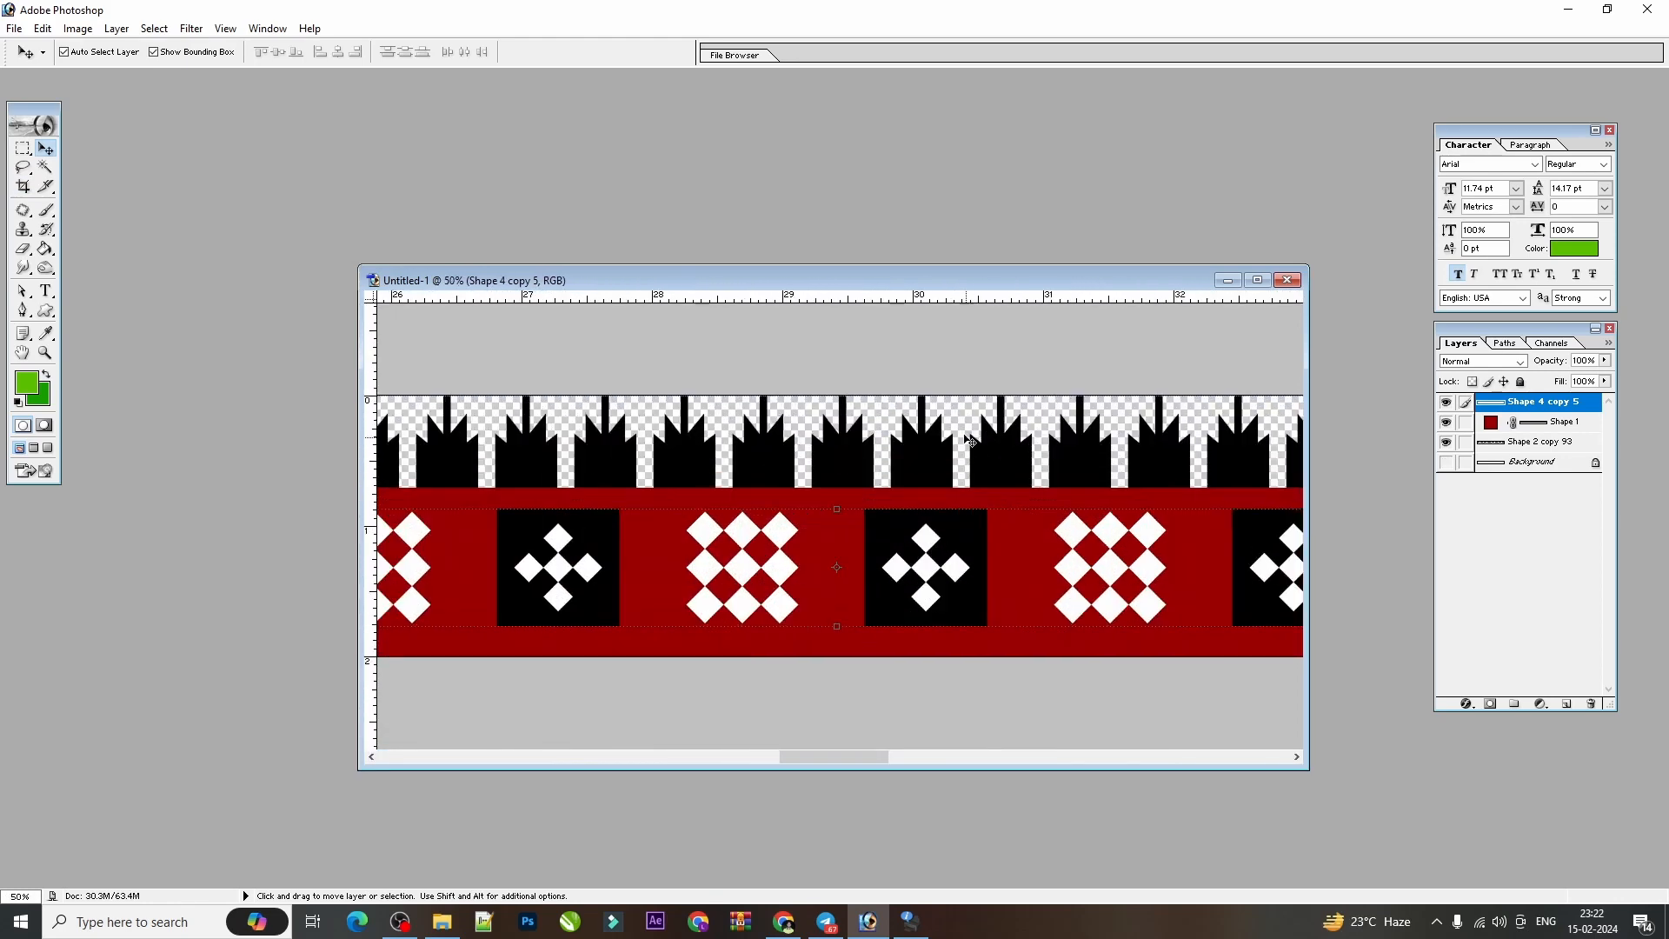
# Toggle the silhouettes, red strip and motif layers off and on to check what each layer contains.
pyautogui.click(923, 455)
pyautogui.click(1445, 442)
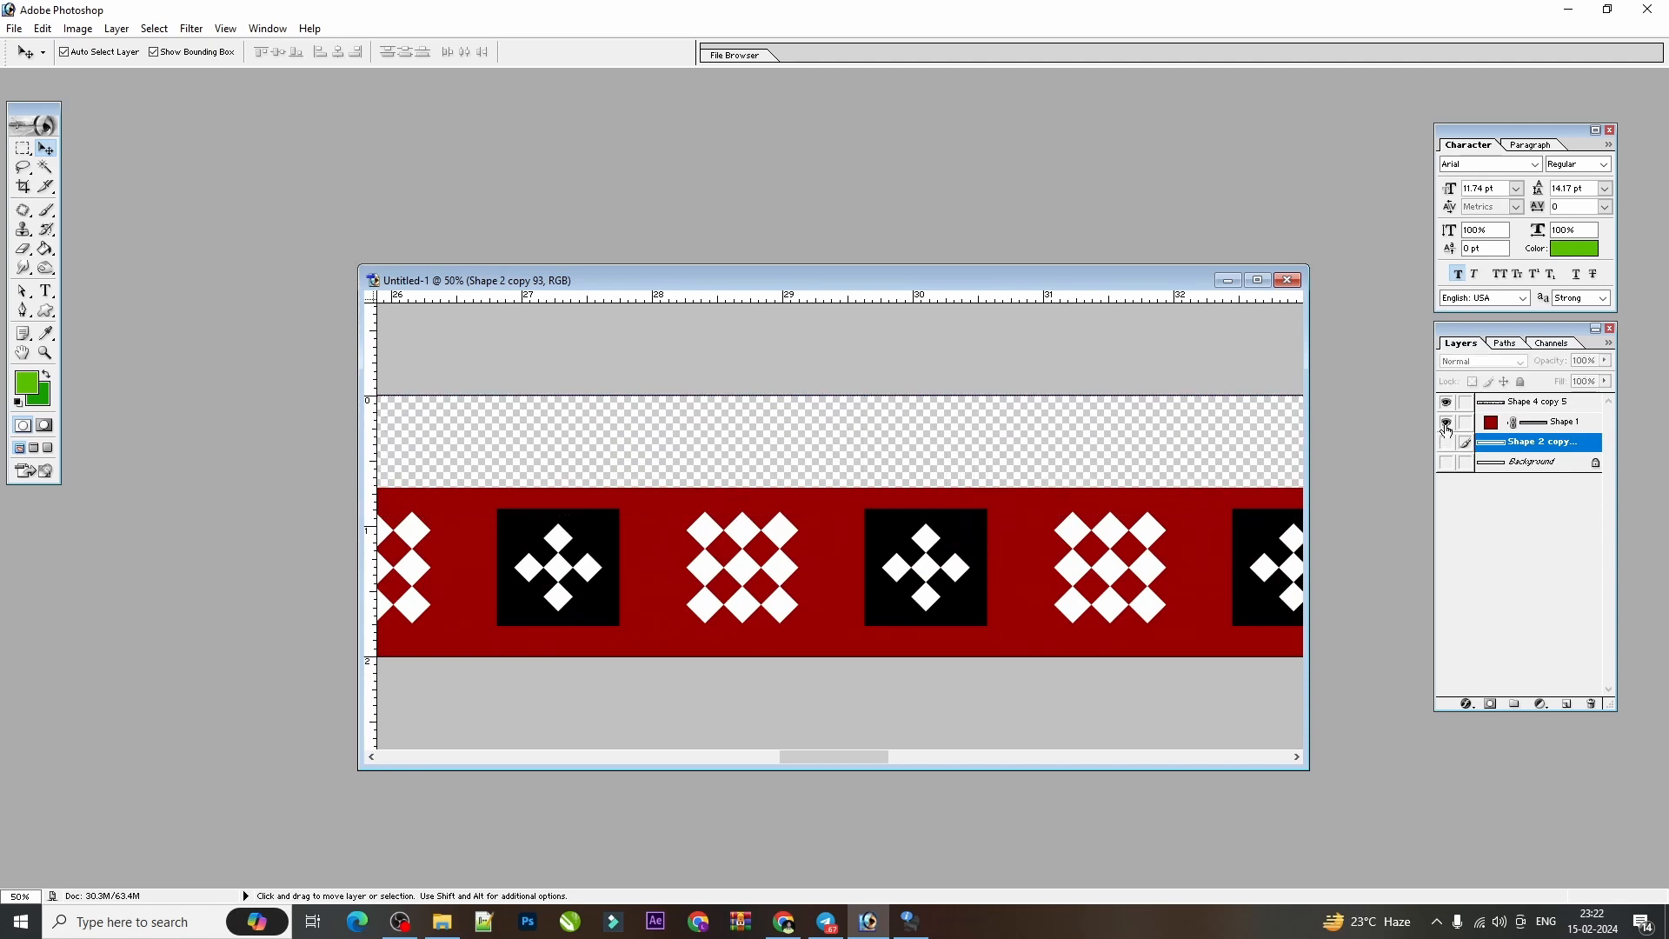
pyautogui.click(1445, 422)
pyautogui.click(1445, 402)
pyautogui.click(1446, 402)
pyautogui.click(1446, 421)
pyautogui.click(1446, 442)
pyautogui.hotkey('ctrl', 't')
pyautogui.press('Return')
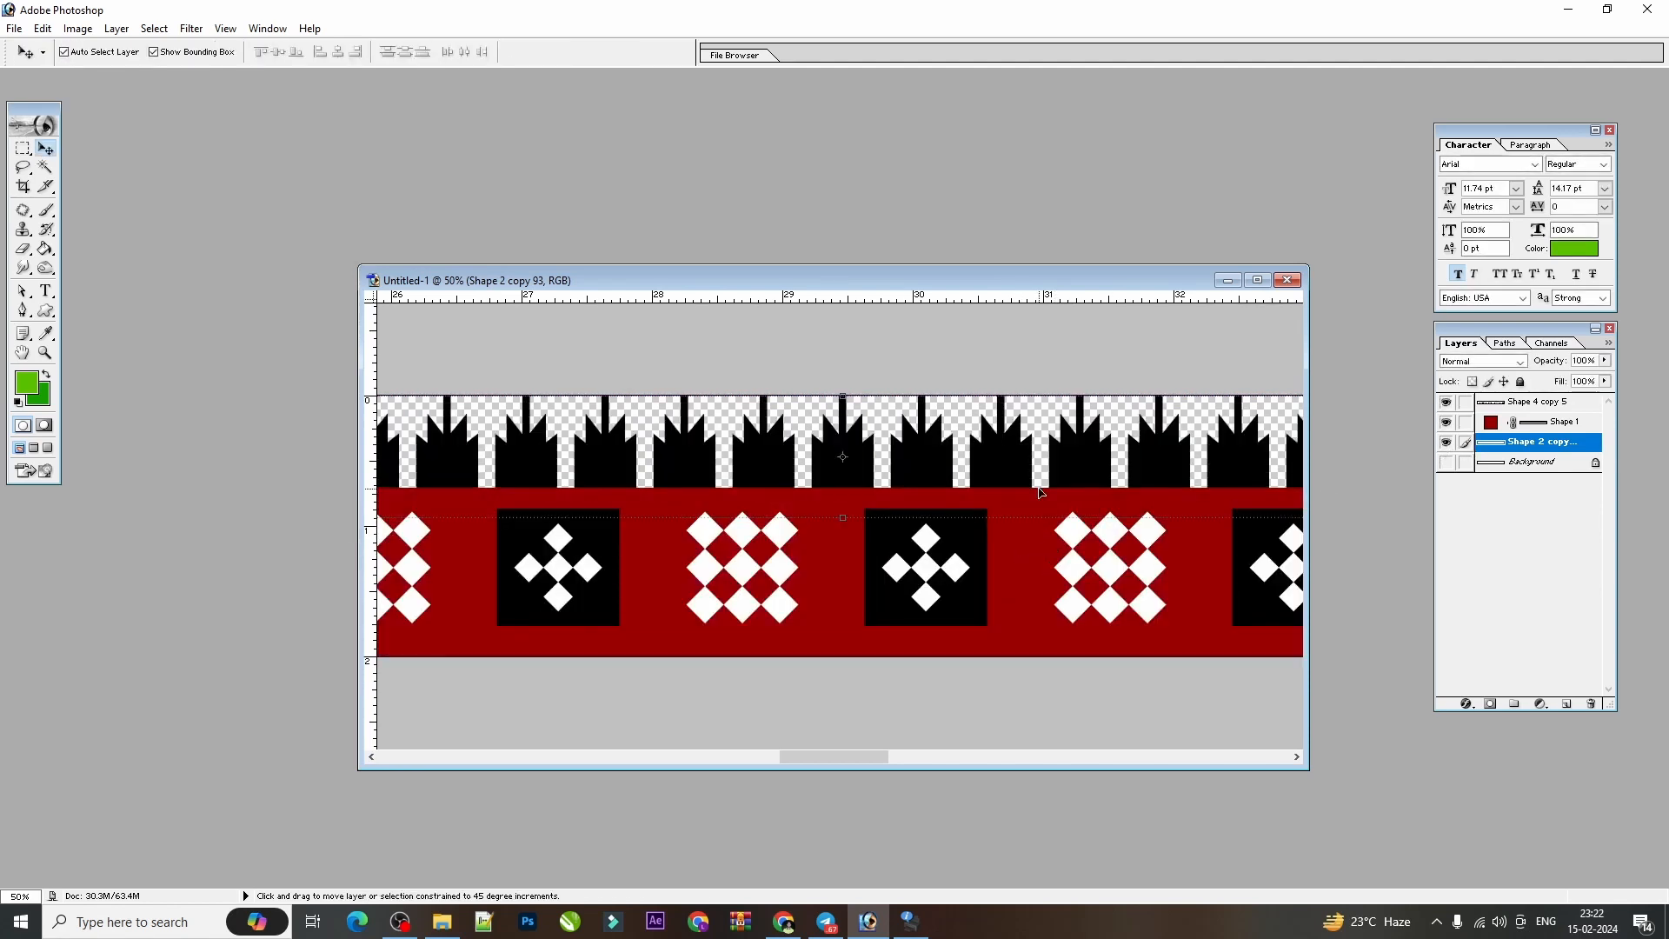
# Merge the visible border layers into one and toggle the merged layer's visibility to check it.
pyautogui.hotkey('ctrl', 'shift', 'e')
pyautogui.hotkey('ctrl', '-')
pyautogui.hotkey('ctrl', '-')
pyautogui.hotkey('ctrl', '-')
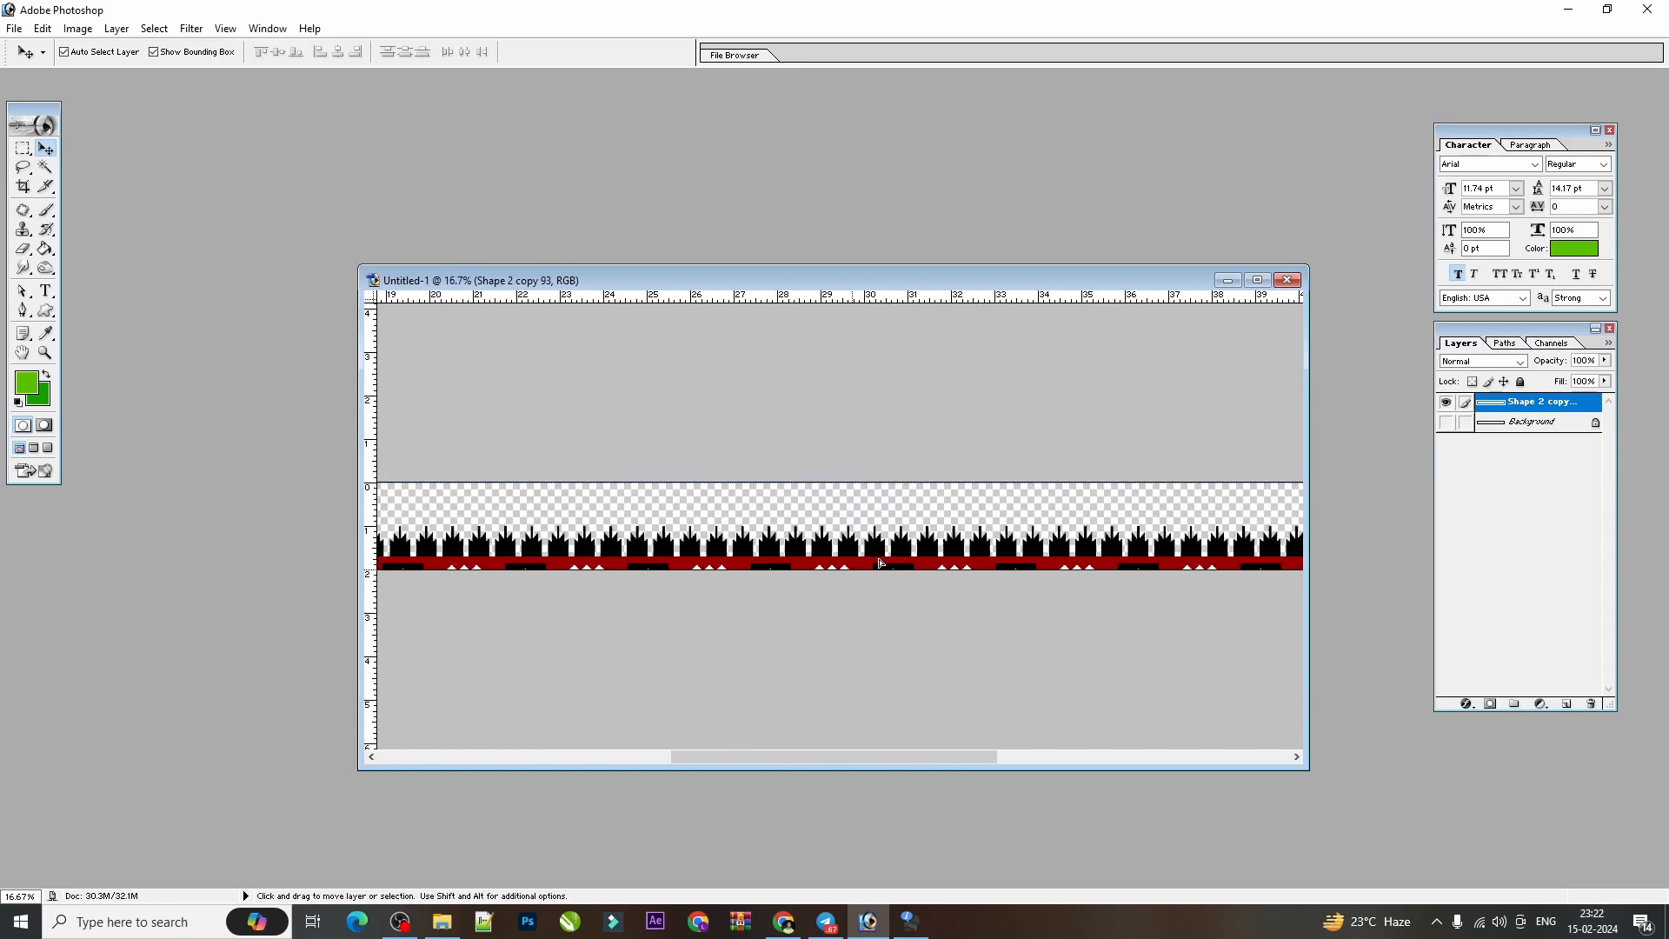
pyautogui.click(1446, 403)
pyautogui.click(1445, 403)
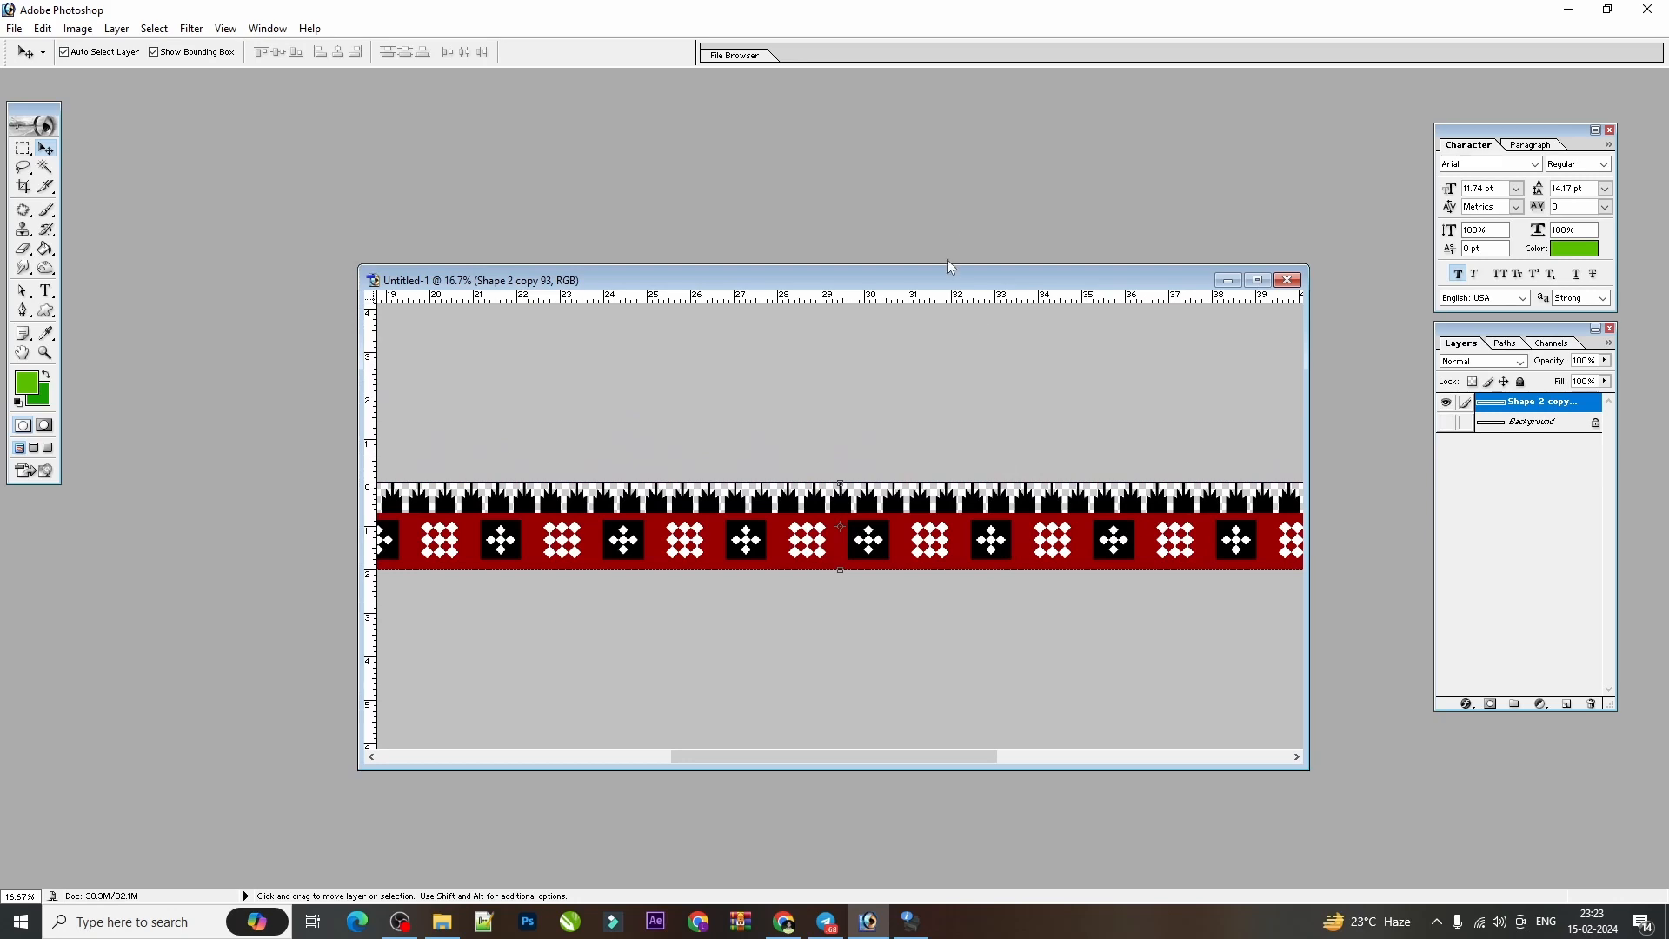
# Create a new white RGB document 60 inches wide and 36 inches high at 72 pixels/inch.
pyautogui.hotkey('ctrl', 'o')
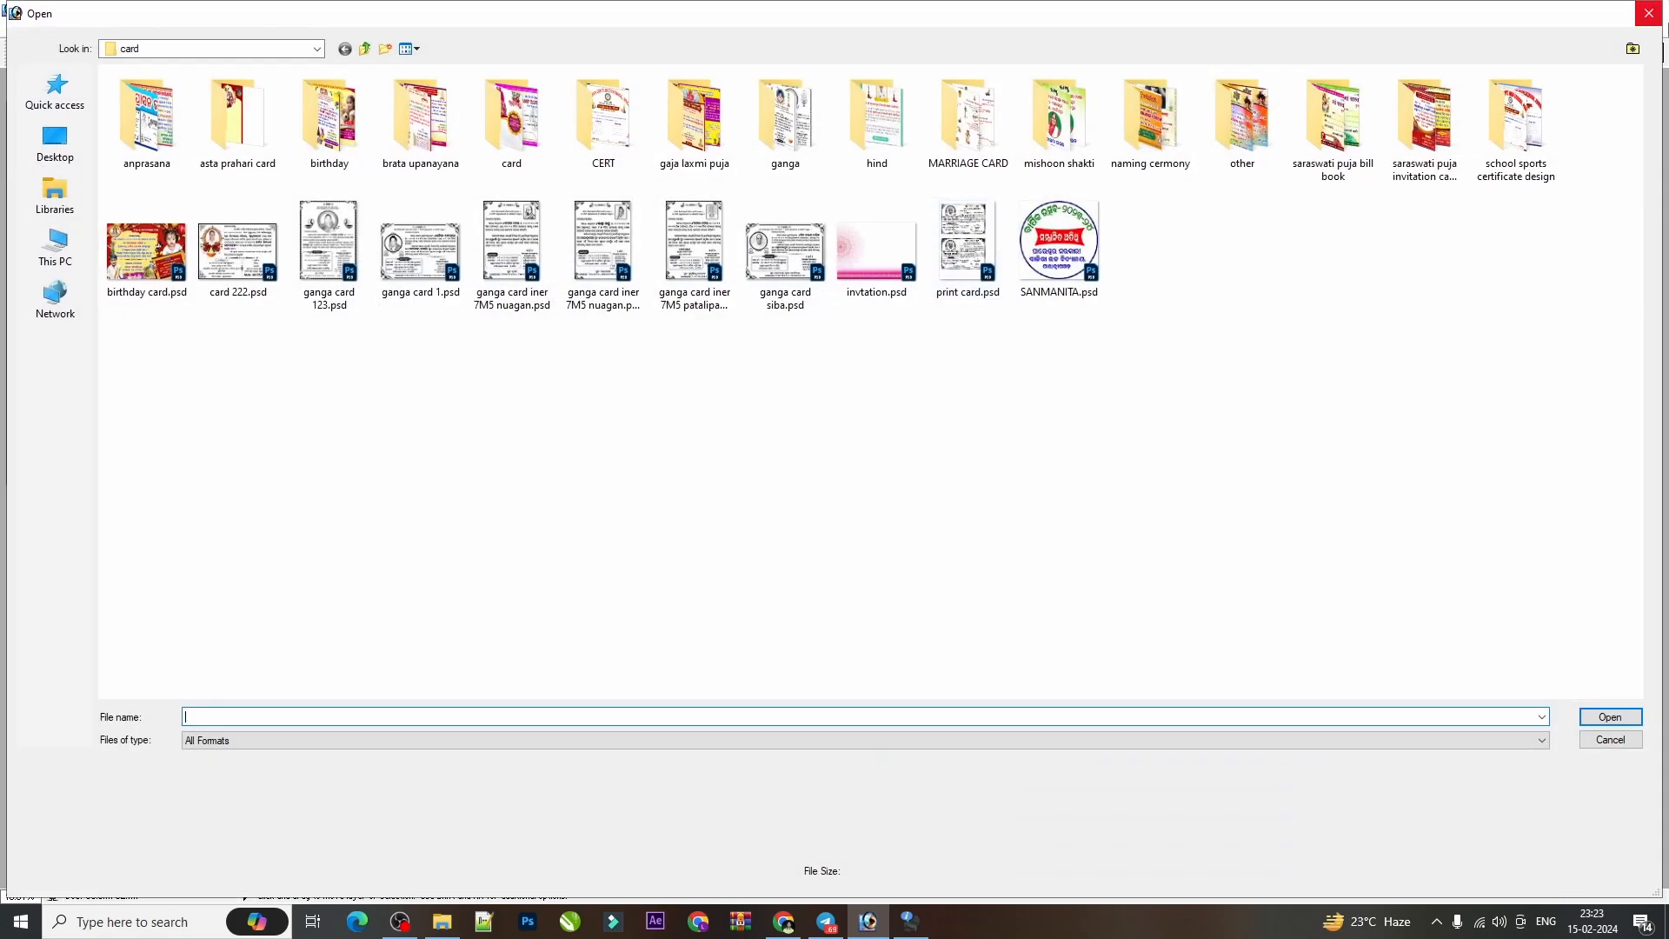
pyautogui.press('Escape')
pyautogui.hotkey('ctrl', 'n')
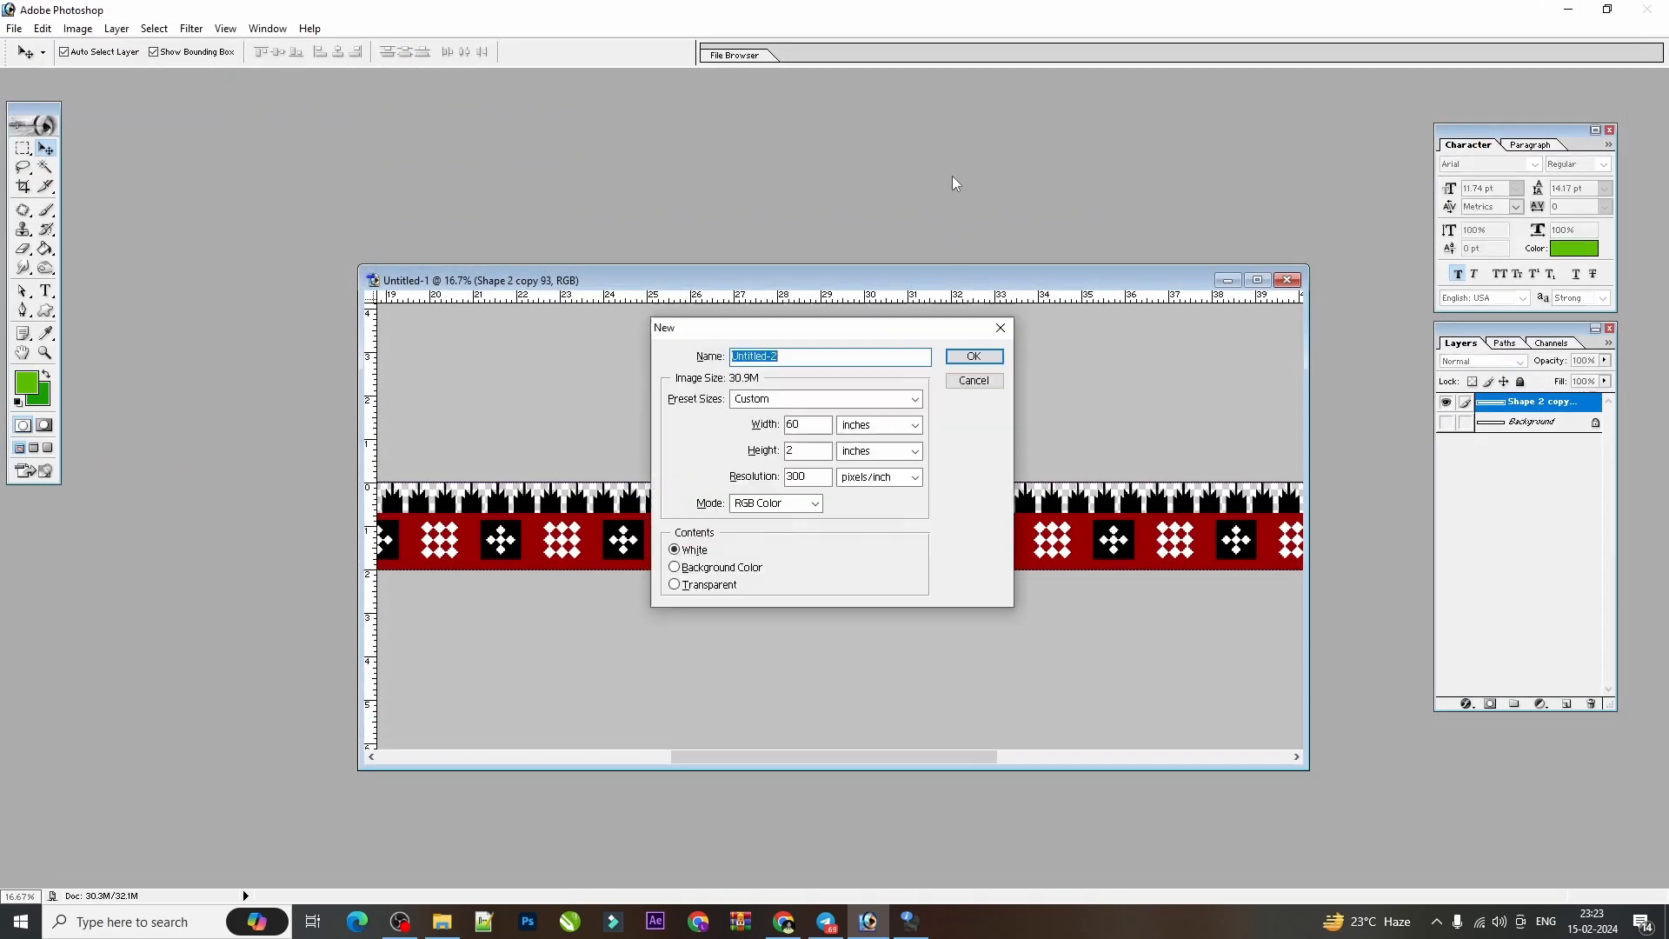
pyautogui.press('Tab')
pyautogui.press('Tab')
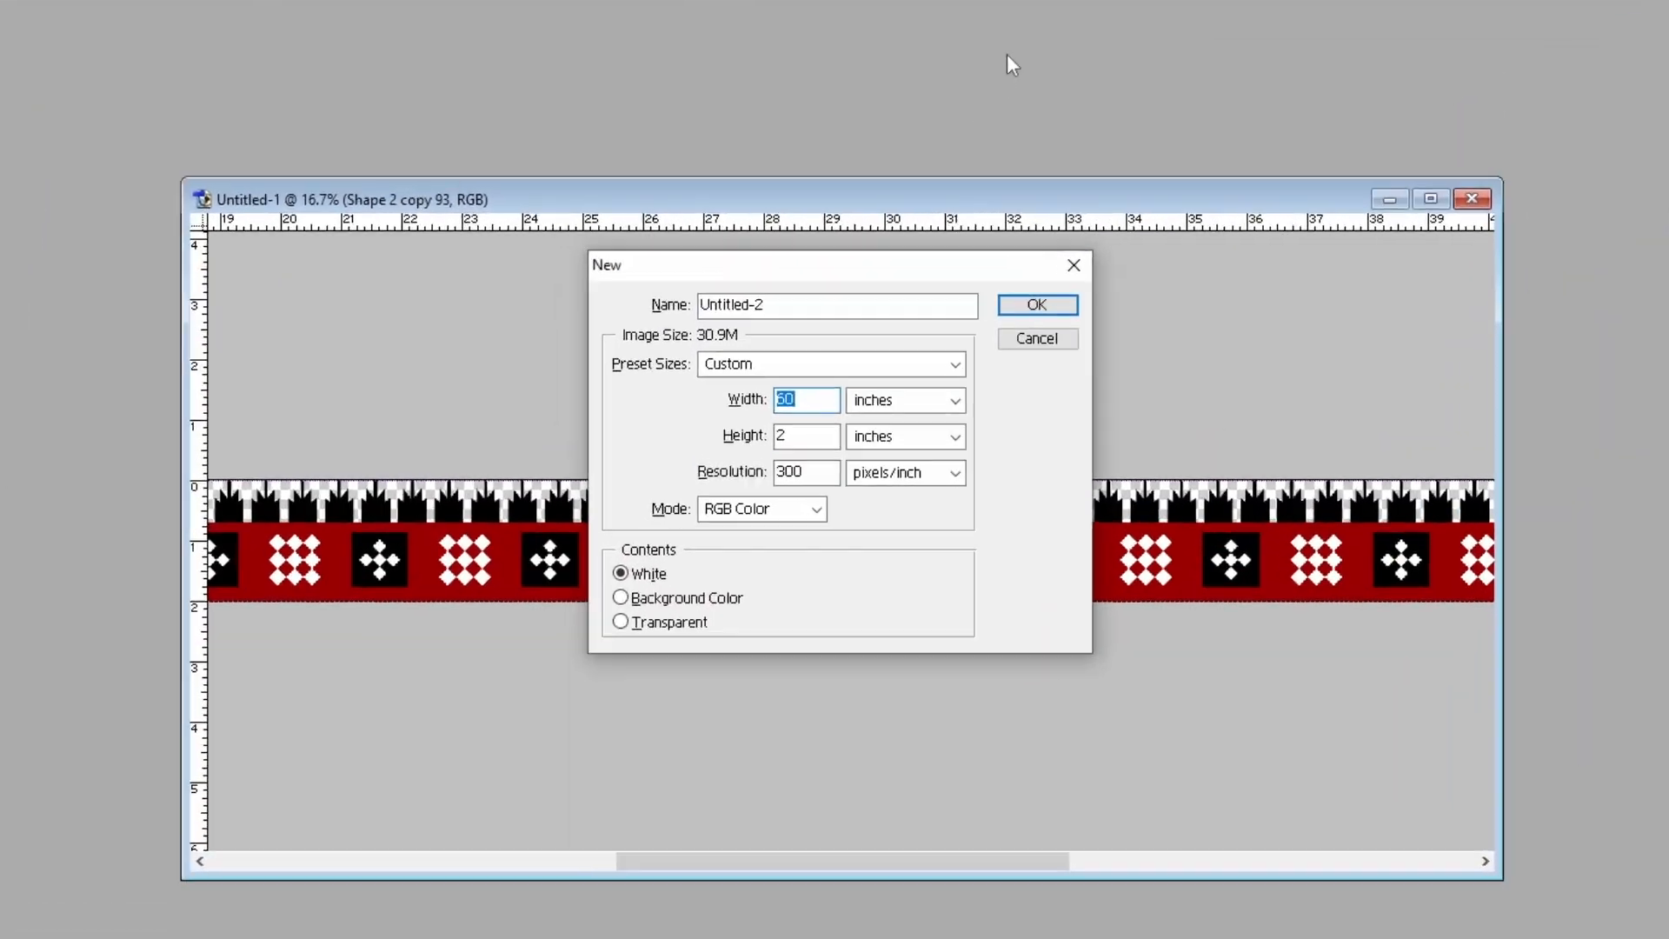
pyautogui.press('Tab')
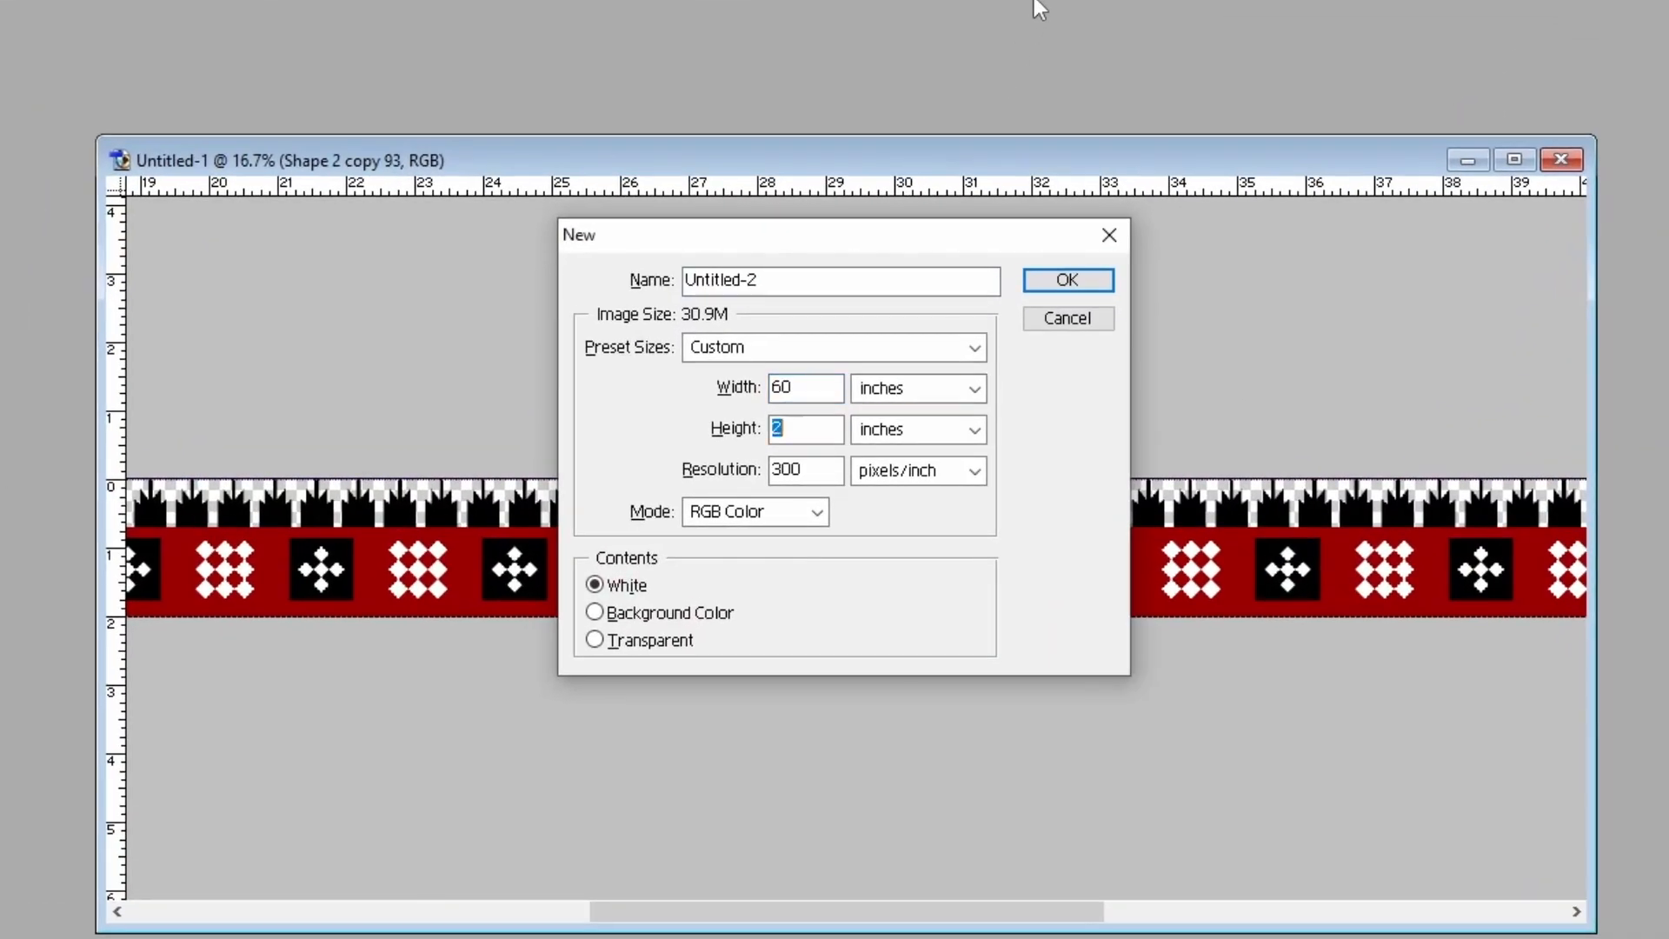
pyautogui.write('36')
pyautogui.press('Tab')
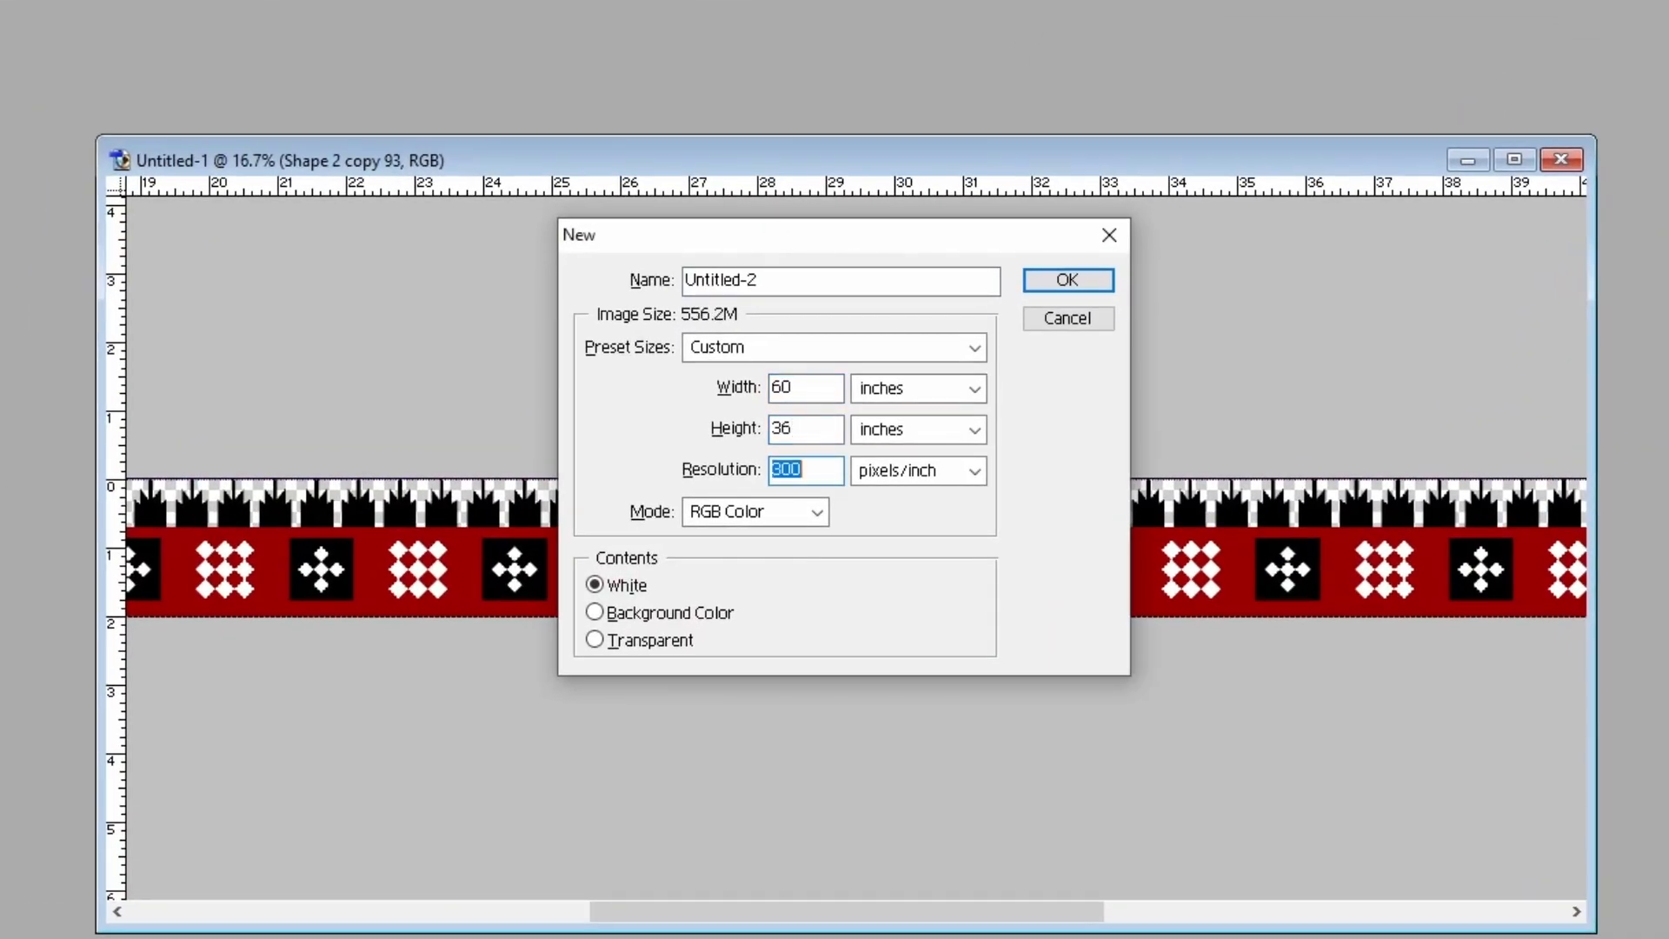
pyautogui.write('72')
pyautogui.press('Tab')
pyautogui.press('Tab')
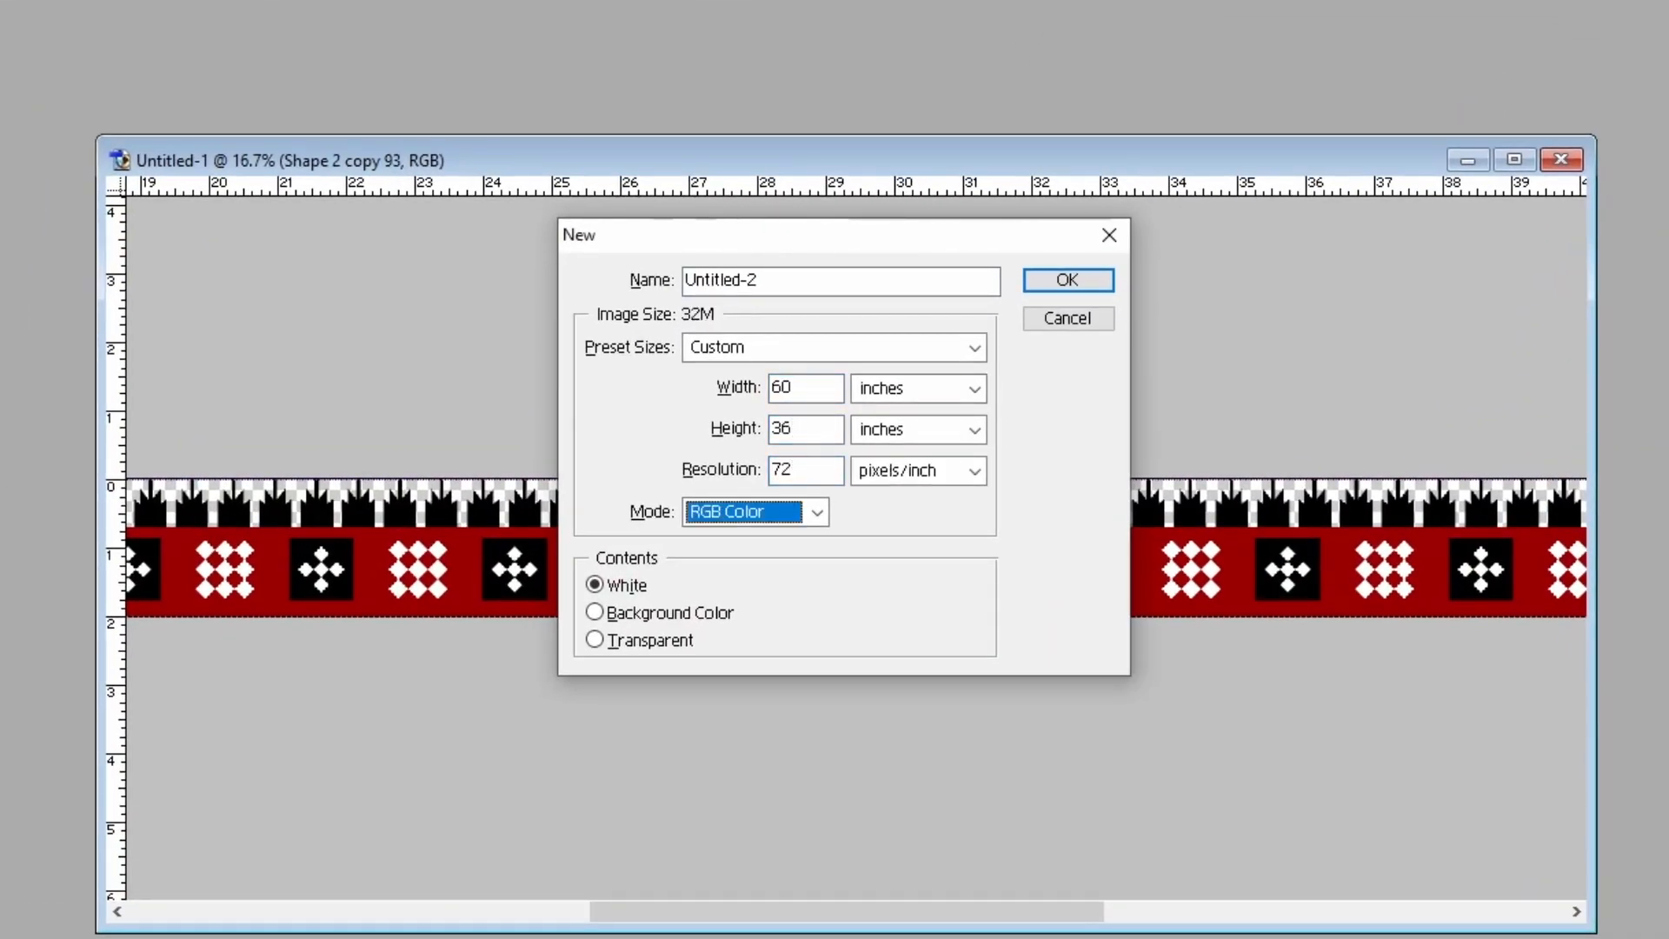
pyautogui.press('Return')
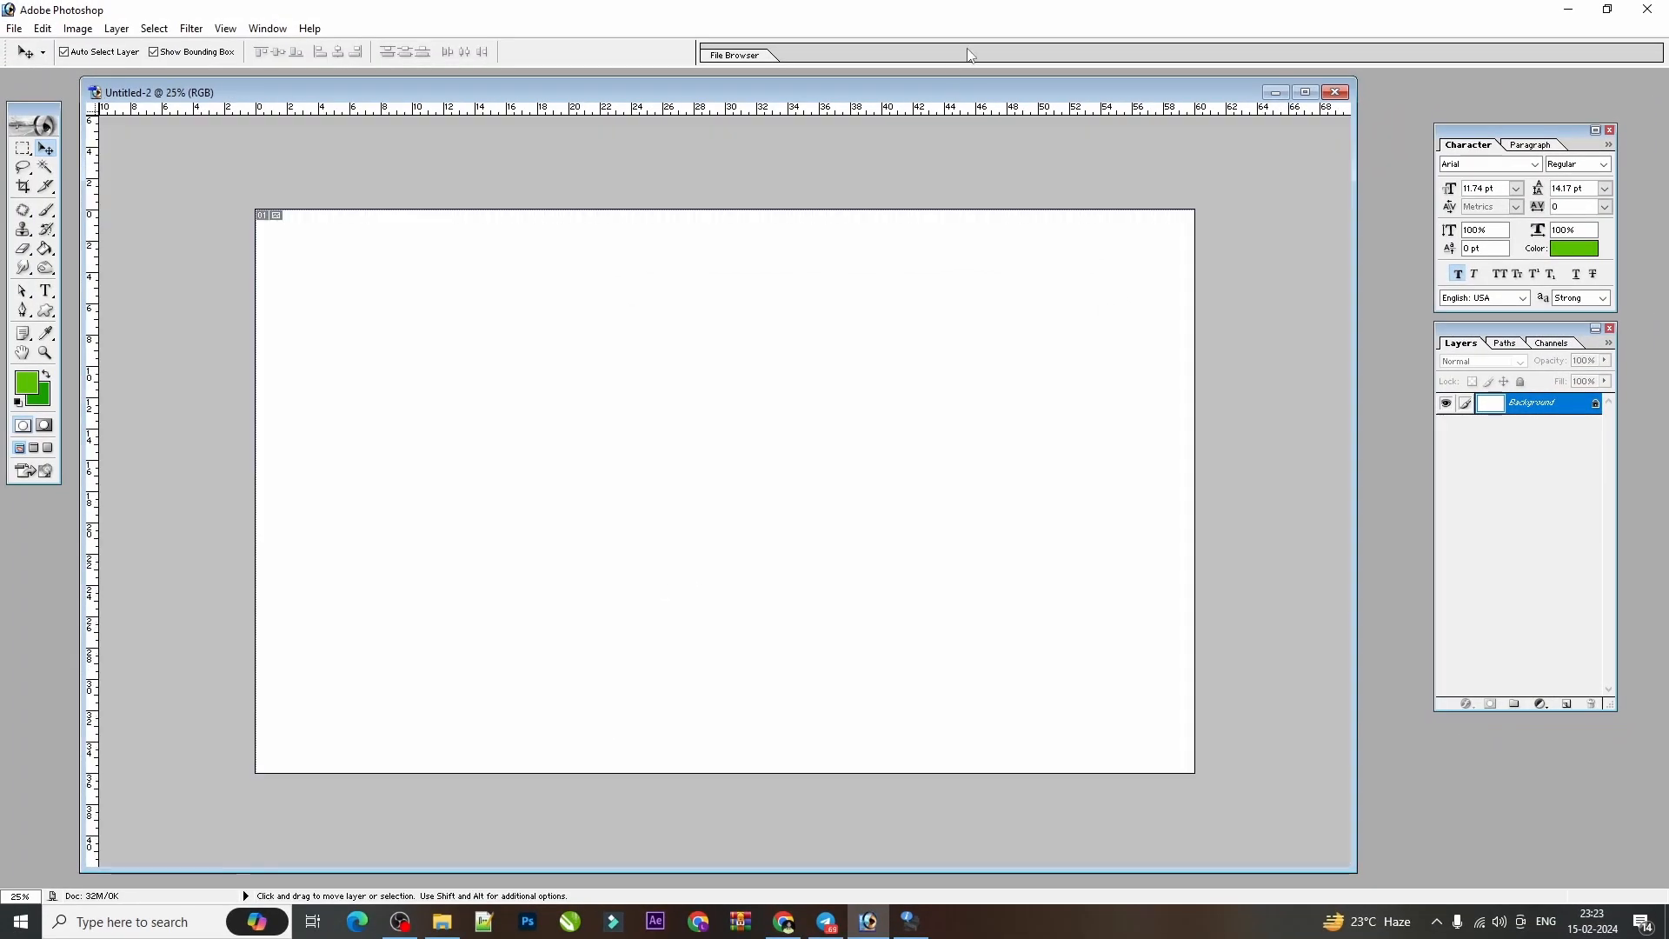
# Arrange the two document windows side by side and copy the merged border layer into the new blank document.
pyautogui.moveTo(1353, 391); pyautogui.dragTo(1177, 415)
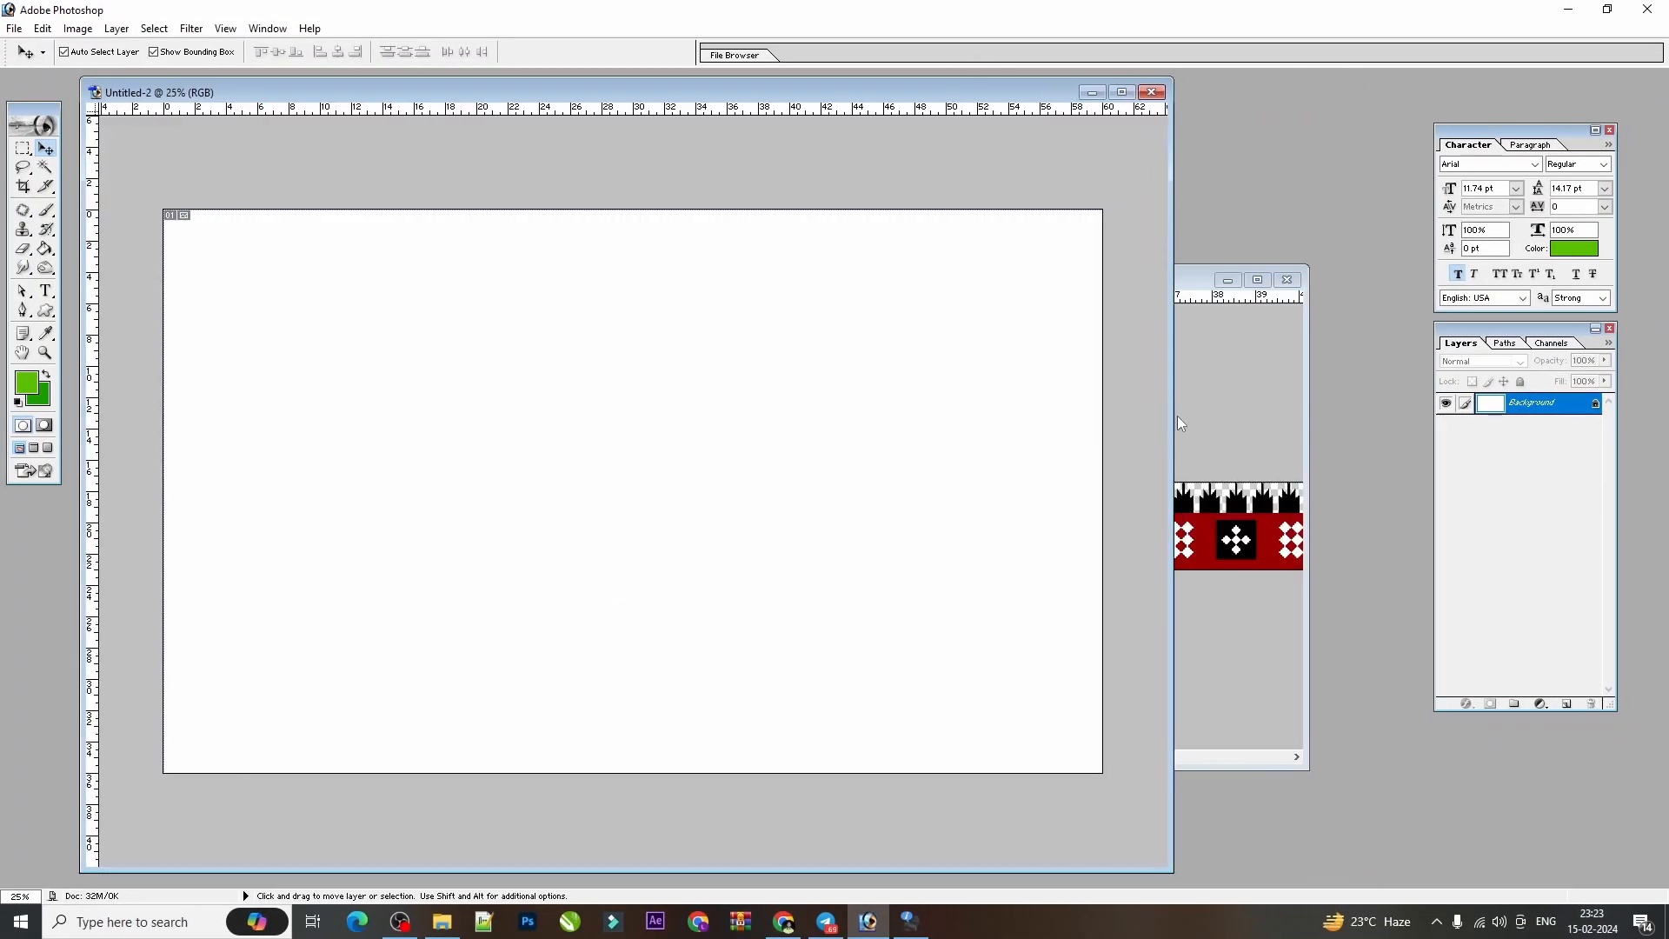
pyautogui.click(1225, 458)
pyautogui.moveTo(1047, 275); pyautogui.dragTo(1377, 303)
pyautogui.click(996, 214)
pyautogui.click(1308, 600)
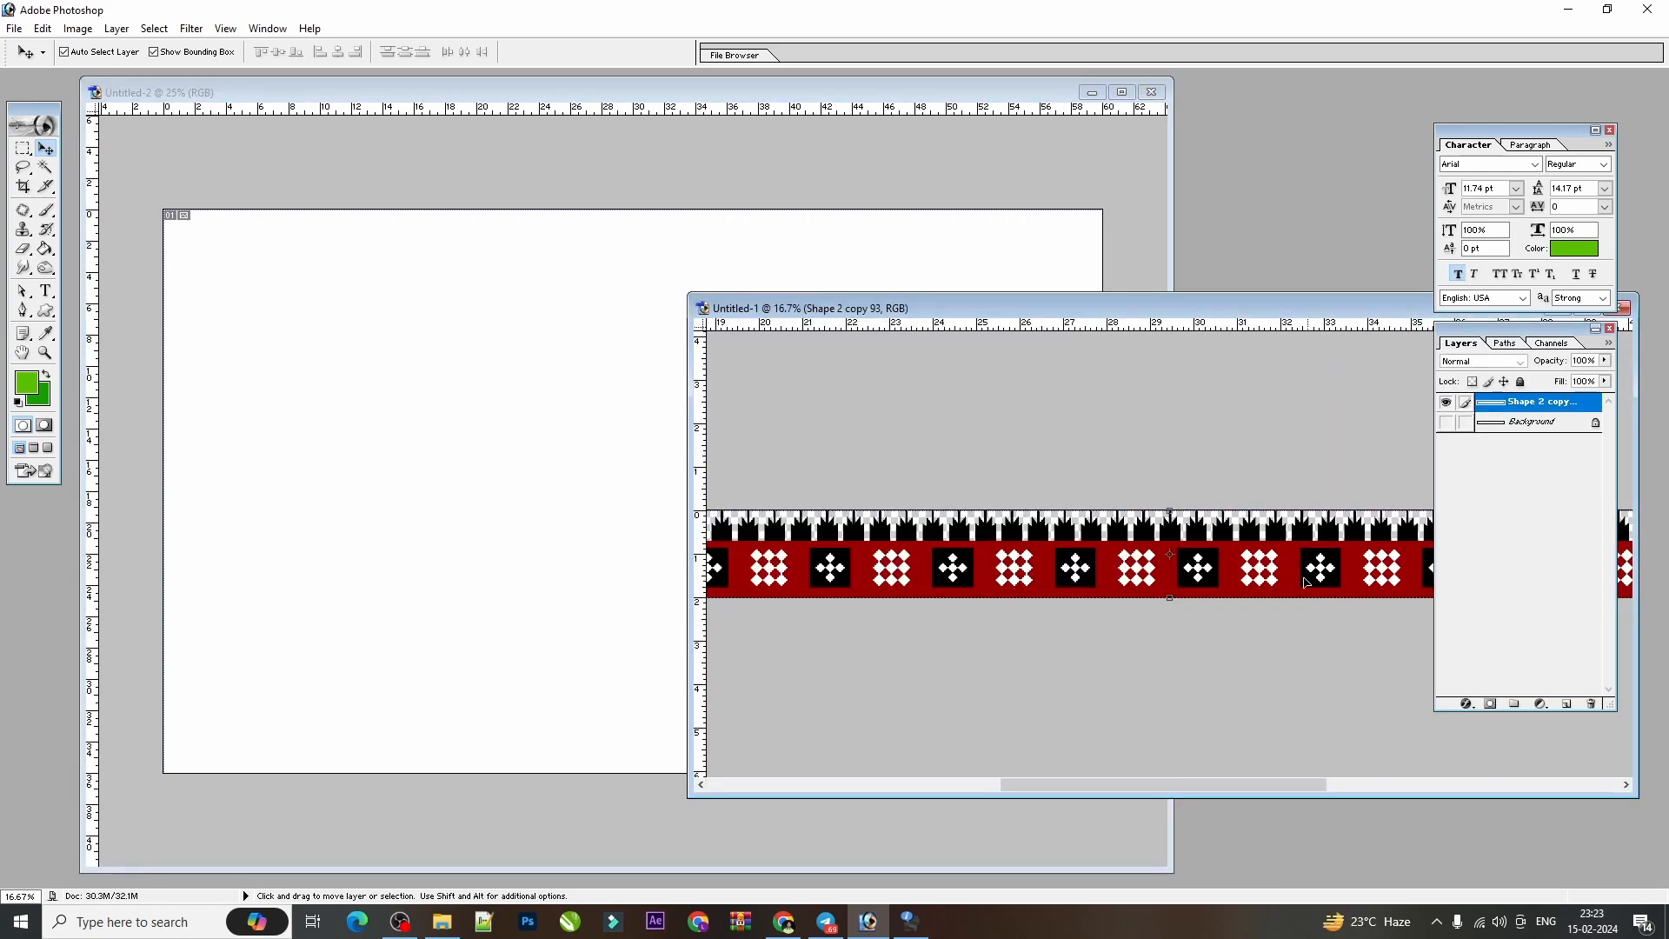
pyautogui.moveTo(1323, 574); pyautogui.dragTo(570, 413)
# Scale the copied border layer proportionally to 41% and apply the transformation.
pyautogui.hotkey('ctrl', '-')
pyautogui.hotkey('ctrl', '-')
pyautogui.hotkey('ctrl', '-')
pyautogui.hotkey('ctrl', '-')
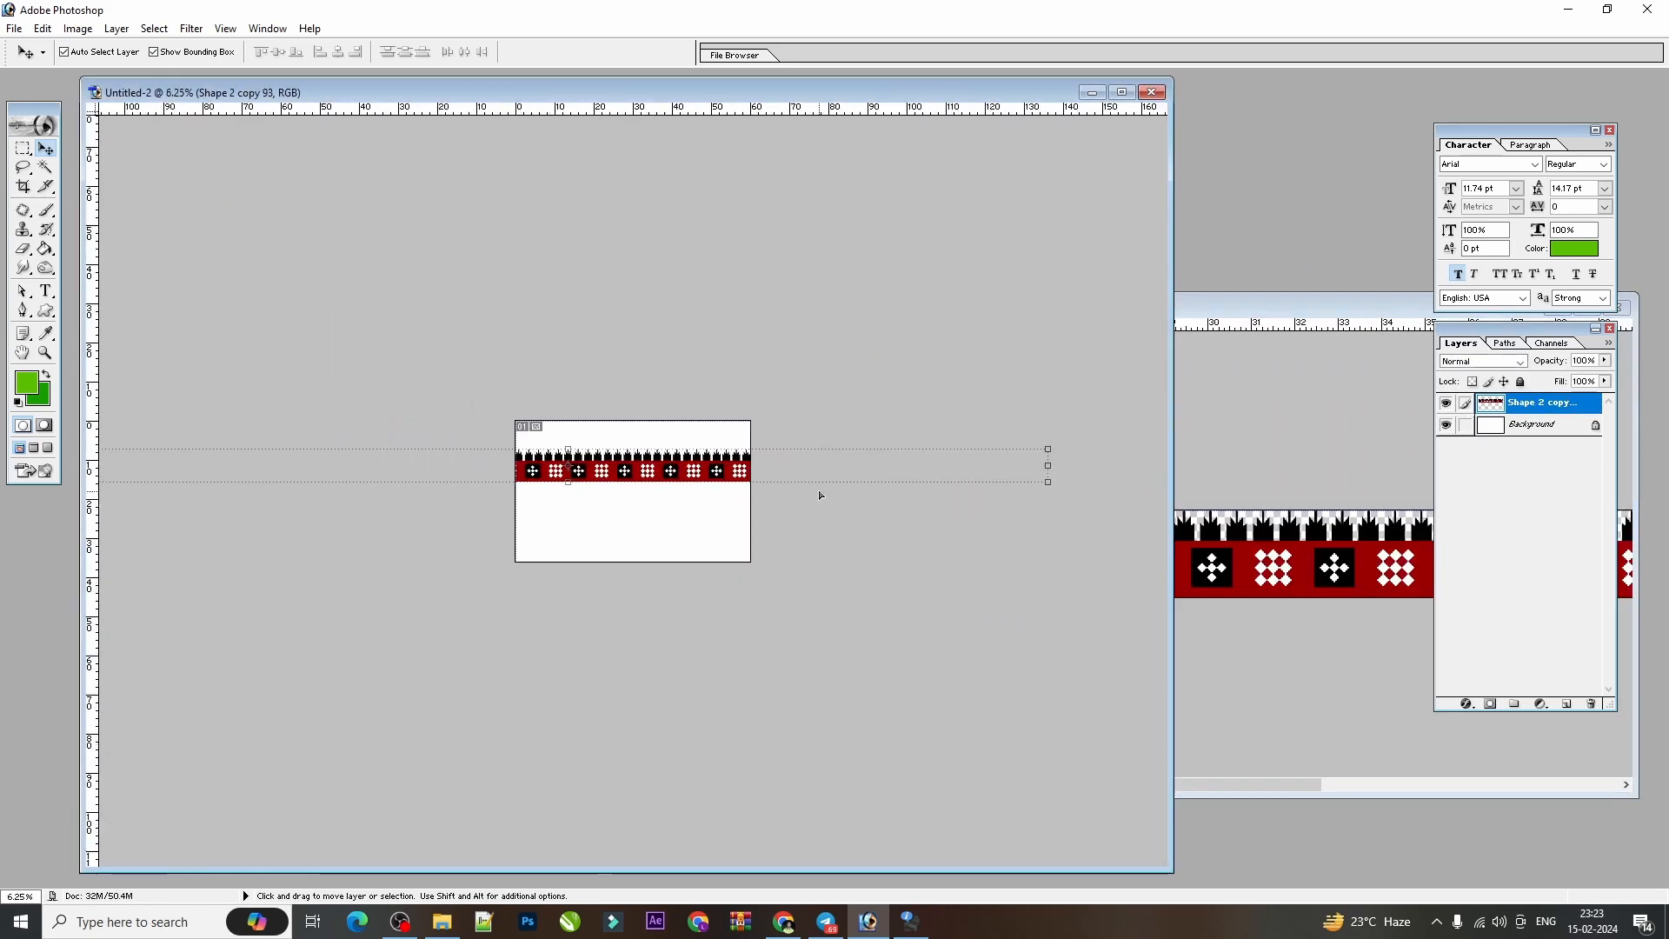
pyautogui.moveTo(1047, 482); pyautogui.dragTo(484, 477)
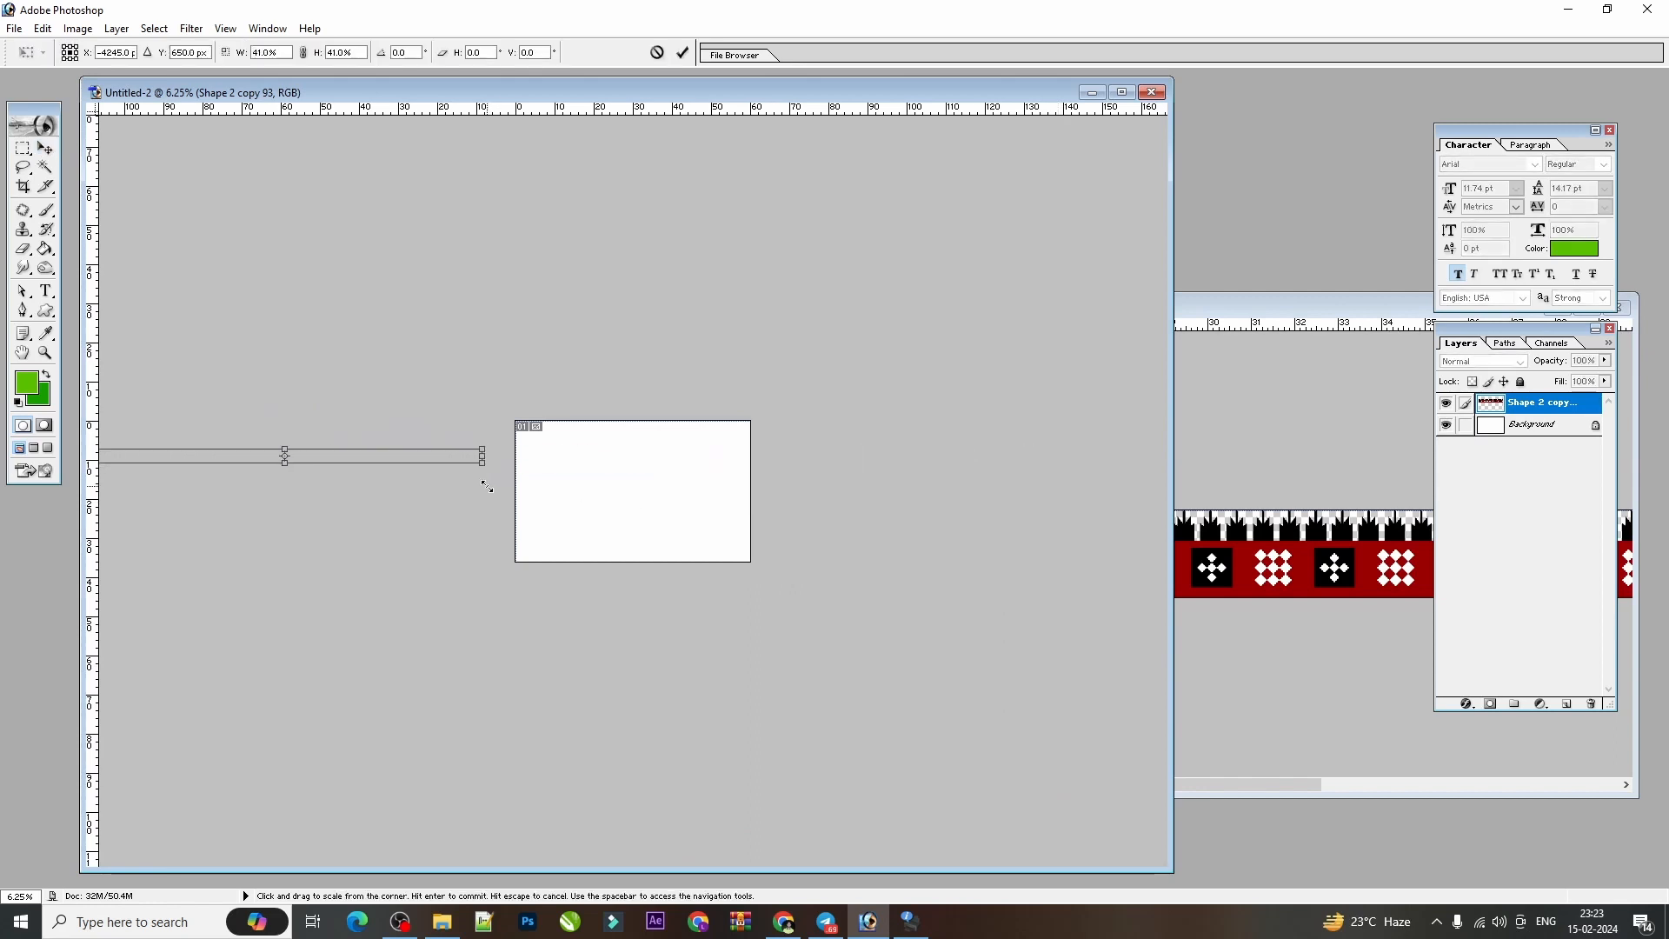
pyautogui.press('Return')
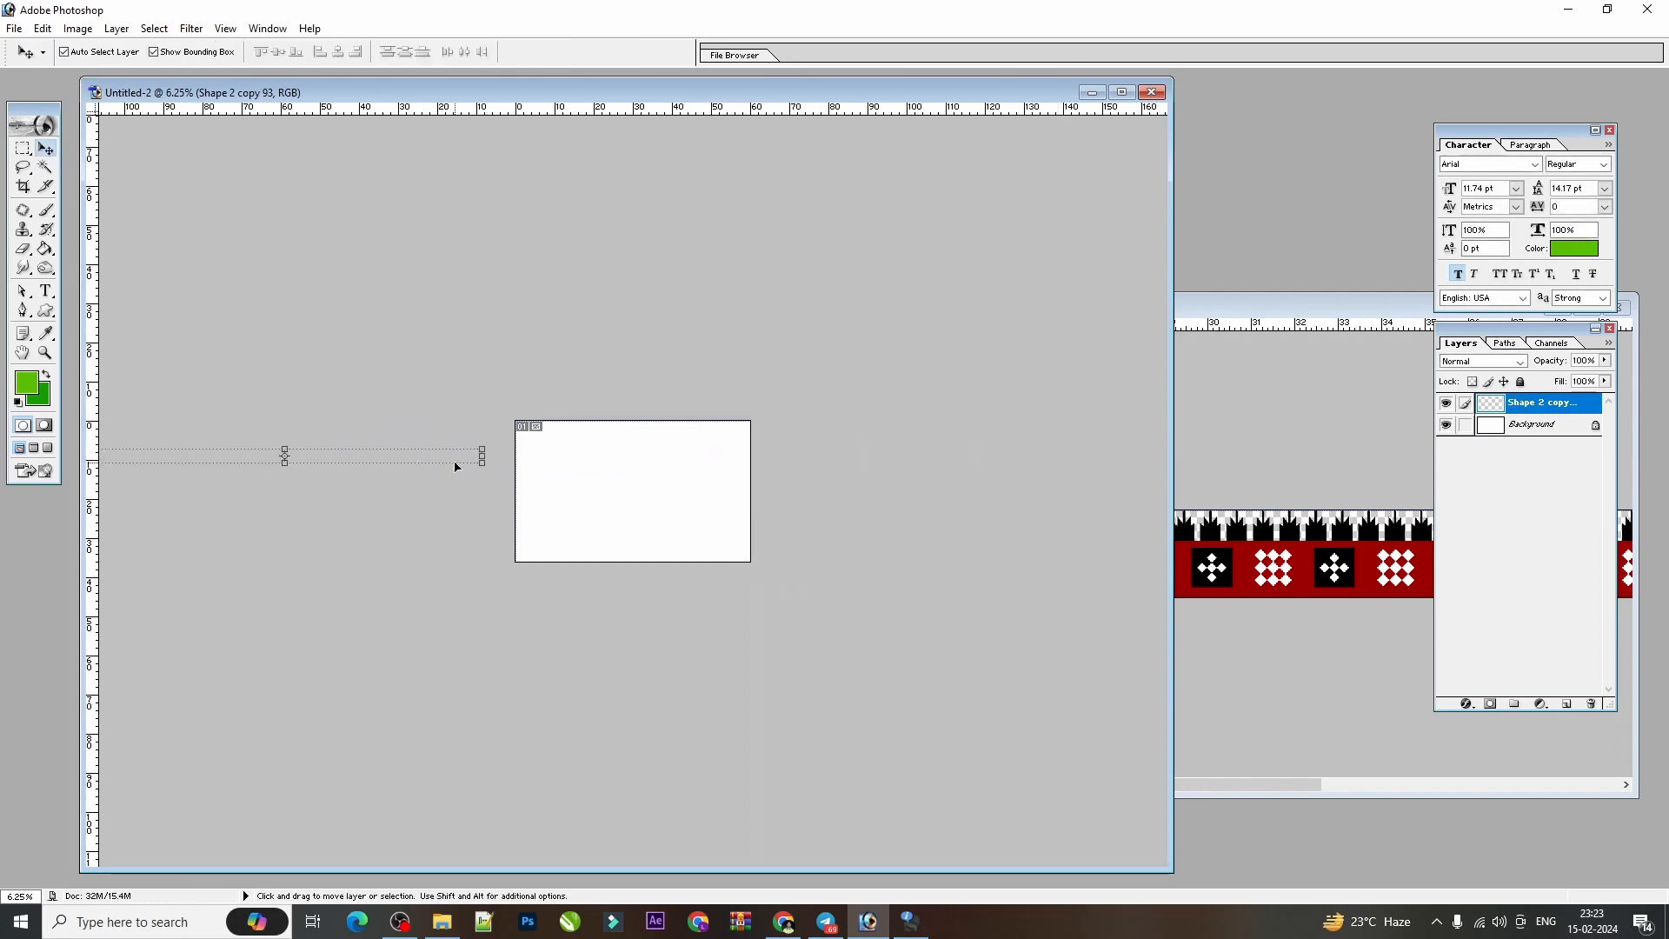
# Move the copied border strip onto the canvas so that it spans the full page width.
pyautogui.moveTo(482, 456); pyautogui.dragTo(662, 457)
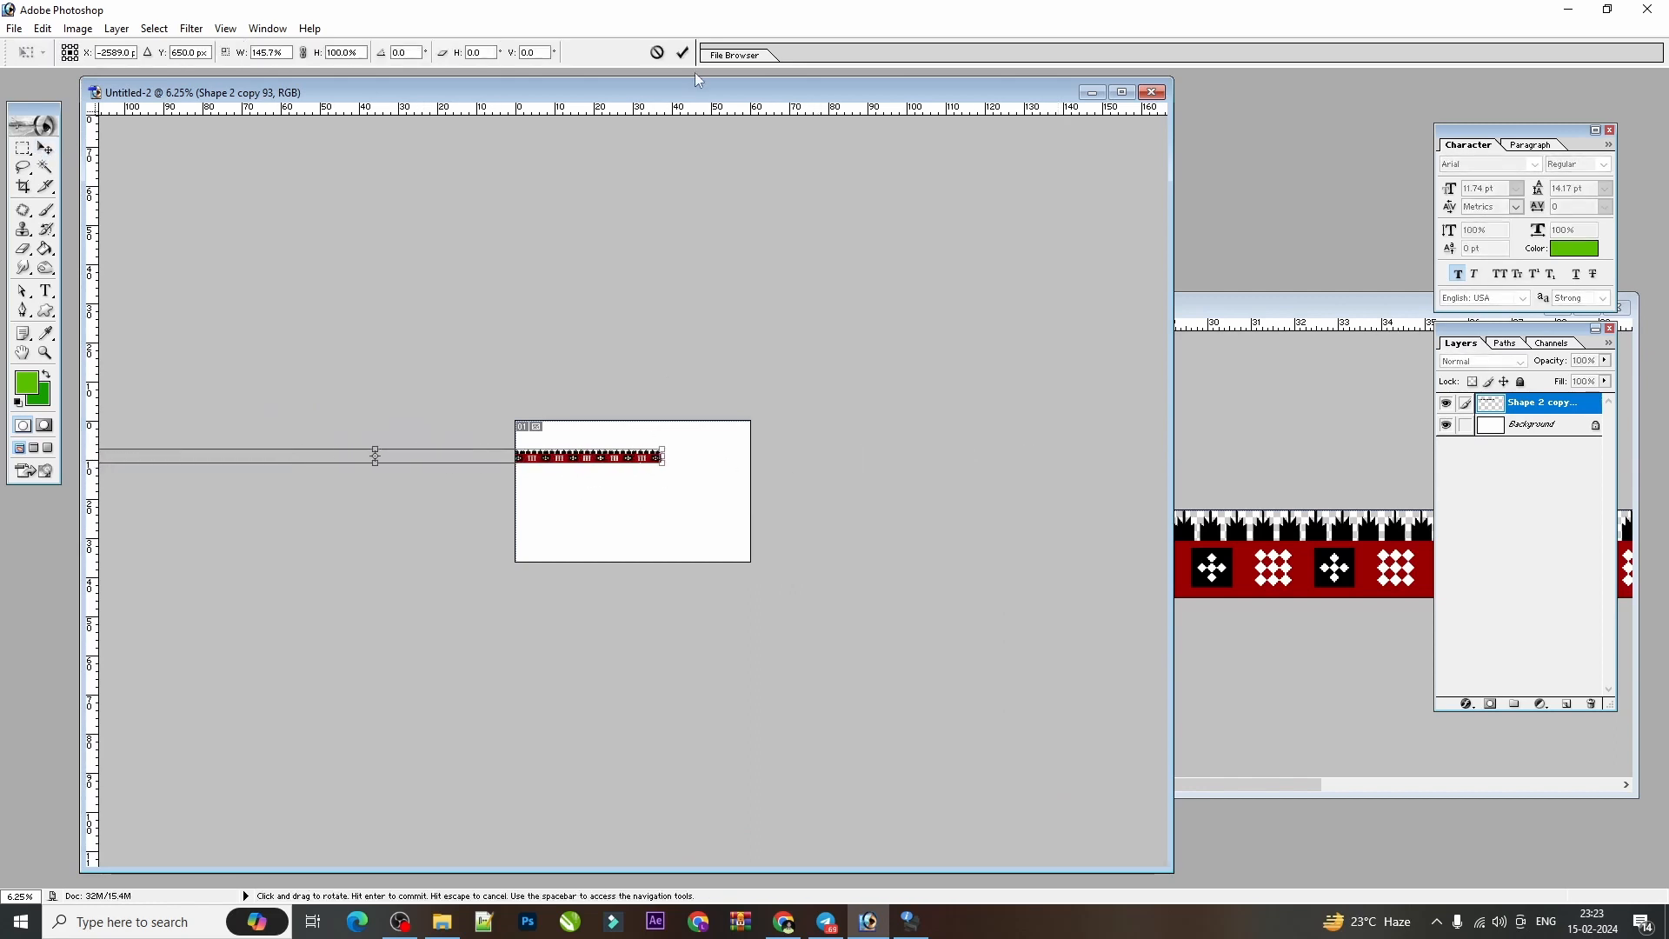
pyautogui.click(657, 52)
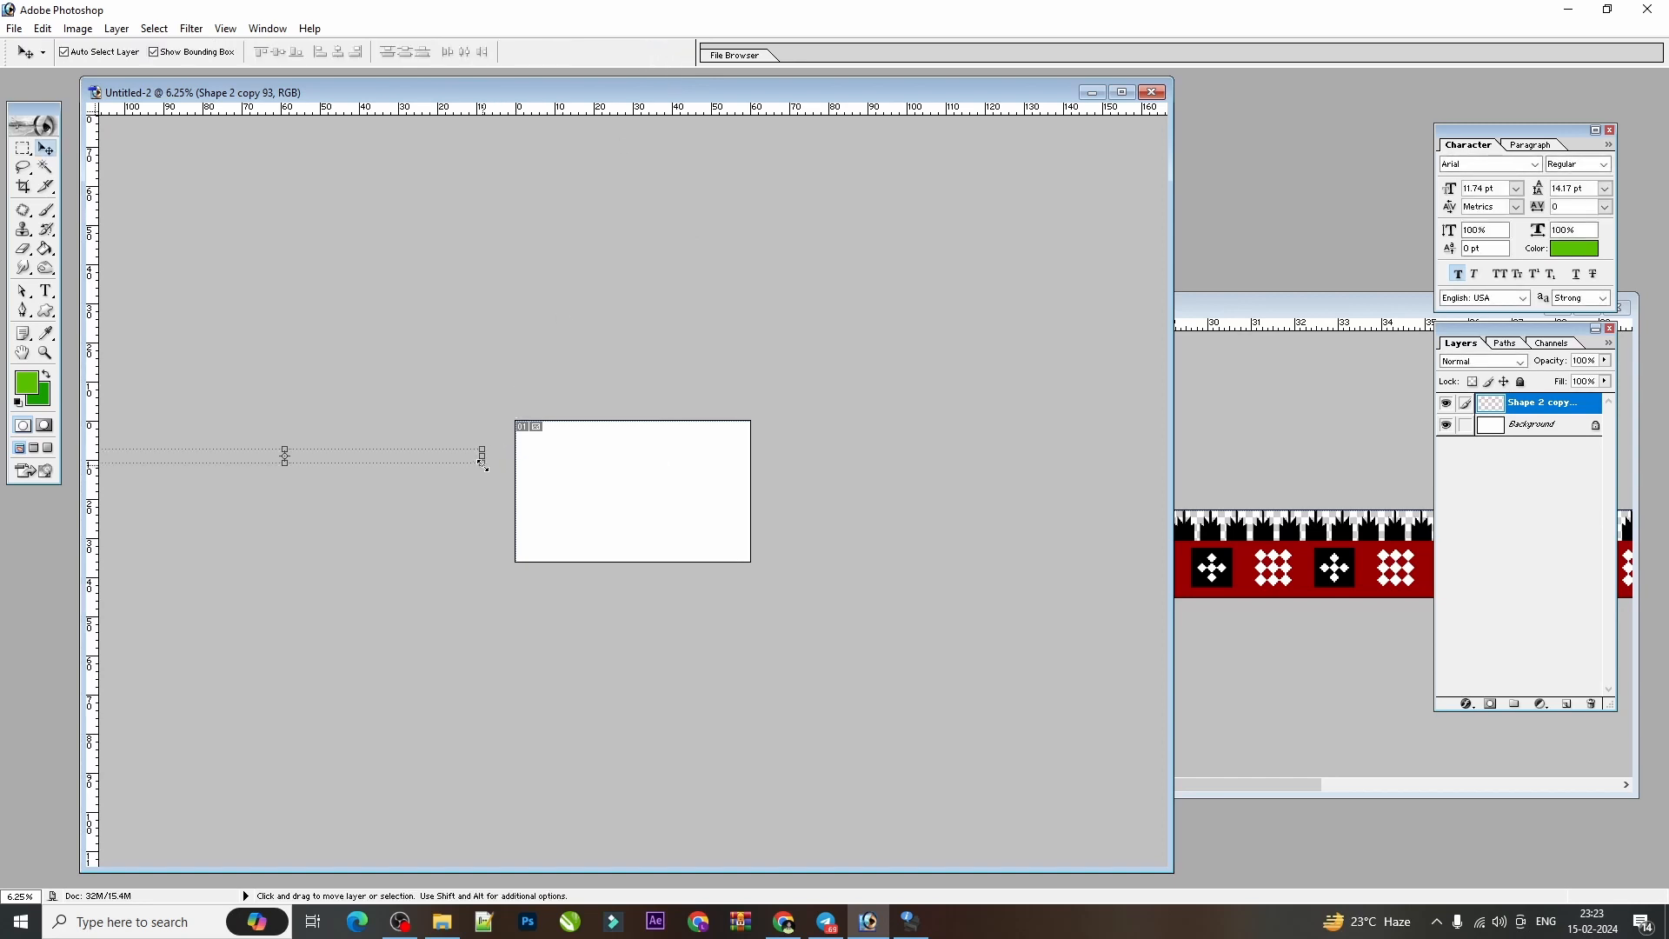
pyautogui.moveTo(483, 461); pyautogui.dragTo(880, 466)
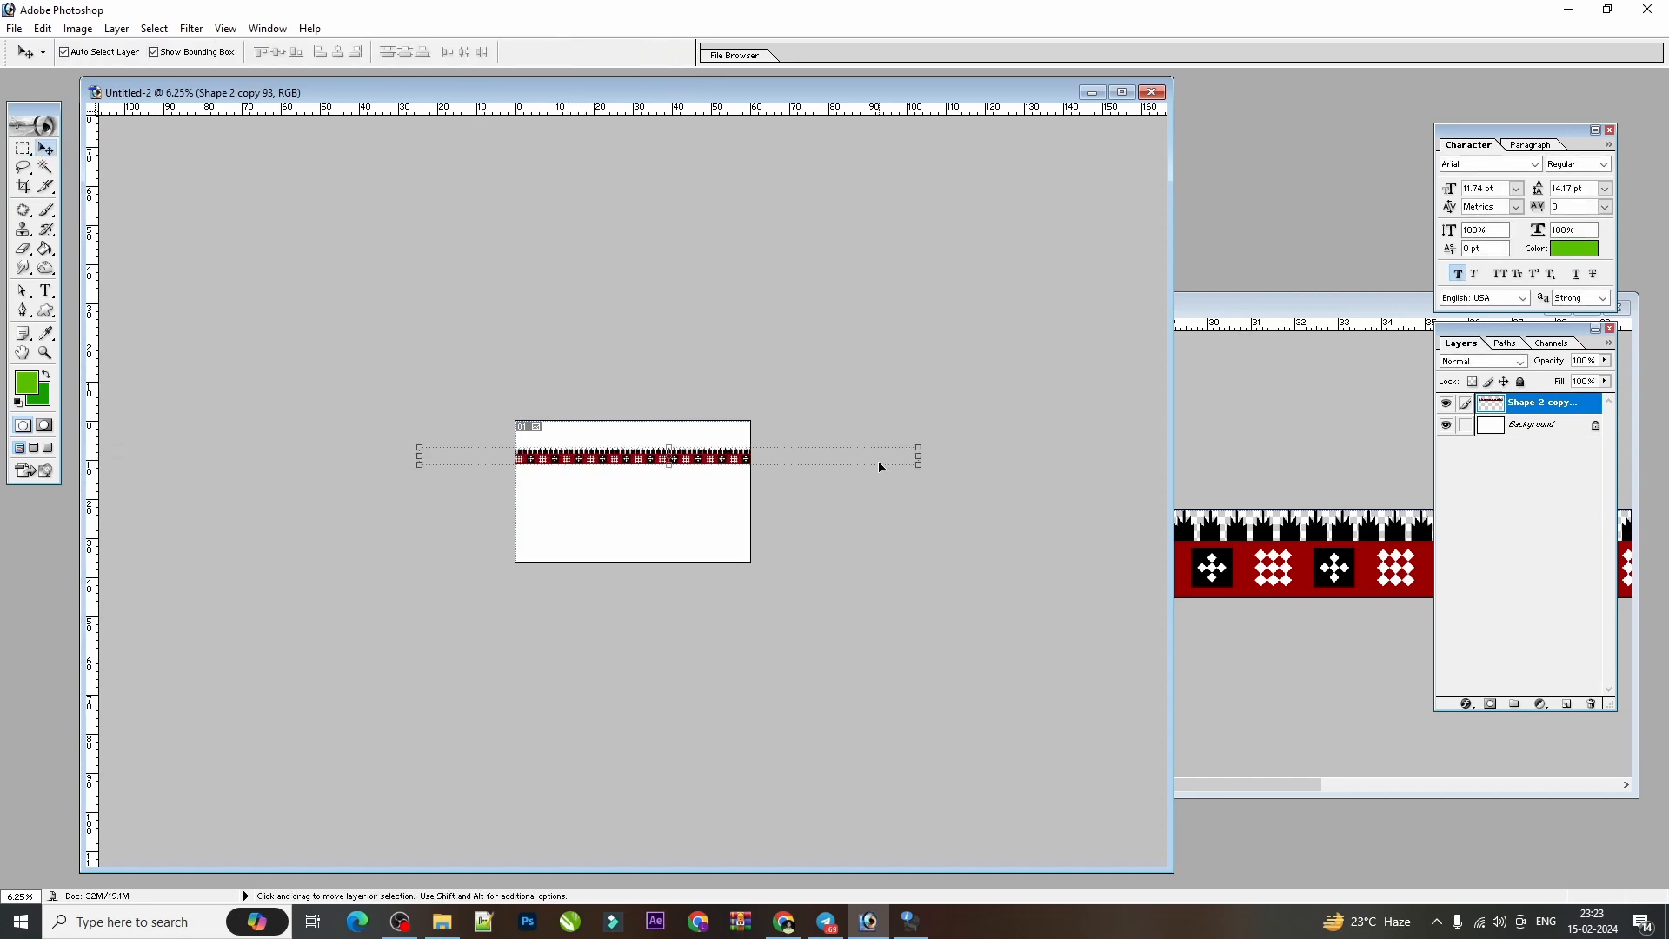
# Scale the border strip proportionally to about 48% and apply the transformation.
pyautogui.hotkey('ctrl', '+')
pyautogui.hotkey('ctrl', '-')
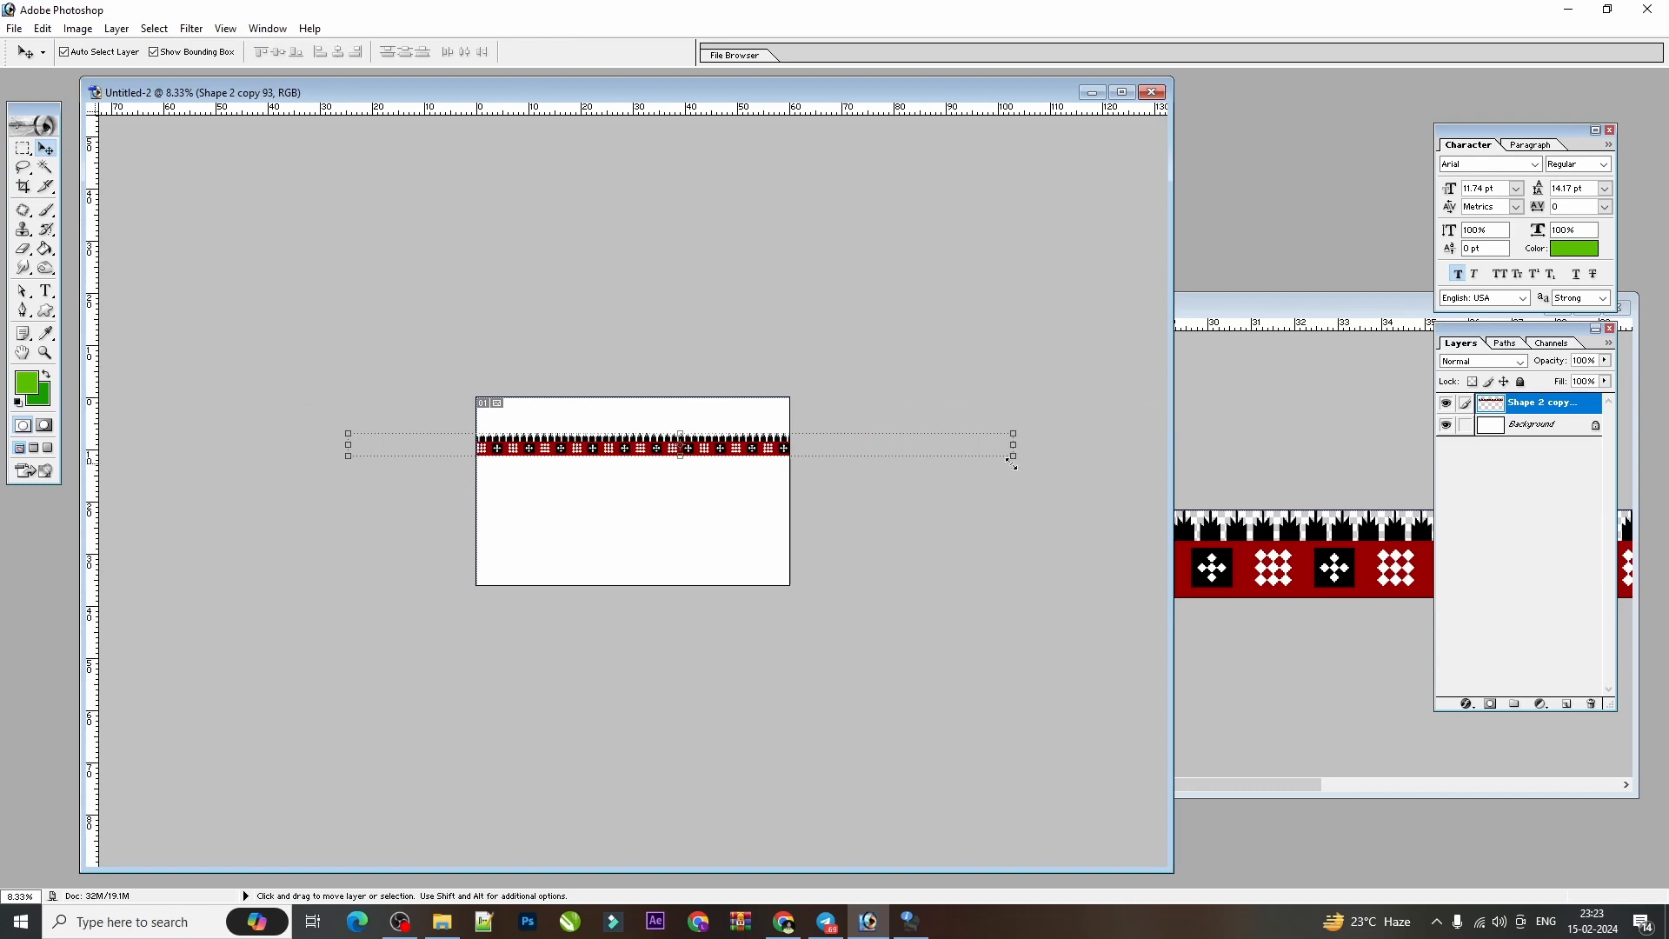
pyautogui.moveTo(1011, 462); pyautogui.dragTo(689, 446)
pyautogui.hotkey('ctrl', '+')
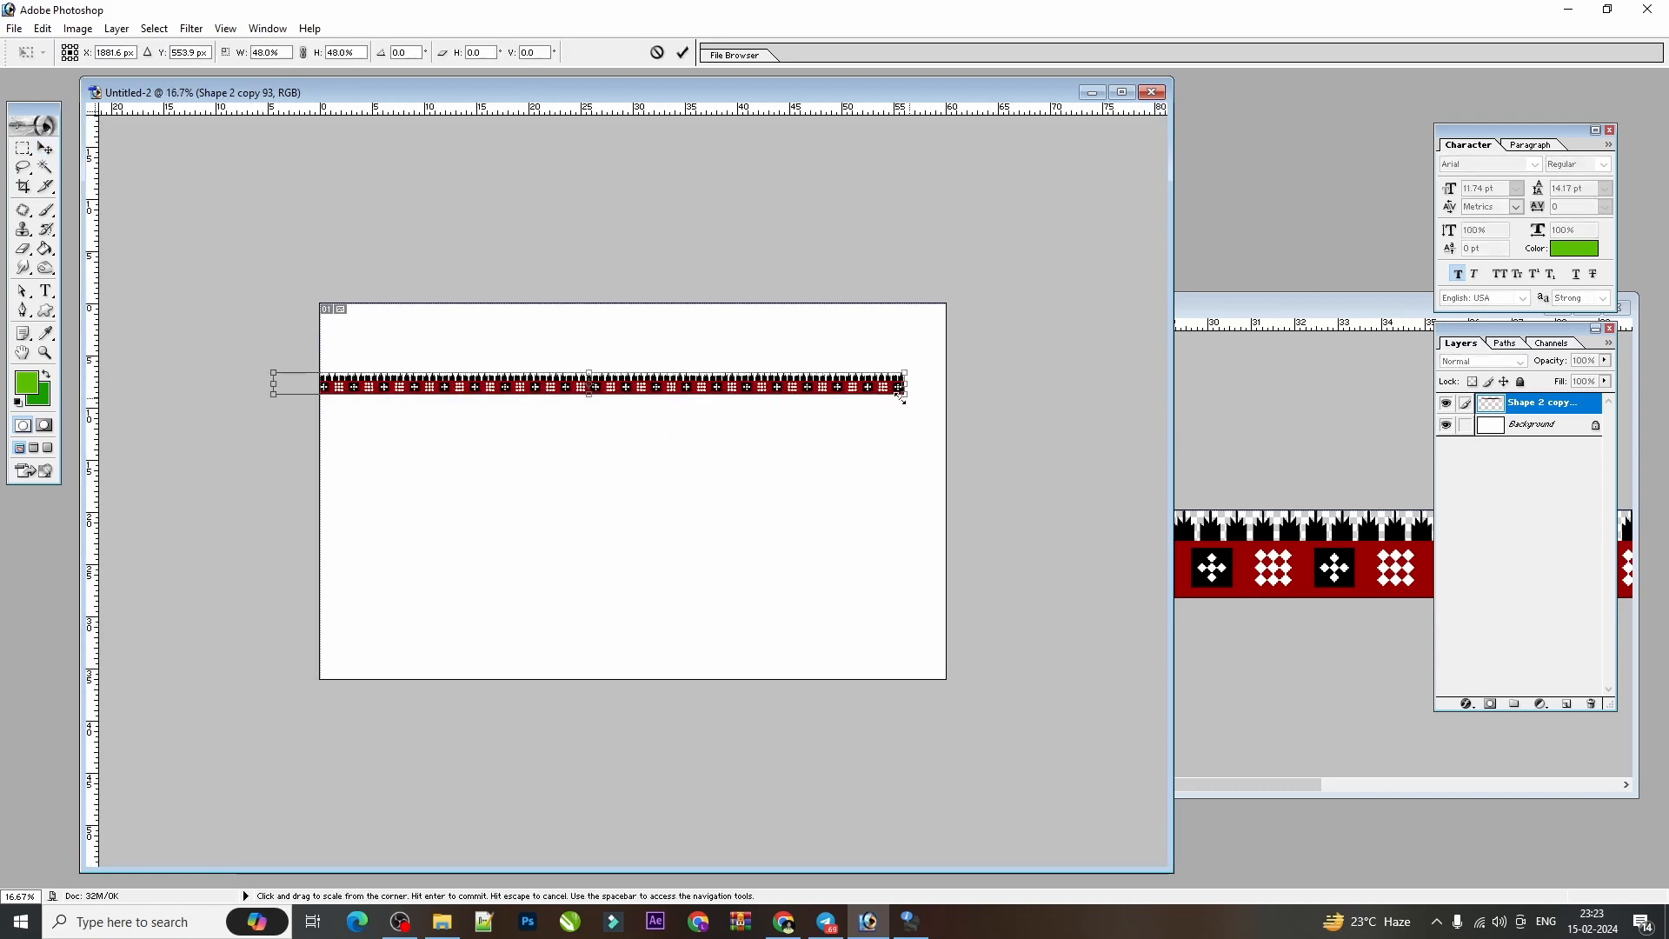
pyautogui.press('Return')
# Align the border strip with the canvas's top-left corner and stretch it to the full canvas width.
pyautogui.moveTo(867, 390); pyautogui.dragTo(865, 320)
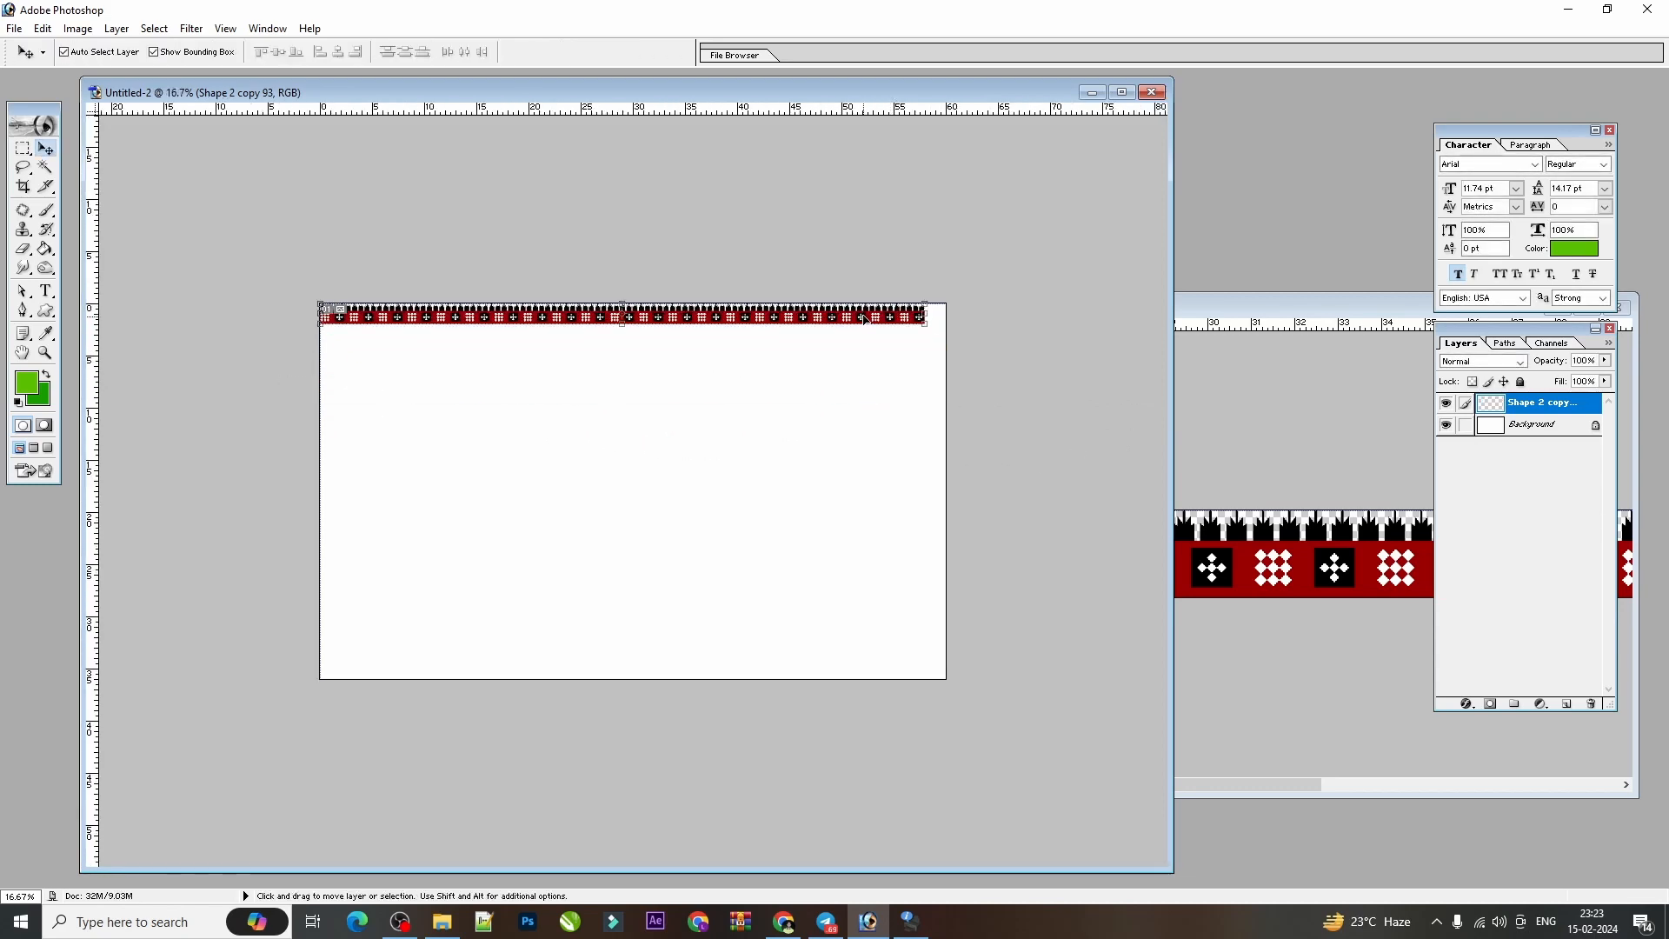
pyautogui.hotkey('ctrl', '+')
pyautogui.hotkey('ctrl', '+')
pyautogui.hotkey('ctrl', '-')
pyautogui.moveTo(1073, 222); pyautogui.dragTo(1104, 223)
pyautogui.press('Return')
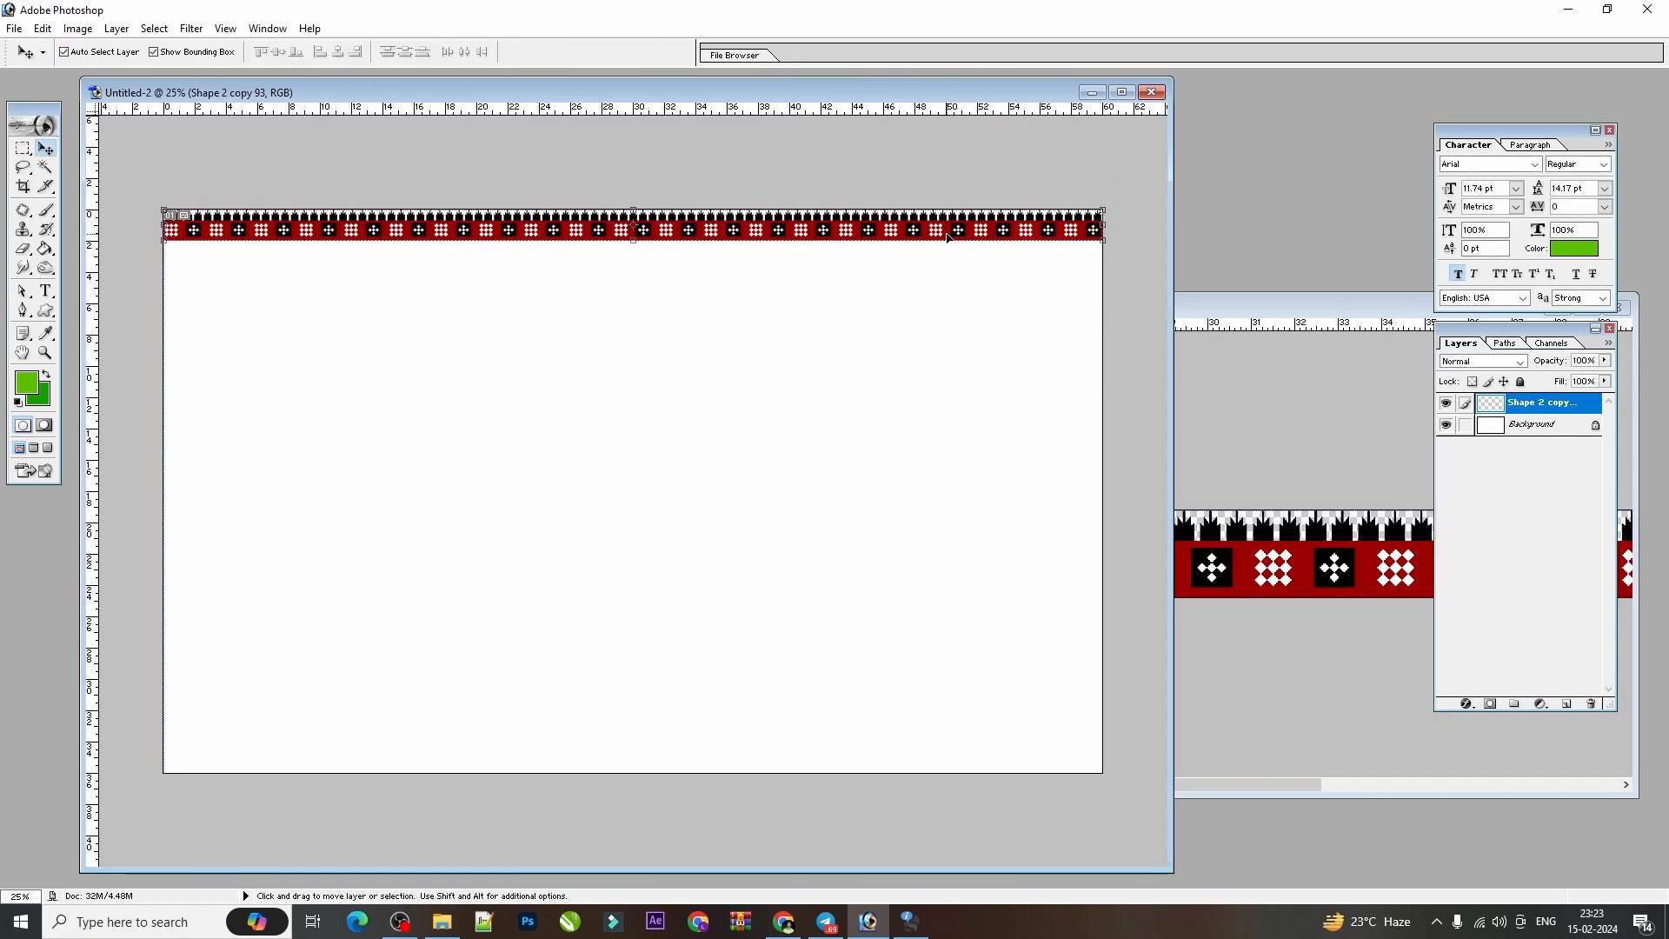
pyautogui.hotkey('ctrl', 't')
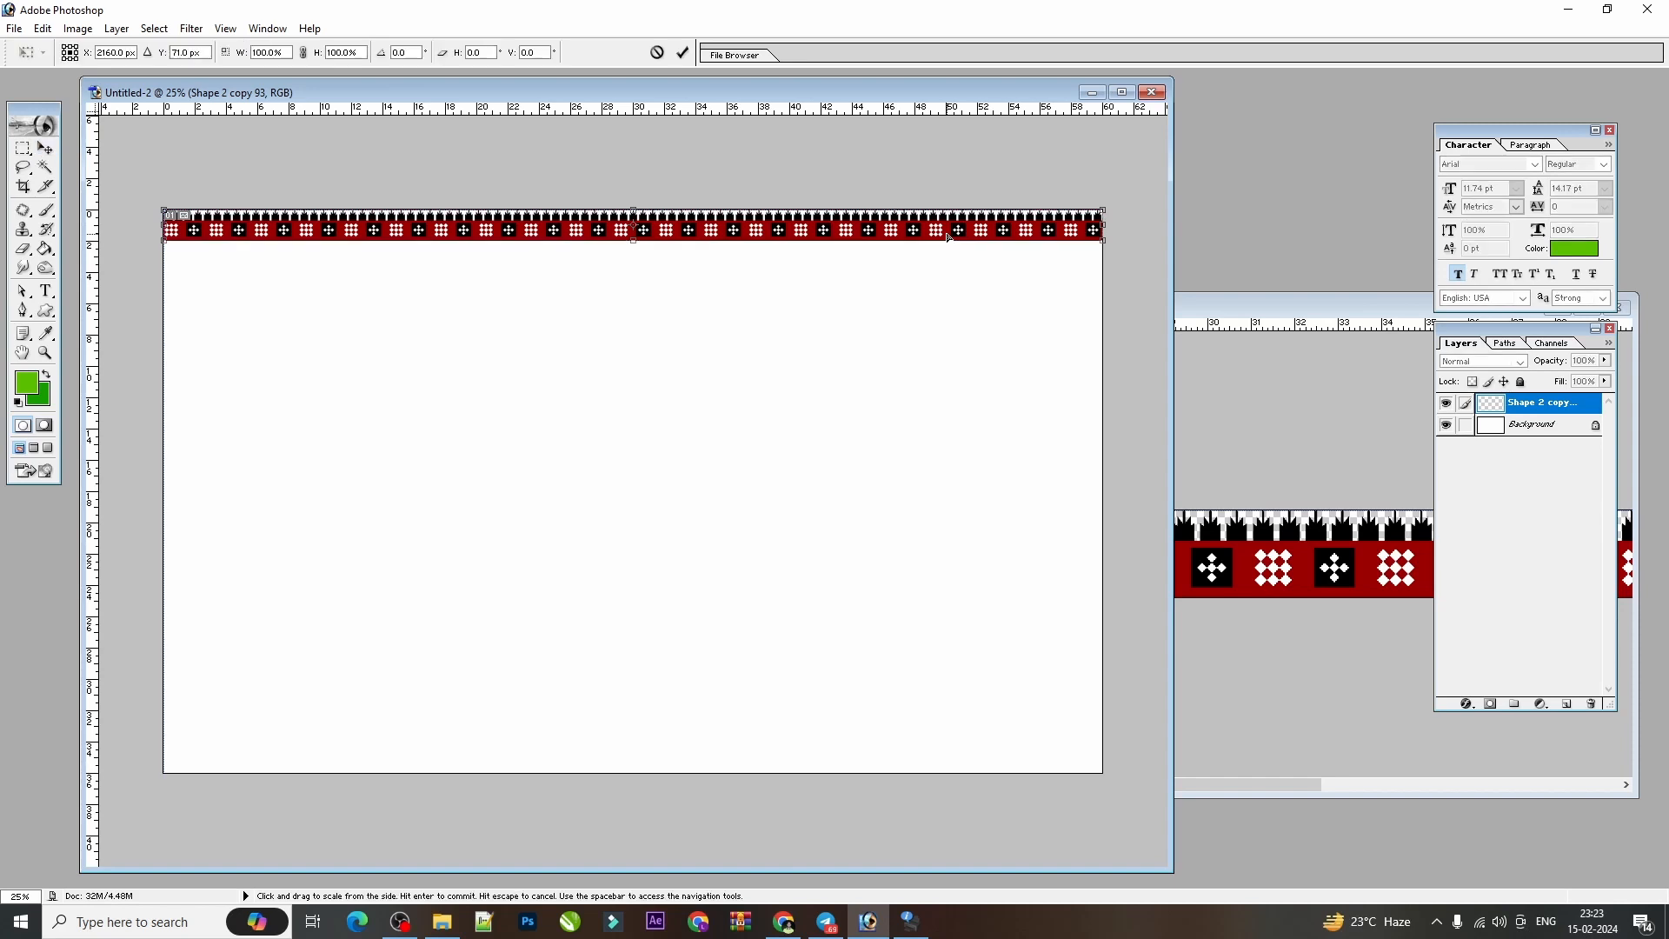
pyautogui.rightClick(886, 214)
pyautogui.click(943, 419)
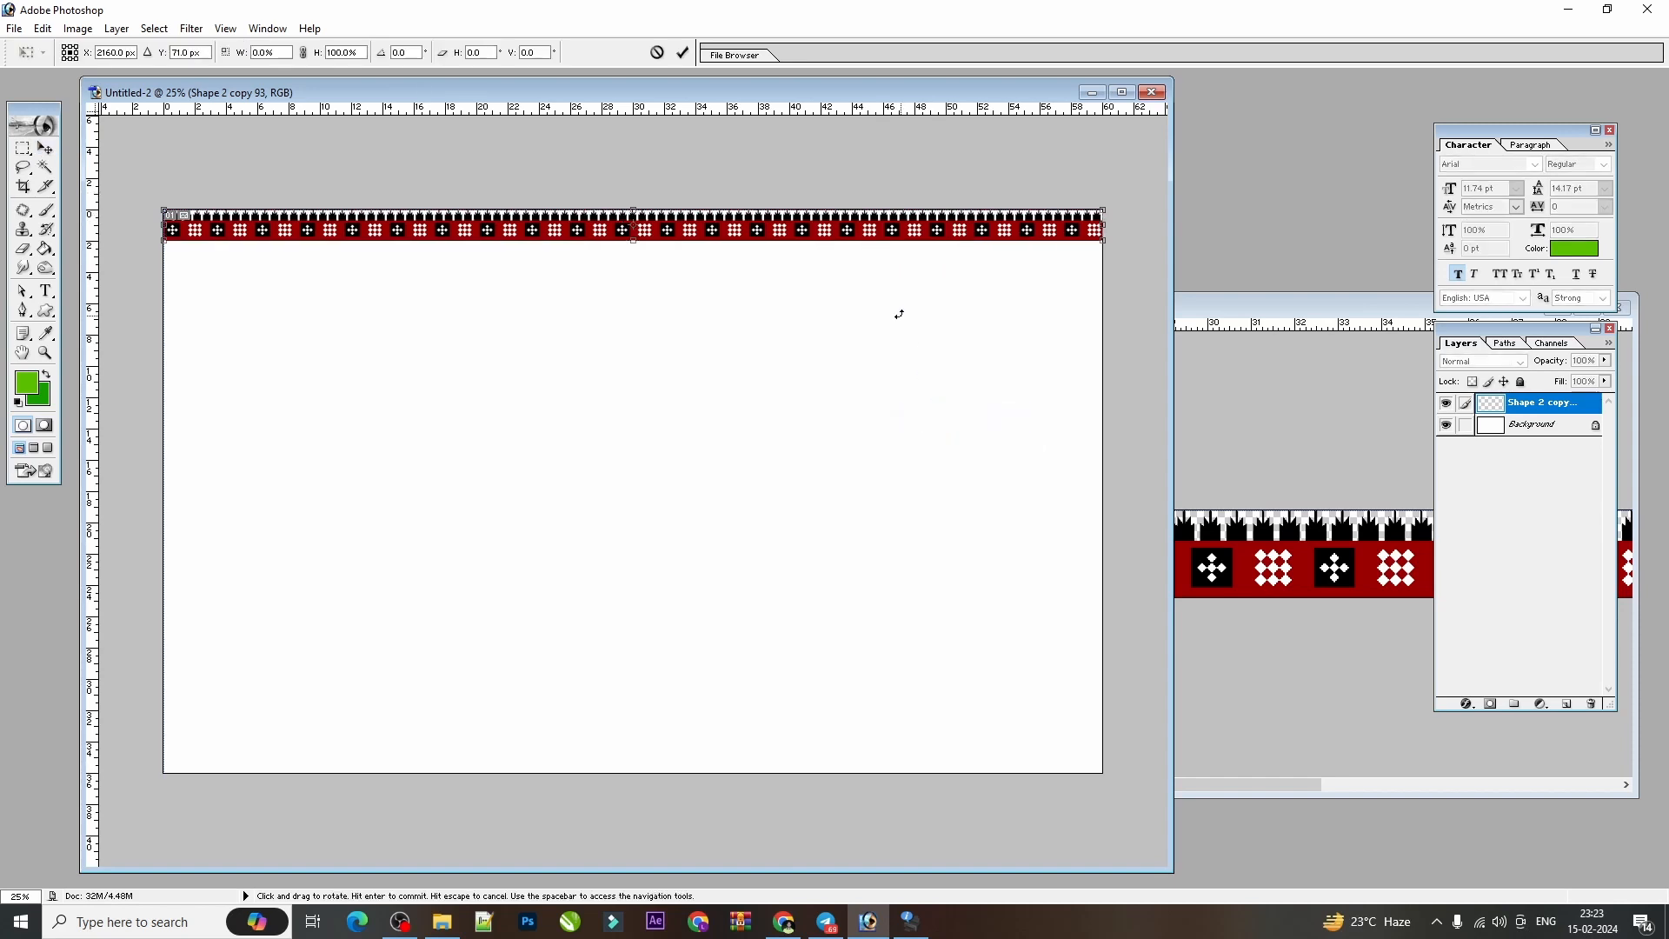
pyautogui.press('Return')
# Hide the rulers and flip the top border strip vertically so its silhouettes point into the canvas.
pyautogui.hotkey('ctrl', 'r')
pyautogui.hotkey('ctrl', 't')
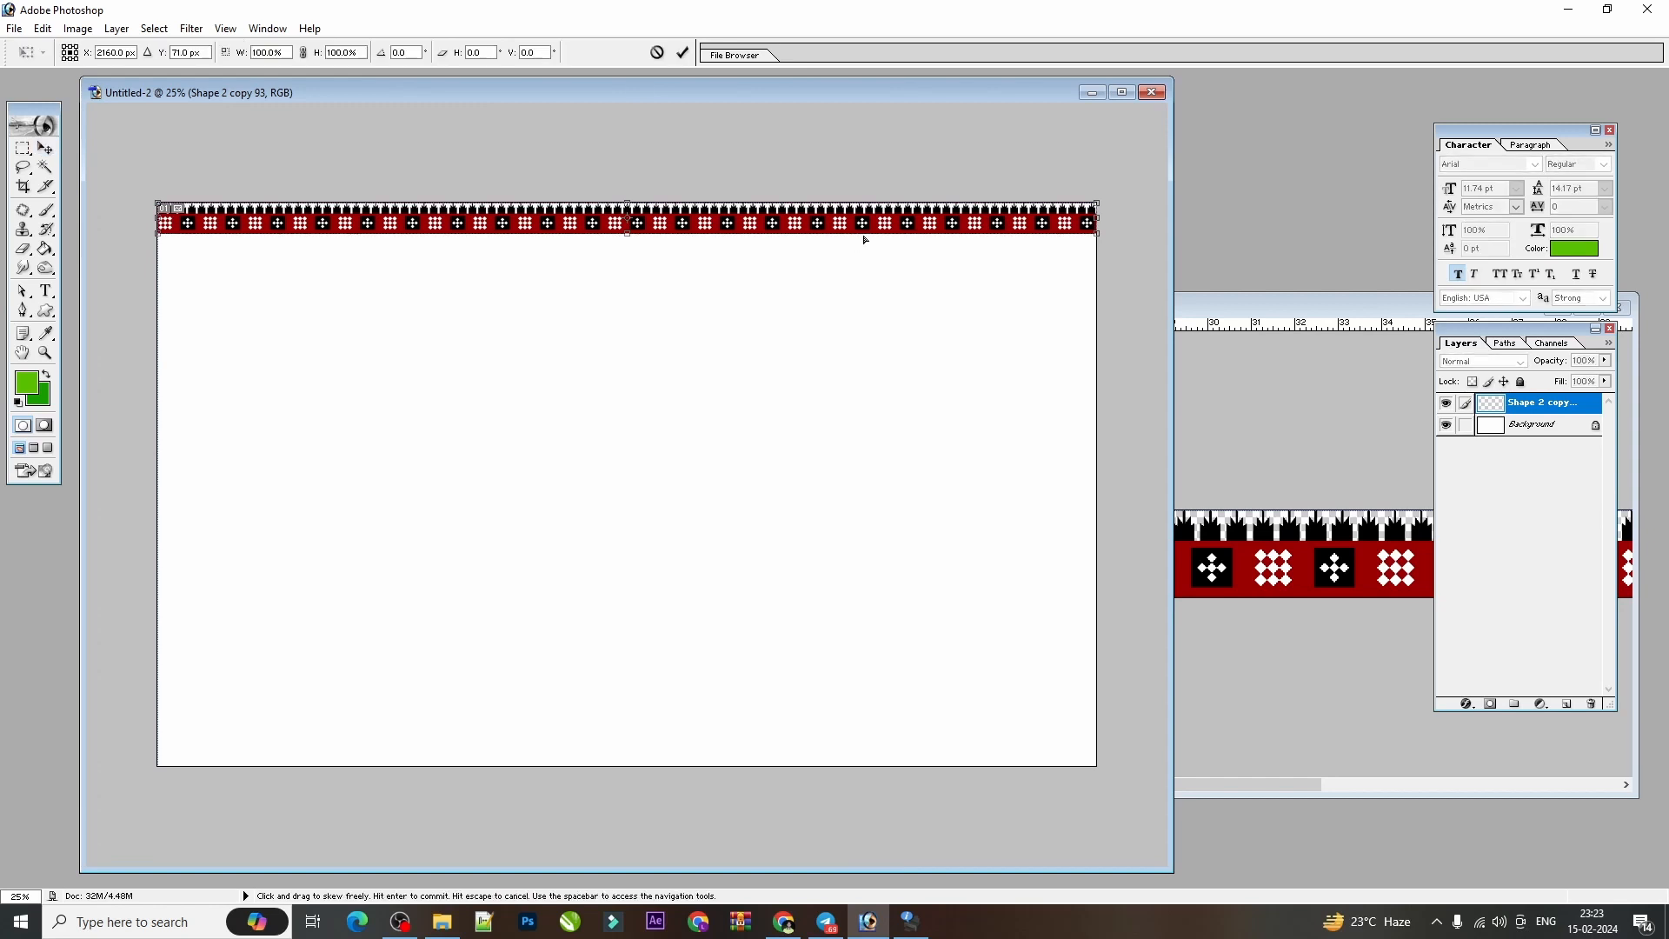
pyautogui.rightClick(874, 226)
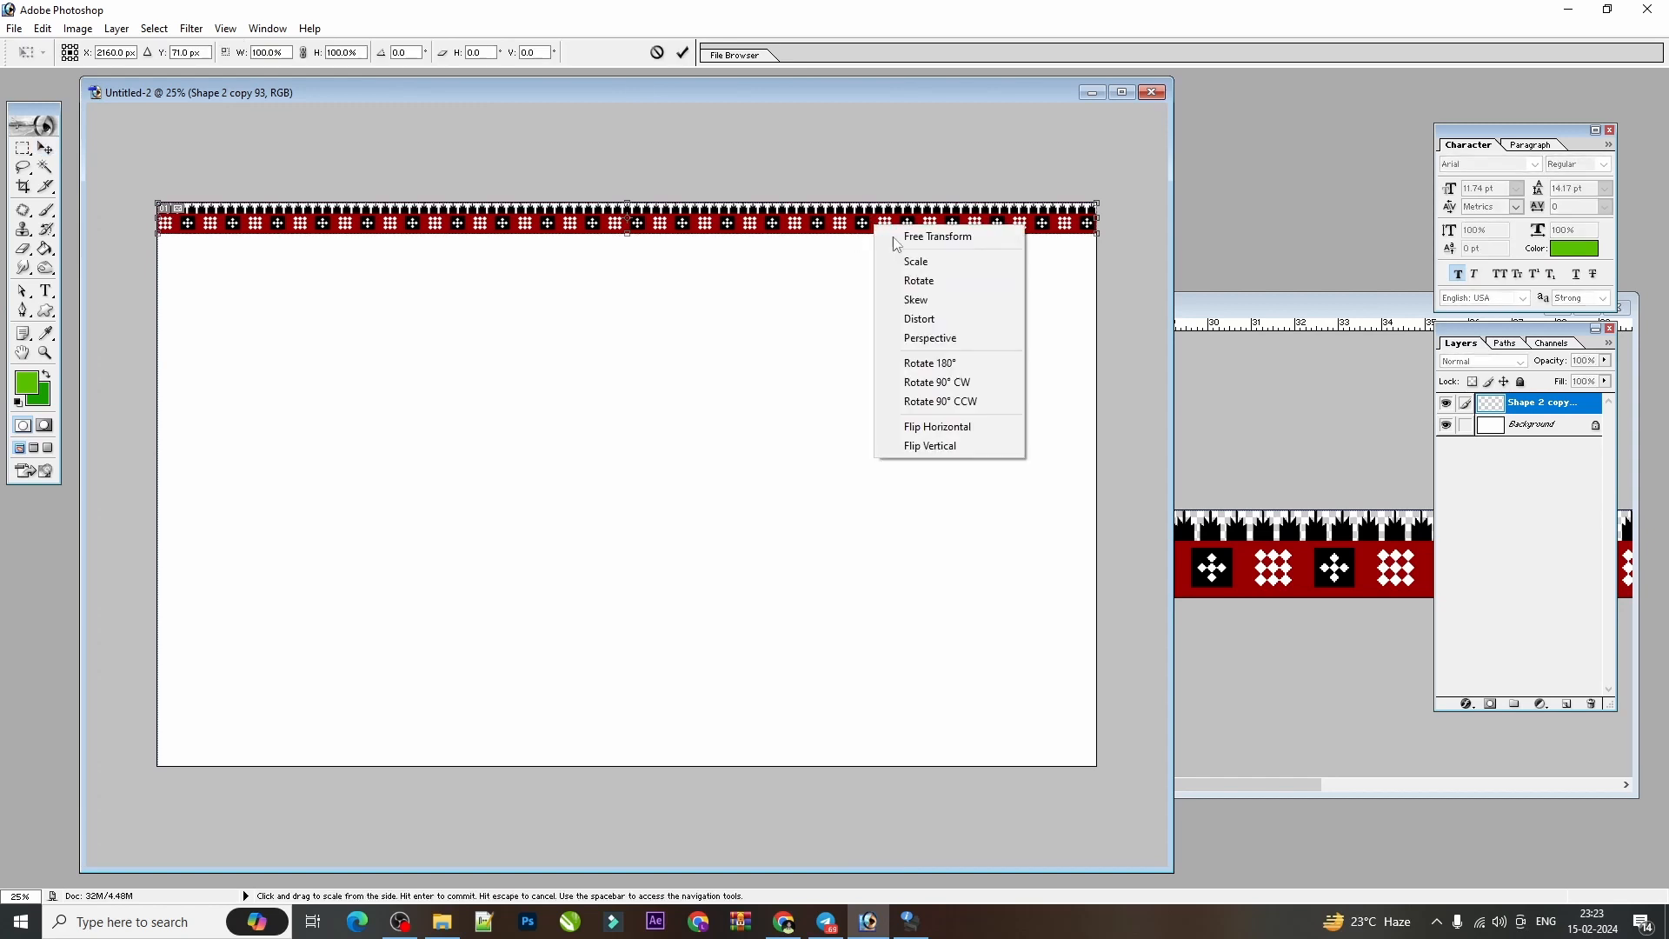
pyautogui.click(947, 447)
pyautogui.press('Return')
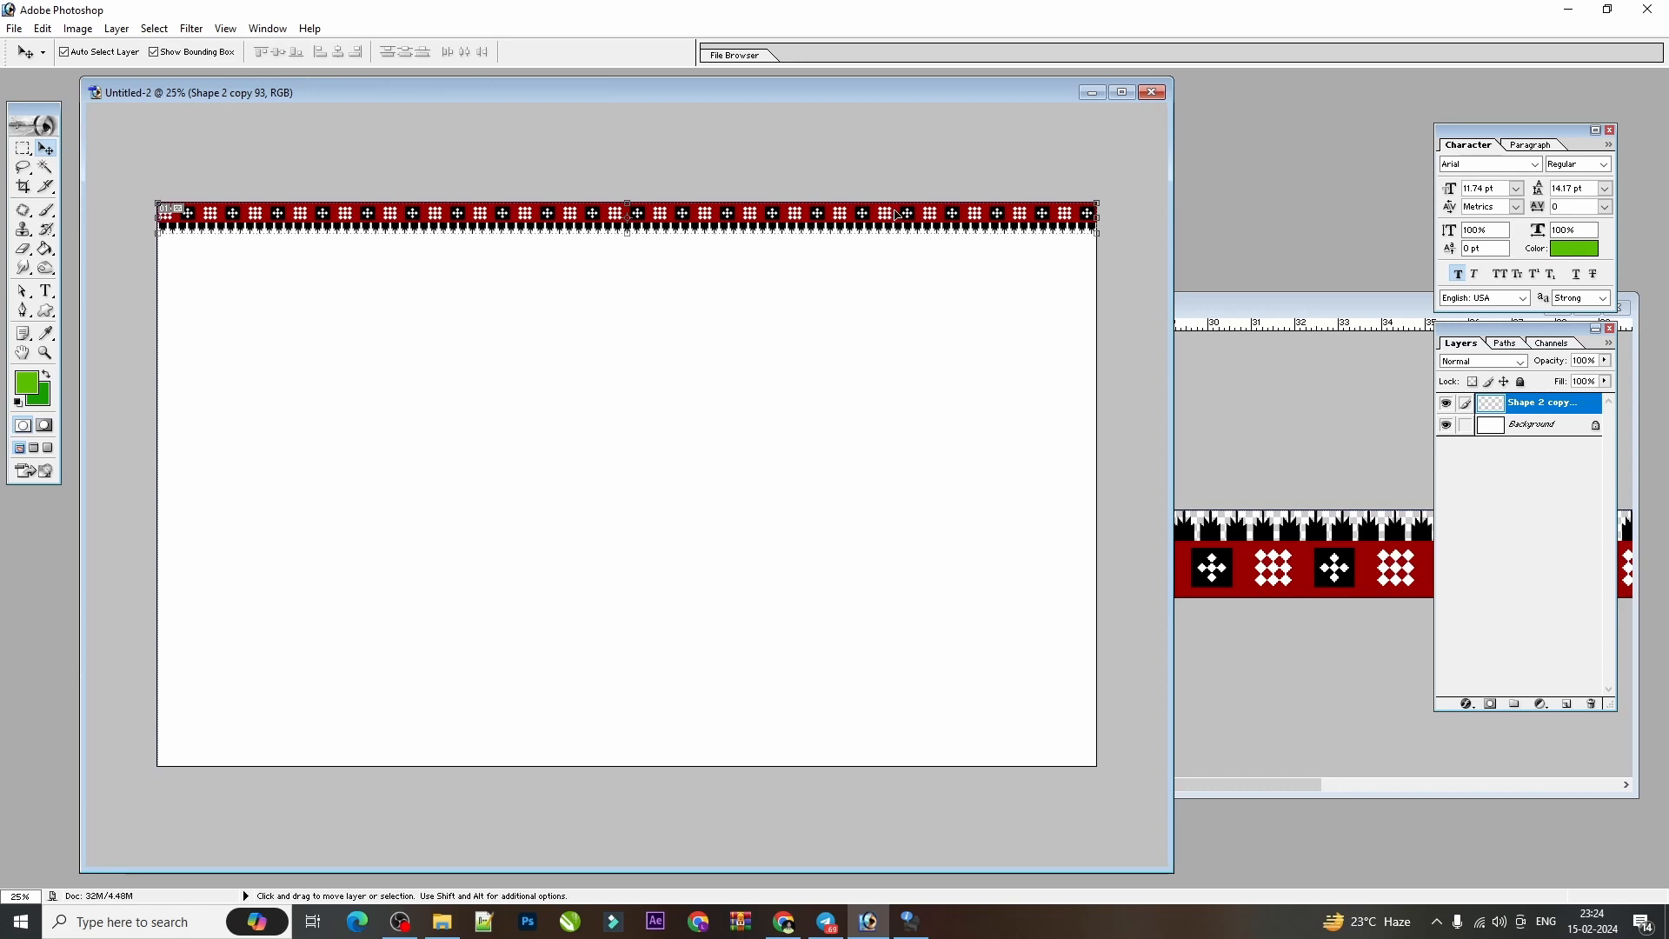
# Place a vertically flipped copy of the top border strip along the canvas's bottom edge.
pyautogui.moveTo(880, 217); pyautogui.dragTo(880, 375)
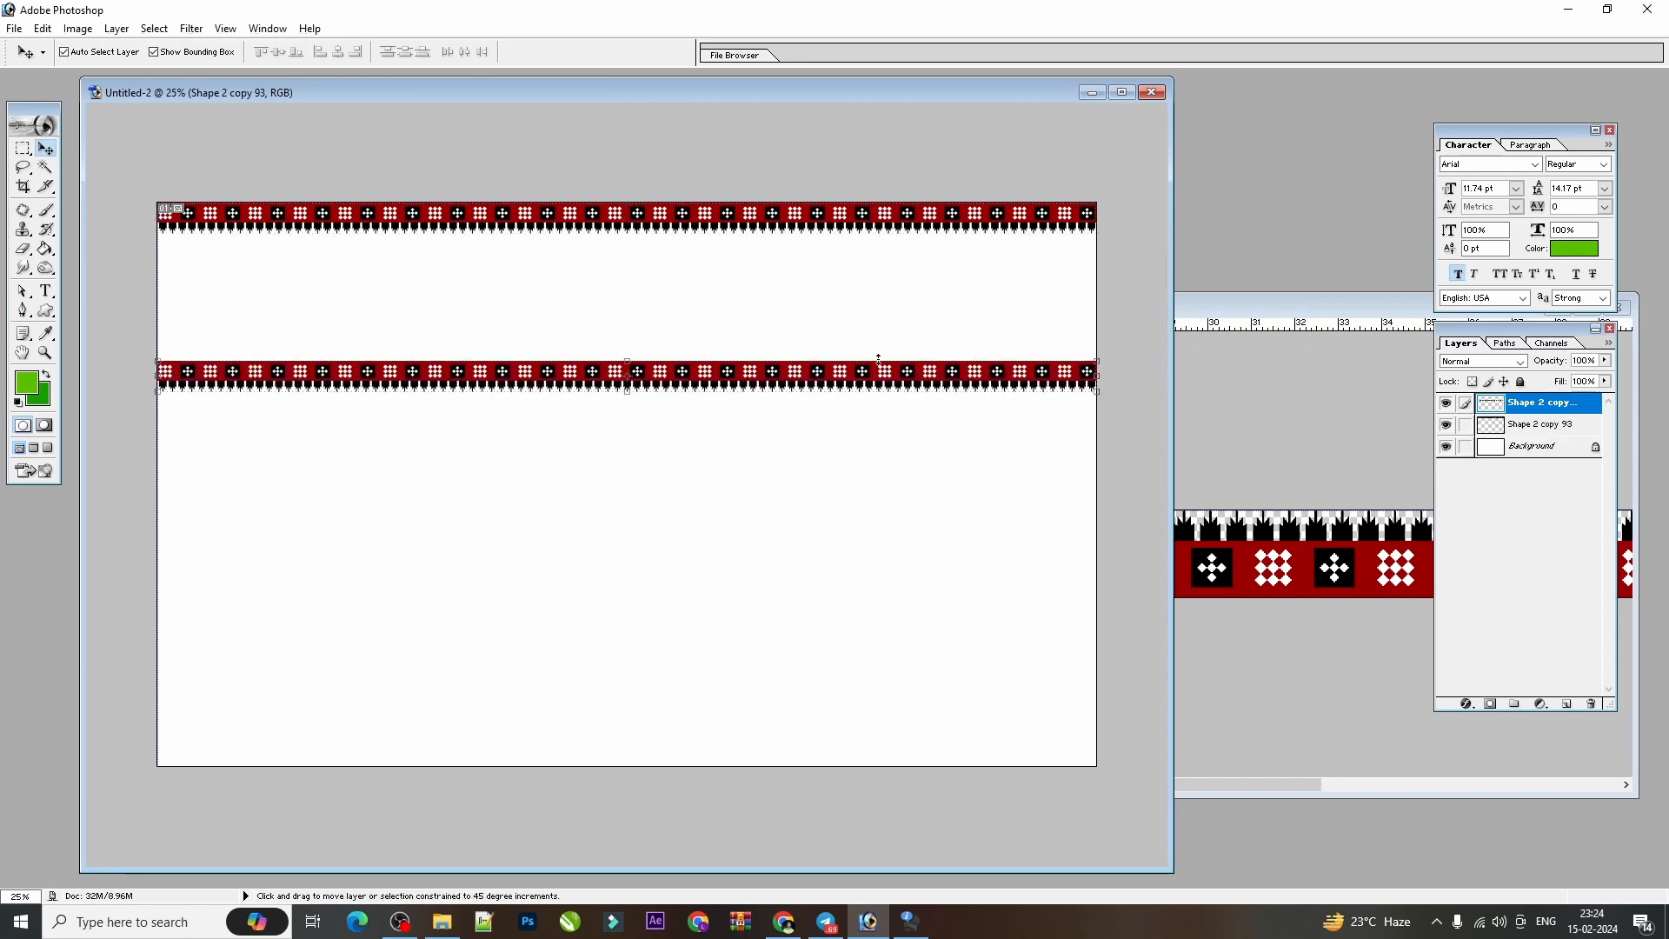
pyautogui.hotkey('ctrl', 't')
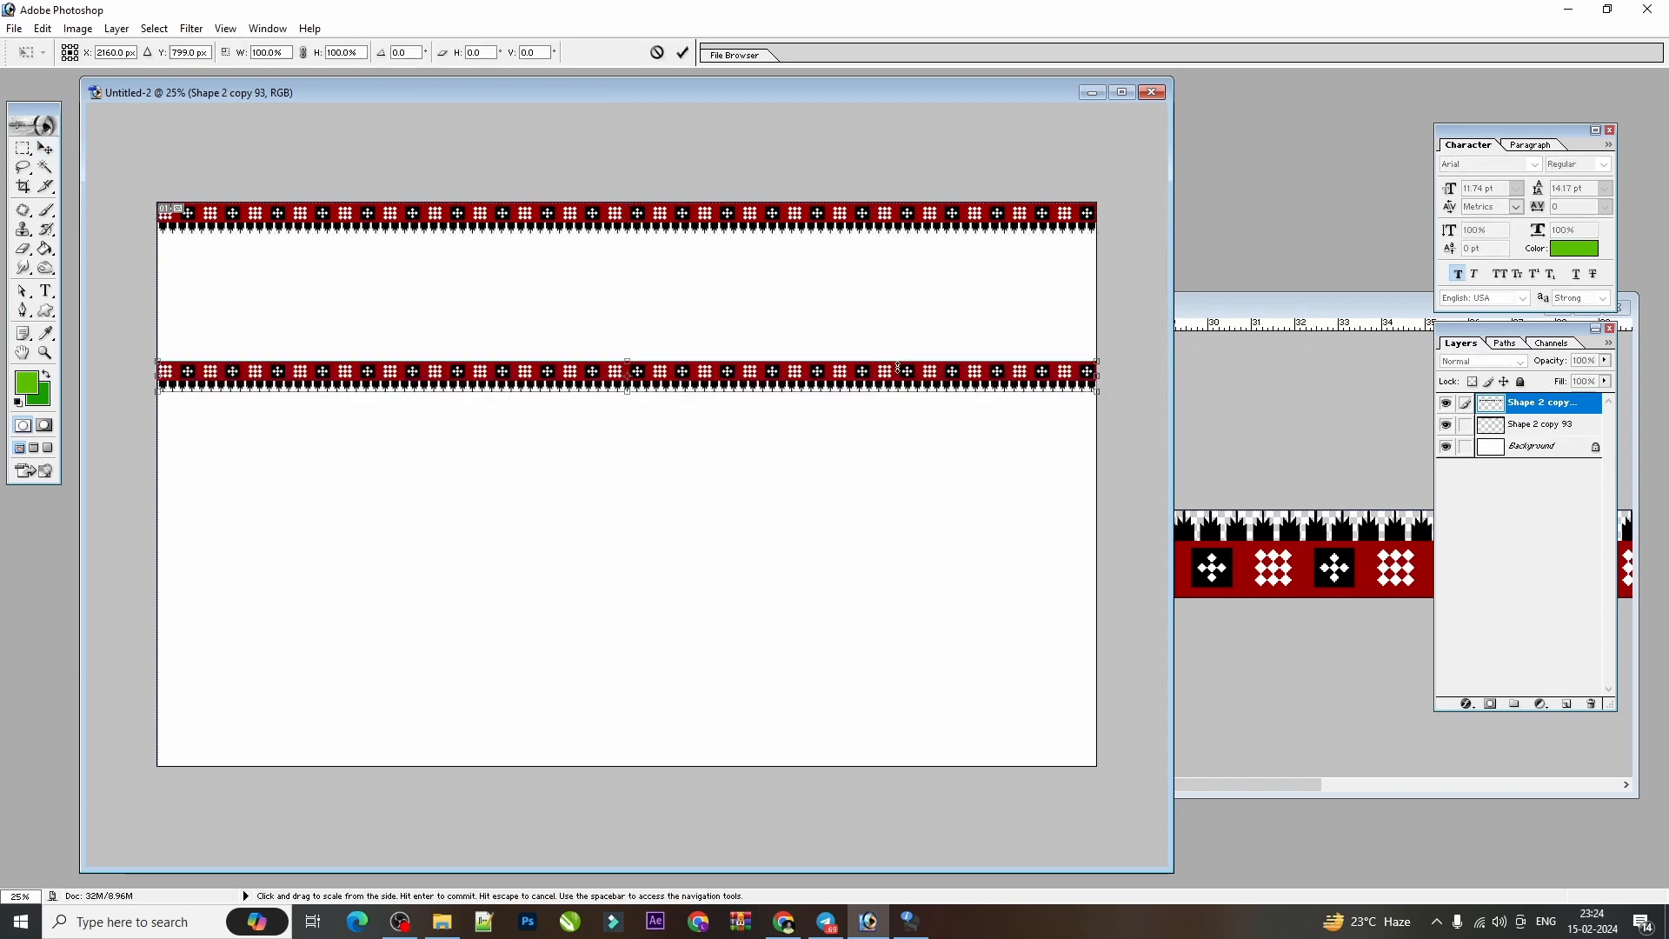
pyautogui.rightClick(903, 376)
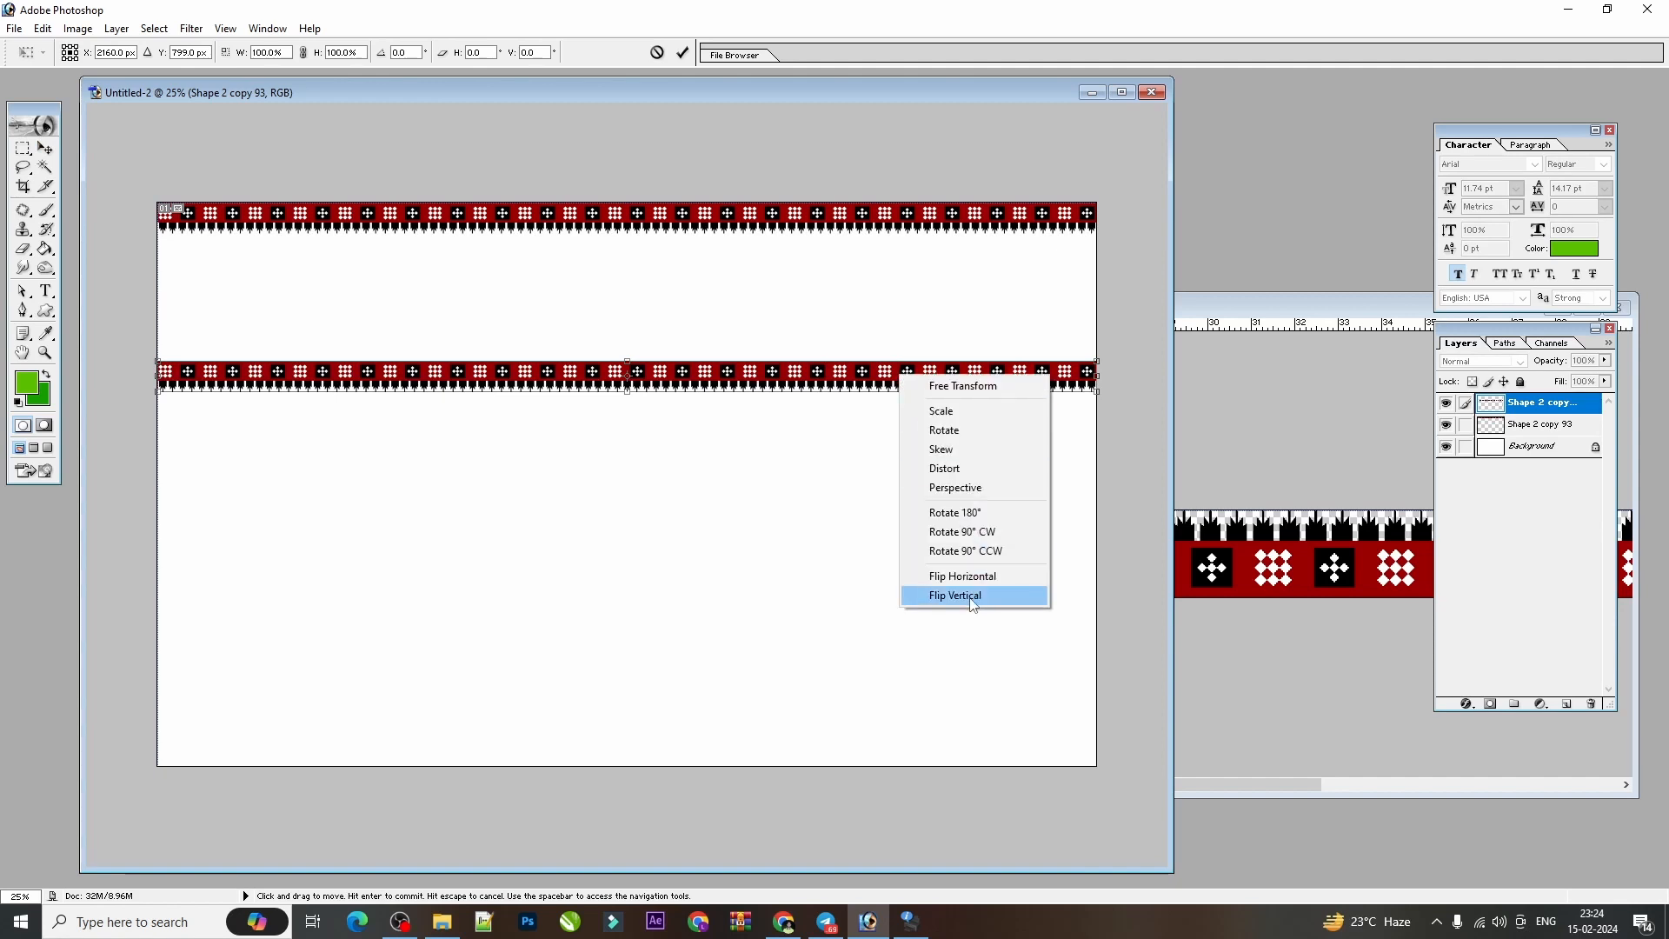
pyautogui.click(971, 596)
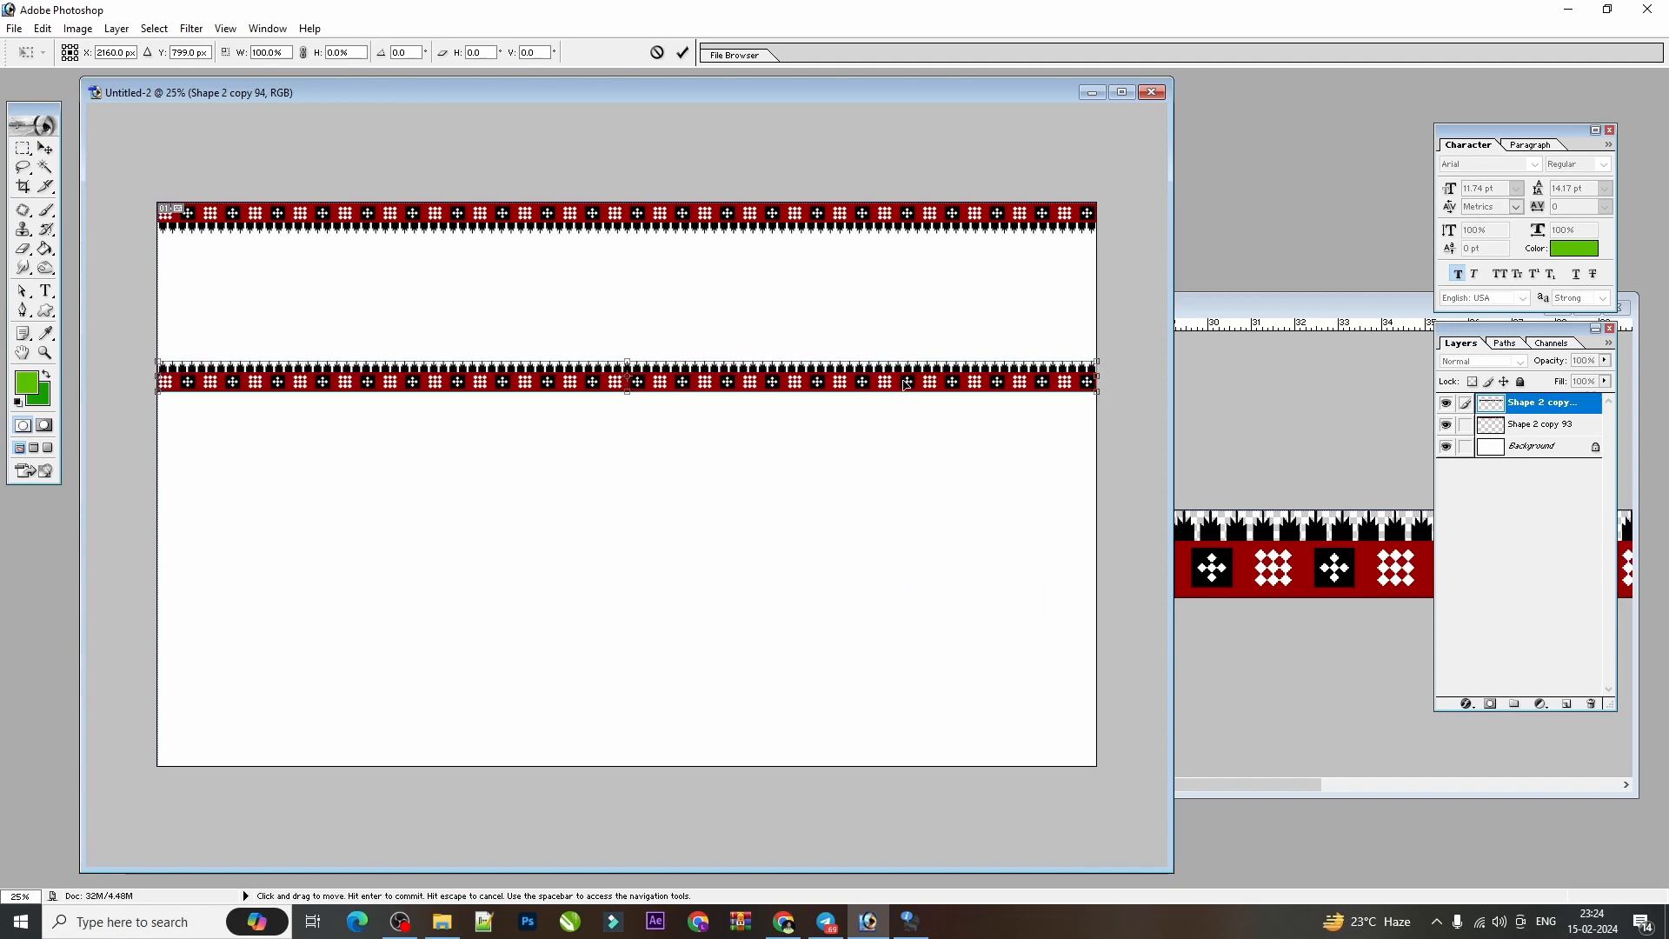
pyautogui.press('Return')
pyautogui.moveTo(893, 382); pyautogui.dragTo(909, 502)
pyautogui.moveTo(936, 737); pyautogui.dragTo(936, 757)
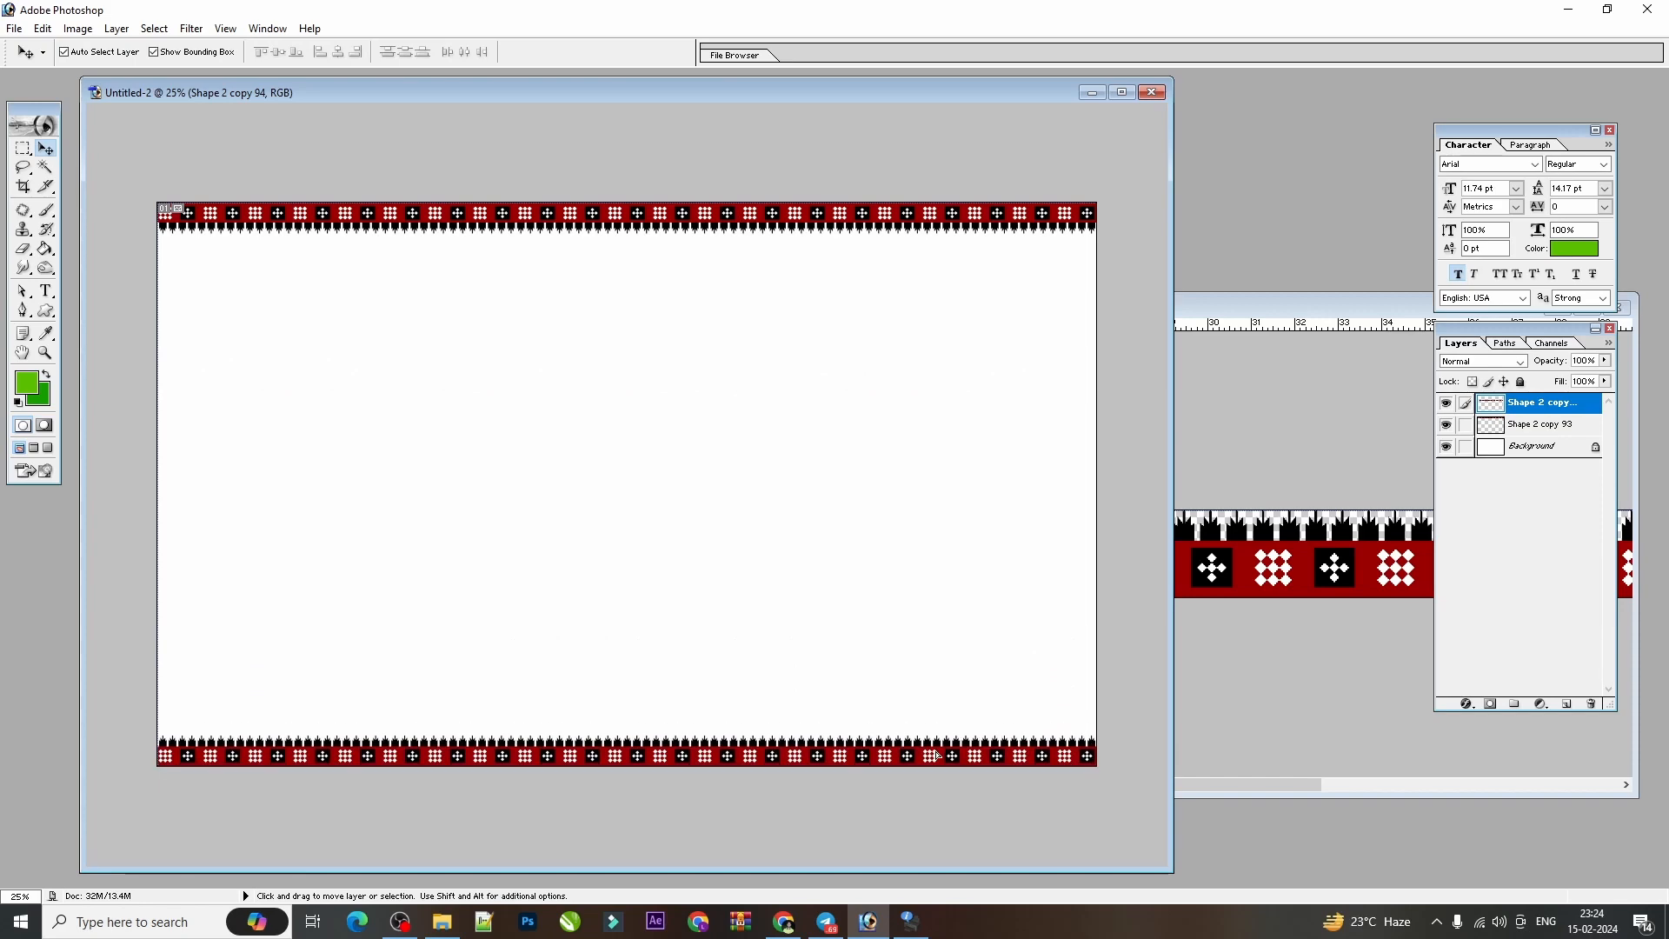
# Inspect the original border strip enlarged in its own document, and return to the 60 by 36 inch document.
pyautogui.rightClick(956, 458)
pyautogui.click(1014, 467)
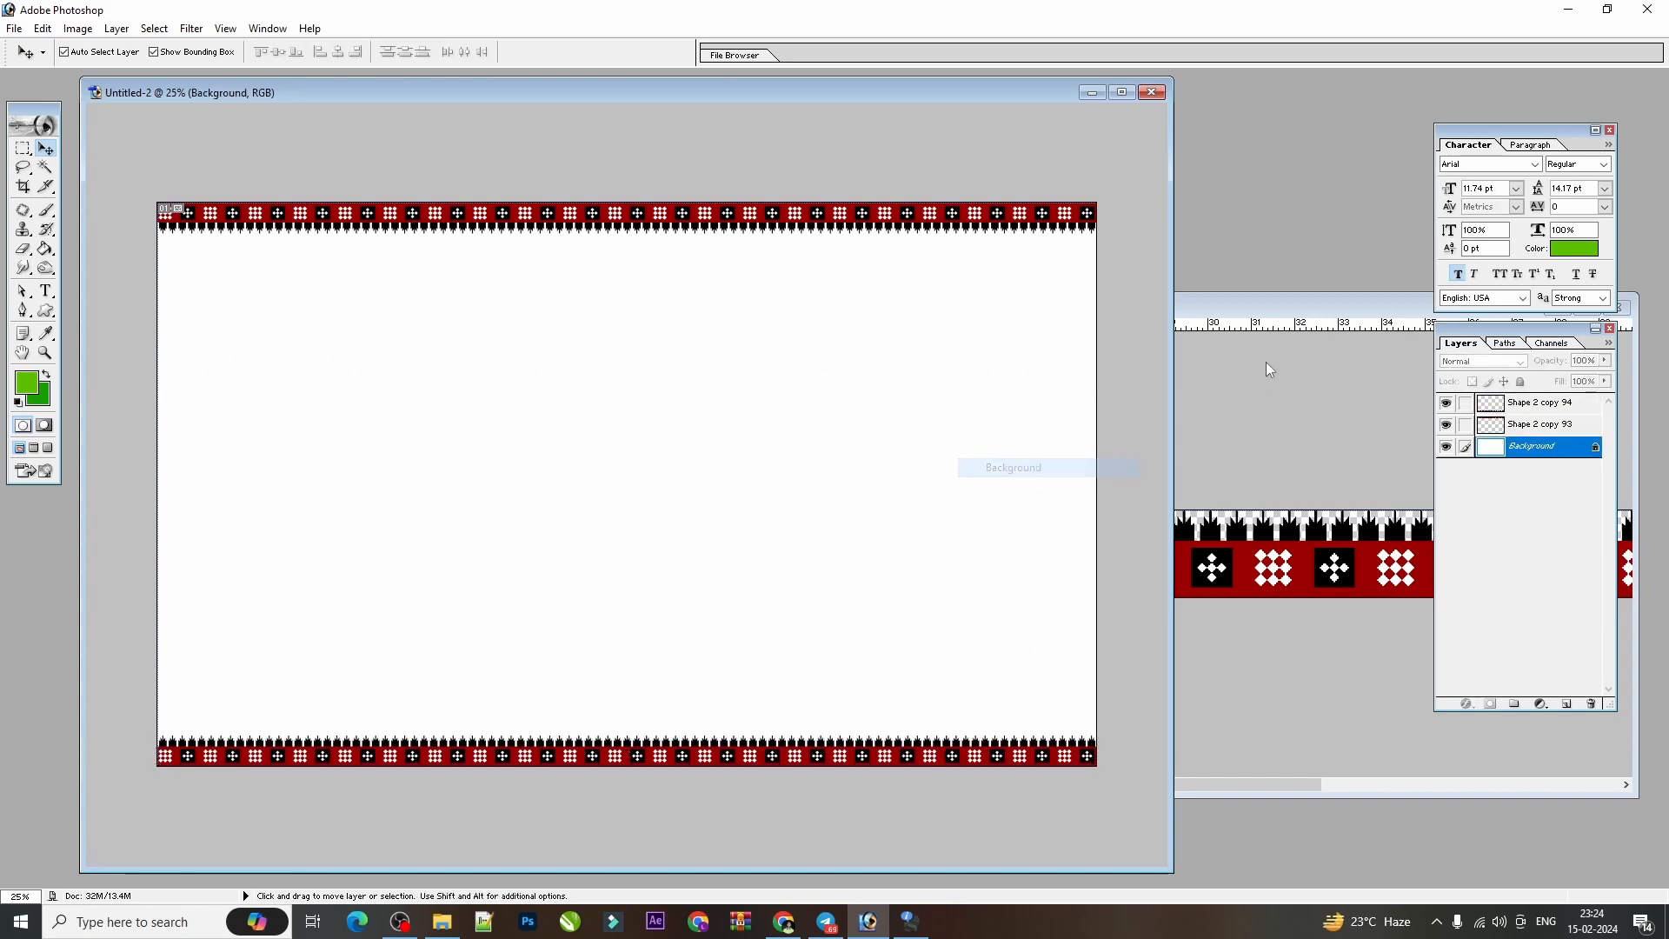
pyautogui.click(1266, 361)
pyautogui.moveTo(1278, 312); pyautogui.dragTo(858, 390)
pyautogui.click(1130, 388)
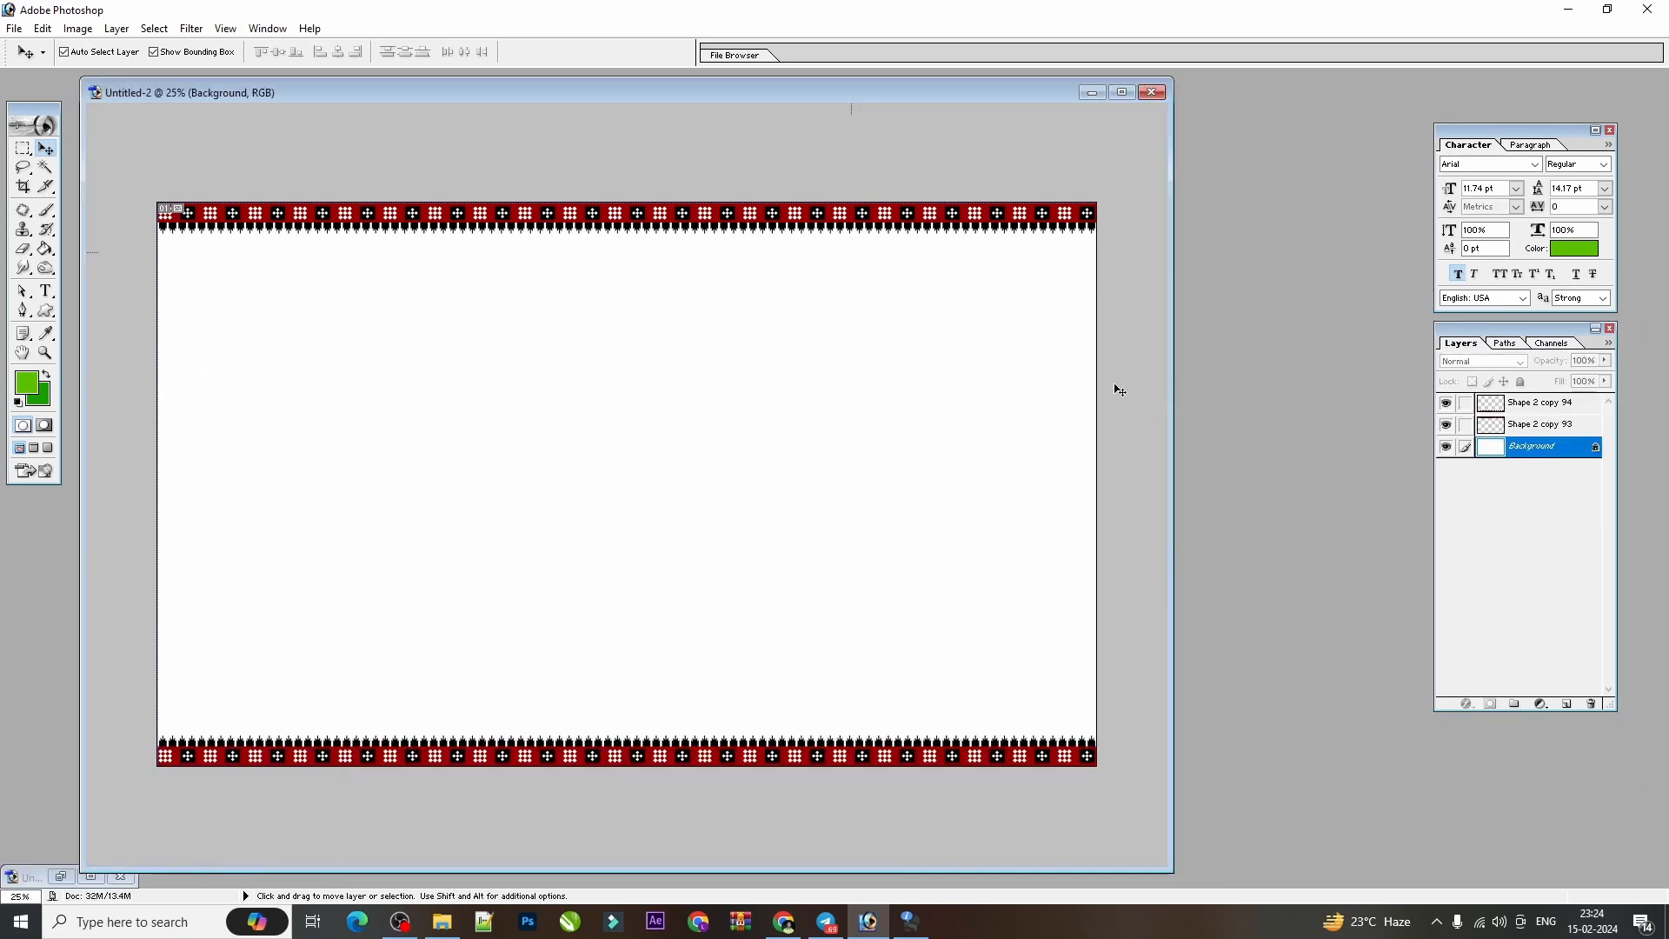
pyautogui.click(90, 876)
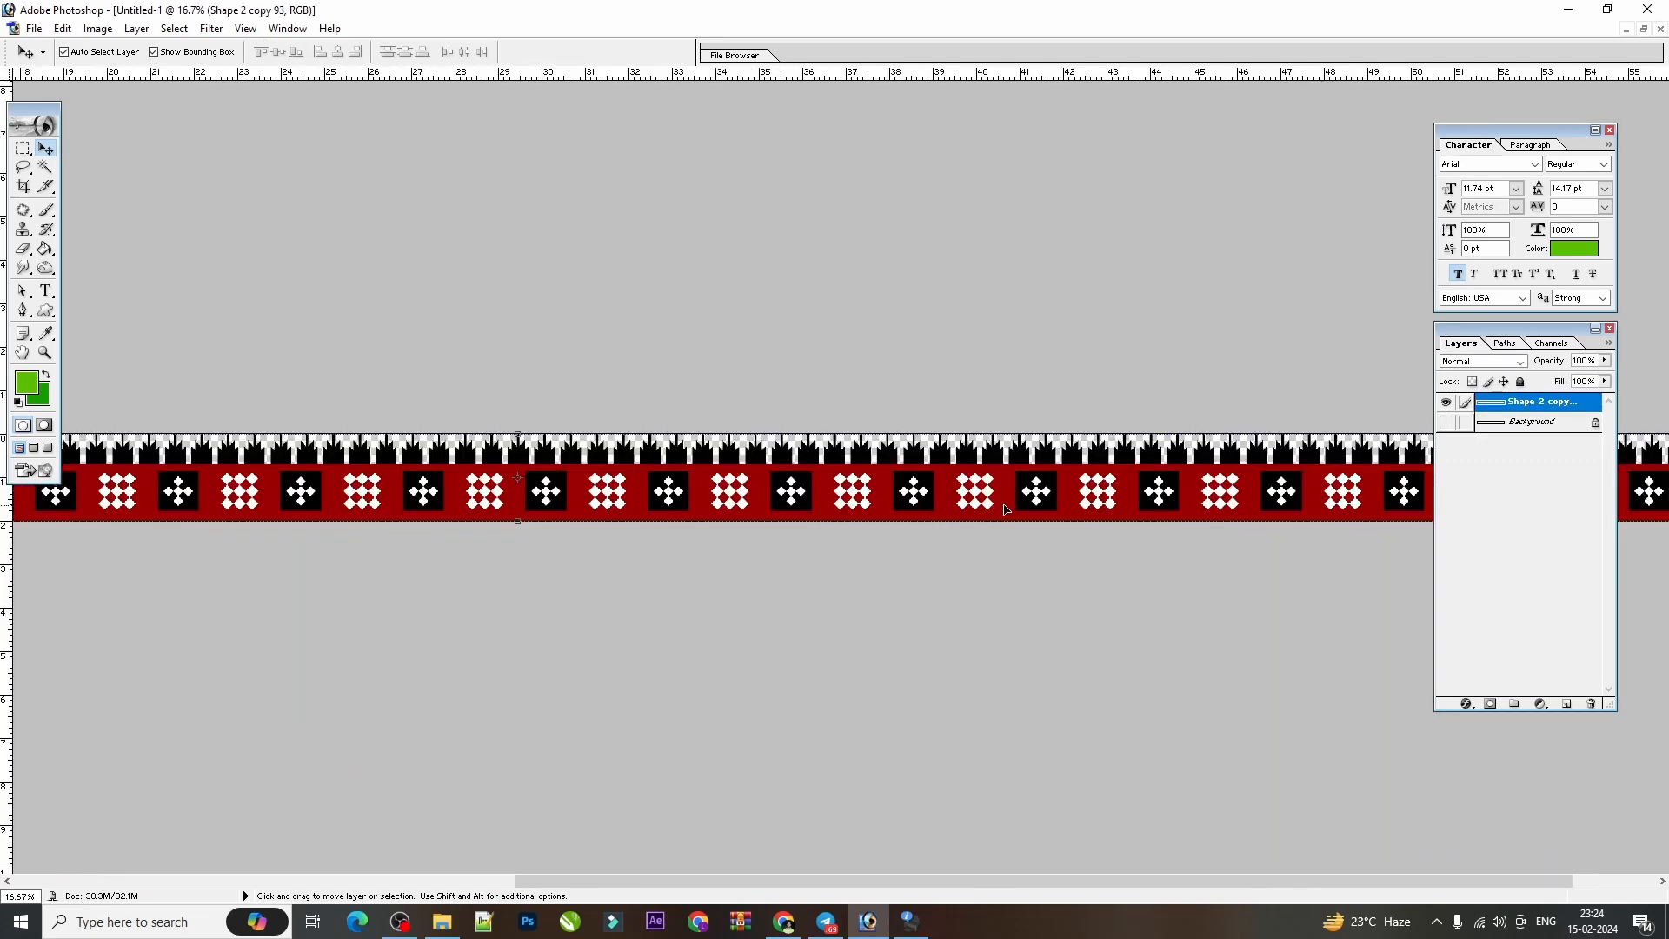
pyautogui.hotkey('ctrl', '-')
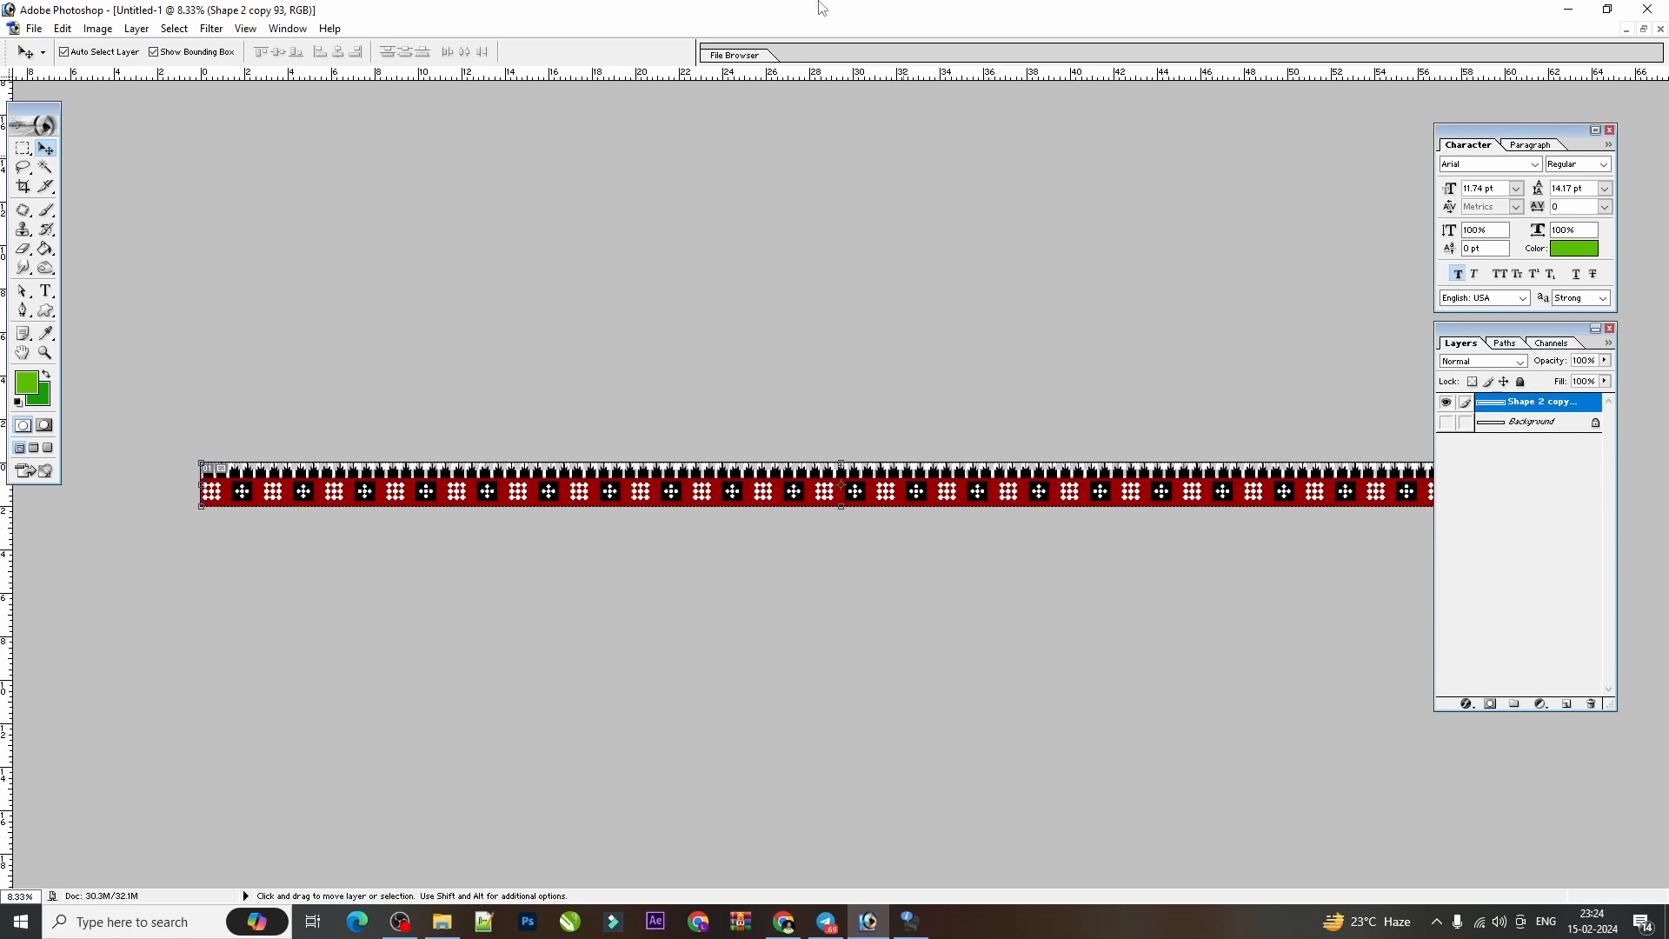
pyautogui.scroll(3, 808, 399)
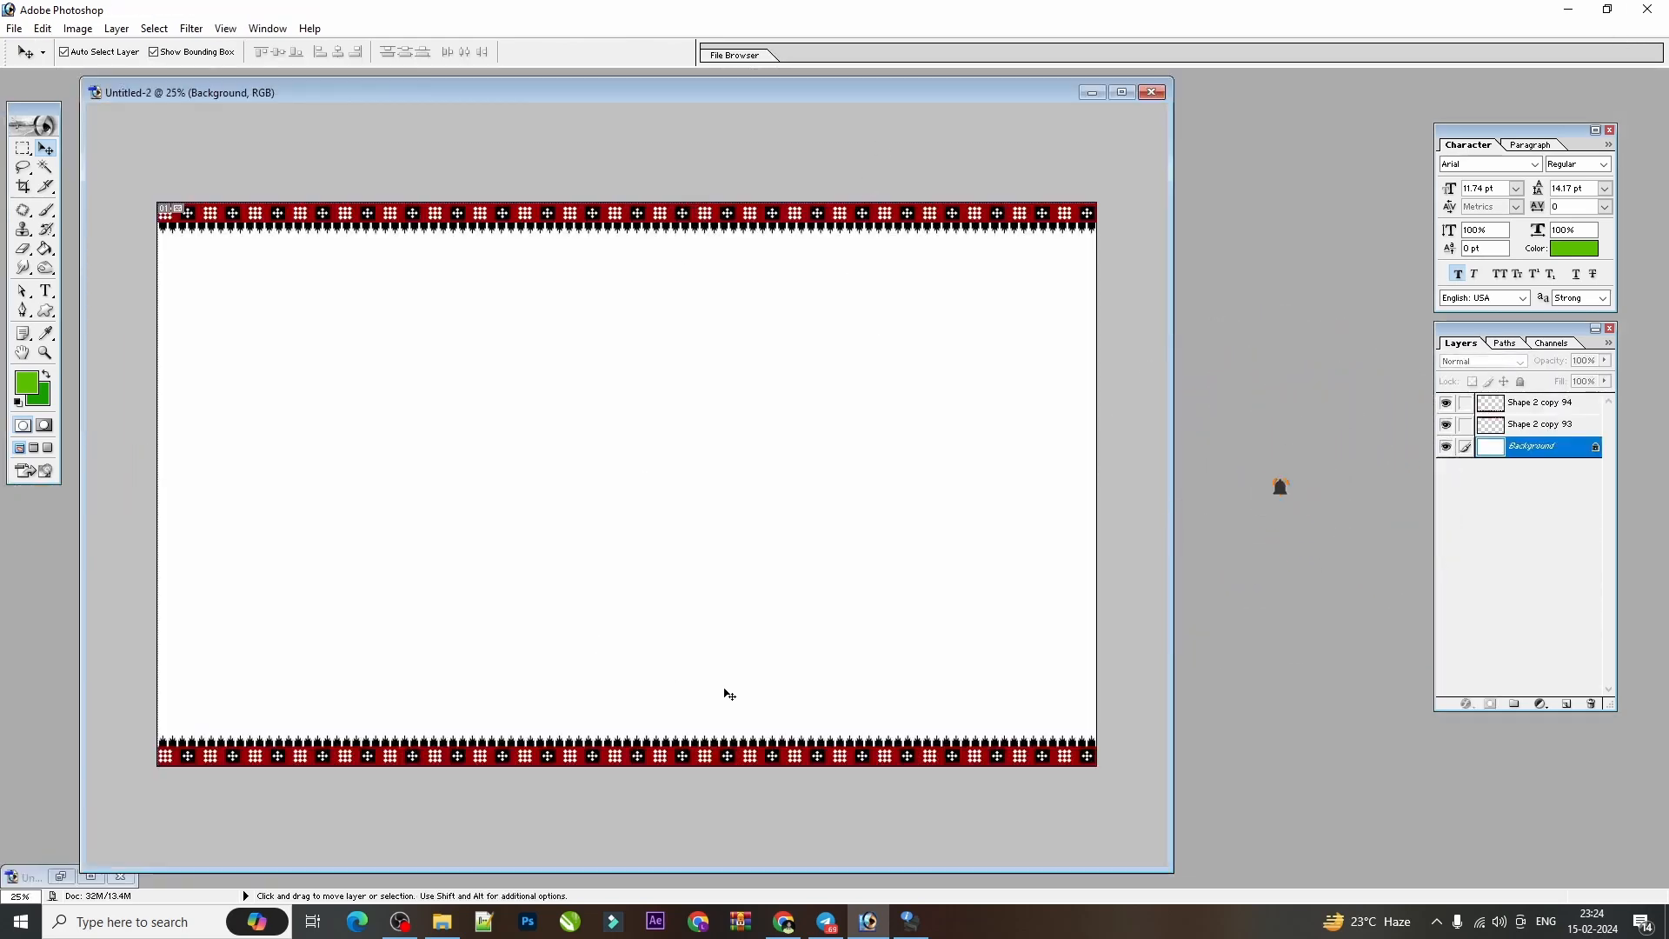
# Examine the bottom border's pattern up close and return to the full-canvas view.
pyautogui.hotkey('ctrl', '+')
pyautogui.hotkey('ctrl', '+')
pyautogui.hotkey('ctrl', '+')
pyautogui.hotkey('ctrl', '+')
pyautogui.moveTo(724, 643); pyautogui.dragTo(681, 603)
pyautogui.moveTo(759, 681); pyautogui.dragTo(607, 237)
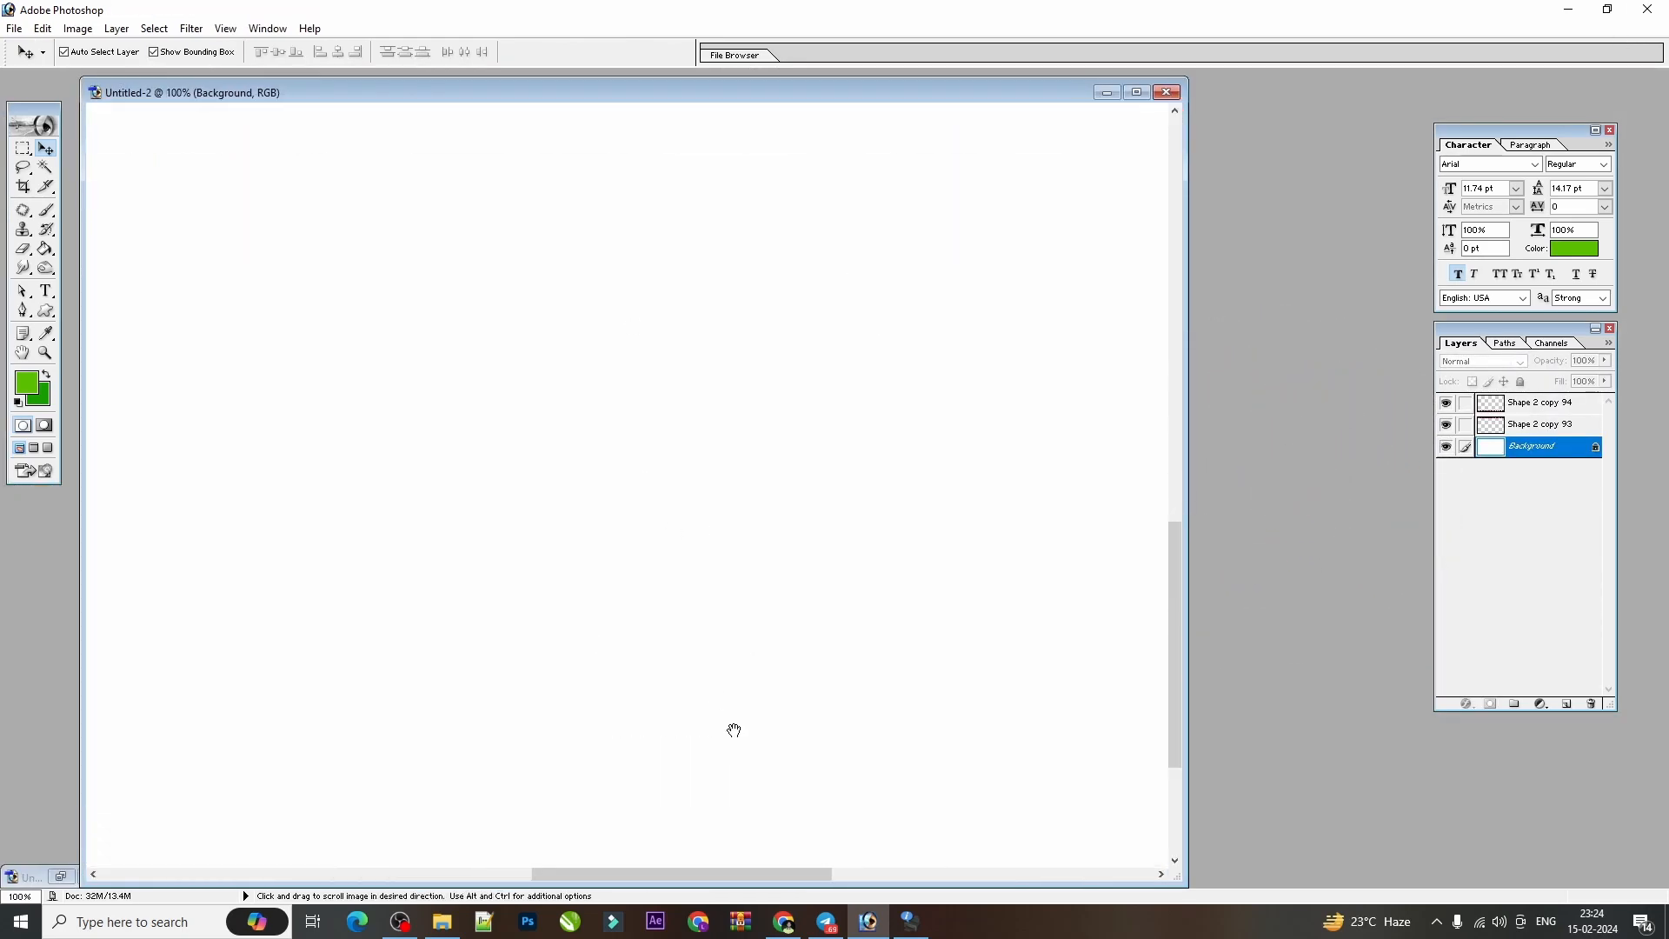
pyautogui.moveTo(734, 730); pyautogui.dragTo(522, 504)
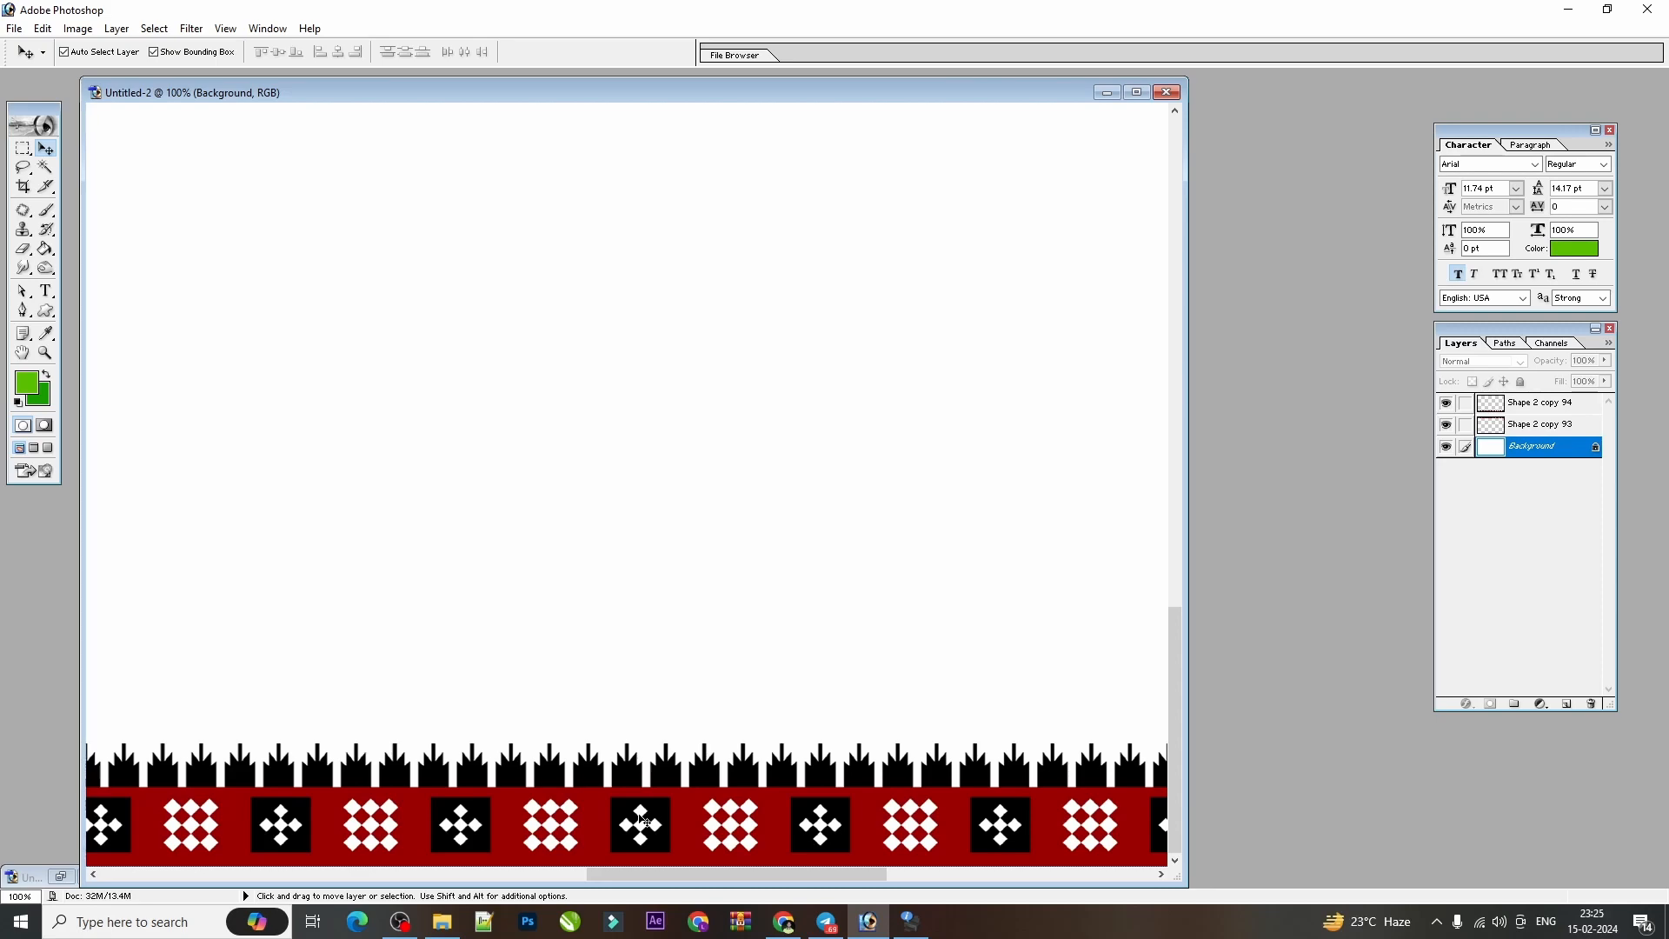
pyautogui.hotkey('ctrl', '-')
pyautogui.hotkey('ctrl', '-')
pyautogui.hotkey('ctrl', '-')
pyautogui.hotkey('ctrl', '-')
pyautogui.hotkey('ctrl', '-')
pyautogui.hotkey('ctrl', '+')
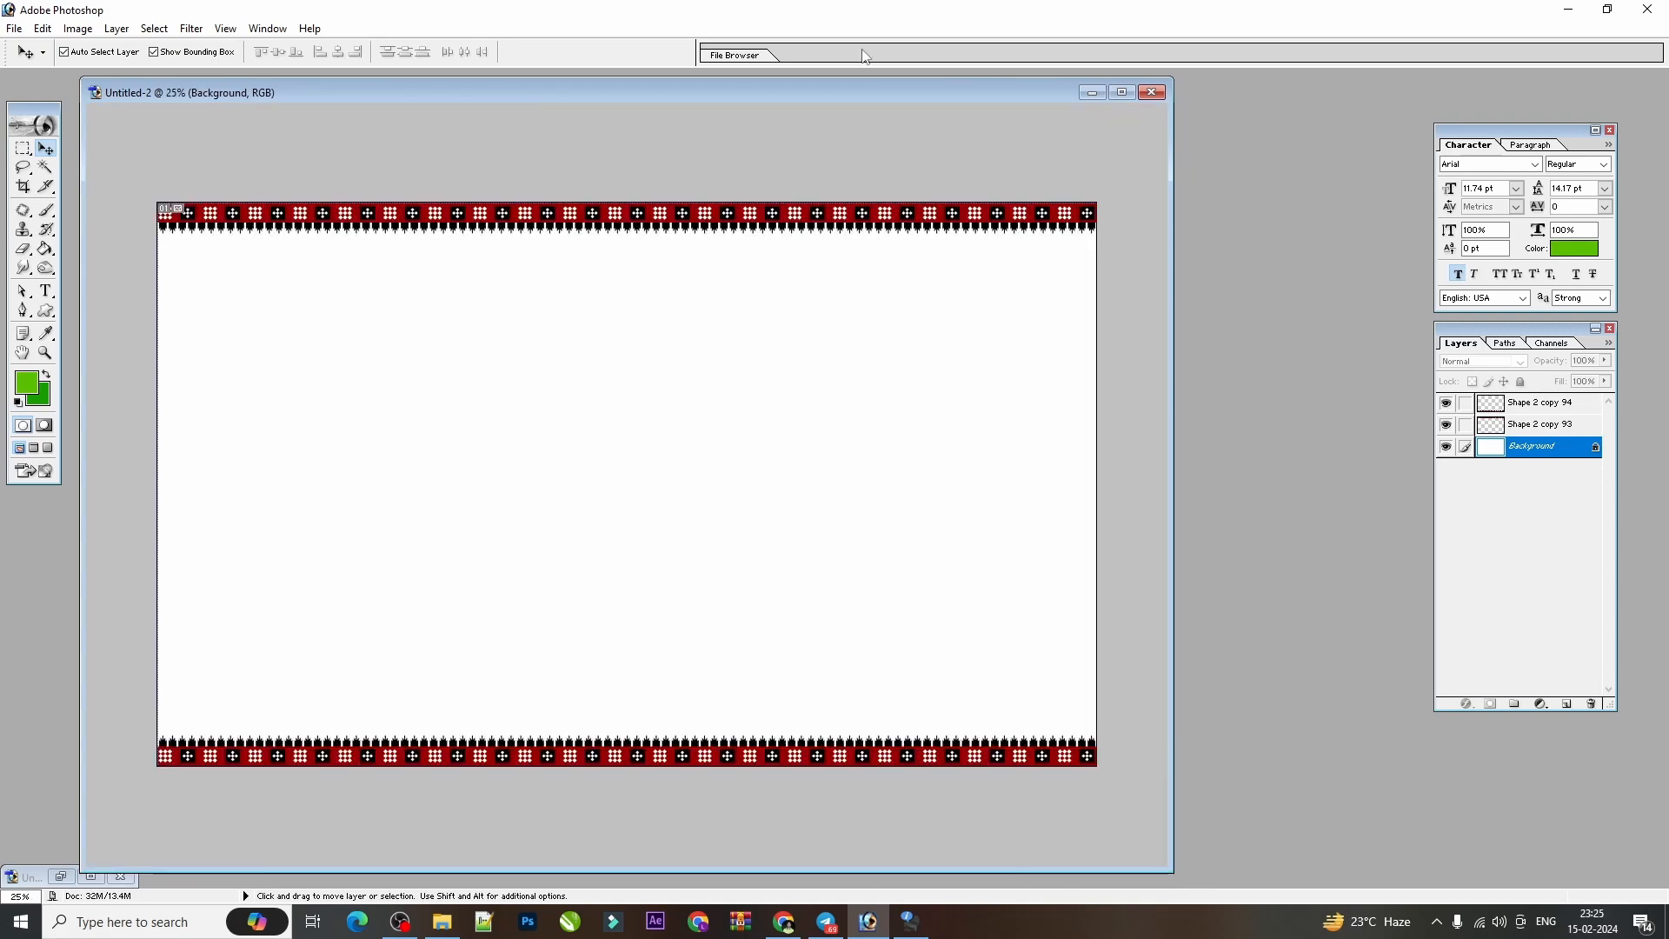
pyautogui.hotkey('ctrl', '-')
pyautogui.hotkey('ctrl', '+')
# Duplicate the top border strip, rotated 90° clockwise, and place the copy along the canvas's right edge.
pyautogui.click(568, 209)
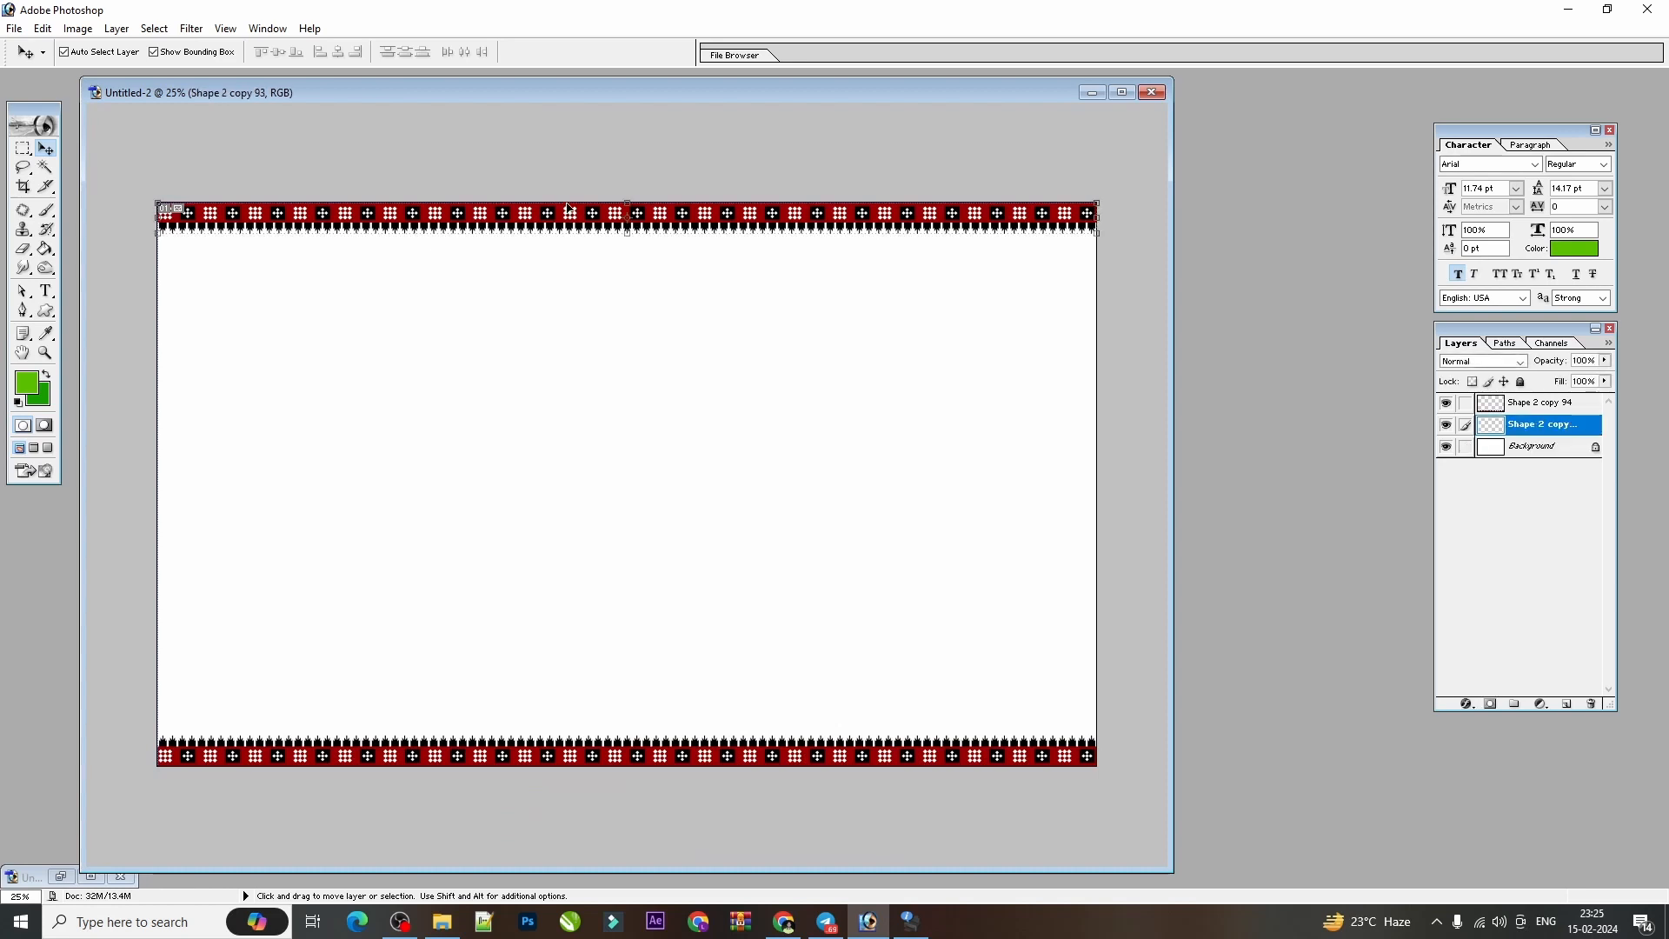
pyautogui.moveTo(569, 209); pyautogui.dragTo(570, 359)
pyautogui.hotkey('ctrl', 't')
pyautogui.rightClick(617, 382)
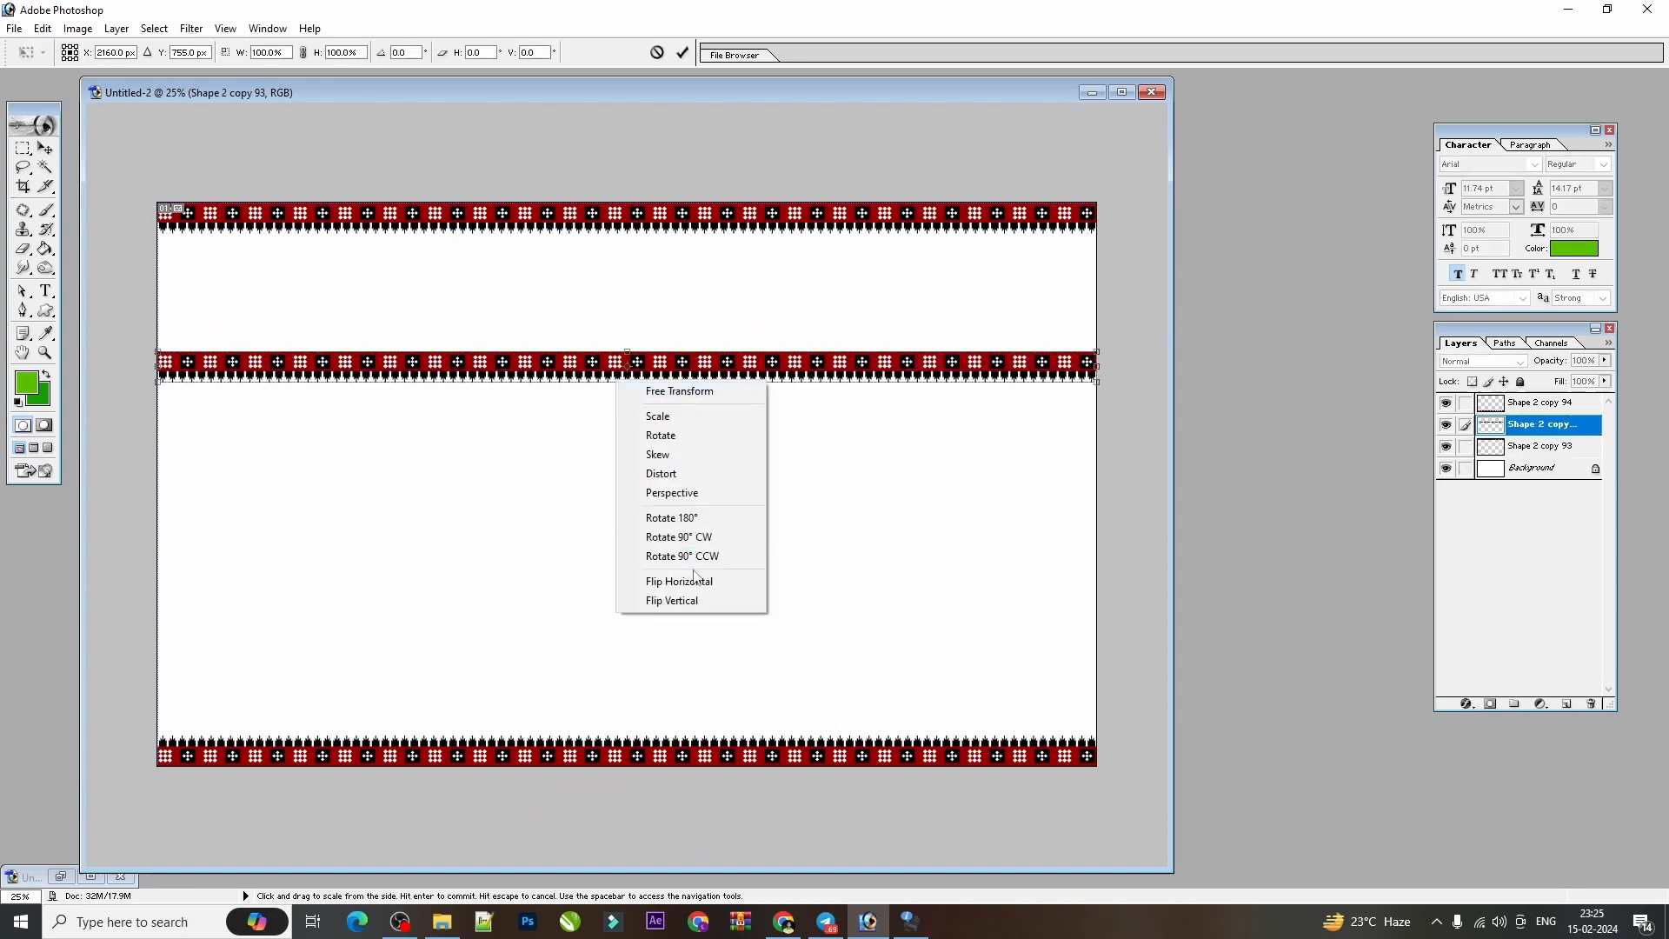
pyautogui.click(693, 536)
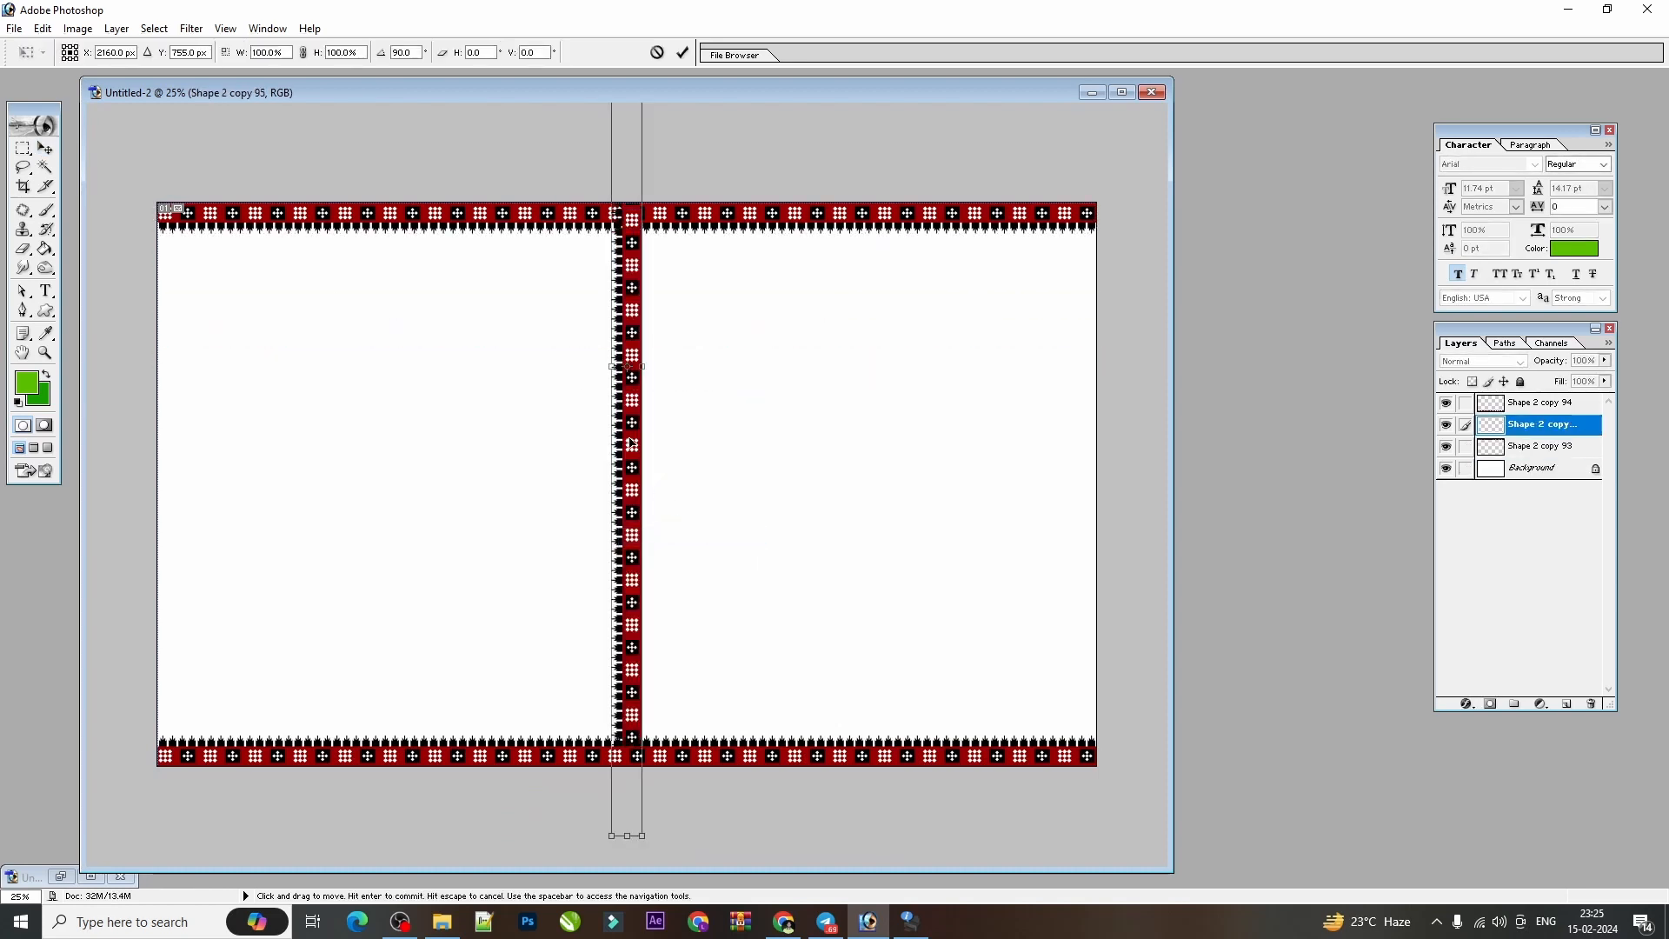
pyautogui.press('Return')
pyautogui.moveTo(632, 444); pyautogui.dragTo(1083, 463)
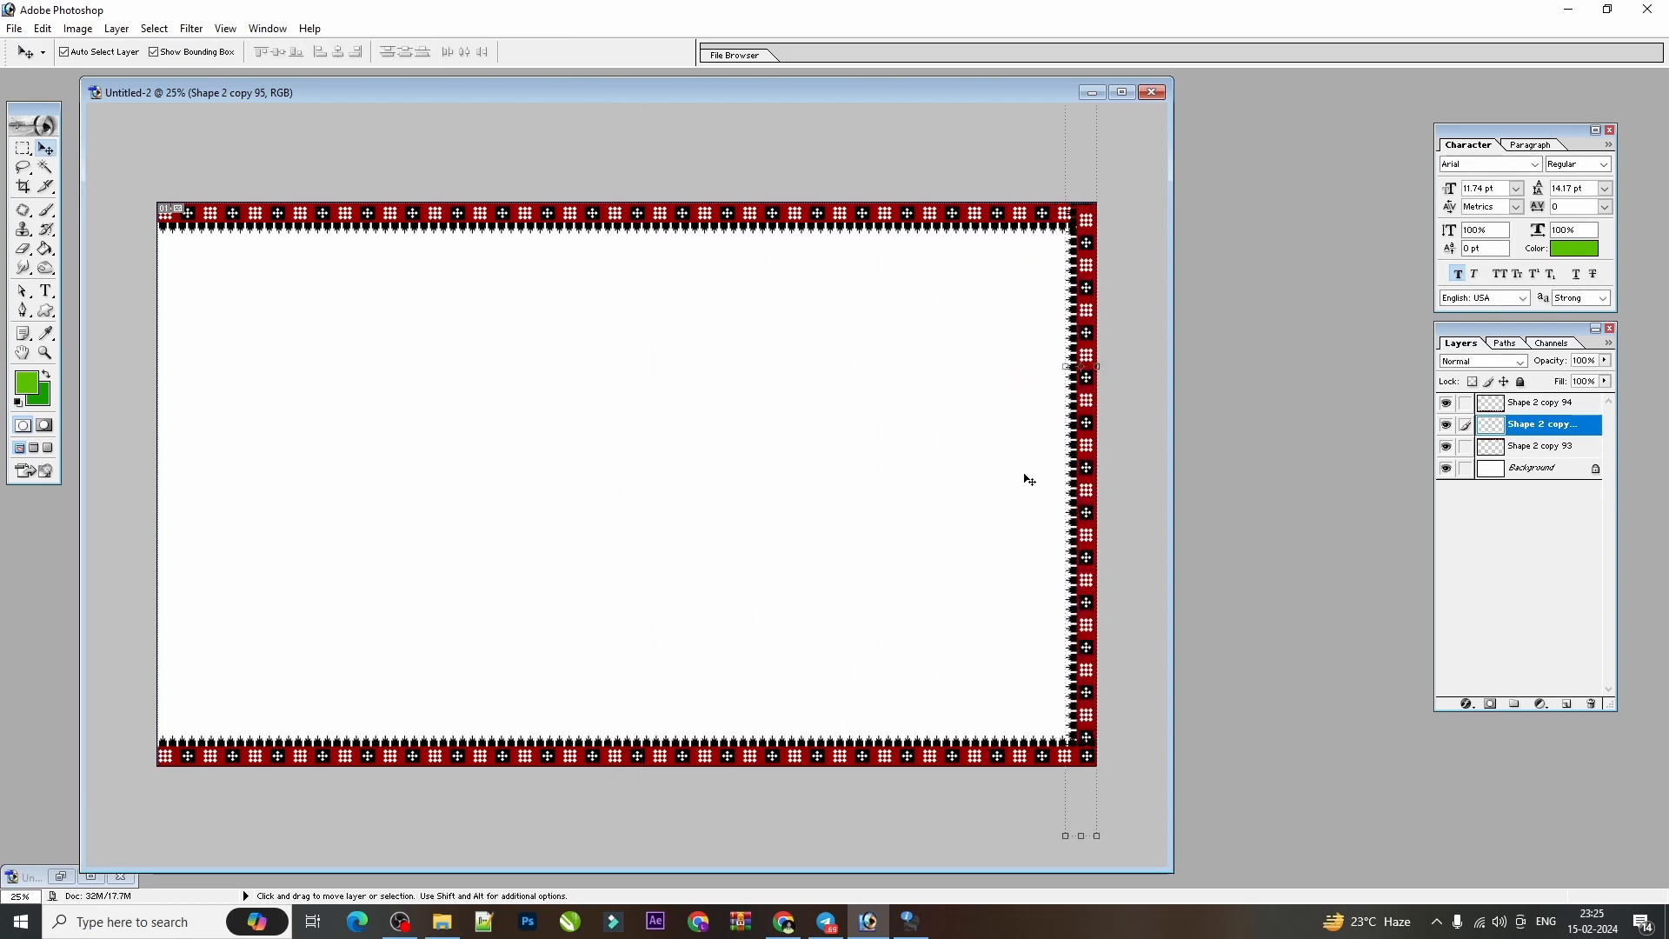
# Shift the right-edge border up so a black cross motif falls on the bottom corner, and bring its layer to the front.
pyautogui.hotkey('ctrl', '+')
pyautogui.hotkey('ctrl', '+')
pyautogui.hotkey('ctrl', '+')
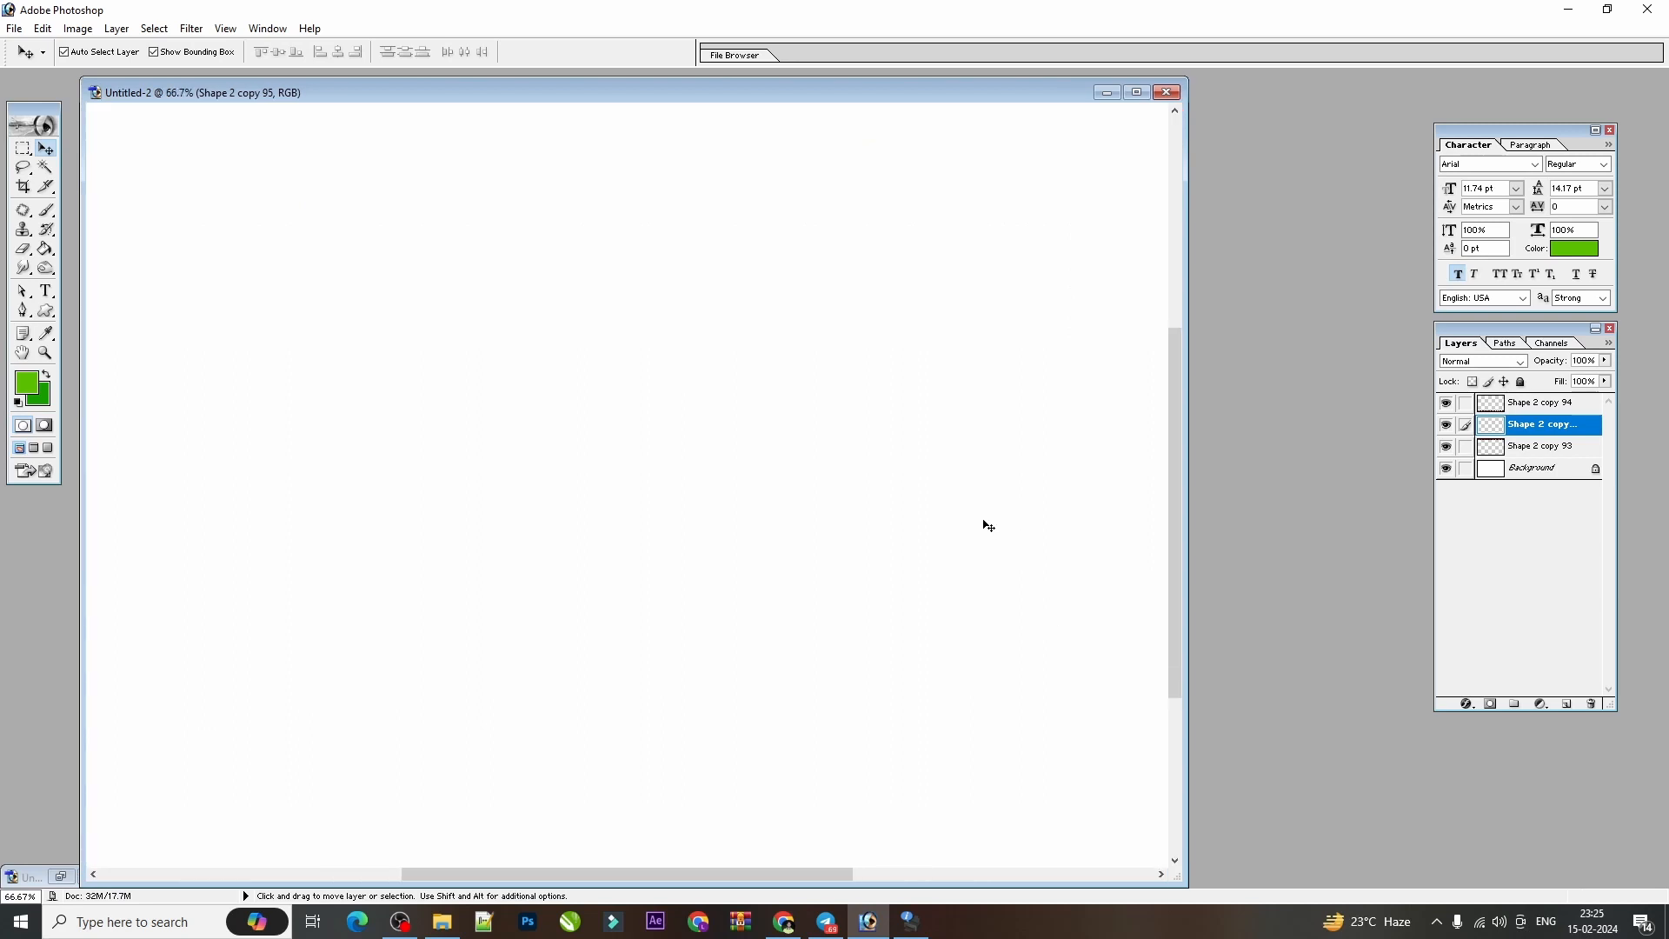
pyautogui.press('space')
pyautogui.moveTo(987, 524); pyautogui.dragTo(447, 190)
pyautogui.moveTo(1124, 705); pyautogui.dragTo(1125, 639)
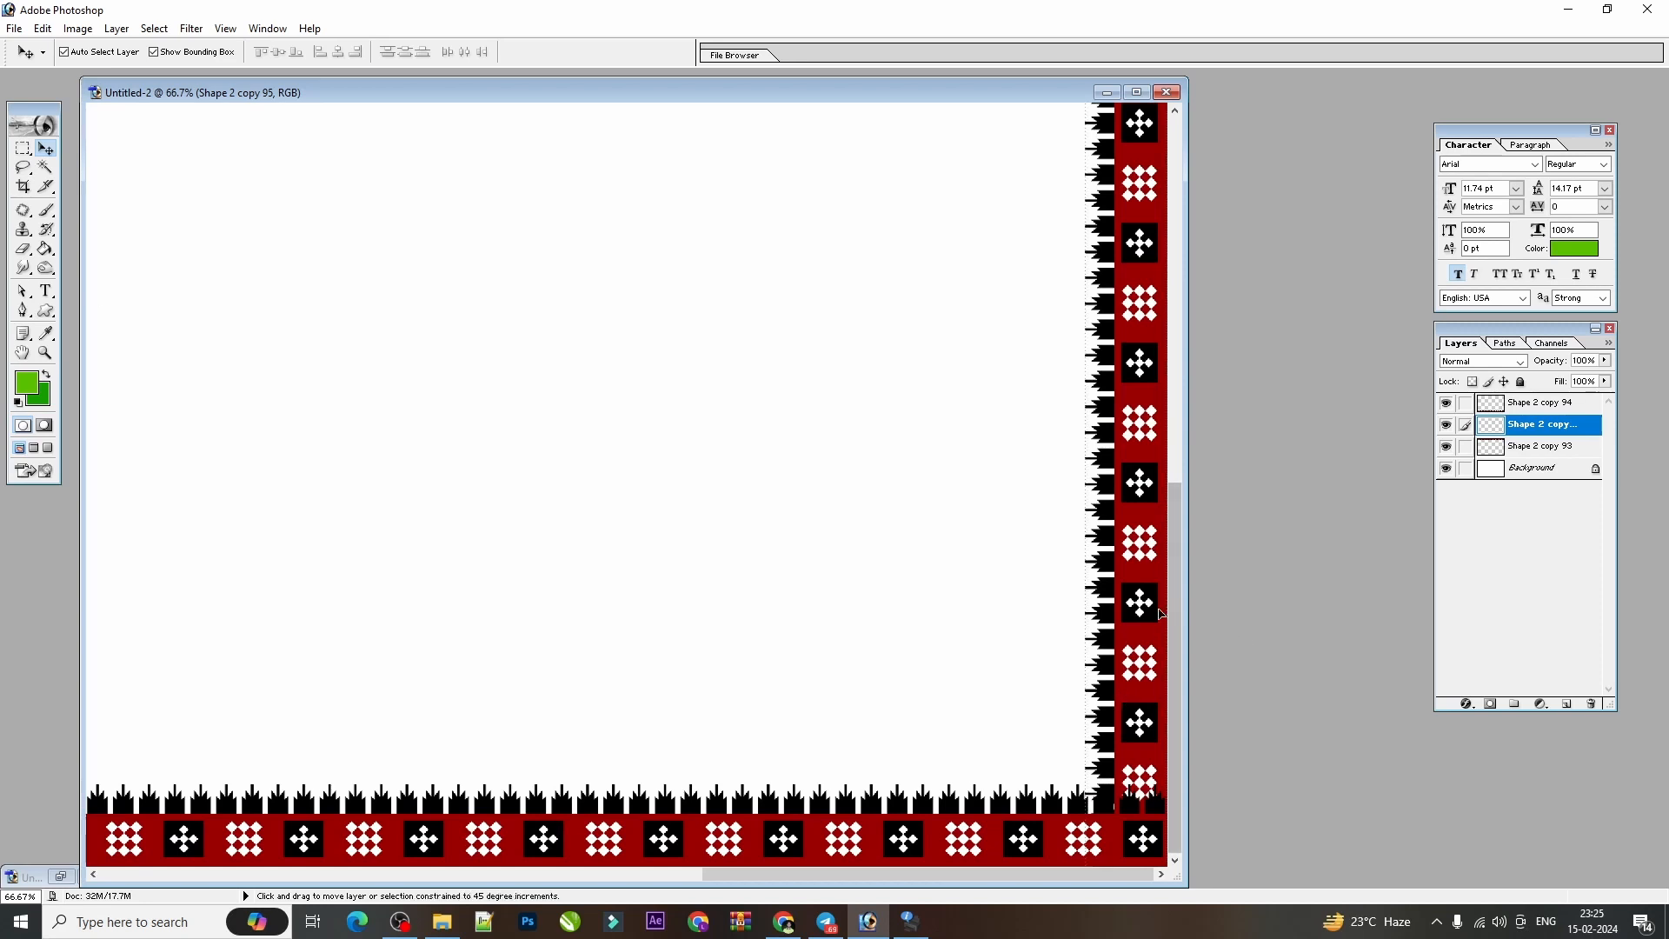
pyautogui.hotkey('ctrl', ']')
pyautogui.hotkey('ctrl', '-')
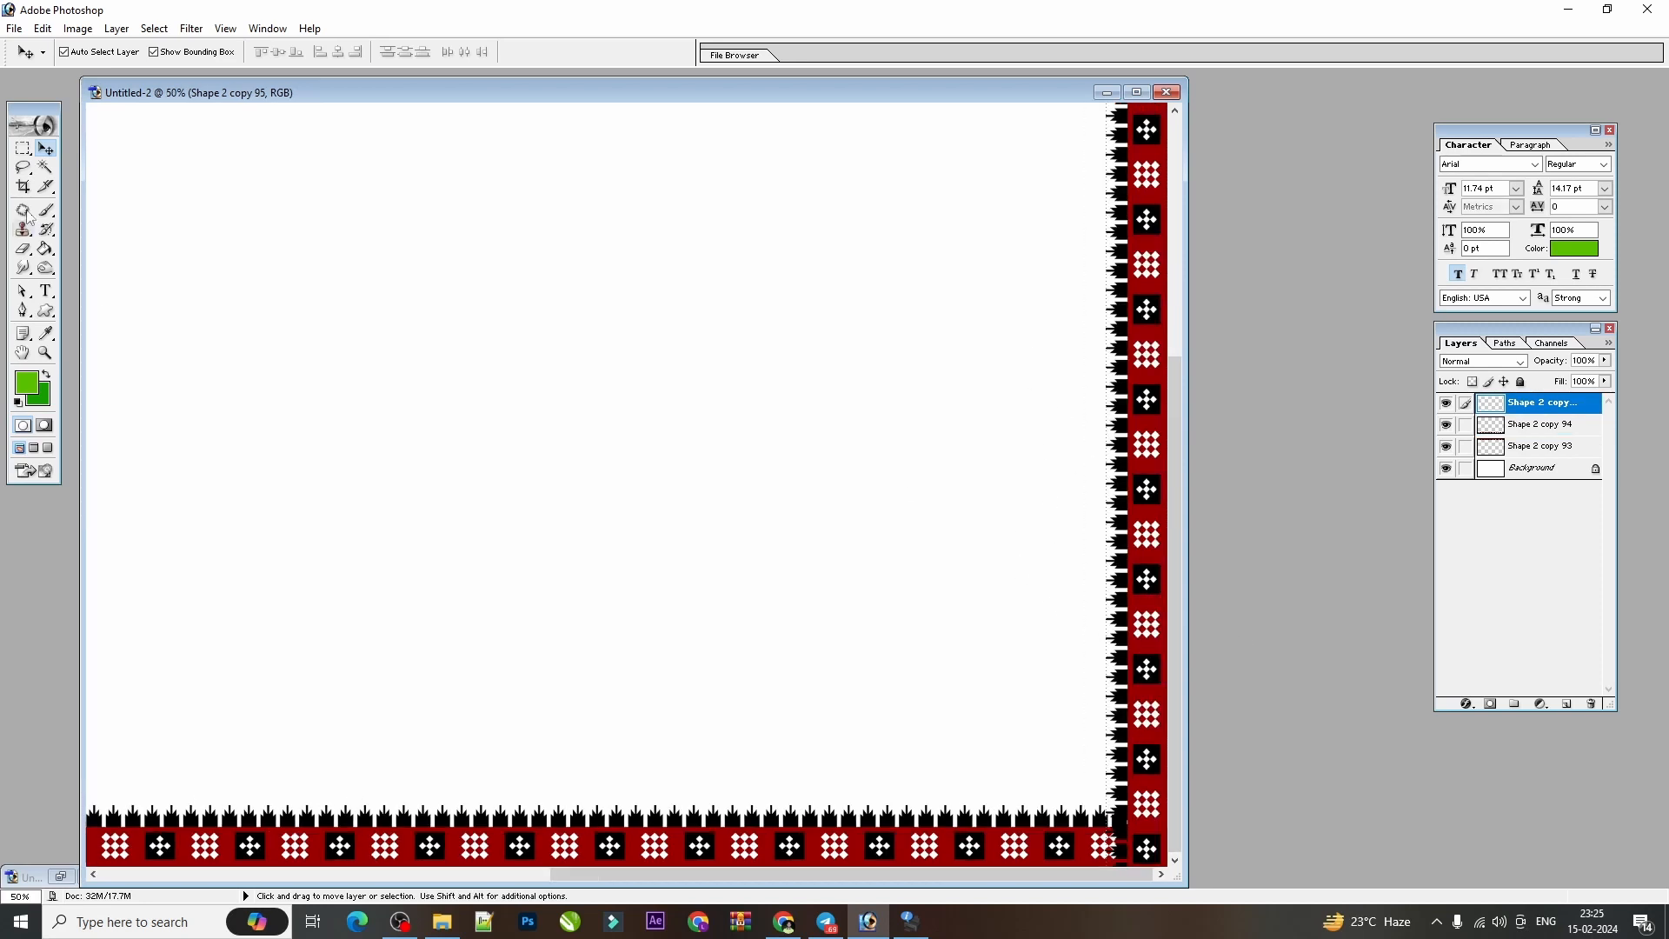
# Try to cut the right-edge border along a diagonal at the bottom corner with the Polygonal Lasso, then deselect.
pyautogui.click(27, 169)
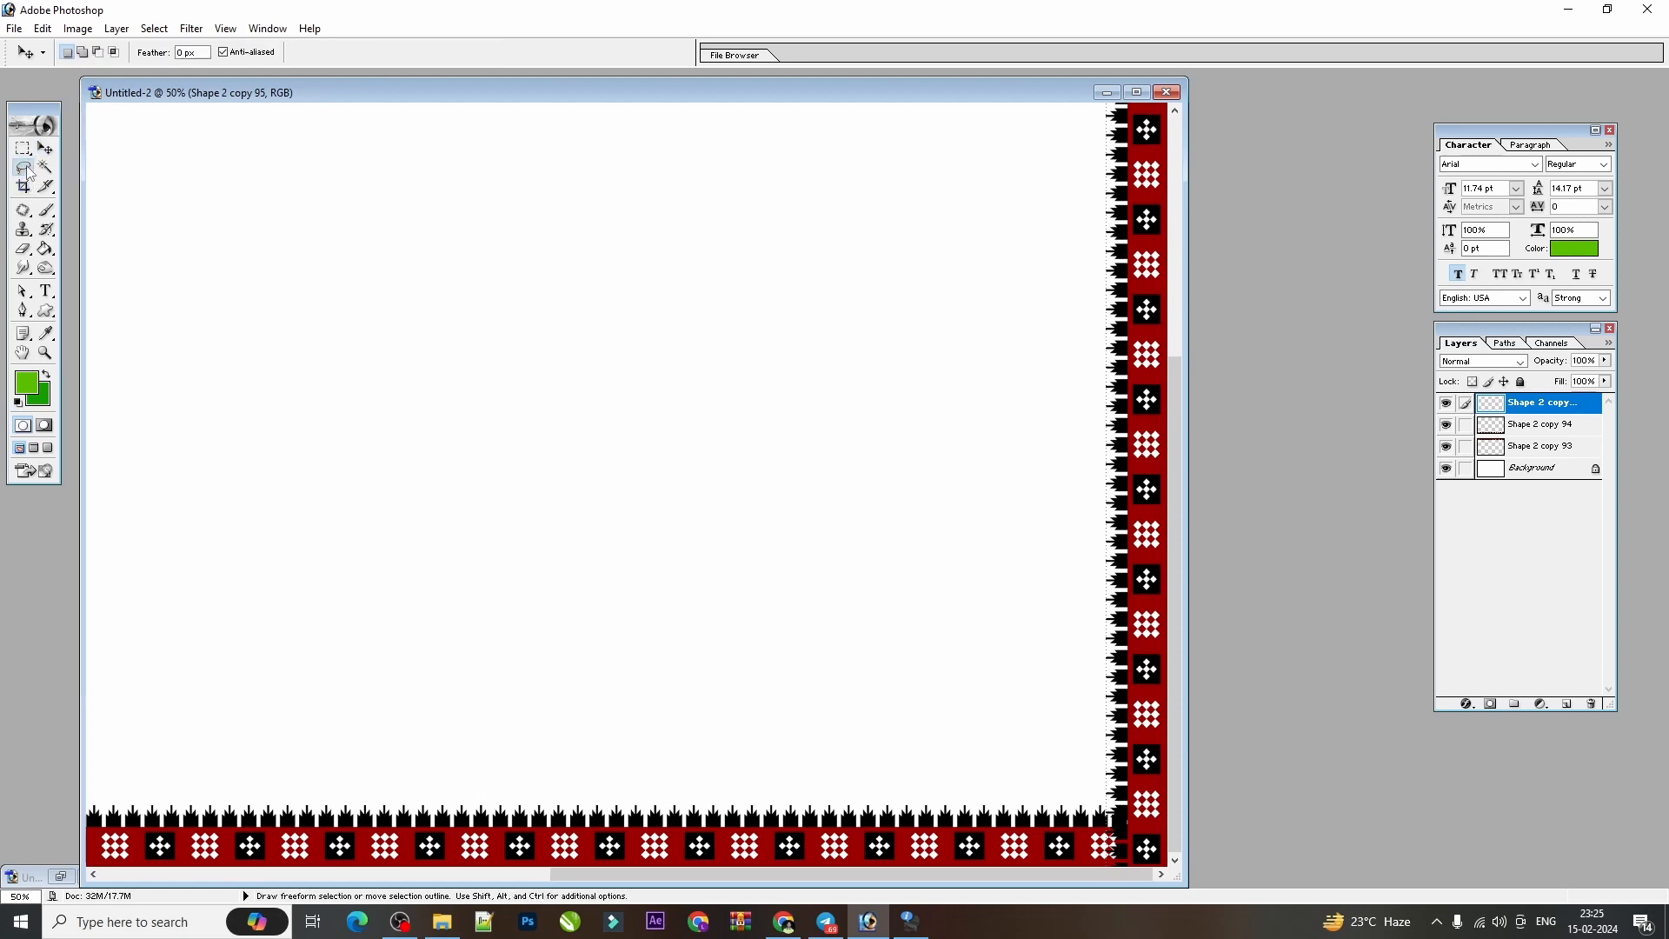
pyautogui.moveTo(27, 169); pyautogui.dragTo(96, 183)
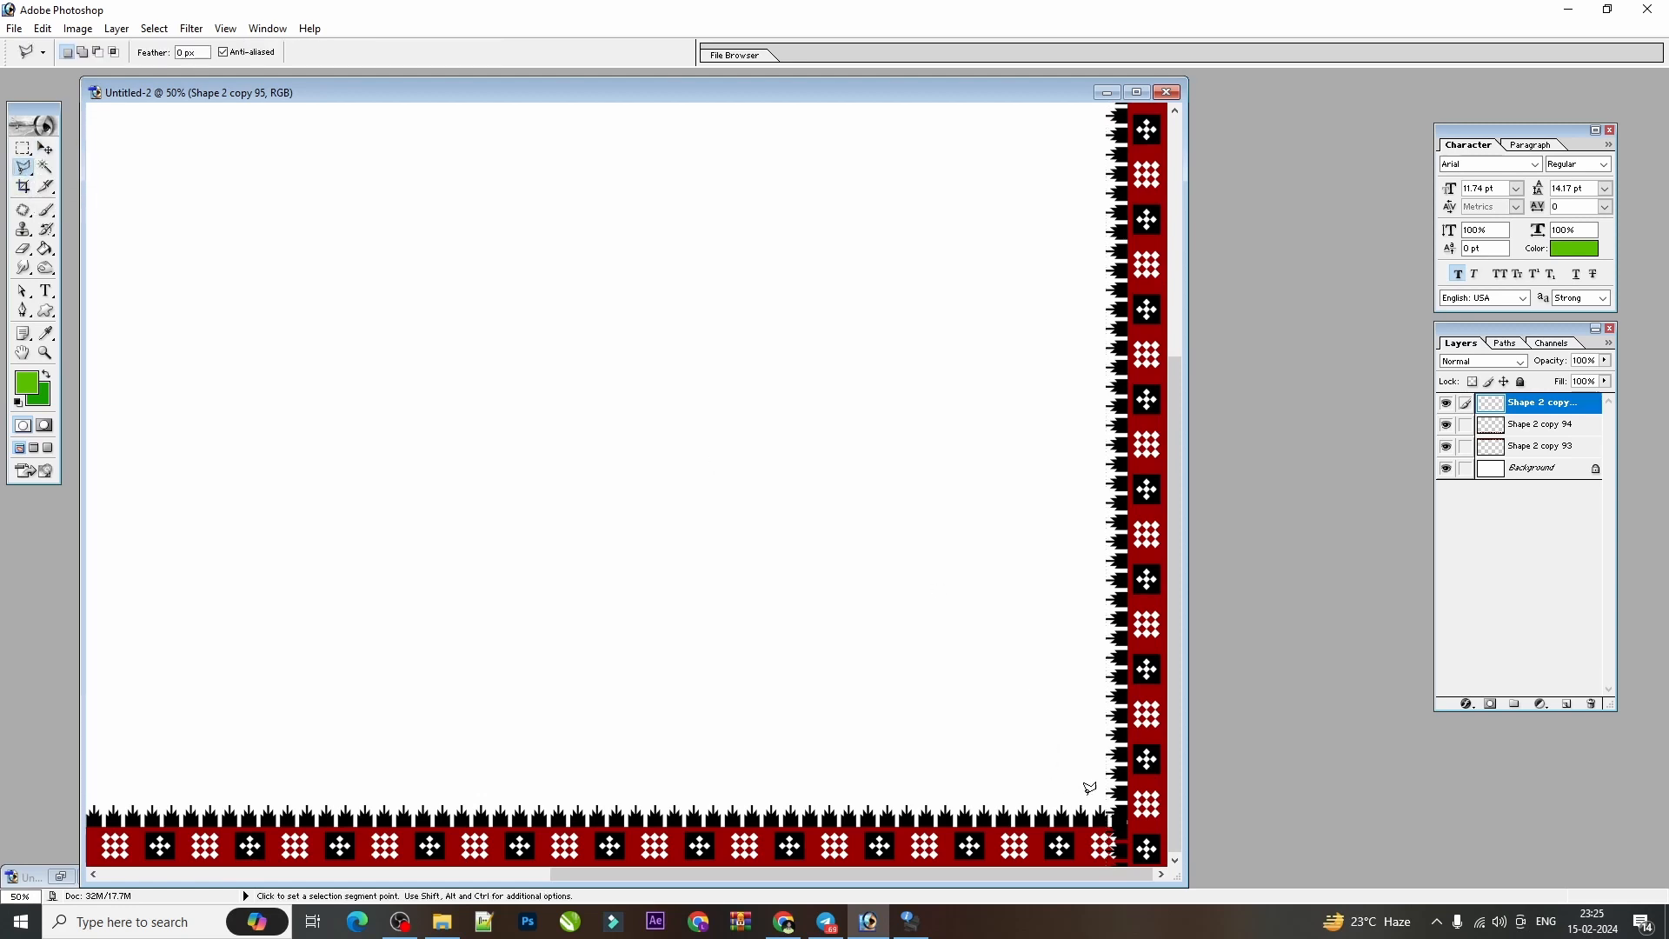
pyautogui.doubleClick(1162, 862)
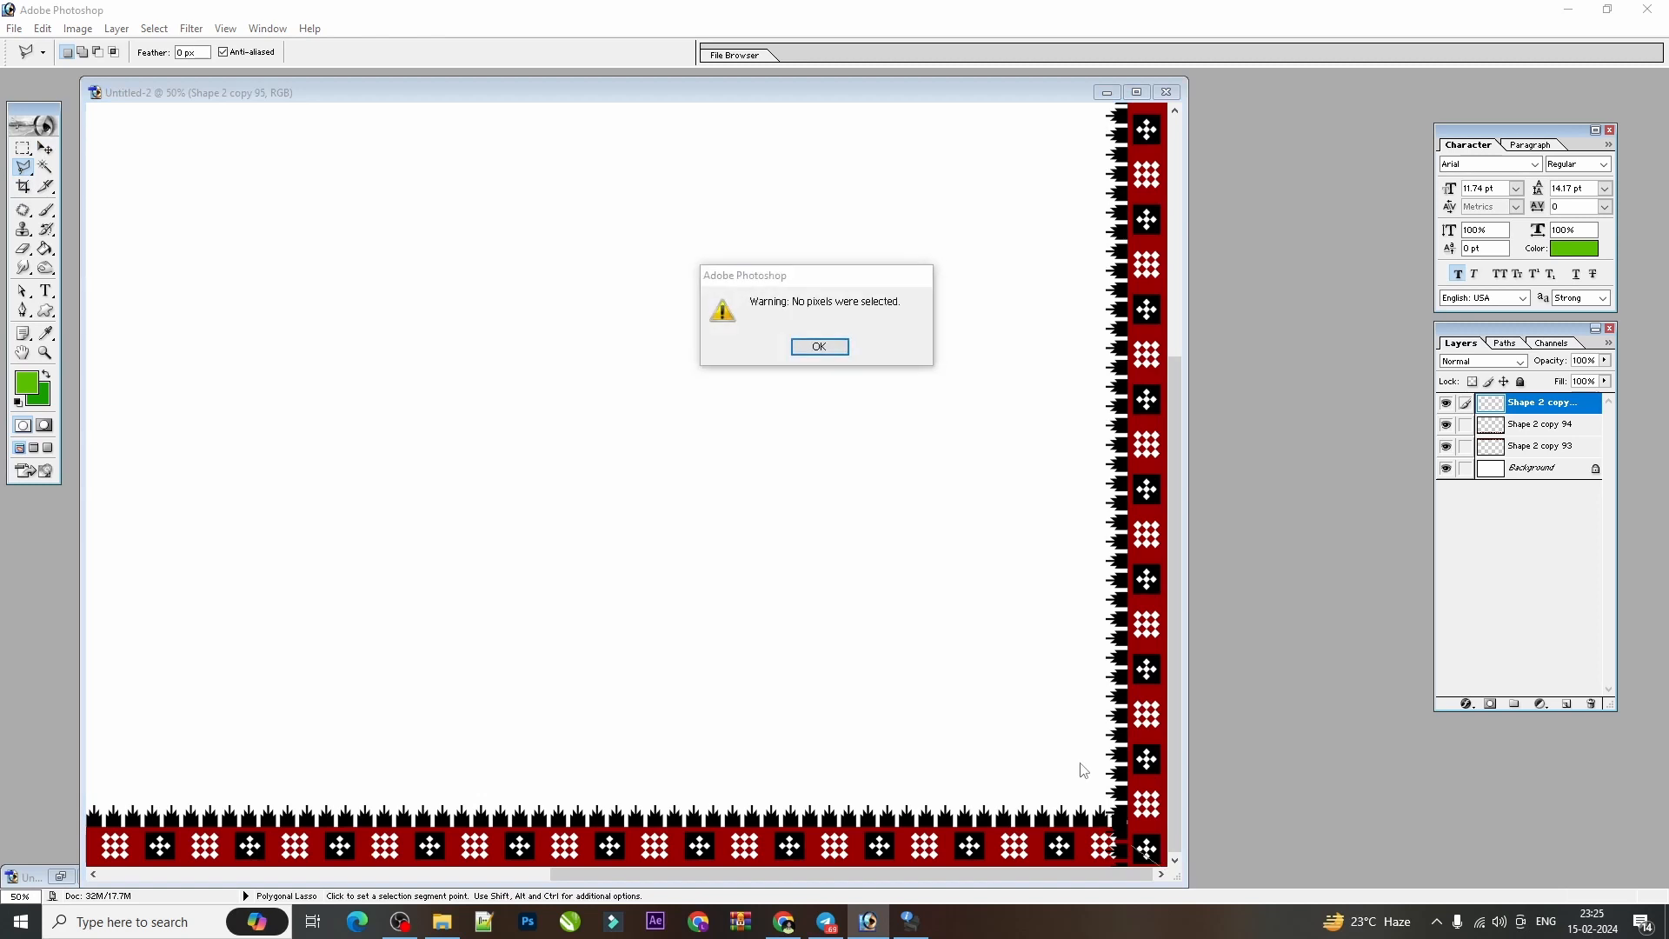
pyautogui.press('Return')
pyautogui.click(1097, 789)
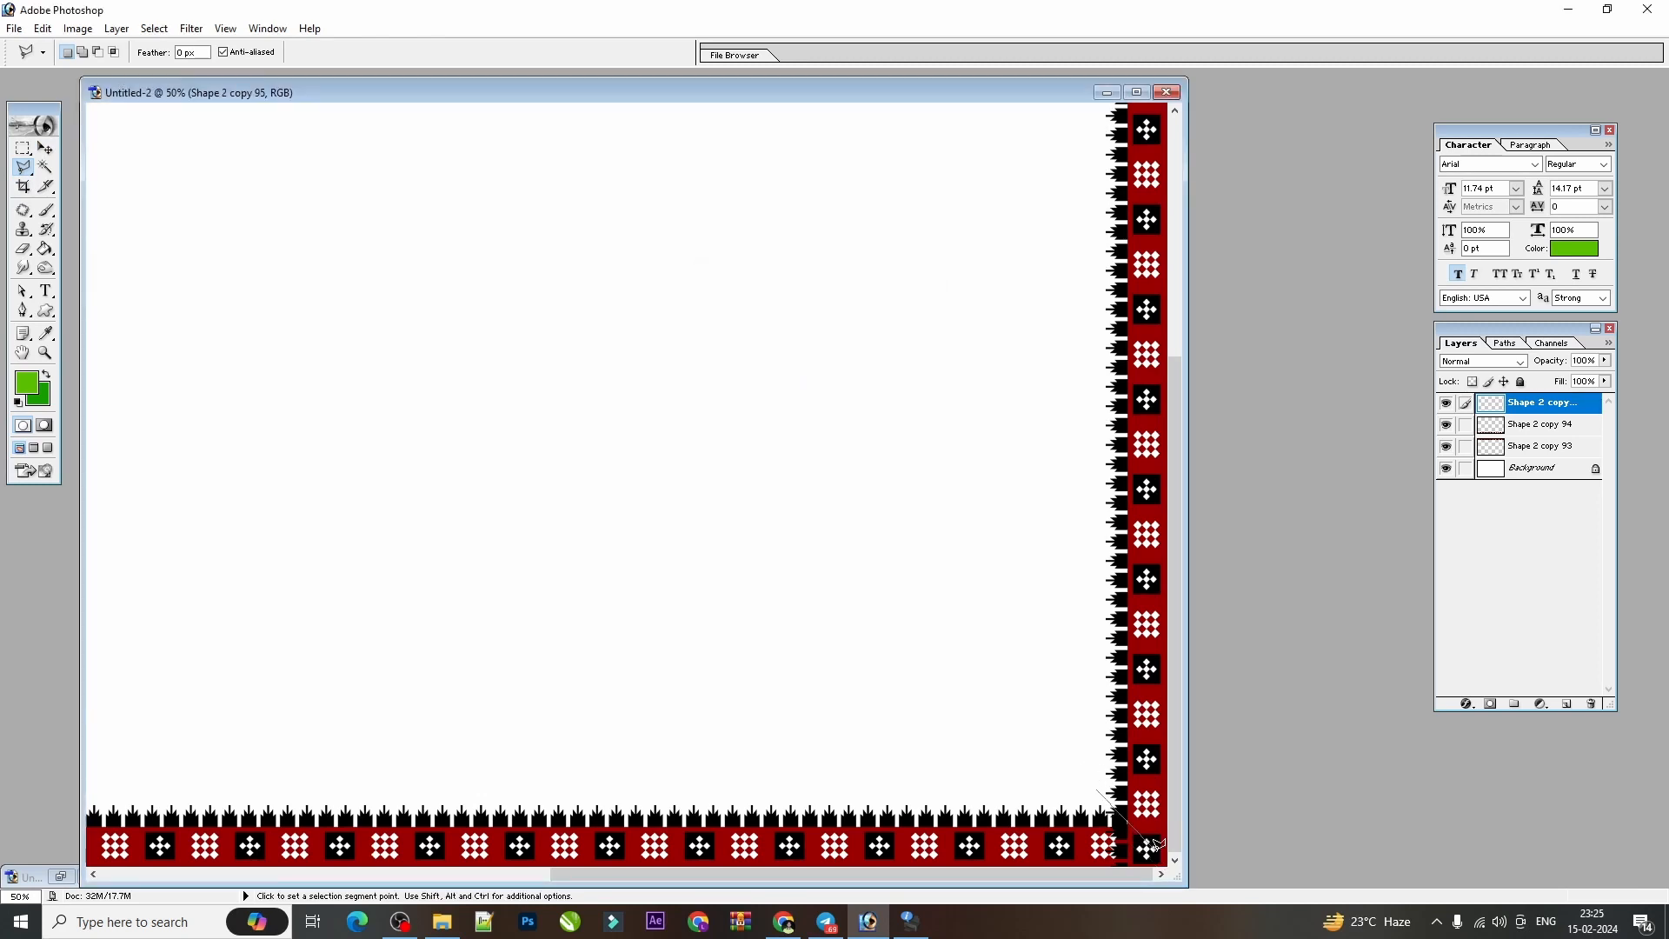
pyautogui.click(1057, 886)
pyautogui.click(1023, 801)
pyautogui.doubleClick(1071, 771)
pyautogui.press('Delete')
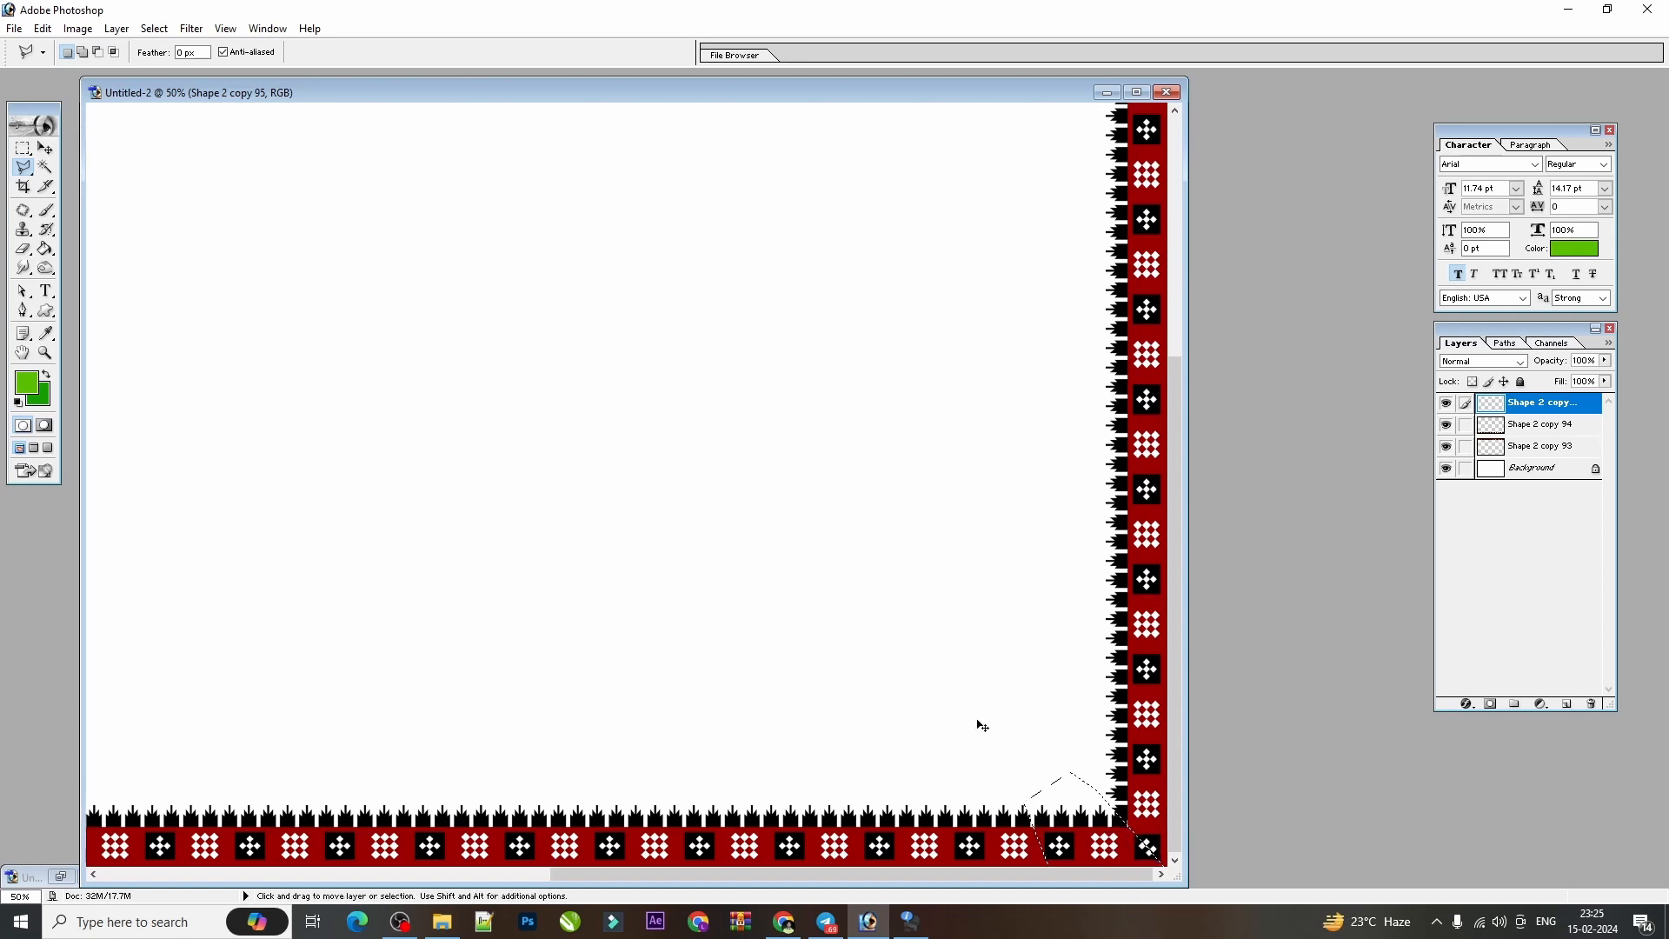
pyautogui.hotkey('ctrl', 'd')
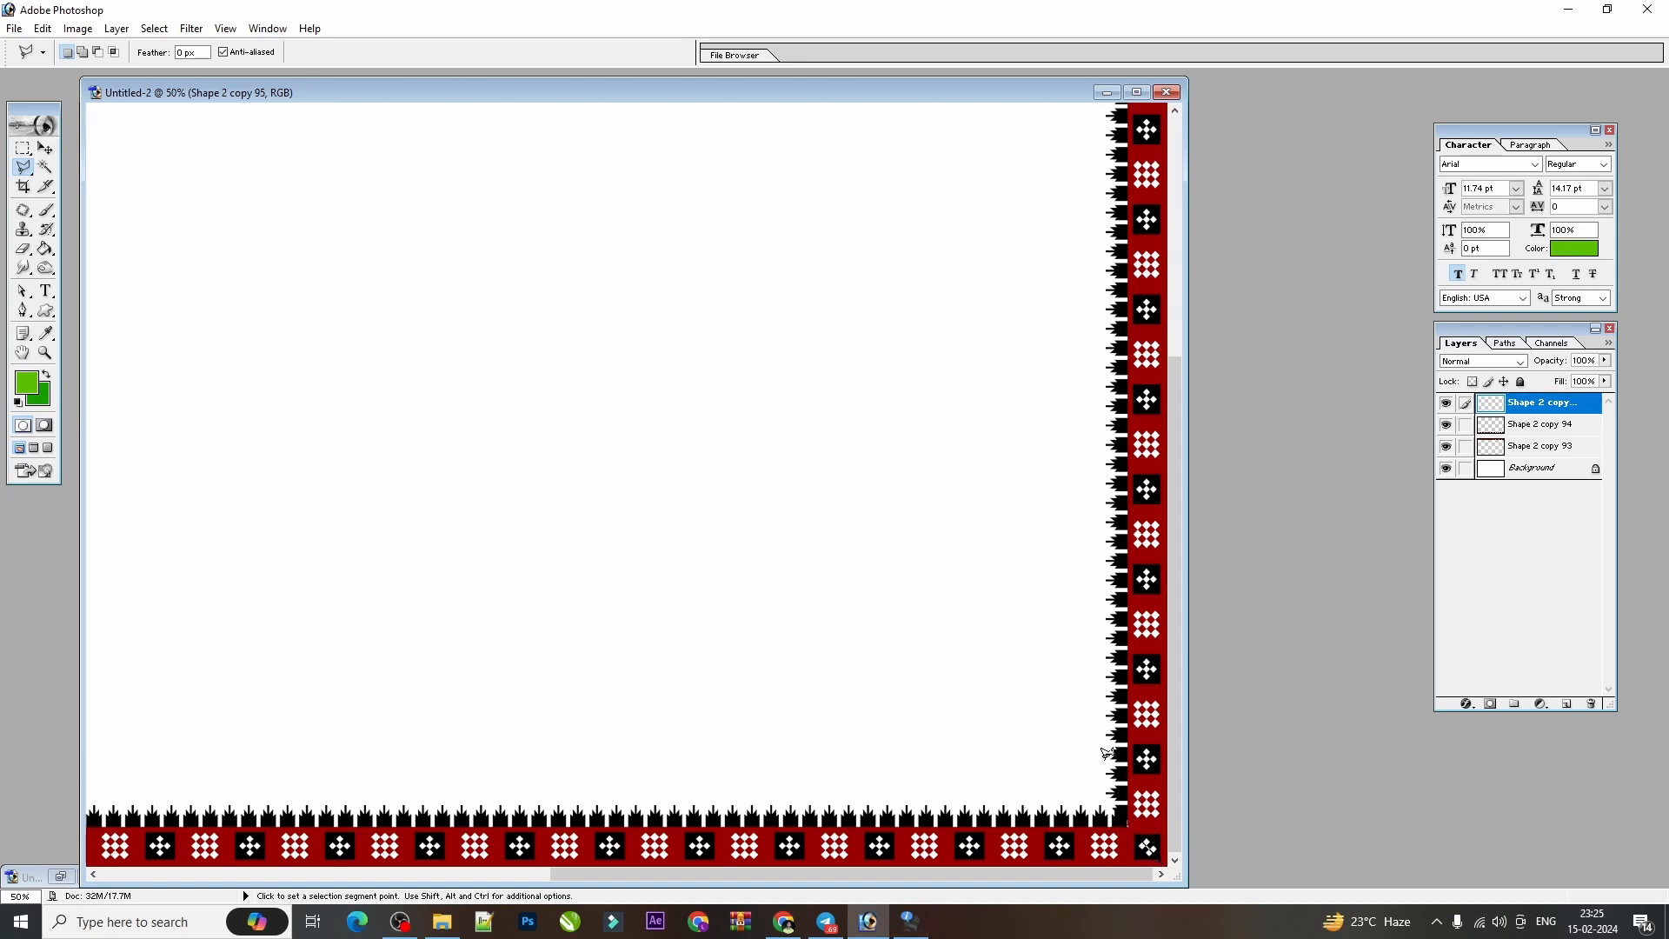
# Undo the diagonal corner cut, clear the selection, and send the right-edge border's layer behind the bottom border.
pyautogui.press('space')
pyautogui.hotkey('ctrl', 'z')
pyautogui.hotkey('ctrl', 'd')
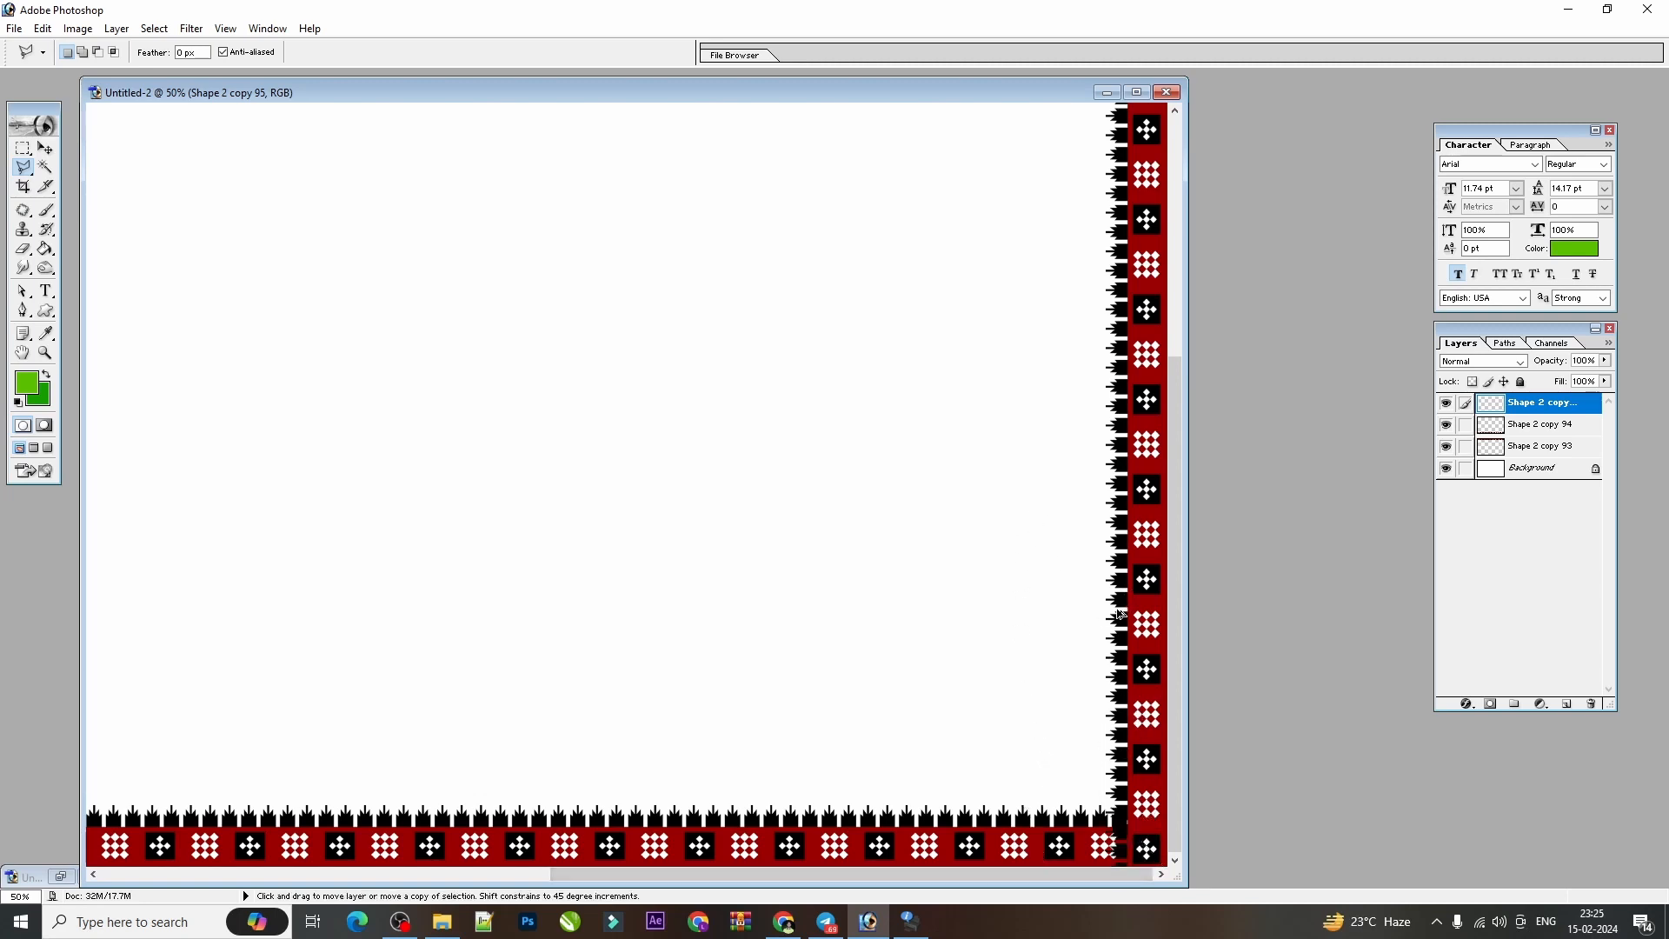
pyautogui.hotkey('ctrl', '[')
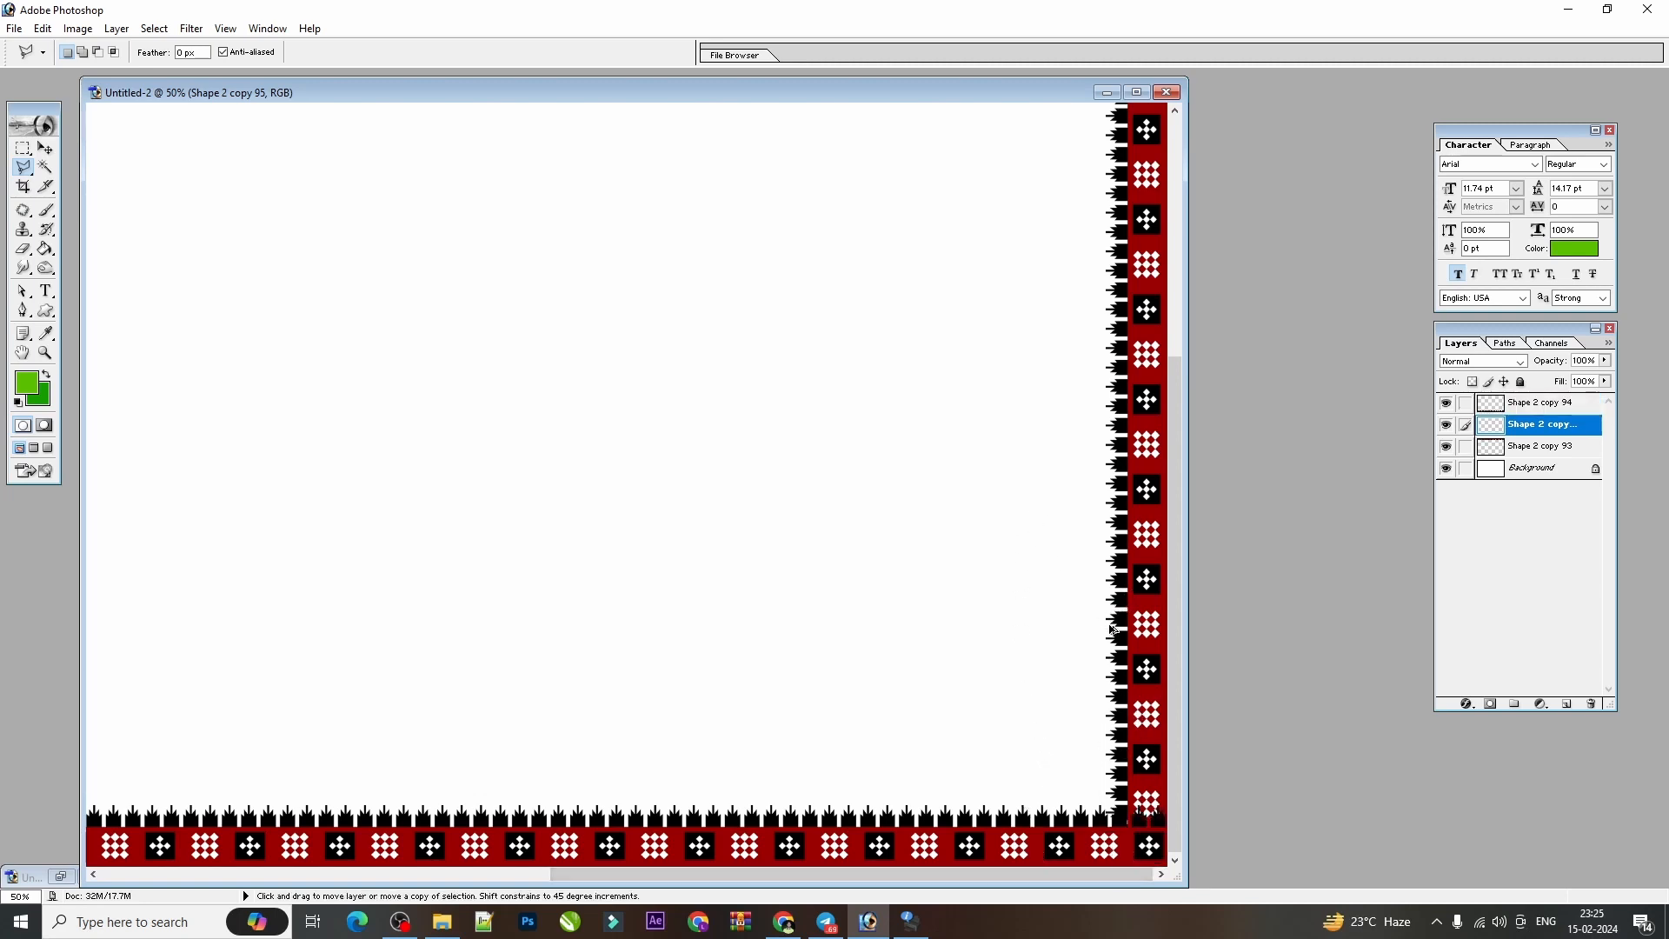
# Maximize the document window, show the whole canvas, and delete the right-edge border's layer.
pyautogui.click(24, 149)
pyautogui.click(45, 148)
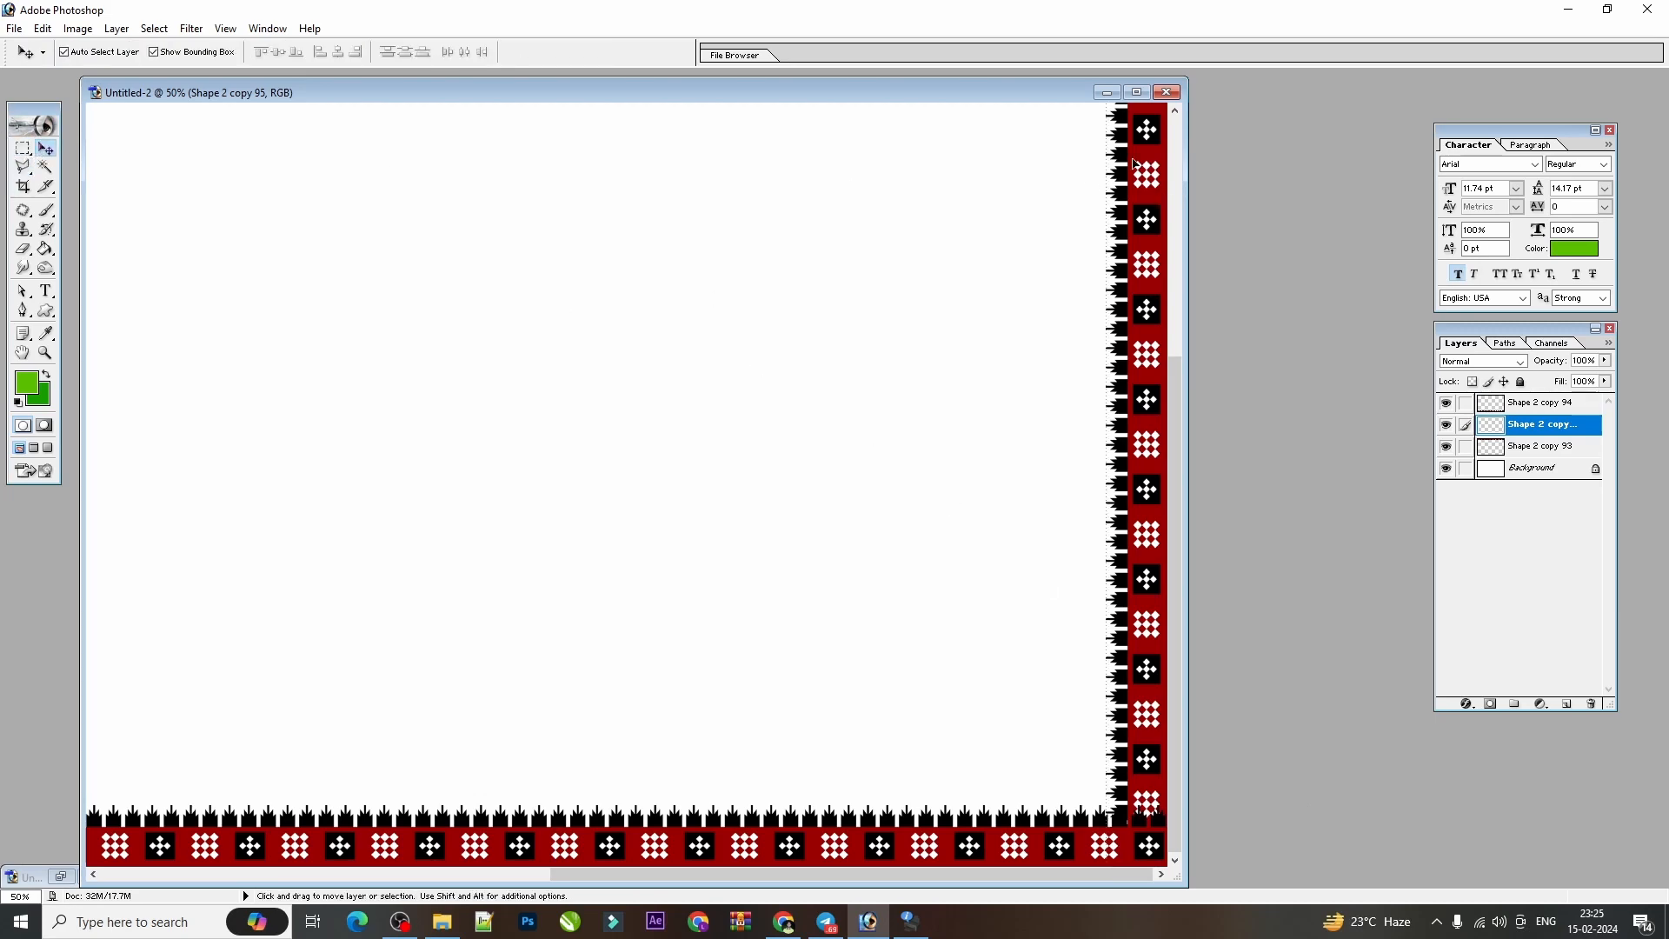
pyautogui.click(1136, 92)
pyautogui.hotkey('ctrl', '-')
pyautogui.hotkey('ctrl', '-')
pyautogui.hotkey('ctrl', '-')
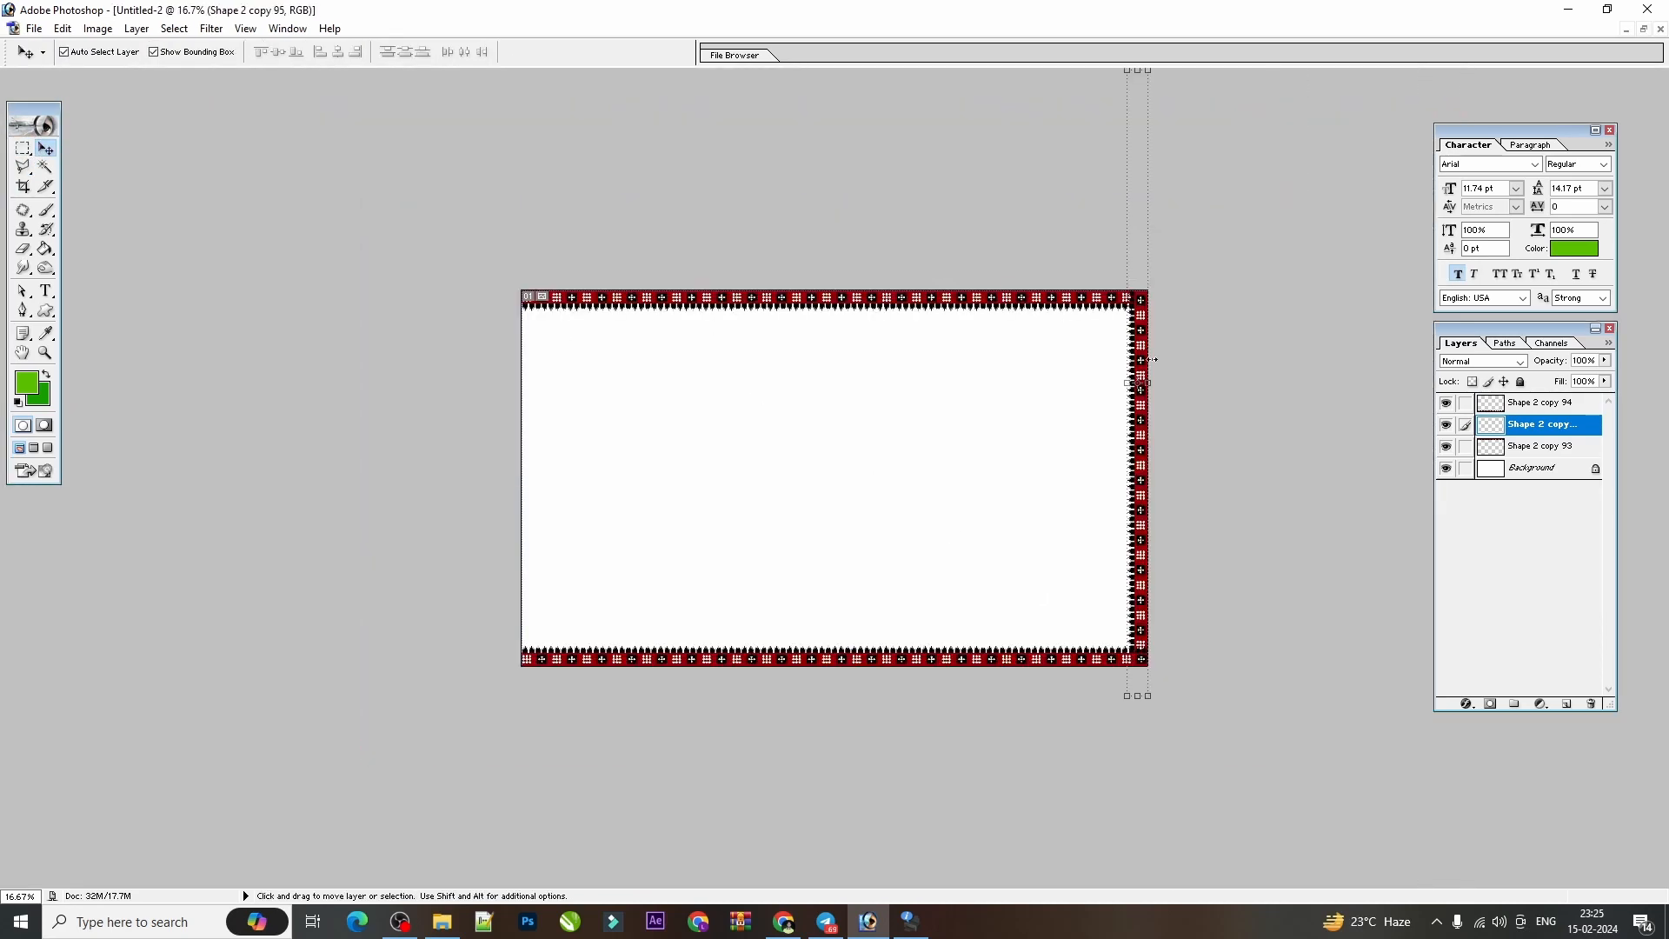
pyautogui.click(1591, 703)
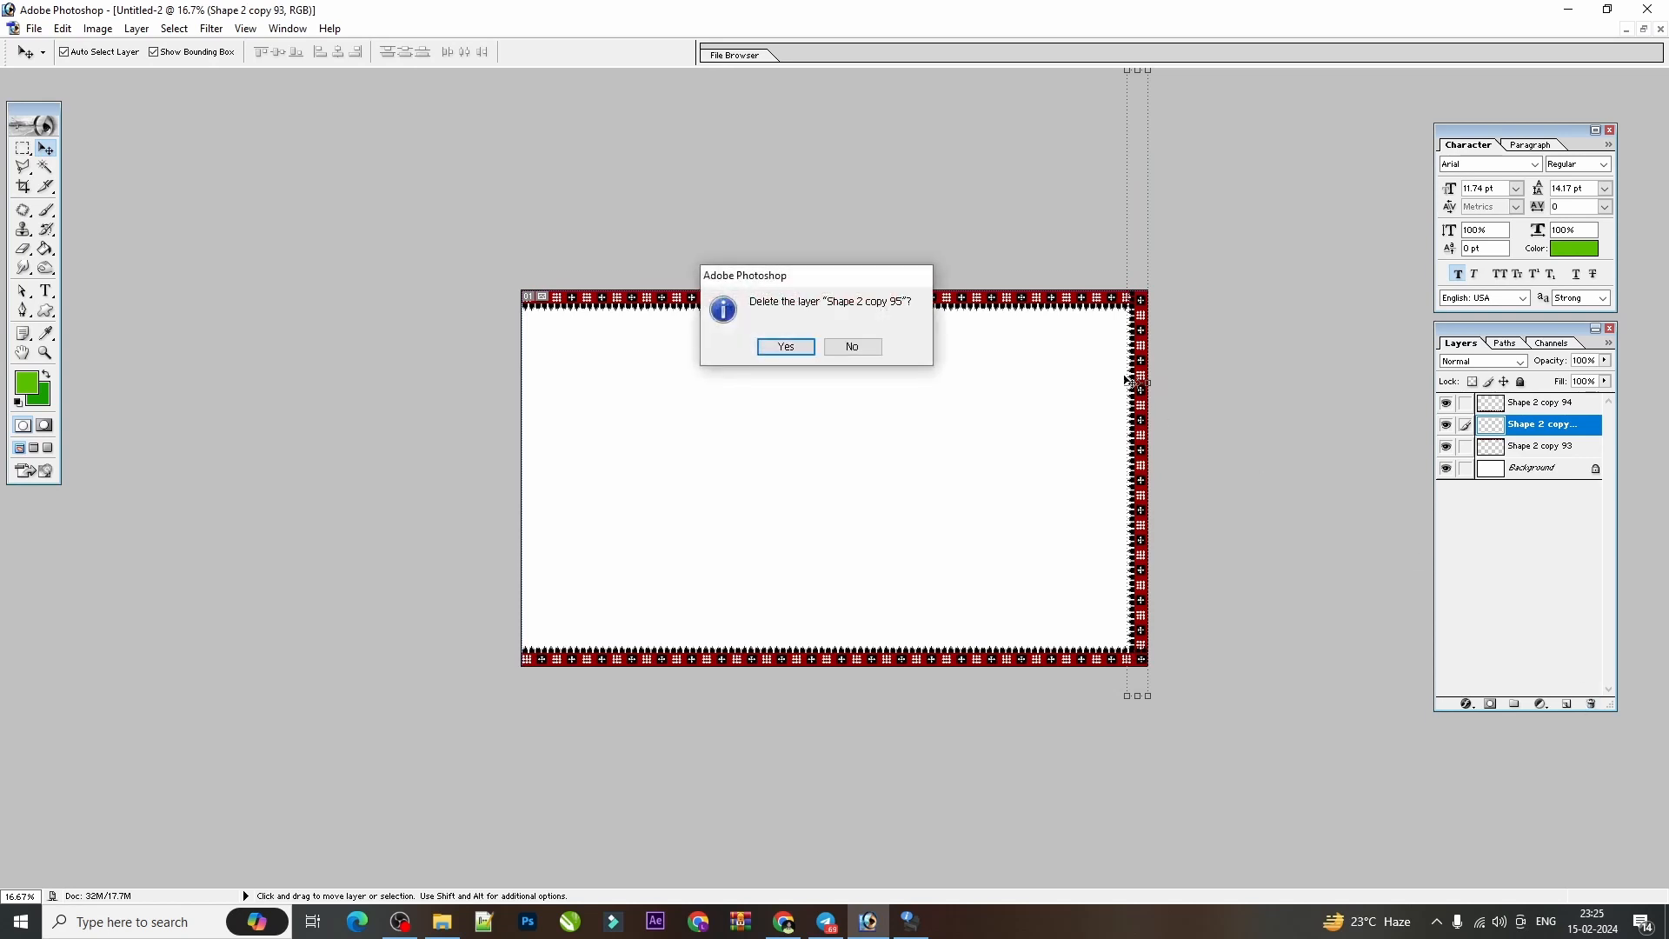
pyautogui.press('Return')
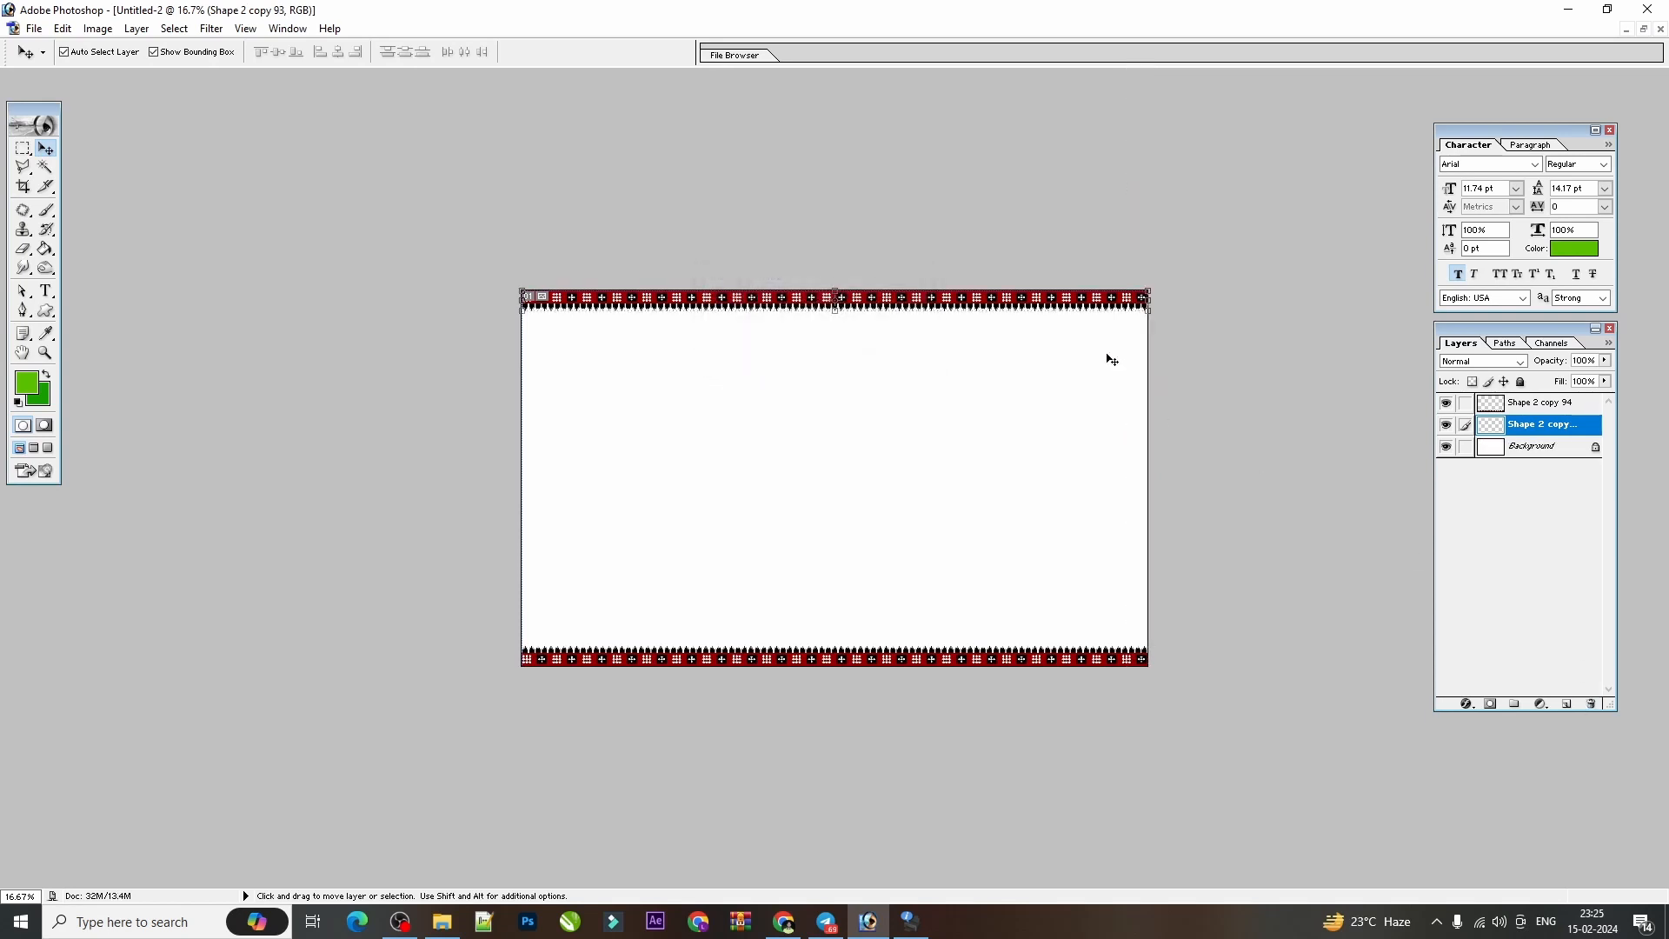